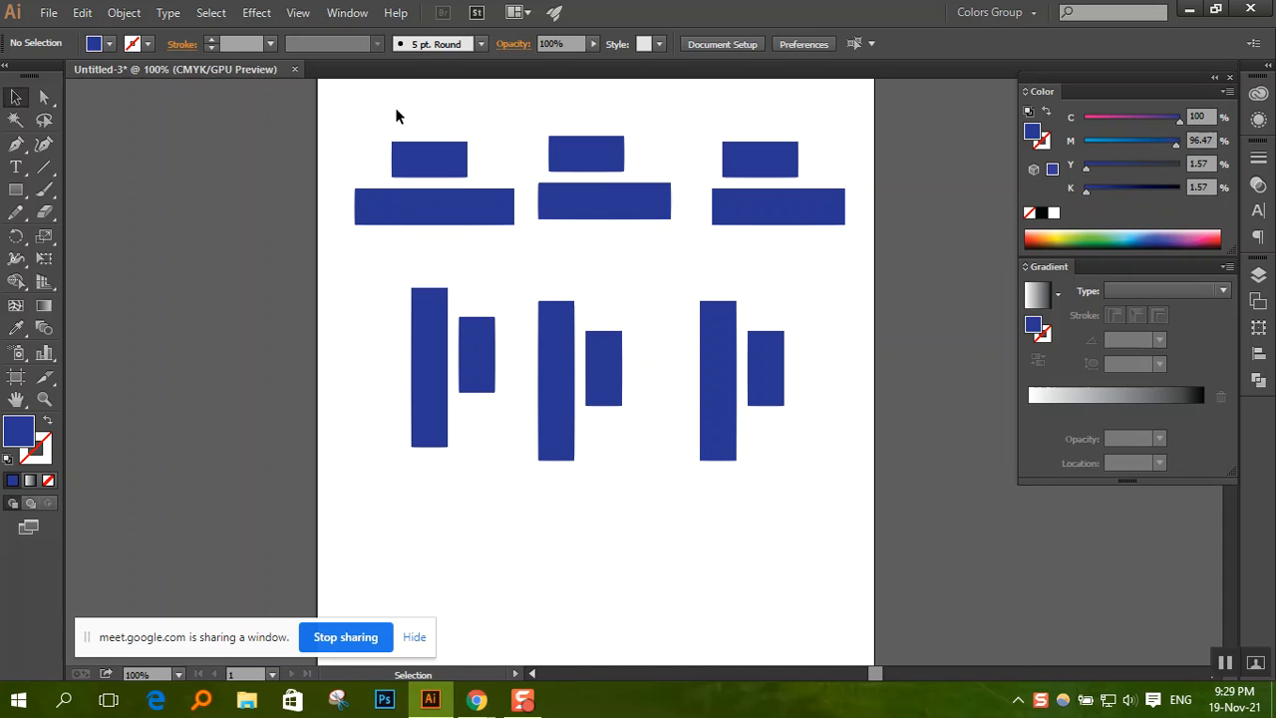
# - Delete the six vertical rectangles below the horizontal rectangle pairs
pyautogui.moveTo(416, 101); pyautogui.dragTo(421, 219)
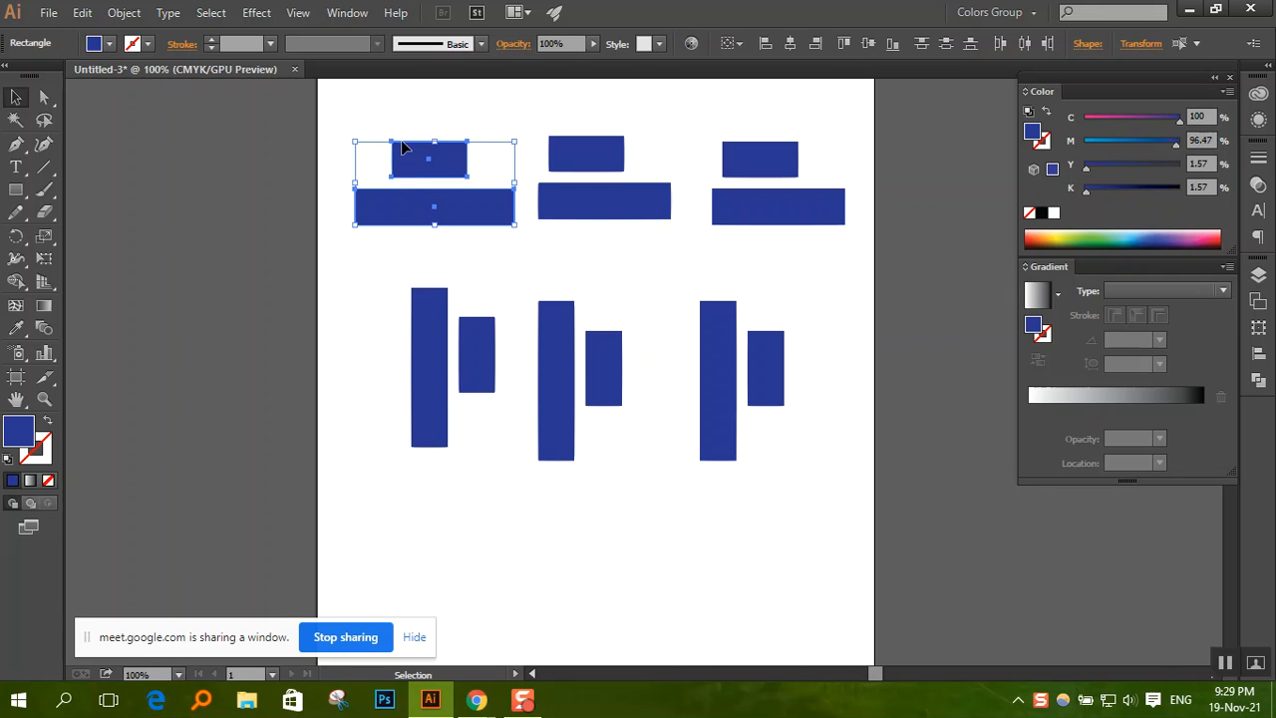
pyautogui.click(402, 115)
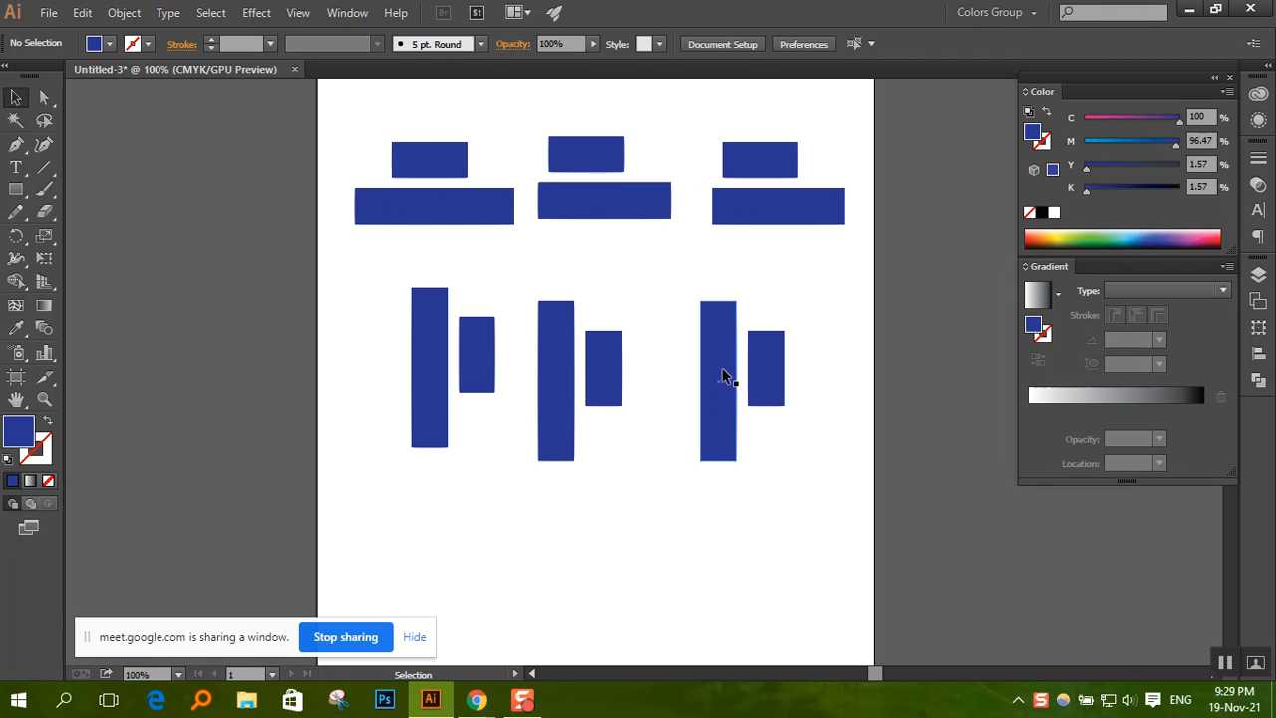
pyautogui.moveTo(825, 500); pyautogui.dragTo(377, 303)
pyautogui.press('a')
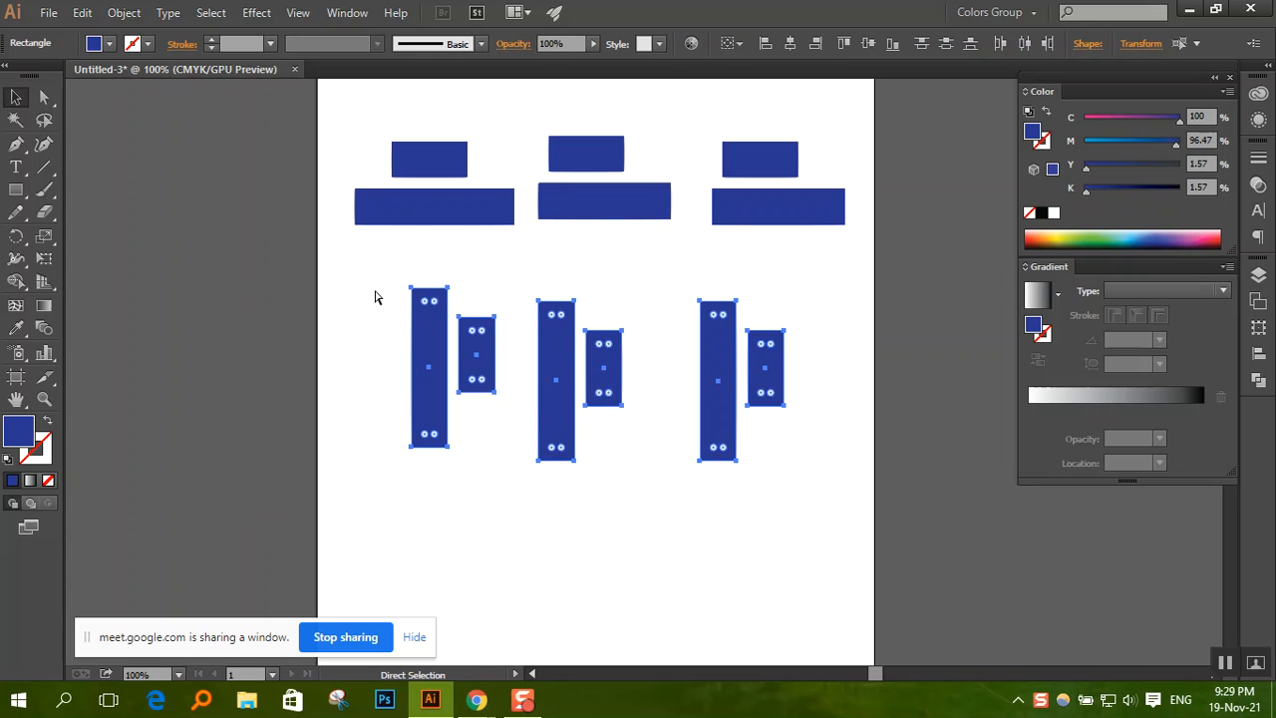
pyautogui.click(376, 296)
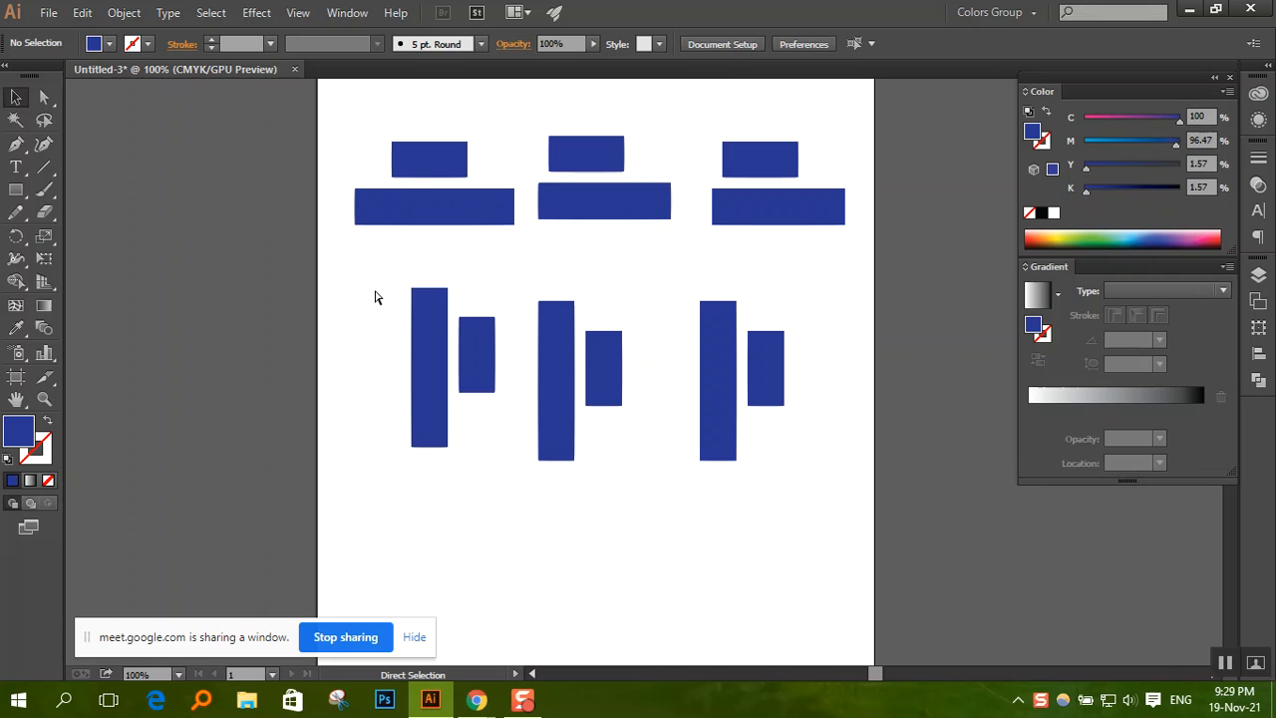
pyautogui.hotkey('ctrl', 'a')
pyautogui.press('v')
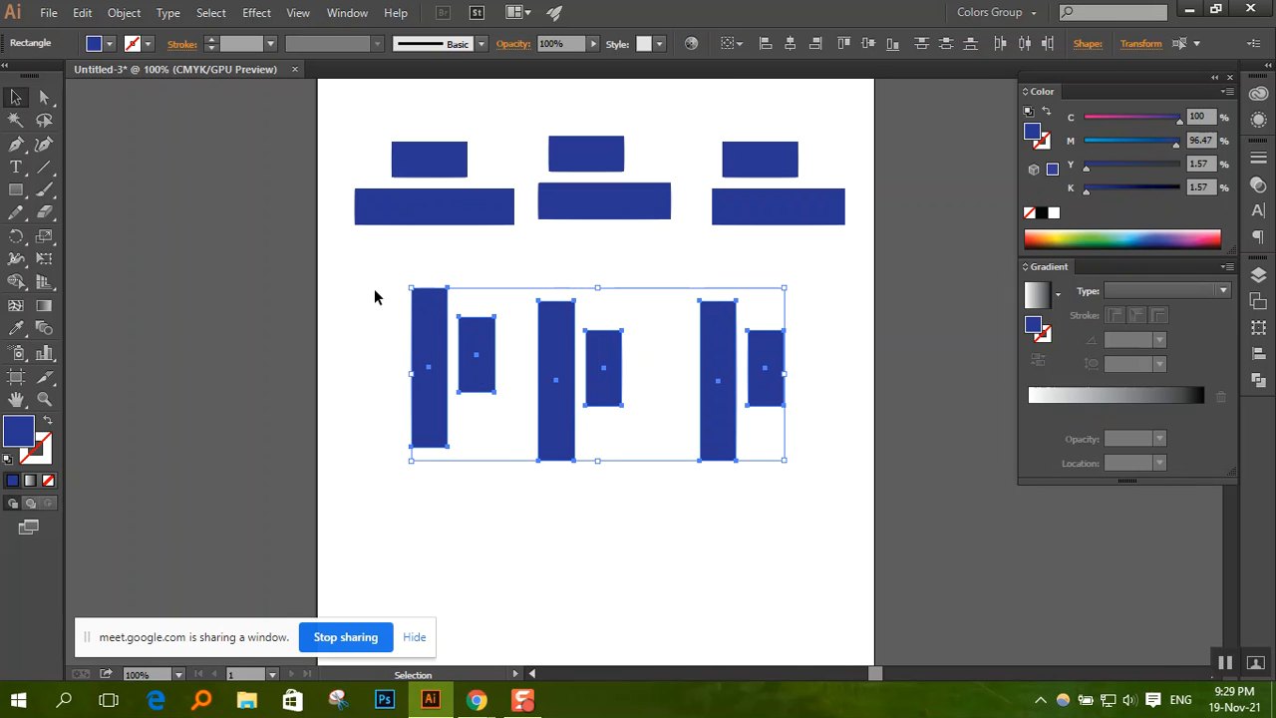
pyautogui.press('Delete')
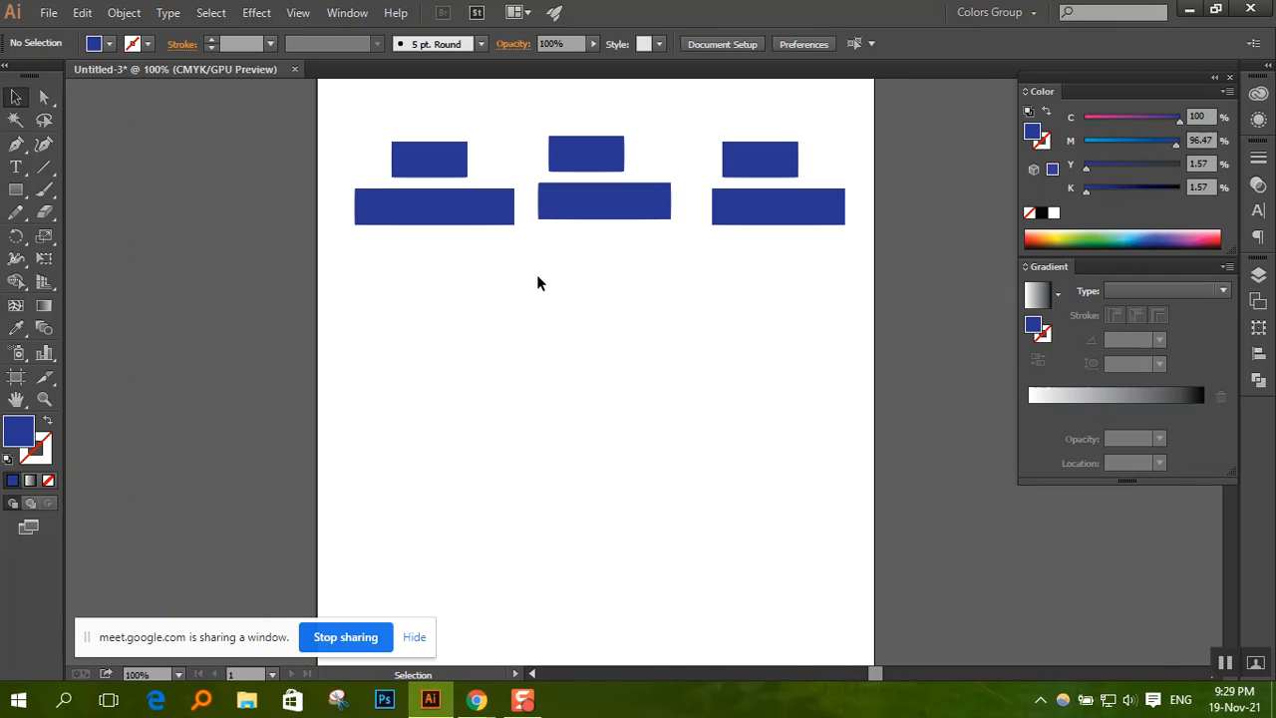
# - Move all three horizontal rectangle pairs down toward the middle of the artboard
pyautogui.moveTo(381, 105); pyautogui.dragTo(826, 286)
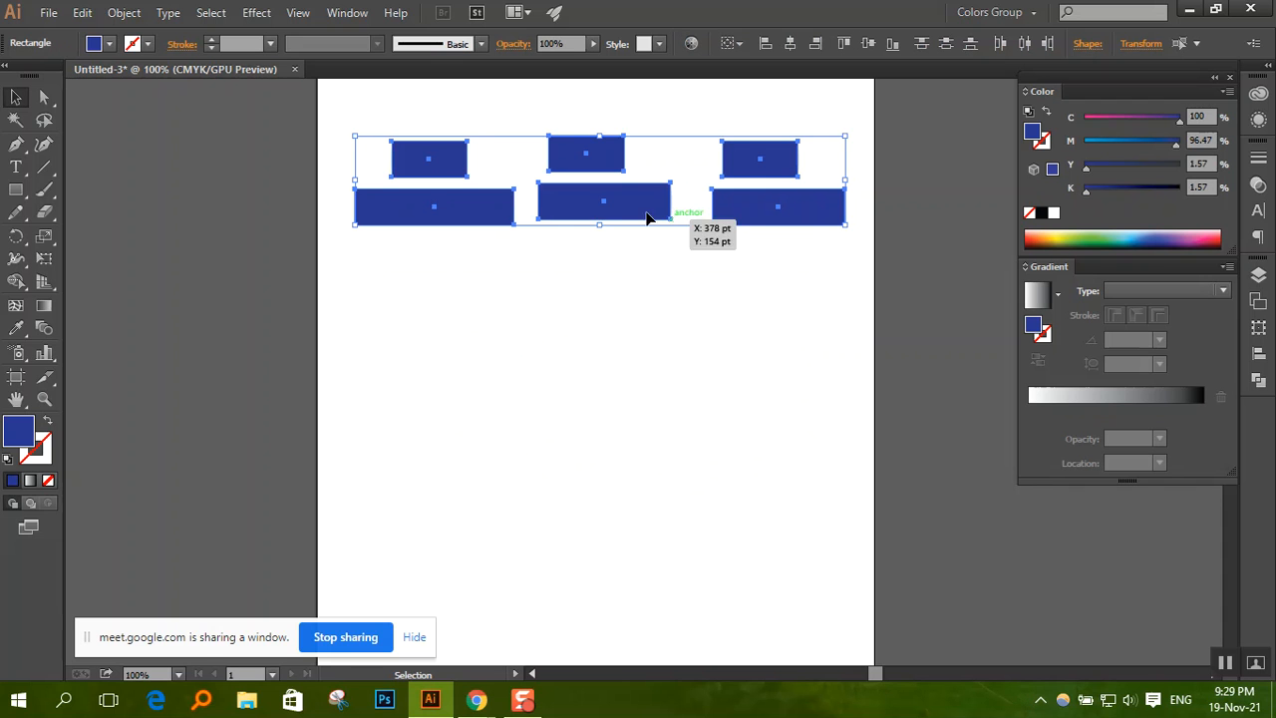
pyautogui.moveTo(602, 201); pyautogui.dragTo(607, 296)
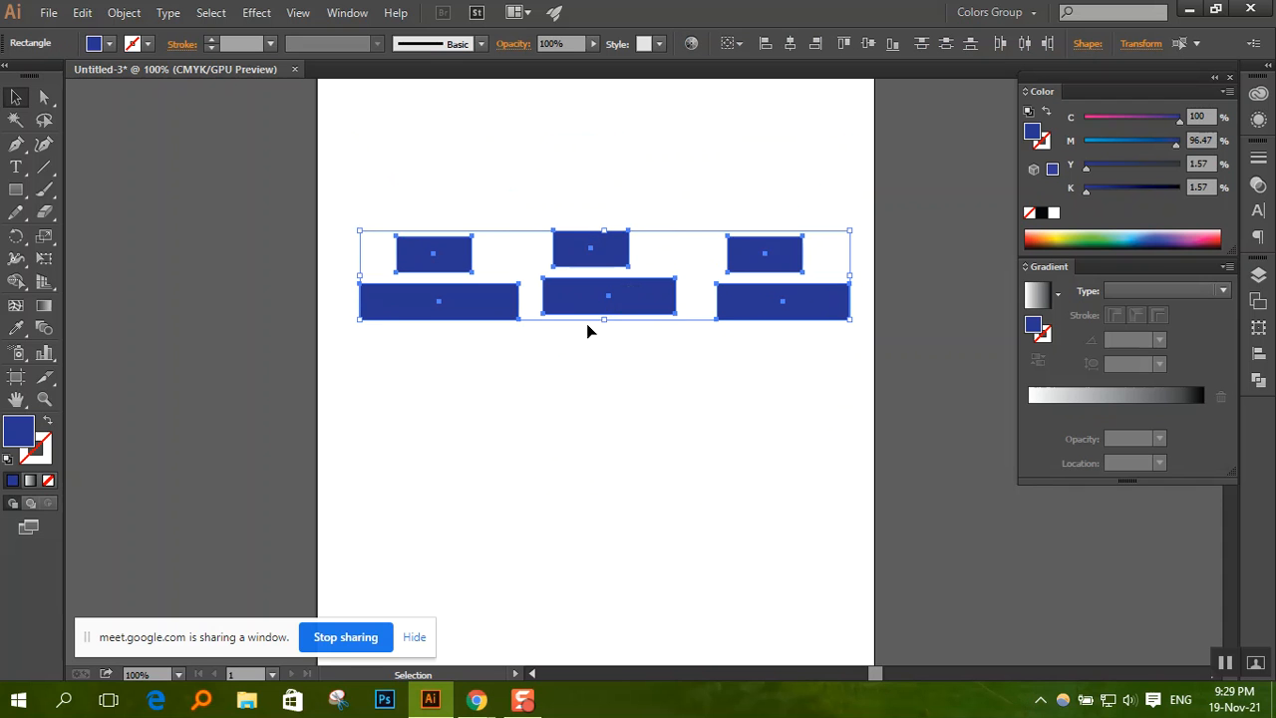
pyautogui.click(540, 413)
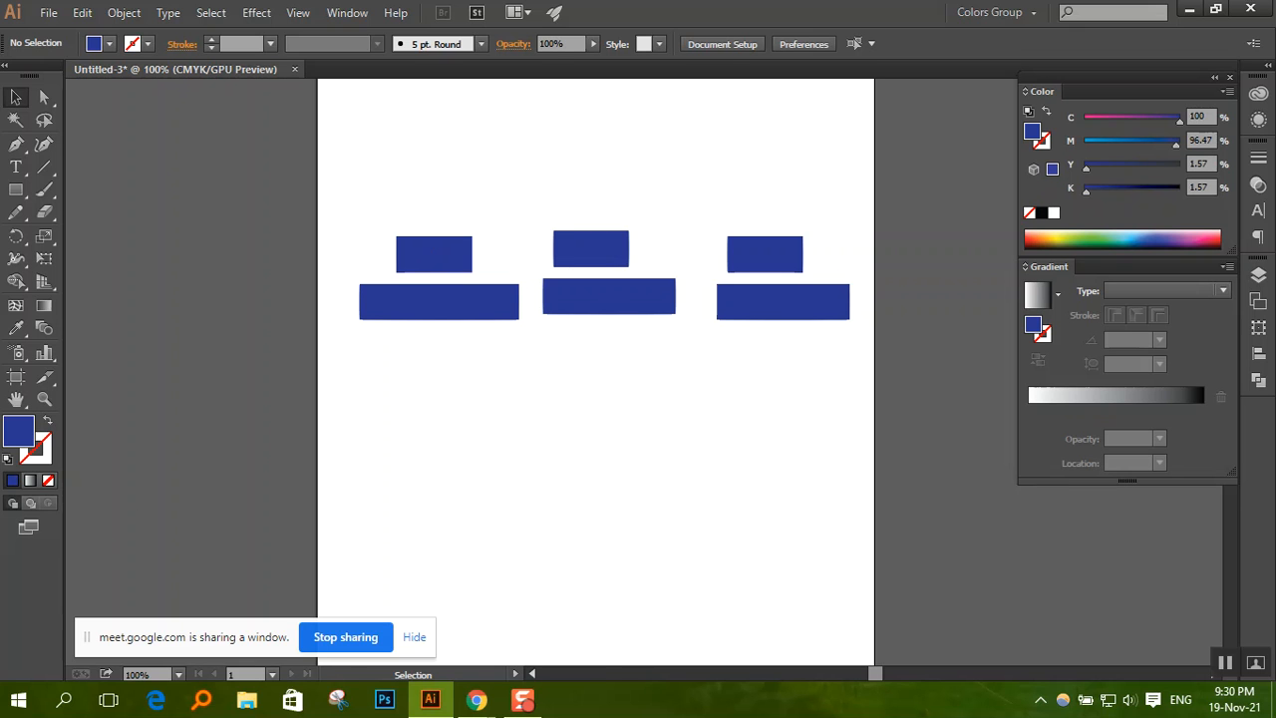
# - Select the left rectangle pair and nudge it up four steps
pyautogui.click(434, 253)
pyautogui.click(418, 204)
pyautogui.moveTo(408, 199); pyautogui.dragTo(420, 348)
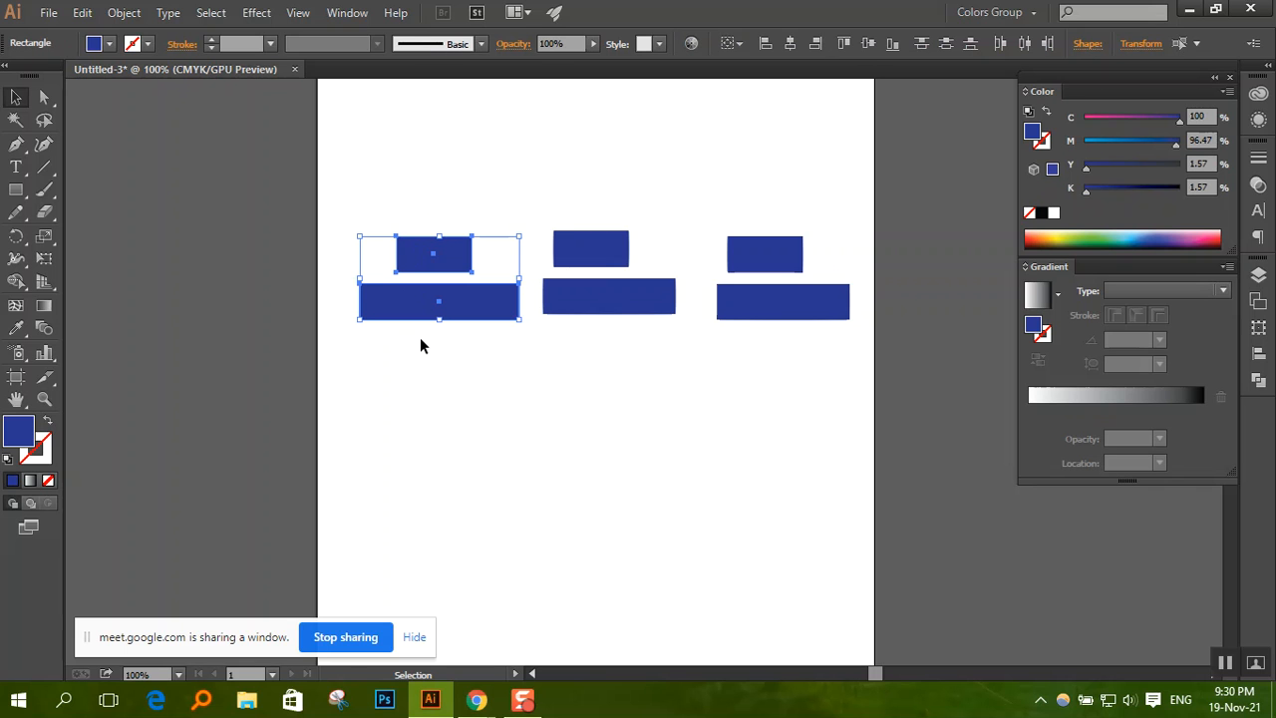
pyautogui.press('Up')
pyautogui.press('Up')
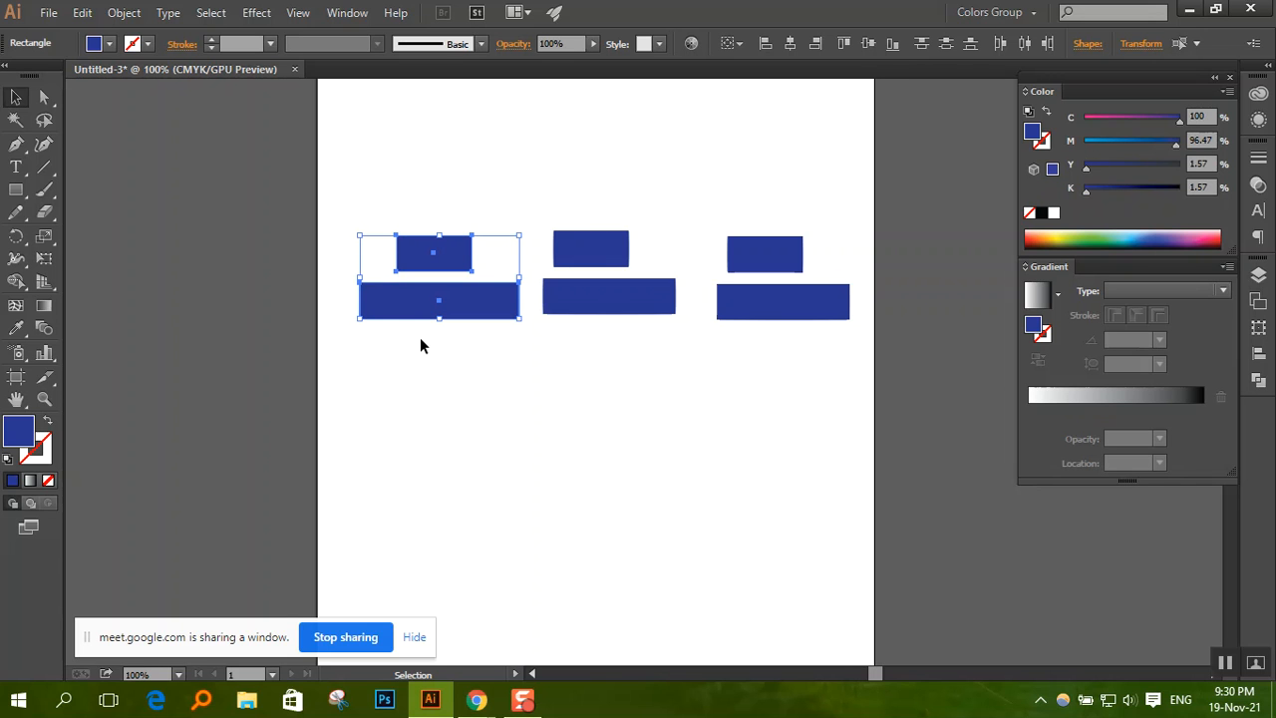
pyautogui.press('Up')
pyautogui.press('Up')
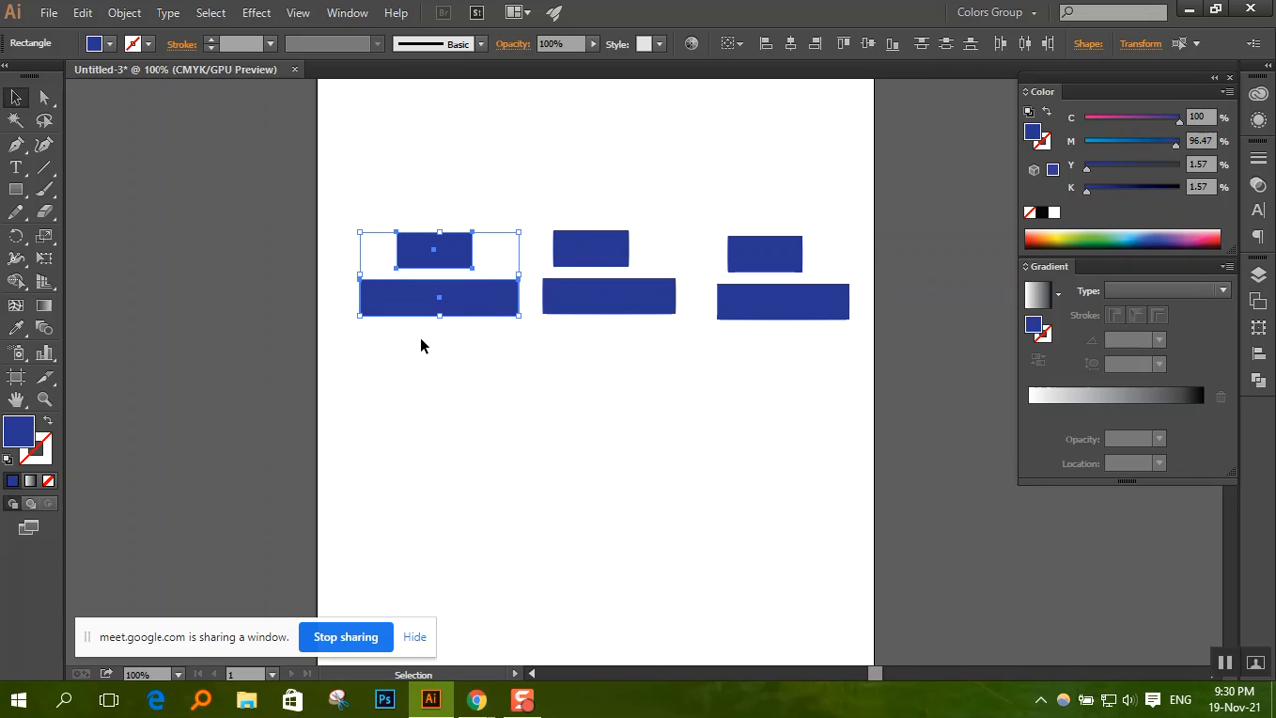
pyautogui.click(444, 349)
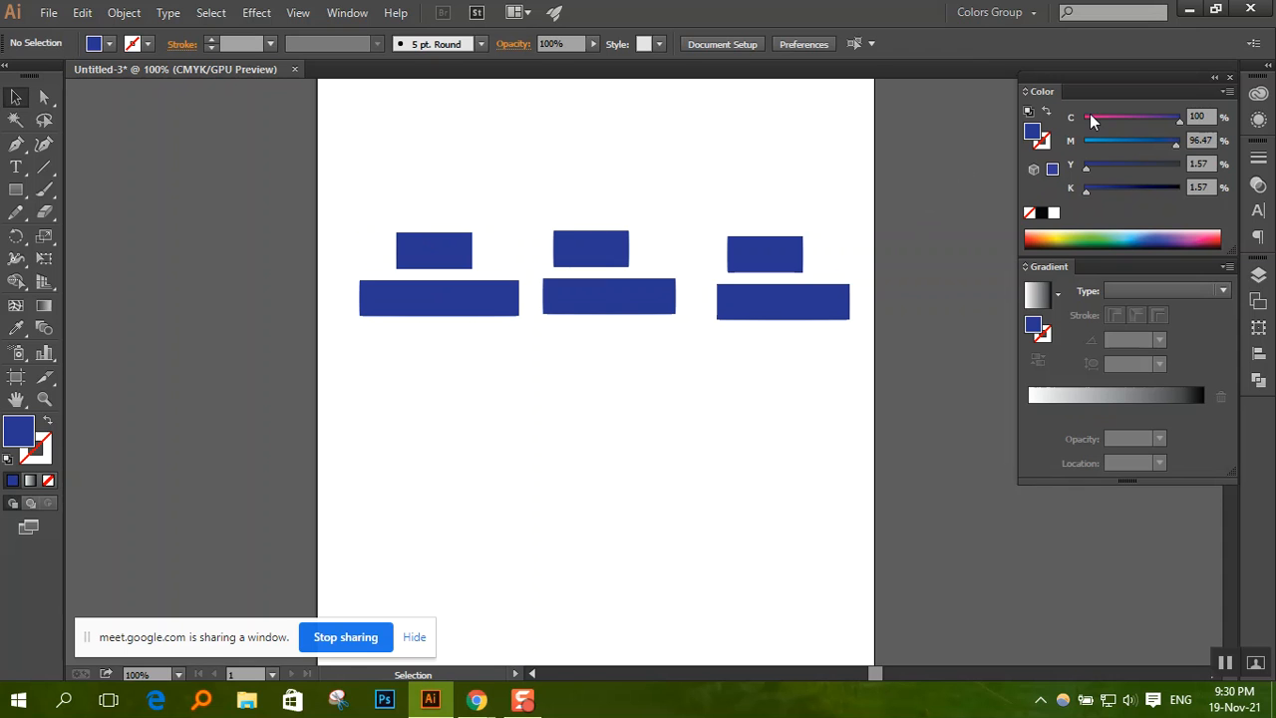
# - Collapse the Color and Gradient panels and open the Align panel
pyautogui.click(1214, 76)
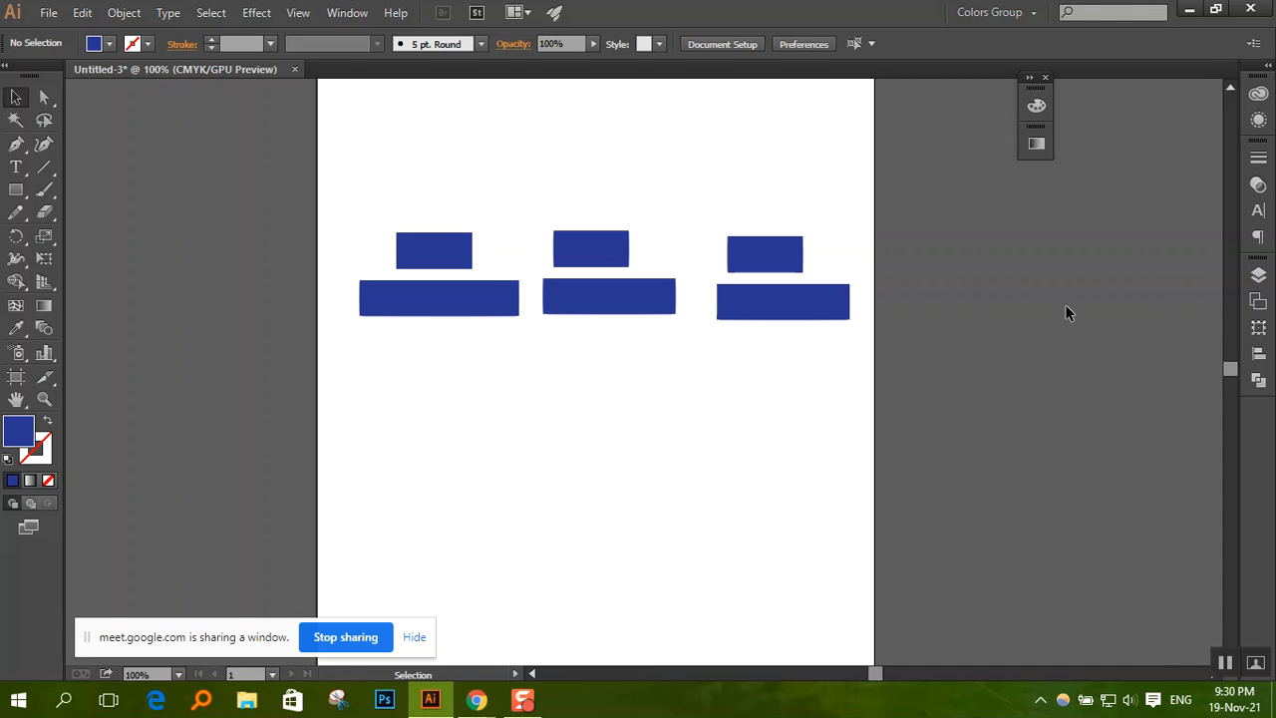
pyautogui.click(347, 12)
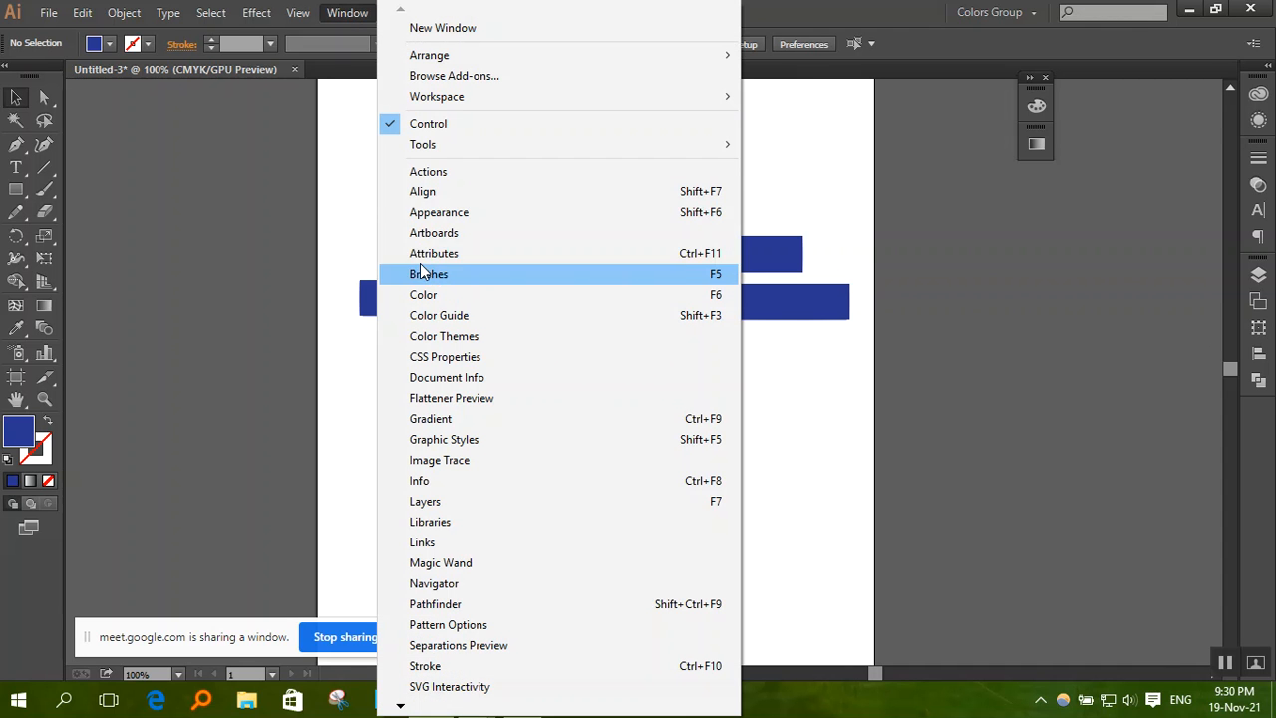
pyautogui.click(449, 193)
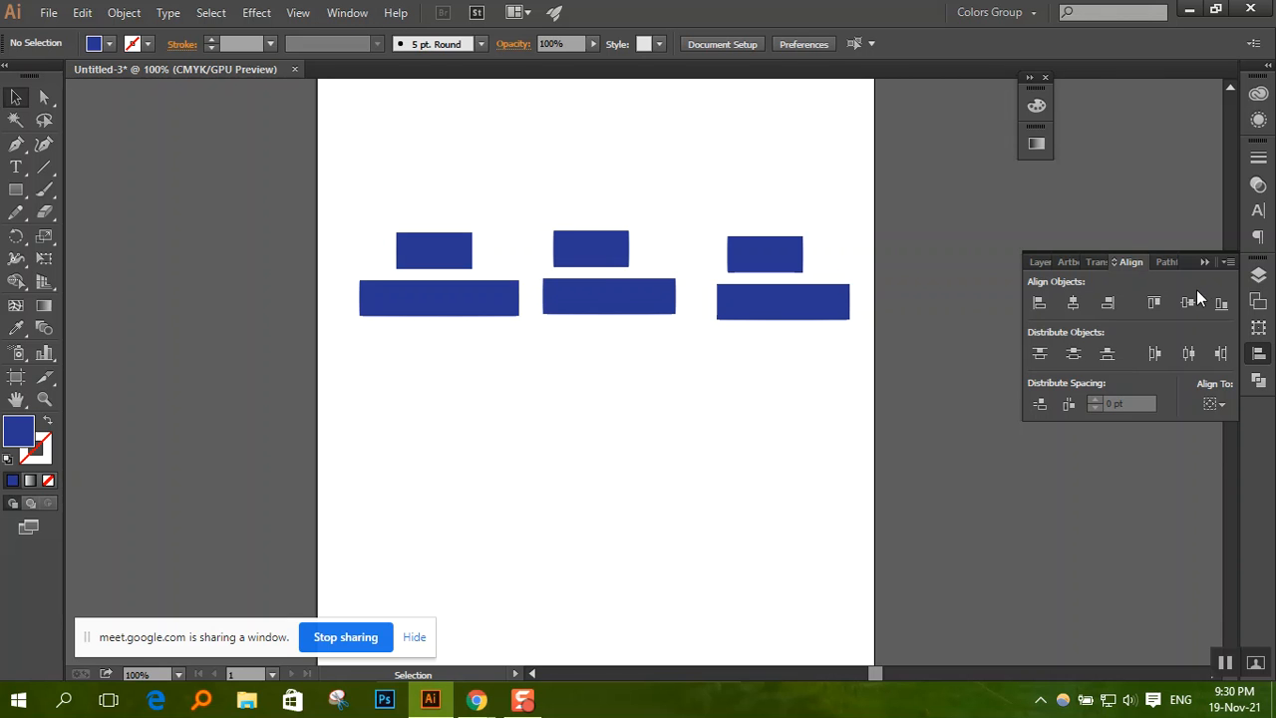
pyautogui.click(347, 12)
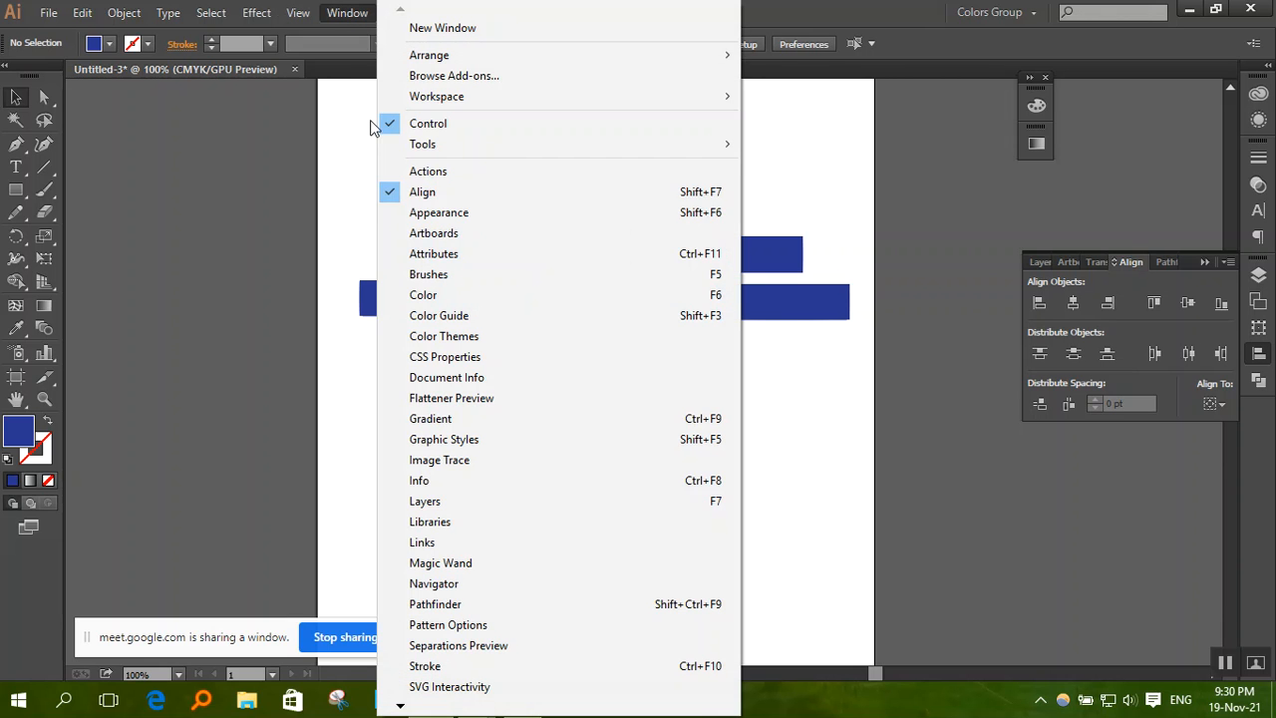
pyautogui.click(945, 244)
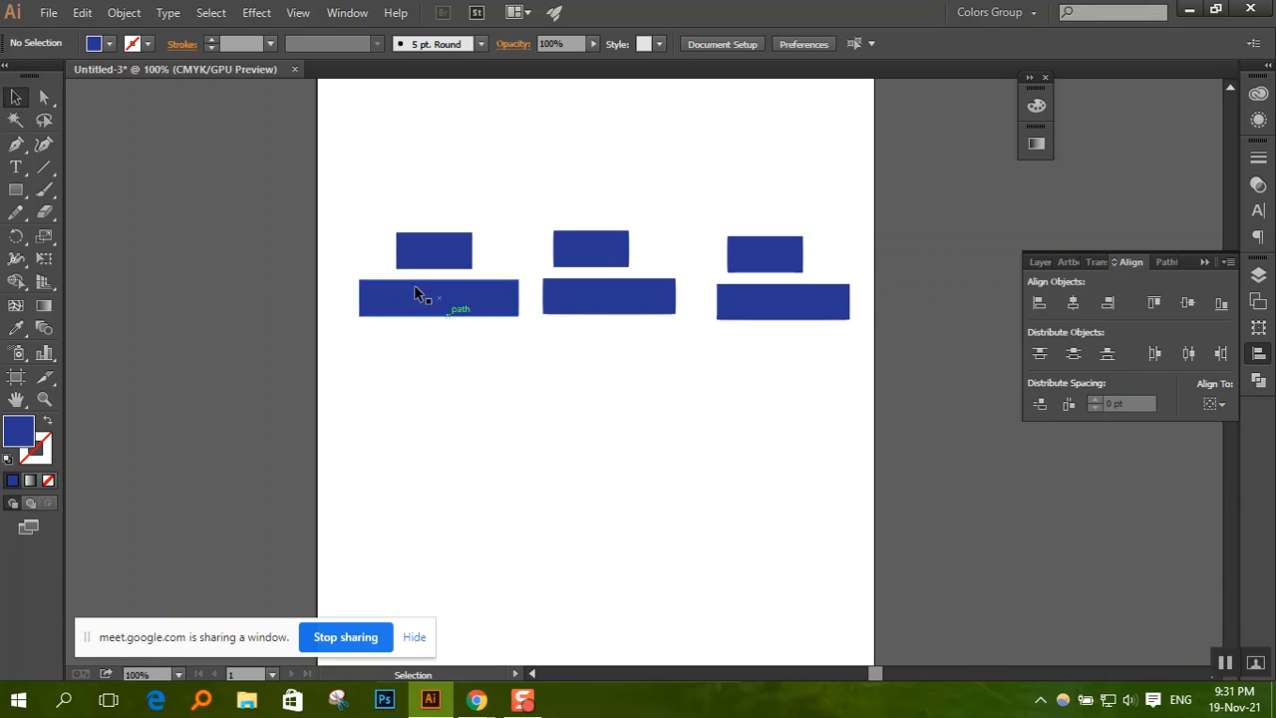
# - Select the left rectangle pair and show the Align panel's full options
pyautogui.moveTo(394, 194); pyautogui.dragTo(445, 365)
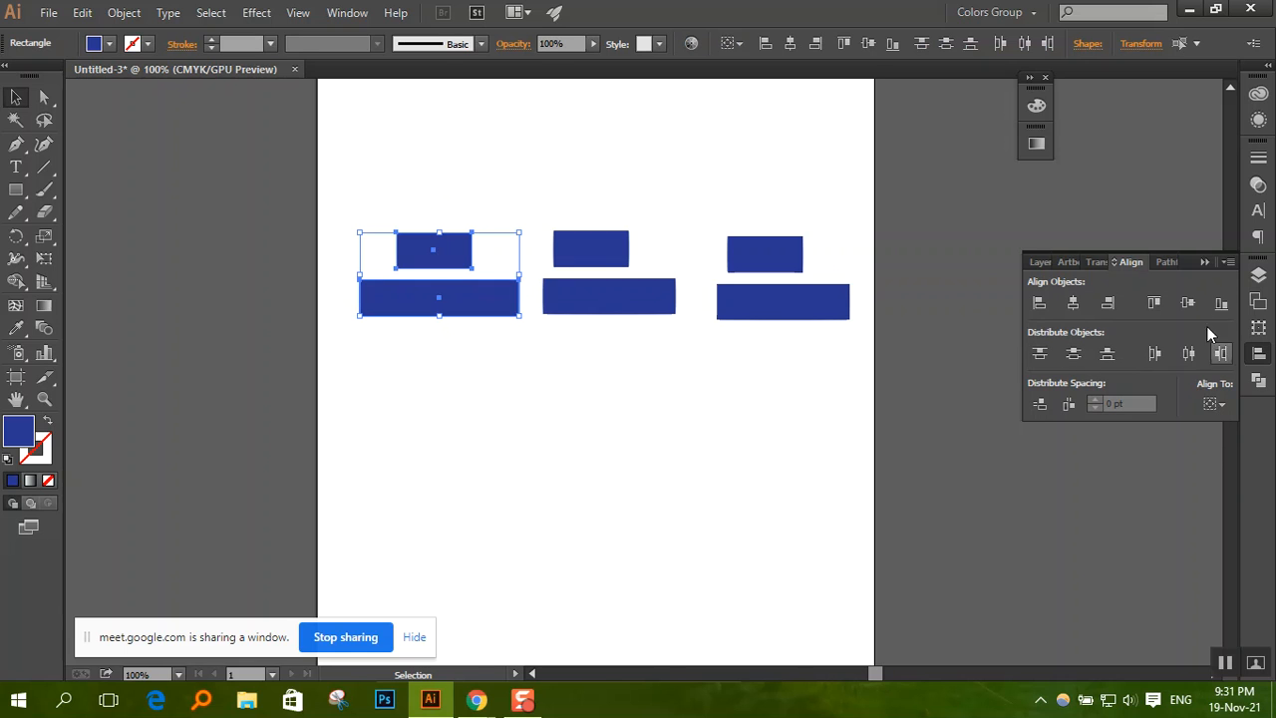
pyautogui.click(1230, 265)
pyautogui.click(1163, 264)
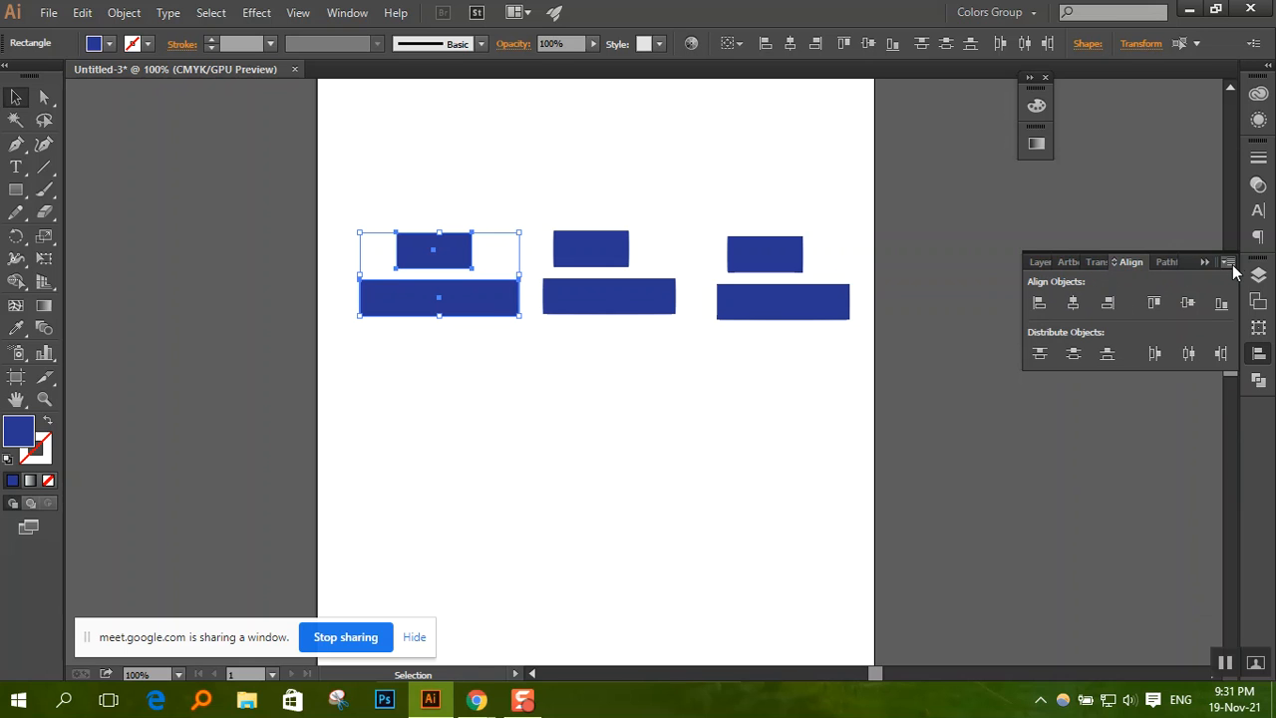
pyautogui.click(1228, 263)
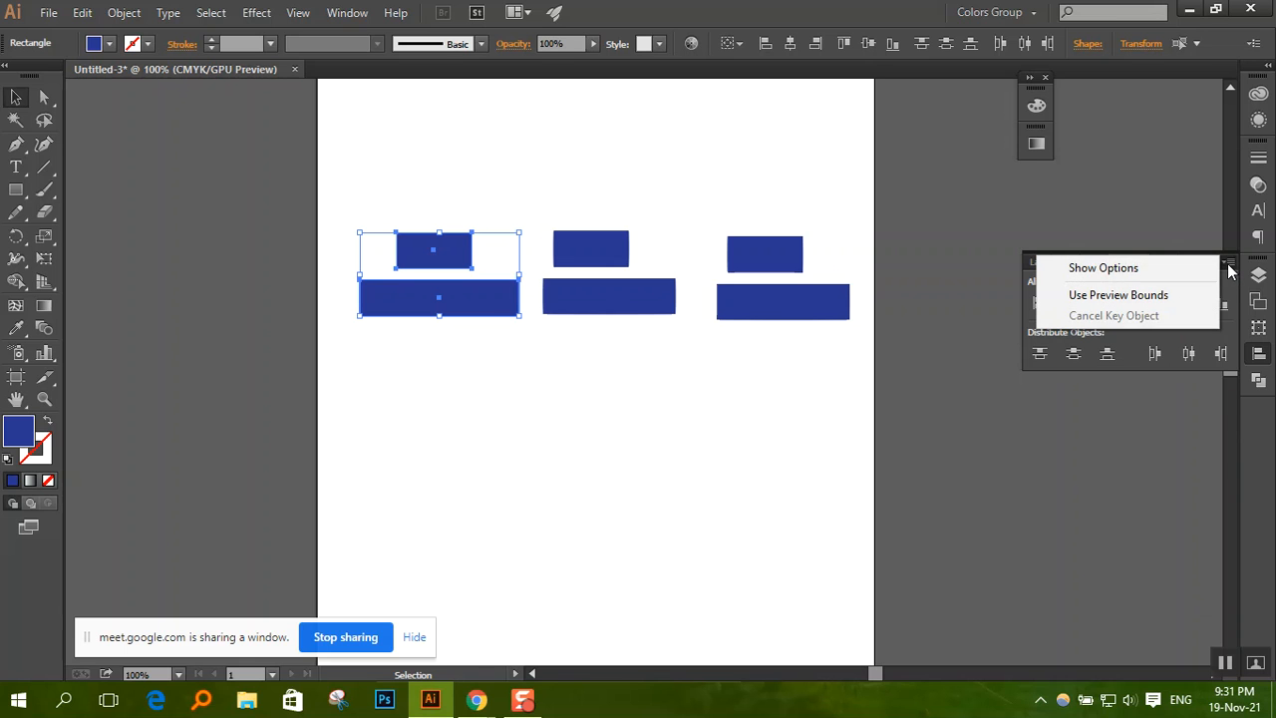
pyautogui.click(1149, 270)
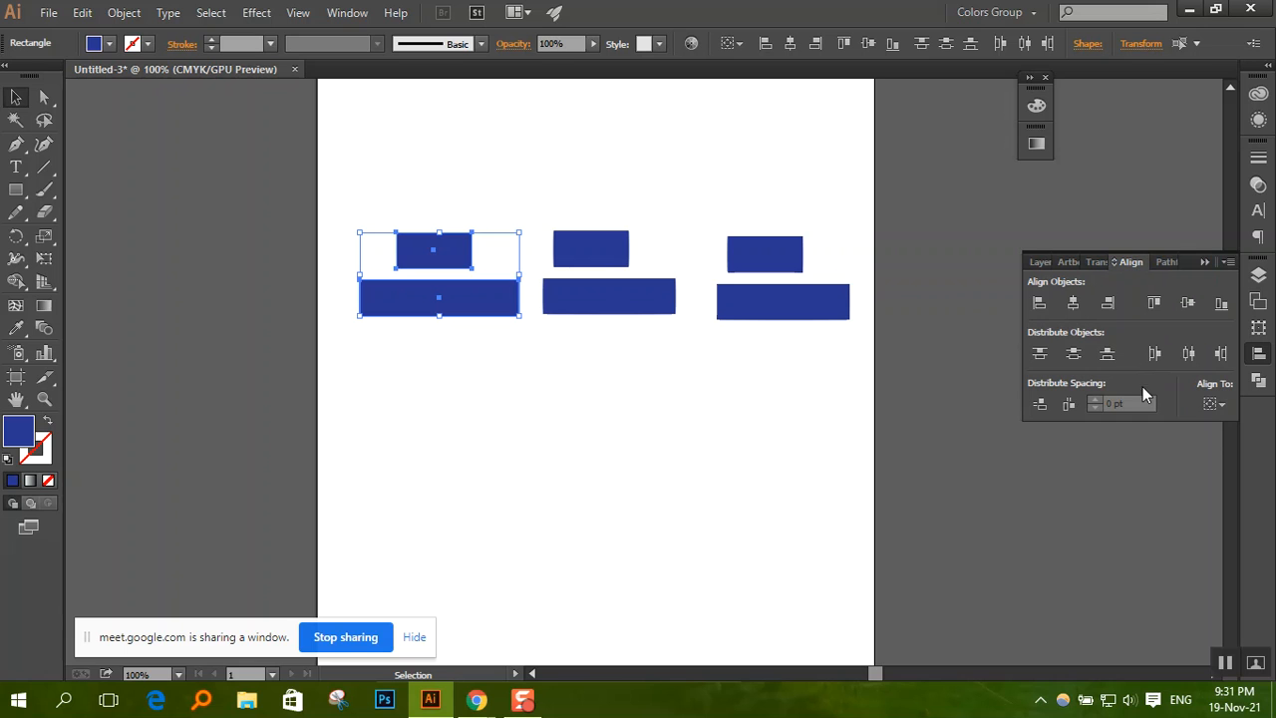
# - Set the Align To option to Align to Selection and left-align the left rectangle pair
pyautogui.click(1221, 404)
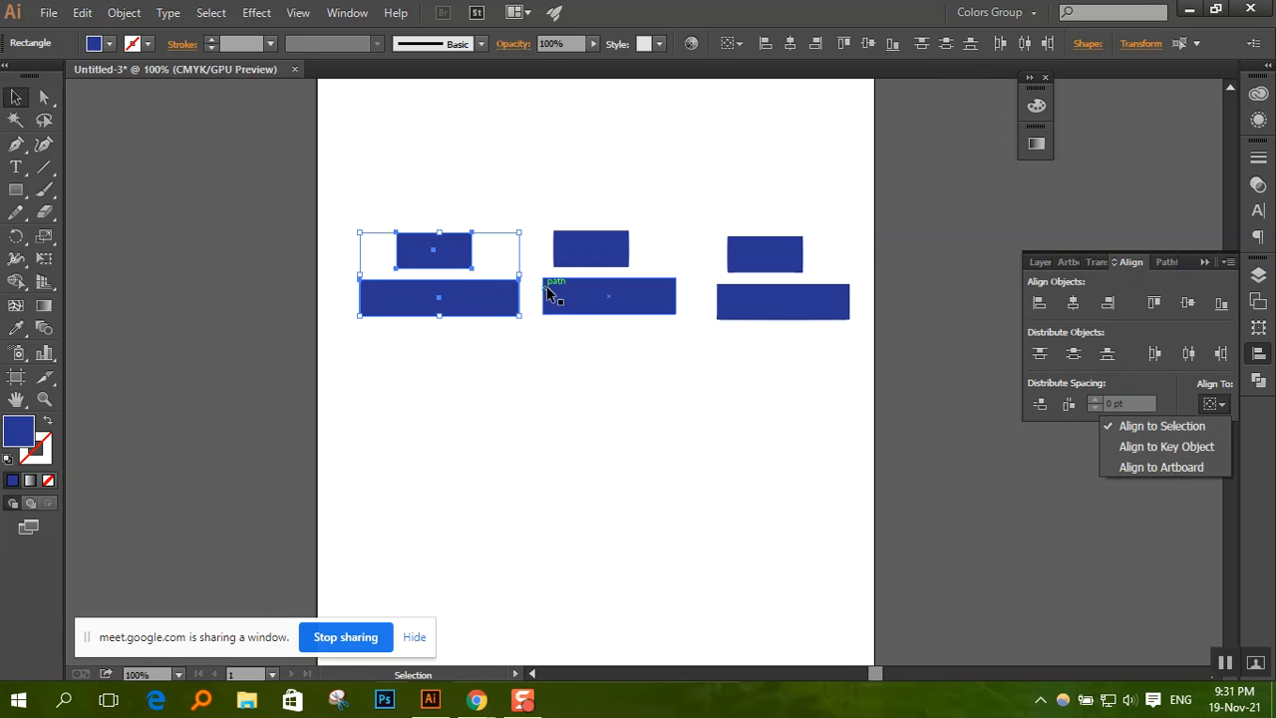
pyautogui.click(578, 301)
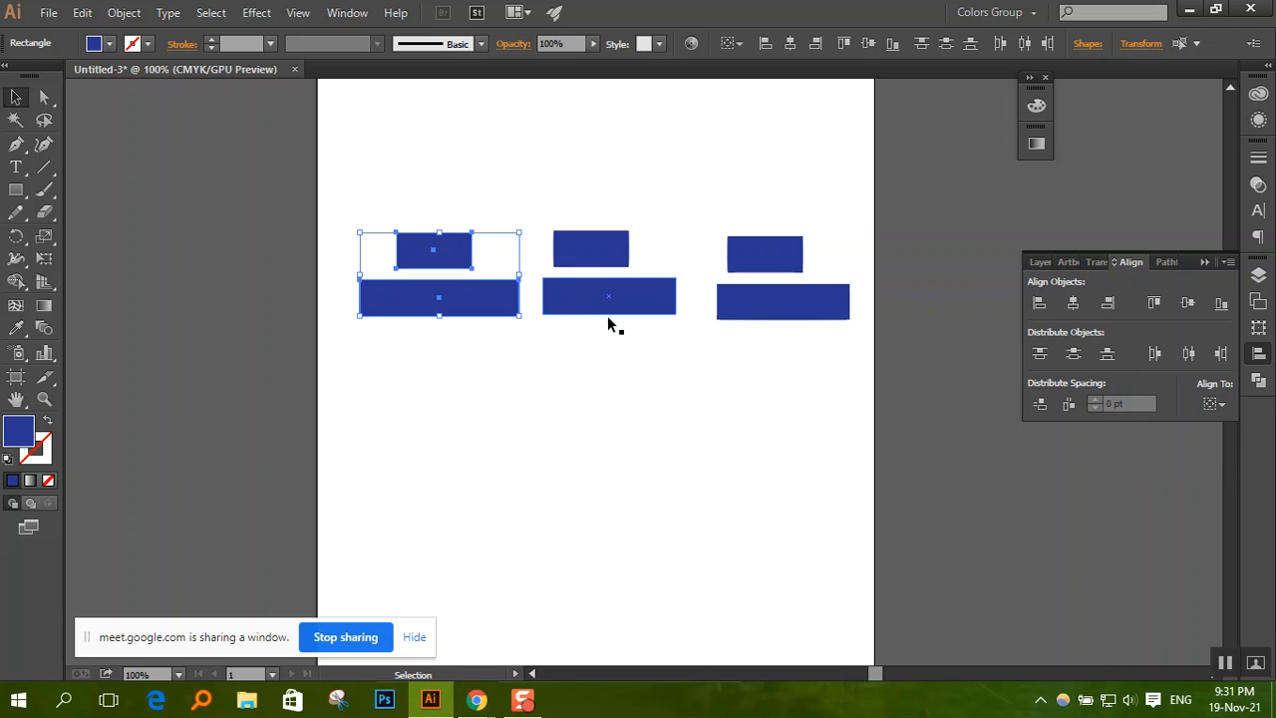
pyautogui.click(1210, 405)
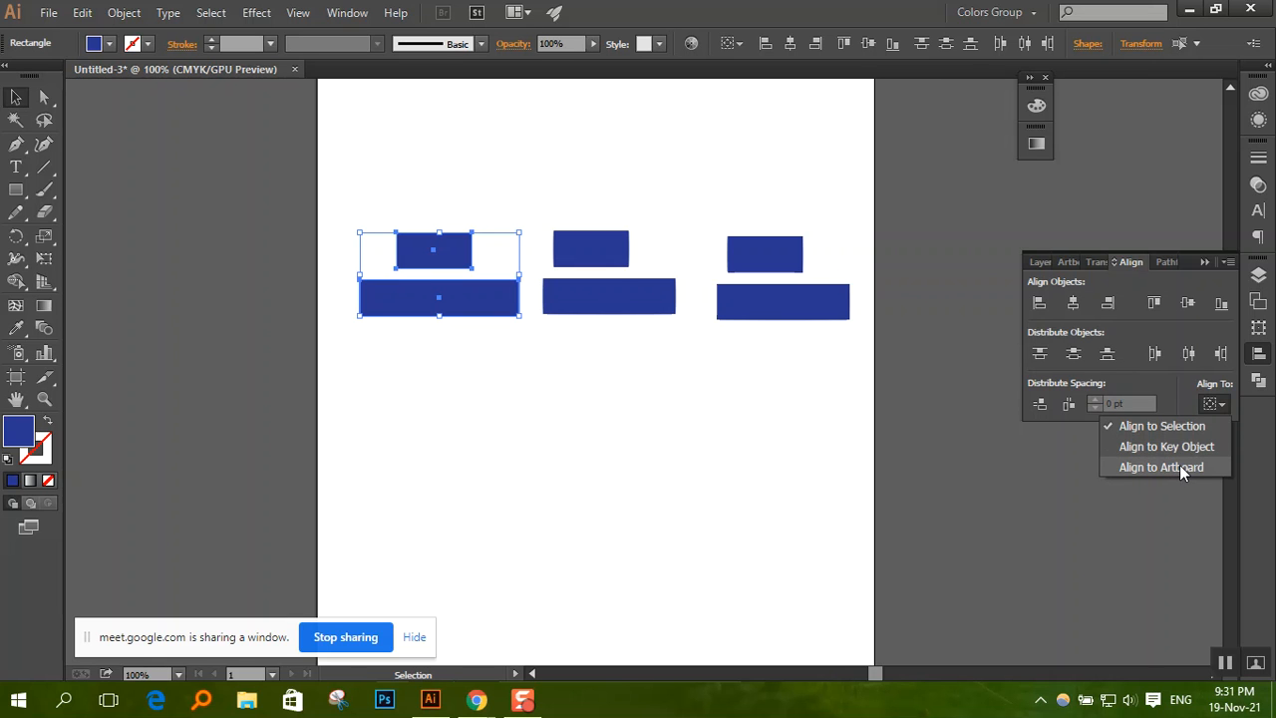
pyautogui.click(1179, 466)
pyautogui.click(1208, 405)
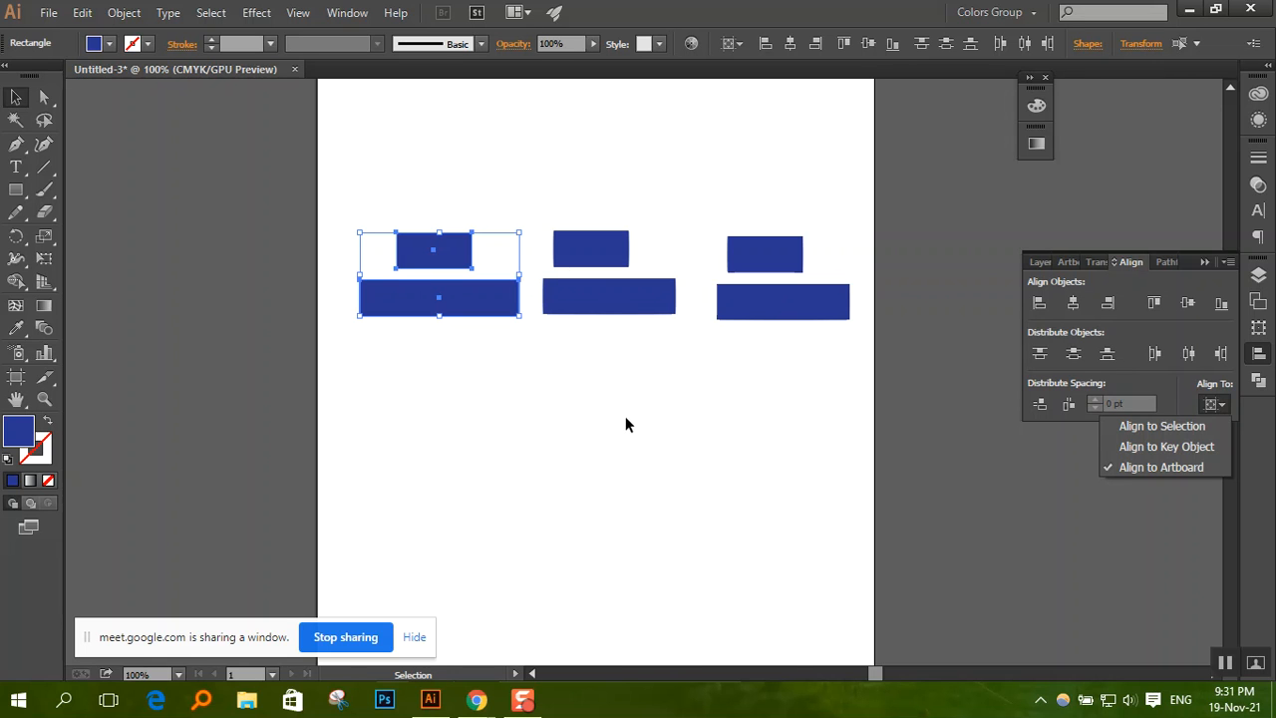
pyautogui.click(1144, 425)
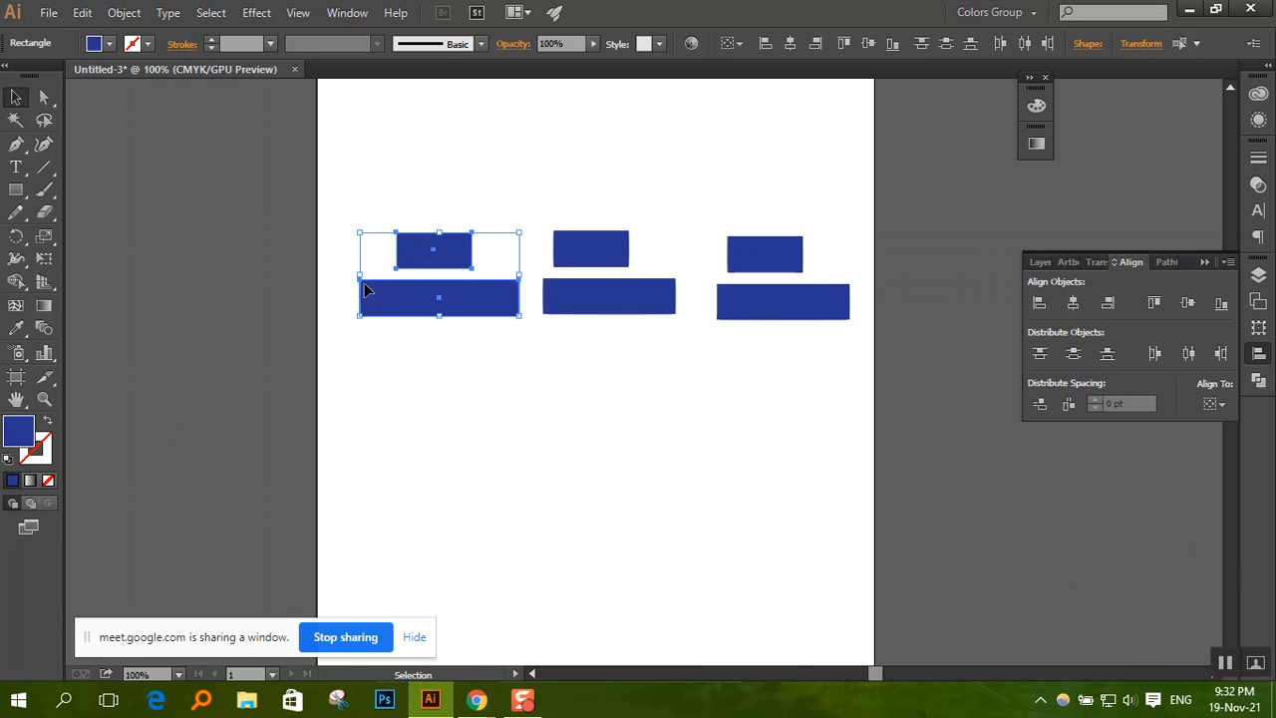
pyautogui.click(1038, 305)
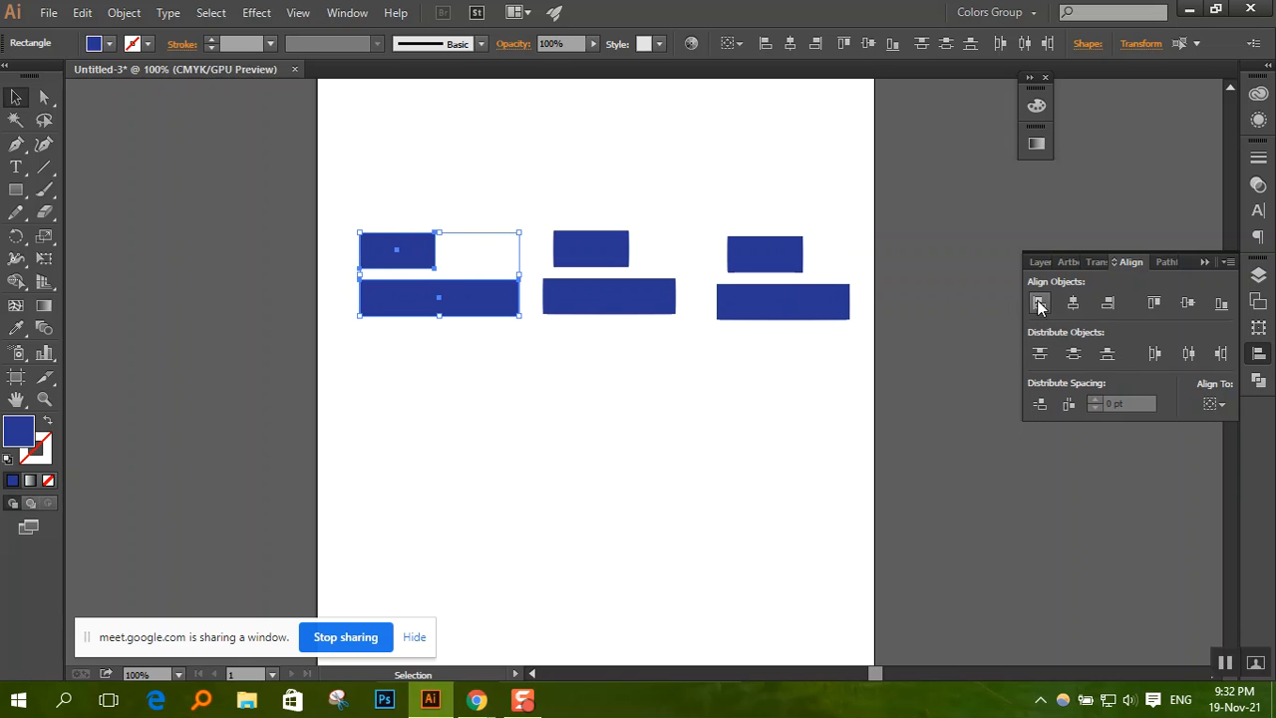
pyautogui.click(472, 382)
# - Select the middle rectangle pair and center-align it horizontally
pyautogui.moveTo(408, 215); pyautogui.dragTo(434, 351)
pyautogui.click(381, 345)
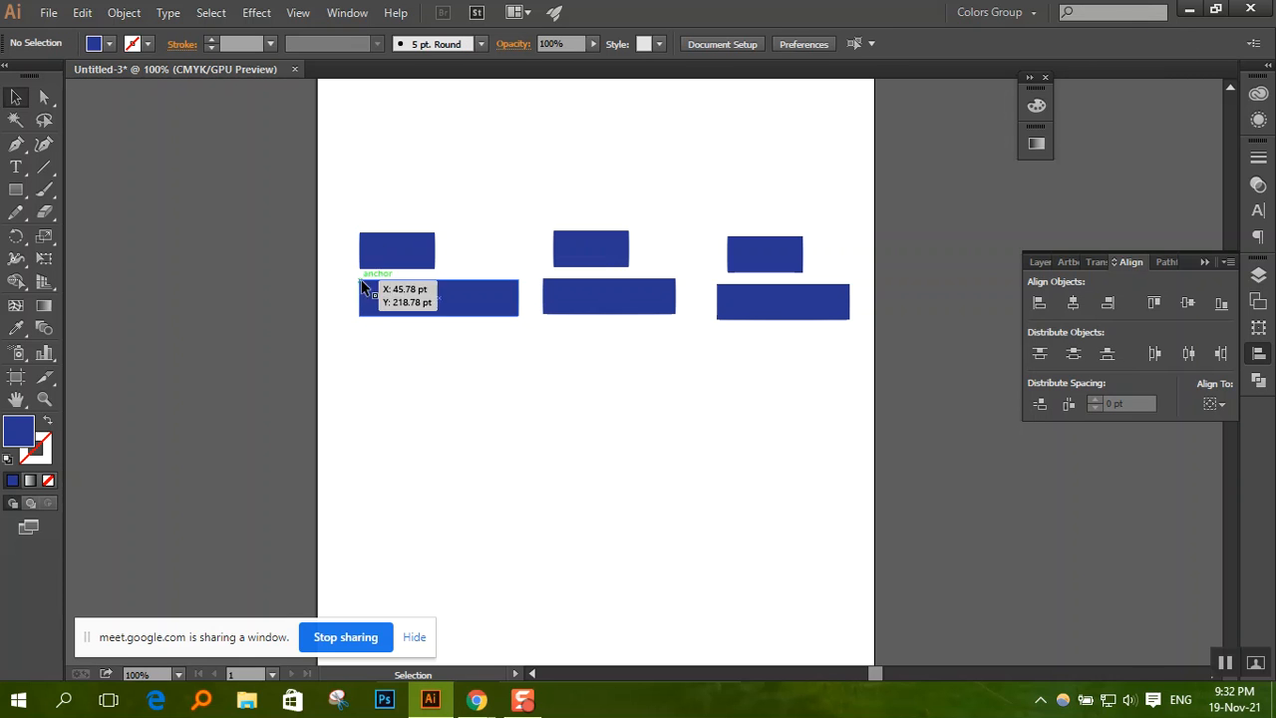
pyautogui.moveTo(317, 212); pyautogui.dragTo(310, 348)
pyautogui.moveTo(565, 191); pyautogui.dragTo(607, 351)
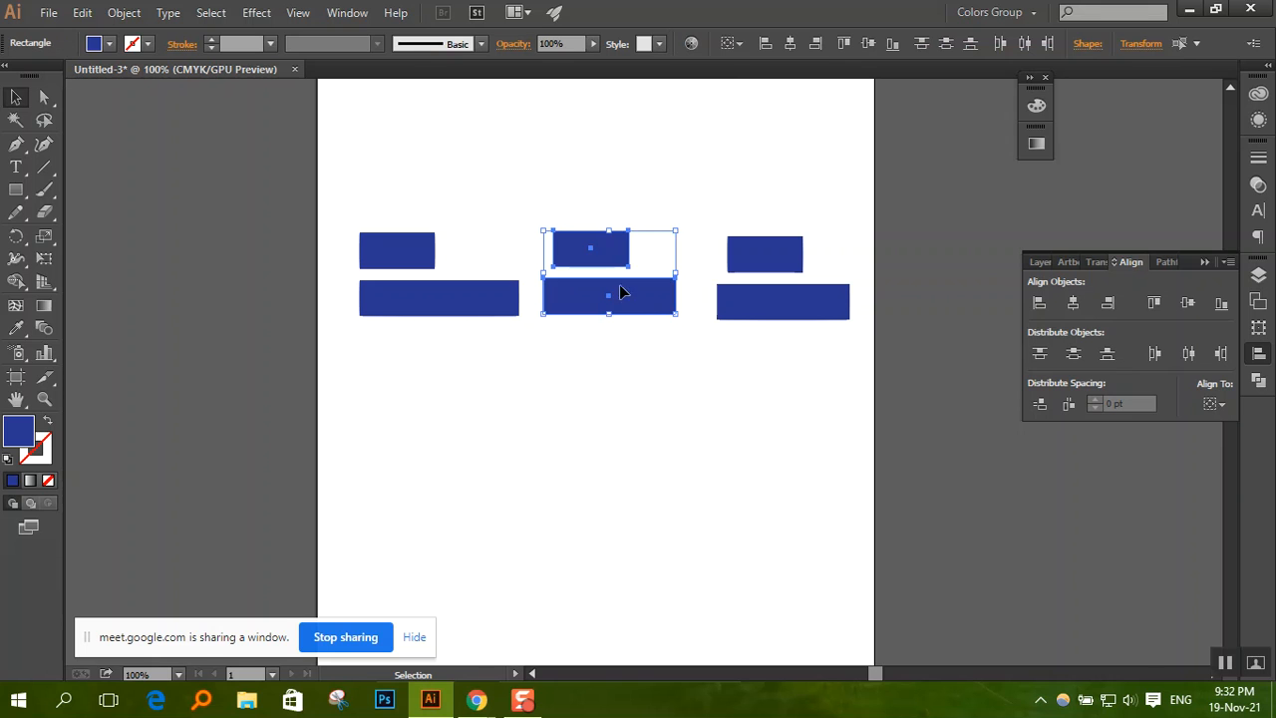
pyautogui.click(1075, 305)
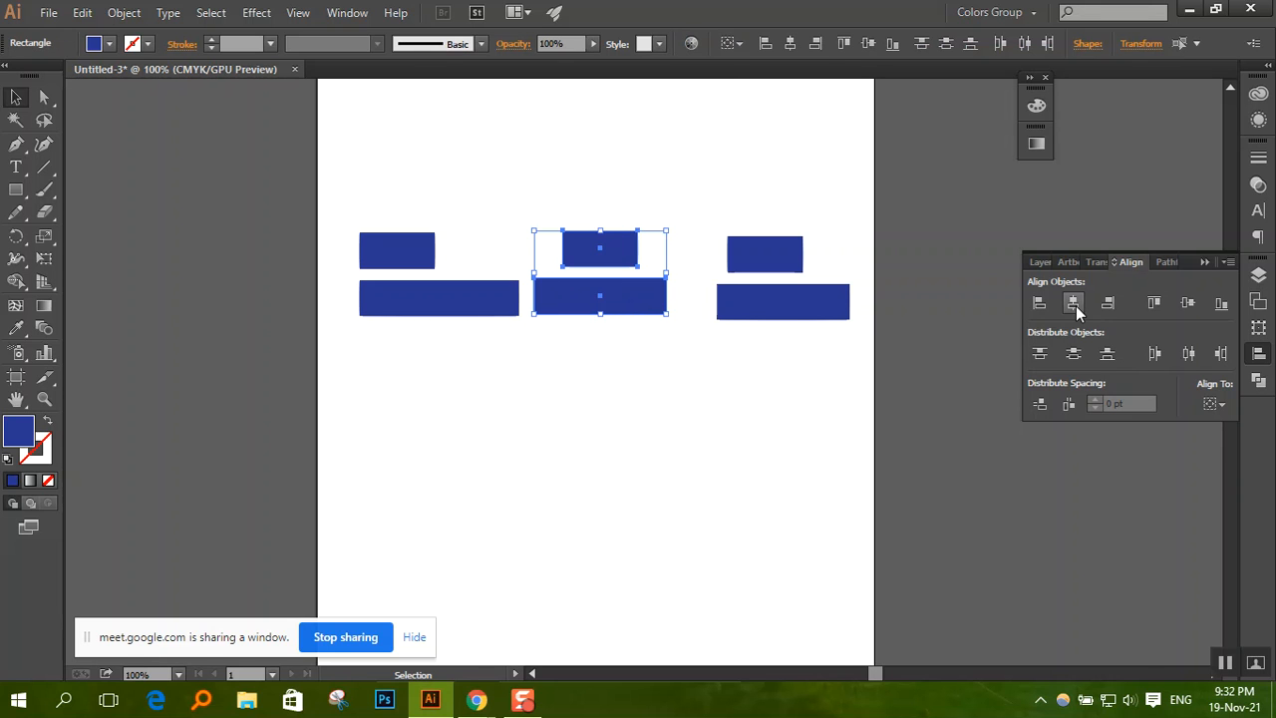
pyautogui.click(620, 379)
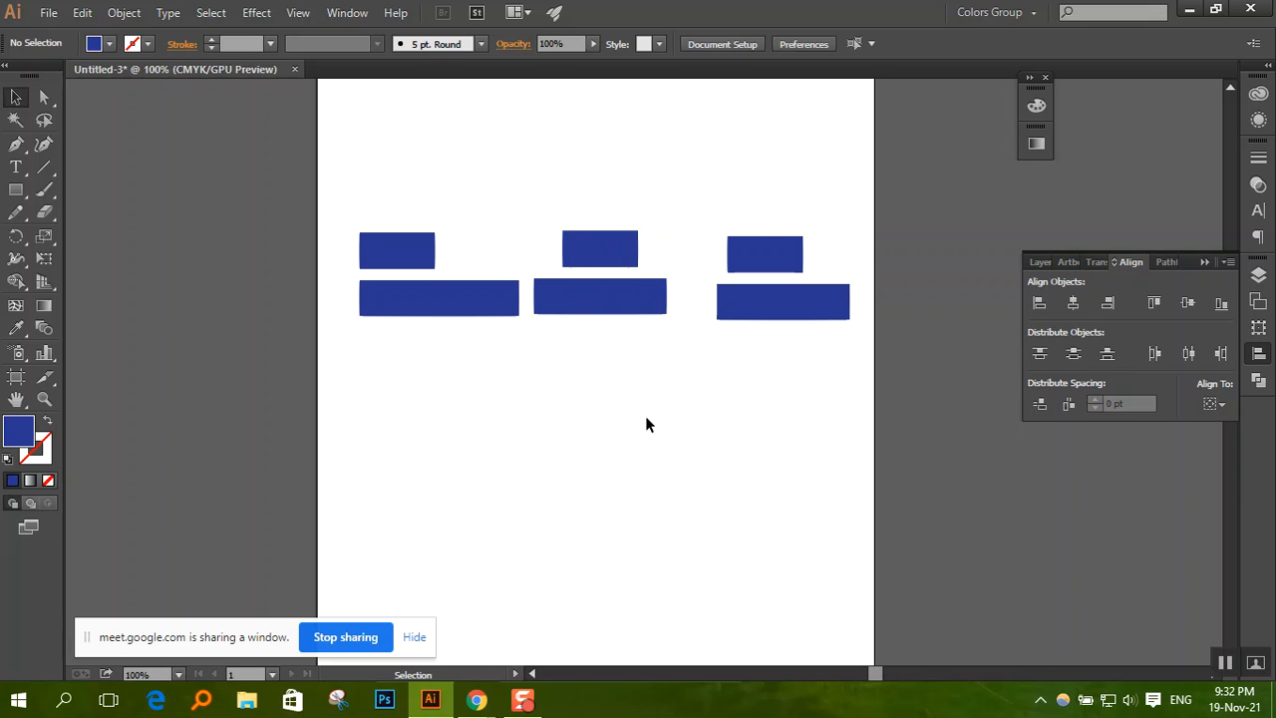
# - Select the right rectangle pair and right-align it
pyautogui.moveTo(737, 206); pyautogui.dragTo(780, 394)
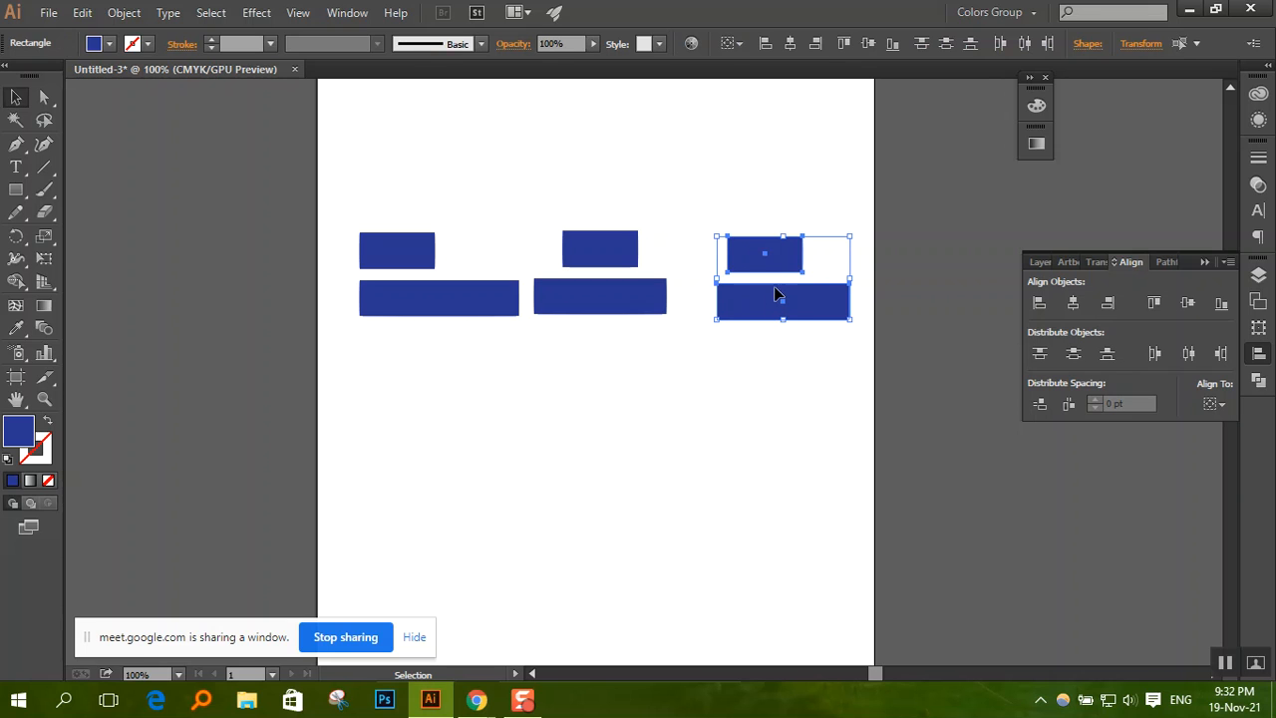
pyautogui.click(1107, 303)
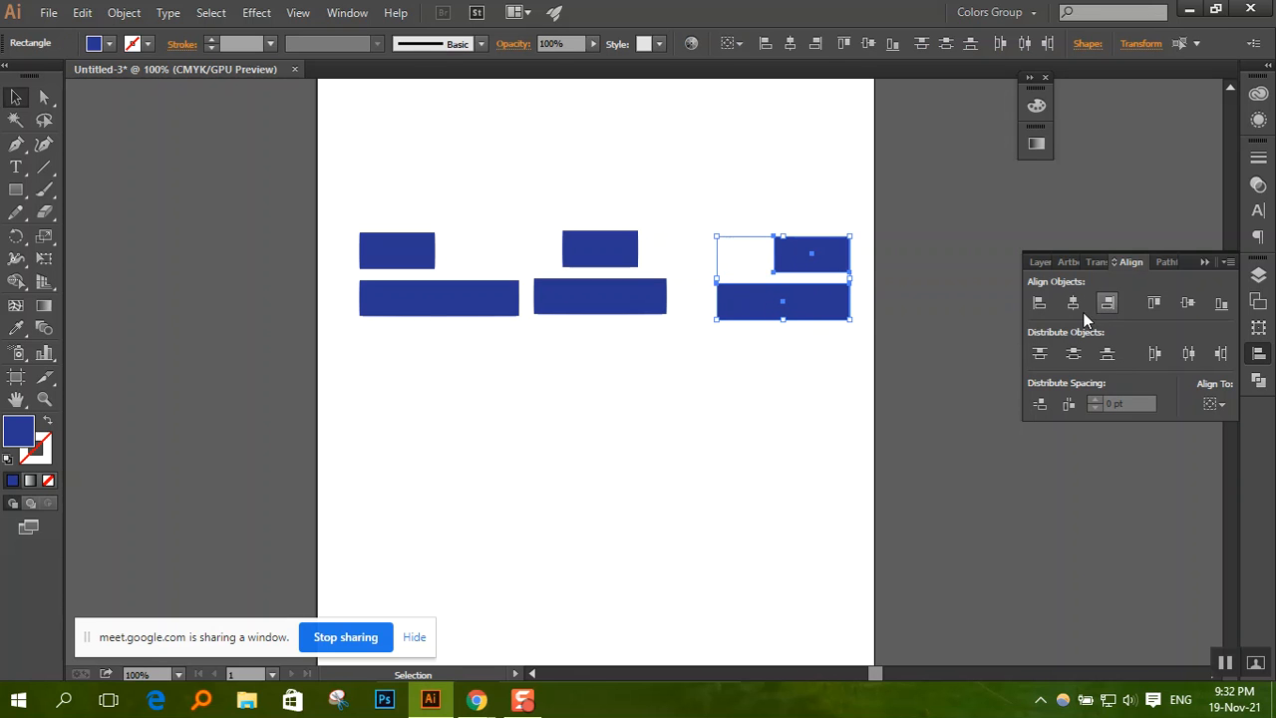
pyautogui.click(751, 366)
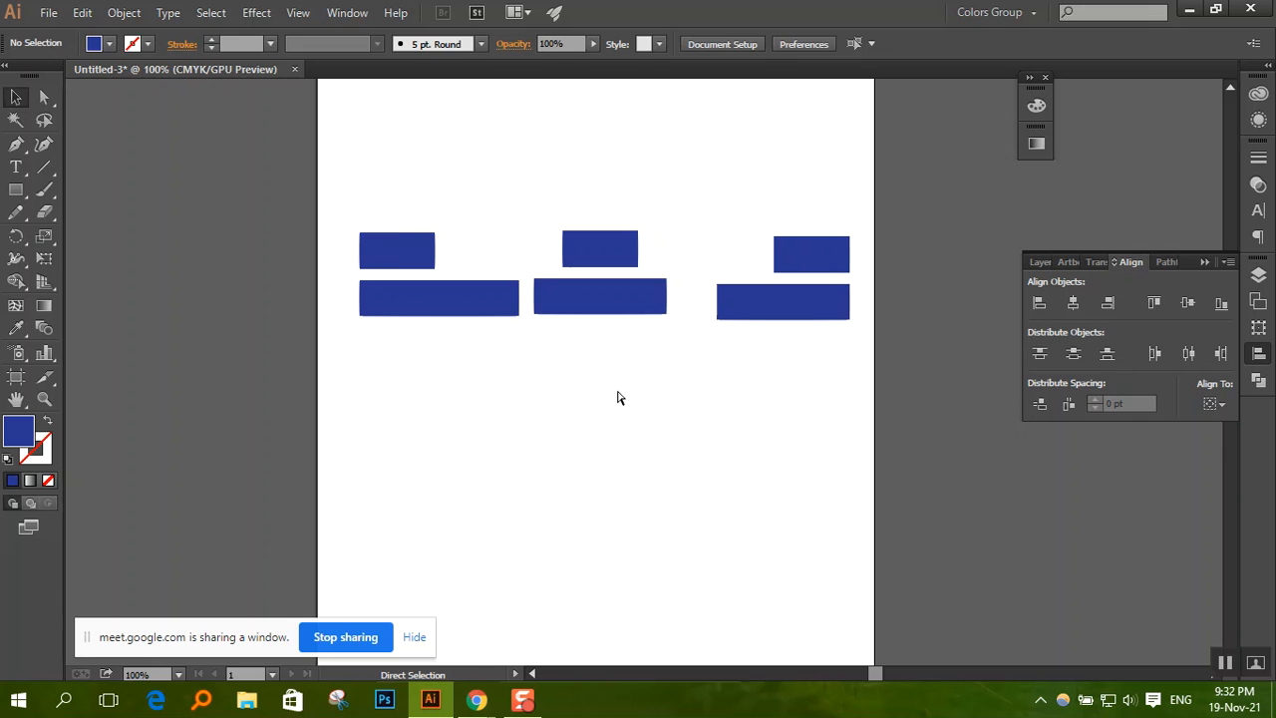
# - Undo the last three alignments and redo them
pyautogui.hotkey('ctrl', 'z')
pyautogui.hotkey('ctrl', 'z')
pyautogui.hotkey('ctrl', 'z')
pyautogui.hotkey('ctrl', 'z')
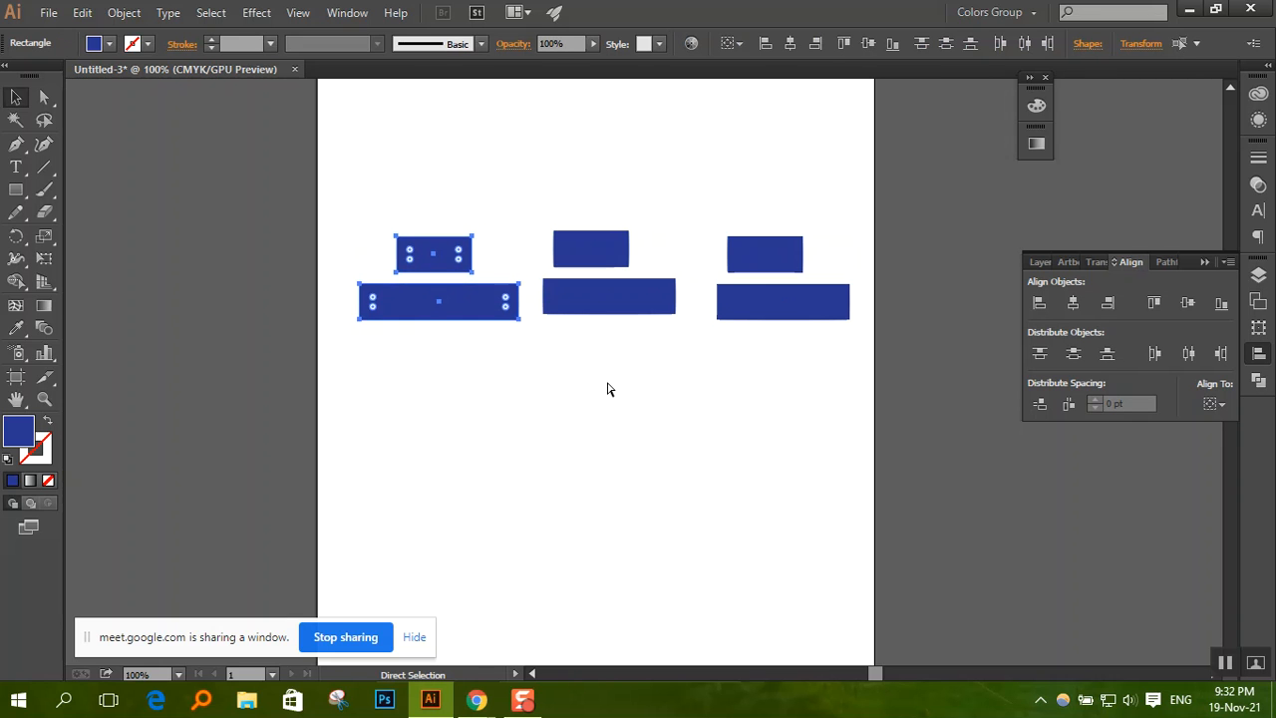
pyautogui.hotkey('ctrl', 'shift', 'z')
pyautogui.hotkey('ctrl', 'shift', 'z')
pyautogui.hotkey('ctrl', 'shift', 'z')
pyautogui.hotkey('ctrl', 'shift', 'z')
pyautogui.click(641, 486)
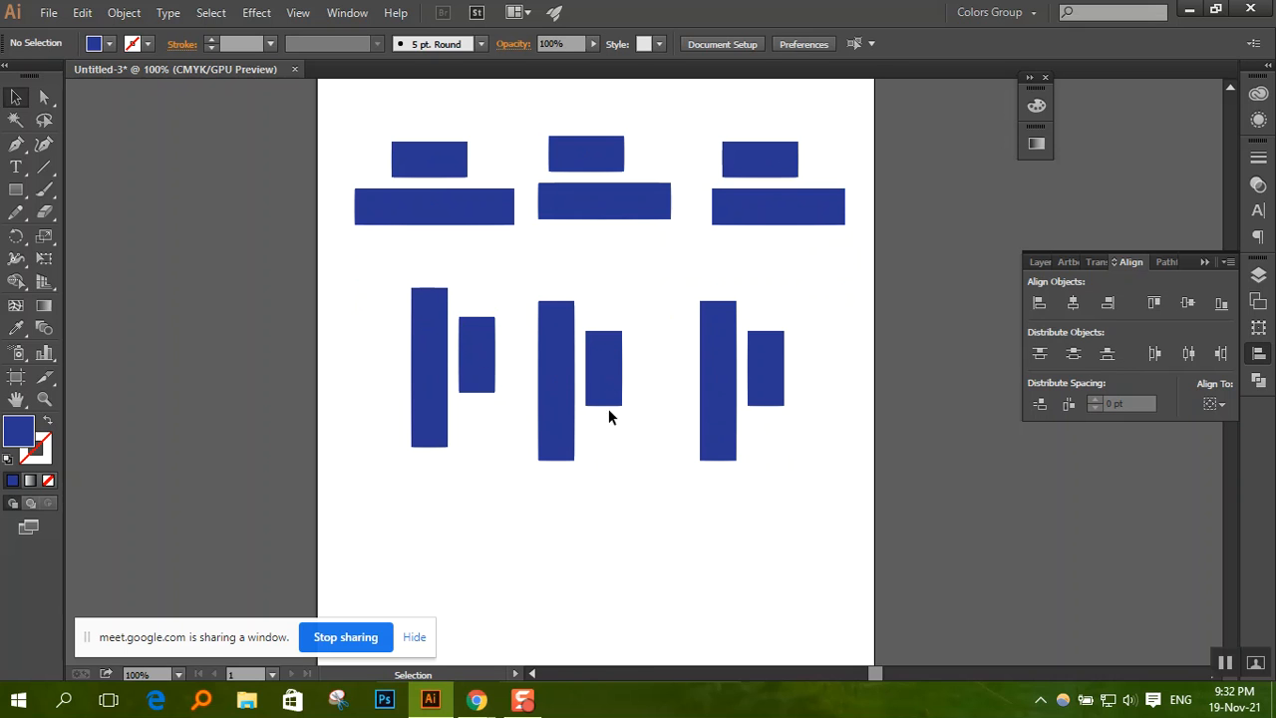
# - Try left-aligning the left vertical rectangle pair, and undo it
pyautogui.moveTo(383, 281); pyautogui.dragTo(485, 479)
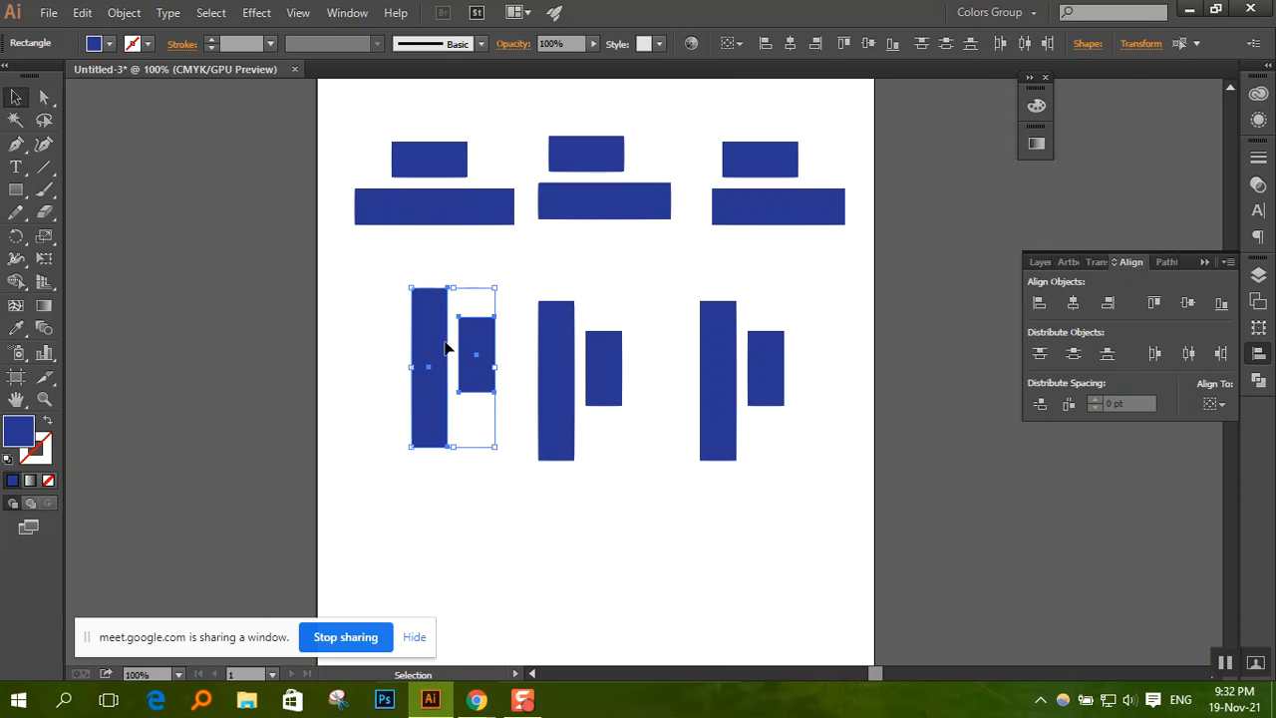
pyautogui.click(1039, 304)
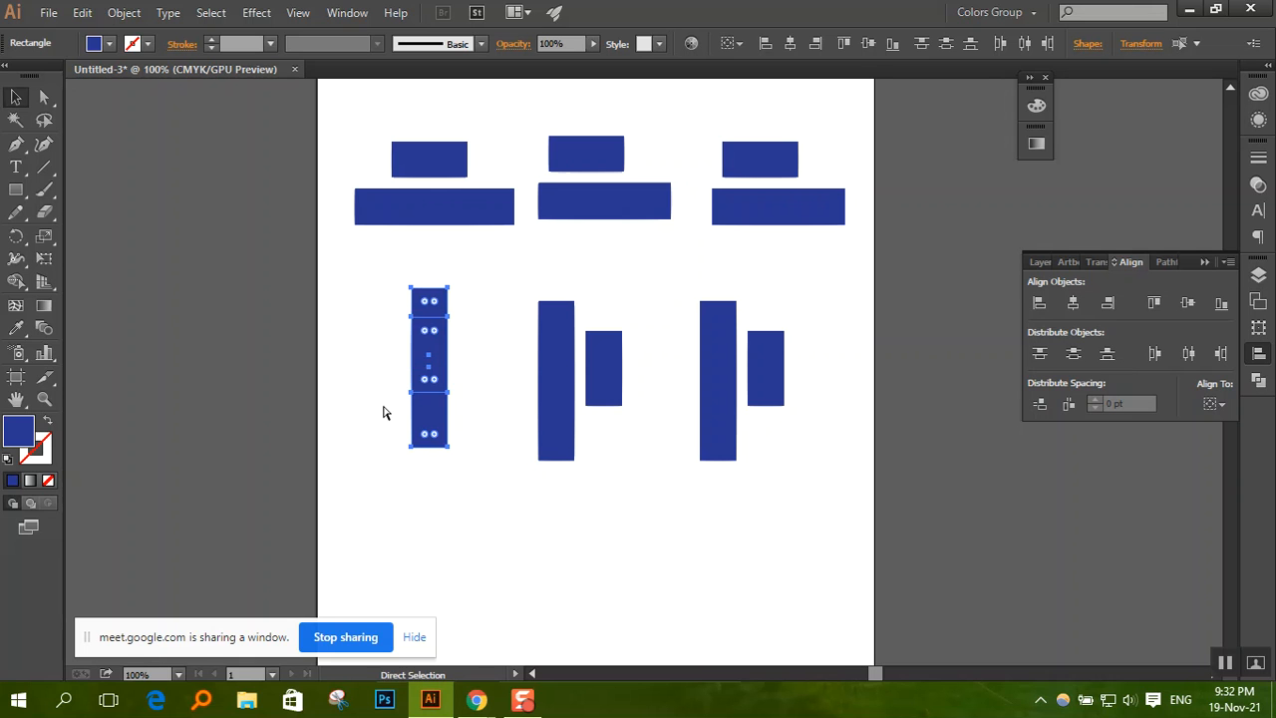
pyautogui.hotkey('ctrl', 'z')
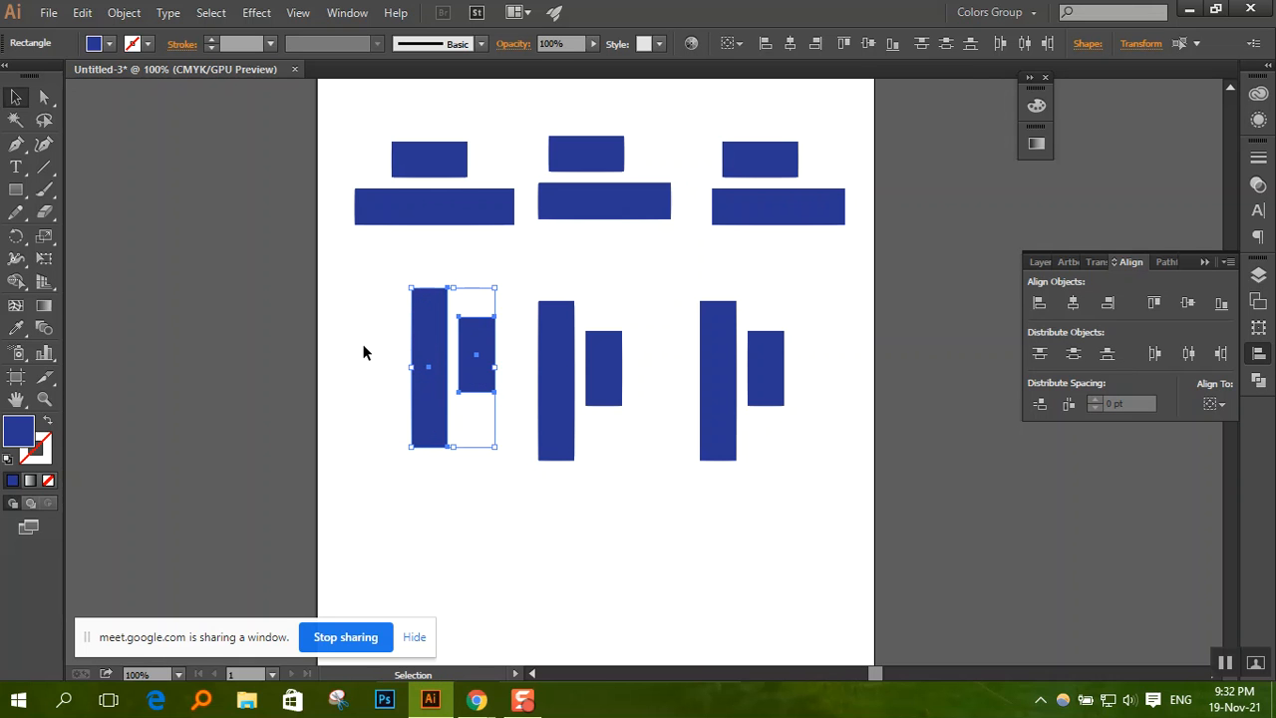
pyautogui.click(407, 284)
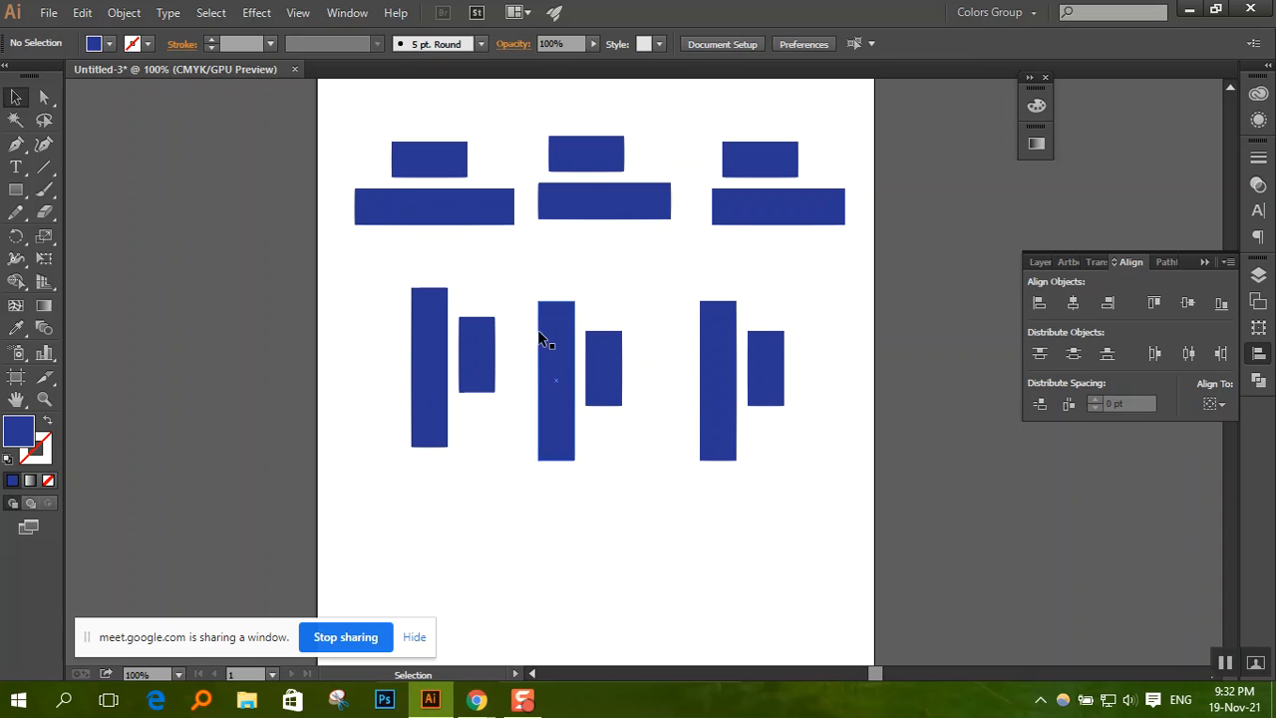
# - Select the left vertical rectangle pair and align it to the top
pyautogui.moveTo(389, 280); pyautogui.dragTo(492, 459)
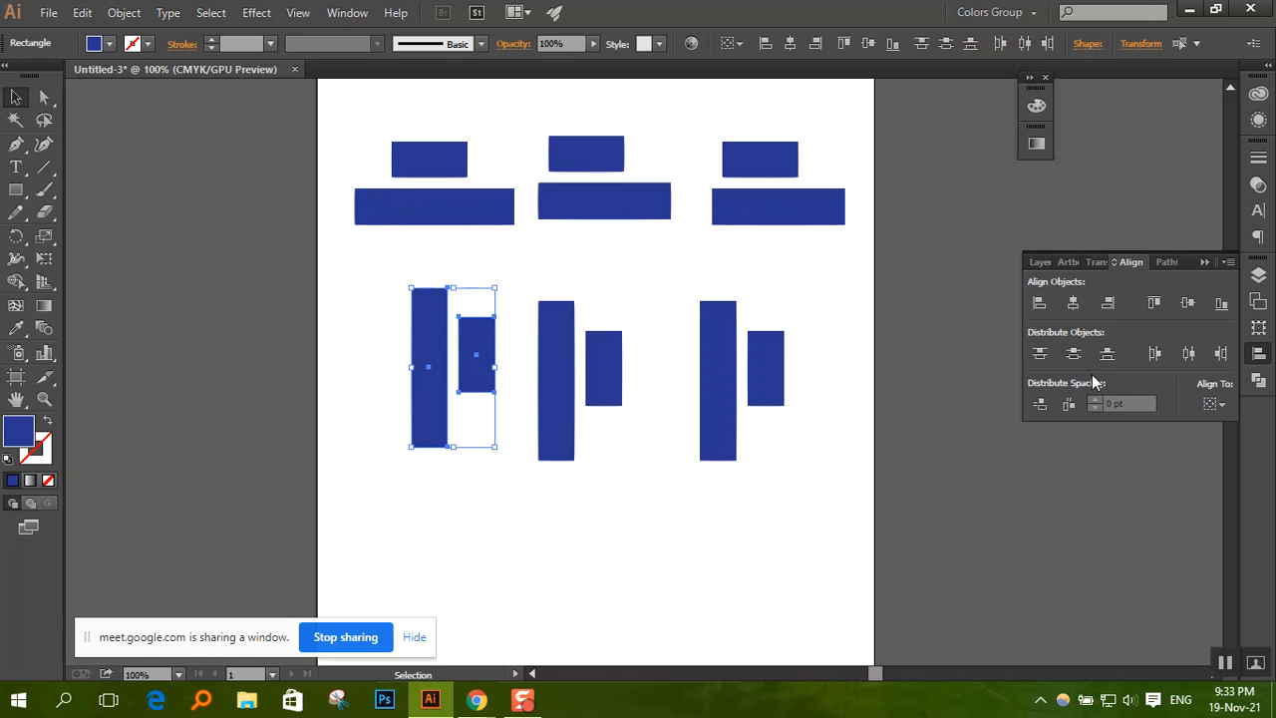
pyautogui.click(1154, 304)
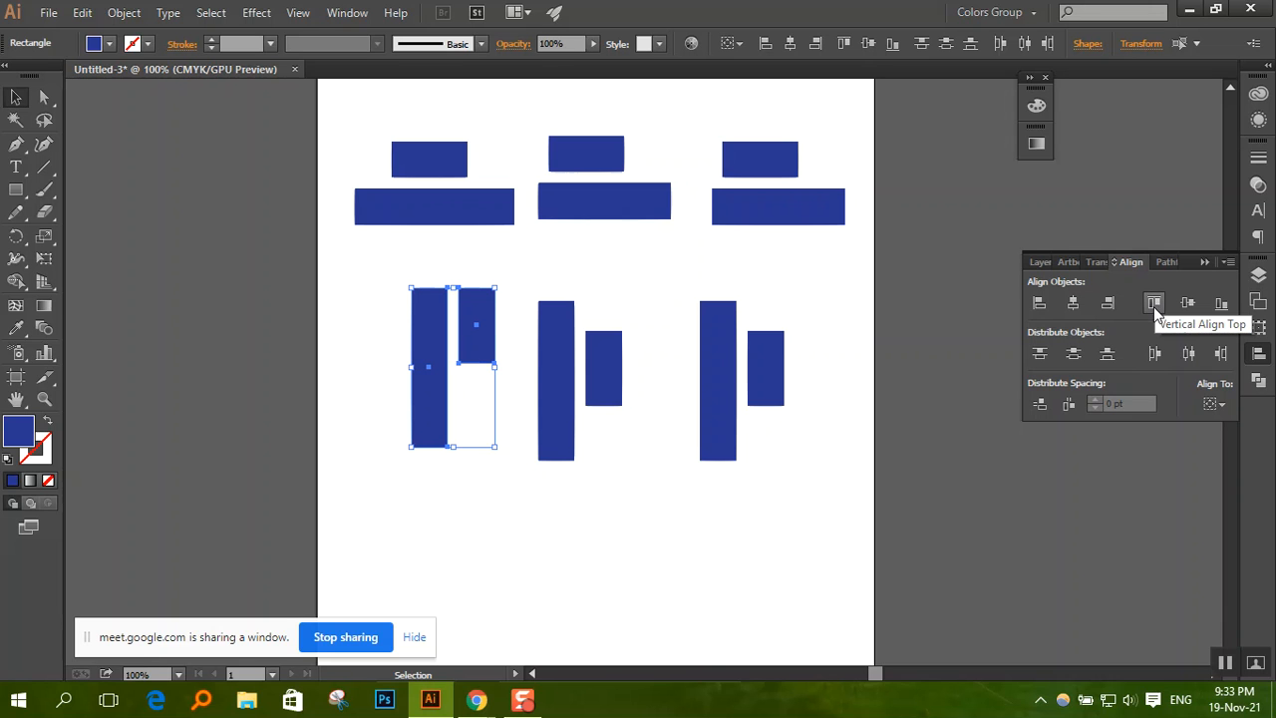
pyautogui.click(552, 479)
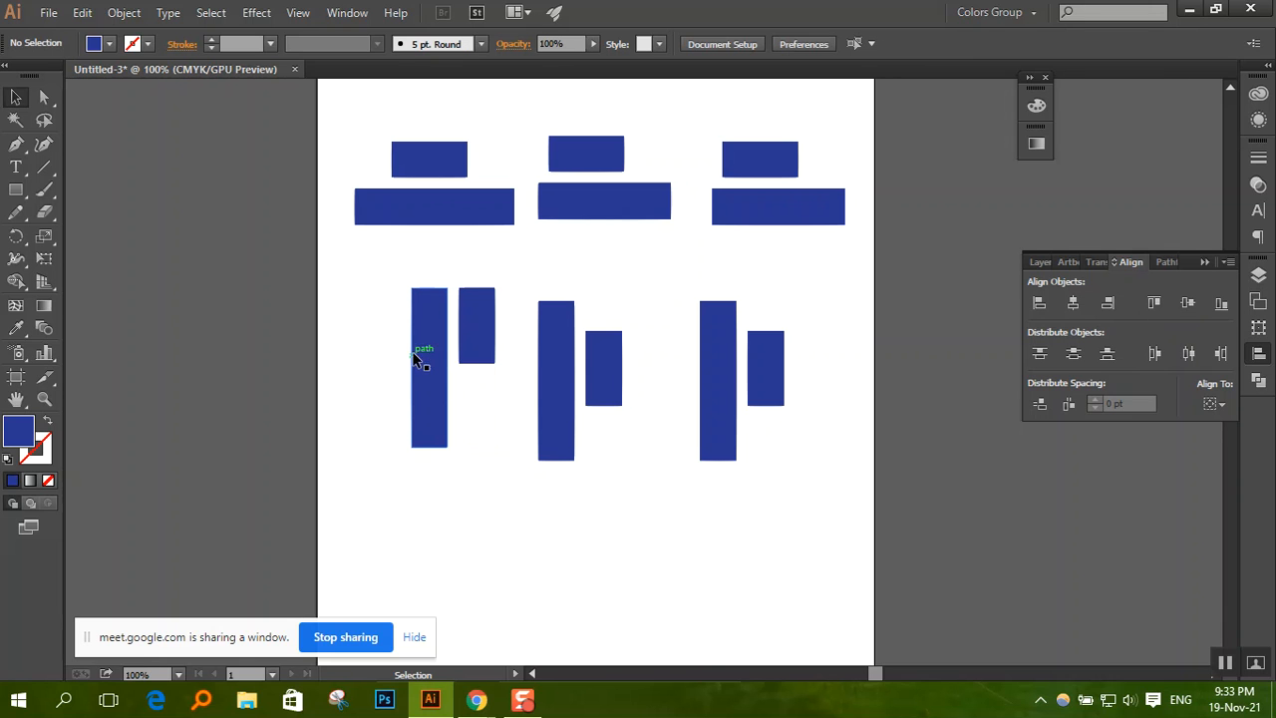
# - Move the left vertical rectangle pair slightly to the left
pyautogui.moveTo(394, 287); pyautogui.dragTo(496, 361)
pyautogui.moveTo(465, 338); pyautogui.dragTo(412, 339)
# - Select the middle vertical rectangle pair and align it to its vertical center
pyautogui.moveTo(518, 288); pyautogui.dragTo(633, 421)
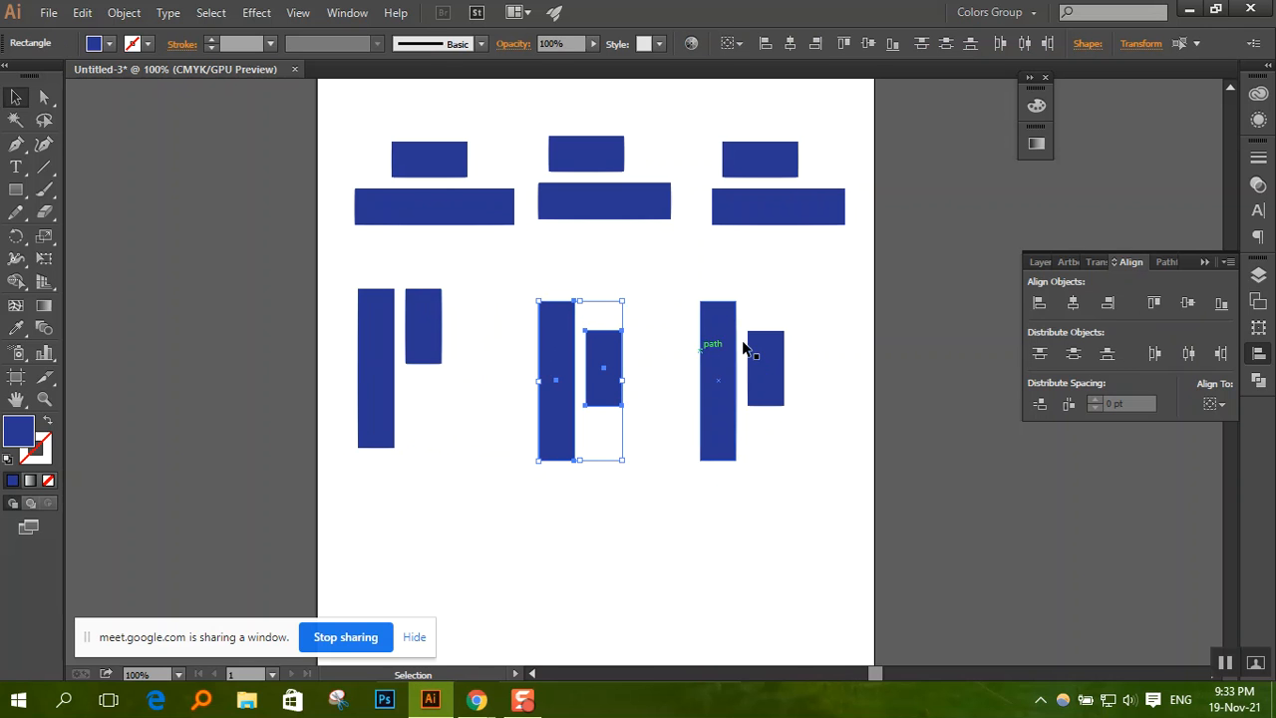
pyautogui.click(1187, 307)
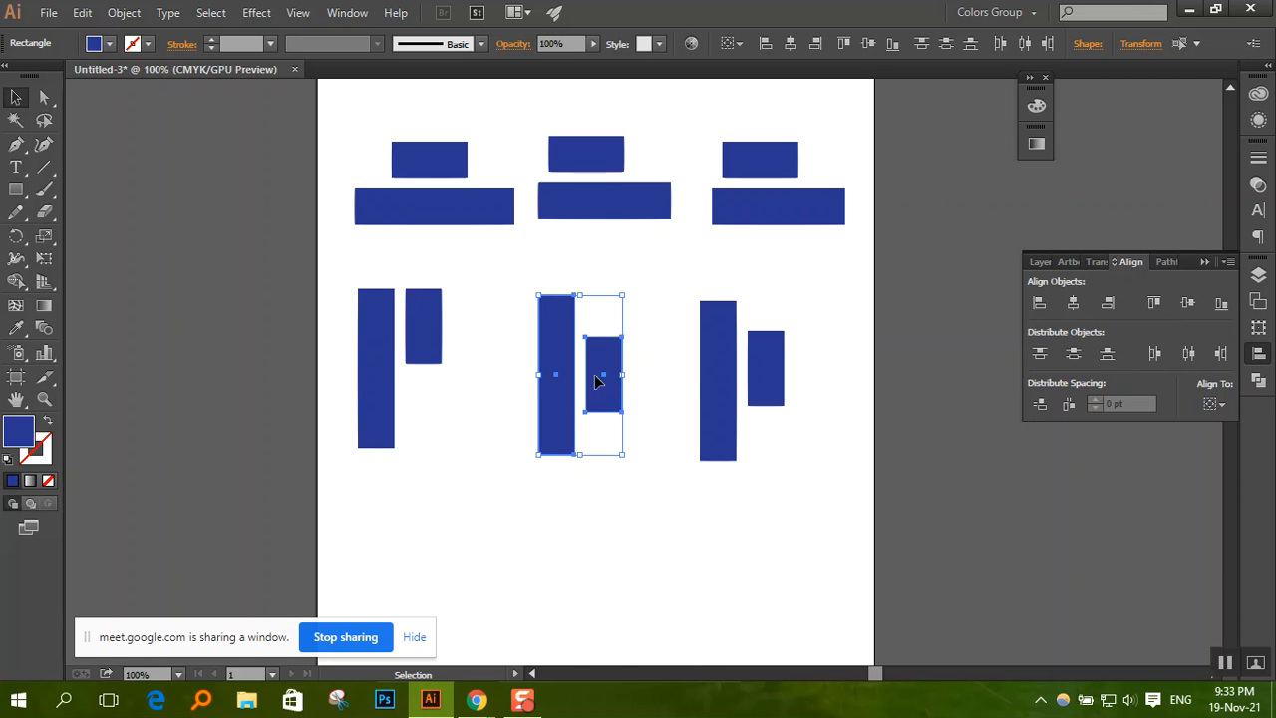
# - Select the right vertical rectangle pair and align it to the bottom
pyautogui.moveTo(814, 464); pyautogui.dragTo(694, 349)
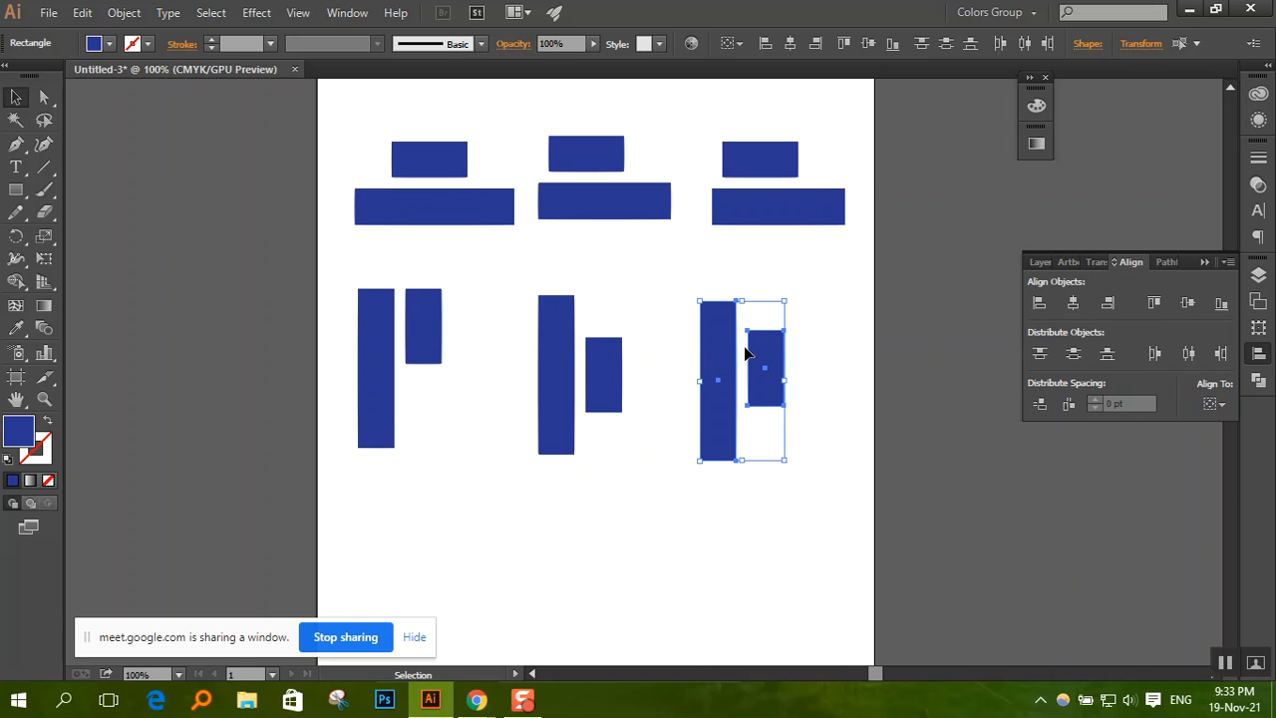
pyautogui.click(1223, 307)
pyautogui.click(769, 519)
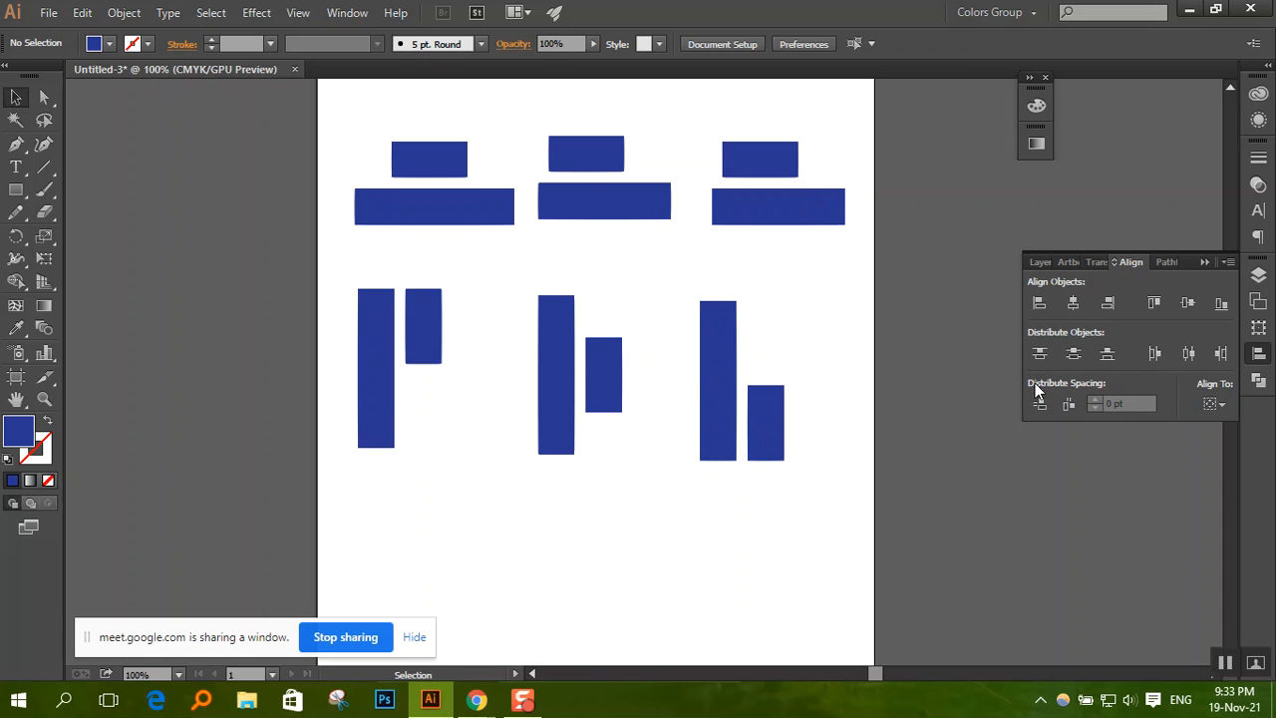
pyautogui.moveTo(377, 145); pyautogui.dragTo(494, 229)
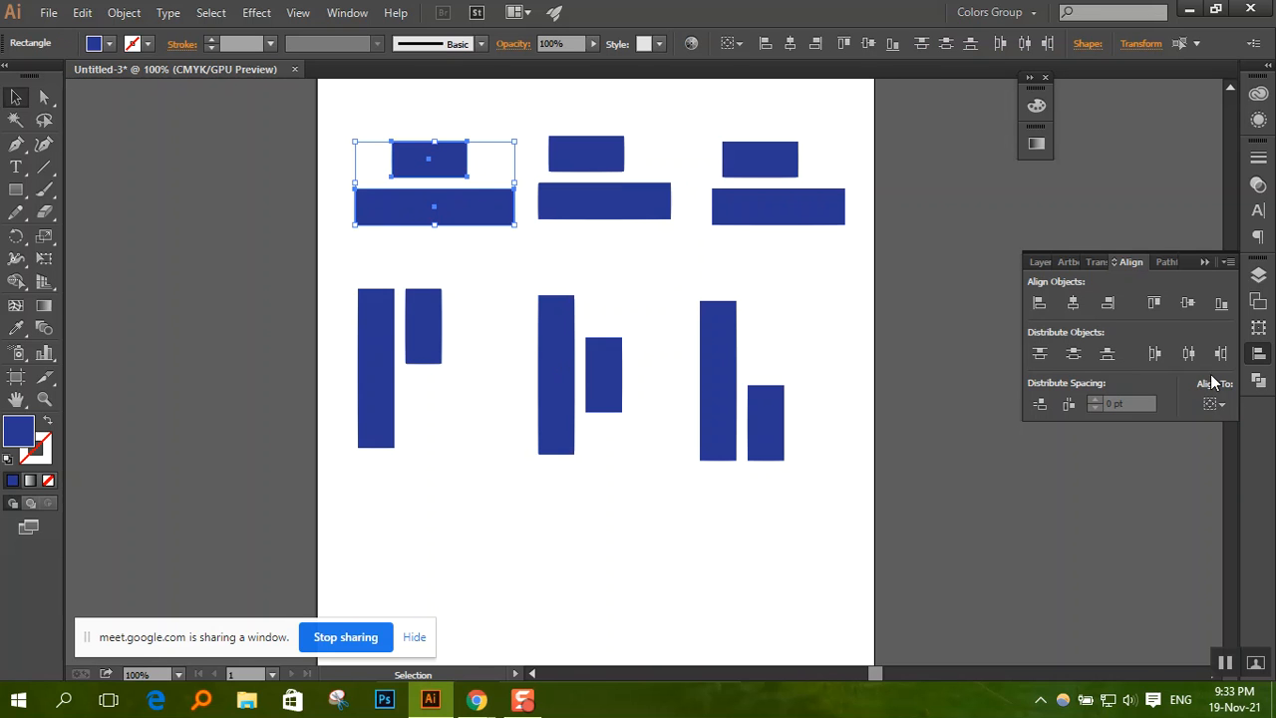
pyautogui.click(714, 337)
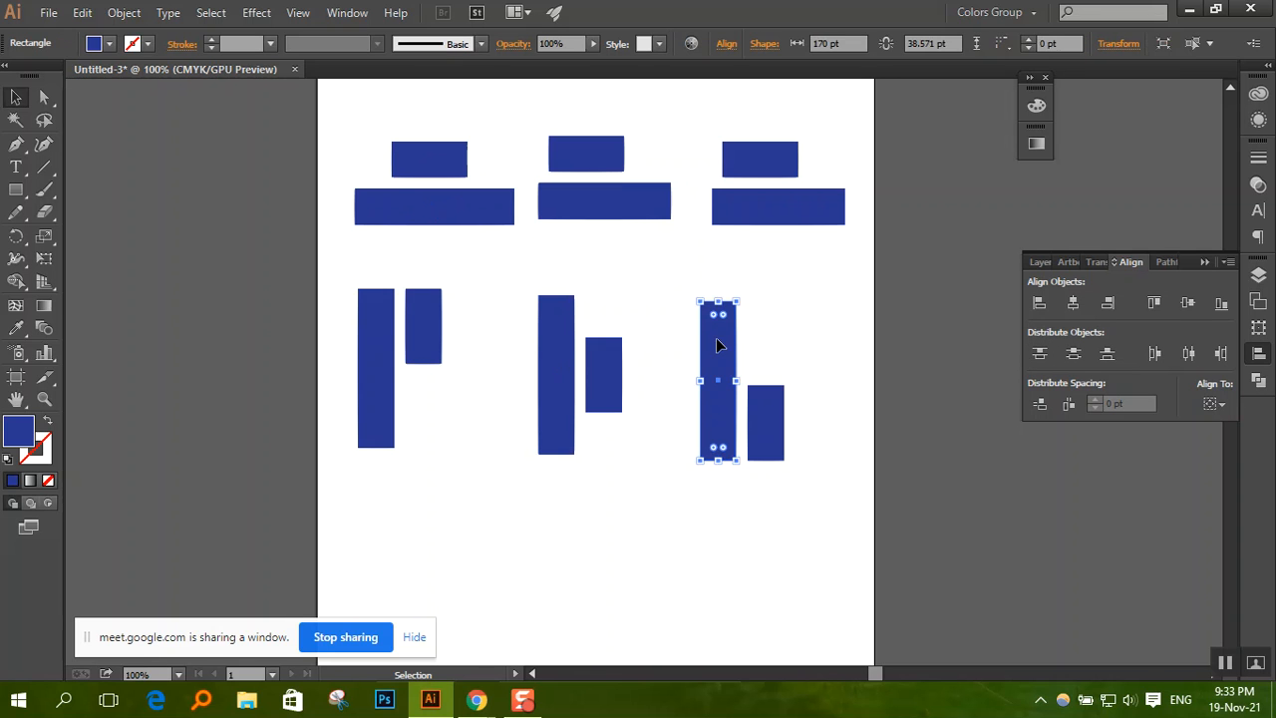
pyautogui.click(751, 339)
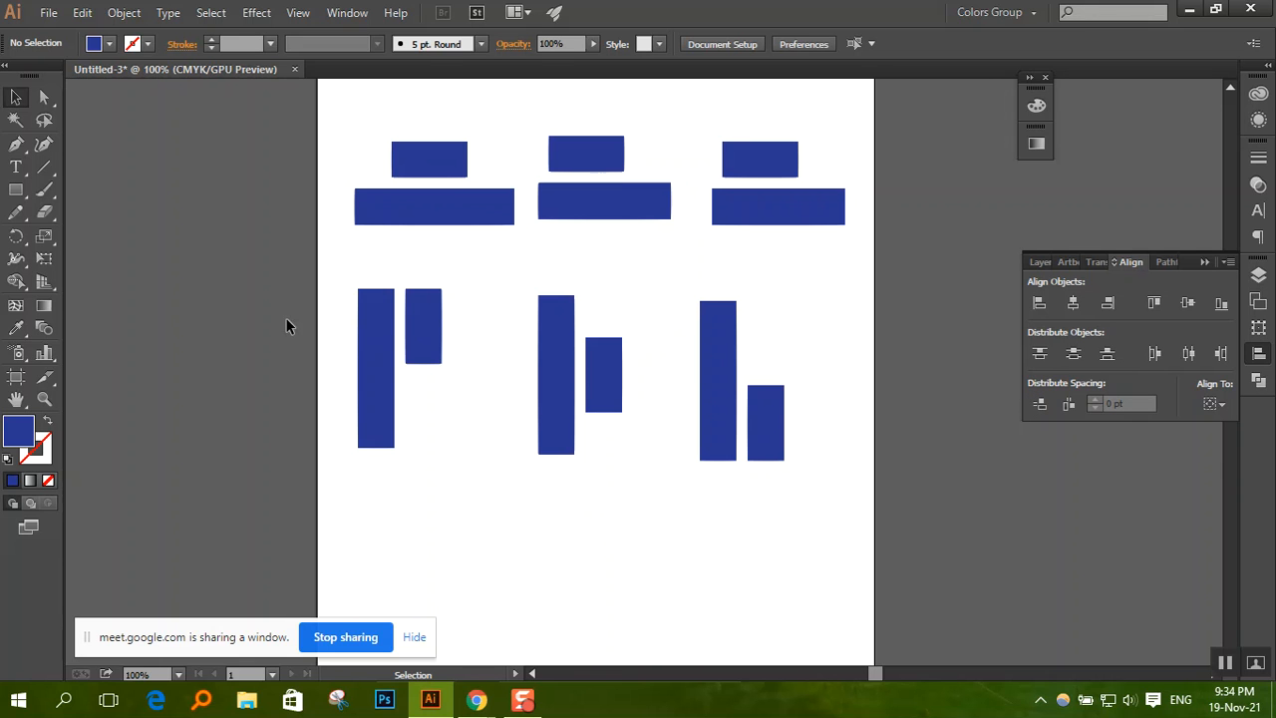
# - Delete all six vertical rectangles
pyautogui.moveTo(317, 268); pyautogui.dragTo(772, 488)
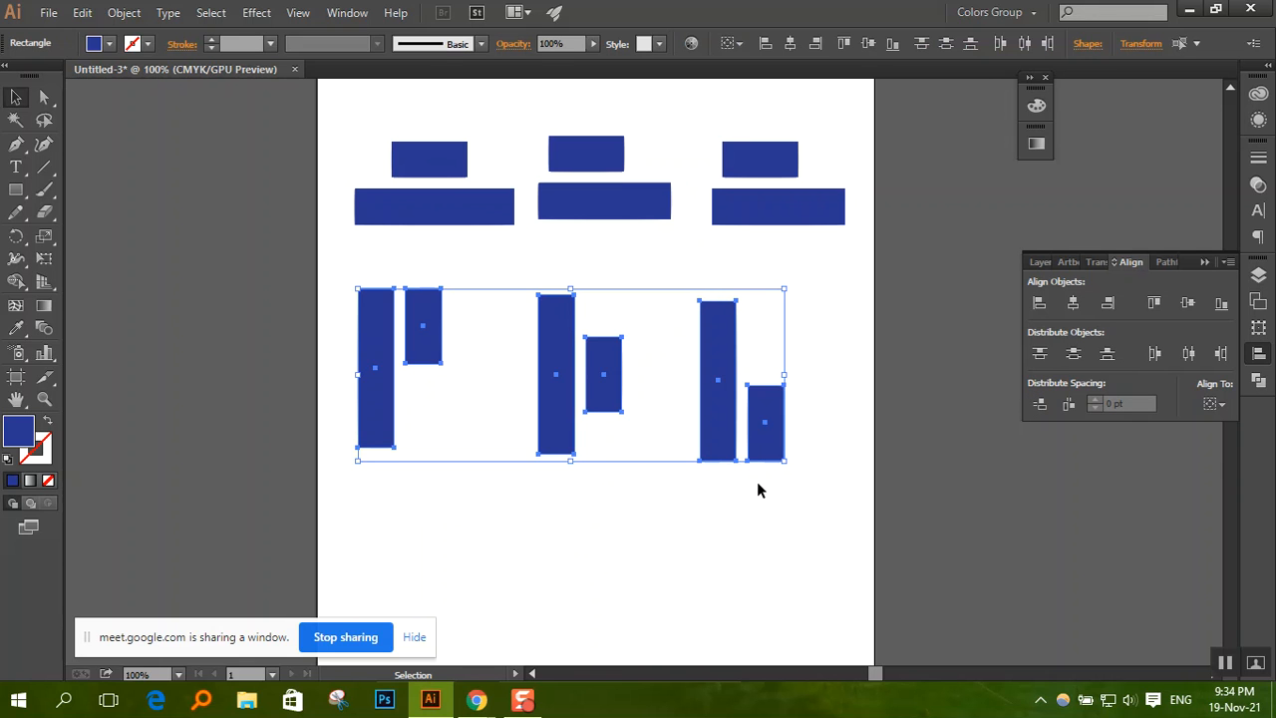
pyautogui.press('Delete')
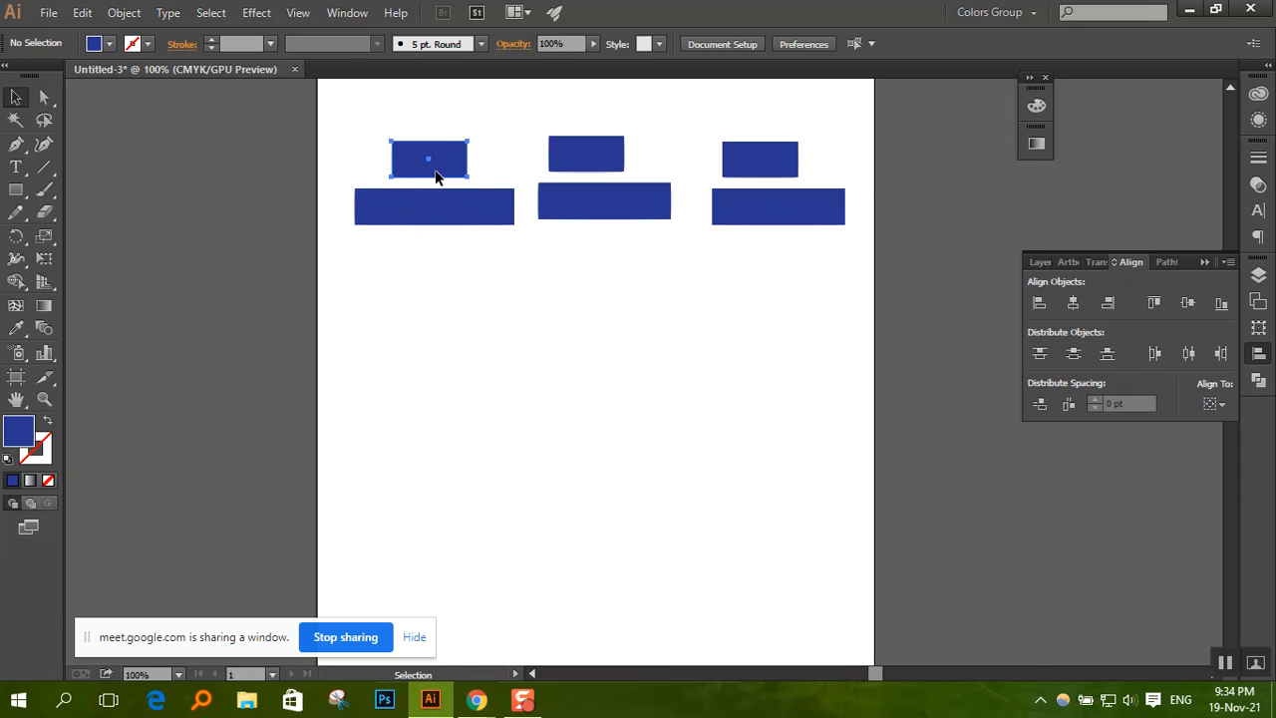
# - Duplicate the small top-left rectangle below the left pair
pyautogui.moveTo(436, 177); pyautogui.dragTo(435, 260)
pyautogui.click(439, 342)
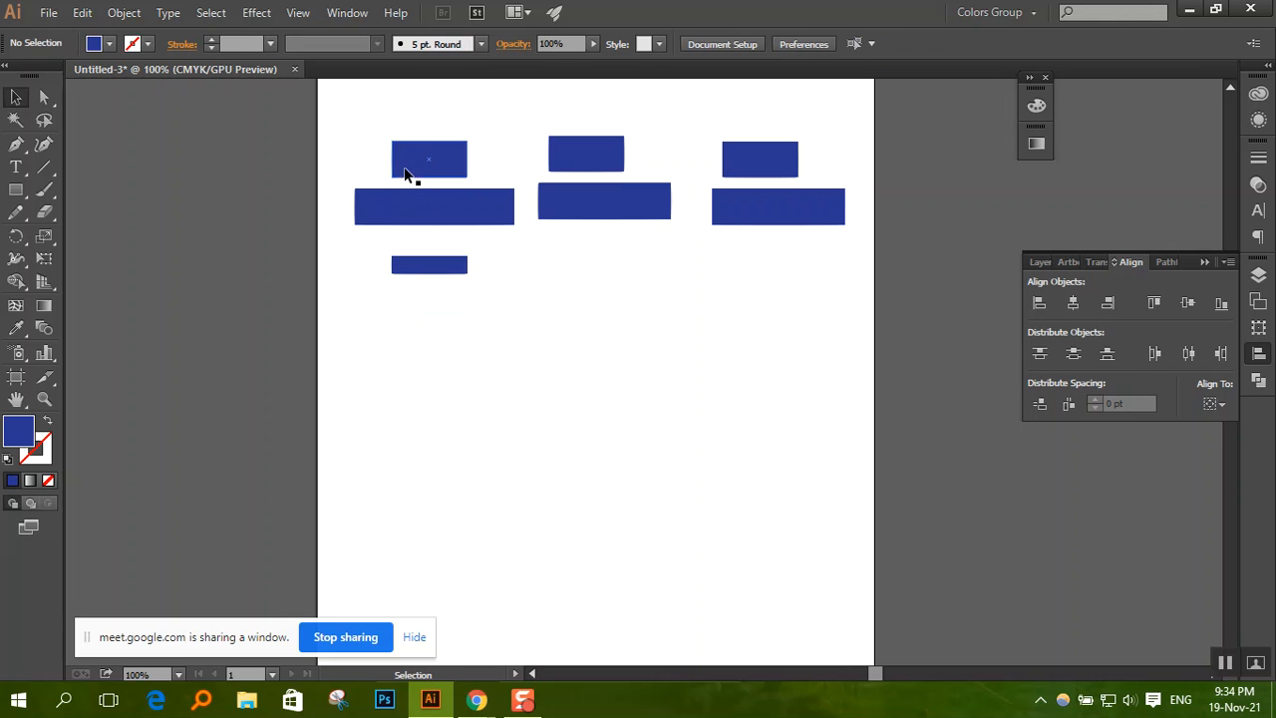
# - Make the wide left rectangle thinner by moving its top edge down
pyautogui.click(438, 194)
pyautogui.moveTo(438, 194); pyautogui.dragTo(437, 206)
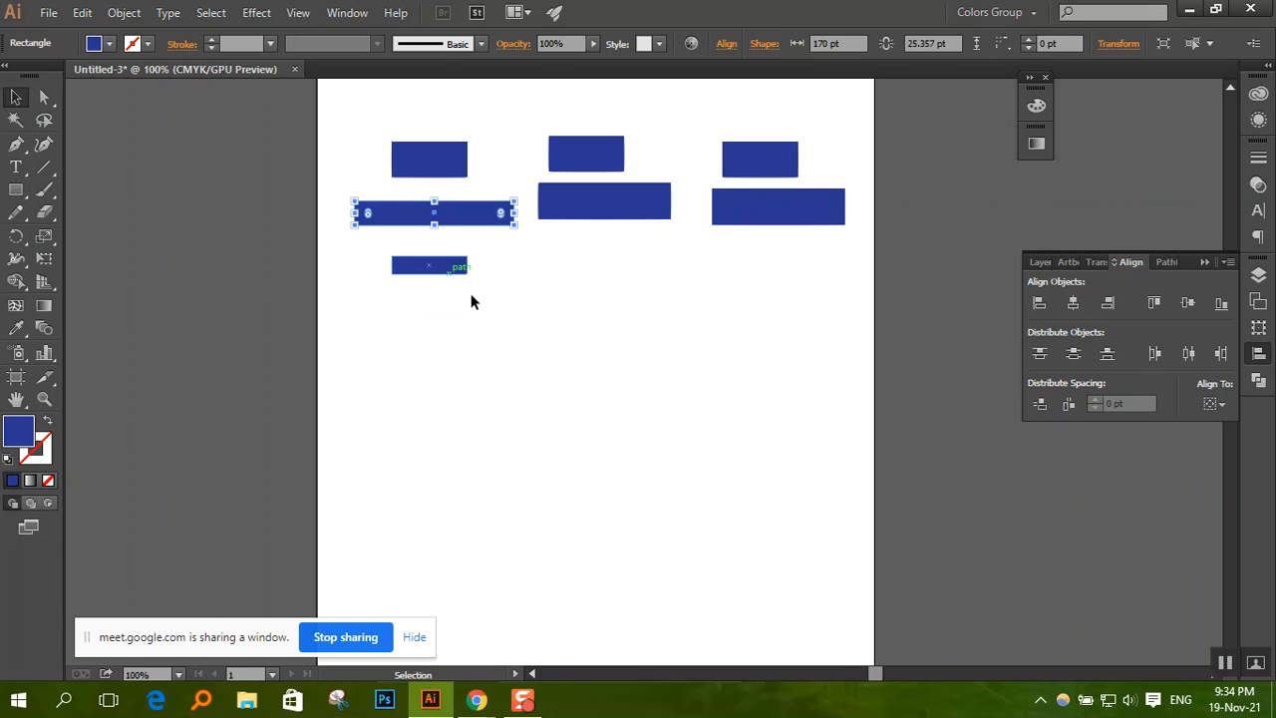
pyautogui.click(523, 325)
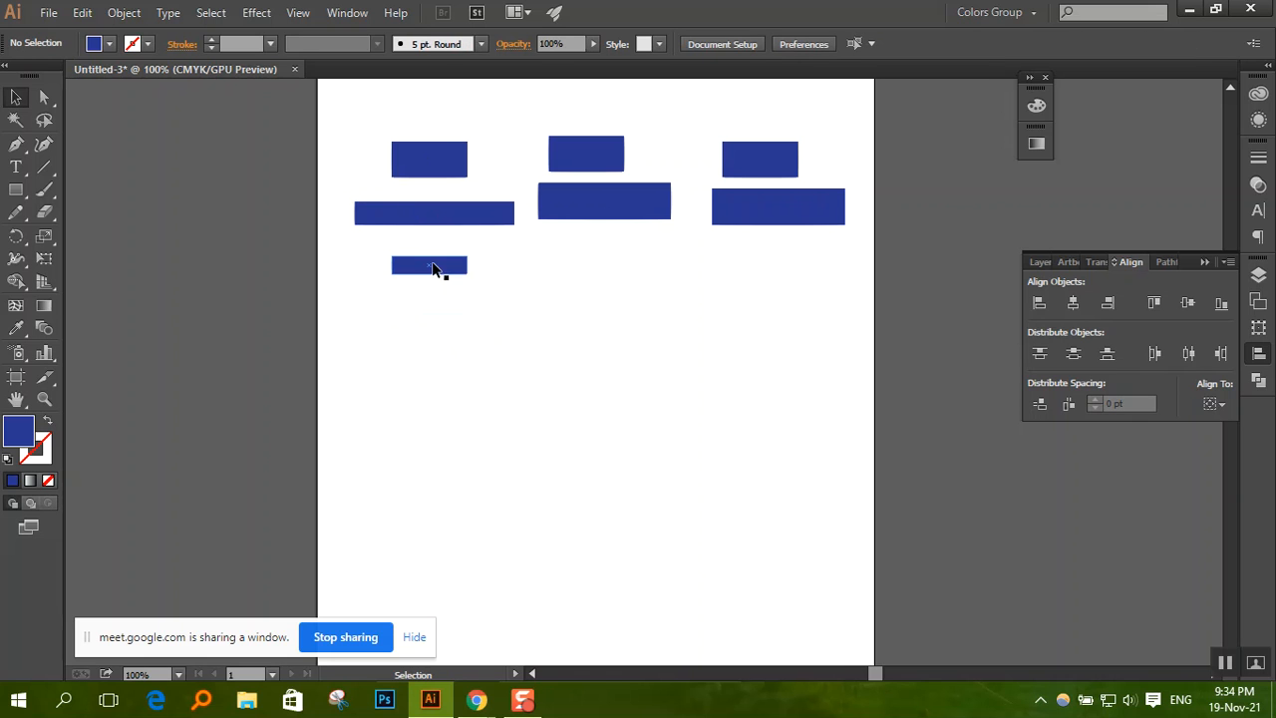
# - Move the new bottom rectangle slightly lower
pyautogui.moveTo(435, 265); pyautogui.dragTo(435, 288)
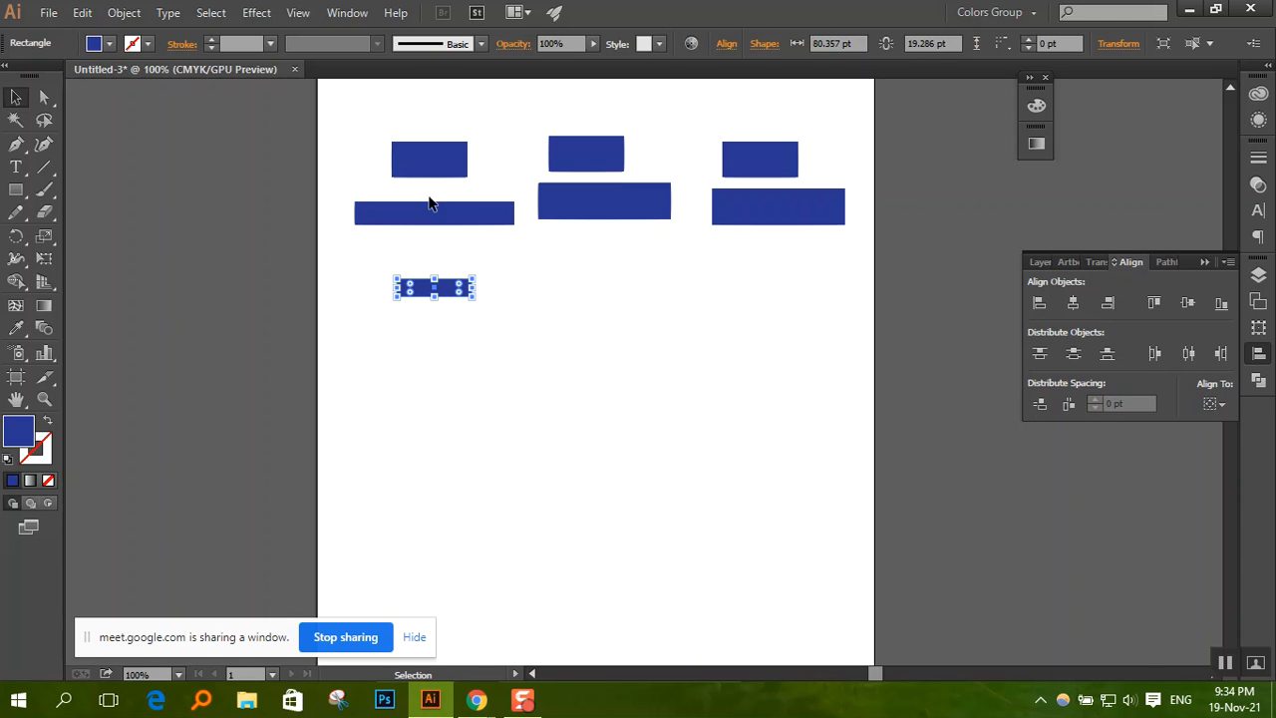
pyautogui.click(496, 262)
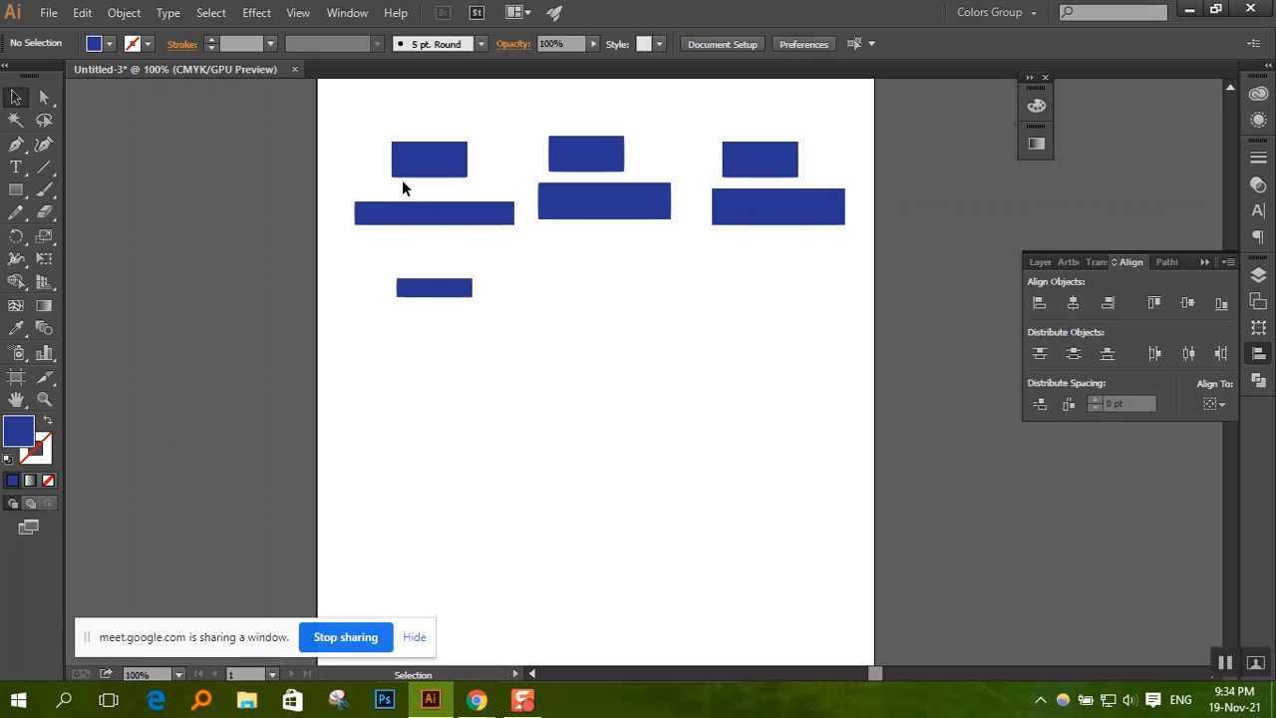
# - Select the three left rectangles and distribute their vertical spacing evenly
pyautogui.moveTo(432, 285); pyautogui.dragTo(444, 160)
pyautogui.click(415, 124)
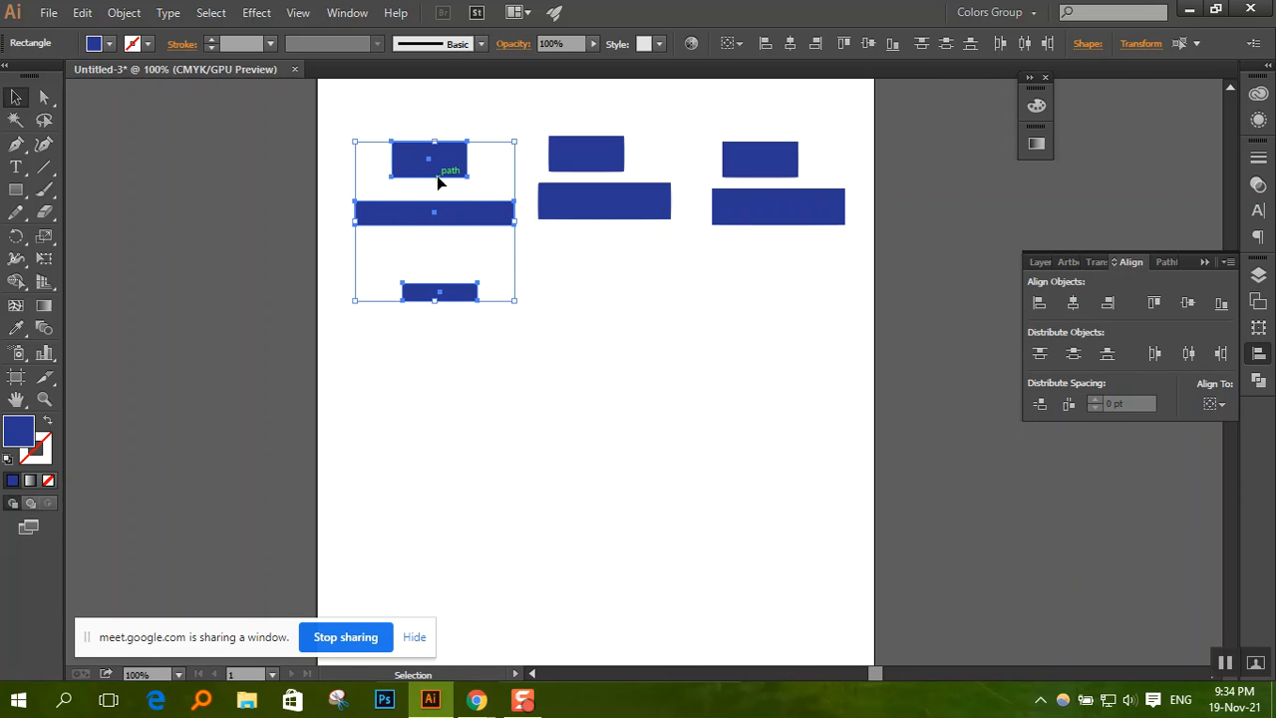
pyautogui.click(1039, 404)
pyautogui.click(488, 297)
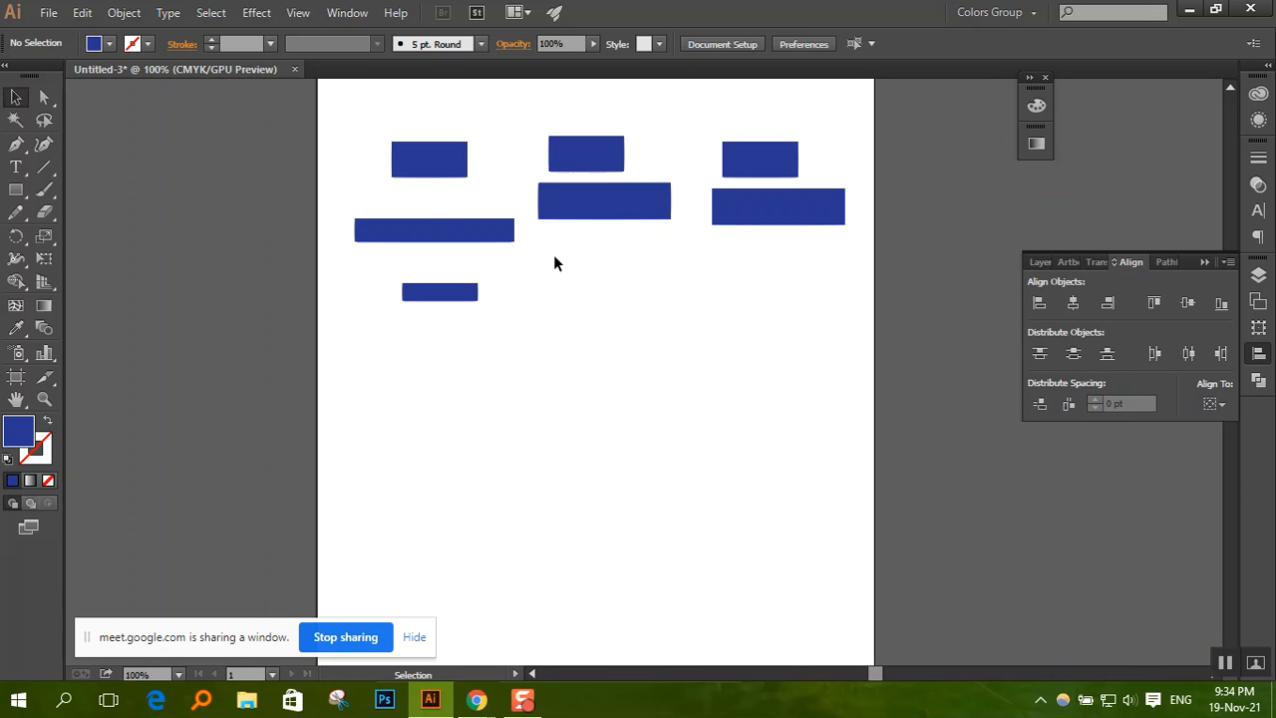
# - Duplicate the three left rectangles further down and rotate the copies upright
pyautogui.moveTo(377, 109); pyautogui.dragTo(448, 344)
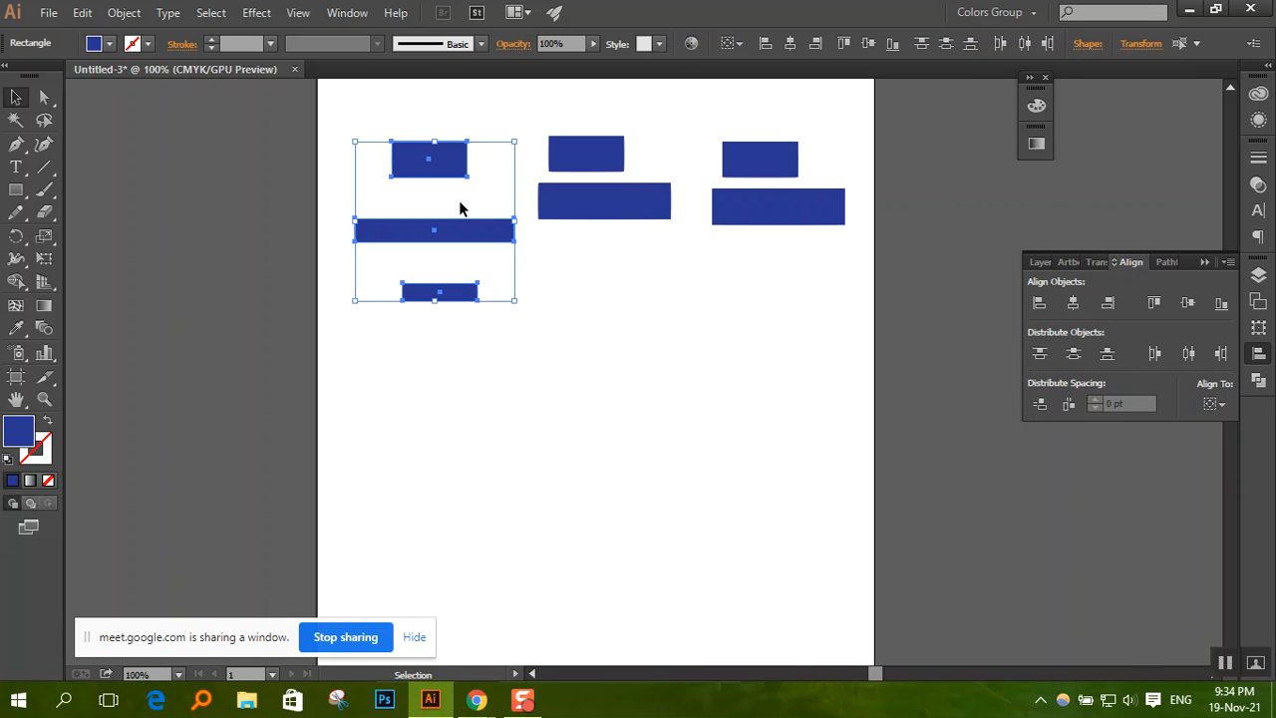
pyautogui.moveTo(464, 241); pyautogui.dragTo(468, 452)
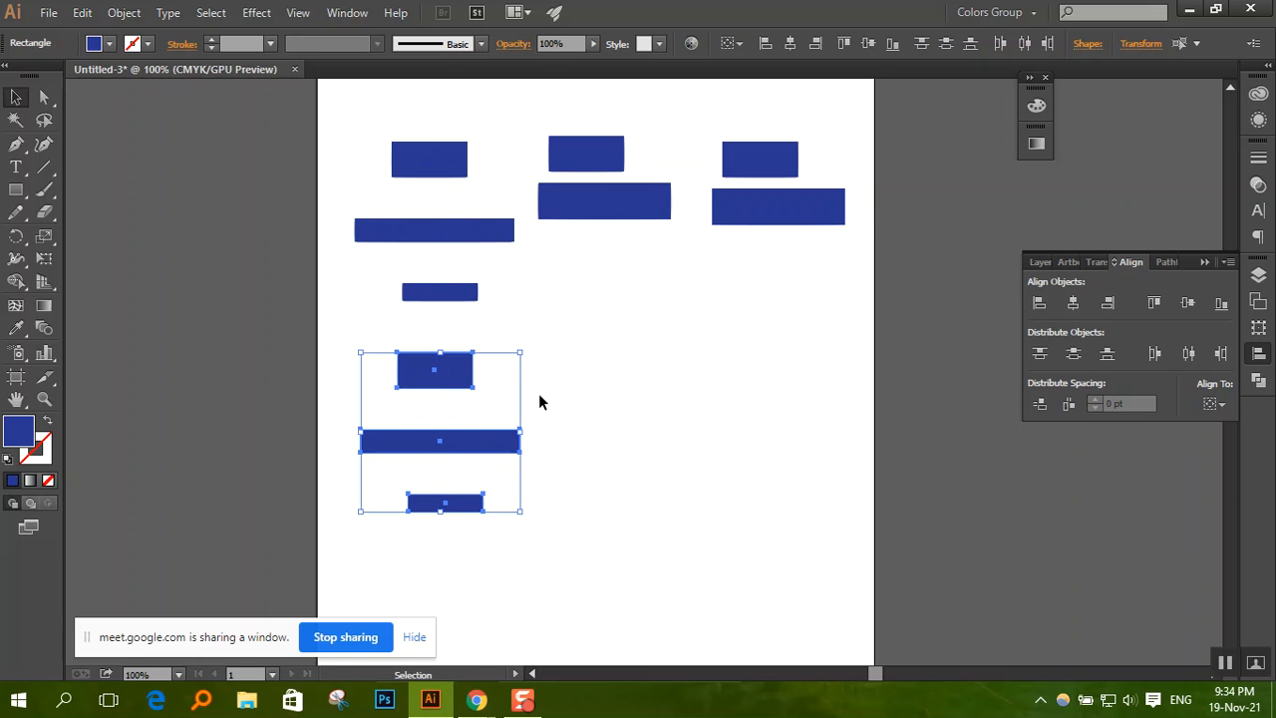
pyautogui.moveTo(528, 349); pyautogui.dragTo(535, 510)
pyautogui.click(639, 459)
pyautogui.moveTo(498, 421); pyautogui.dragTo(540, 428)
pyautogui.click(526, 547)
# - Select the three upright rectangles and distribute their horizontal spacing evenly
pyautogui.moveTo(579, 535); pyautogui.dragTo(339, 402)
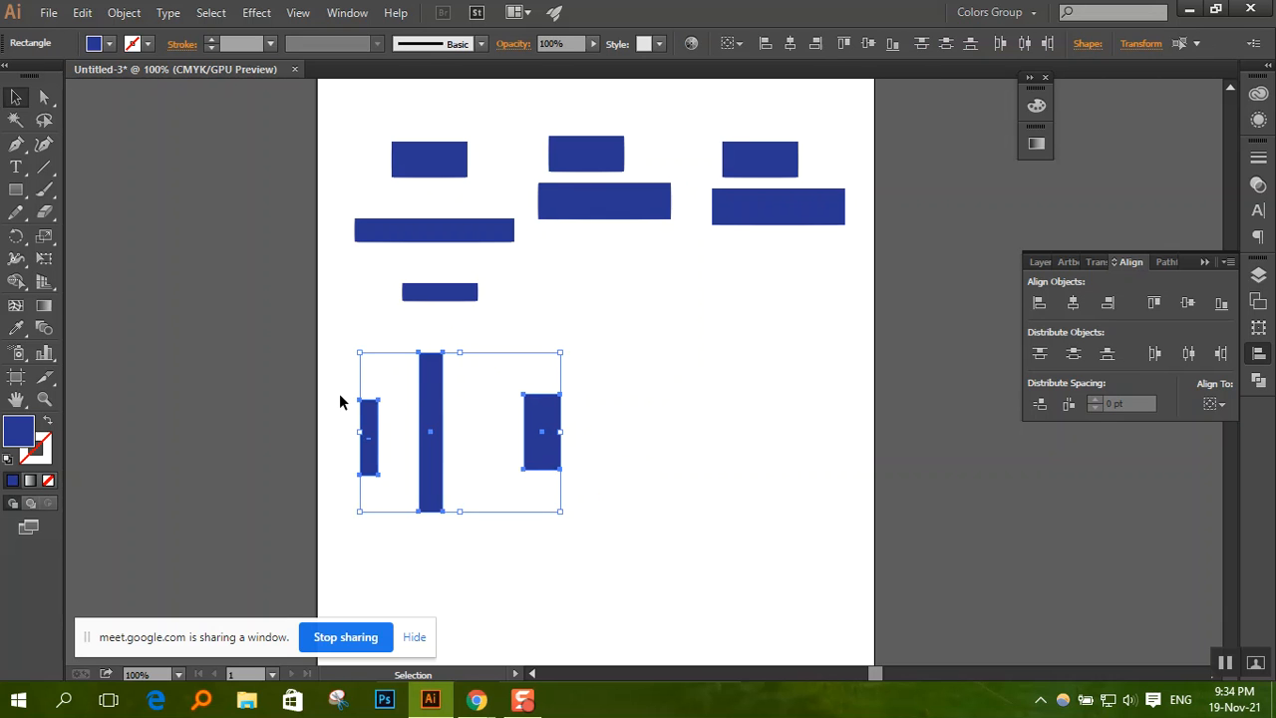
pyautogui.click(1070, 407)
pyautogui.click(612, 452)
pyautogui.moveTo(618, 443); pyautogui.dragTo(265, 453)
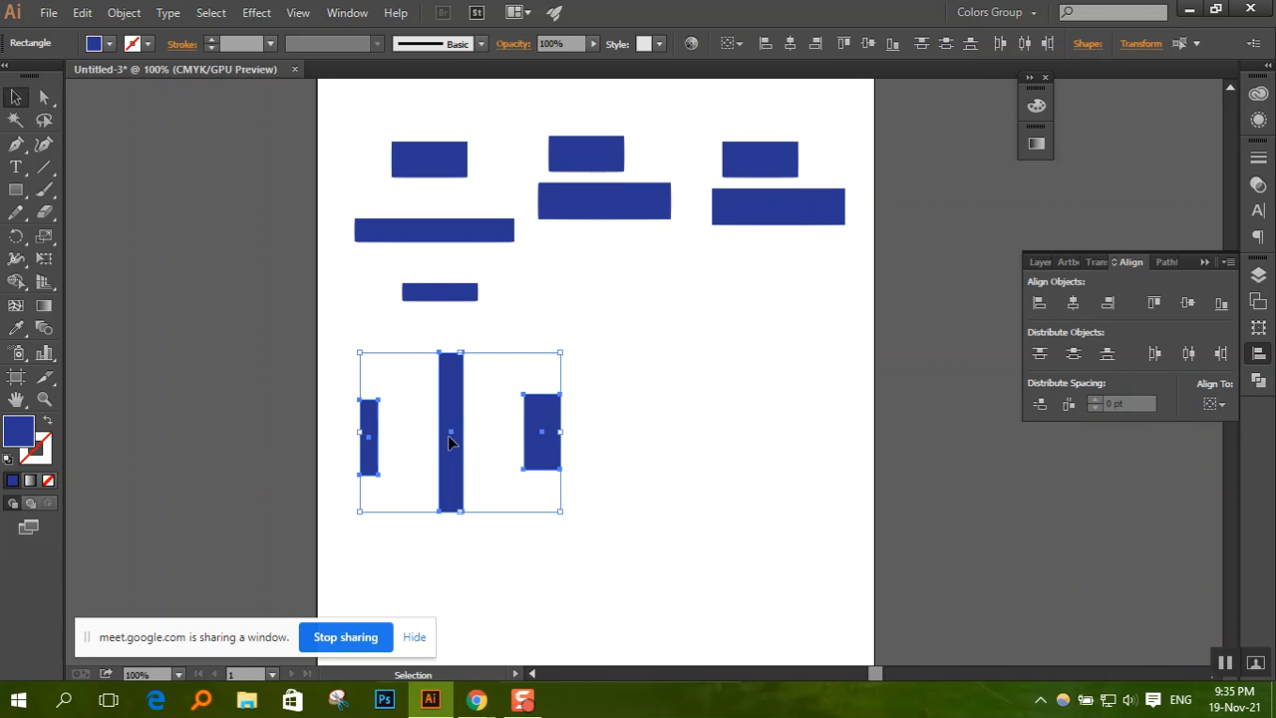
pyautogui.click(621, 435)
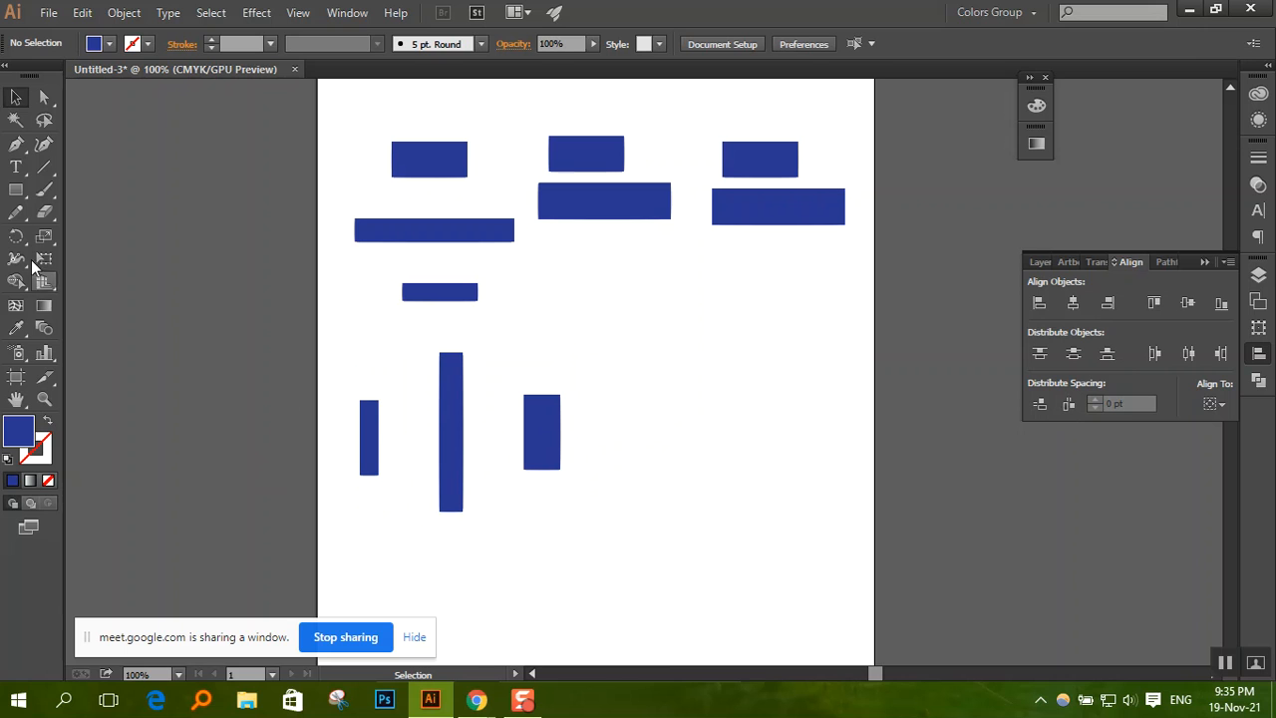
# - Draw a rectangle about 65 by 134 pt overlapping the middle upright rectangle's bottom
pyautogui.click(16, 190)
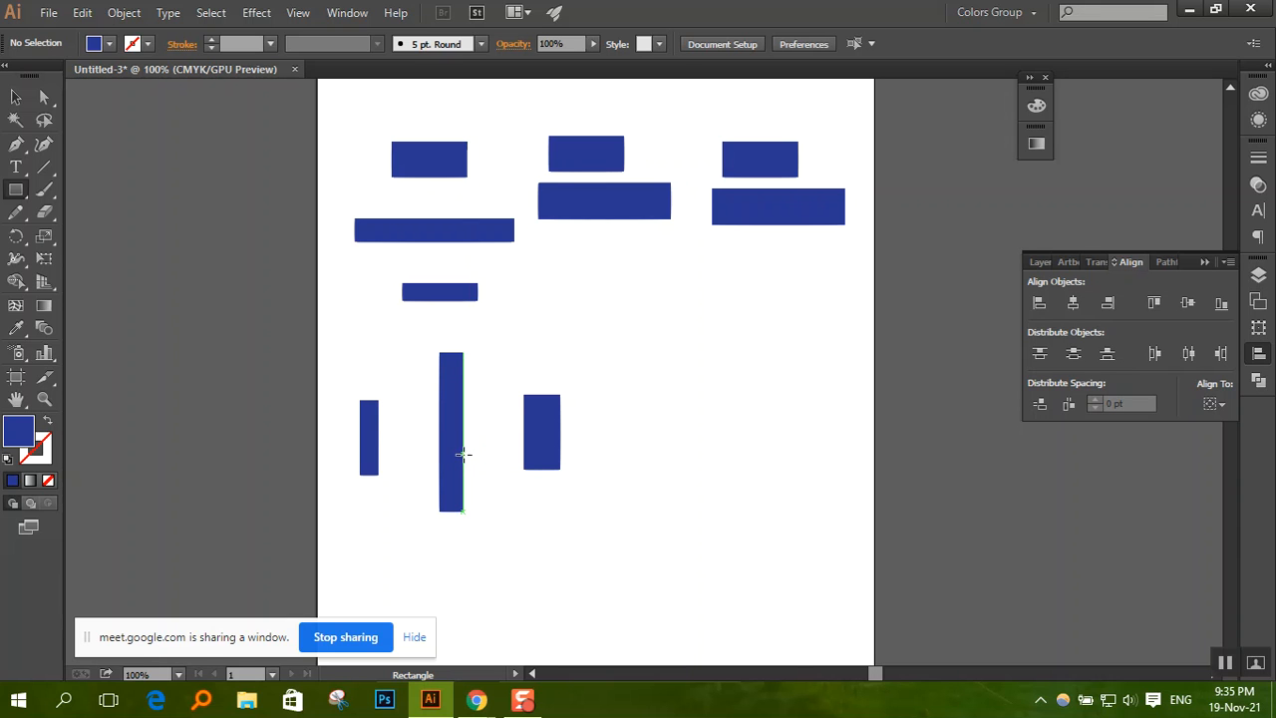
pyautogui.moveTo(463, 459); pyautogui.dragTo(524, 581)
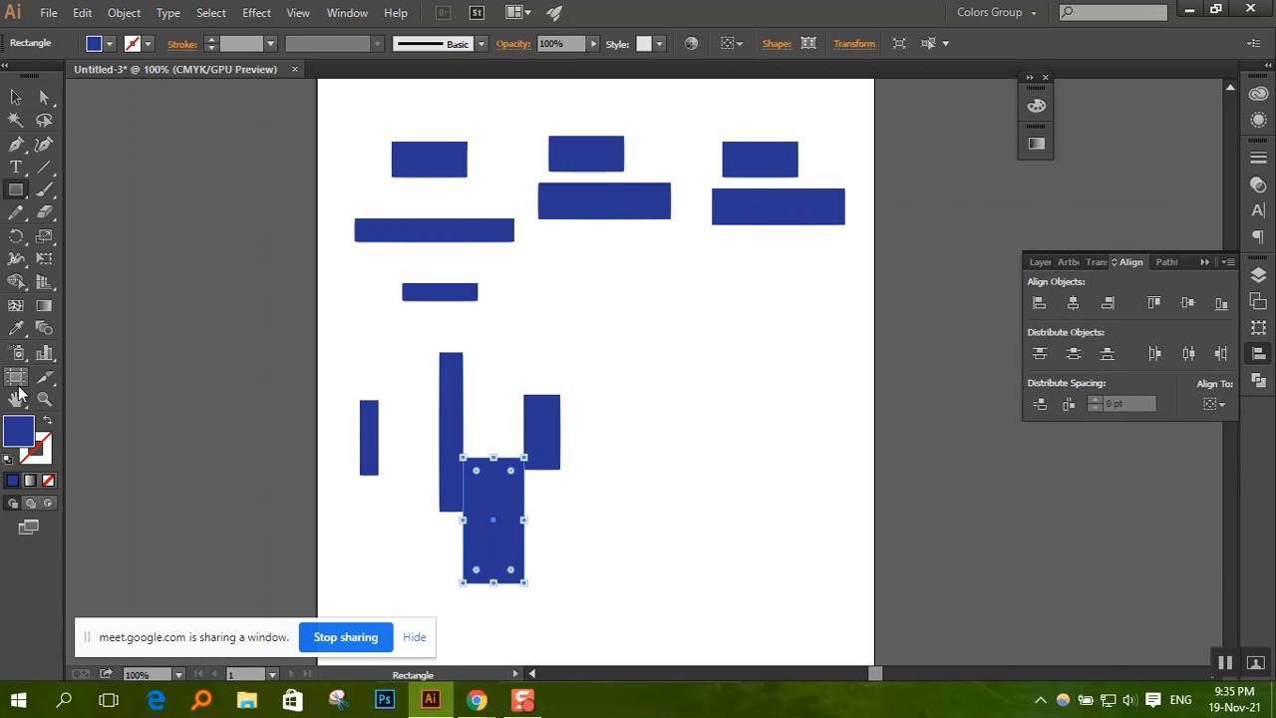
# - Set the new rectangle's fill colour to C642B3
pyautogui.doubleClick(29, 425)
pyautogui.click(193, 382)
pyautogui.click(257, 350)
pyautogui.click(362, 342)
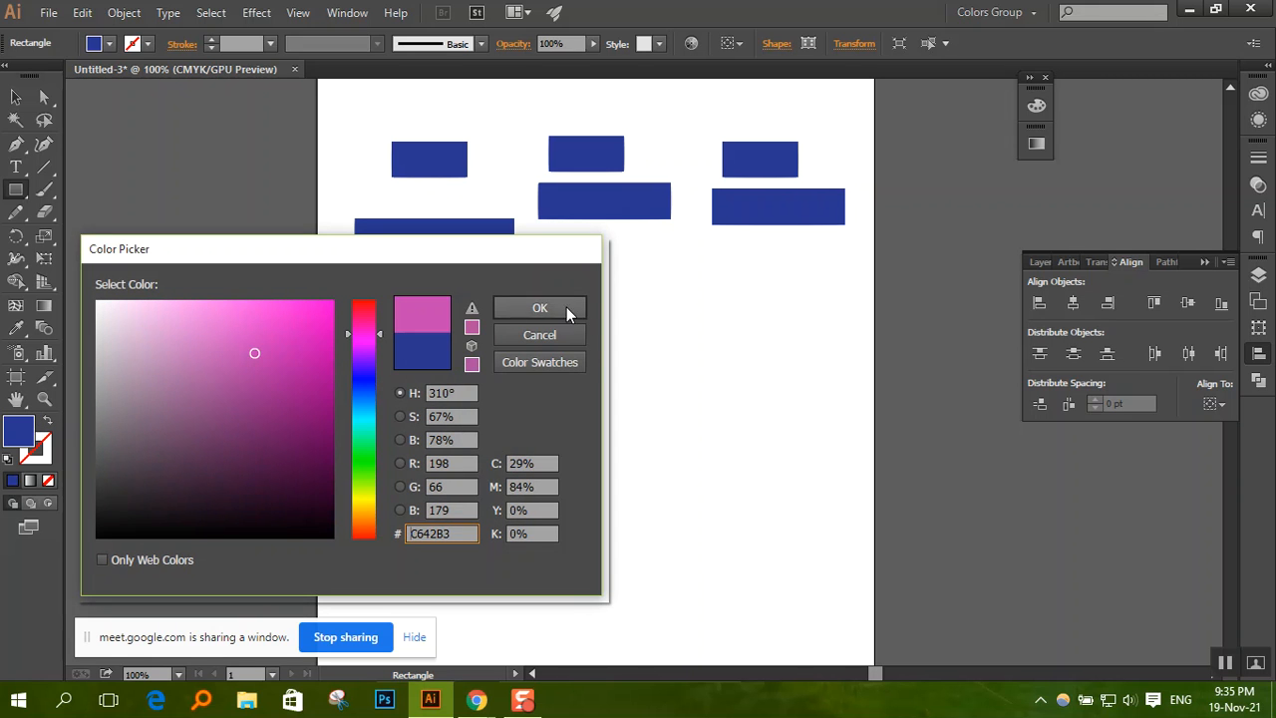
pyautogui.click(566, 307)
pyautogui.click(16, 96)
pyautogui.click(659, 440)
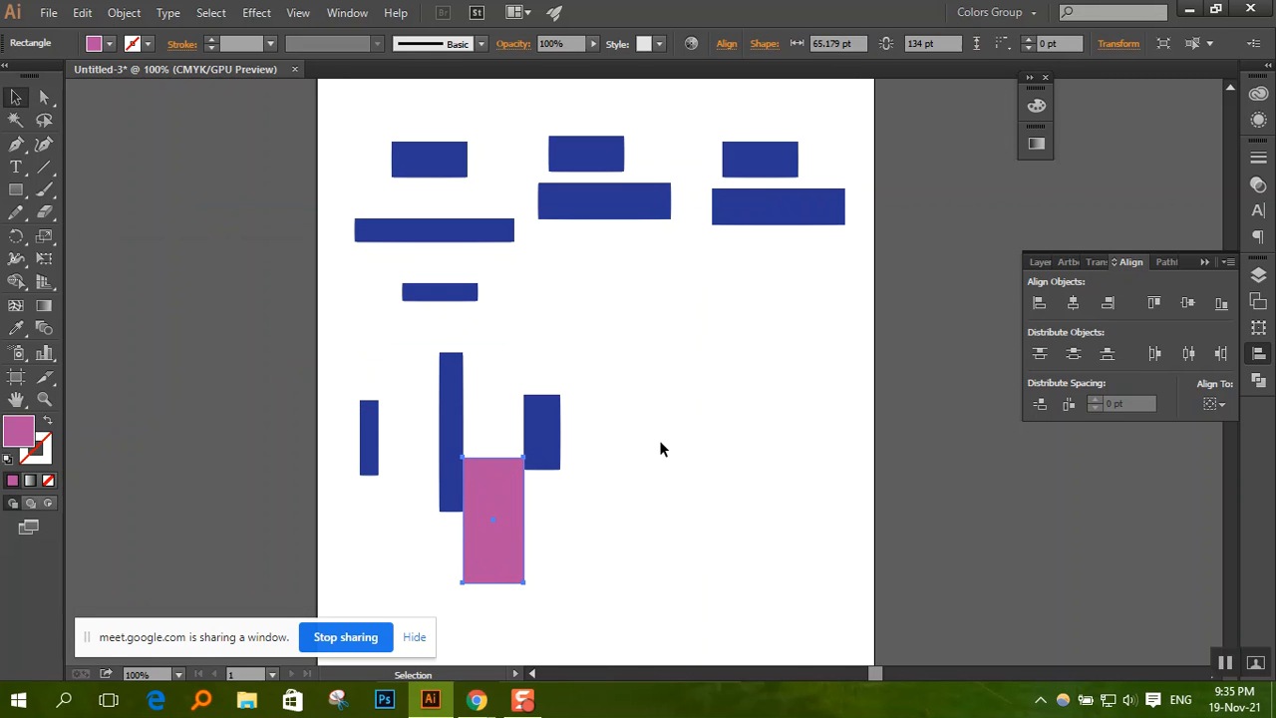
# - Duplicate the magenta rectangle beside itself, then delete both magenta rectangles
pyautogui.moveTo(507, 508); pyautogui.dragTo(422, 491)
pyautogui.click(615, 486)
pyautogui.moveTo(632, 568); pyautogui.dragTo(399, 555)
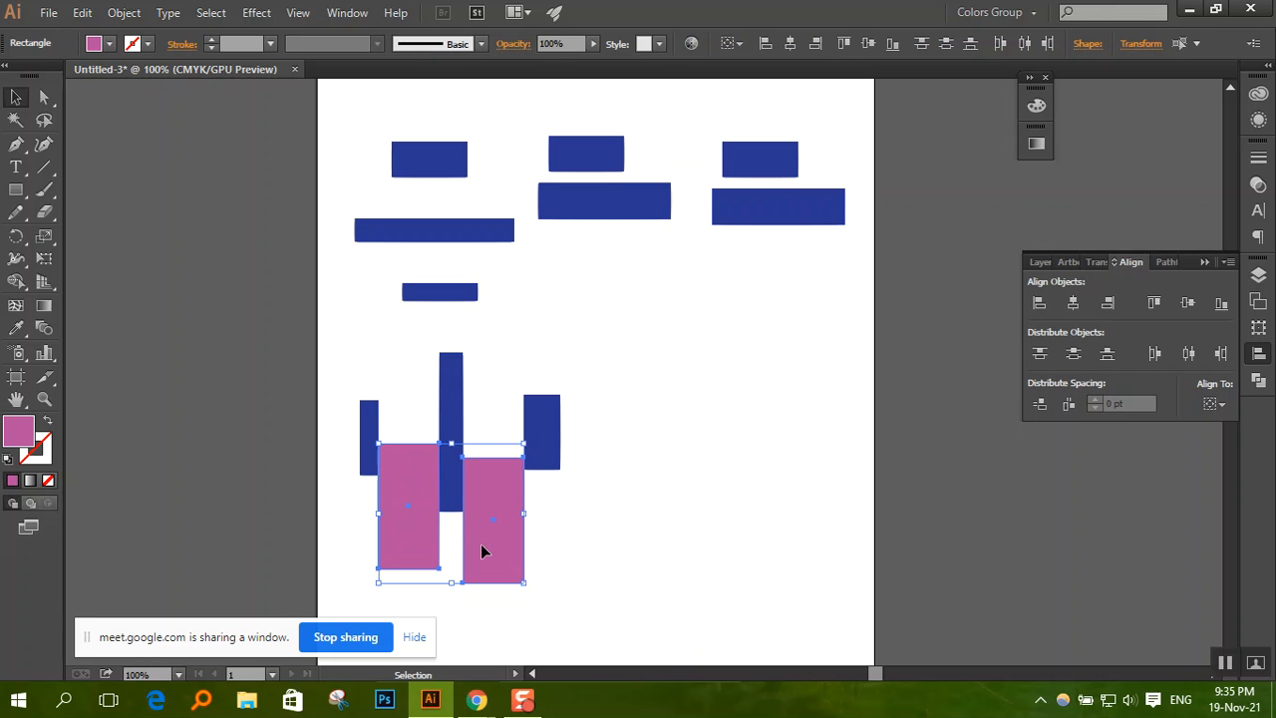
pyautogui.press('Delete')
# - Try to switch the alignment target to the artboard
pyautogui.moveTo(626, 423); pyautogui.dragTo(482, 450)
pyautogui.click(697, 448)
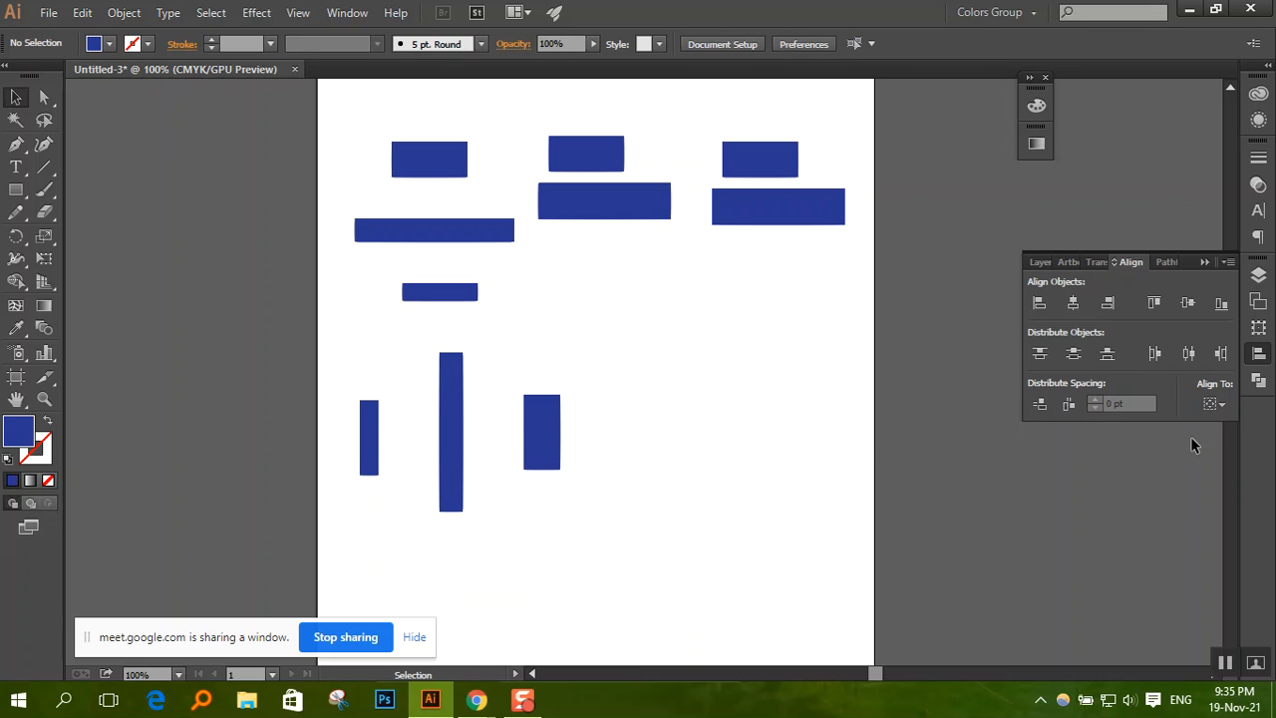
pyautogui.click(1214, 403)
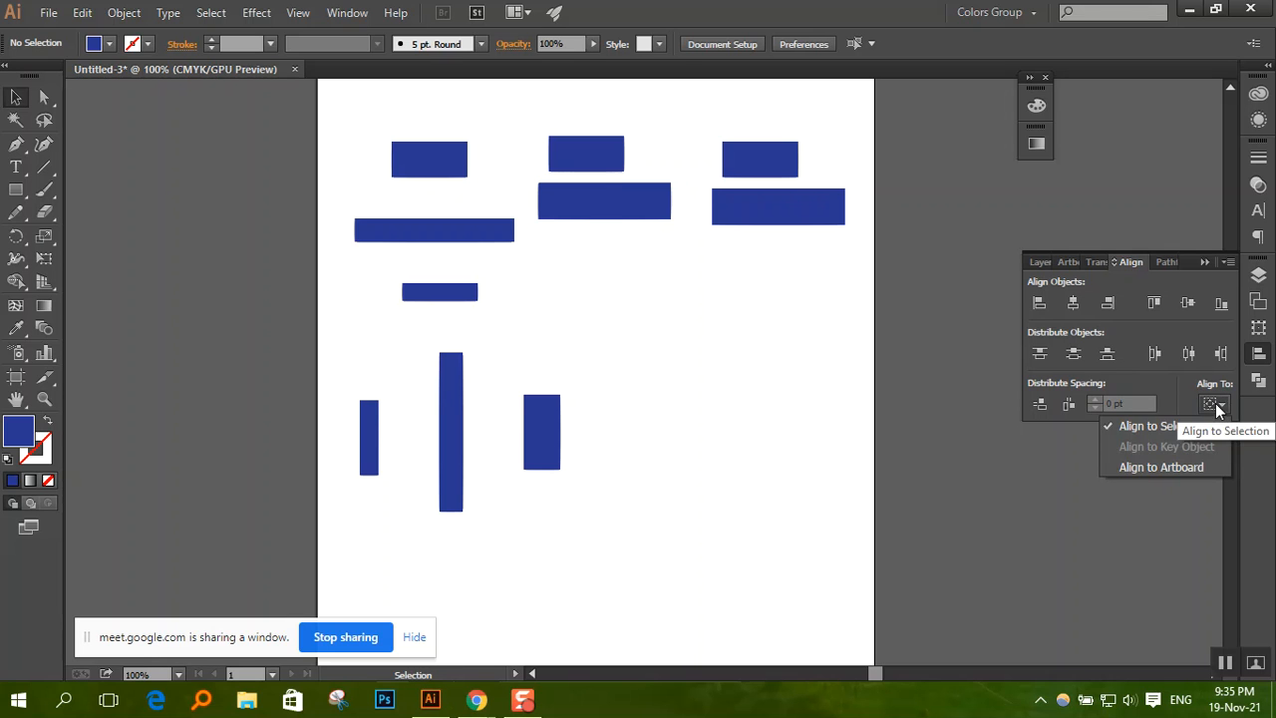
pyautogui.click(1139, 468)
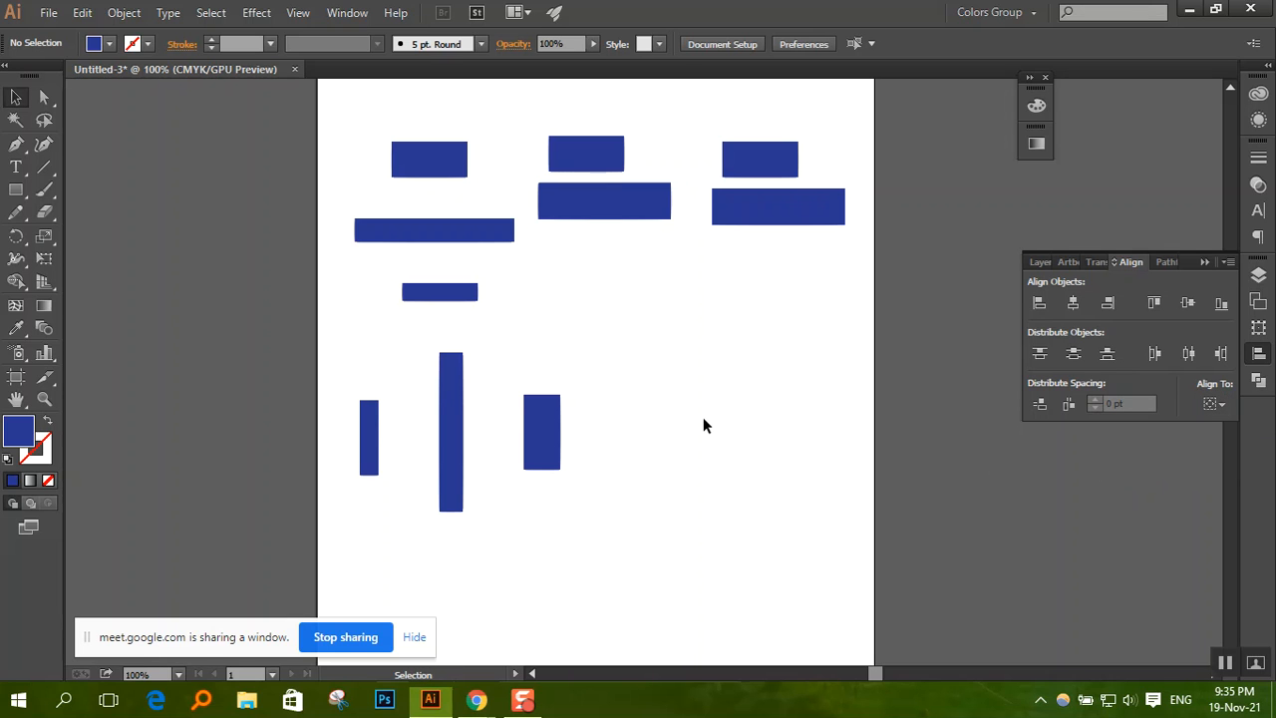
# - Delete all the rectangles in the upper rows of the artboard
pyautogui.moveTo(322, 97); pyautogui.dragTo(803, 313)
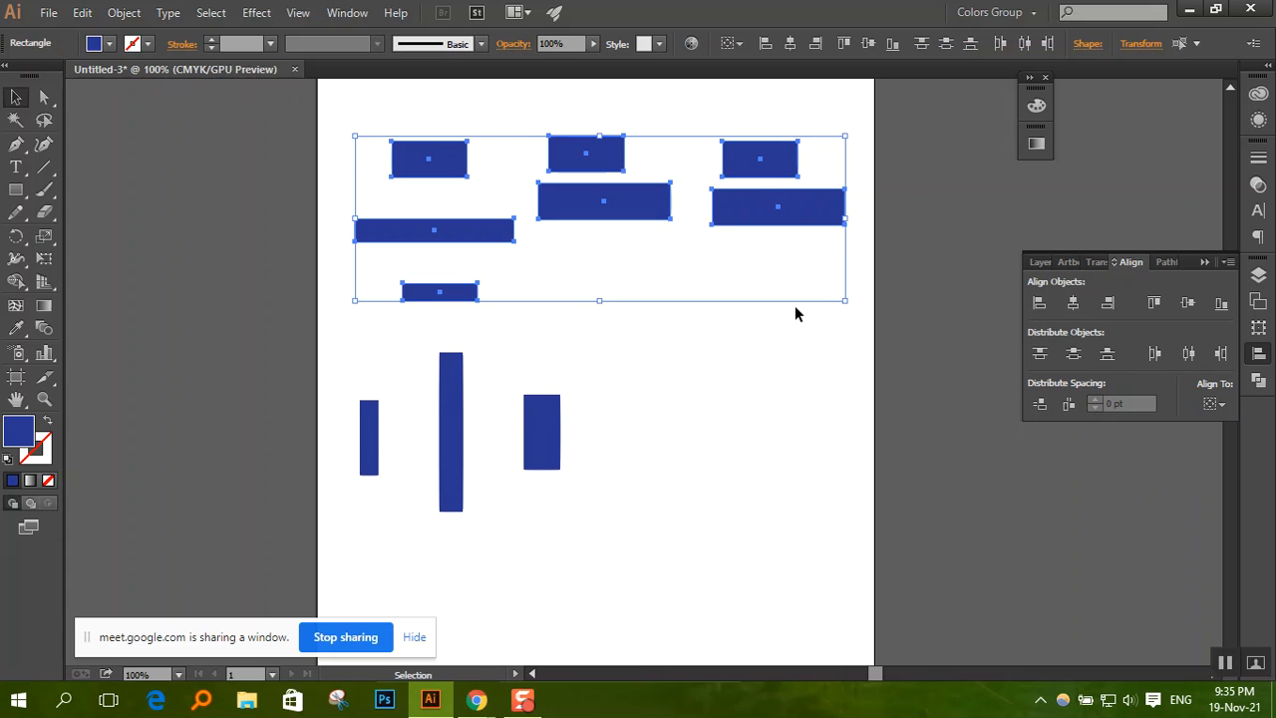
pyautogui.press('Delete')
# - Move the two short upright rectangles off the artboard and the tall upright rectangle to the artboard's middle
pyautogui.moveTo(547, 427); pyautogui.dragTo(237, 347)
pyautogui.moveTo(367, 424); pyautogui.dragTo(239, 423)
pyautogui.moveTo(460, 428); pyautogui.dragTo(582, 337)
pyautogui.click(529, 312)
pyautogui.click(572, 291)
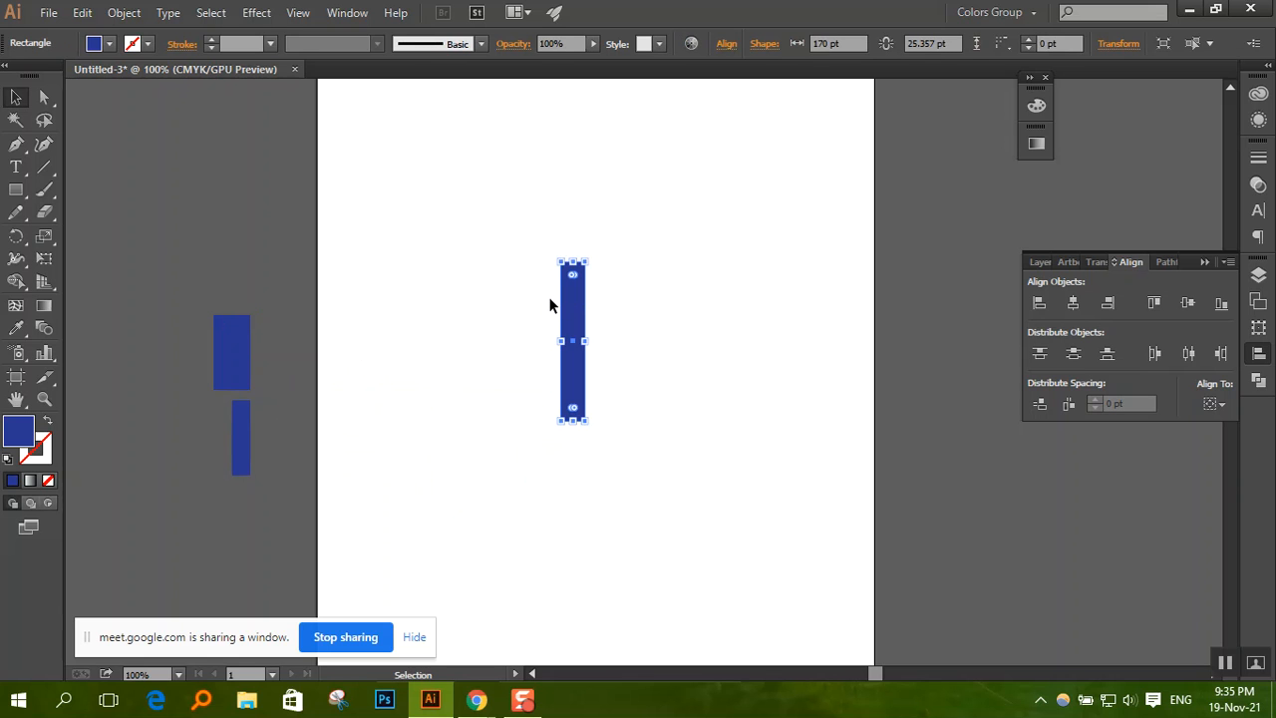
# - Rotate the tall rectangle to lie horizontally as a bar
pyautogui.hotkey('ctrl', '0')
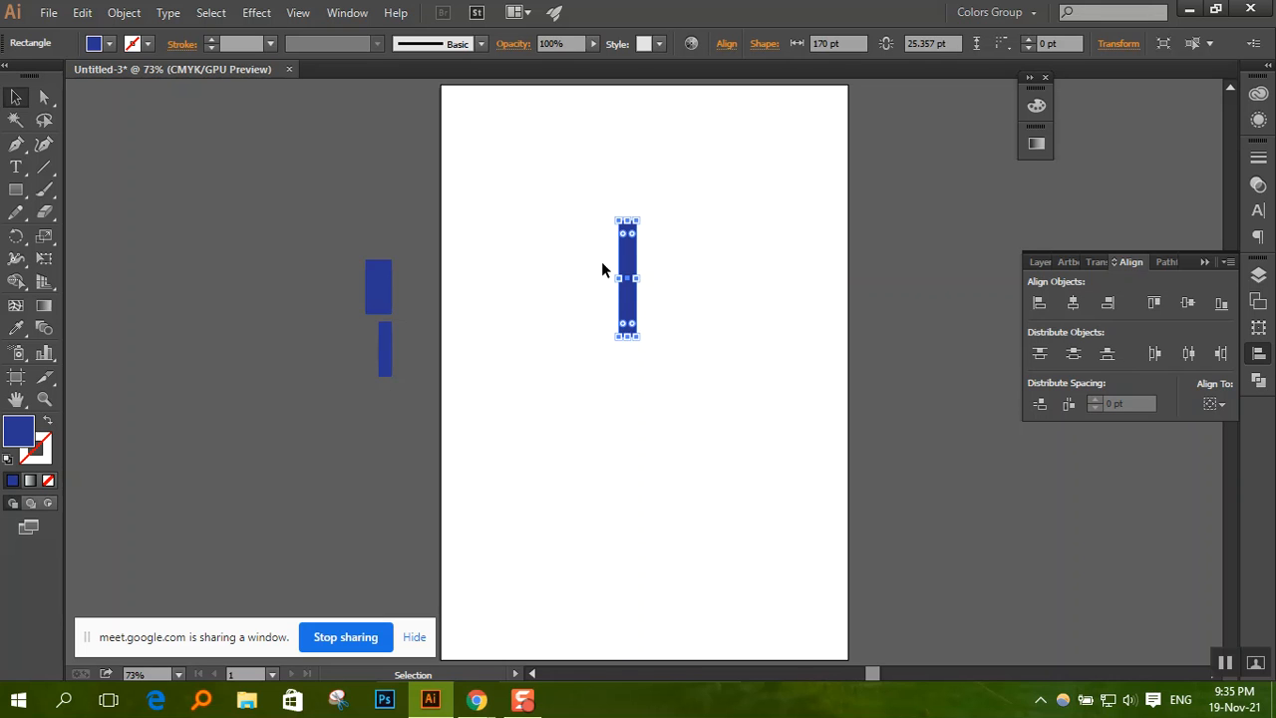
pyautogui.moveTo(648, 344); pyautogui.dragTo(716, 282)
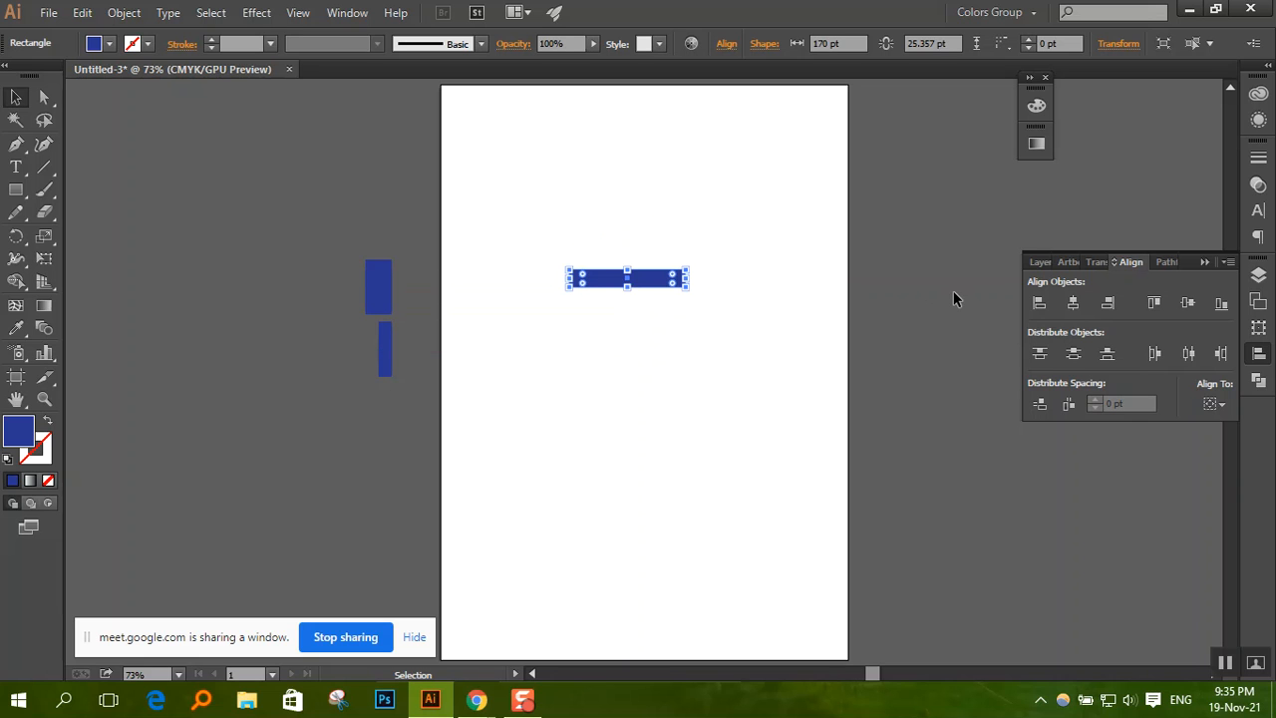
pyautogui.moveTo(643, 299)
pyautogui.mouseDown()
pyautogui.moveTo(649, 353)
pyautogui.moveTo(675, 333)
pyautogui.moveTo(662, 371)
pyautogui.moveTo(653, 291)
pyautogui.mouseUp()
pyautogui.click(775, 321)
pyautogui.click(671, 285)
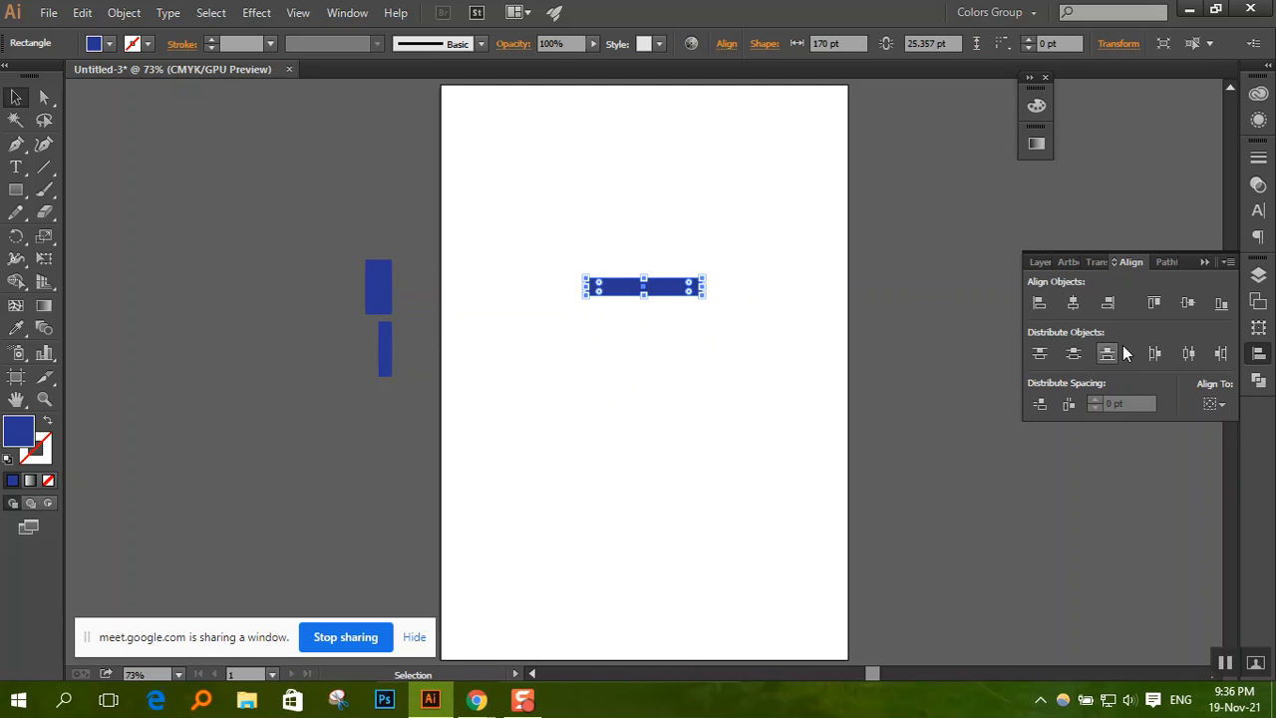
# - Set alignment to the artboard and align the bar left, center, right, then back to horizontal center
pyautogui.click(1215, 403)
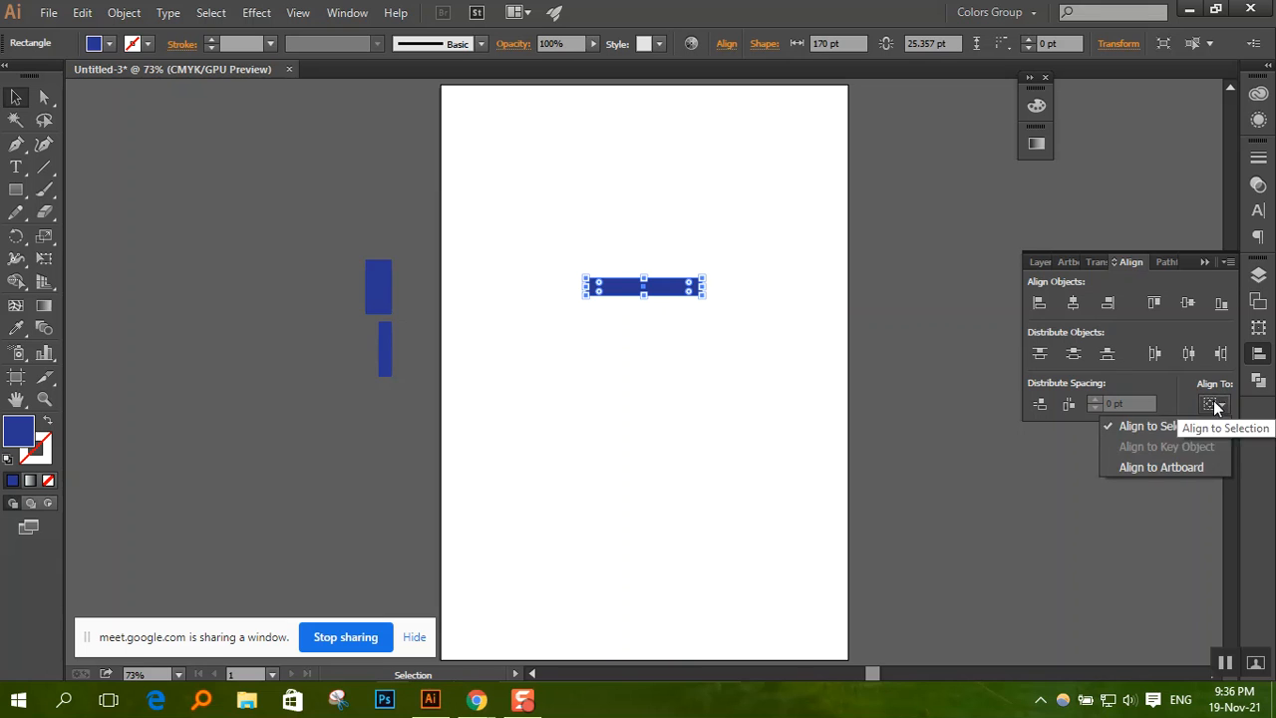
pyautogui.click(1164, 464)
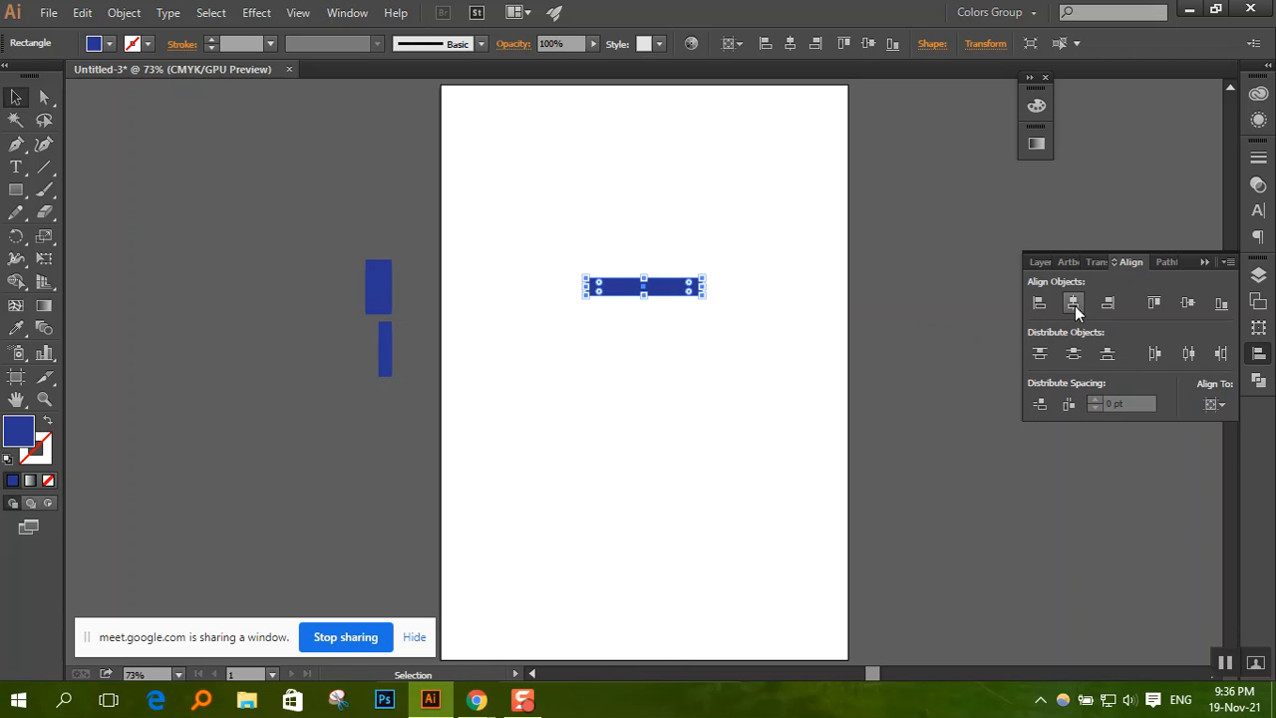
pyautogui.click(1037, 304)
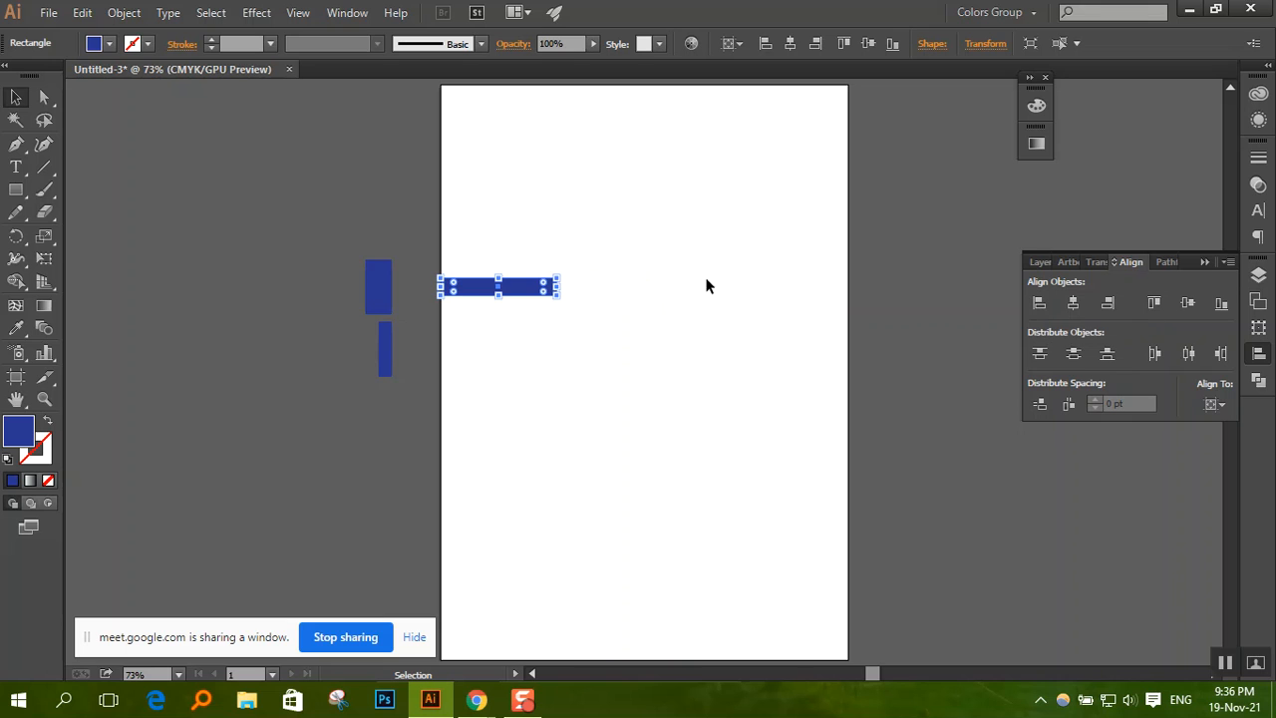
pyautogui.click(1074, 304)
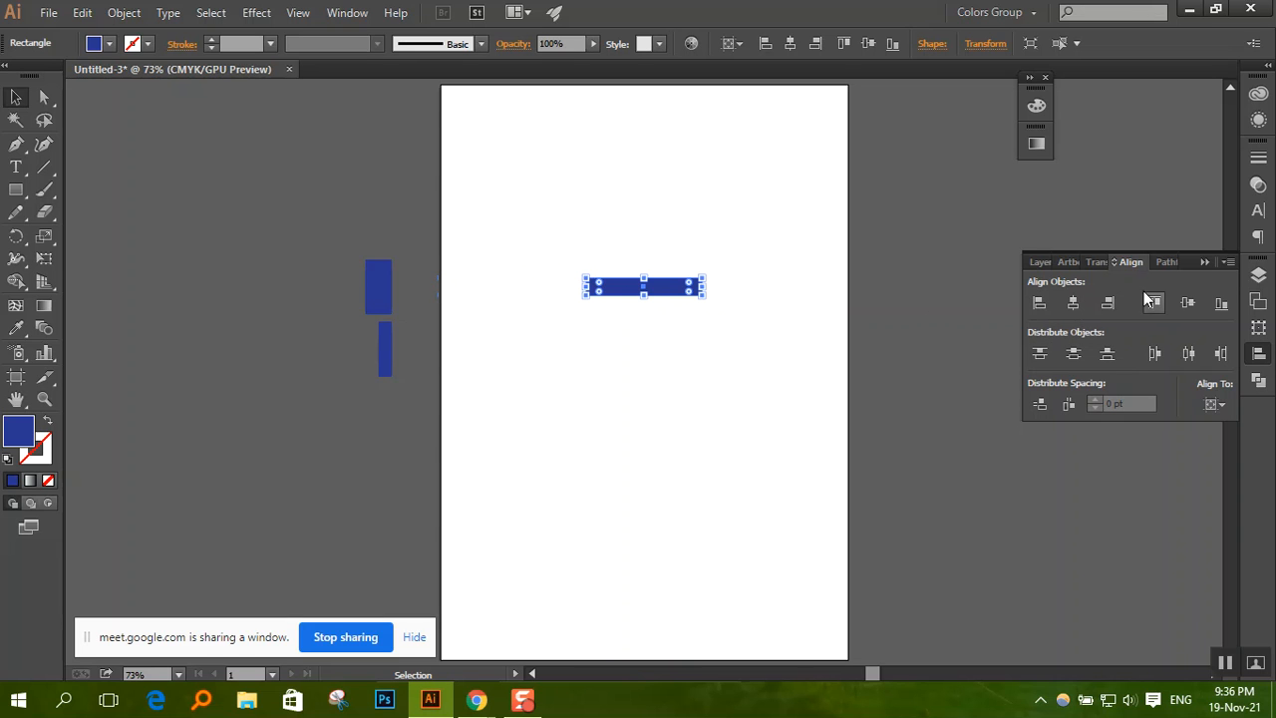
pyautogui.click(1106, 304)
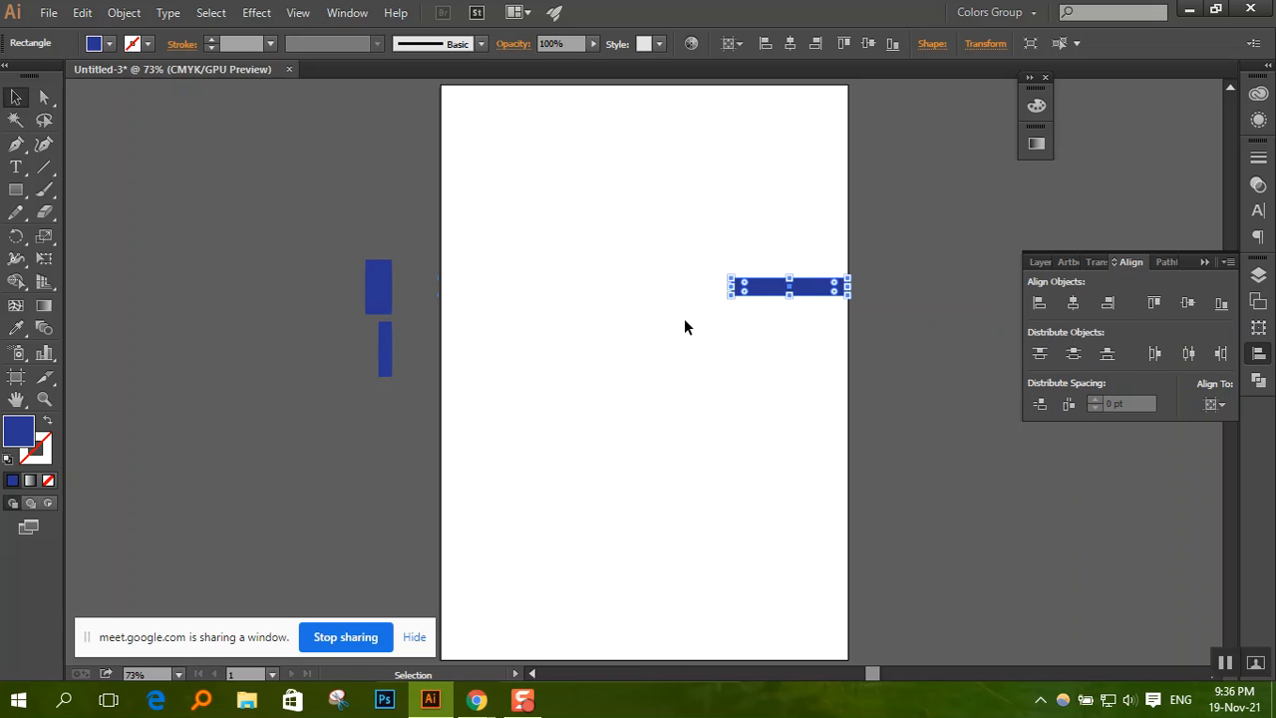
pyautogui.click(1074, 301)
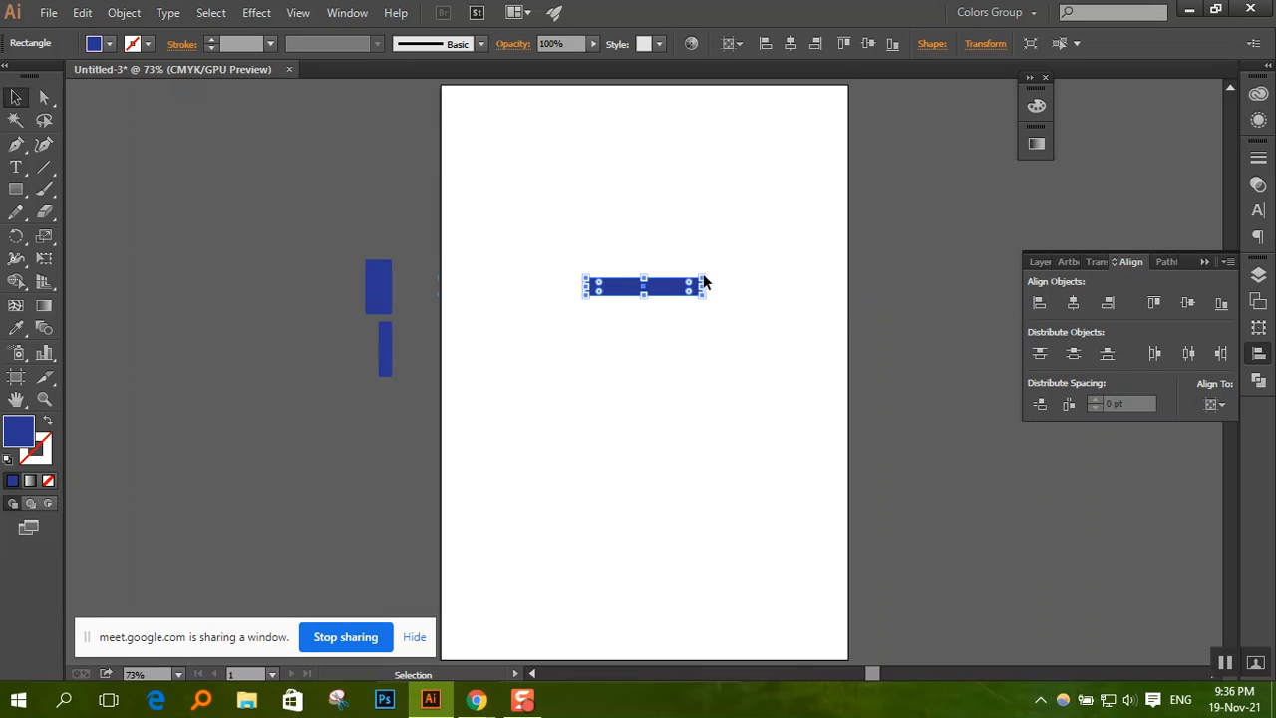
pyautogui.click(543, 311)
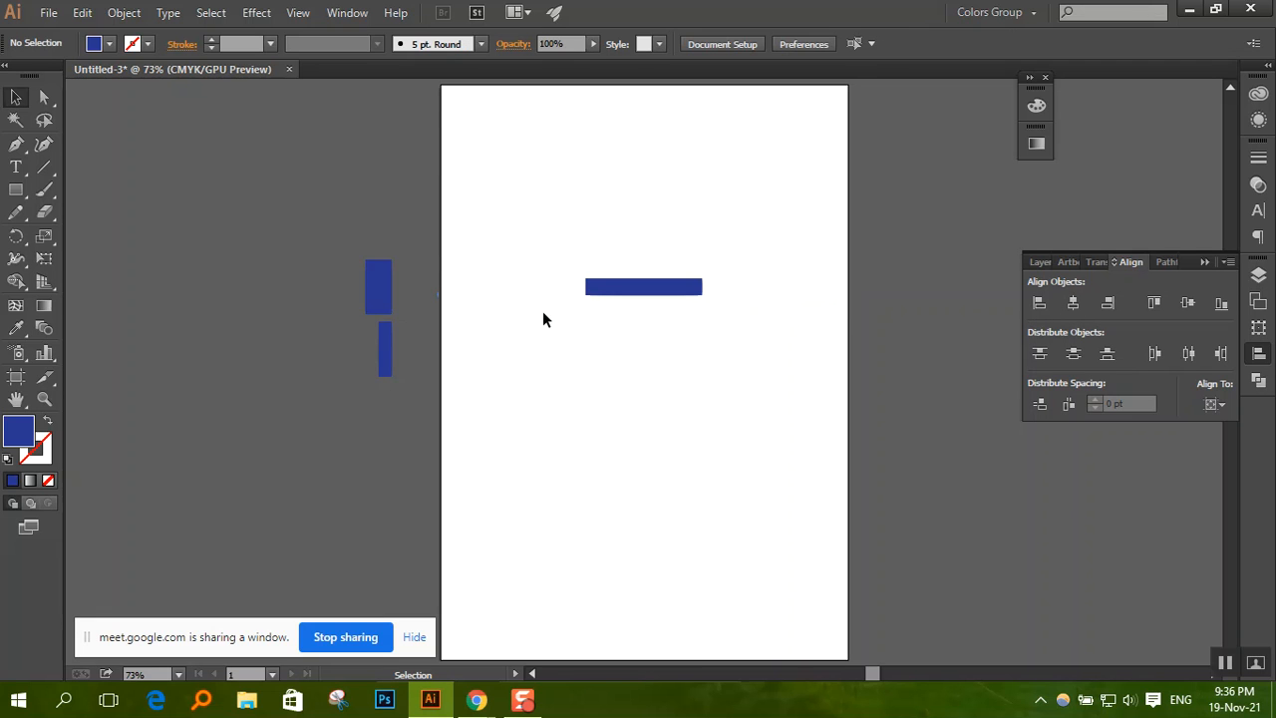
# - Move the bar slightly and re-center it horizontally on the artboard
pyautogui.moveTo(584, 288); pyautogui.dragTo(557, 296)
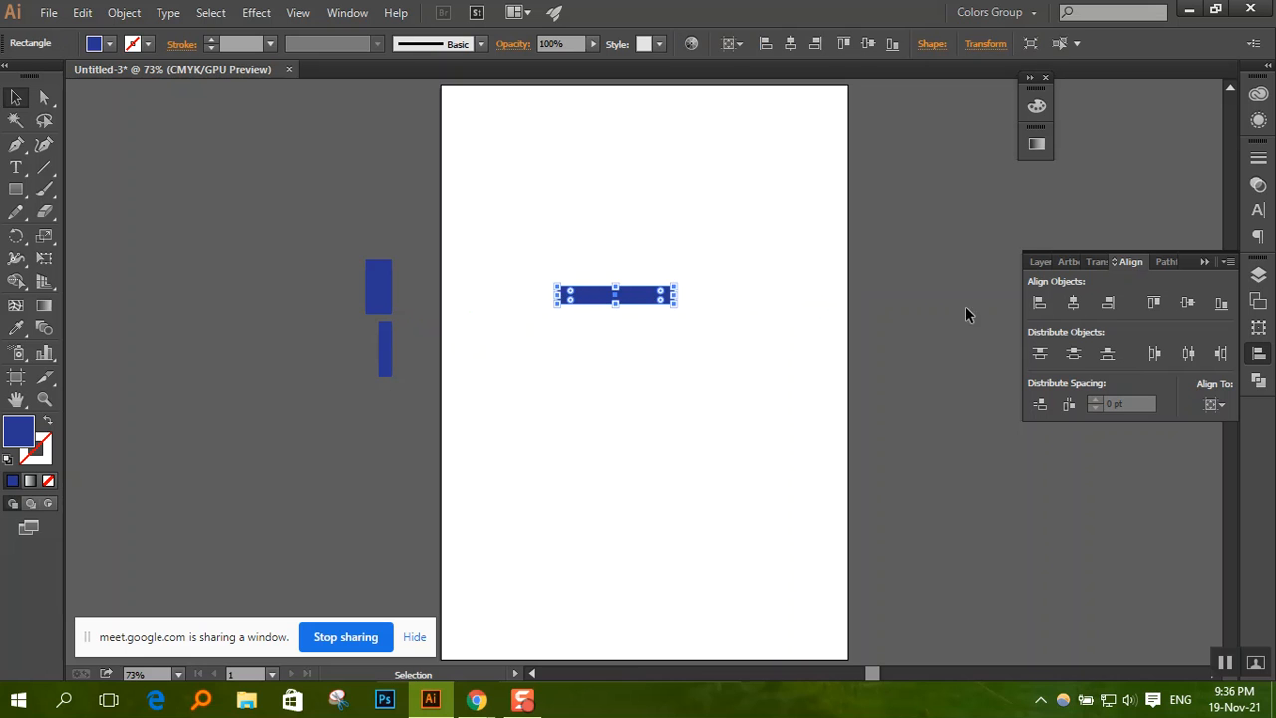
pyautogui.click(1073, 301)
pyautogui.click(467, 298)
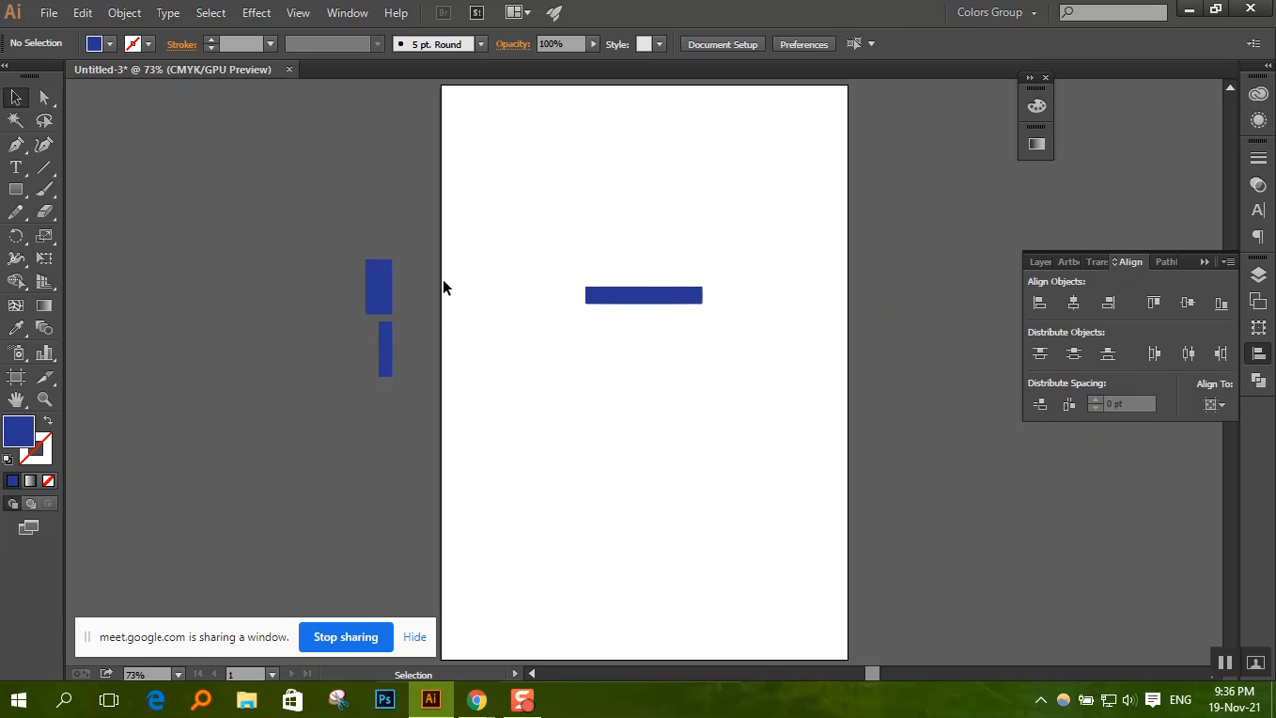
# - Center the bar vertically on the artboard
pyautogui.moveTo(539, 321); pyautogui.dragTo(580, 346)
pyautogui.click(624, 299)
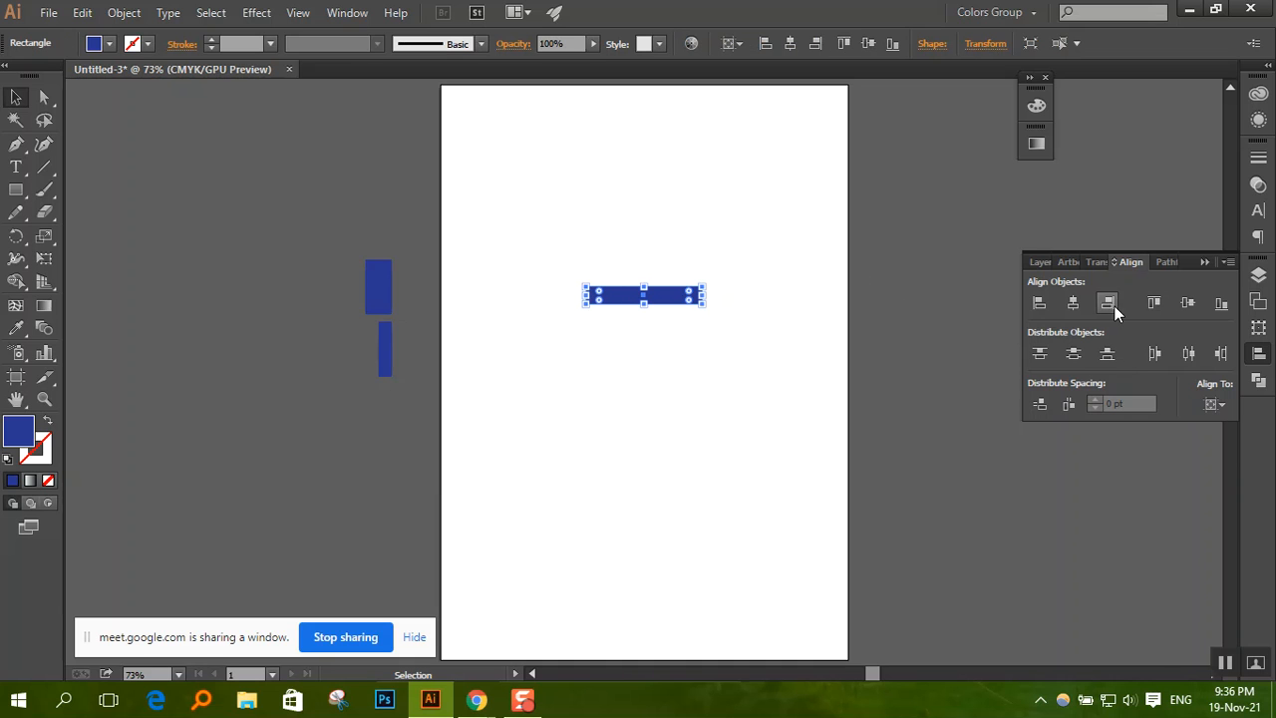
pyautogui.click(1188, 303)
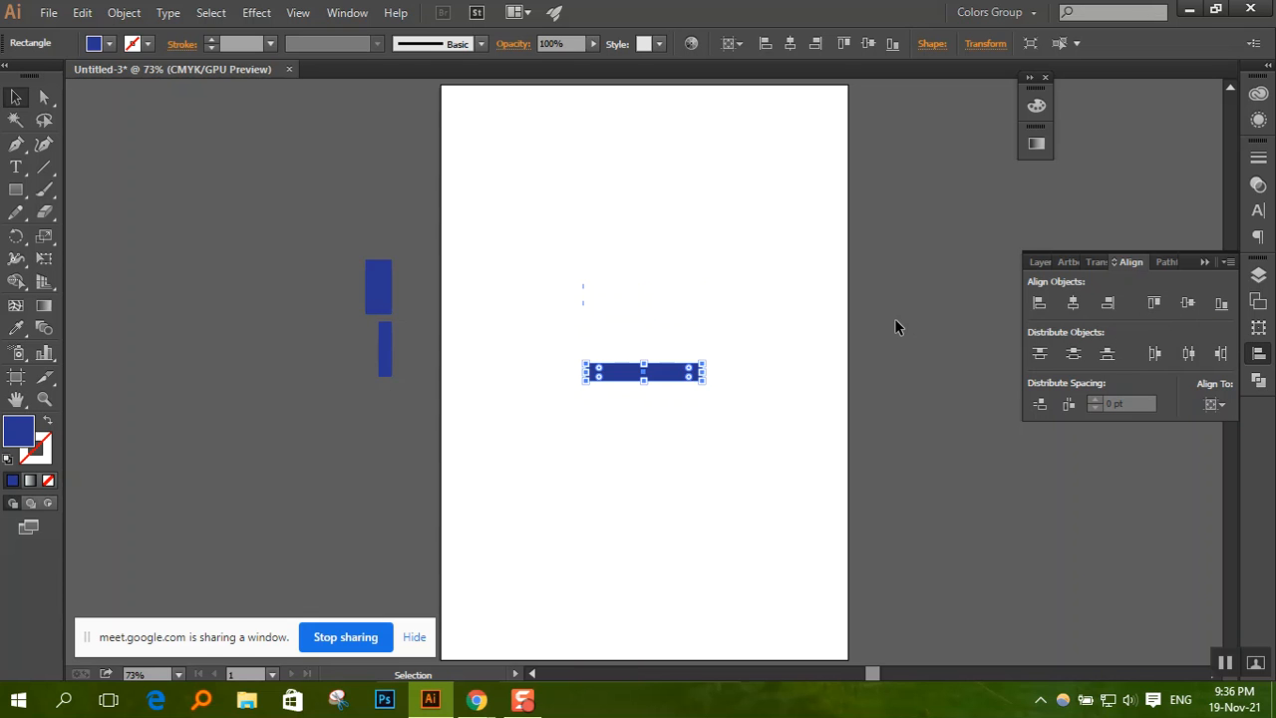
pyautogui.click(683, 312)
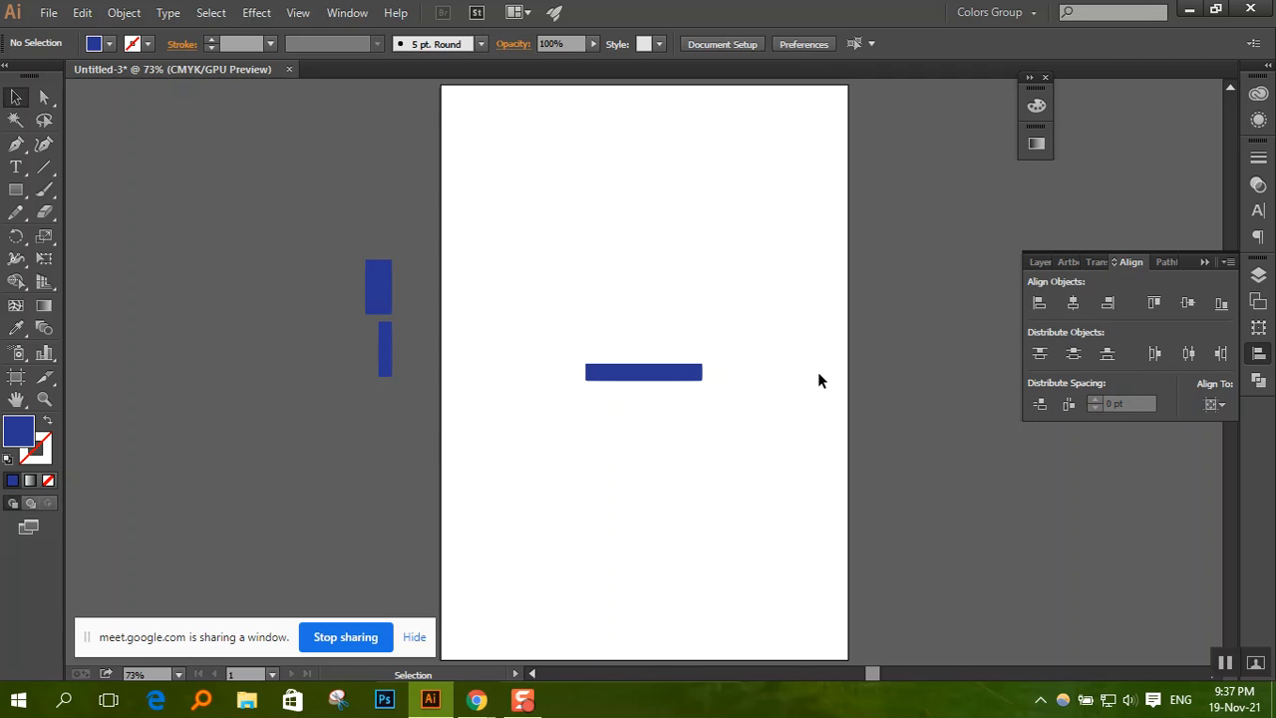
# - Rotate the bar upright and center it both horizontally and vertically on the artboard
pyautogui.moveTo(309, 220); pyautogui.dragTo(360, 388)
pyautogui.click(618, 367)
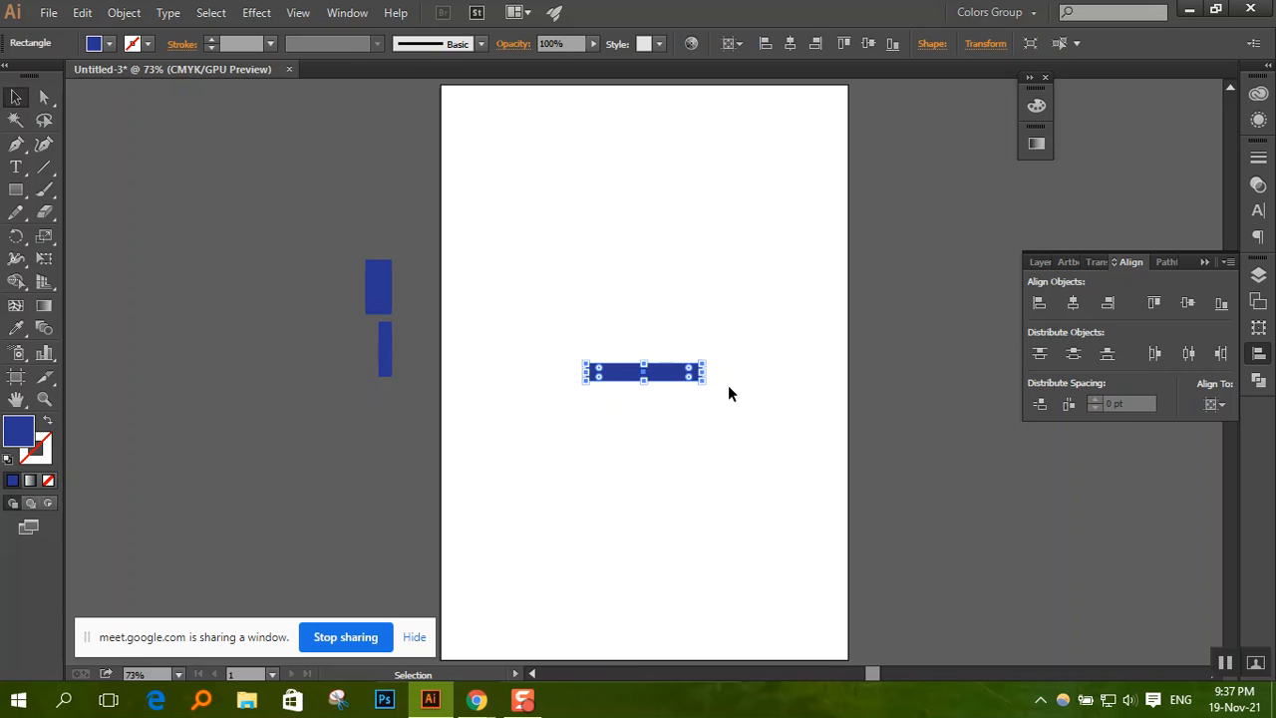
pyautogui.moveTo(709, 388); pyautogui.dragTo(662, 309)
pyautogui.moveTo(641, 353); pyautogui.dragTo(576, 268)
pyautogui.click(1074, 304)
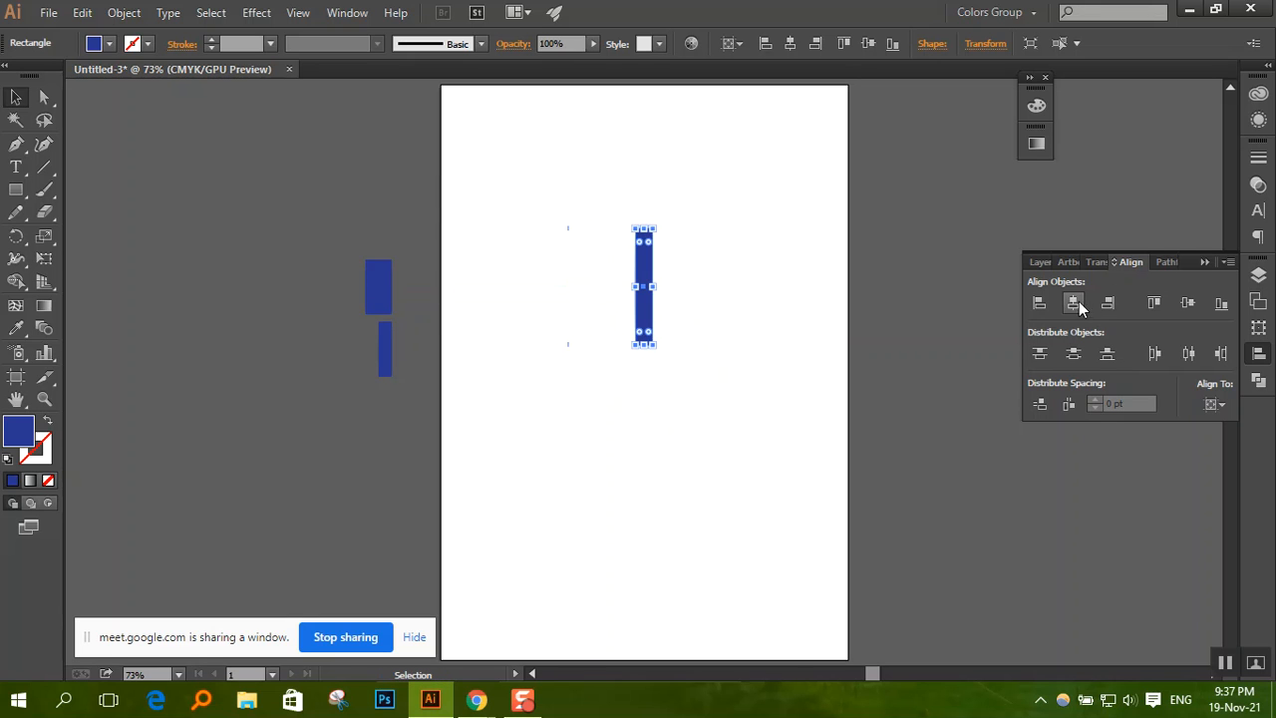
pyautogui.click(1188, 304)
pyautogui.click(805, 336)
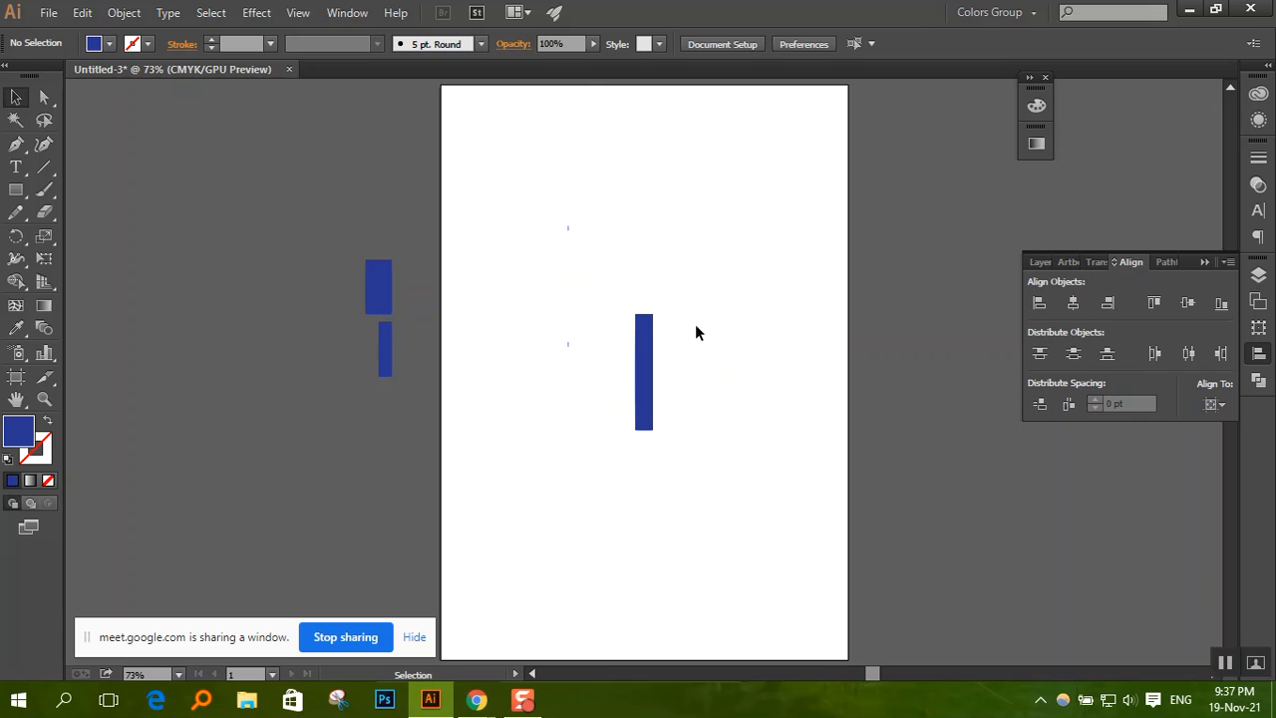
# - Delete the centered upright bar and bring the two off-artboard rectangles onto the artboard
pyautogui.moveTo(597, 298); pyautogui.dragTo(687, 425)
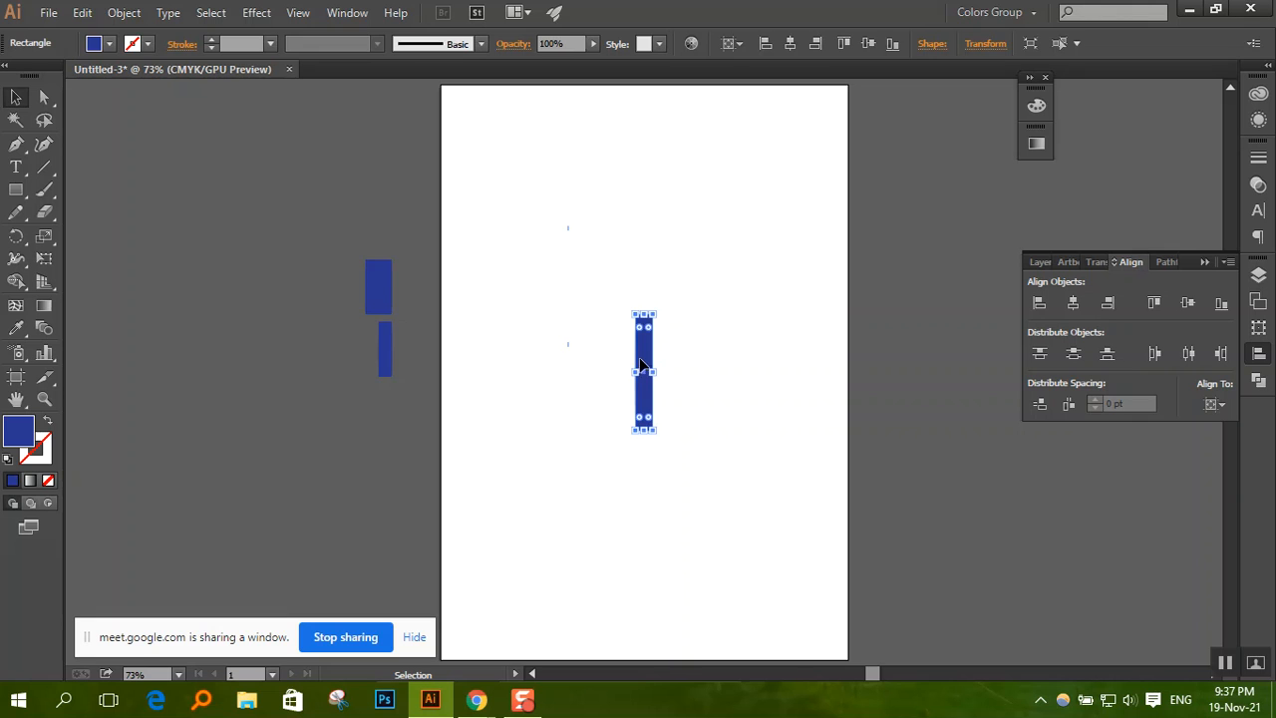
pyautogui.press('Delete')
pyautogui.click(379, 294)
pyautogui.moveTo(328, 257); pyautogui.dragTo(601, 384)
pyautogui.click(626, 362)
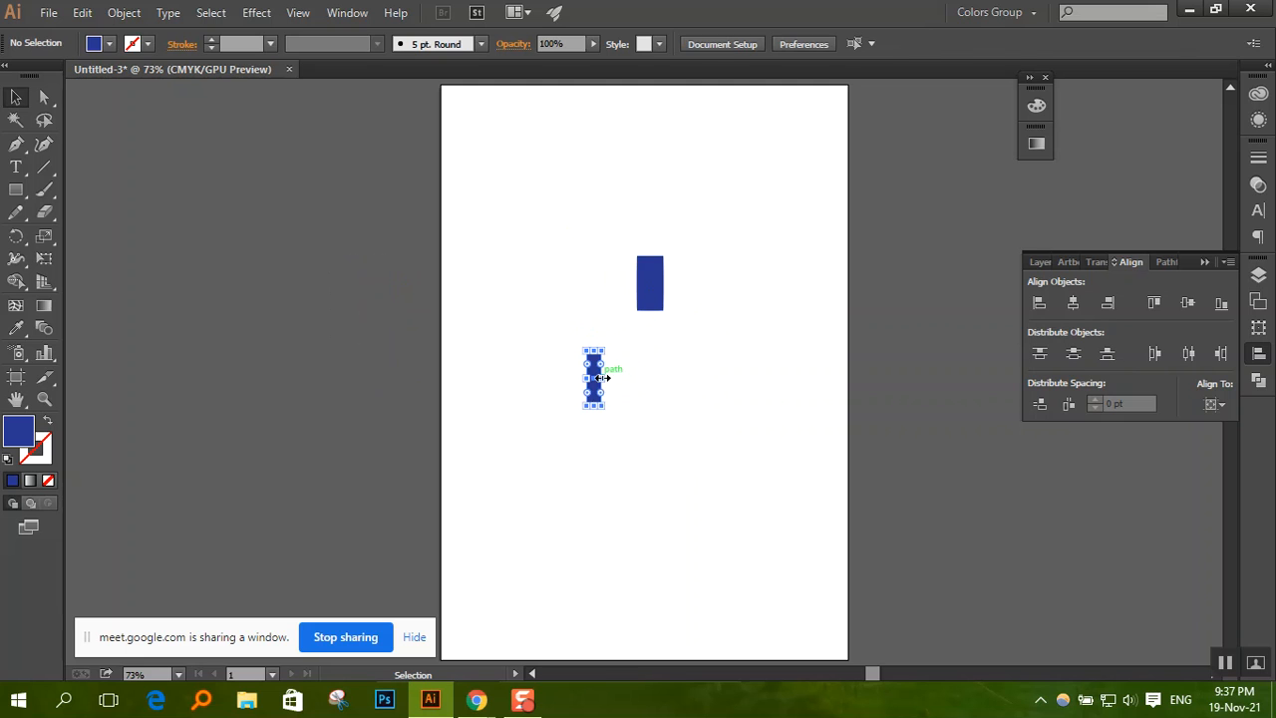
pyautogui.click(680, 324)
# - Rotate the two rectangles to horizontal and offset them from each other on the artboard
pyautogui.click(1210, 403)
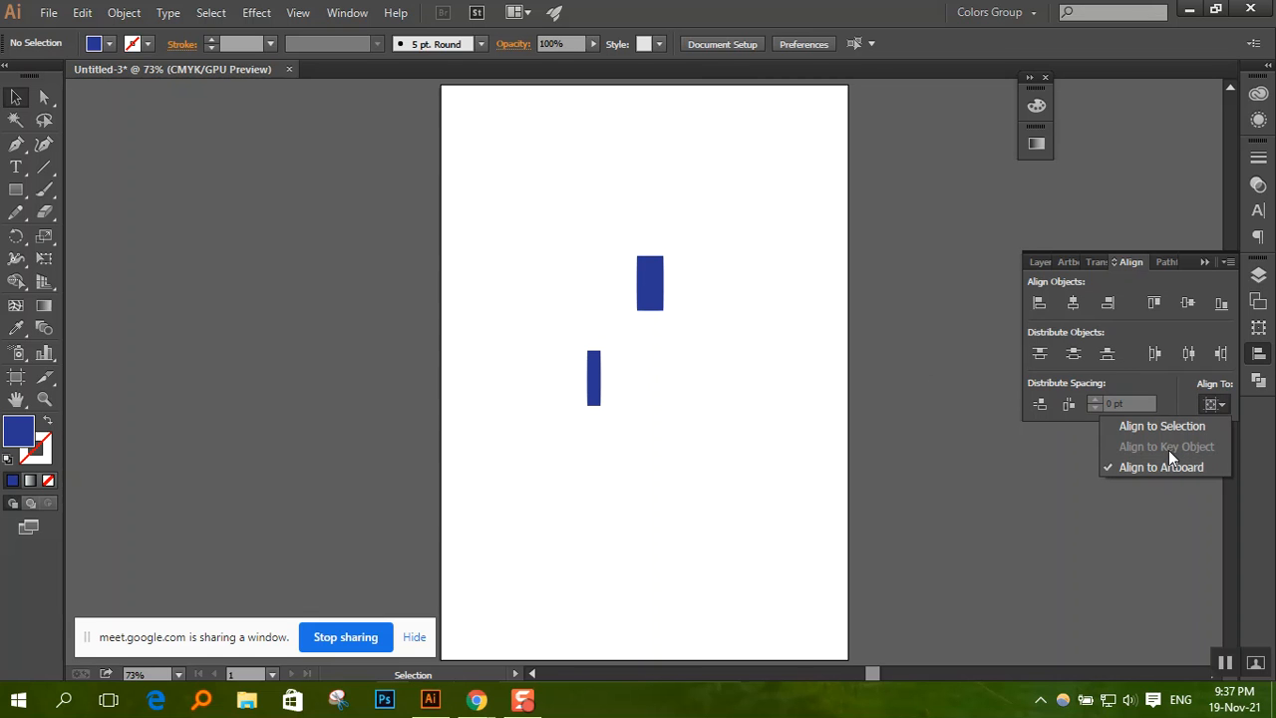
pyautogui.click(589, 314)
pyautogui.moveTo(541, 260); pyautogui.dragTo(698, 457)
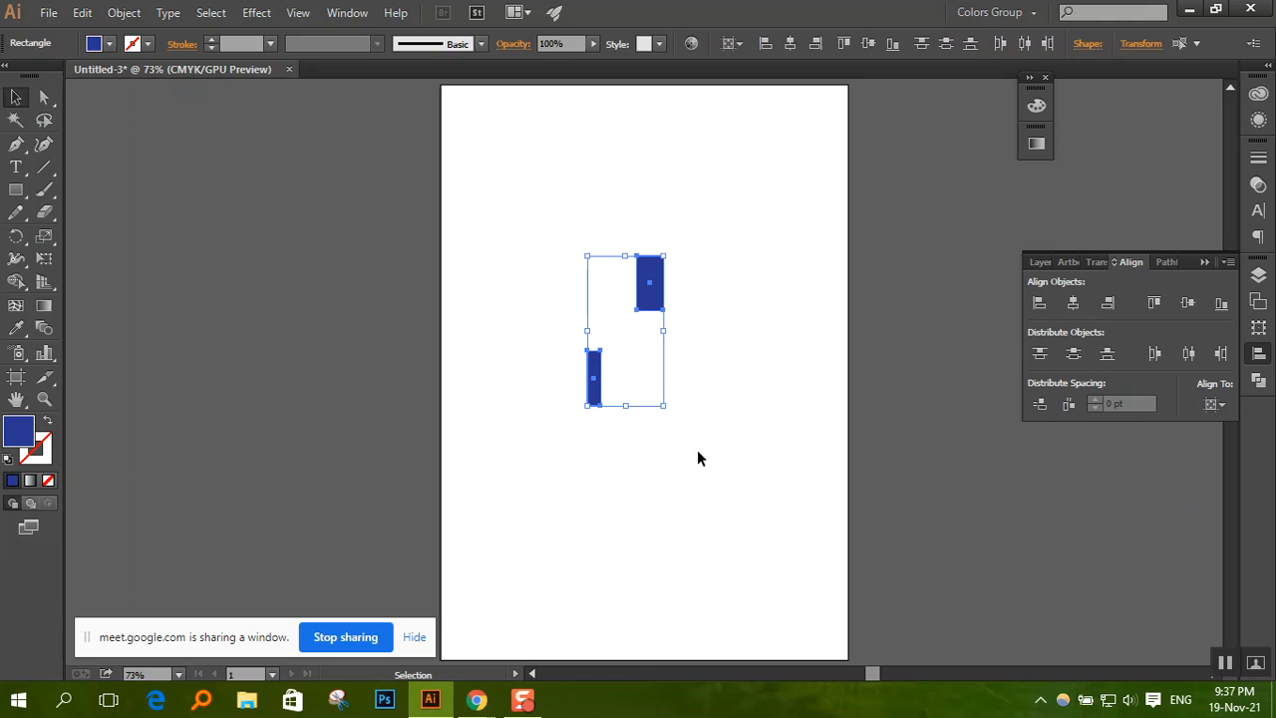
pyautogui.moveTo(673, 410); pyautogui.dragTo(725, 305)
pyautogui.click(669, 445)
pyautogui.moveTo(667, 363); pyautogui.dragTo(616, 352)
pyautogui.moveTo(570, 220); pyautogui.dragTo(626, 401)
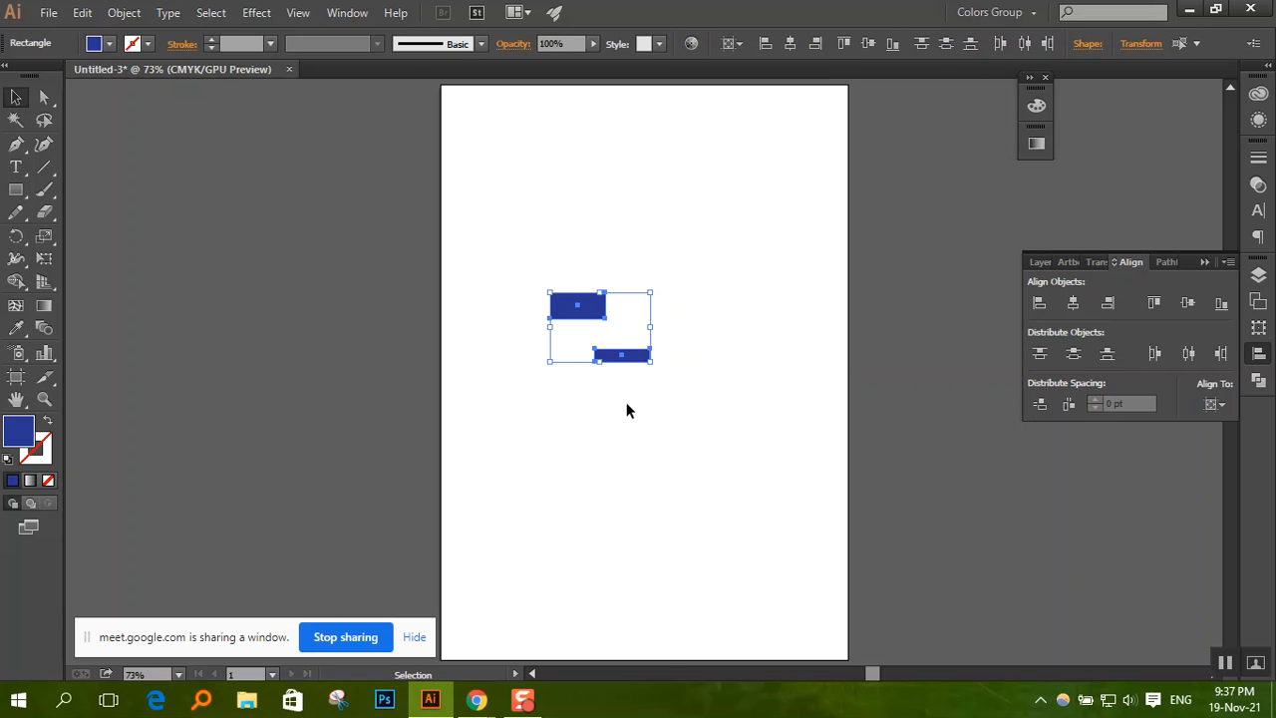
# - Align both rectangles to the horizontal center, then undo the alignment
pyautogui.click(1072, 302)
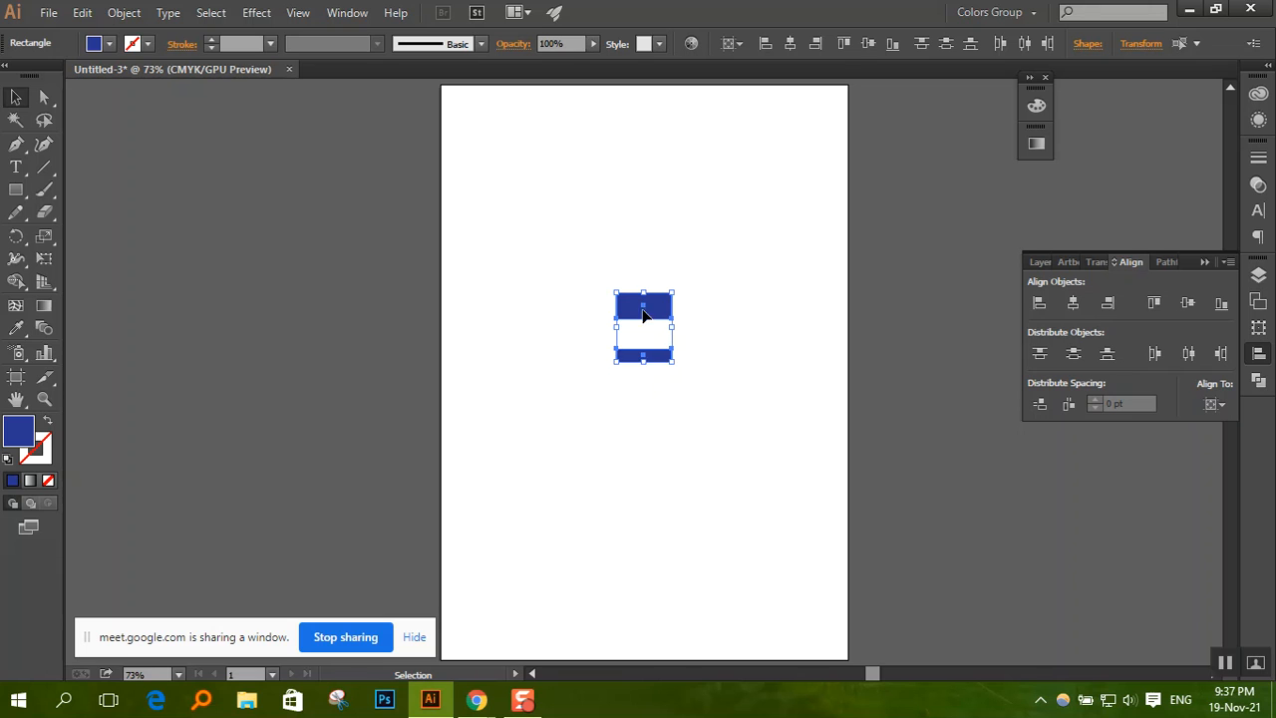
pyautogui.click(697, 319)
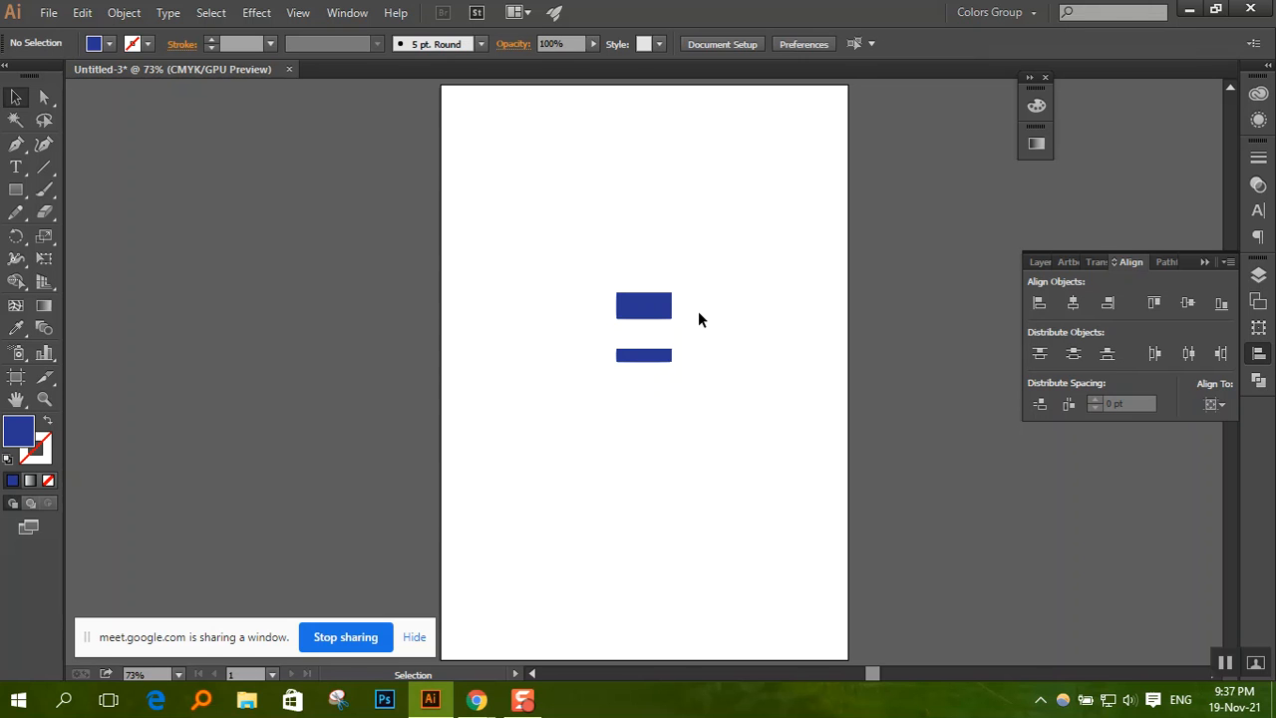
pyautogui.hotkey('ctrl', 'z')
# - Select both rectangles and make the larger upper rectangle the key object
pyautogui.click(619, 316)
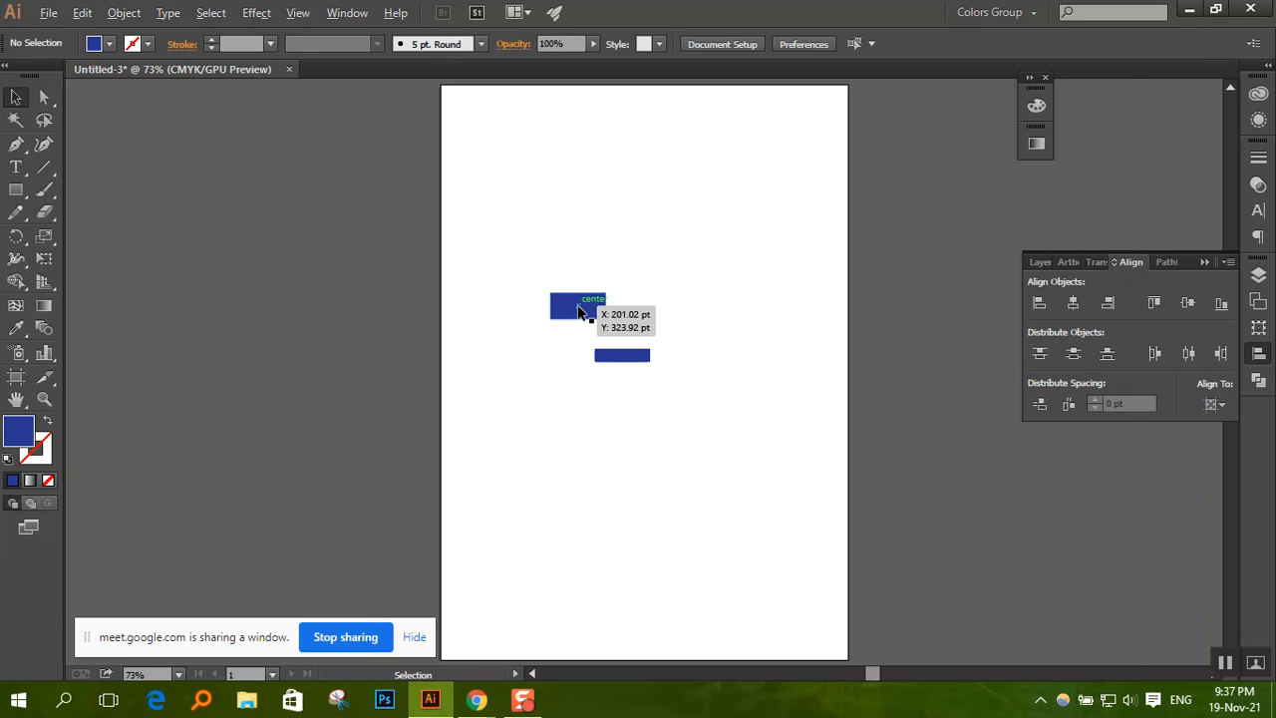
pyautogui.scroll(2, 578, 307)
pyautogui.click(611, 304)
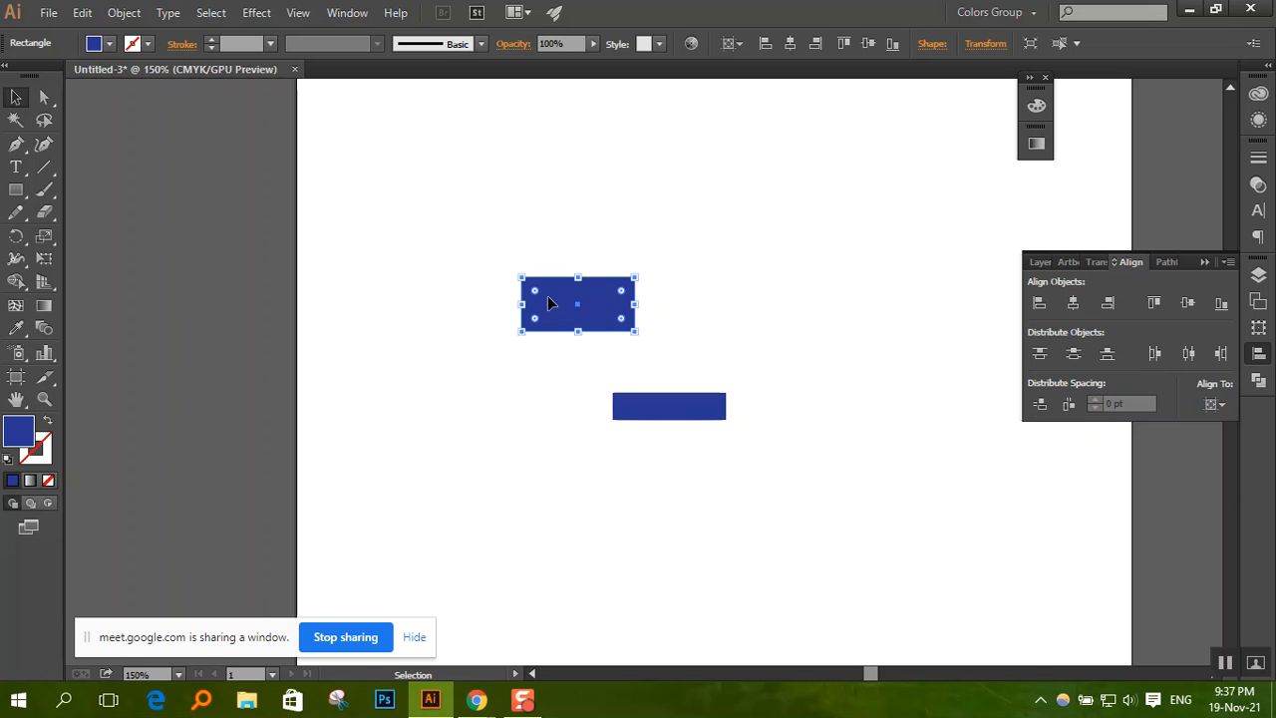
pyautogui.moveTo(606, 235); pyautogui.dragTo(656, 471)
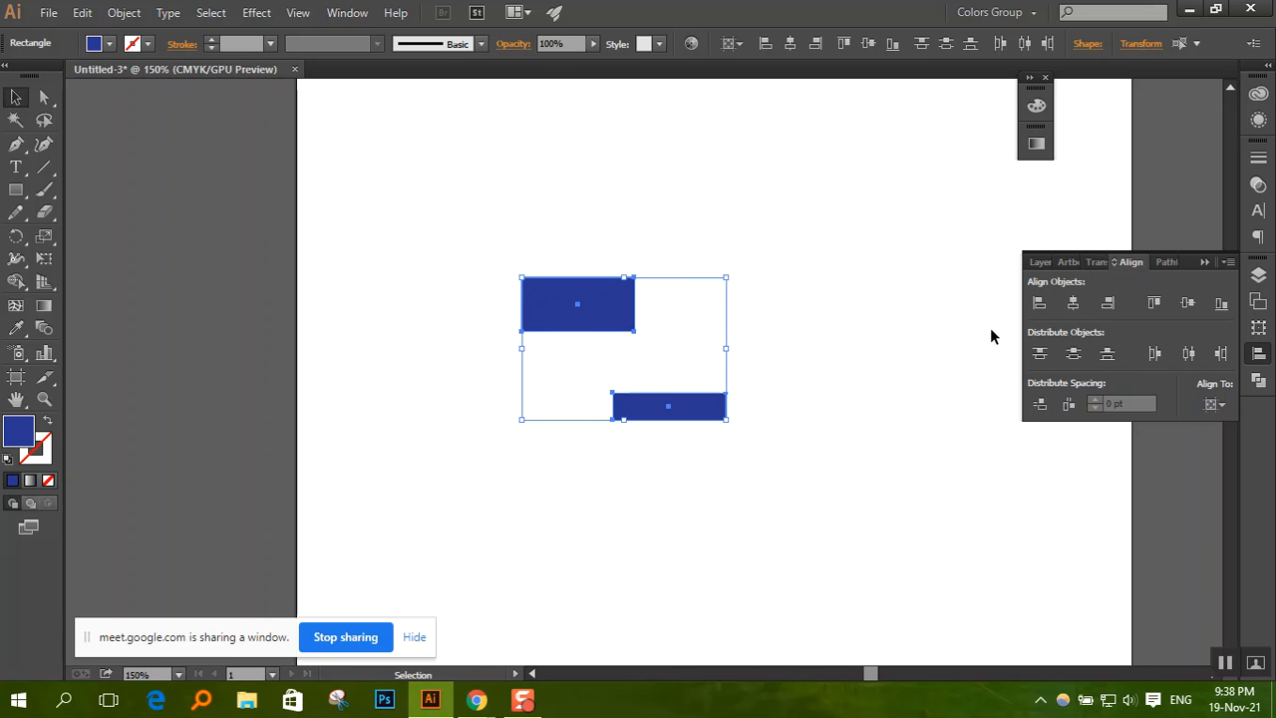
pyautogui.click(604, 309)
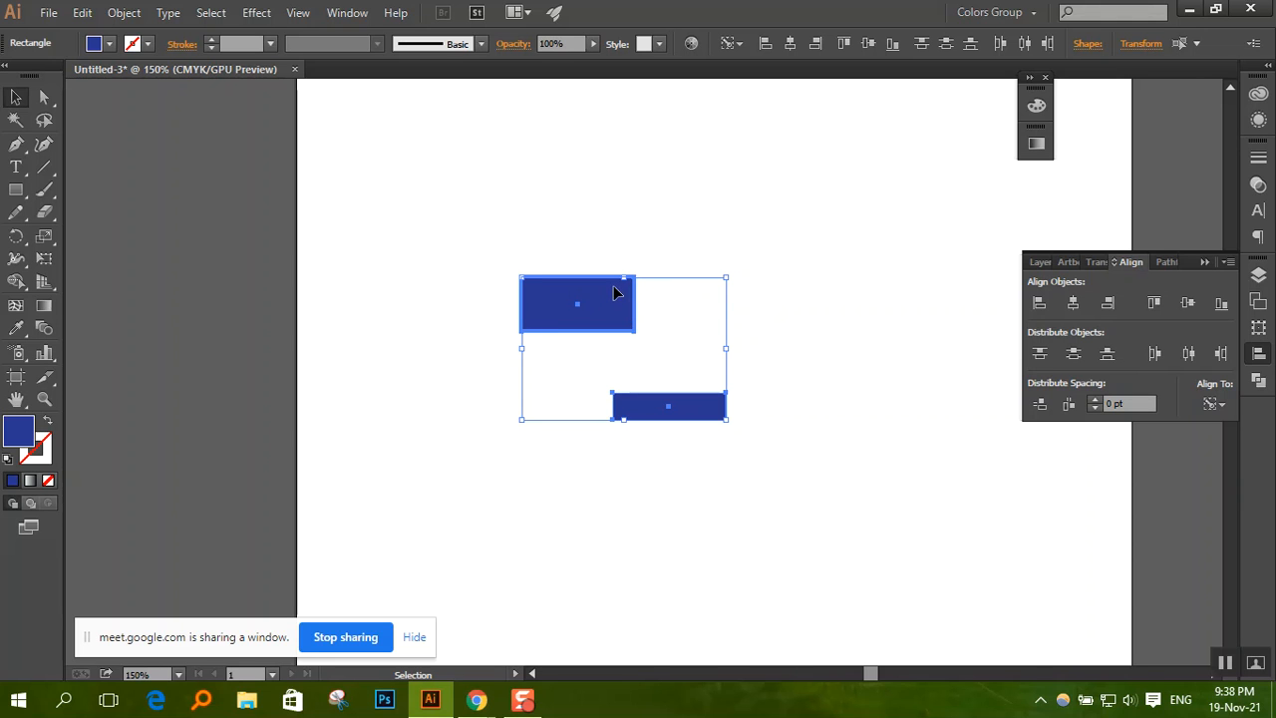
# - Left-align both rectangles to the key object, then narrow the lower rectangle to about half its width
pyautogui.click(1039, 303)
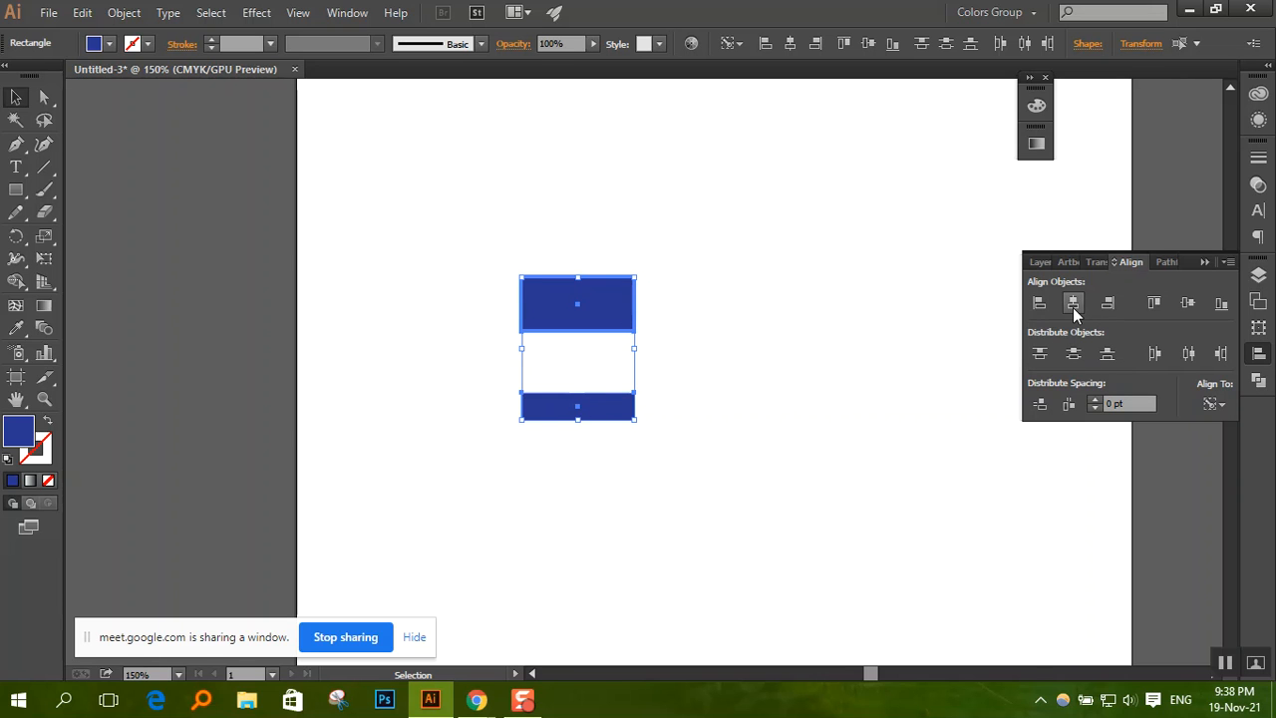
pyautogui.click(803, 362)
pyautogui.click(604, 401)
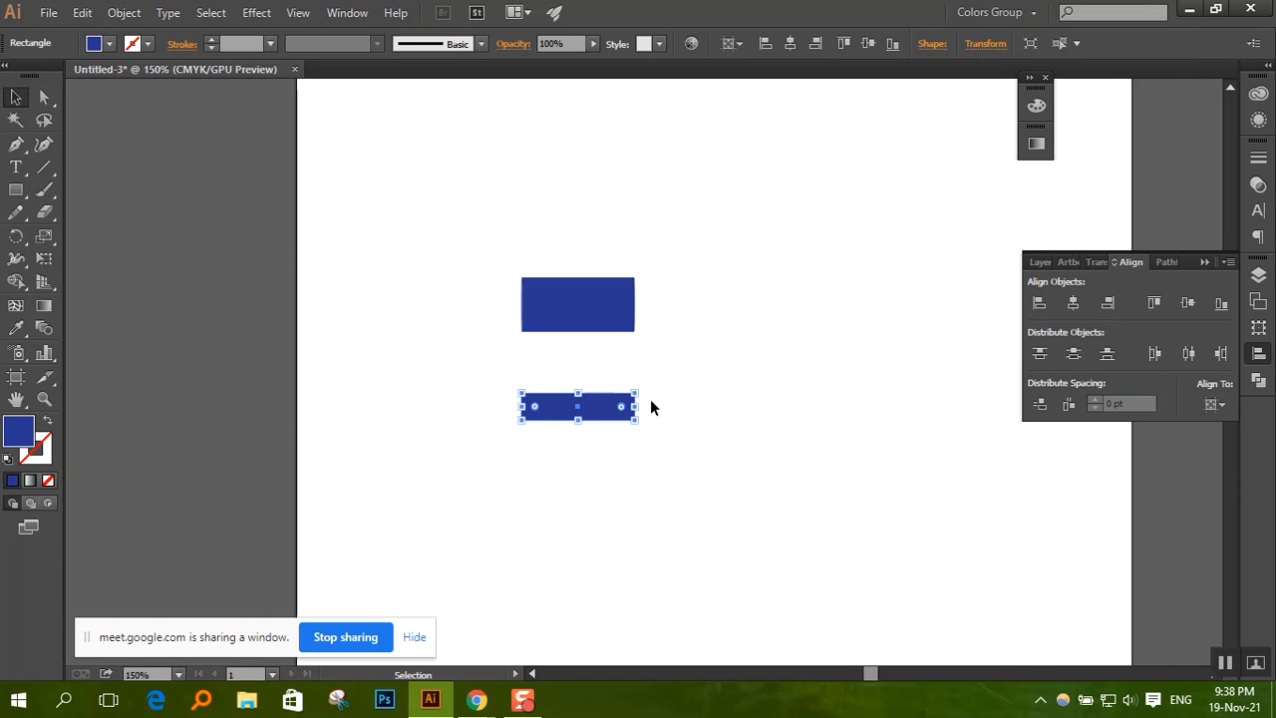
pyautogui.moveTo(634, 407); pyautogui.dragTo(571, 406)
# - Reselect both rectangles with the upper one as key object and align them horizontally centered, then right-aligned
pyautogui.click(647, 381)
pyautogui.moveTo(568, 296); pyautogui.dragTo(484, 483)
pyautogui.click(576, 317)
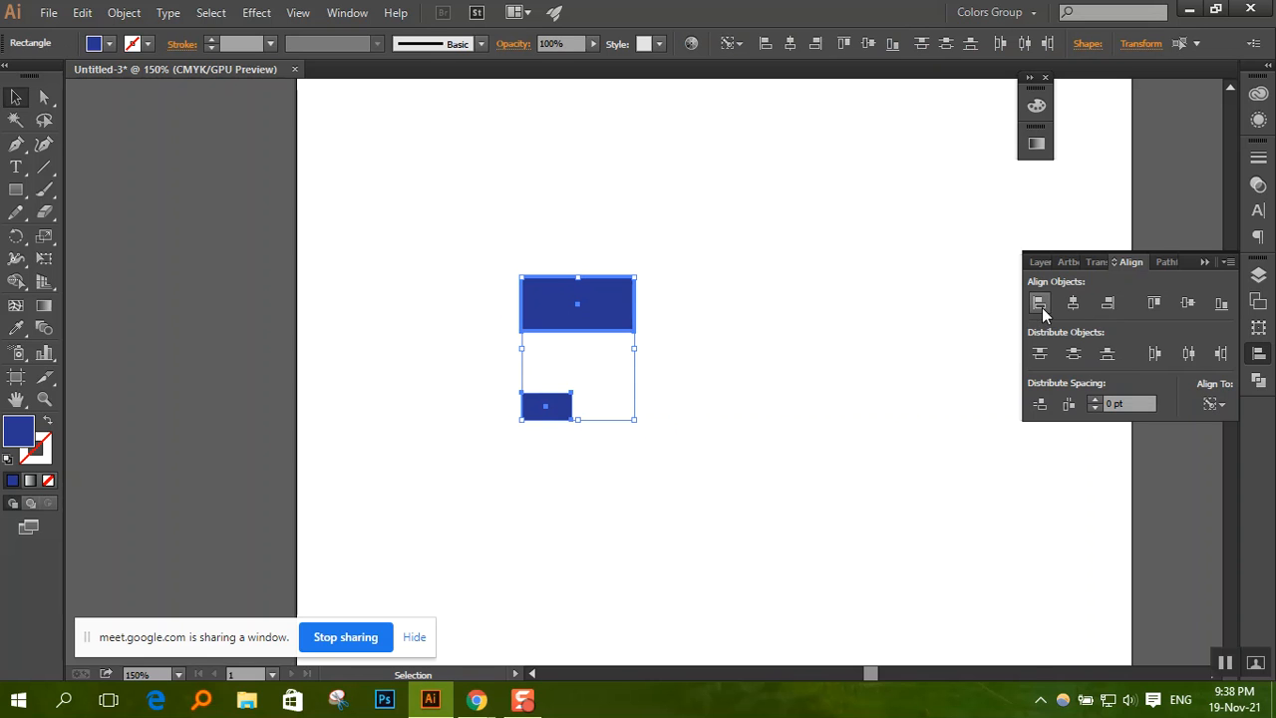
pyautogui.click(1072, 305)
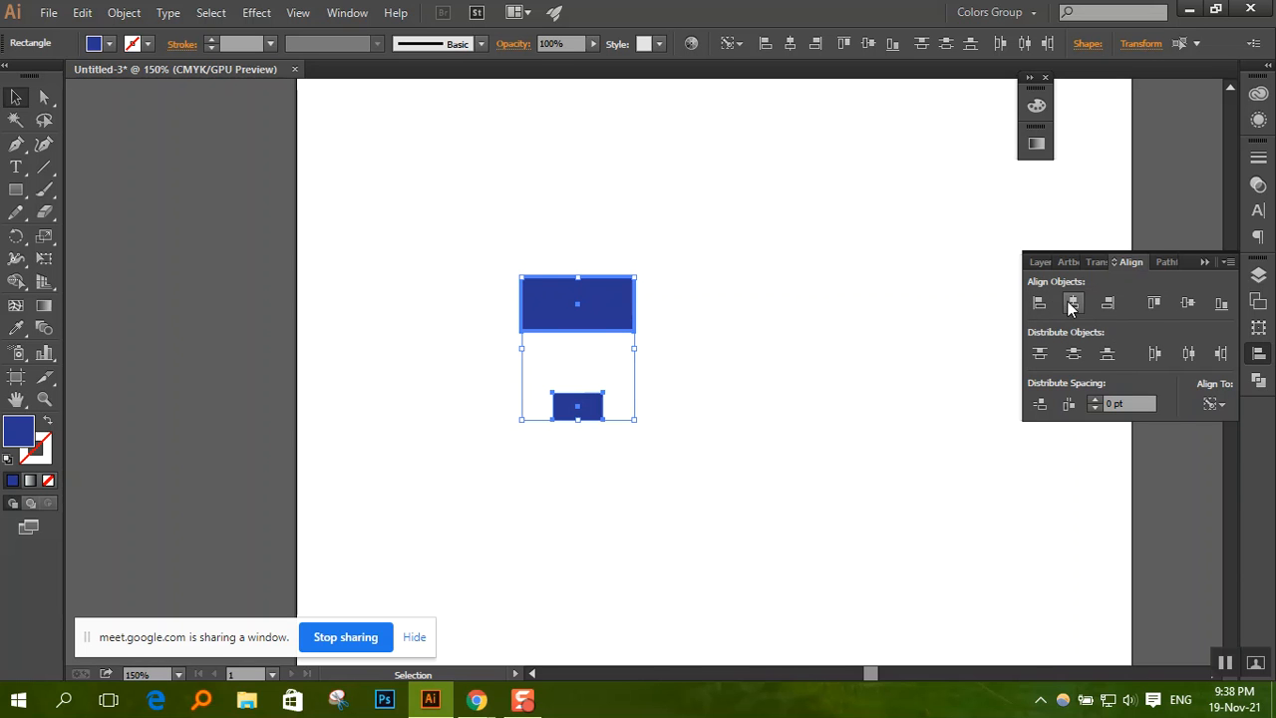
pyautogui.click(1107, 302)
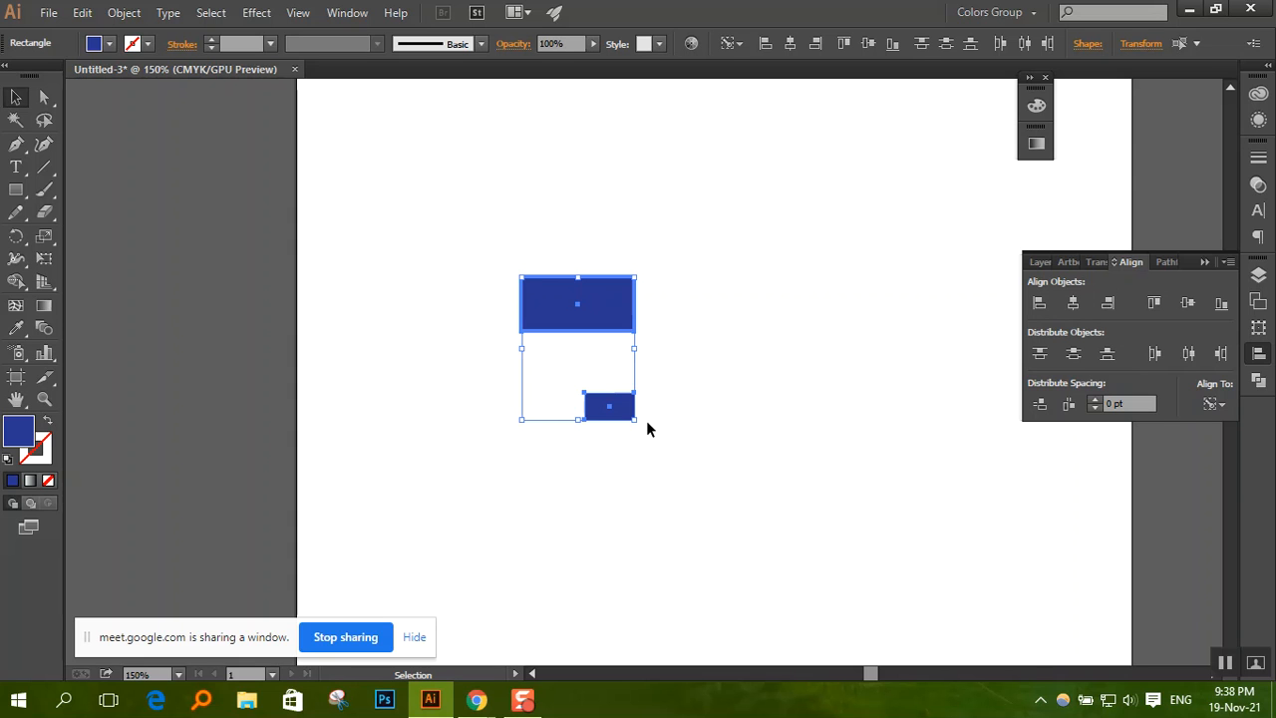
# - Rotate both rectangles upright and align them to the key object's vertical center, bottom, then top edge
pyautogui.moveTo(641, 423); pyautogui.dragTo(686, 317)
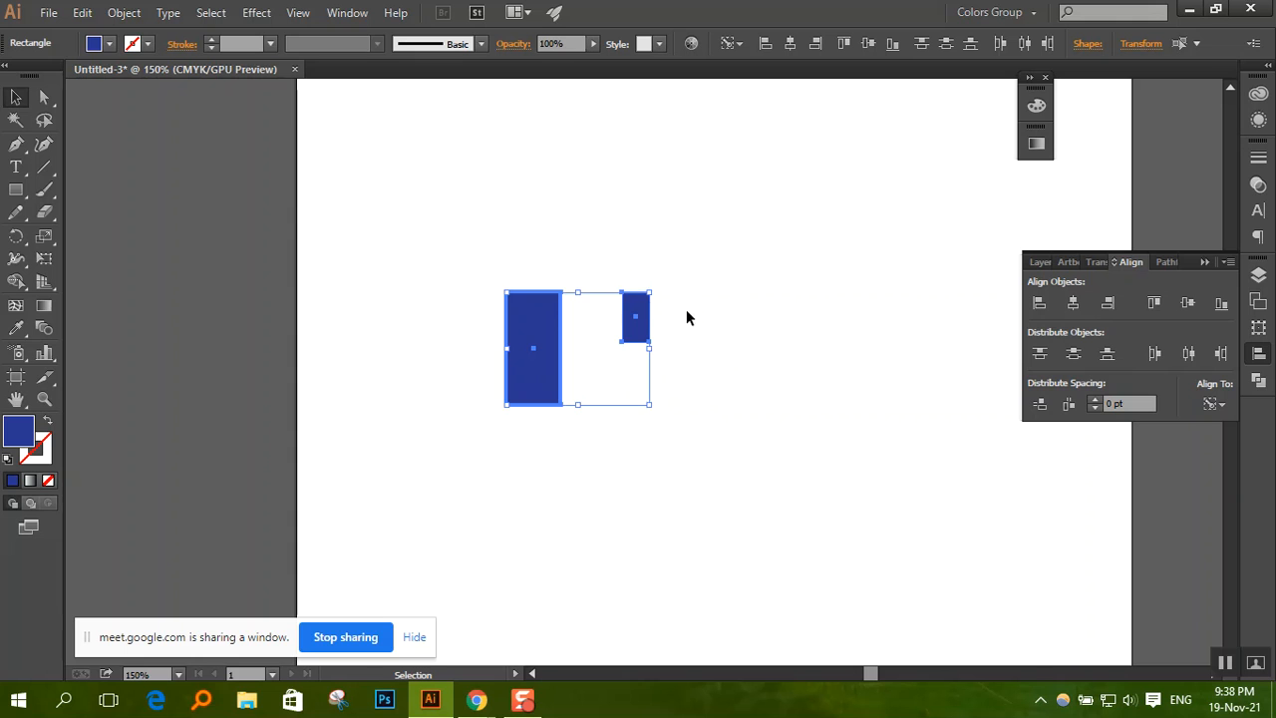
pyautogui.click(1185, 303)
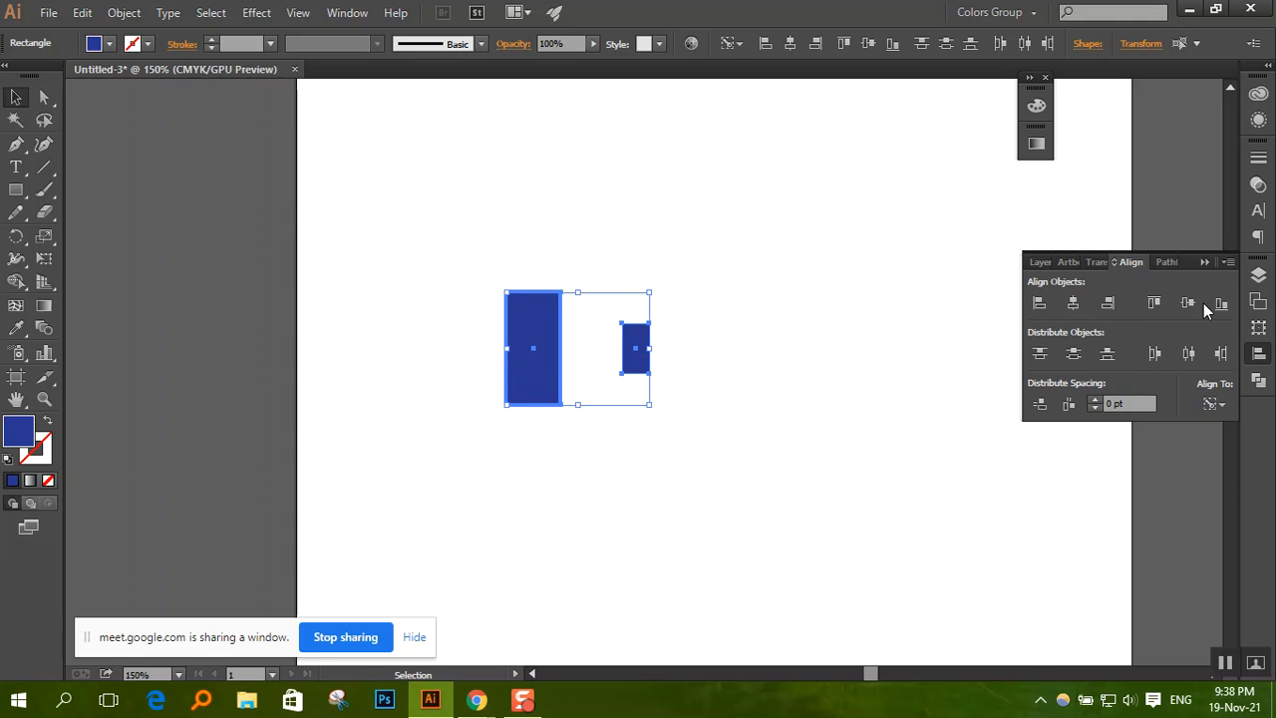
pyautogui.click(1220, 305)
pyautogui.click(1153, 303)
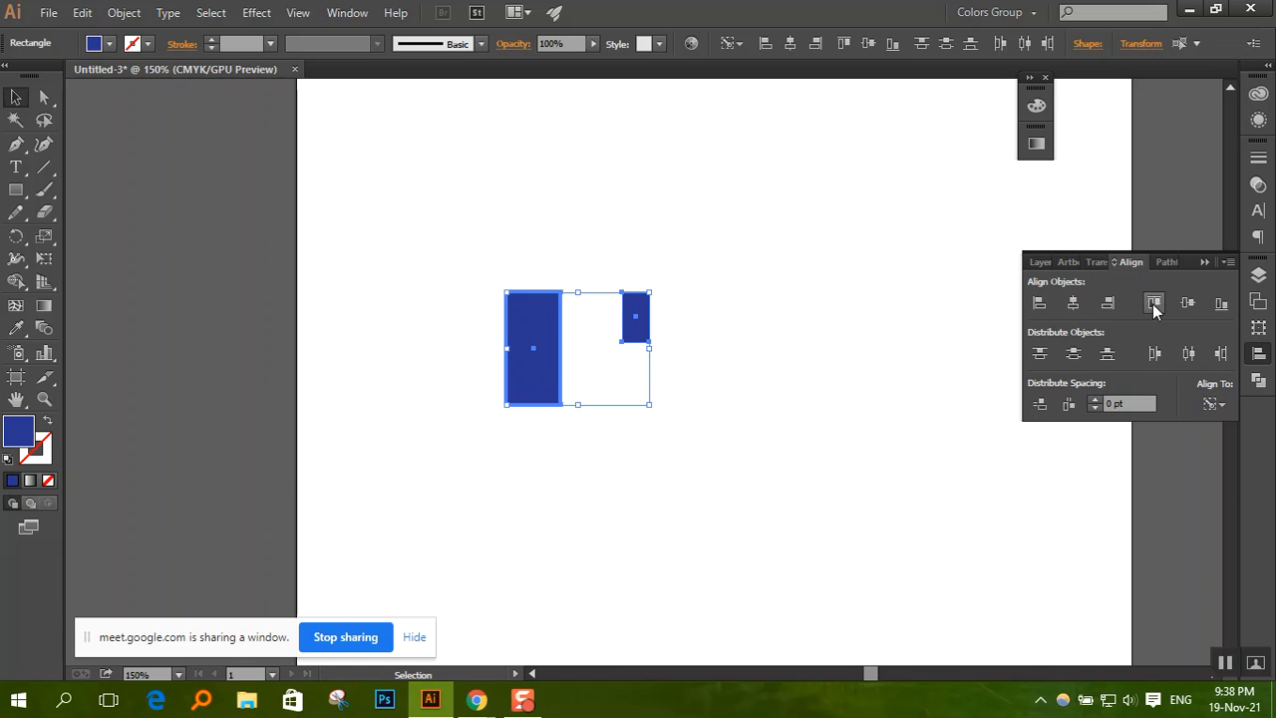
# - Reselect both rectangles with the tall one as key object, check the Align To option, and close the Align panel
pyautogui.click(765, 304)
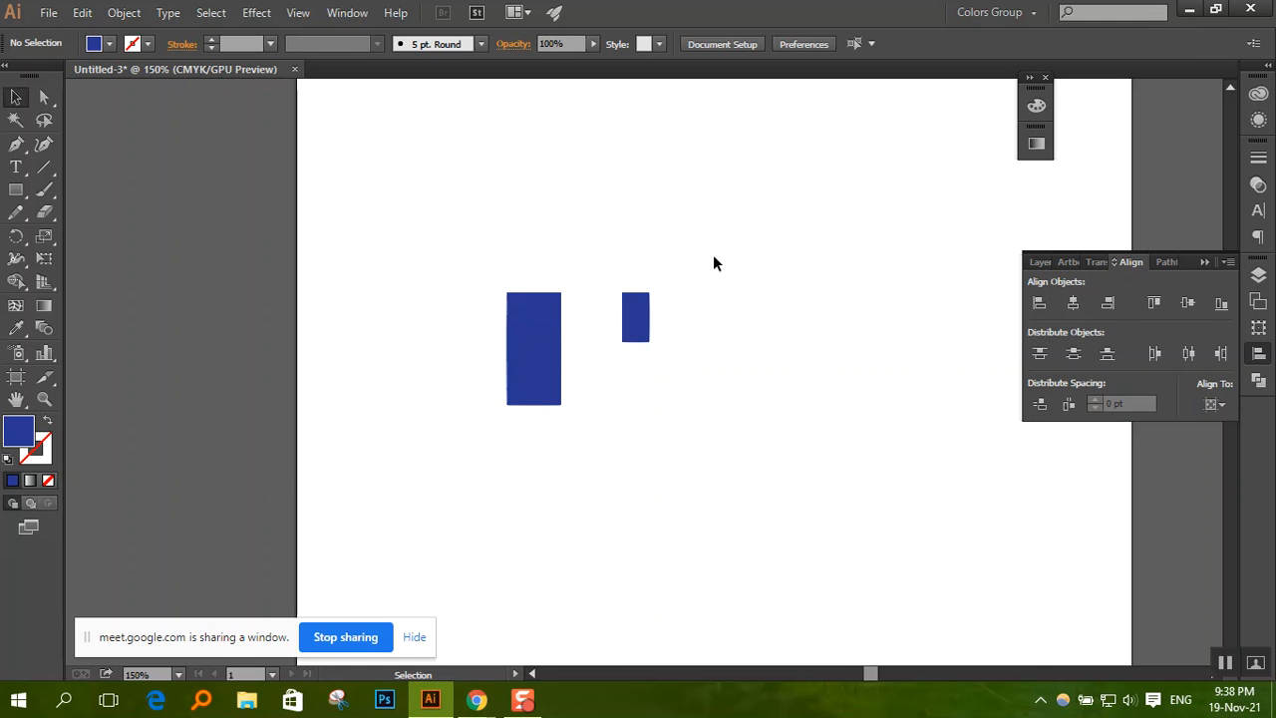
pyautogui.moveTo(713, 263); pyautogui.dragTo(482, 410)
pyautogui.click(541, 321)
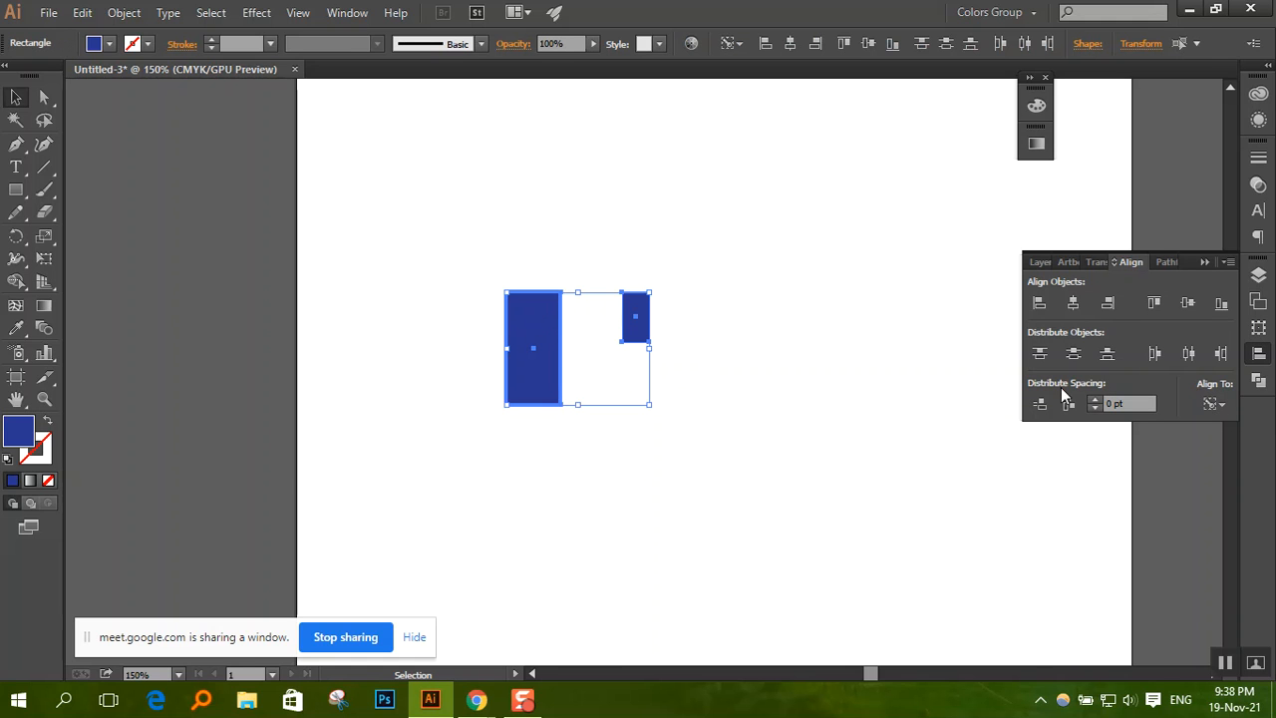
pyautogui.click(1208, 403)
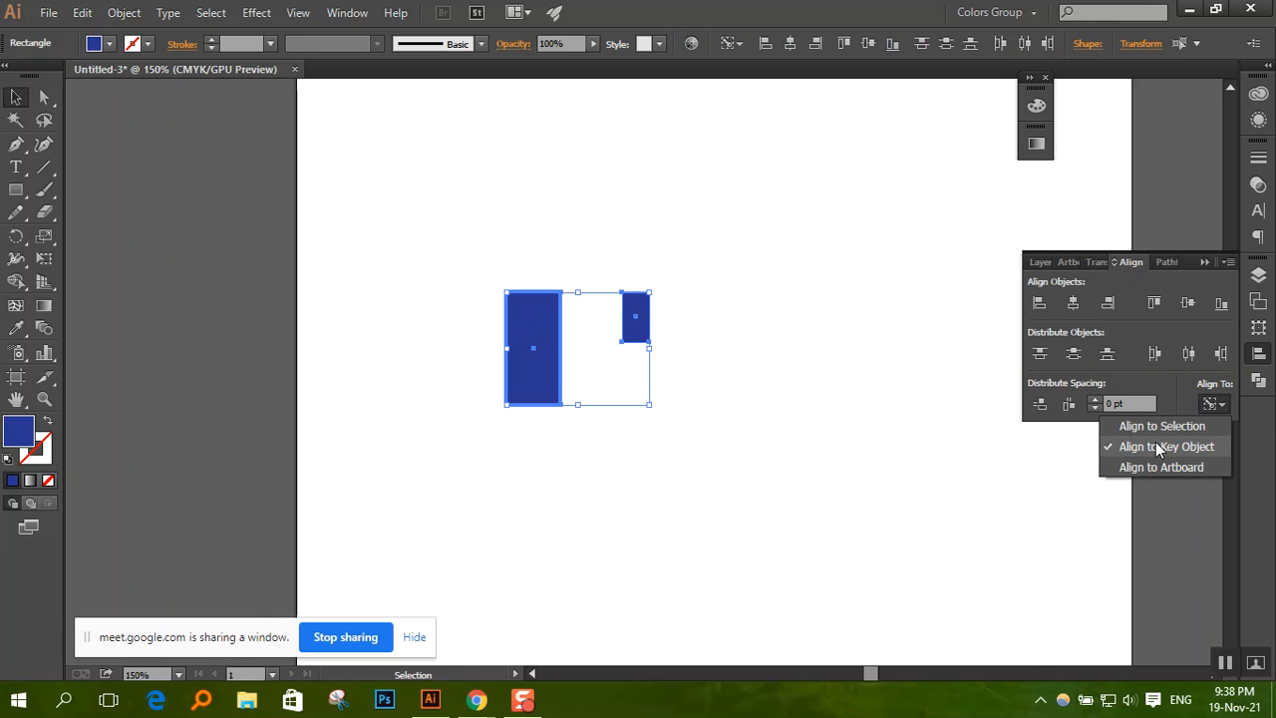
pyautogui.click(804, 299)
pyautogui.click(1201, 260)
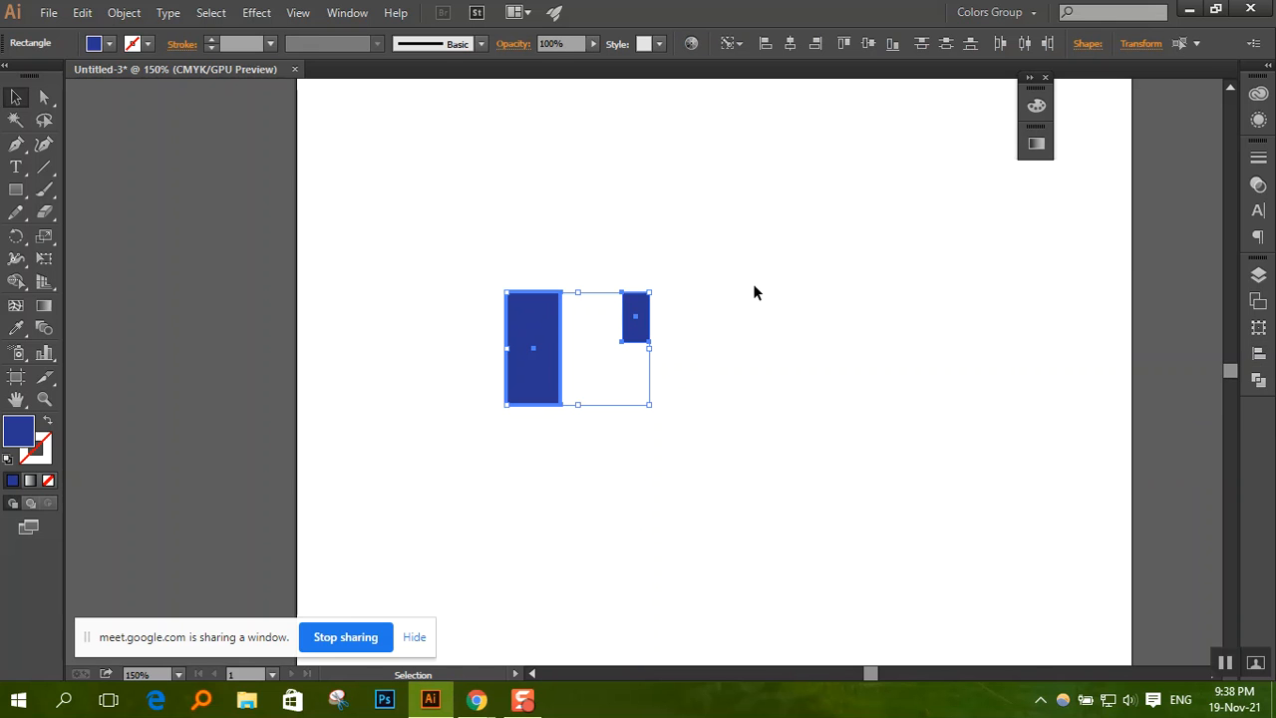
# - Select both rectangles and delete them from the artboard
pyautogui.press('a')
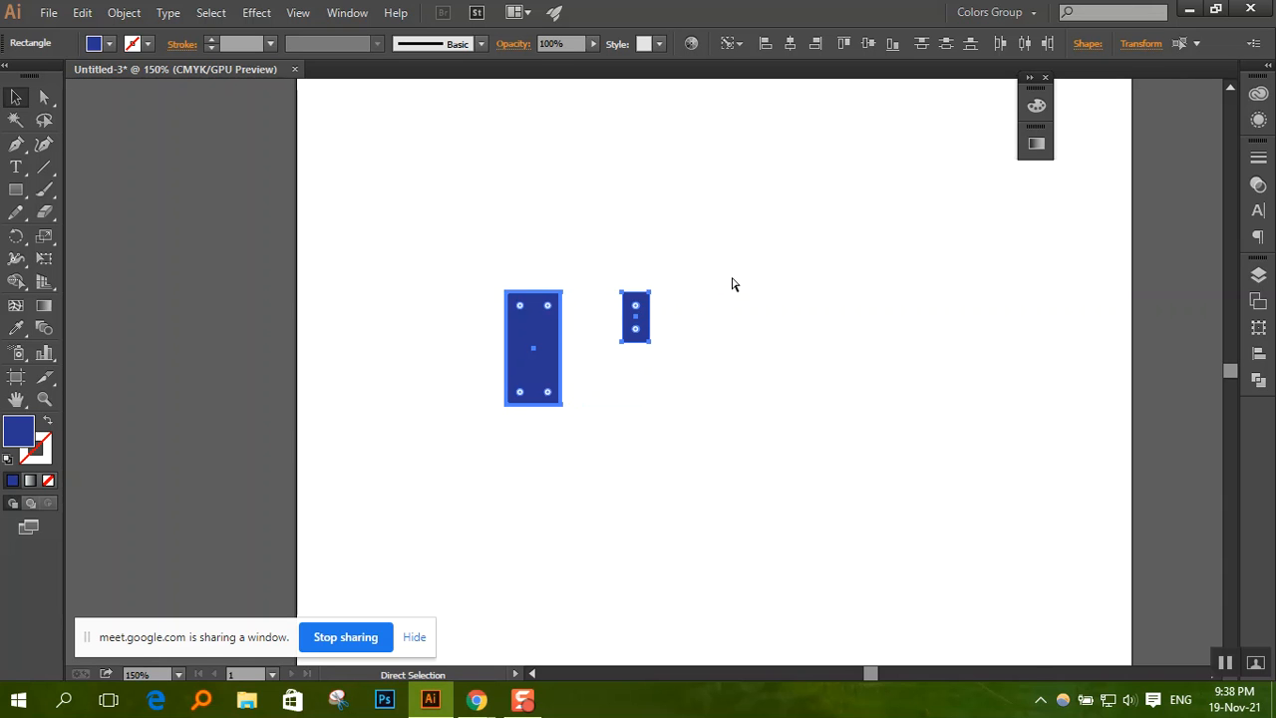
pyautogui.hotkey('ctrl', '-')
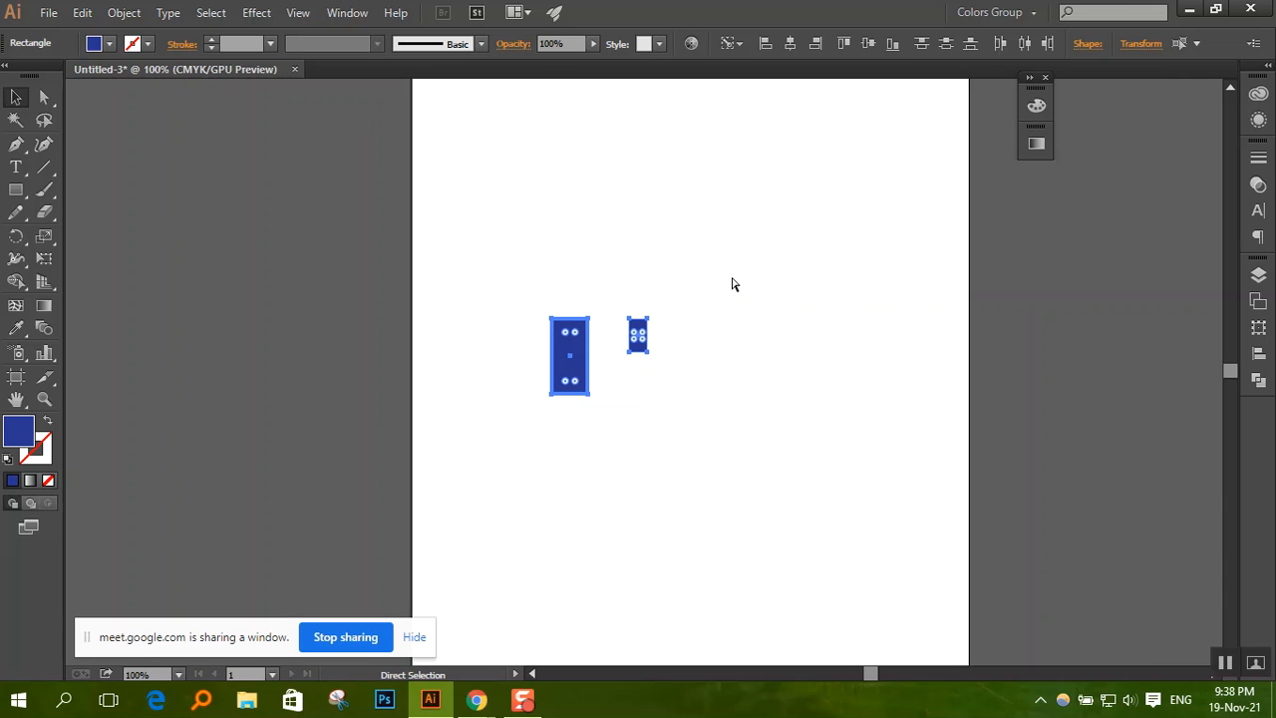
pyautogui.hotkey('ctrl', '-')
pyautogui.press('v')
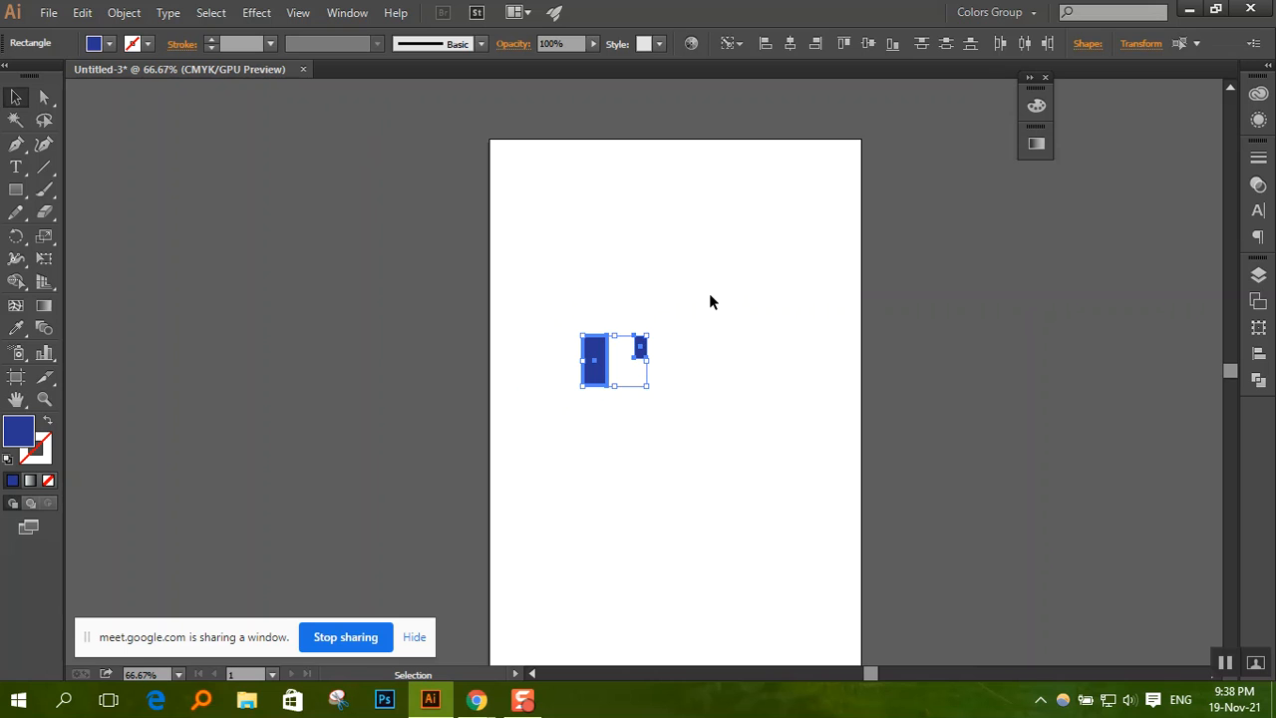
pyautogui.press('Delete')
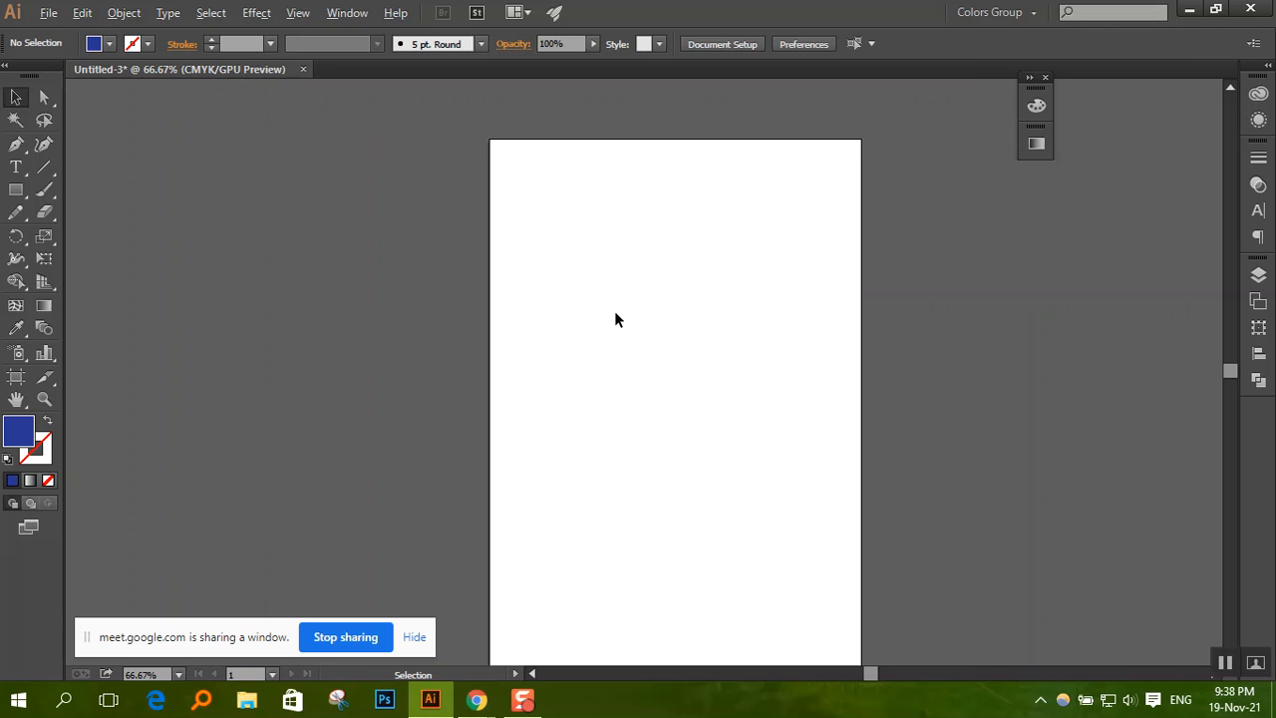
# - Add point text reading "Graphic" at 50 pt near the top of the artboard
pyautogui.hotkey('ctrl', '+')
pyautogui.moveTo(601, 288); pyautogui.dragTo(543, 280)
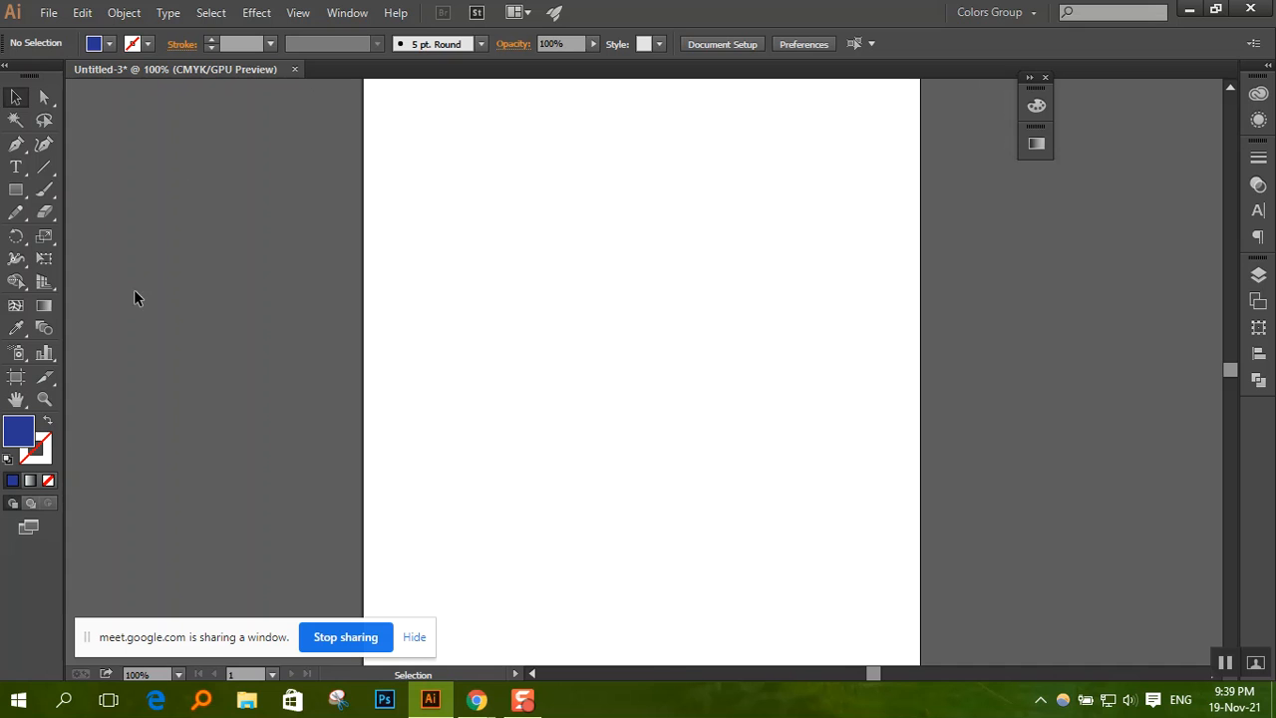
pyautogui.click(15, 168)
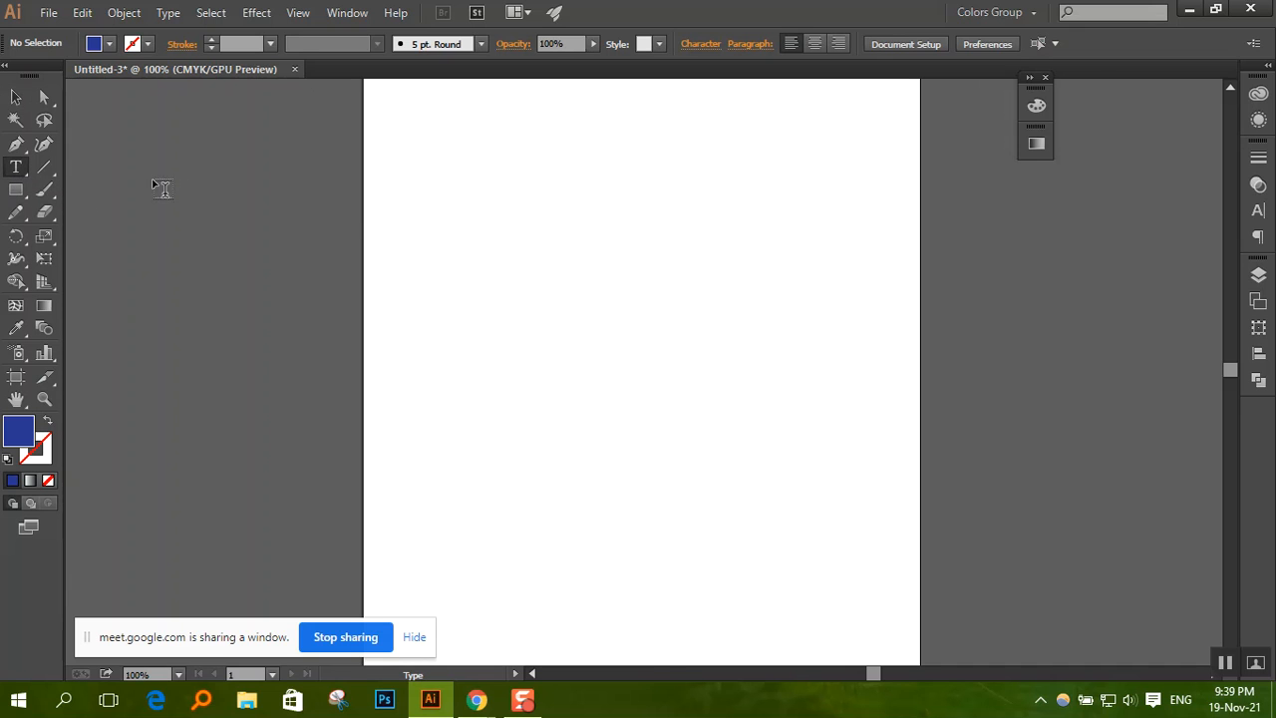
pyautogui.click(494, 219)
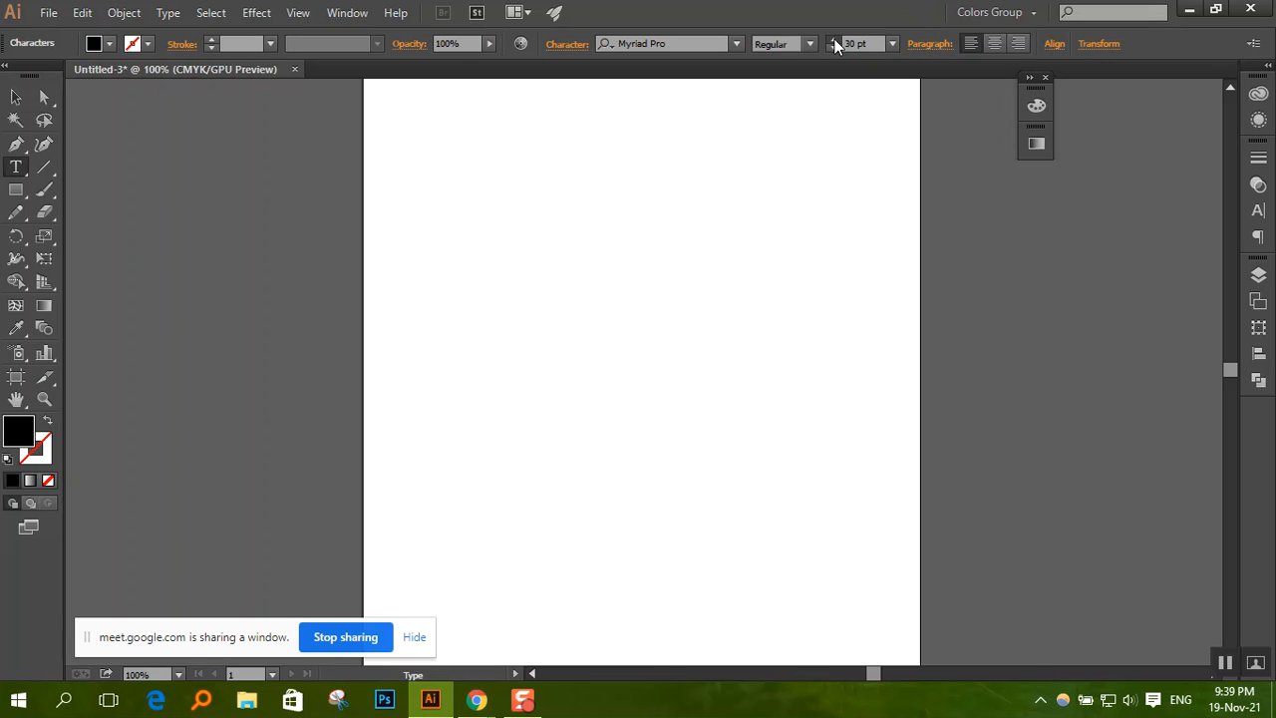
pyautogui.click(834, 47)
pyautogui.click(834, 47)
pyautogui.write('Graphic')
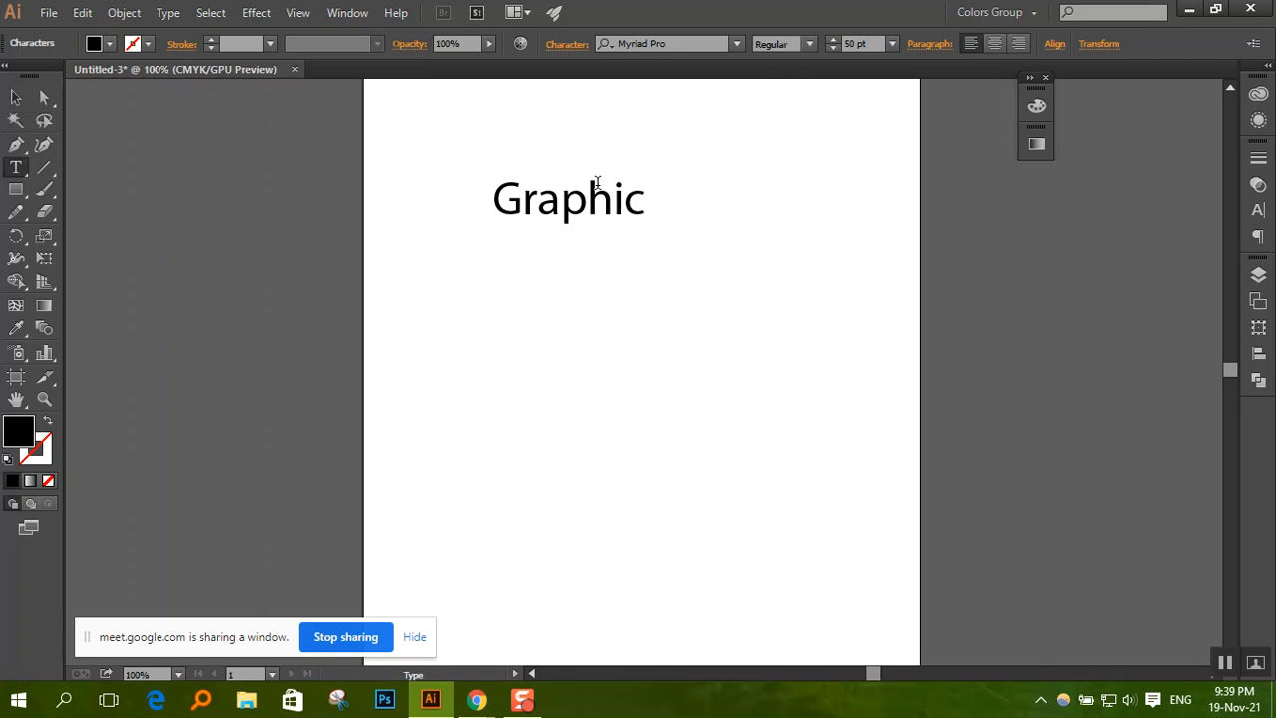
# - Duplicate the Graphic text twice, placing the copies below the original
pyautogui.click(16, 96)
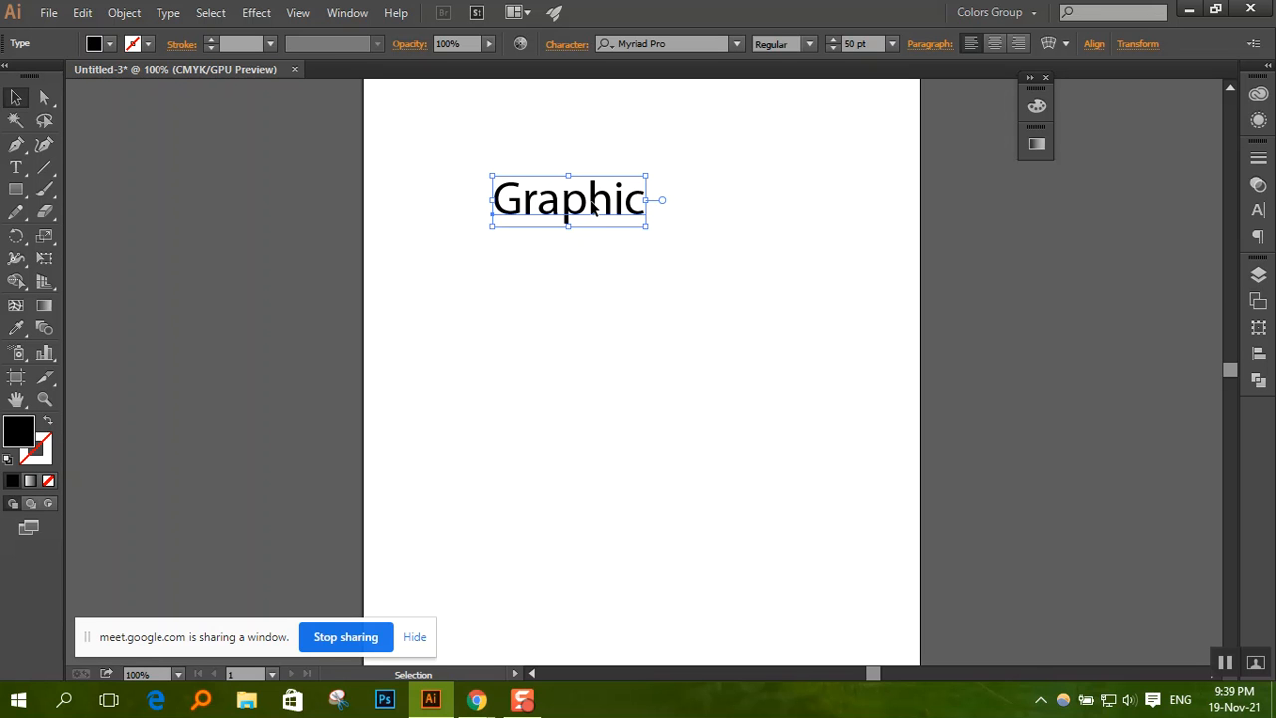
pyautogui.moveTo(592, 204); pyautogui.dragTo(588, 384)
pyautogui.click(696, 202)
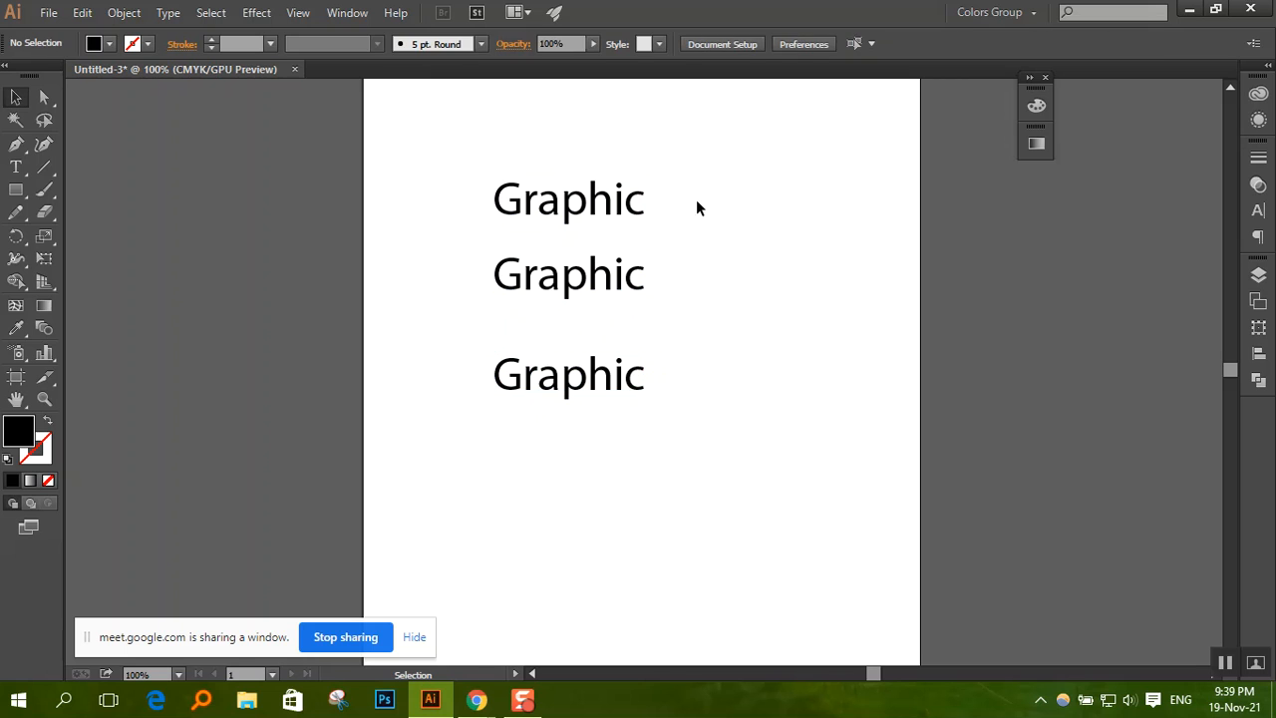
# - Change the top Graphic text's font to Times New Roman
pyautogui.click(580, 205)
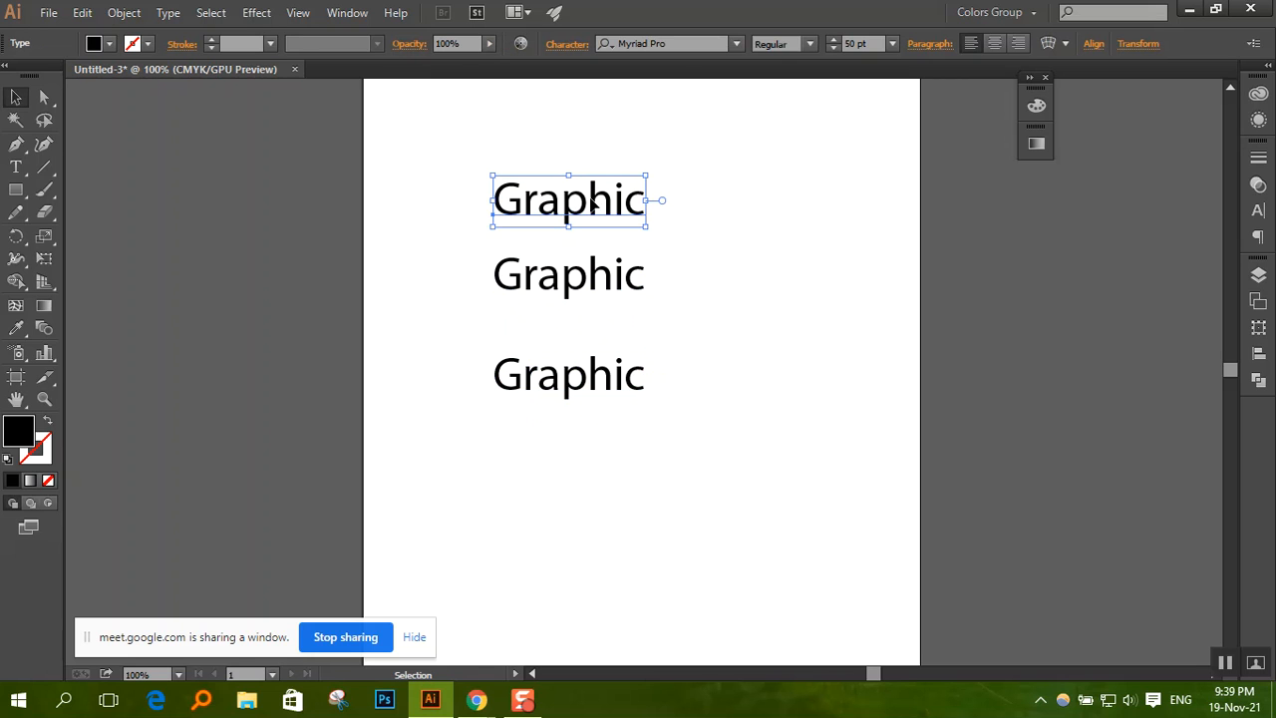
pyautogui.click(704, 46)
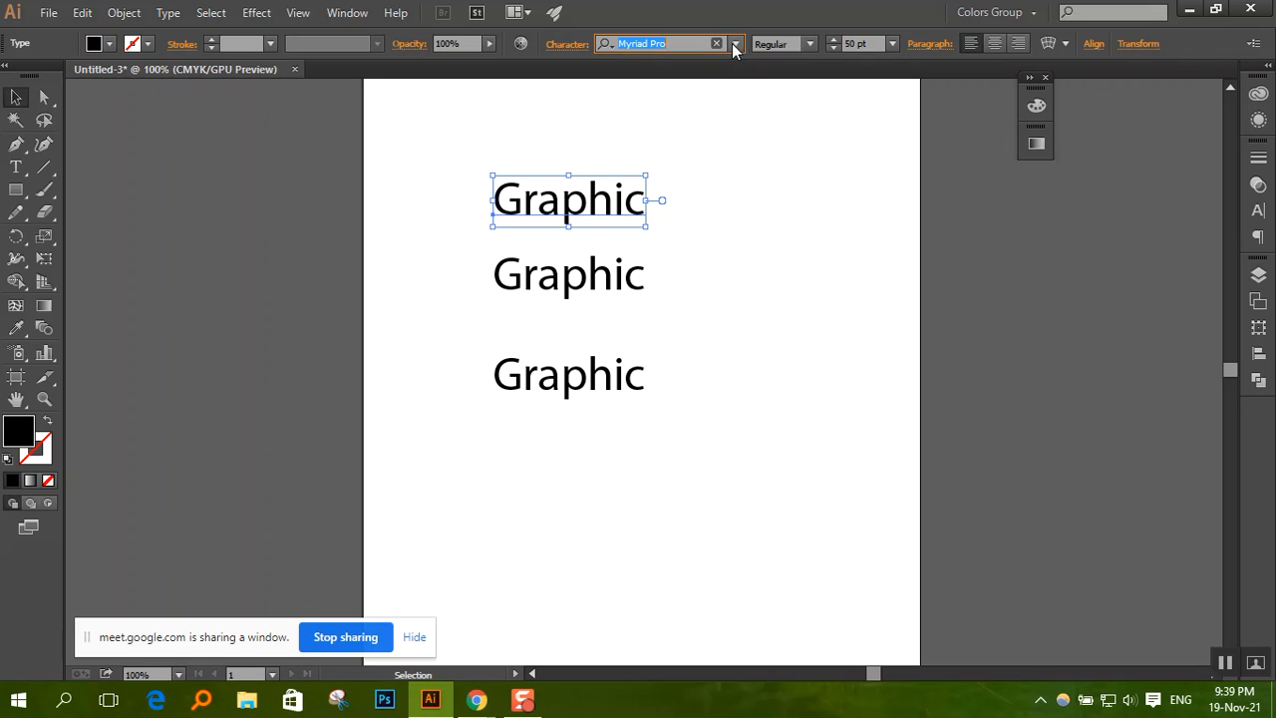
pyautogui.click(810, 44)
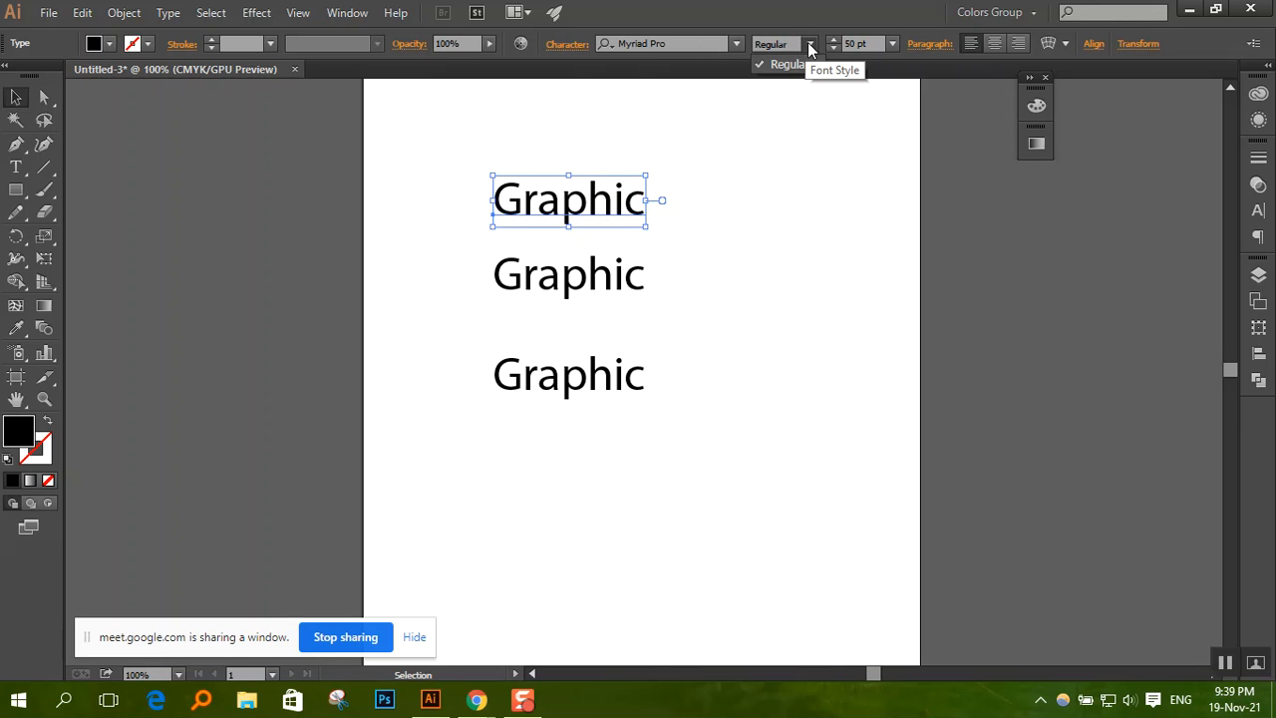
pyautogui.click(810, 43)
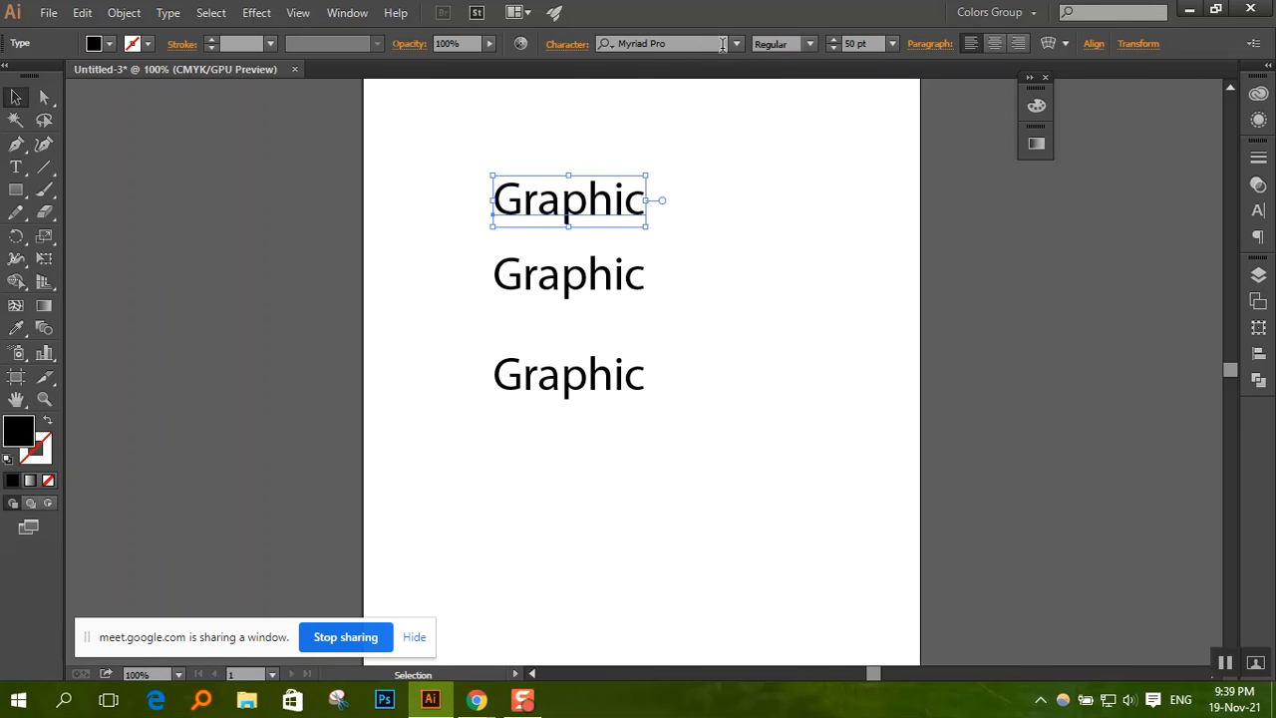
pyautogui.click(712, 41)
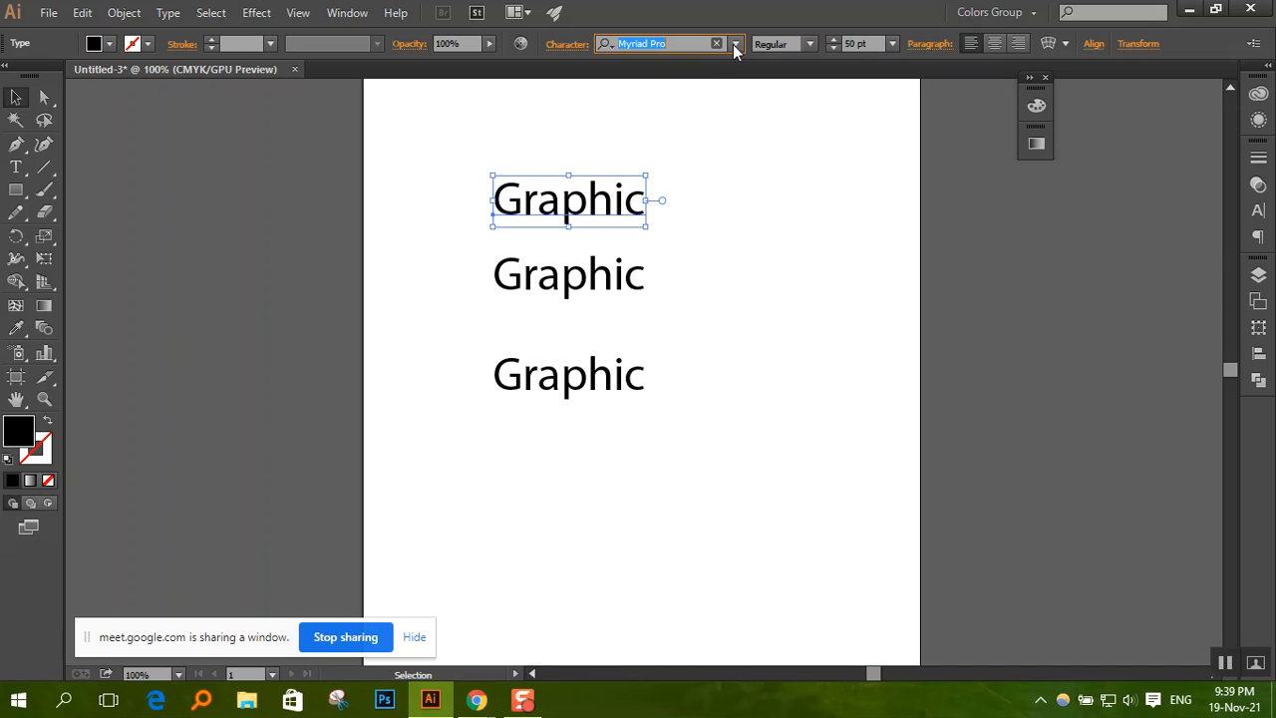
pyautogui.click(737, 45)
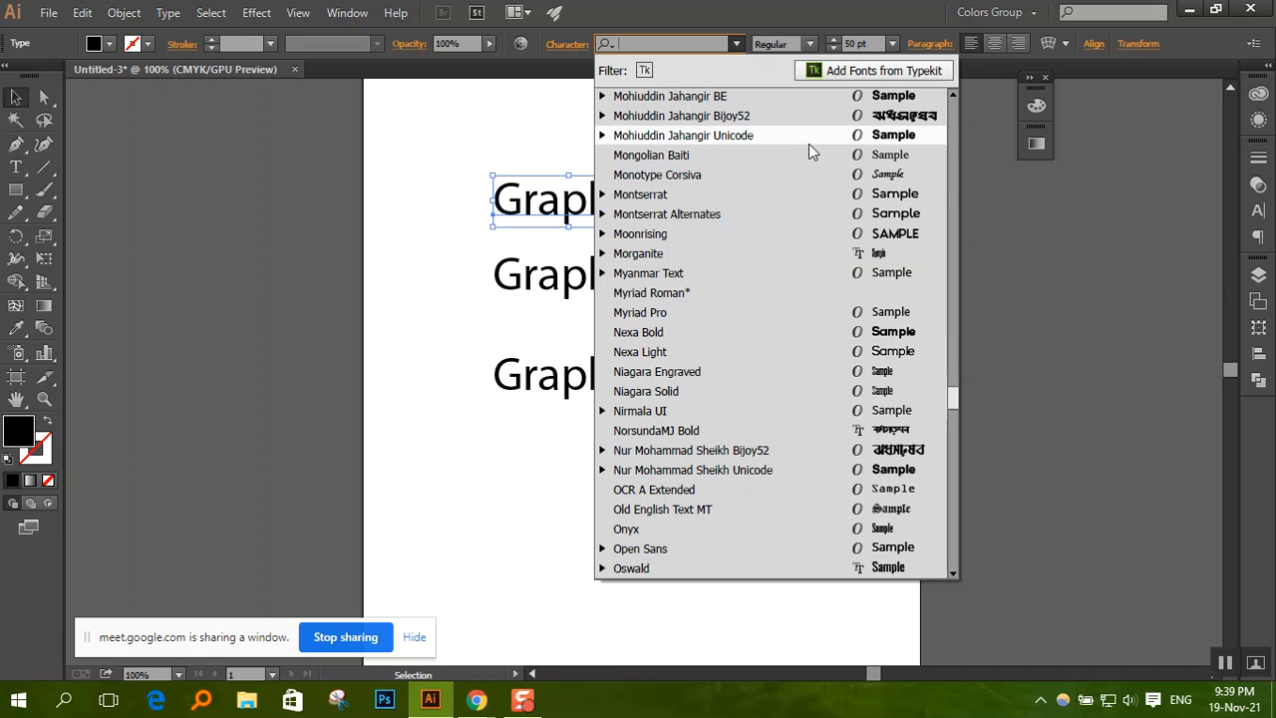
pyautogui.moveTo(955, 395); pyautogui.dragTo(952, 273)
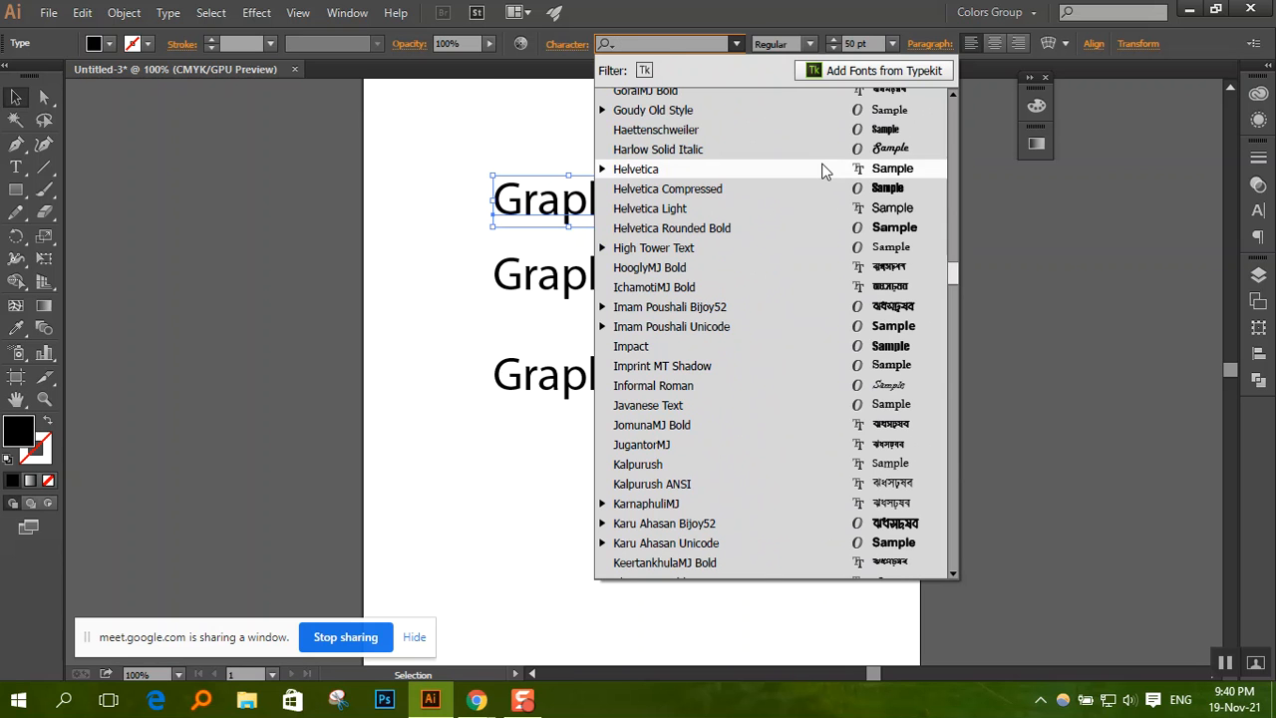
pyautogui.write('time')
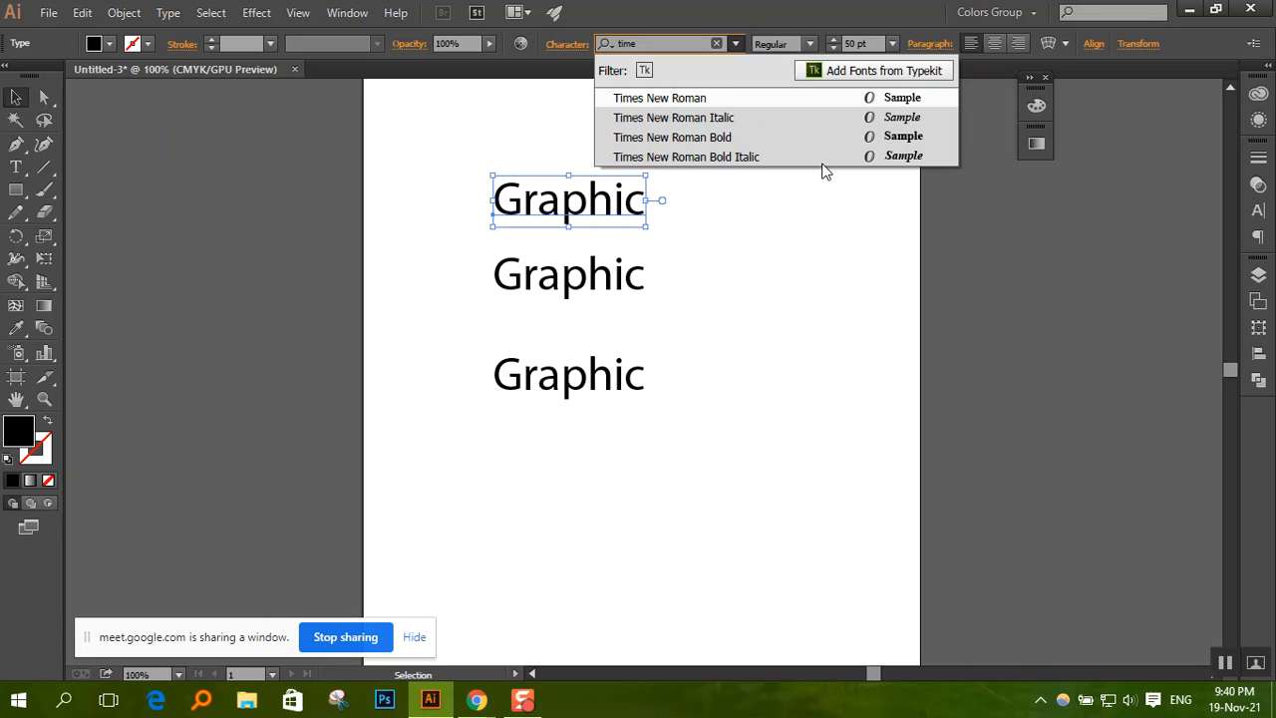
pyautogui.click(713, 98)
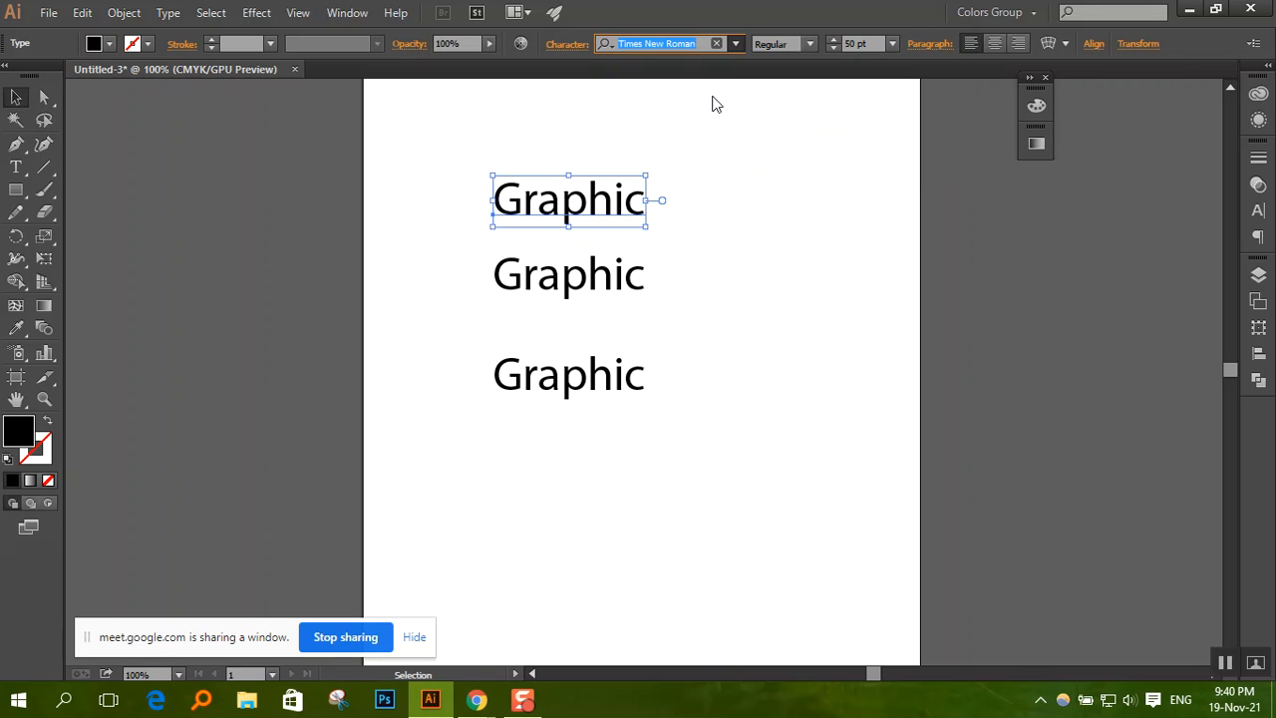
pyautogui.click(706, 203)
pyautogui.click(630, 219)
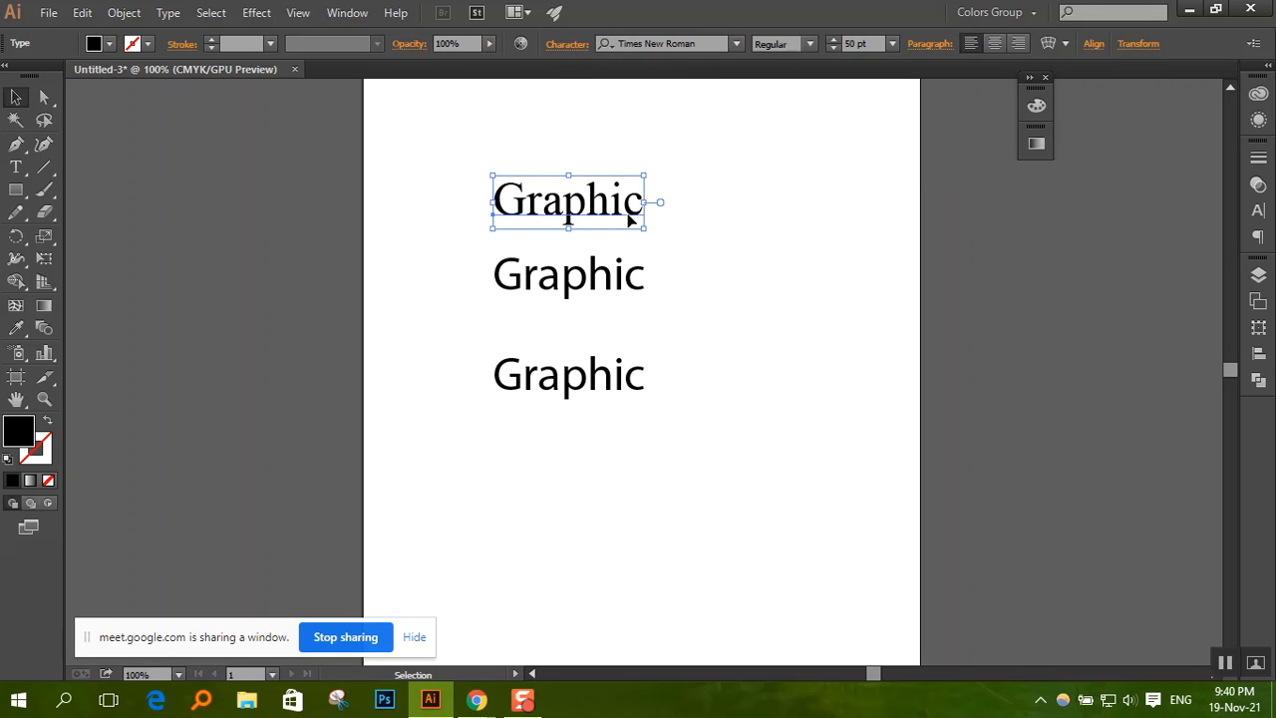
pyautogui.click(714, 265)
pyautogui.click(574, 209)
pyautogui.click(664, 220)
pyautogui.click(626, 209)
pyautogui.click(750, 253)
# - Change the middle Graphic text's font to Roboto
pyautogui.click(592, 276)
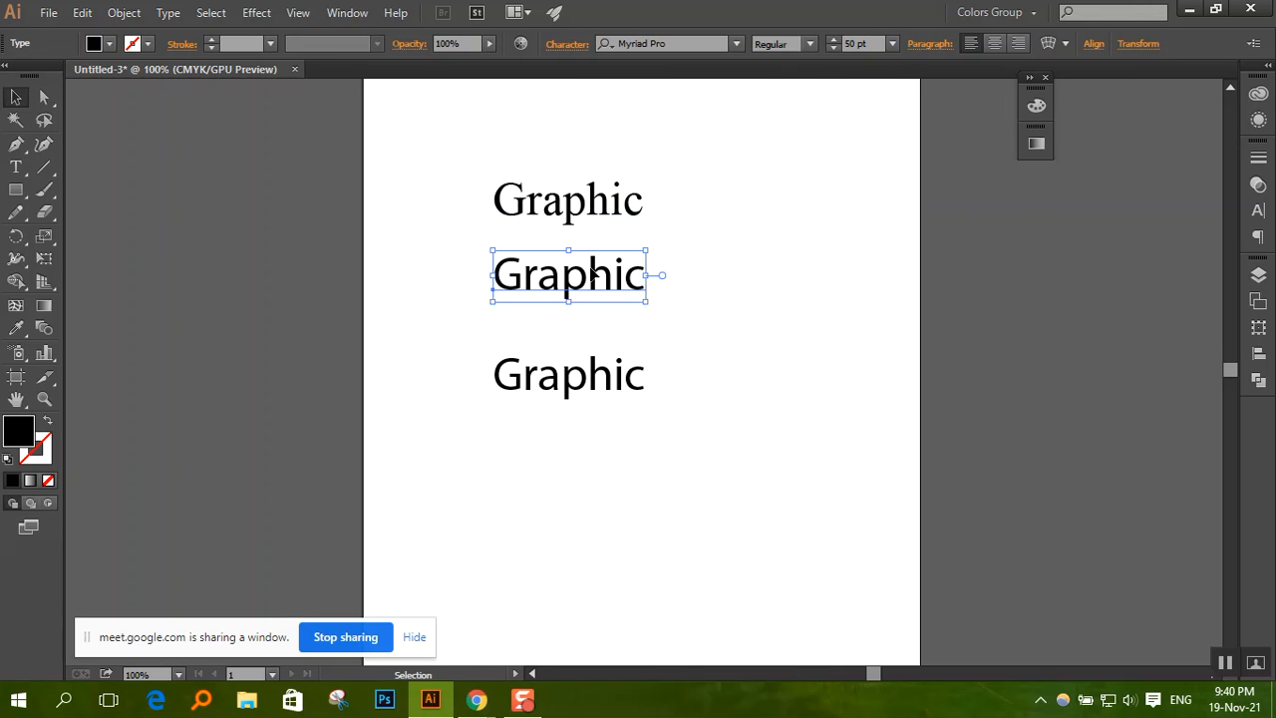
pyautogui.click(677, 44)
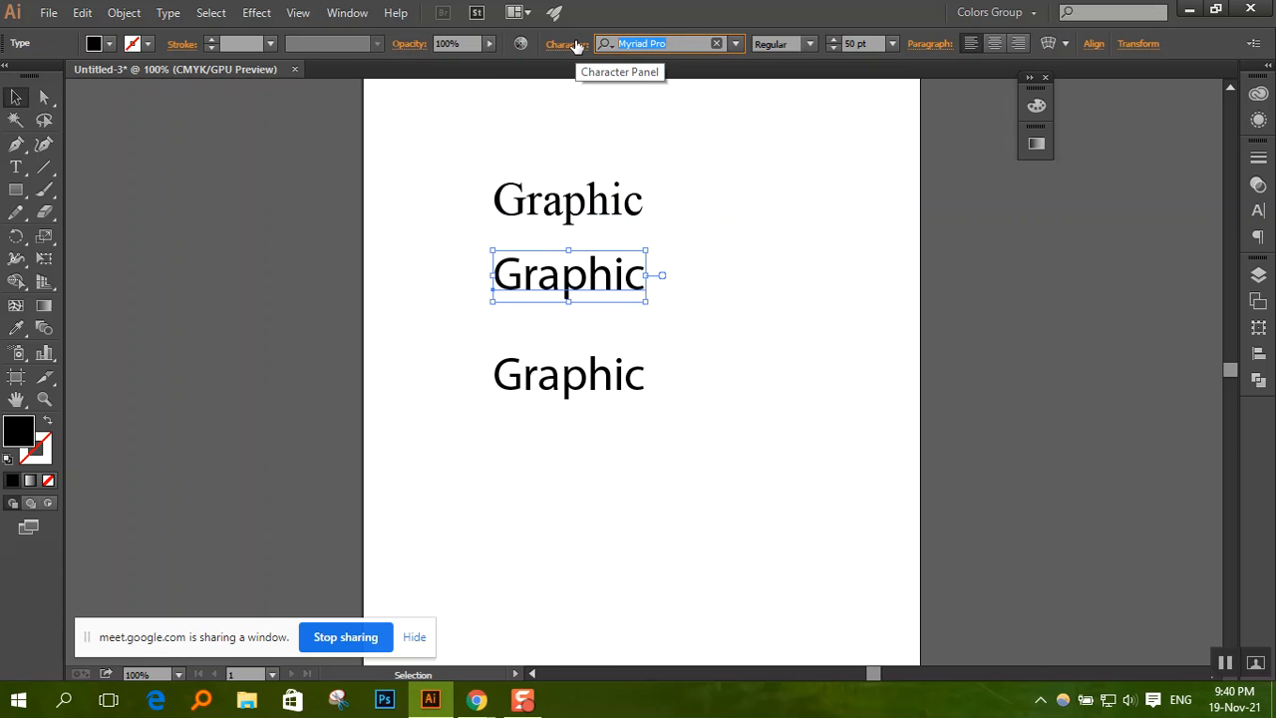
pyautogui.write('Robo')
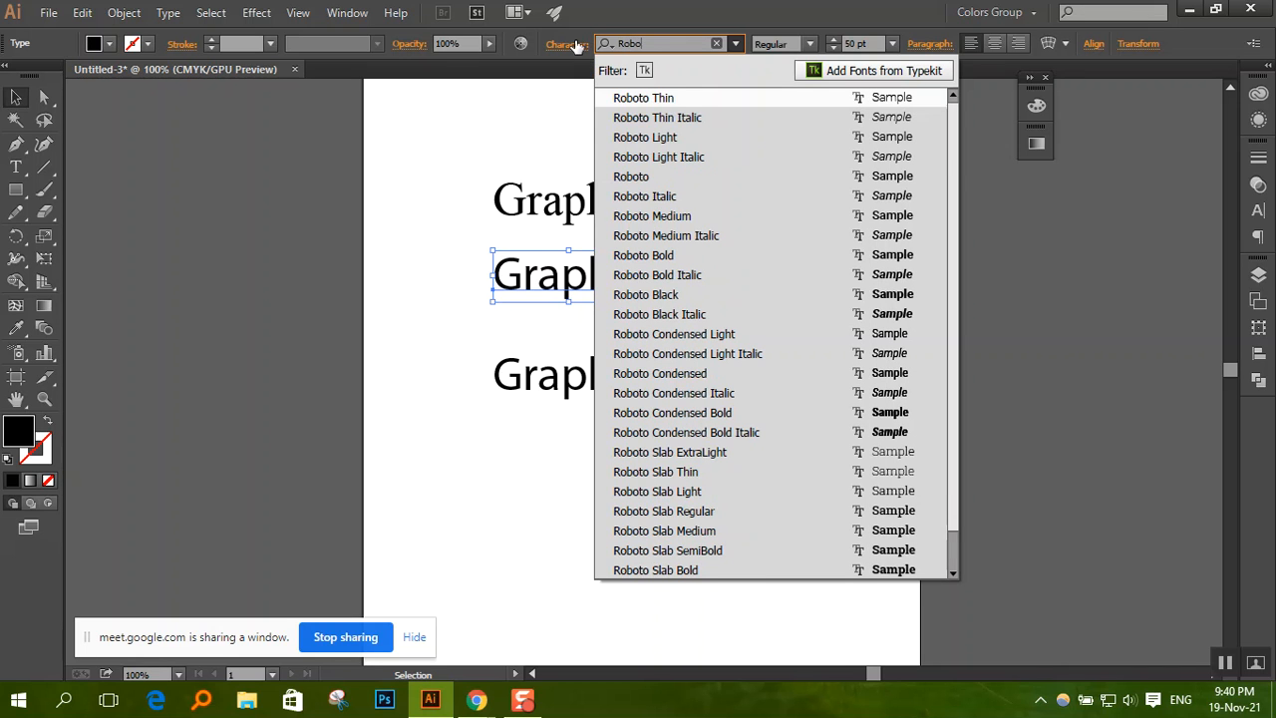
pyautogui.click(688, 176)
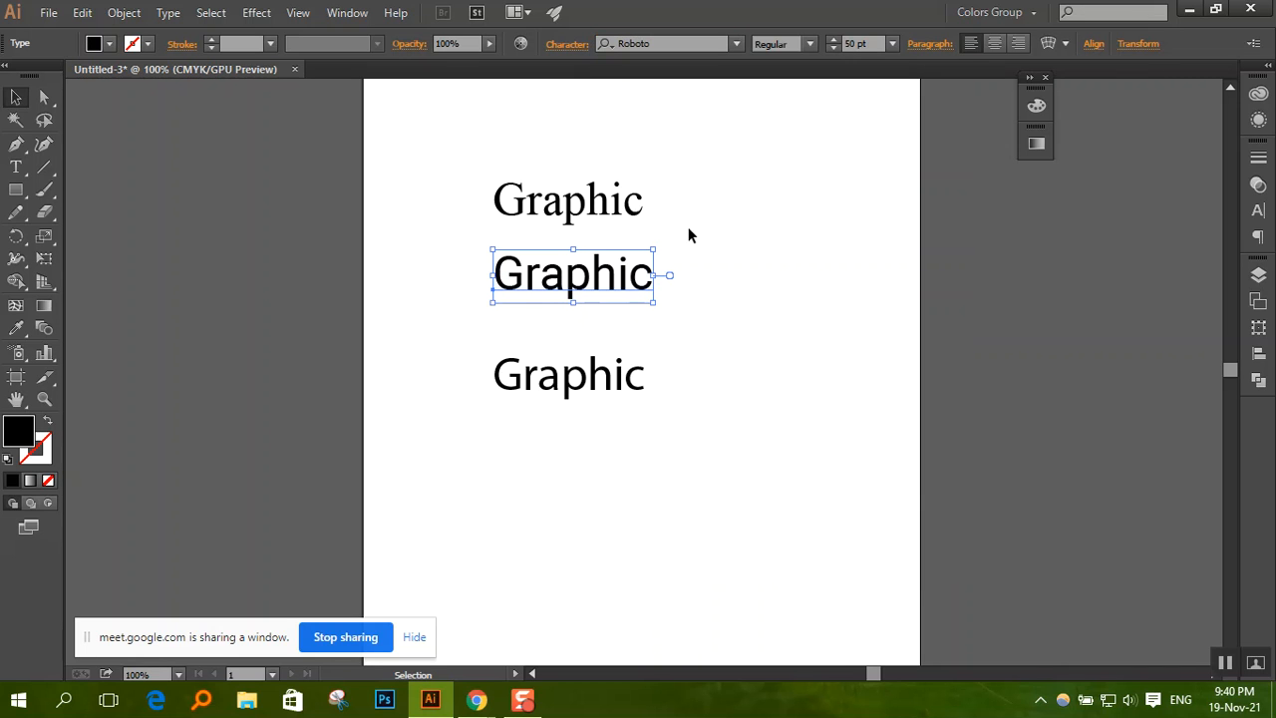
pyautogui.click(733, 289)
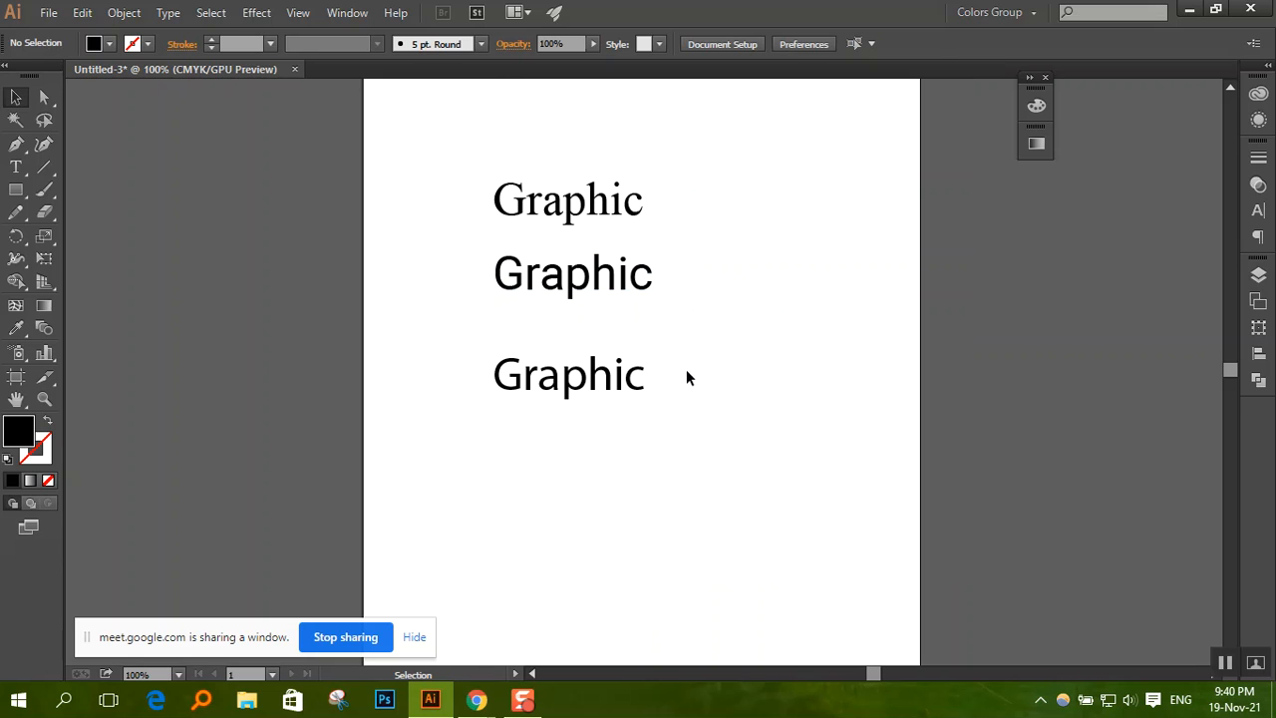
# - Change the bottom Graphic text's font to Monotype Corsiva
pyautogui.click(528, 377)
pyautogui.click(736, 42)
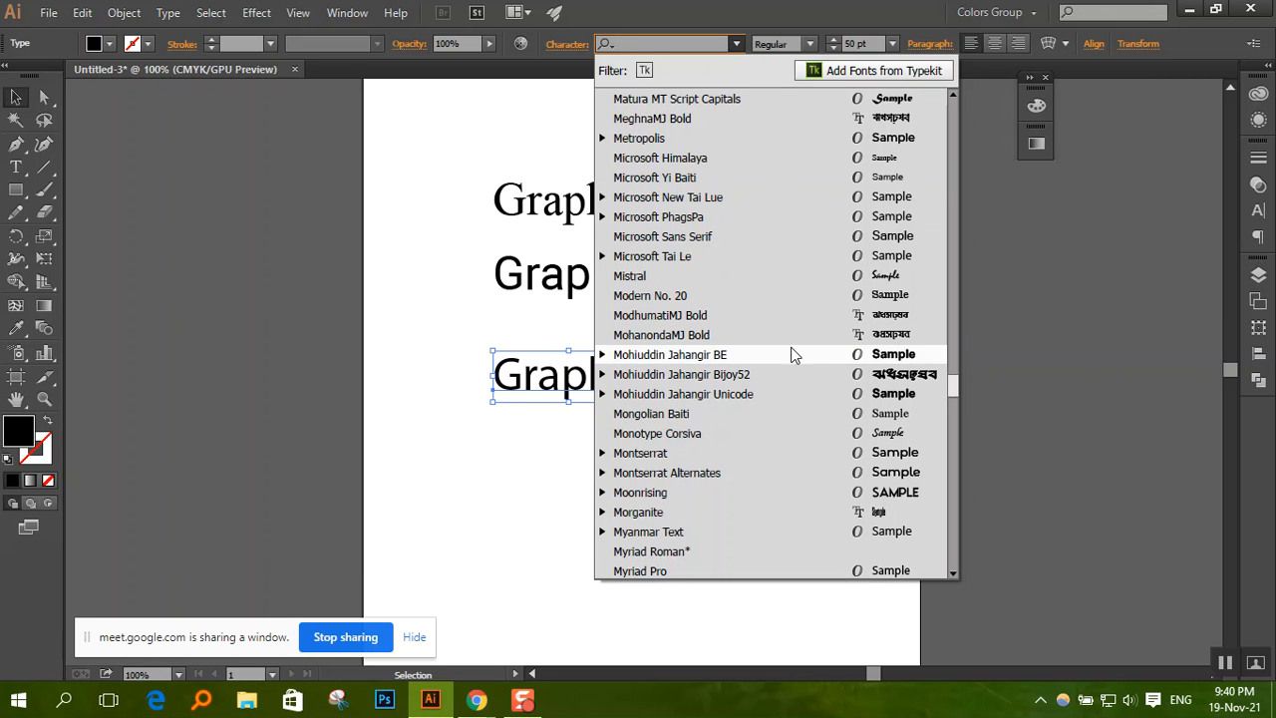
pyautogui.scroll(-3, 865, 200)
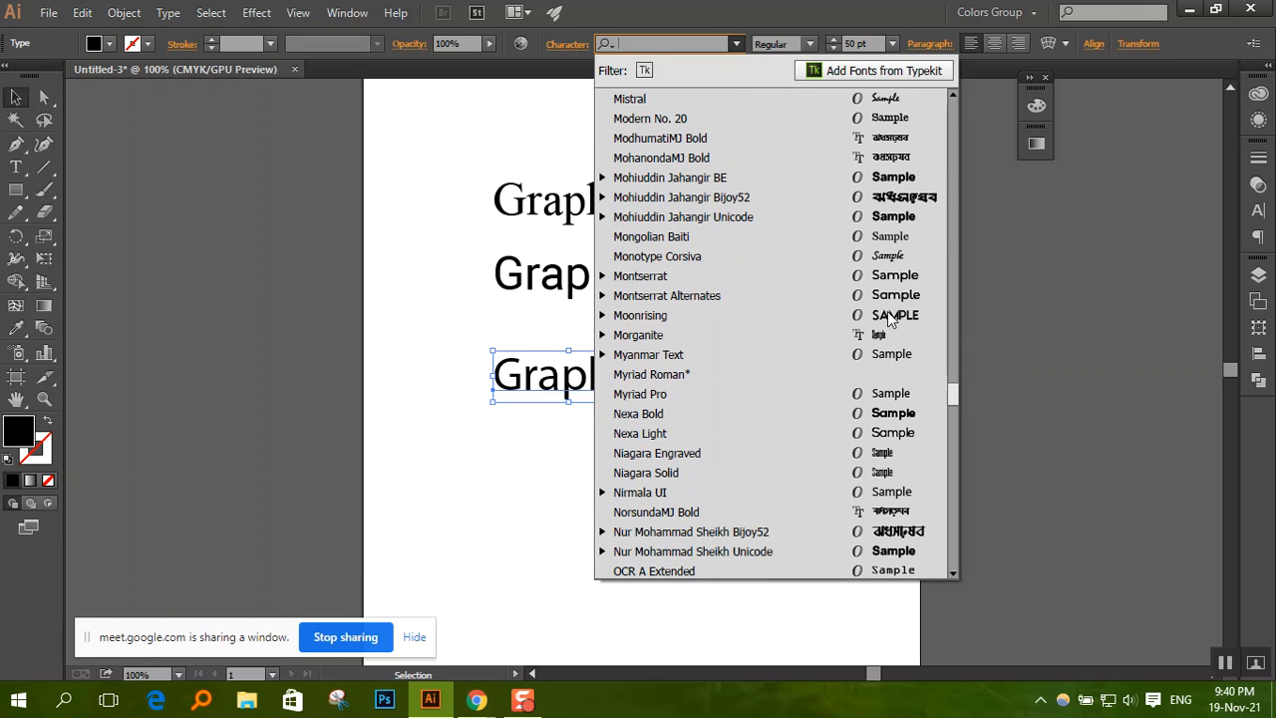
pyautogui.click(873, 259)
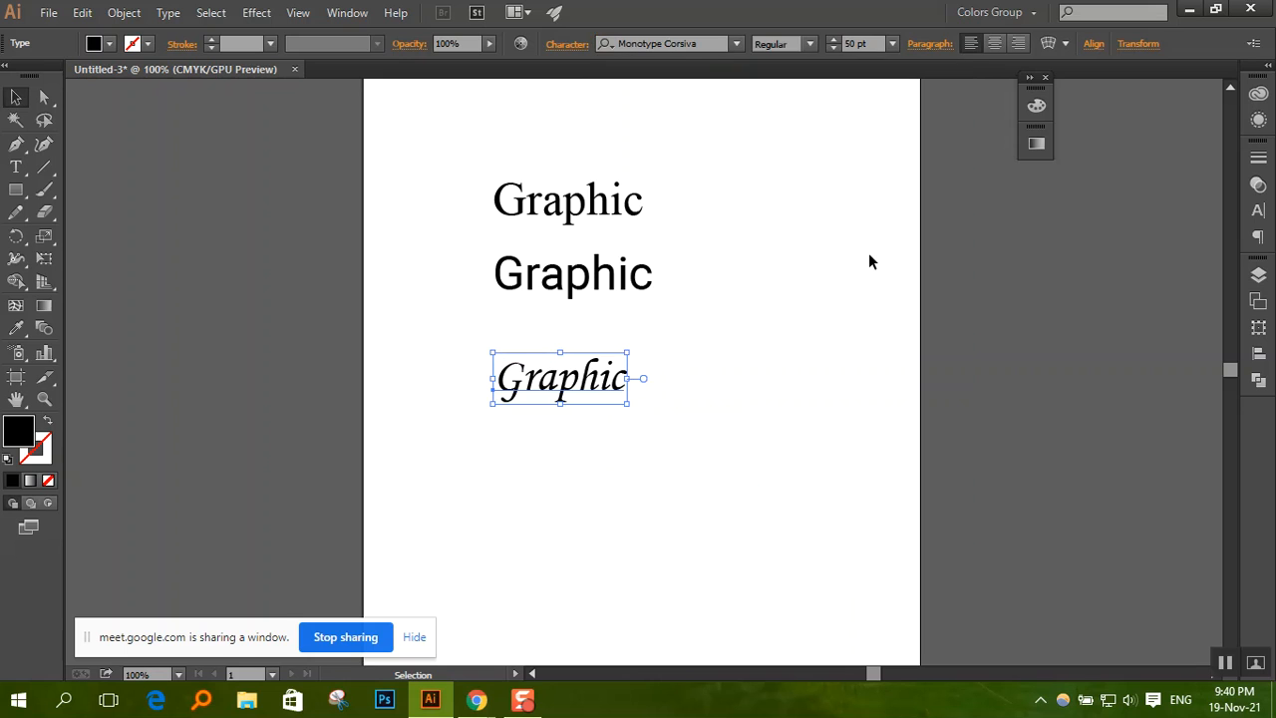
pyautogui.click(794, 392)
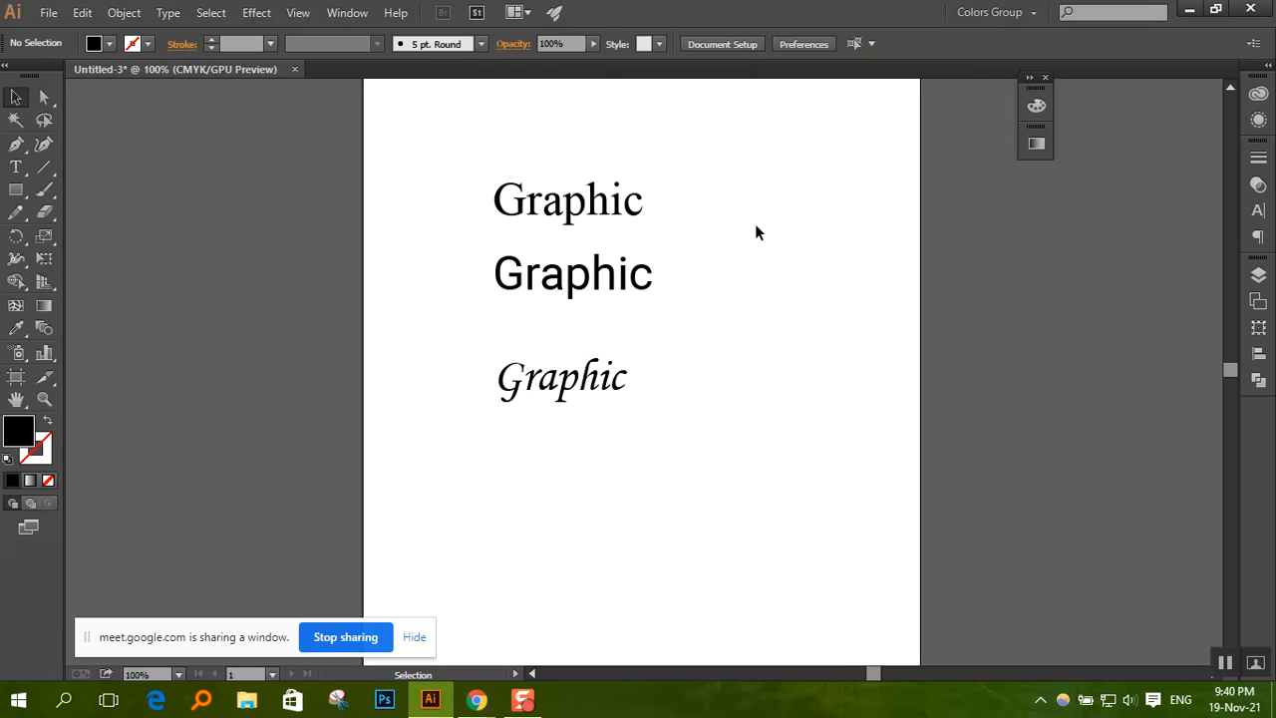
# - Zoom in to compare the letterforms of the three Graphic text lines
pyautogui.moveTo(663, 176); pyautogui.dragTo(389, 430)
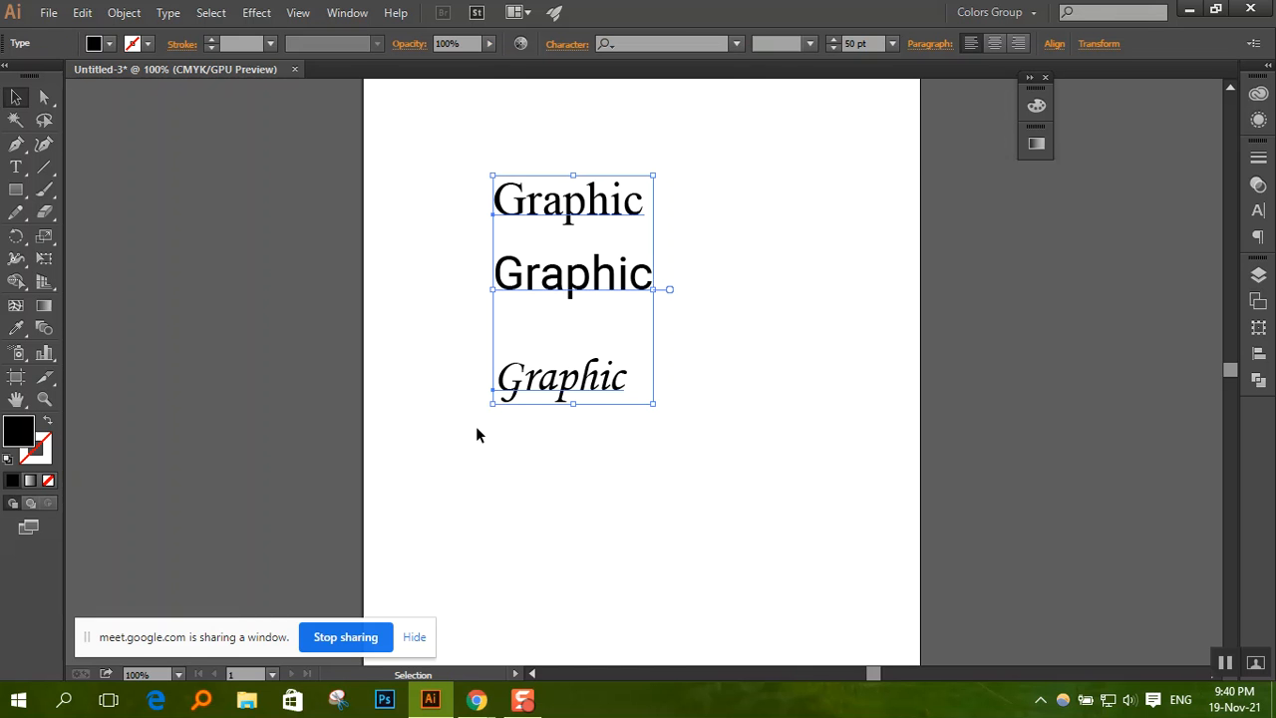
pyautogui.scroll(2, 530, 403)
pyautogui.scroll(3, 814, 421)
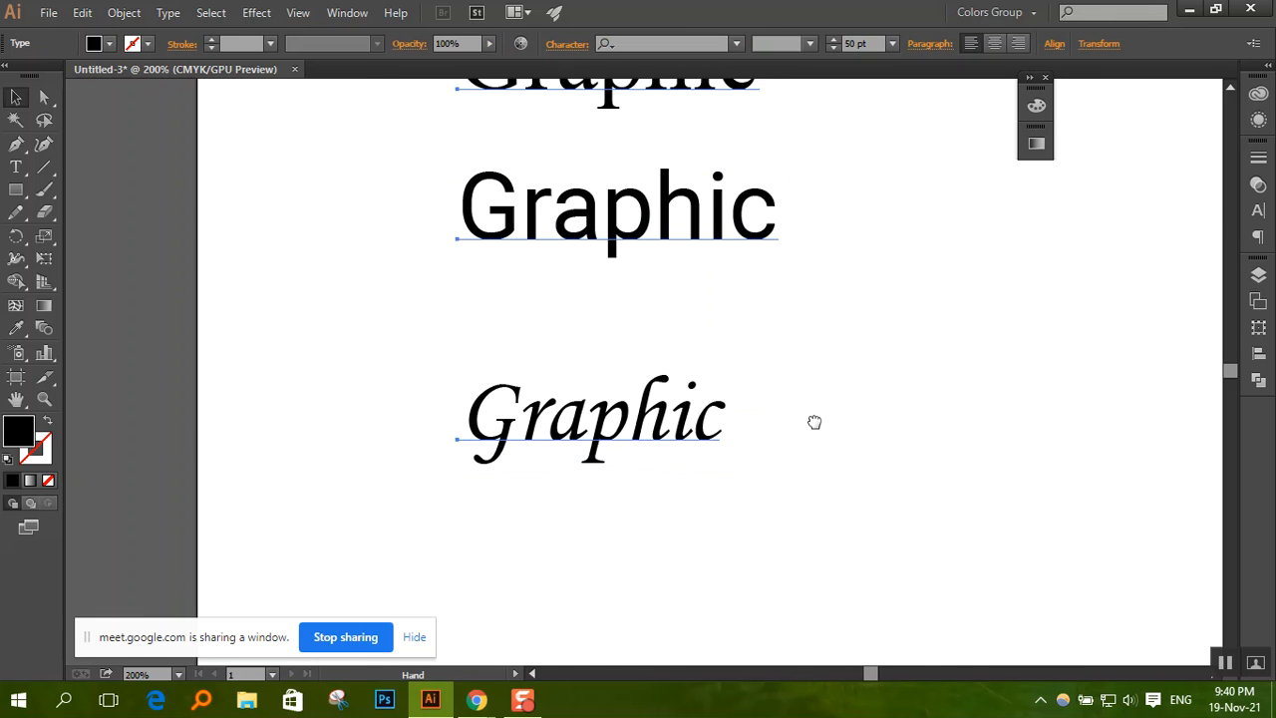
pyautogui.click(835, 389)
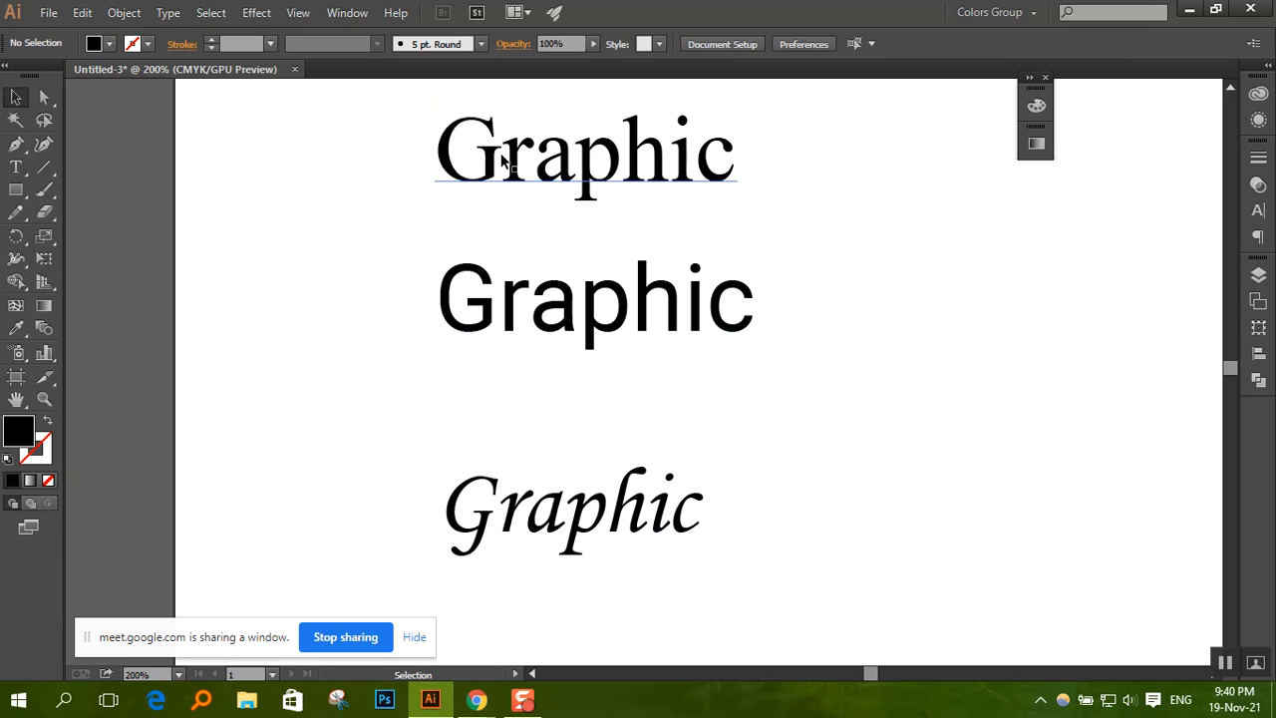
pyautogui.moveTo(640, 166); pyautogui.dragTo(628, 244)
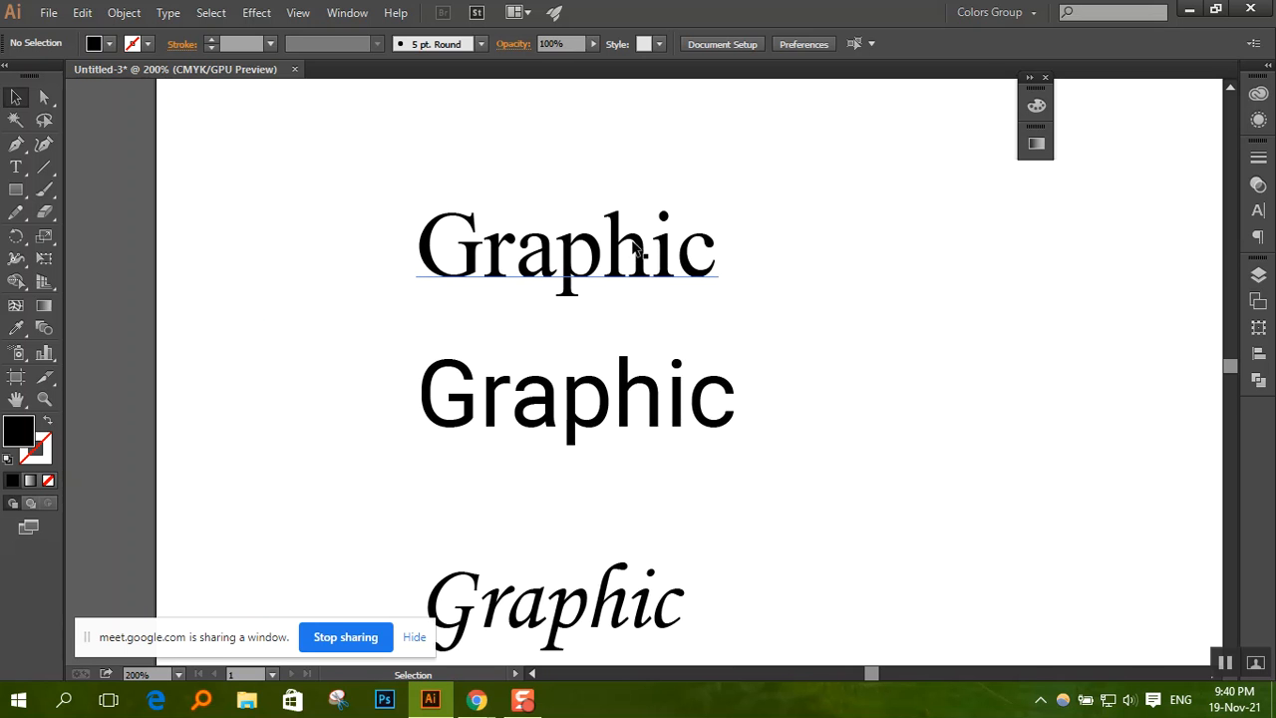
pyautogui.scroll(2, 627, 244)
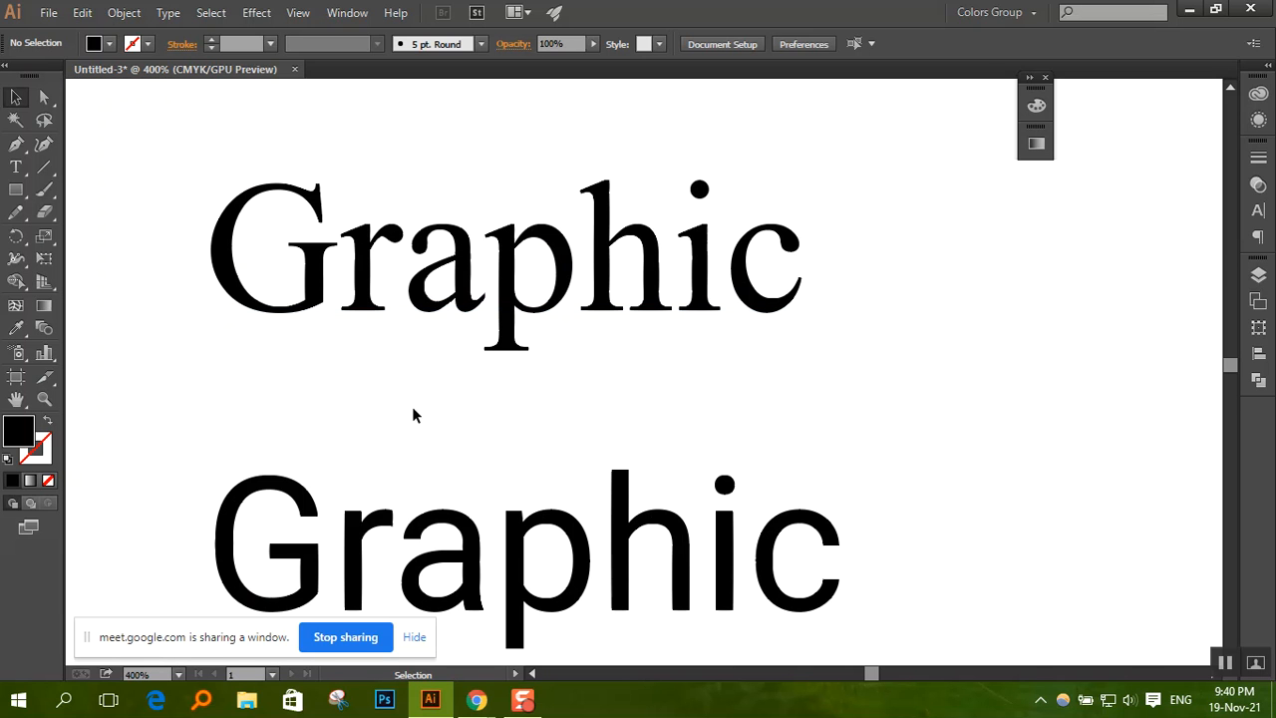
pyautogui.moveTo(411, 408); pyautogui.dragTo(449, 374)
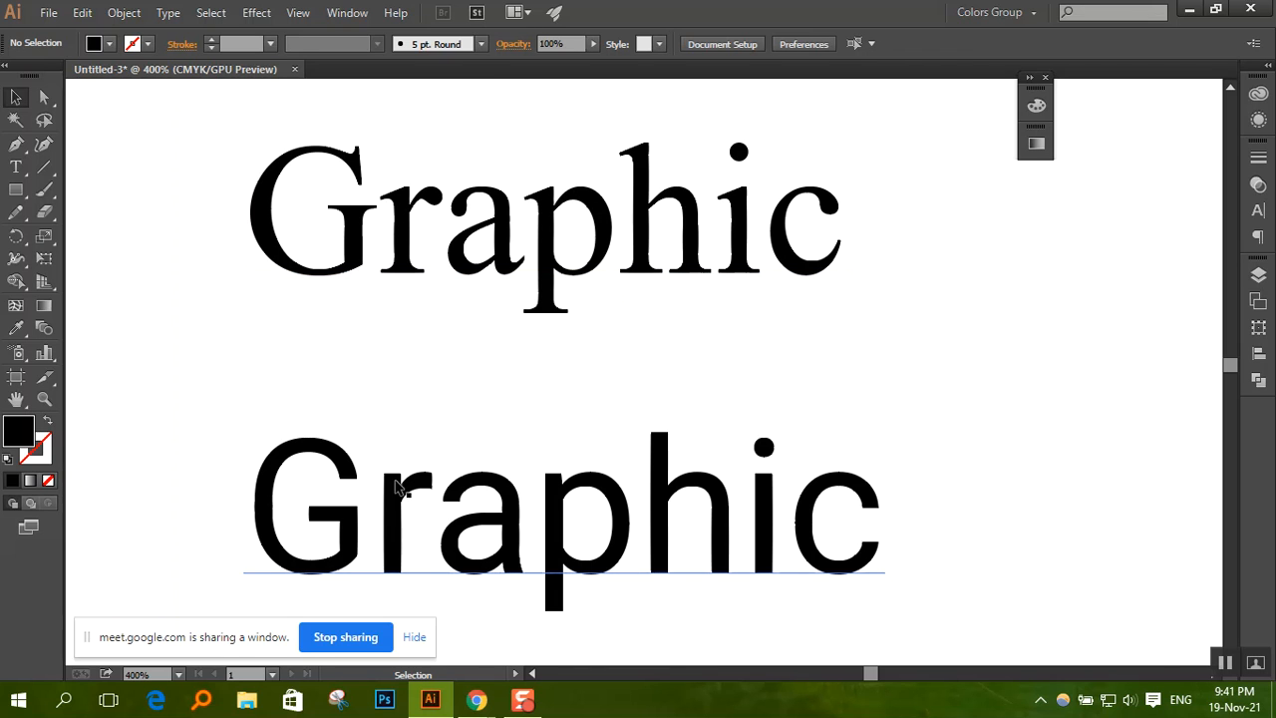
# - Open the Typography_Anatomy image from the Downloads folder as a new document by dragging it in
pyautogui.click(250, 701)
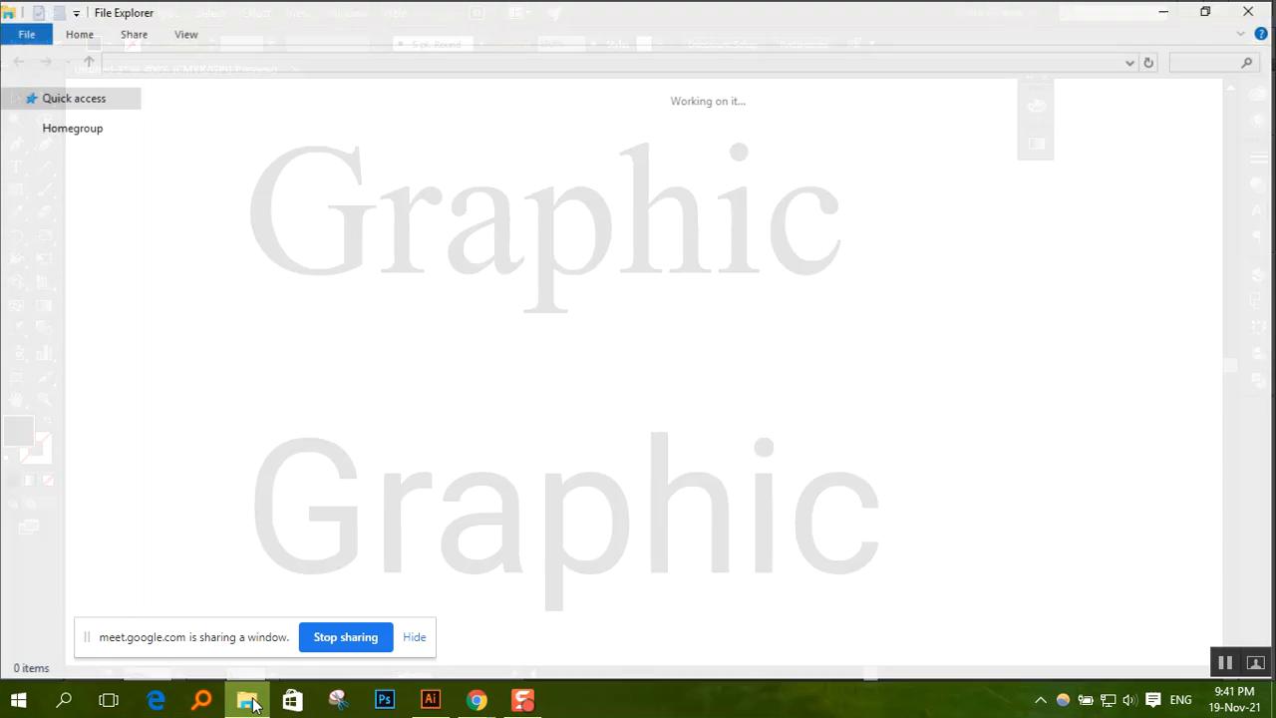
pyautogui.click(95, 143)
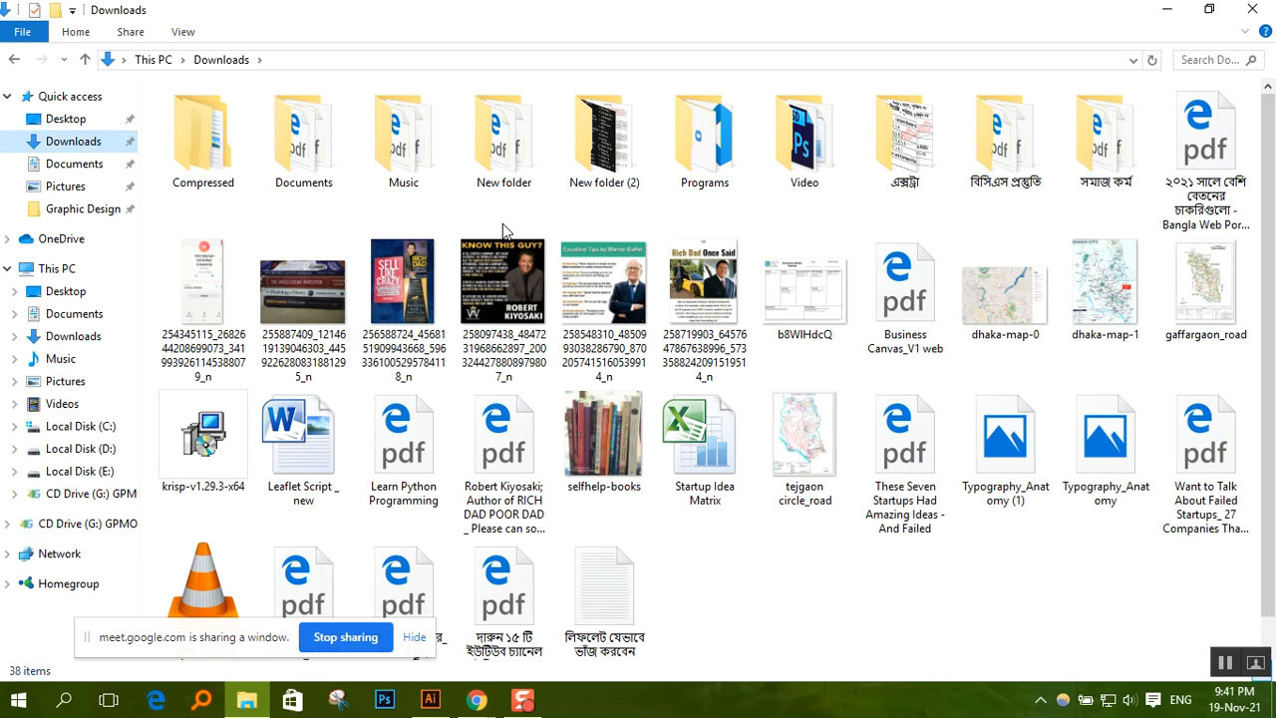
pyautogui.scroll(-1, 1273, 257)
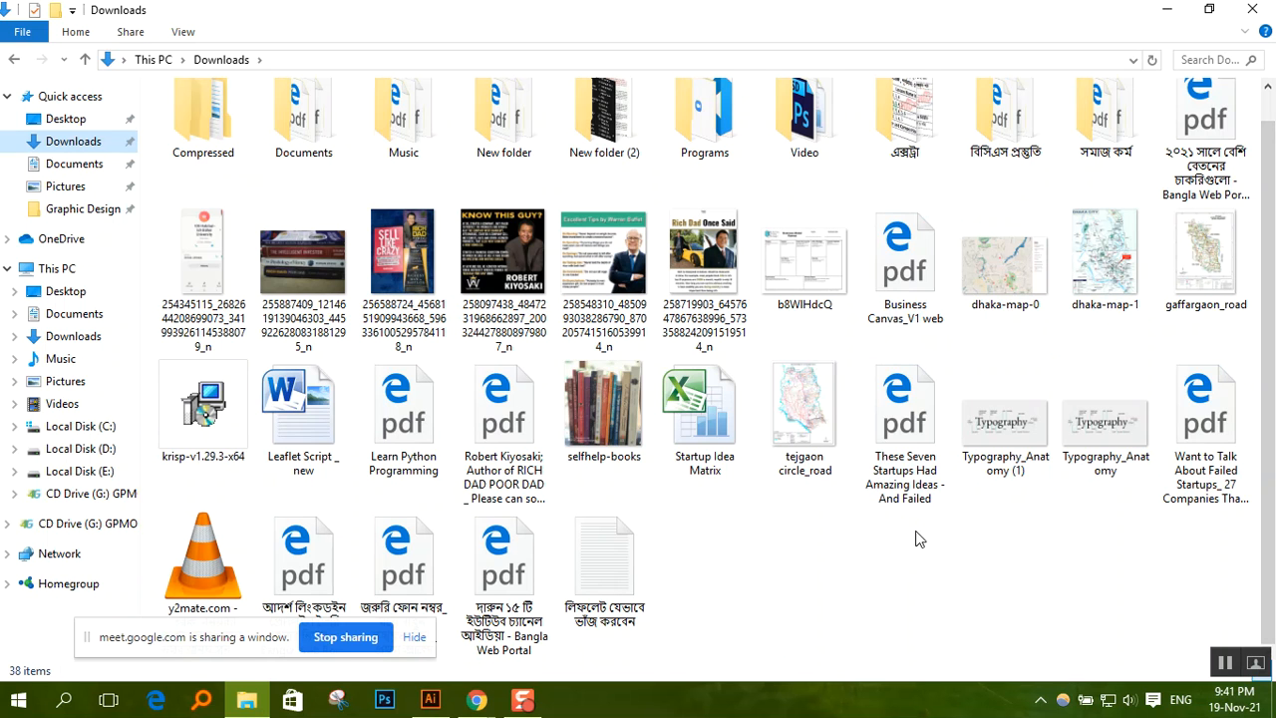
pyautogui.moveTo(997, 443); pyautogui.dragTo(672, 62)
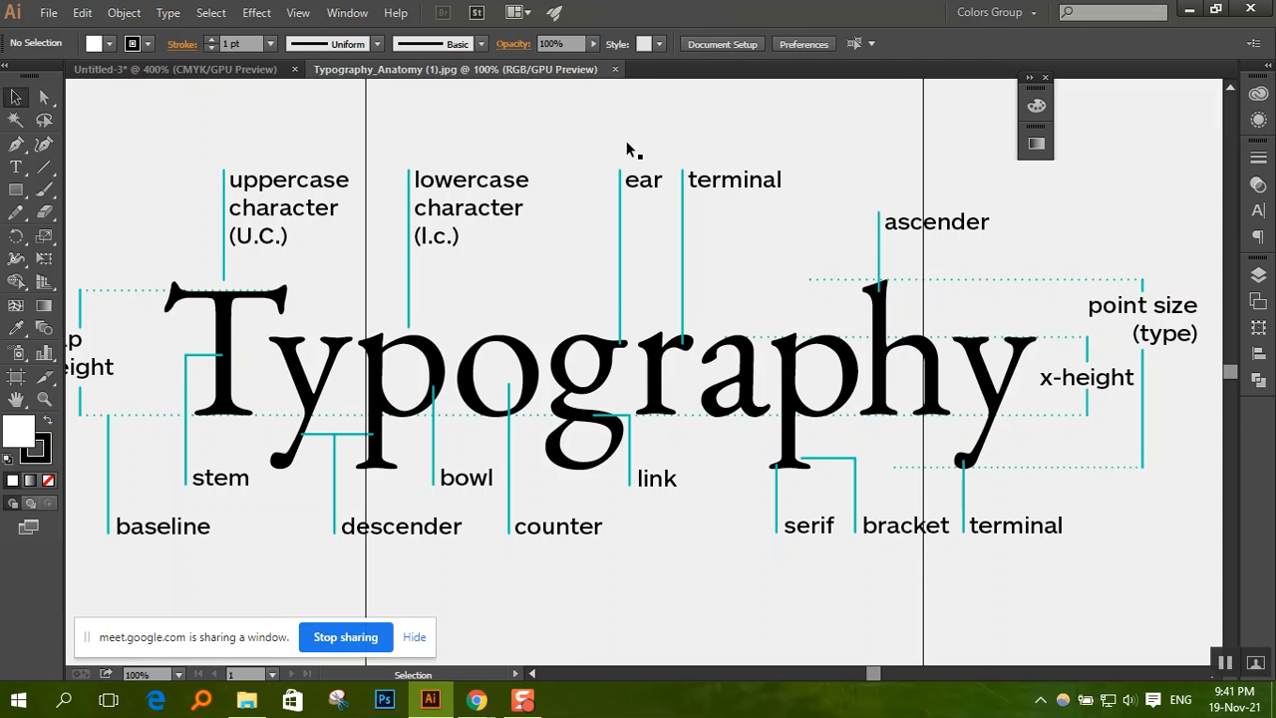
# - Examine the labelled parts of the typography anatomy diagram
pyautogui.moveTo(505, 279); pyautogui.dragTo(598, 249)
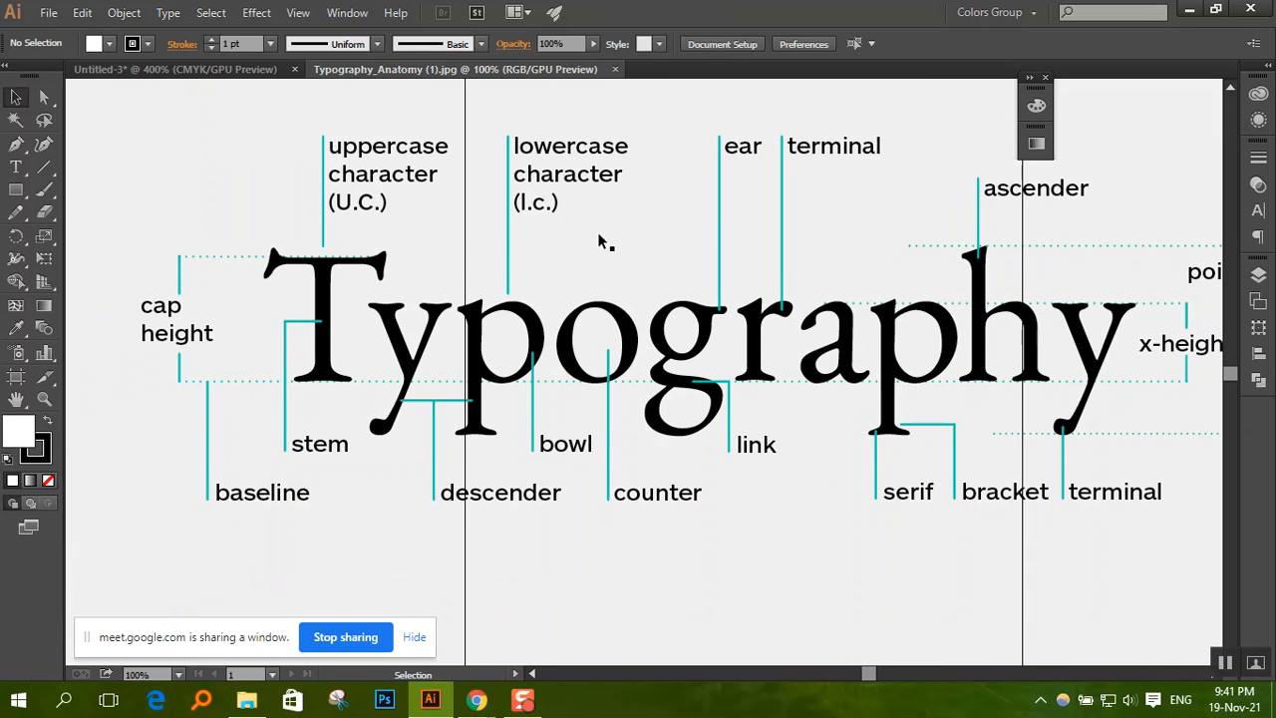
pyautogui.hotkey('ctrl', '-')
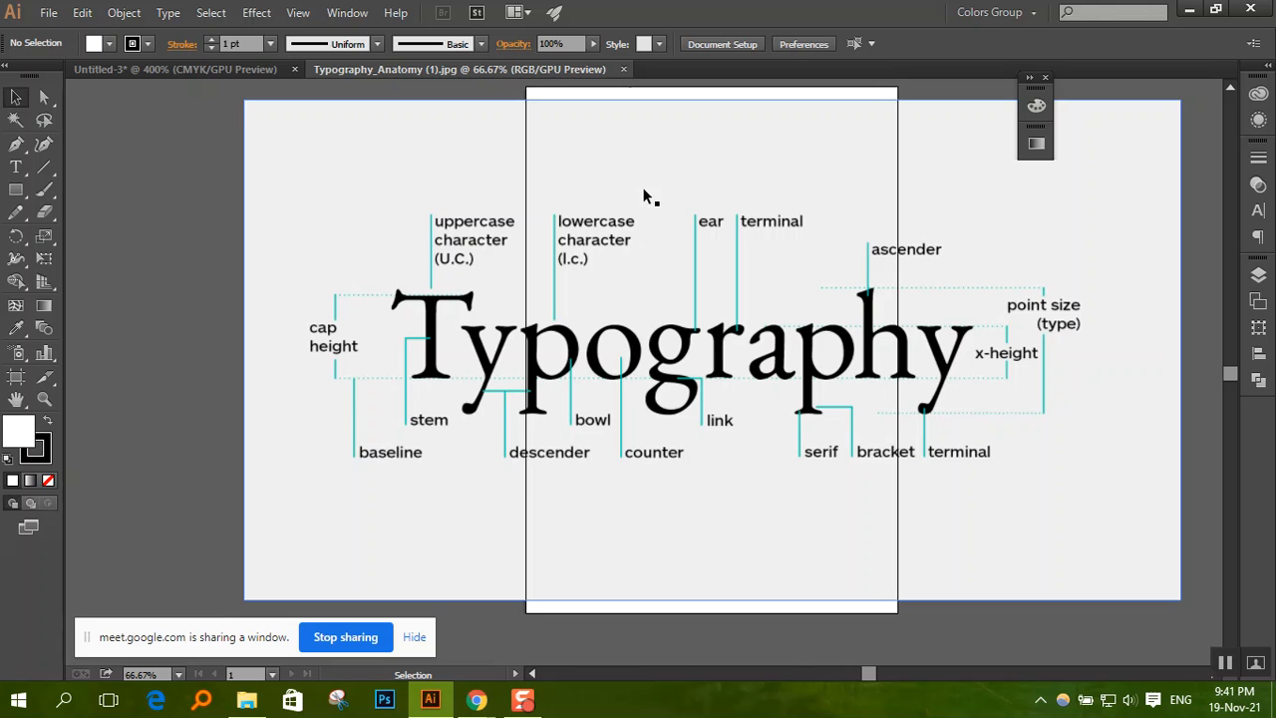
pyautogui.moveTo(589, 285); pyautogui.dragTo(535, 282)
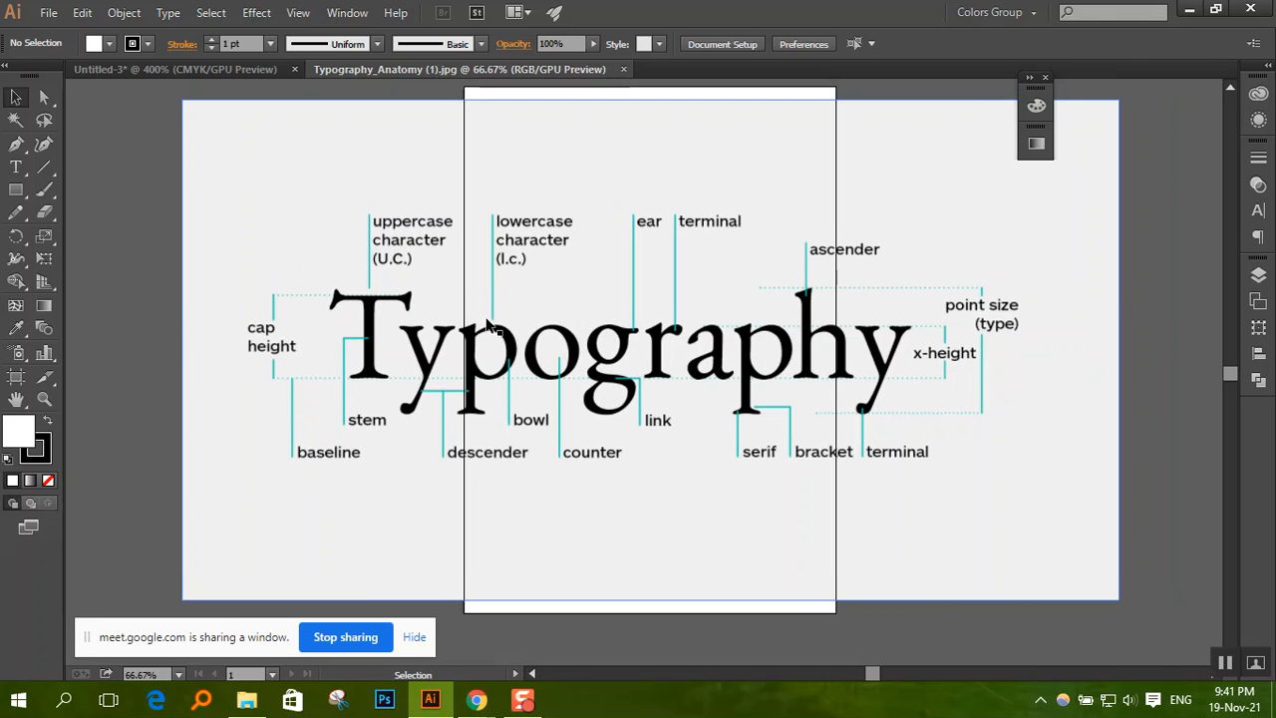
pyautogui.hotkey('ctrl', '+')
pyautogui.moveTo(469, 288); pyautogui.dragTo(523, 265)
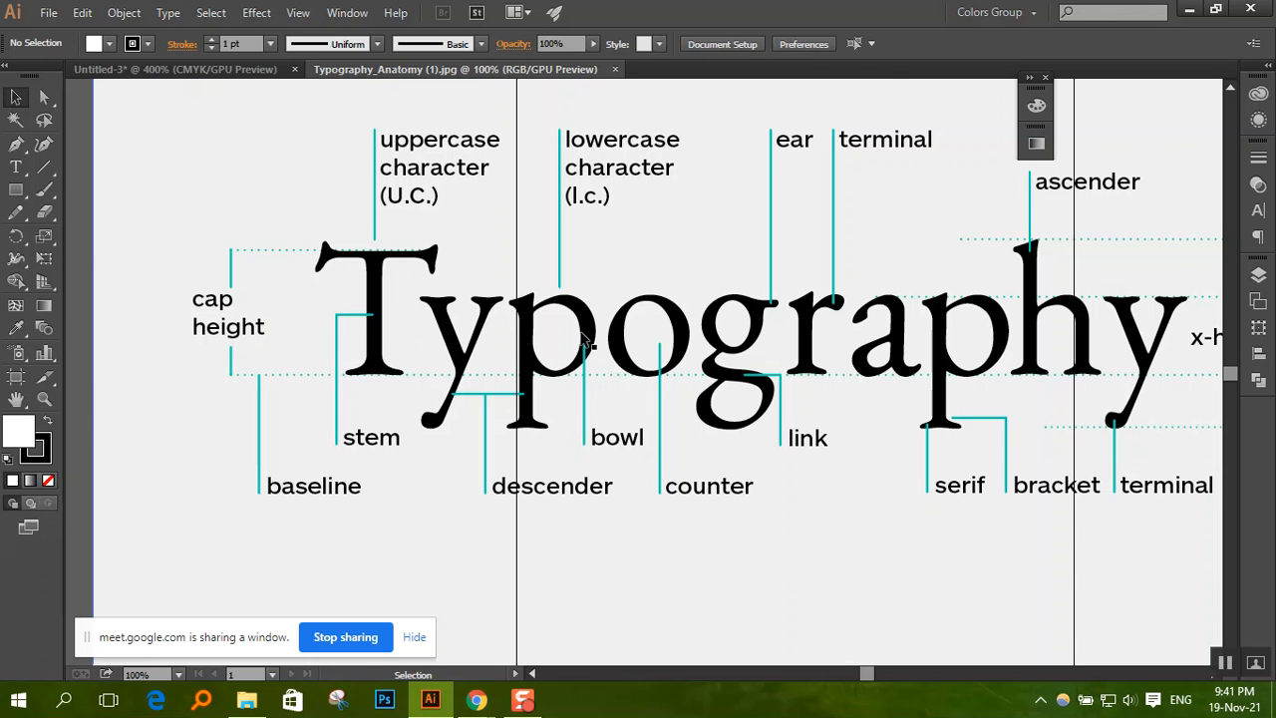
pyautogui.moveTo(797, 370); pyautogui.dragTo(763, 331)
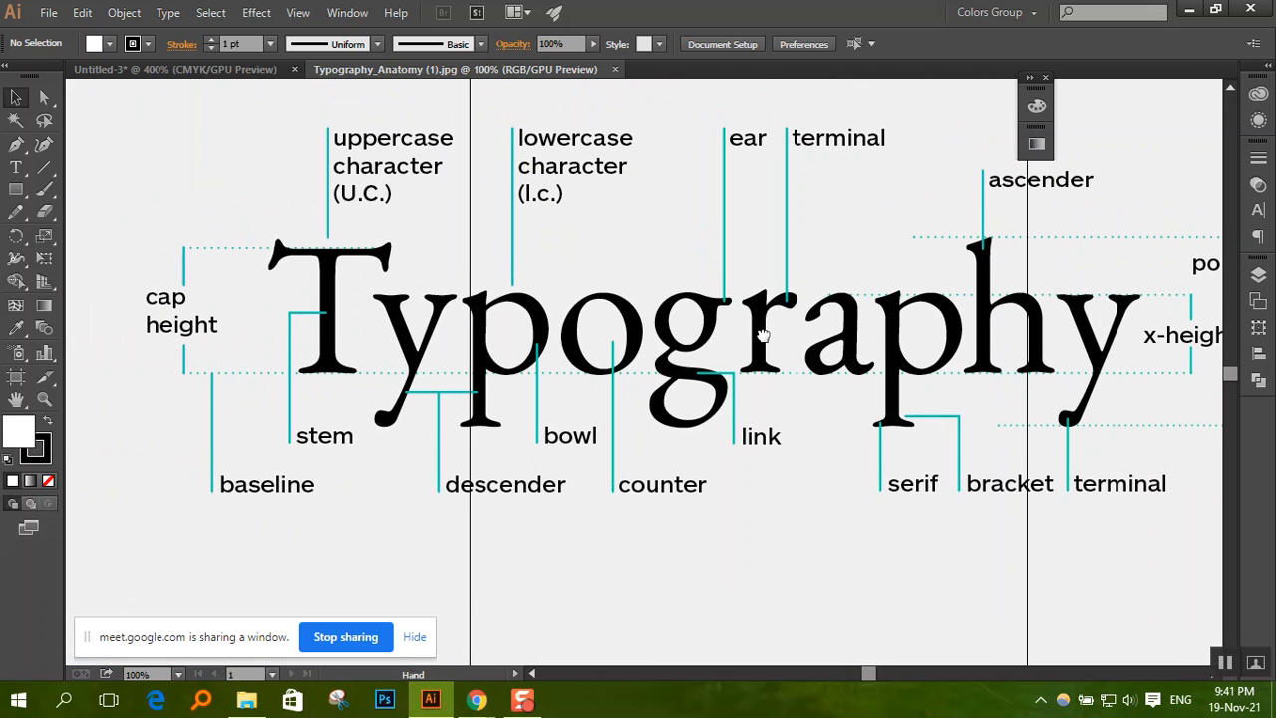
pyautogui.moveTo(595, 363); pyautogui.dragTo(957, 370)
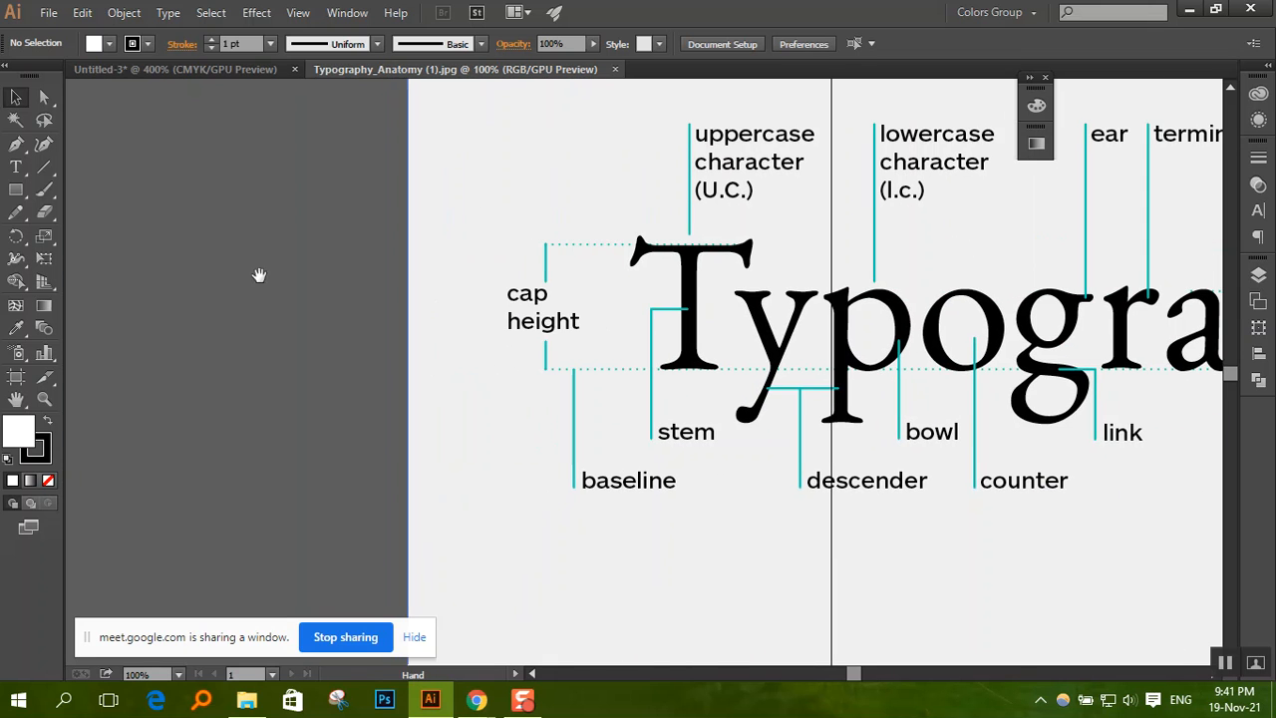
pyautogui.moveTo(659, 289); pyautogui.dragTo(354, 299)
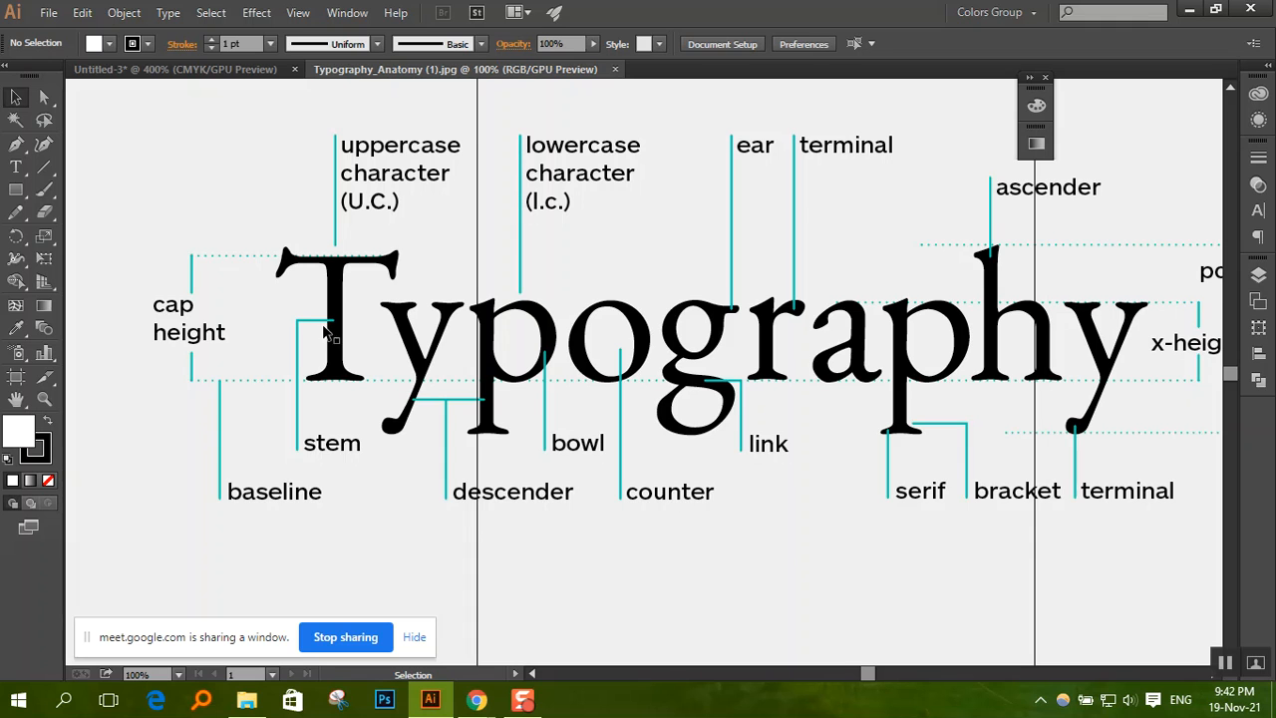
pyautogui.hscroll(2, 638, 361)
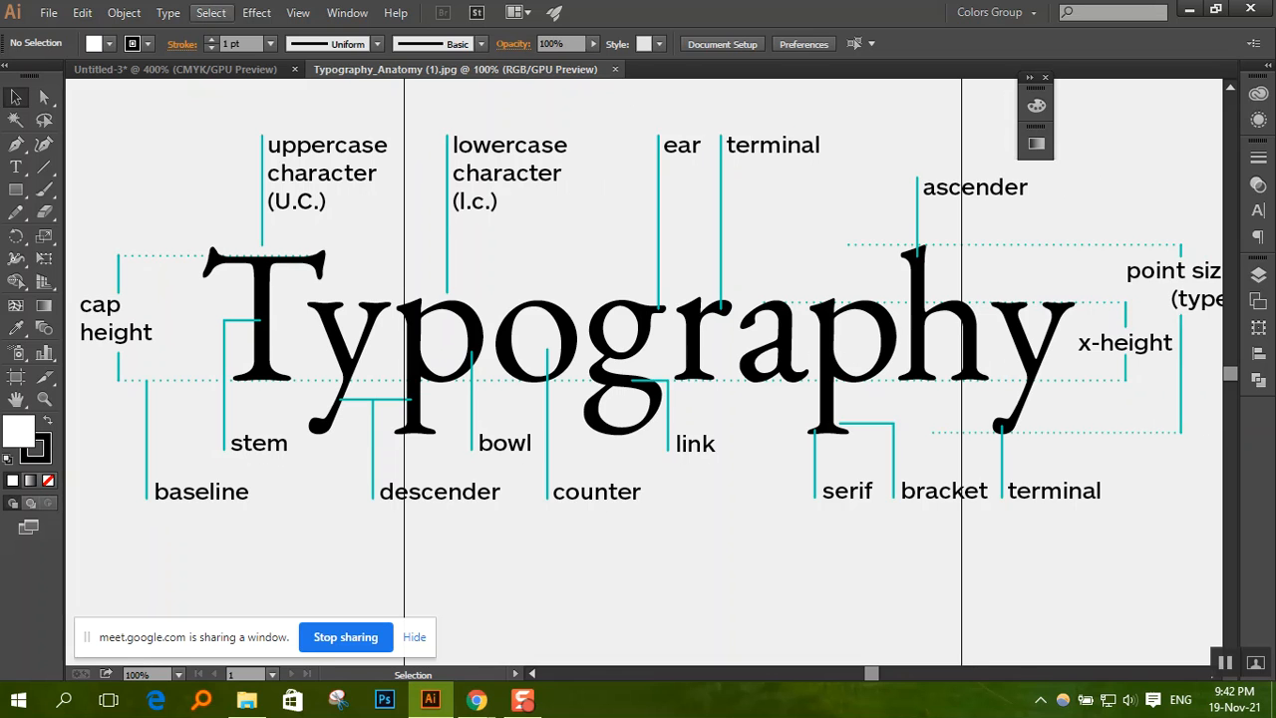
# - Return to the Graphic document and zoom in on the top serif Graphic text's letterforms
pyautogui.click(239, 70)
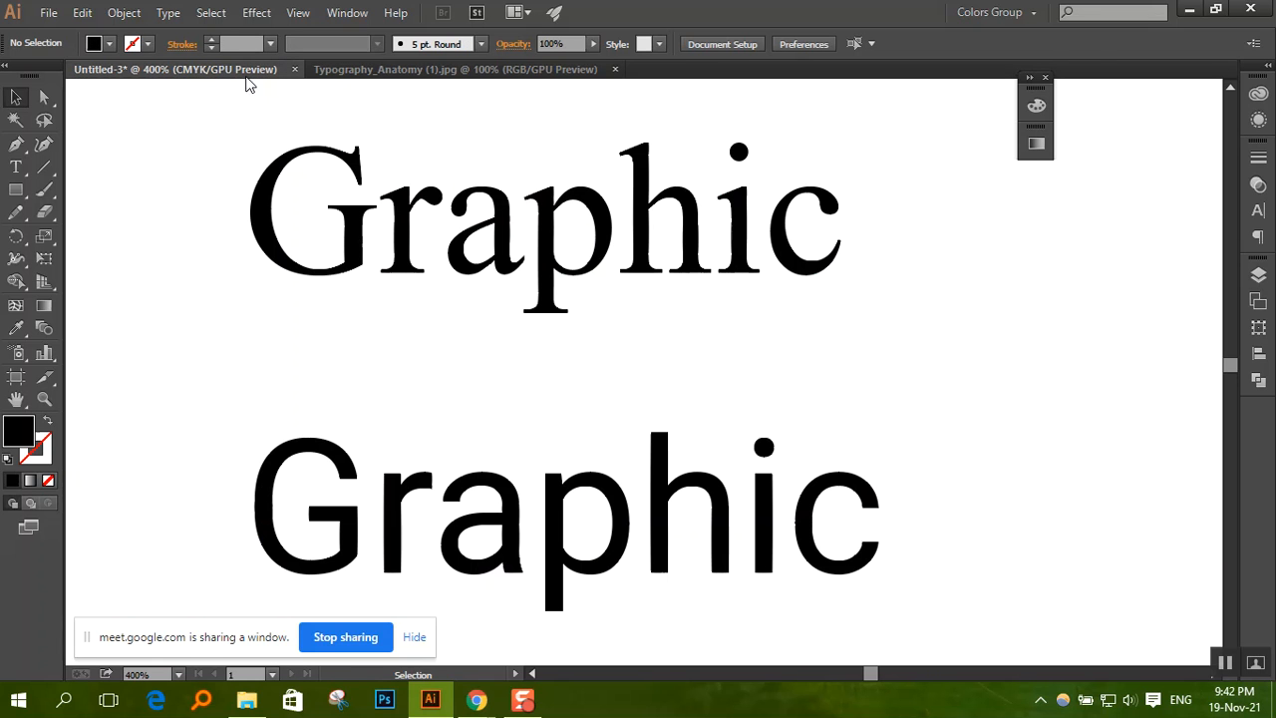
pyautogui.click(344, 281)
pyautogui.press('space')
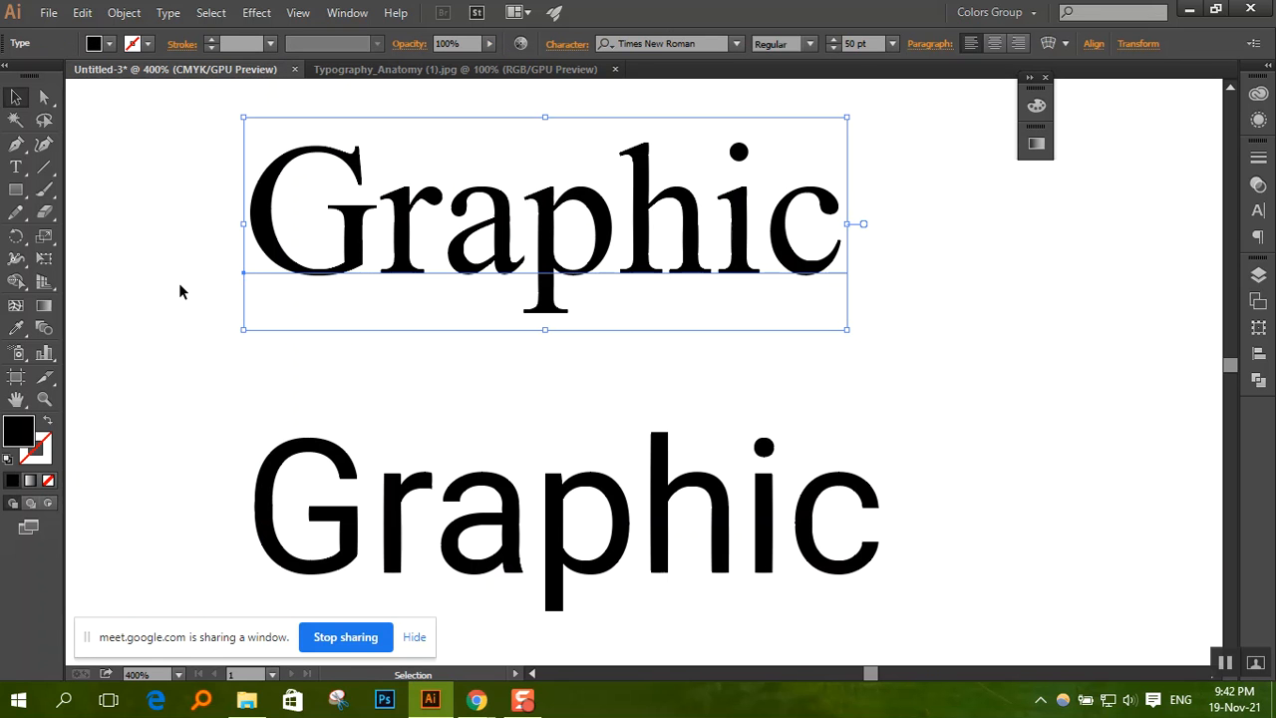
pyautogui.press('ctrl')
pyautogui.hotkey('ctrl', '-')
pyautogui.press('space')
pyautogui.moveTo(426, 355); pyautogui.dragTo(429, 368)
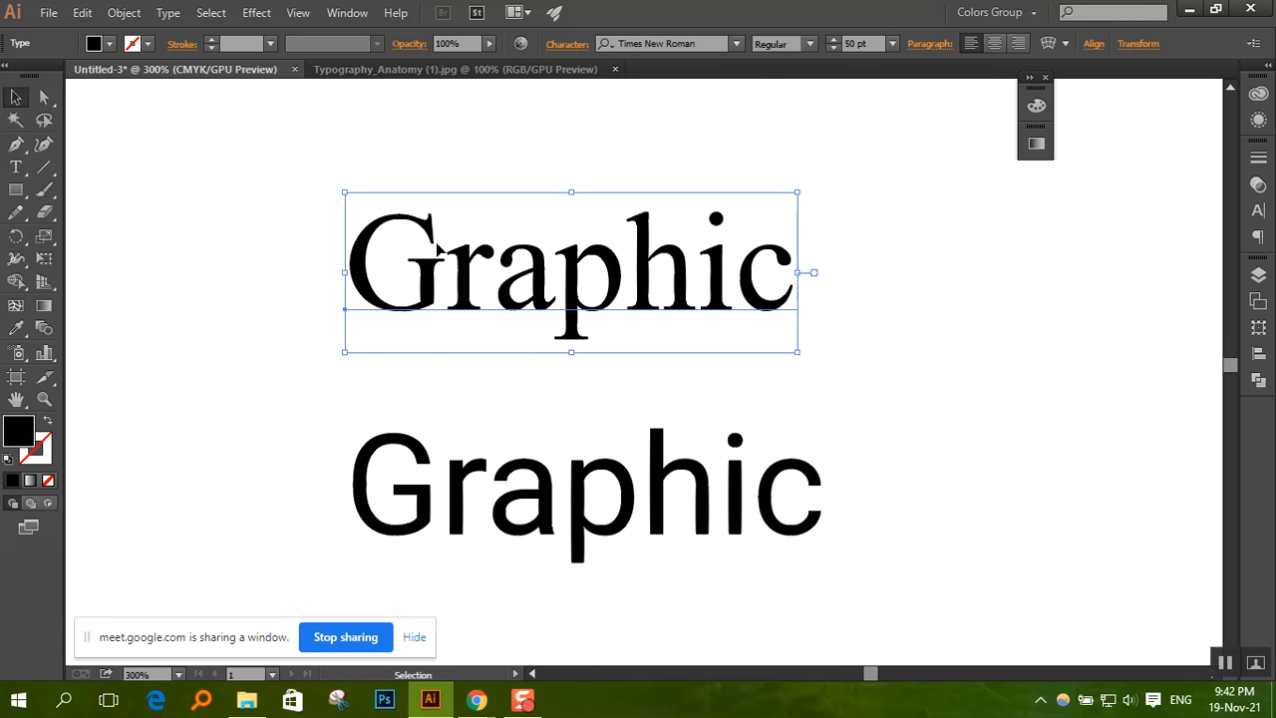
pyautogui.press('space')
pyautogui.moveTo(422, 352); pyautogui.dragTo(428, 239)
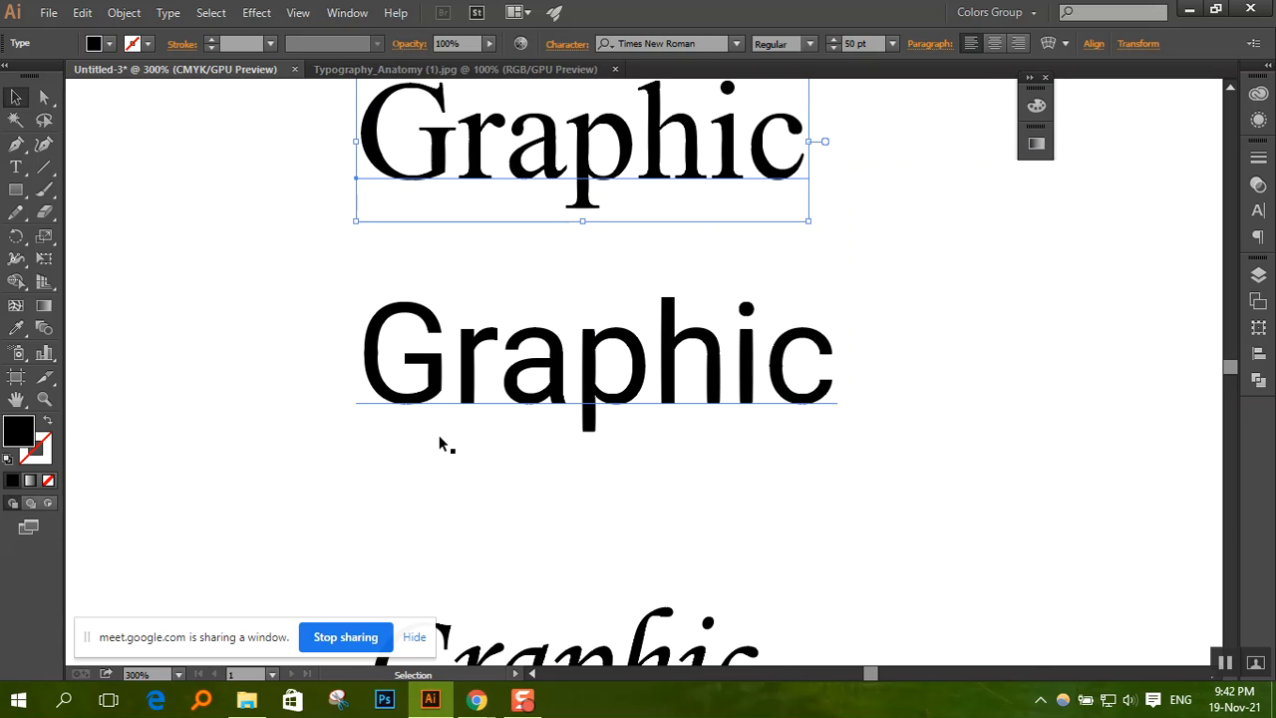
pyautogui.press('space')
pyautogui.moveTo(436, 452); pyautogui.dragTo(442, 398)
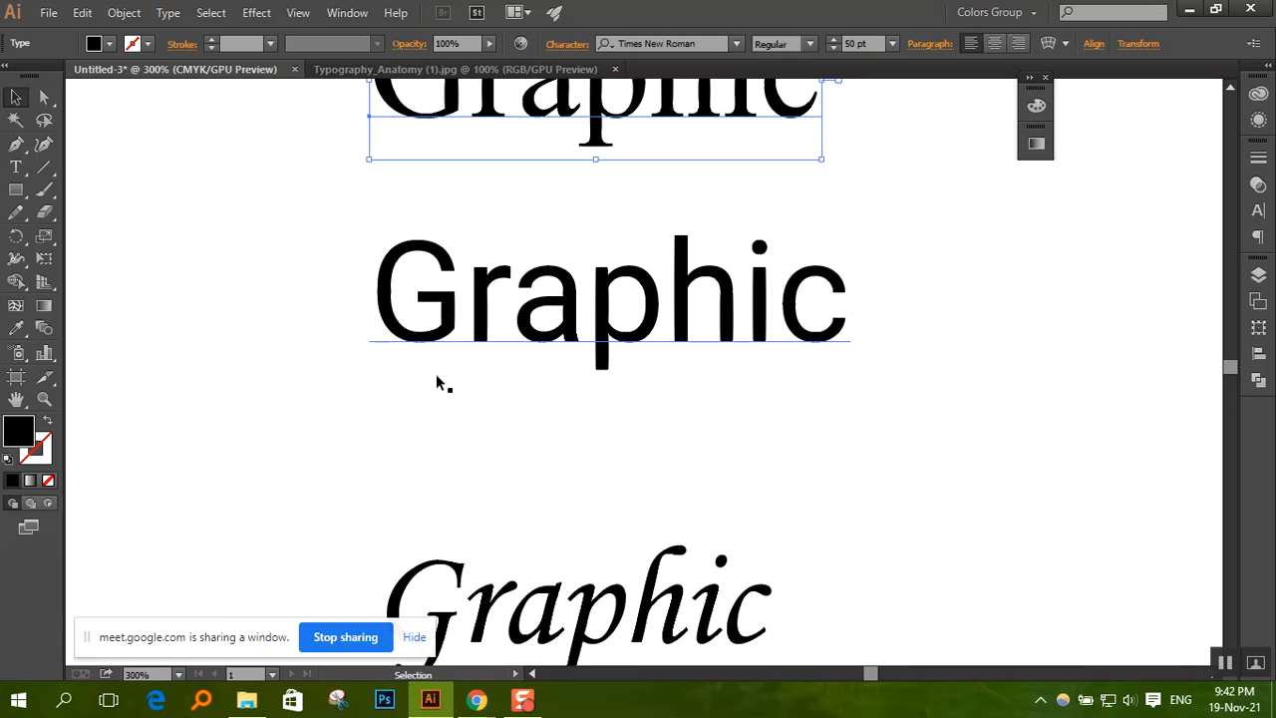
pyautogui.press('space')
pyautogui.moveTo(462, 363); pyautogui.dragTo(463, 388)
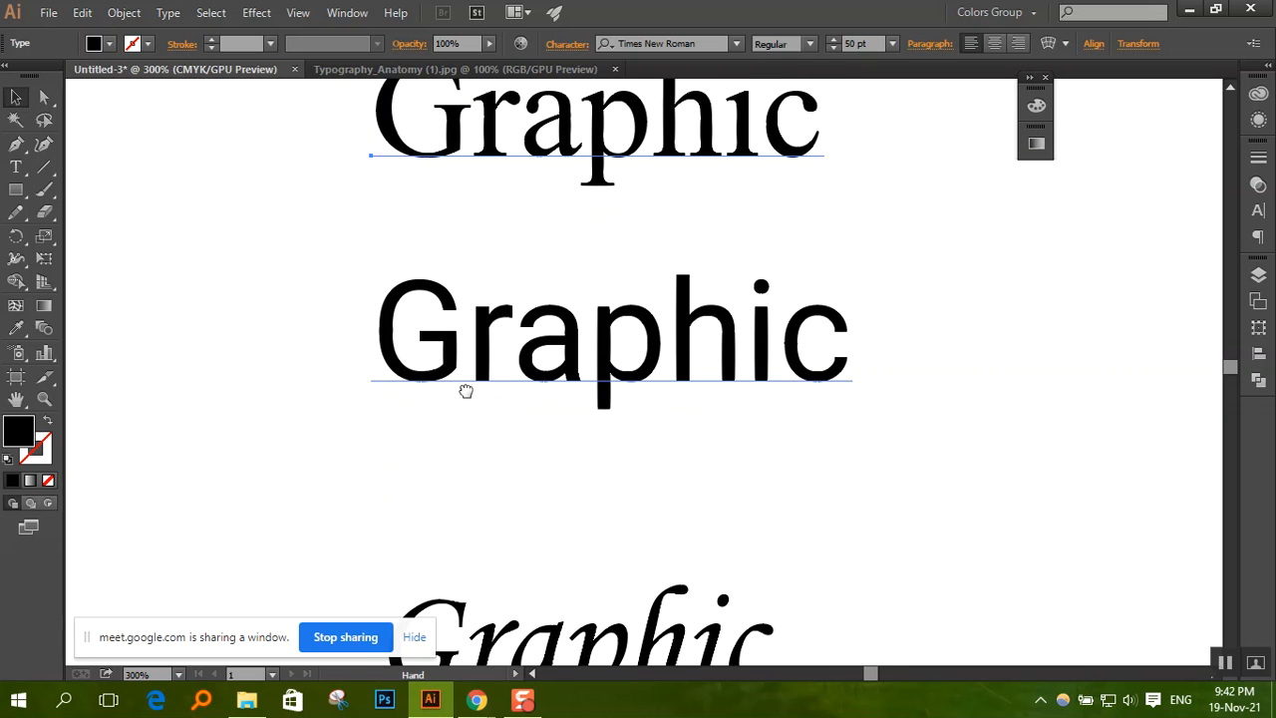
pyautogui.scroll(2, 462, 239)
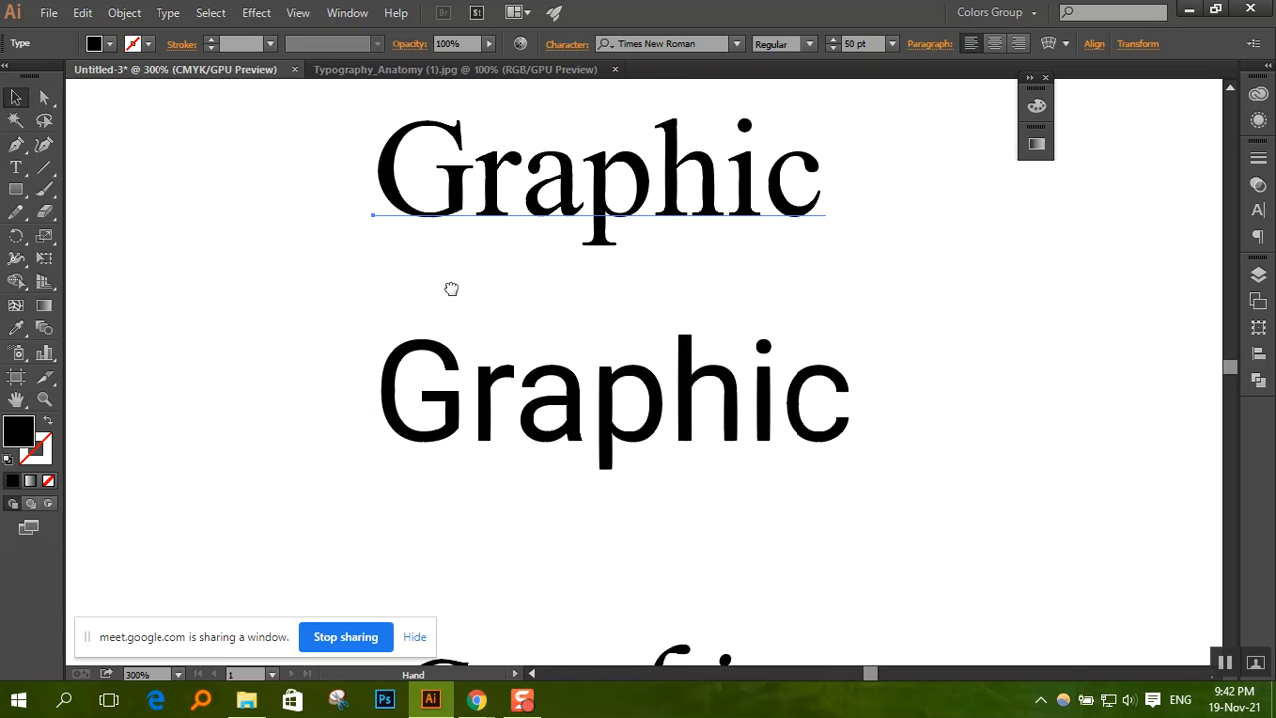
pyautogui.scroll(1, 458, 211)
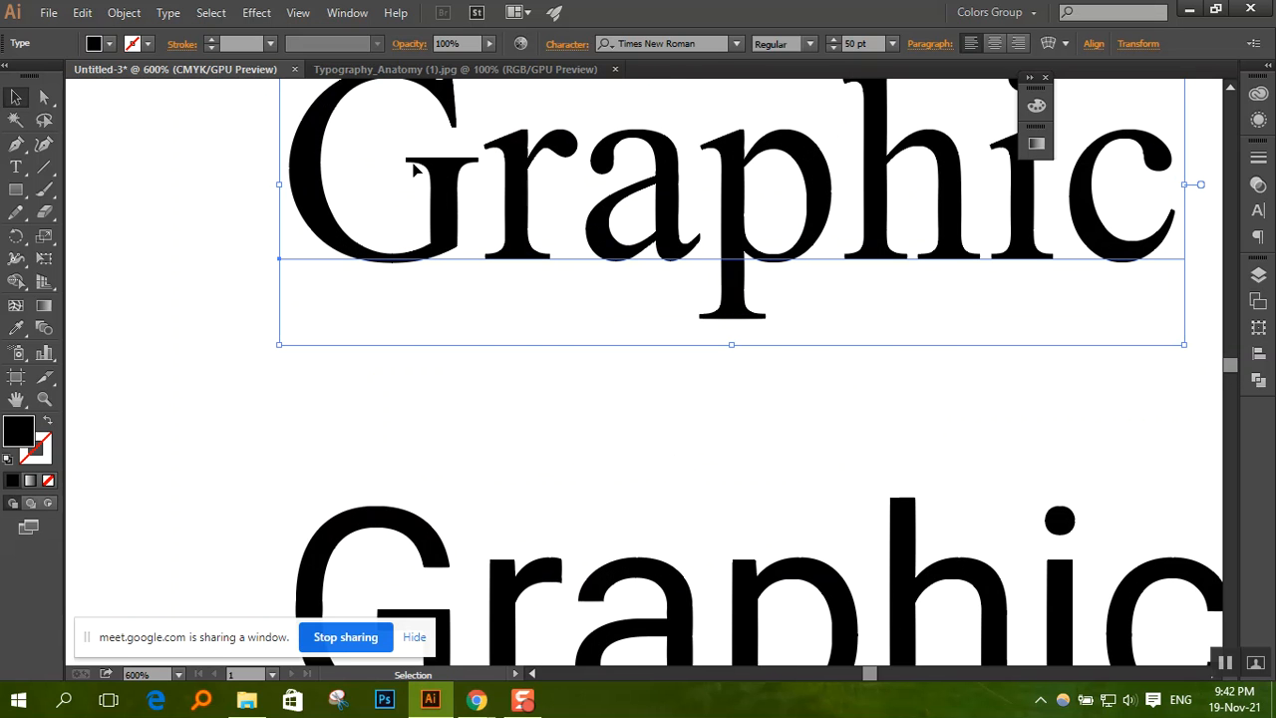
# - Examine the letterforms of the sans-serif and italic Graphic text lines up close
pyautogui.moveTo(516, 461); pyautogui.dragTo(546, 261)
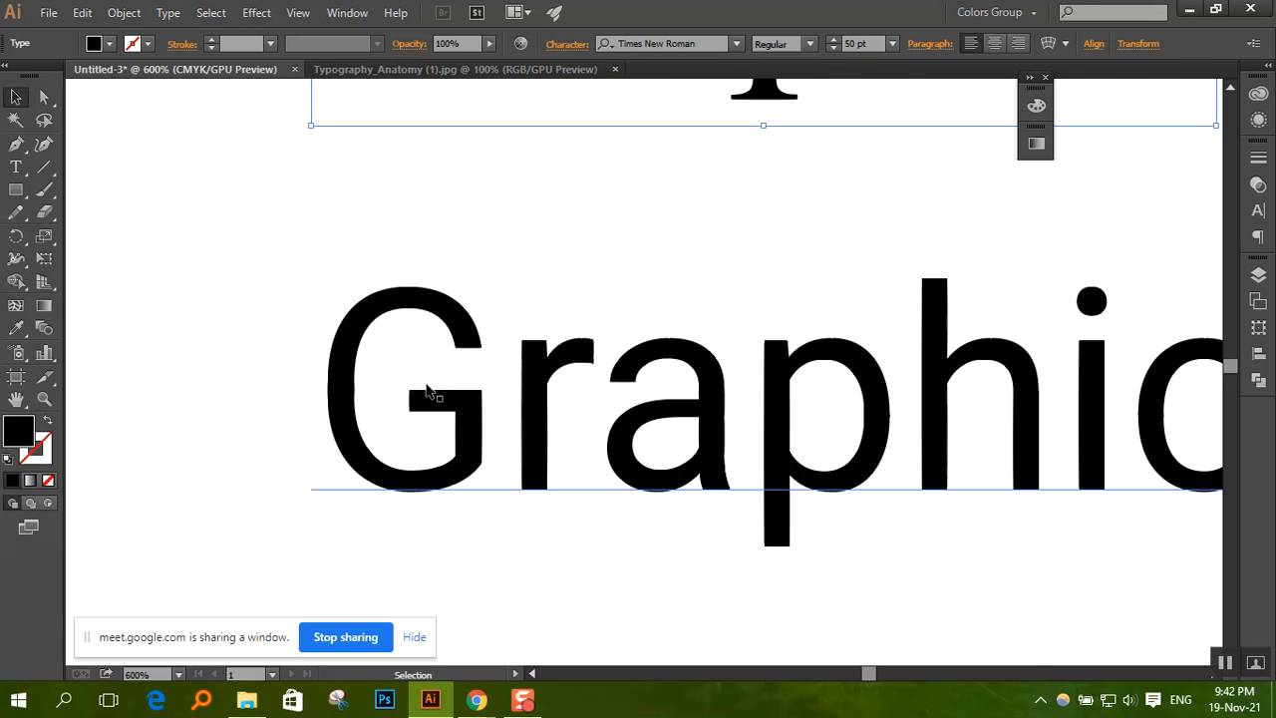
pyautogui.moveTo(456, 402); pyautogui.dragTo(426, 331)
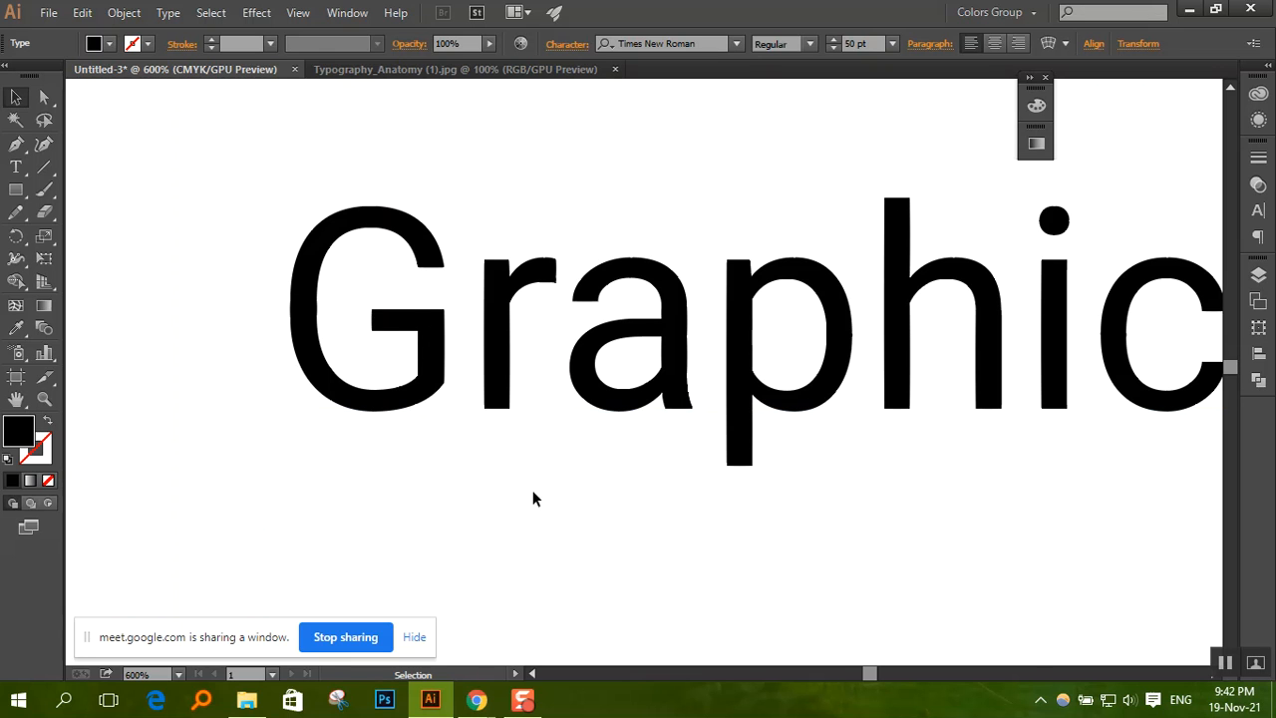
pyautogui.moveTo(533, 464); pyautogui.dragTo(536, 446)
pyautogui.scroll(-6, 536, 445)
pyautogui.moveTo(501, 362)
pyautogui.mouseDown()
pyautogui.moveTo(489, 412)
pyautogui.moveTo(485, 365)
pyautogui.mouseUp()
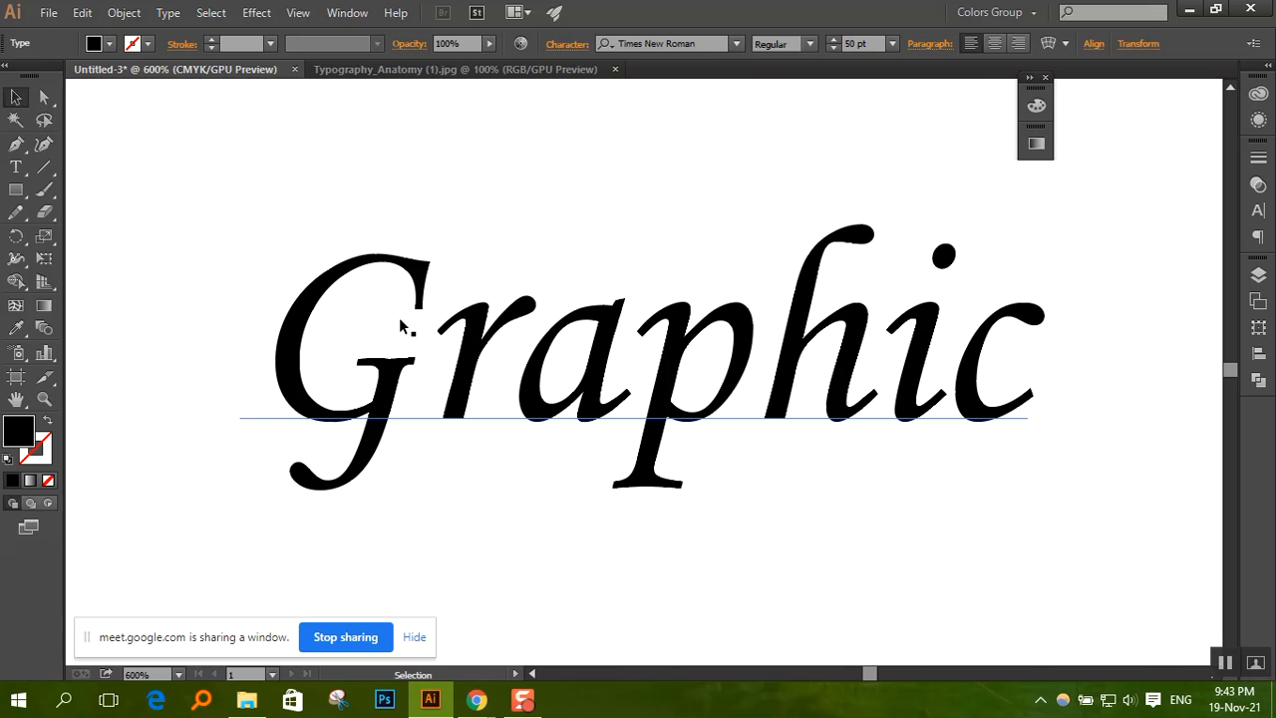
pyautogui.click(560, 238)
pyautogui.click(488, 180)
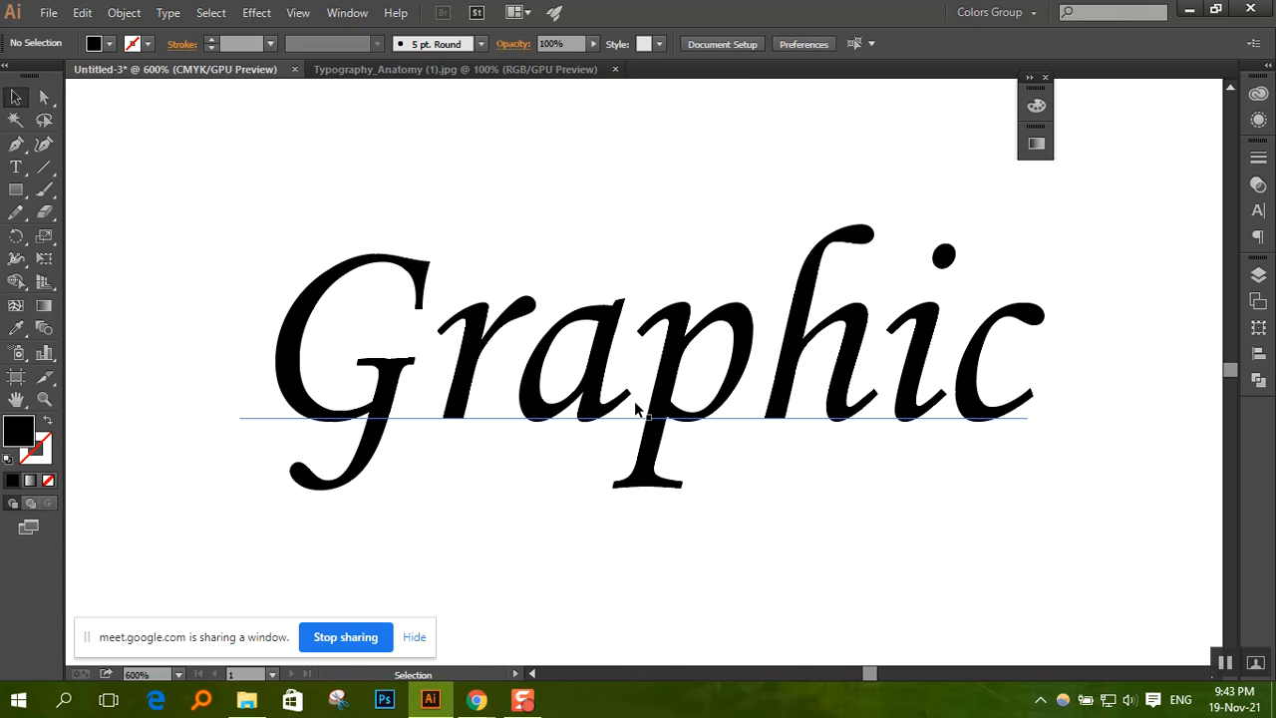
pyautogui.scroll(-1, 637, 396)
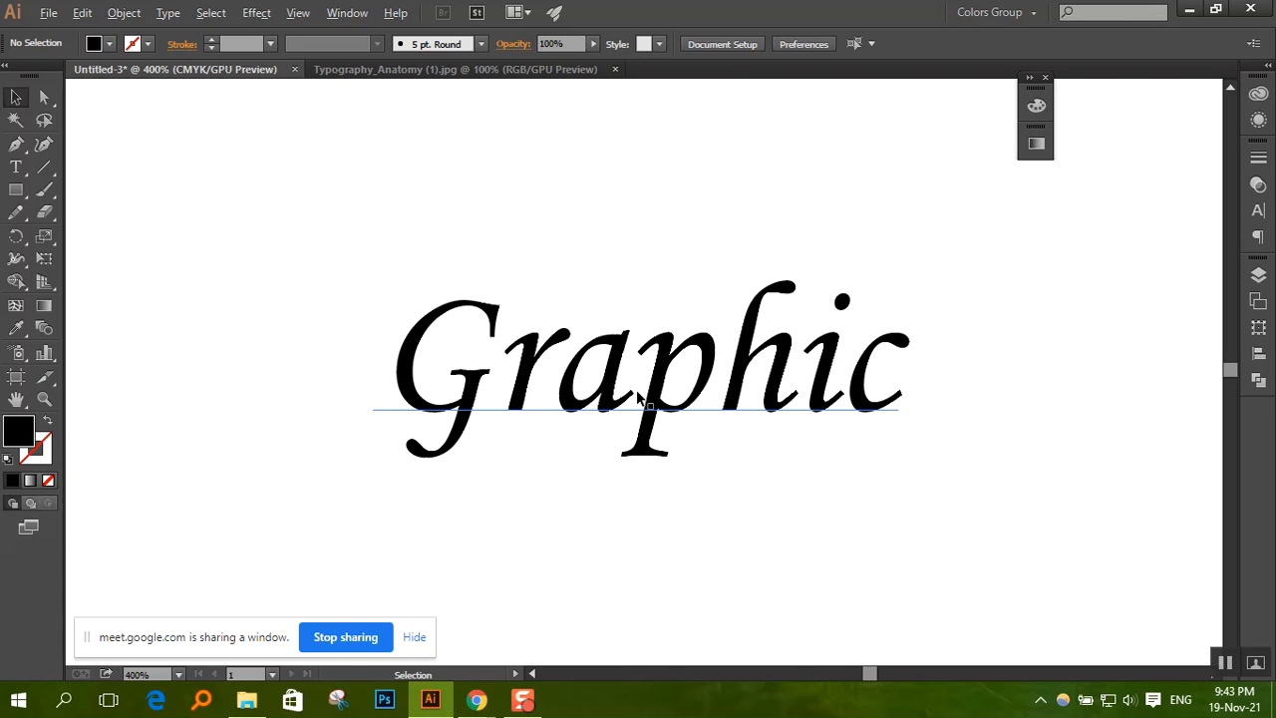
pyautogui.scroll(1, 638, 395)
pyautogui.scroll(-3, 638, 396)
pyautogui.scroll(3, 638, 395)
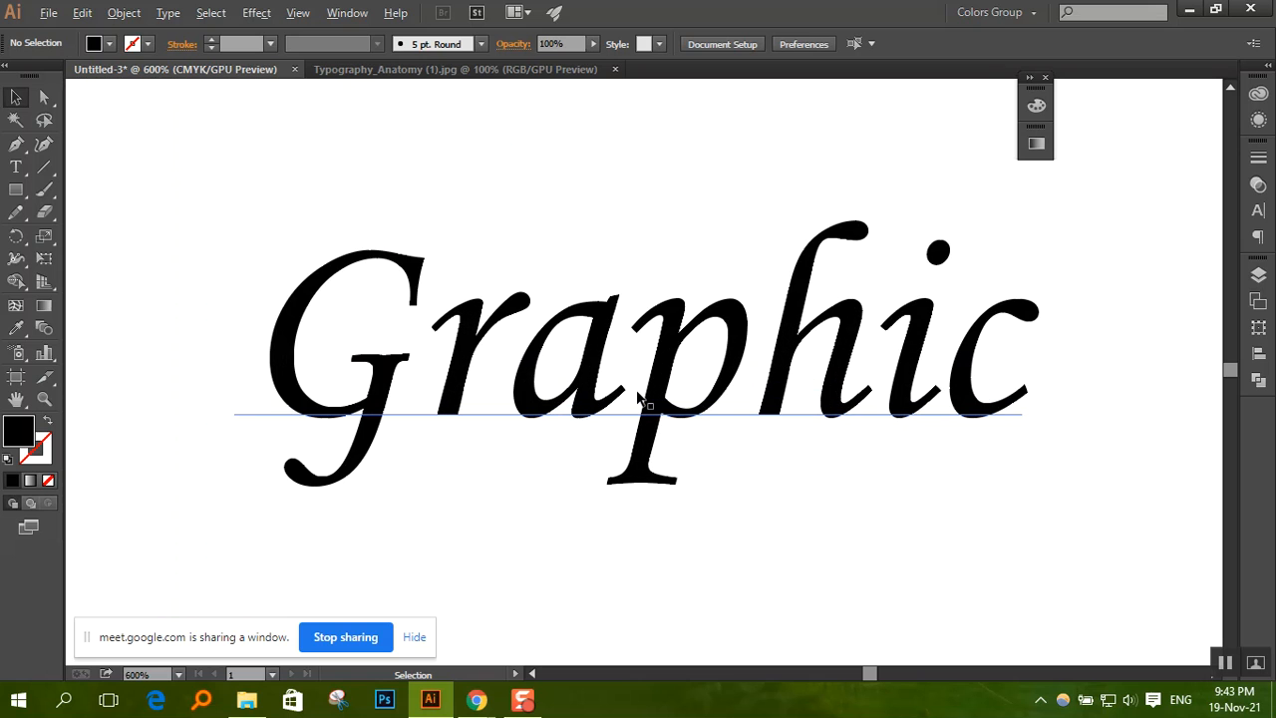
pyautogui.scroll(-1, 638, 395)
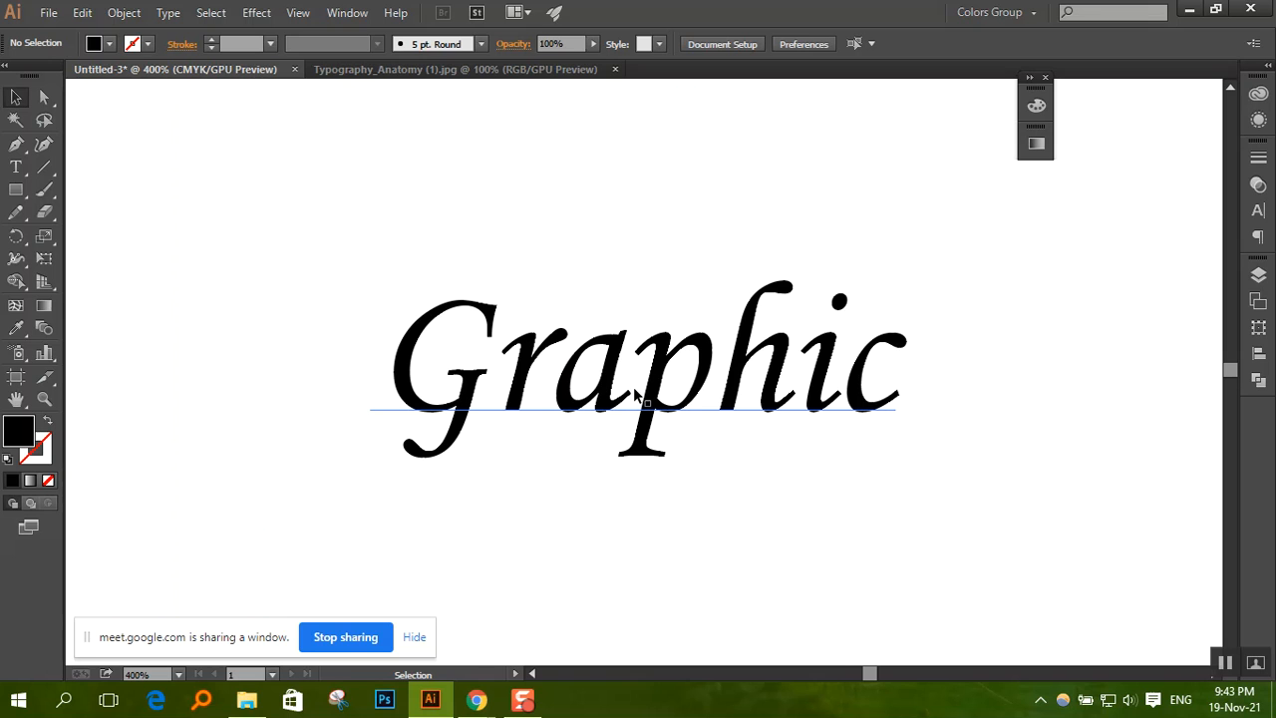
pyautogui.scroll(1, 633, 385)
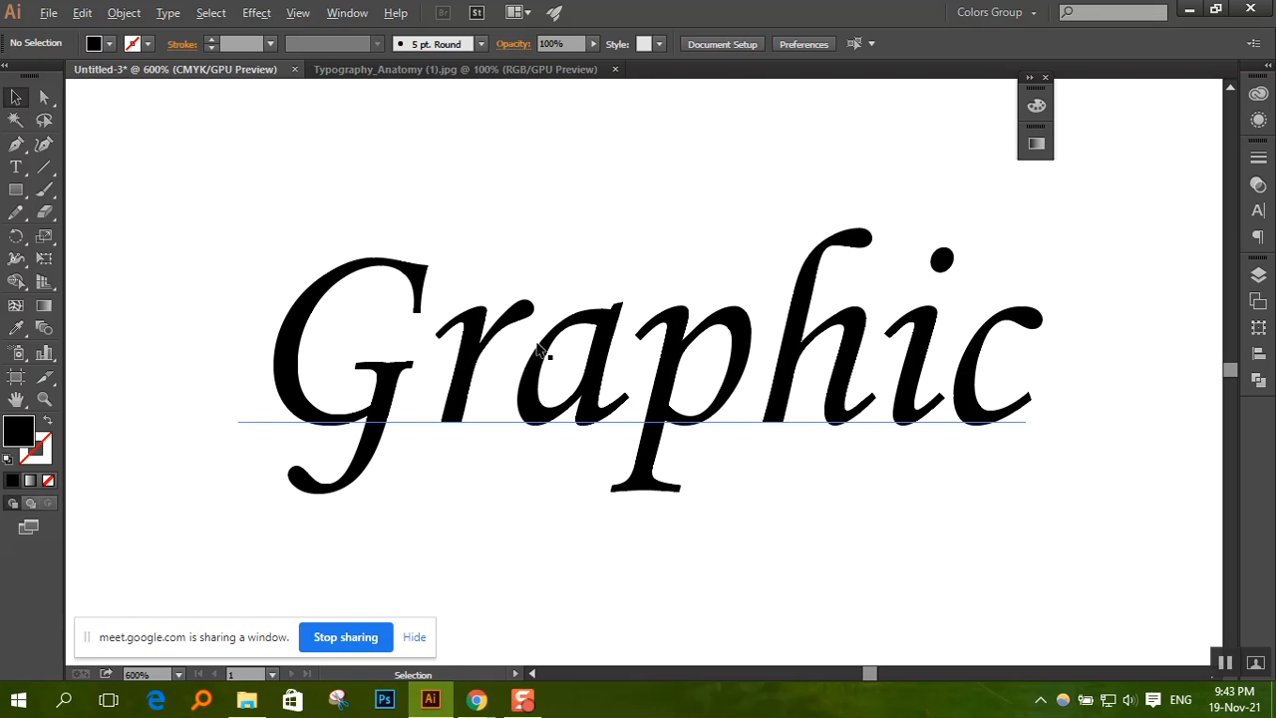
pyautogui.scroll(-1, 539, 349)
pyautogui.scroll(-2, 539, 348)
pyautogui.scroll(1, 540, 349)
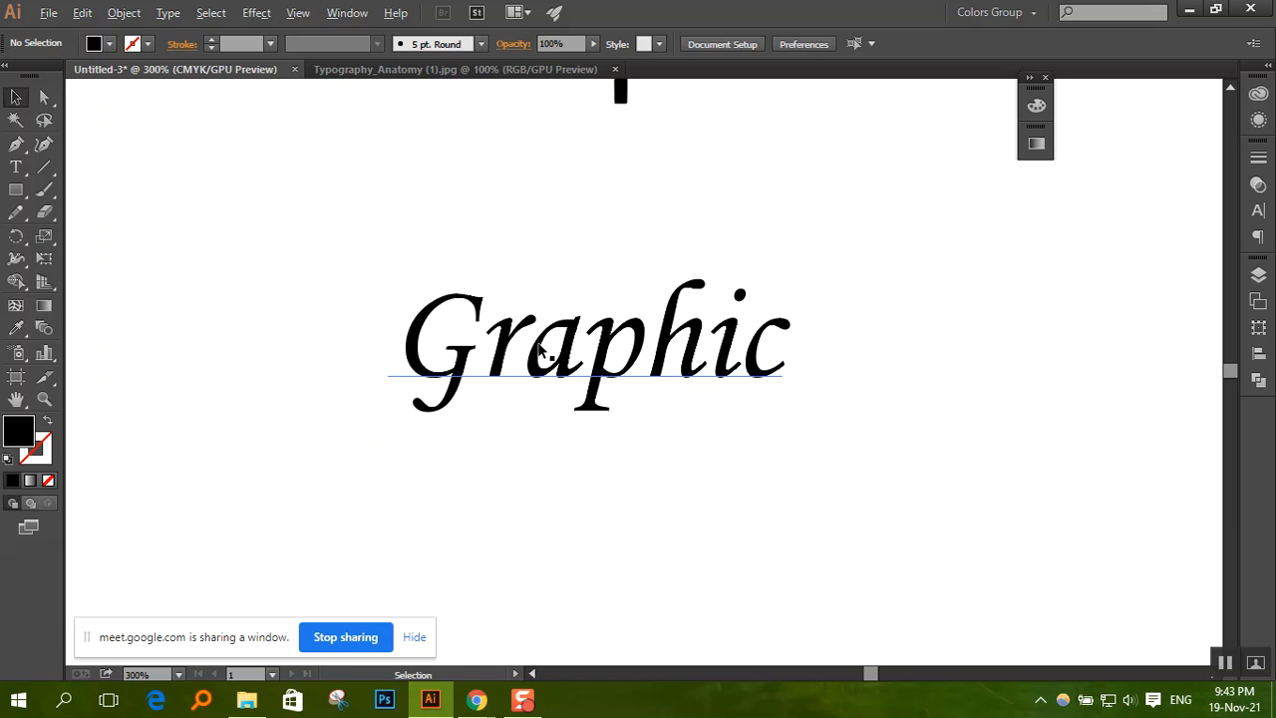
# - Compare the serif and sans-serif Graphic lines against the italic line, selecting each text object in turn
pyautogui.moveTo(601, 199); pyautogui.dragTo(618, 464)
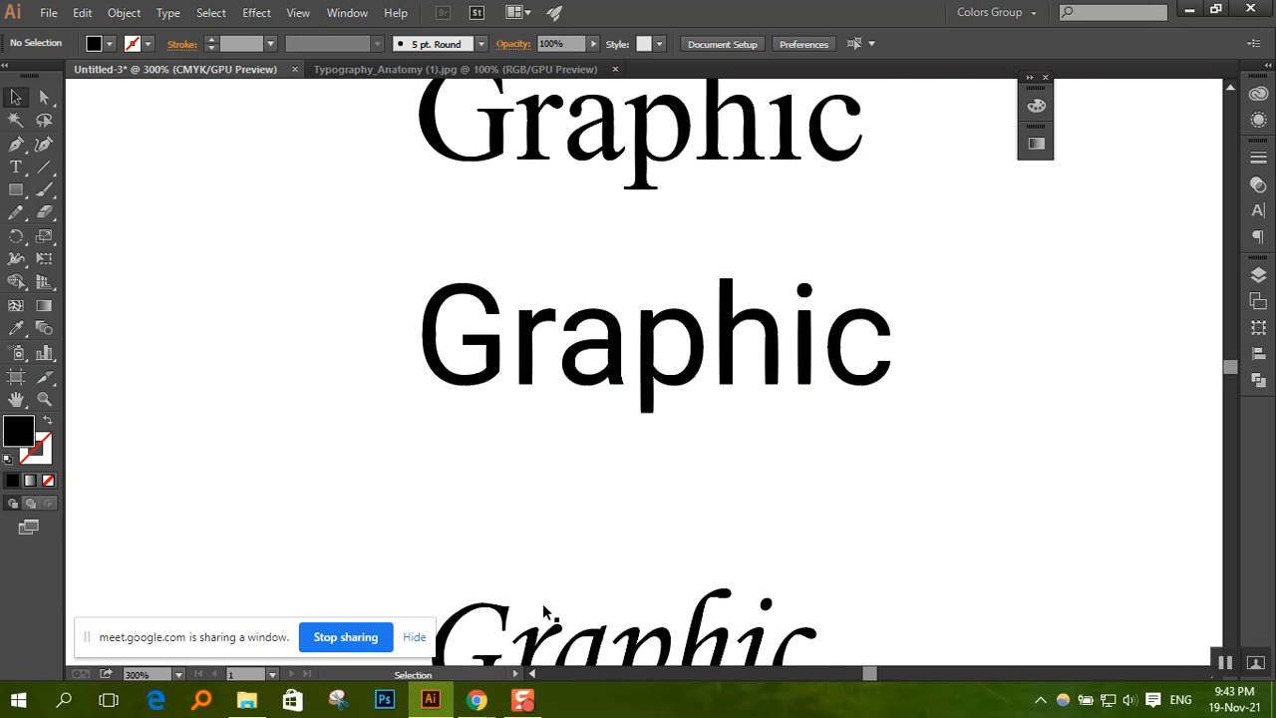
pyautogui.scroll(-1, 524, 392)
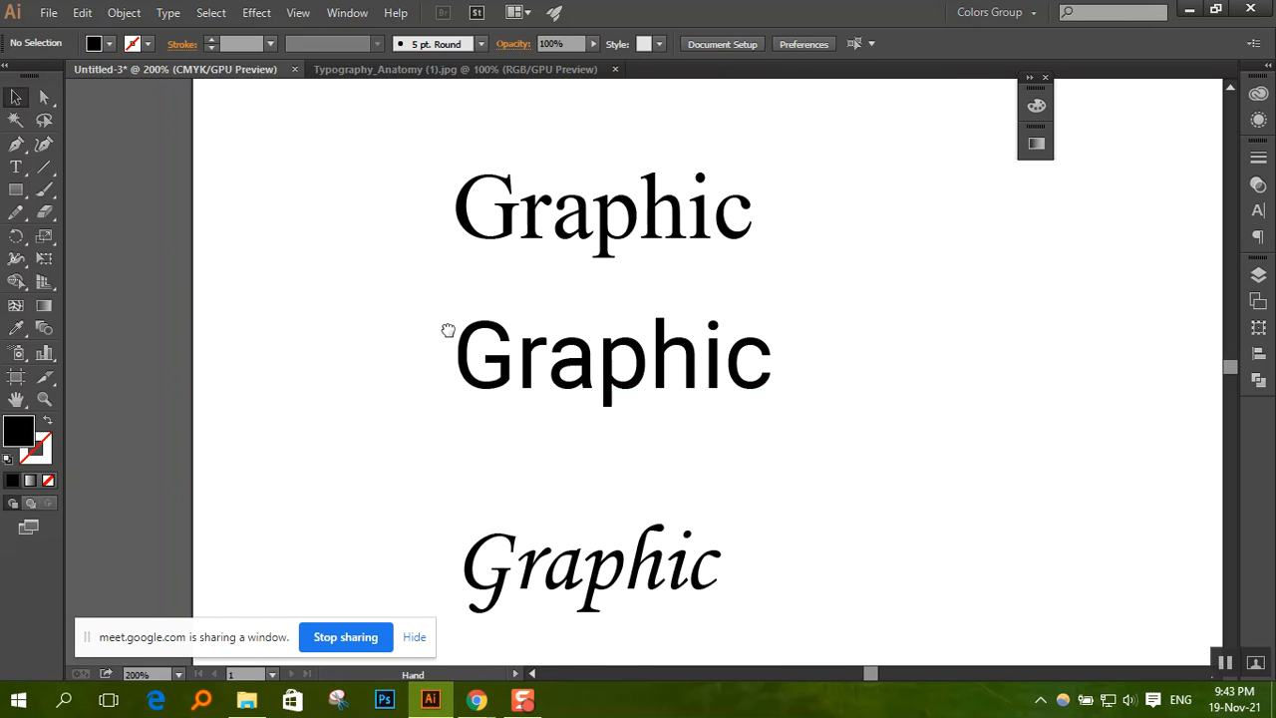
pyautogui.moveTo(449, 330); pyautogui.dragTo(512, 322)
pyautogui.moveTo(504, 153); pyautogui.dragTo(445, 322)
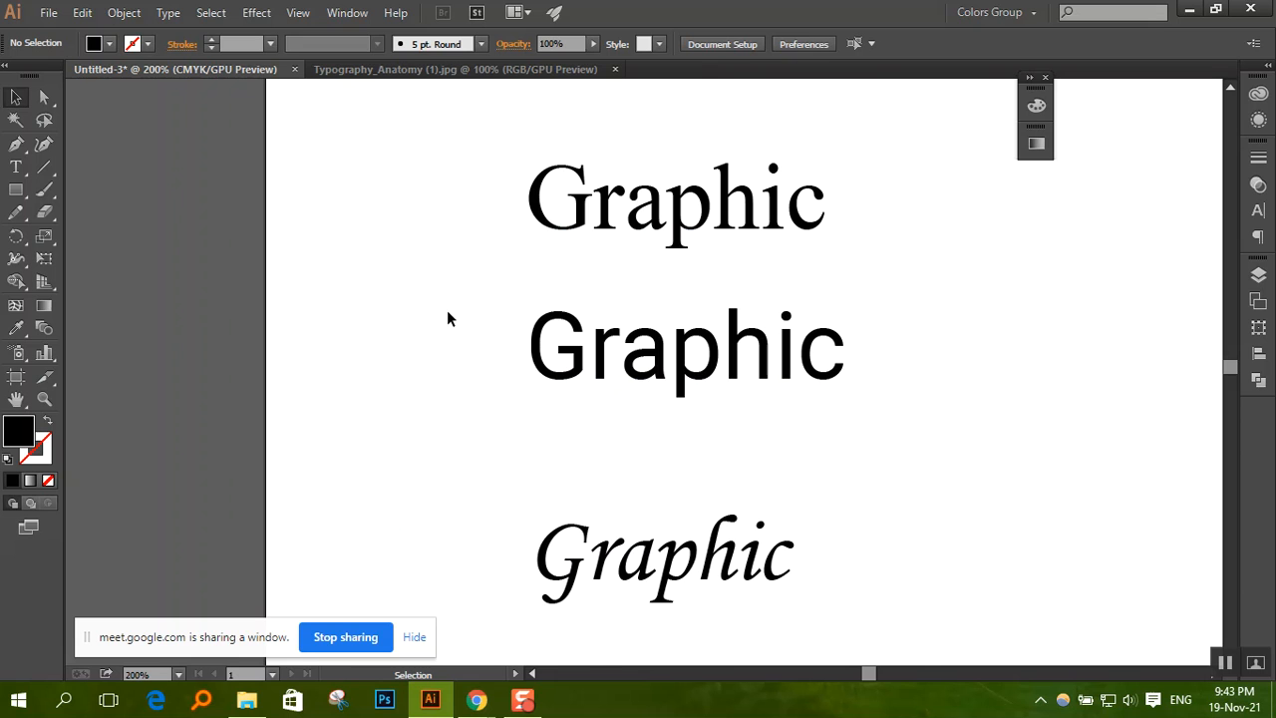
pyautogui.scroll(1, 532, 322)
pyautogui.moveTo(569, 421); pyautogui.dragTo(481, 322)
pyautogui.moveTo(426, 215); pyautogui.dragTo(441, 357)
pyautogui.click(523, 197)
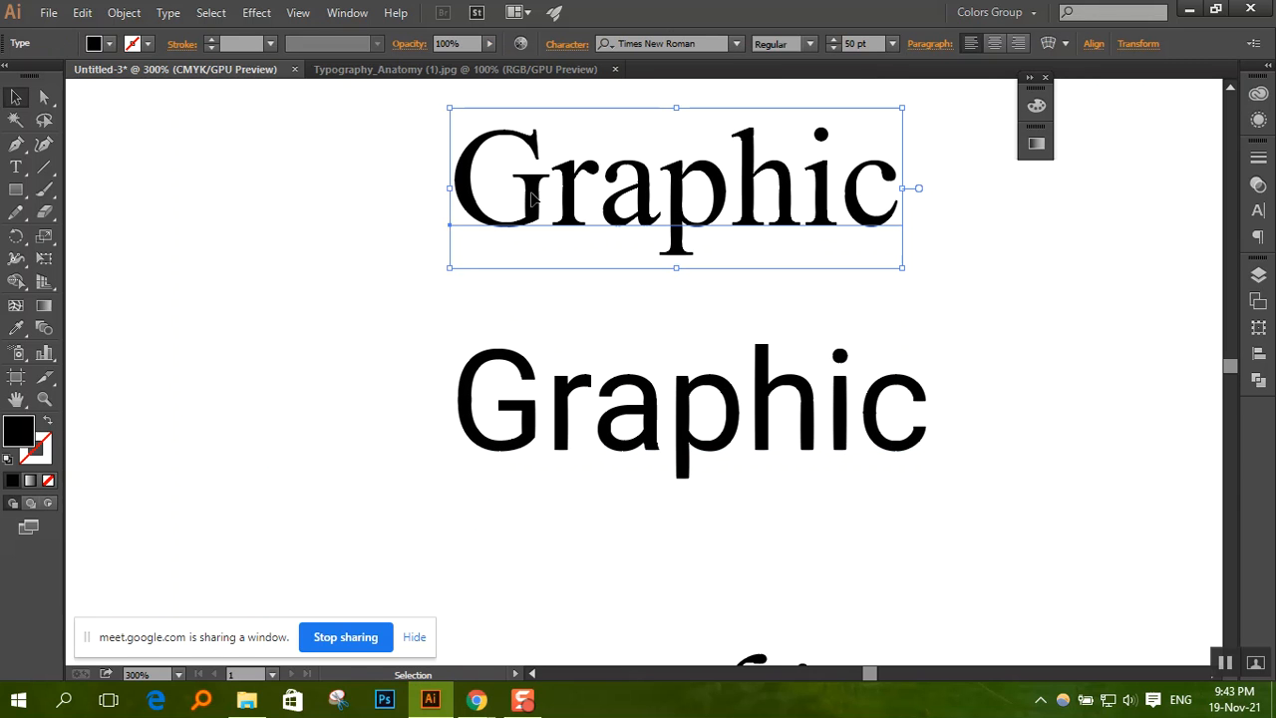
pyautogui.click(403, 373)
pyautogui.click(543, 341)
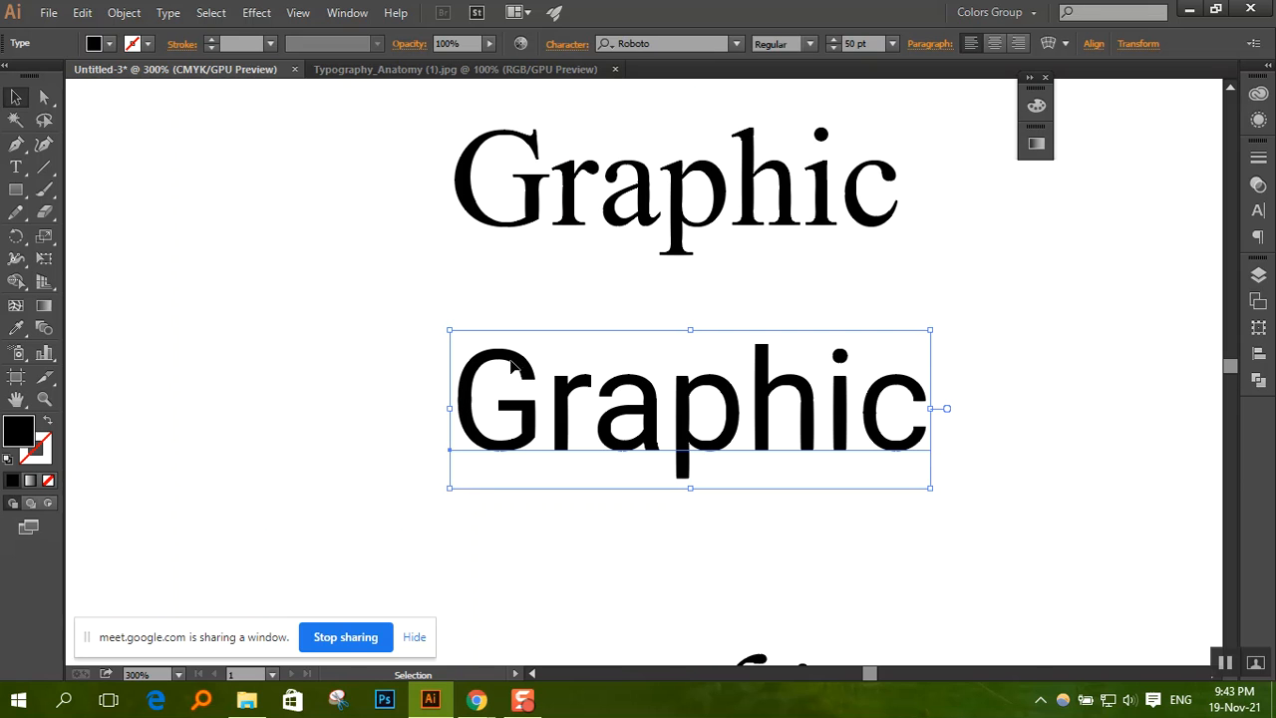
pyautogui.hotkey('ctrl', '-')
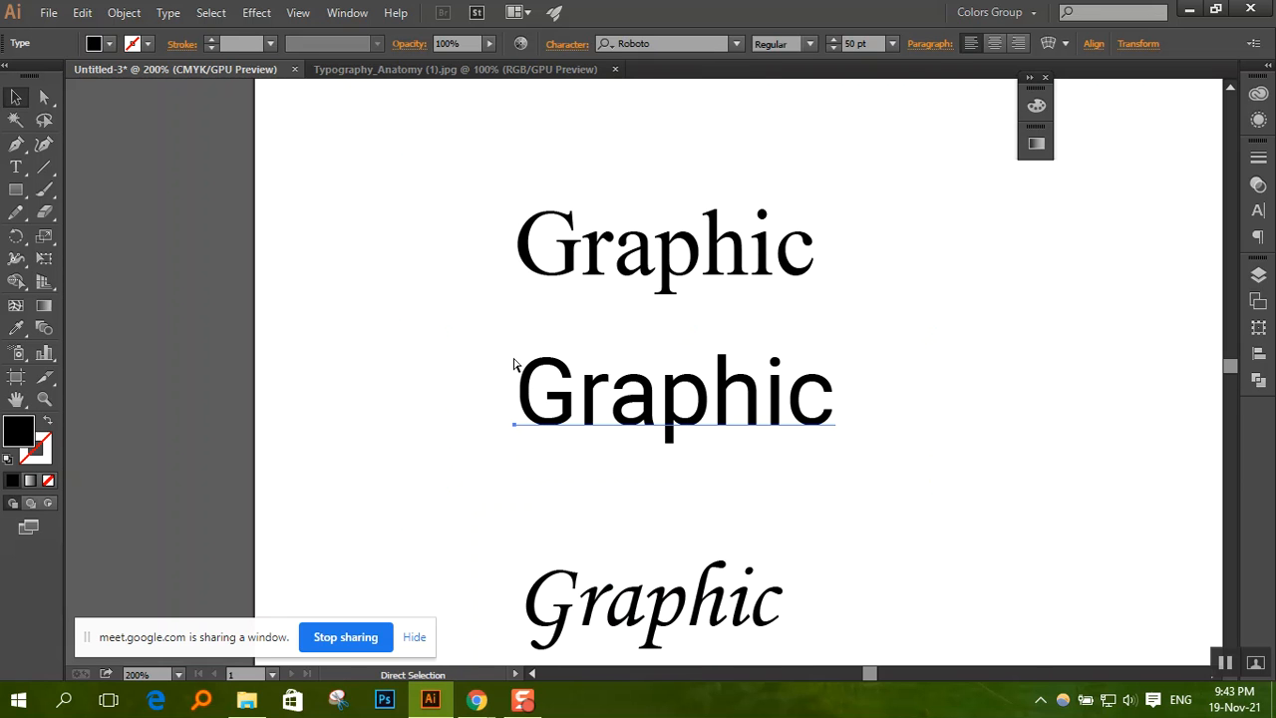
pyautogui.press('space')
pyautogui.moveTo(488, 302); pyautogui.dragTo(484, 242)
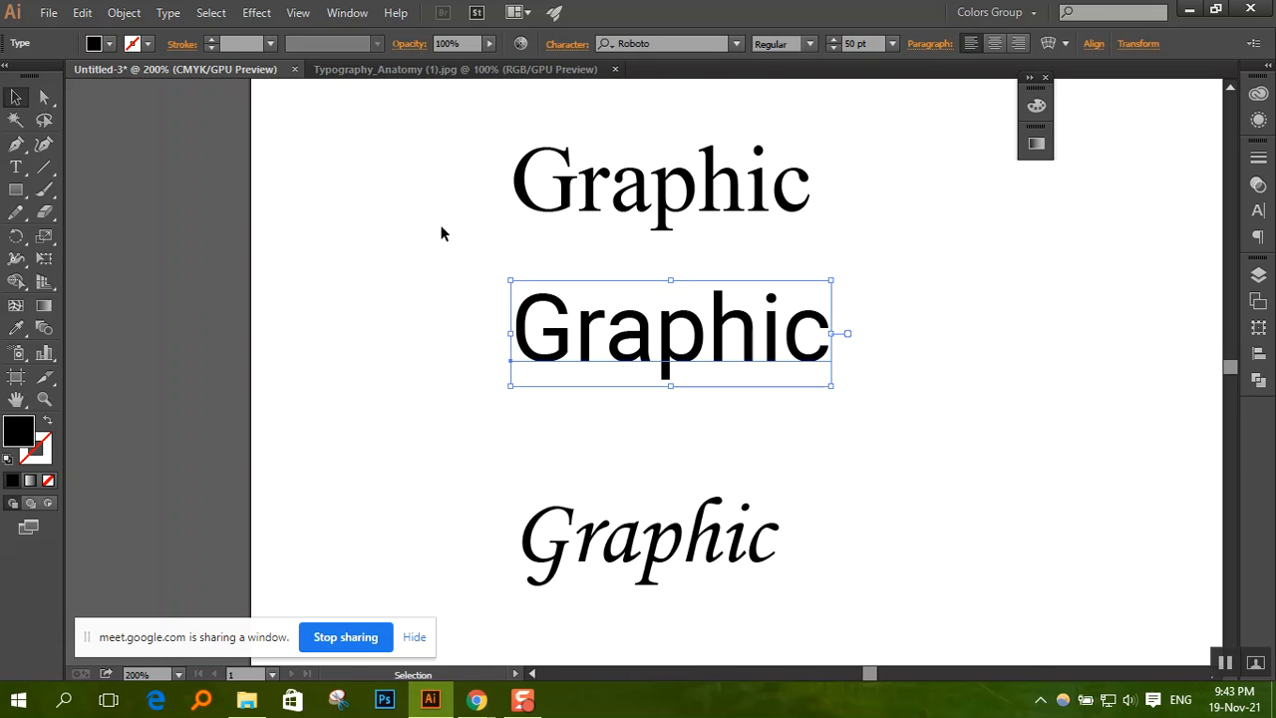
# - Close the Graphic document without saving, then close the Typography_Anatomy image
pyautogui.click(295, 70)
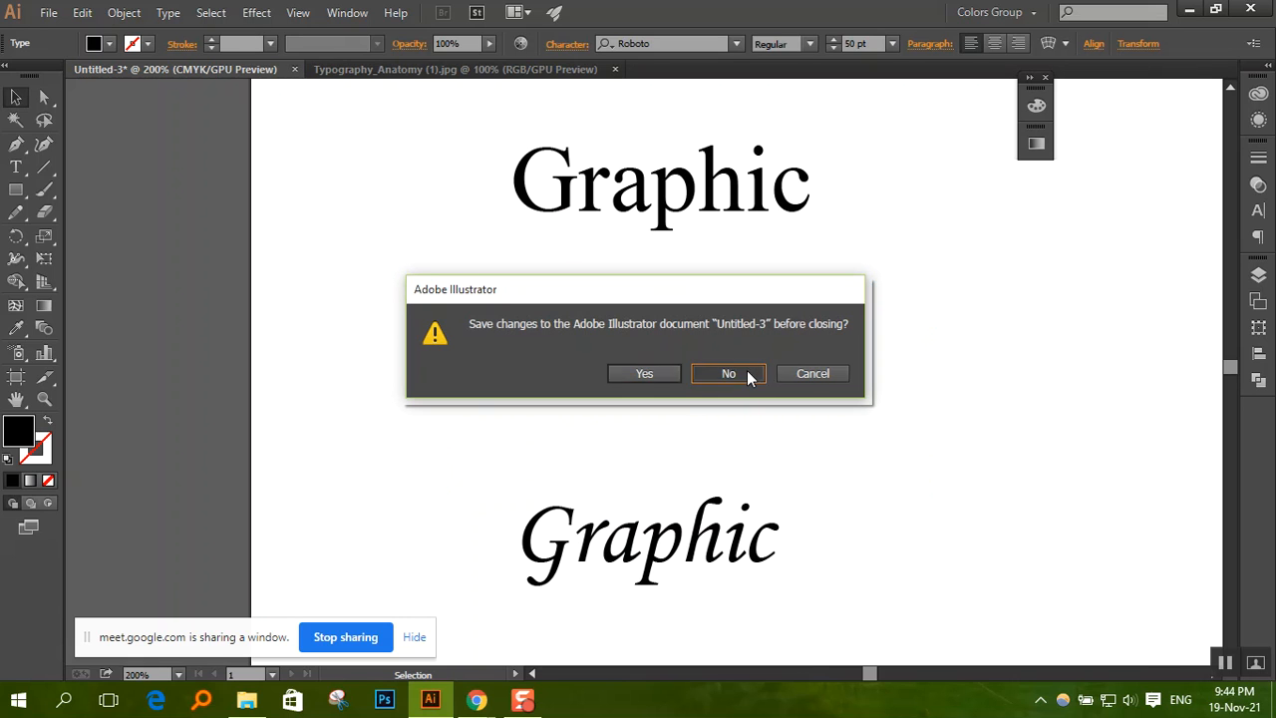
pyautogui.click(746, 371)
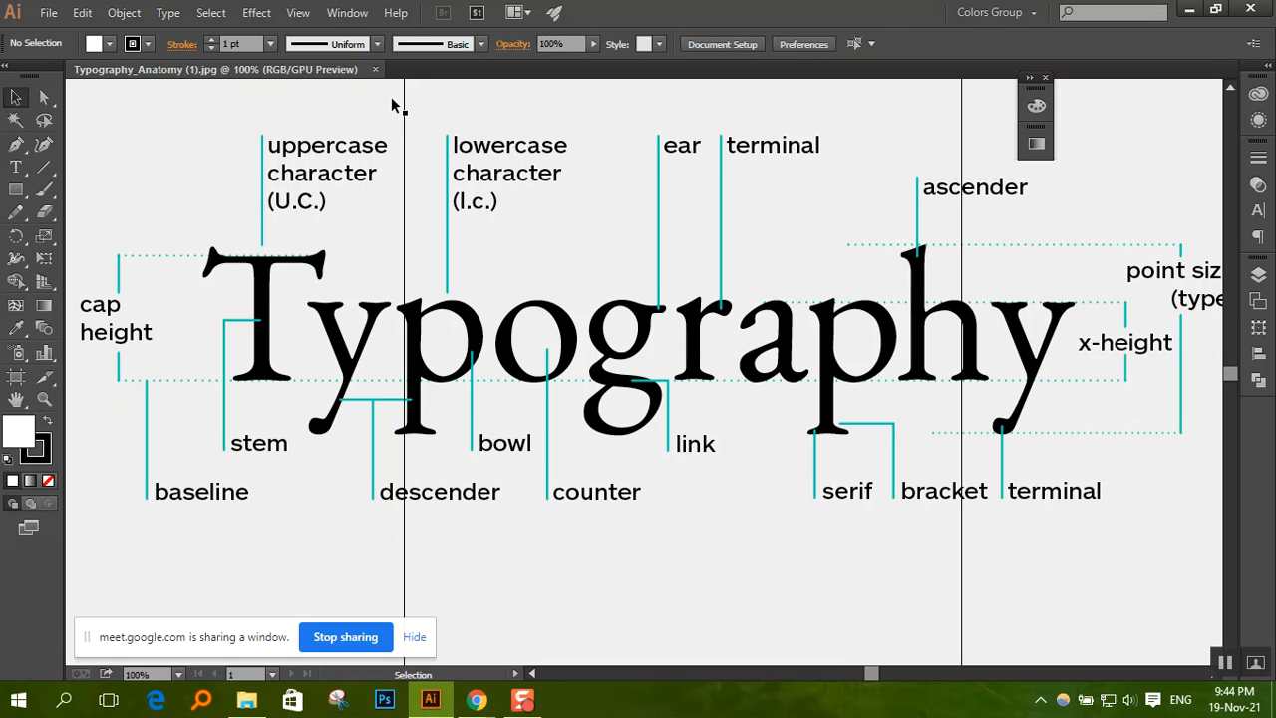
pyautogui.click(374, 68)
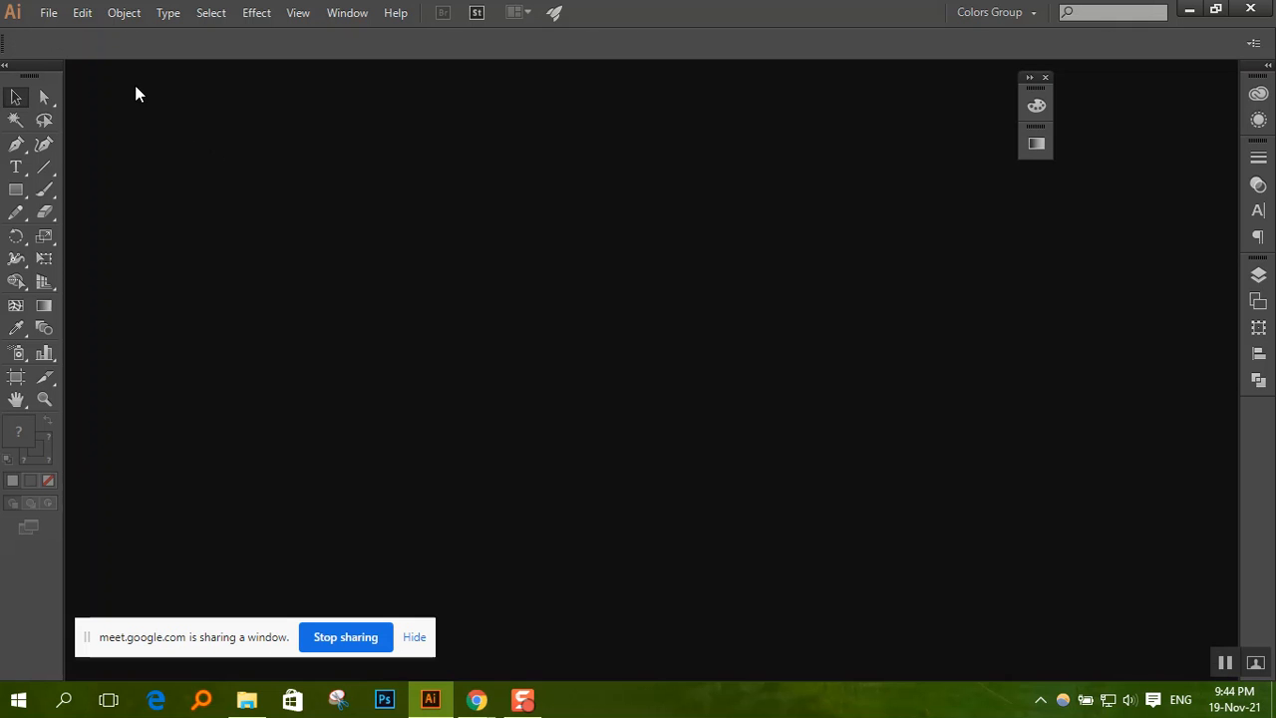
# - Start a new document in Inches with a width of 3.5 in and a height of 2 in
pyautogui.click(52, 15)
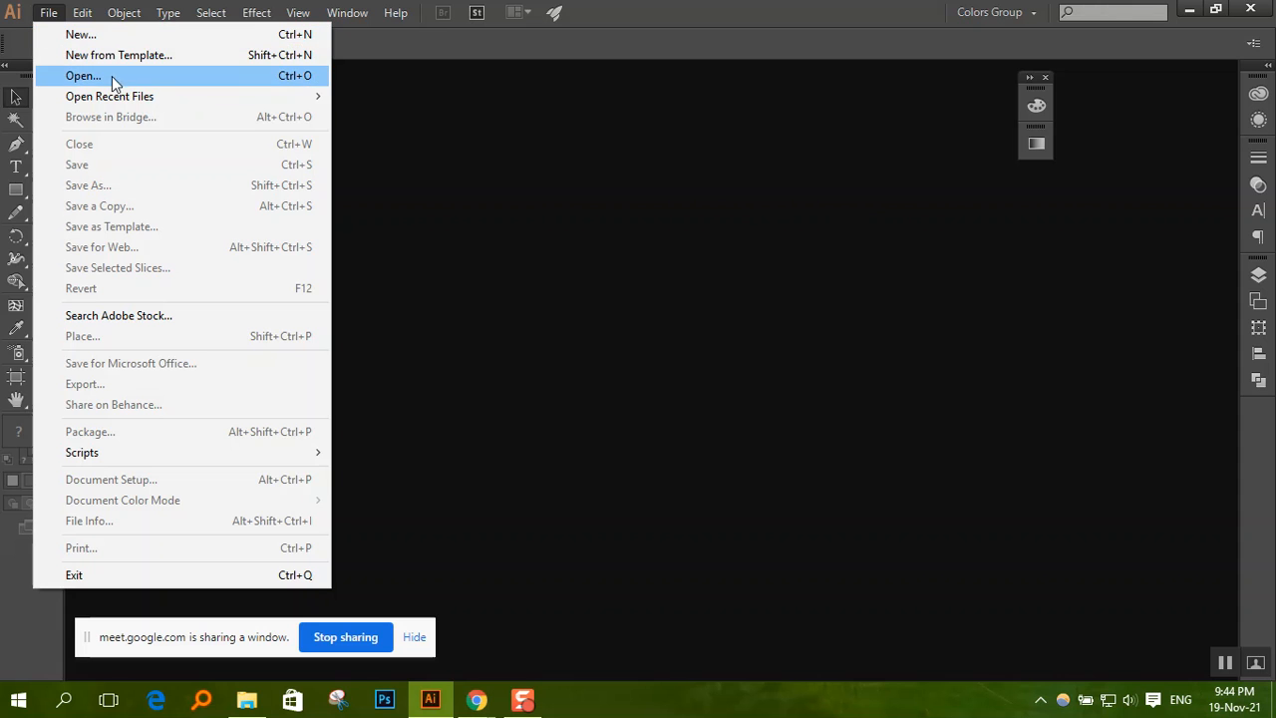
pyautogui.click(136, 34)
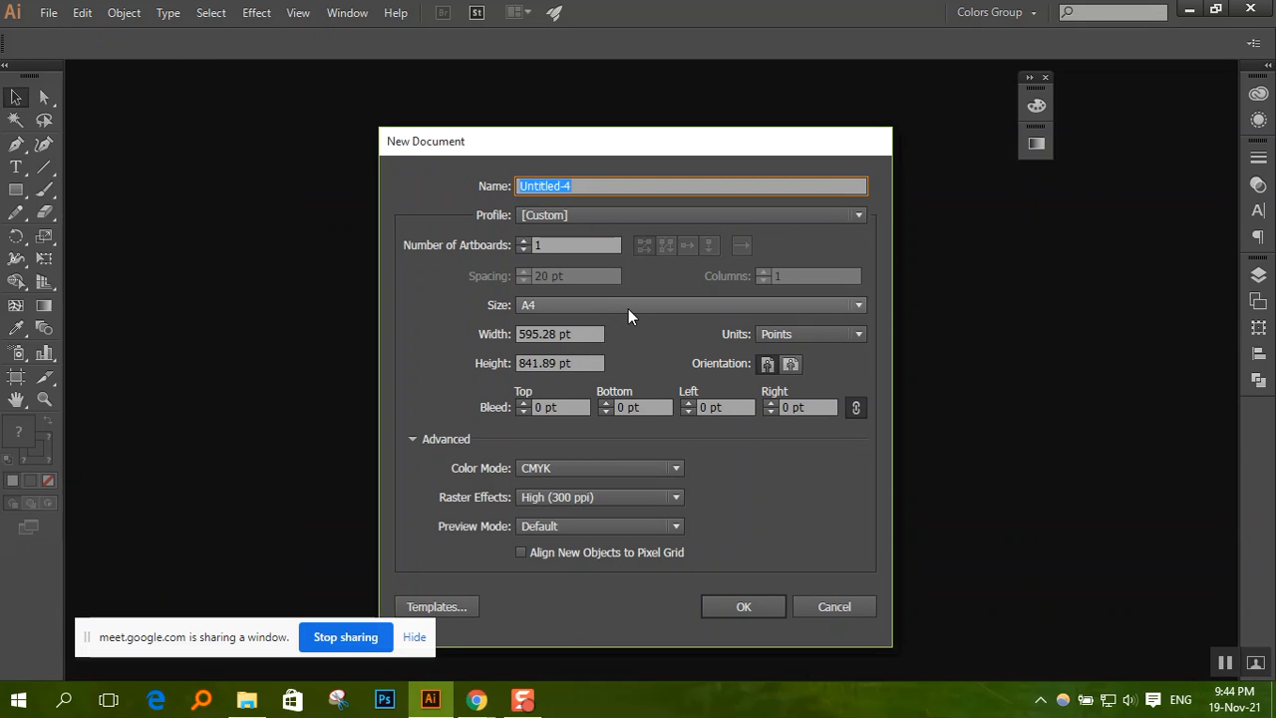
pyautogui.click(809, 334)
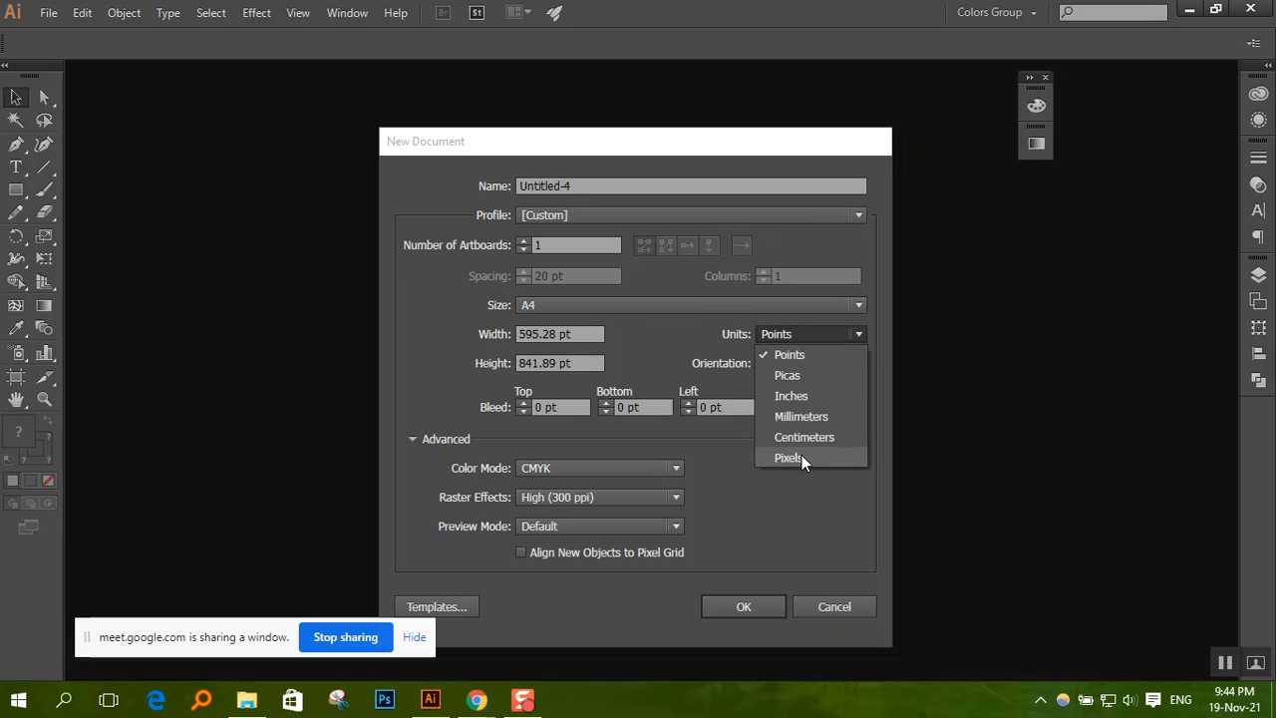
pyautogui.click(797, 397)
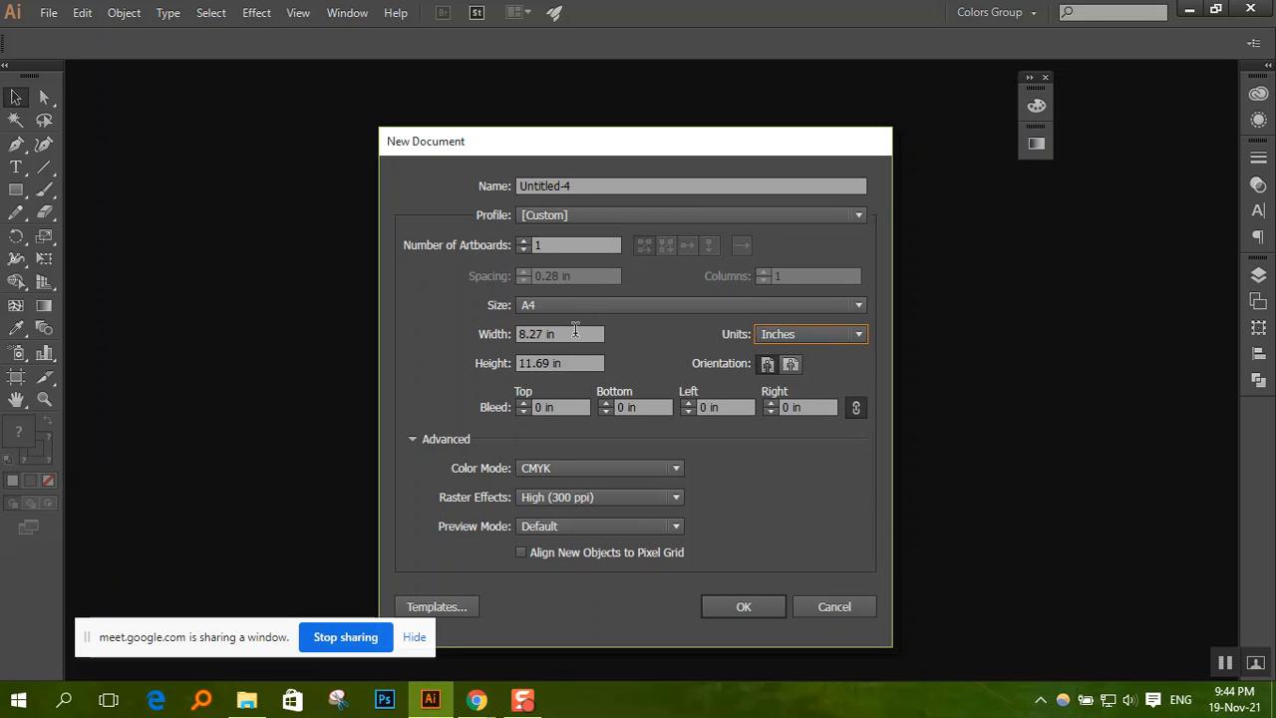
pyautogui.moveTo(571, 334); pyautogui.dragTo(485, 335)
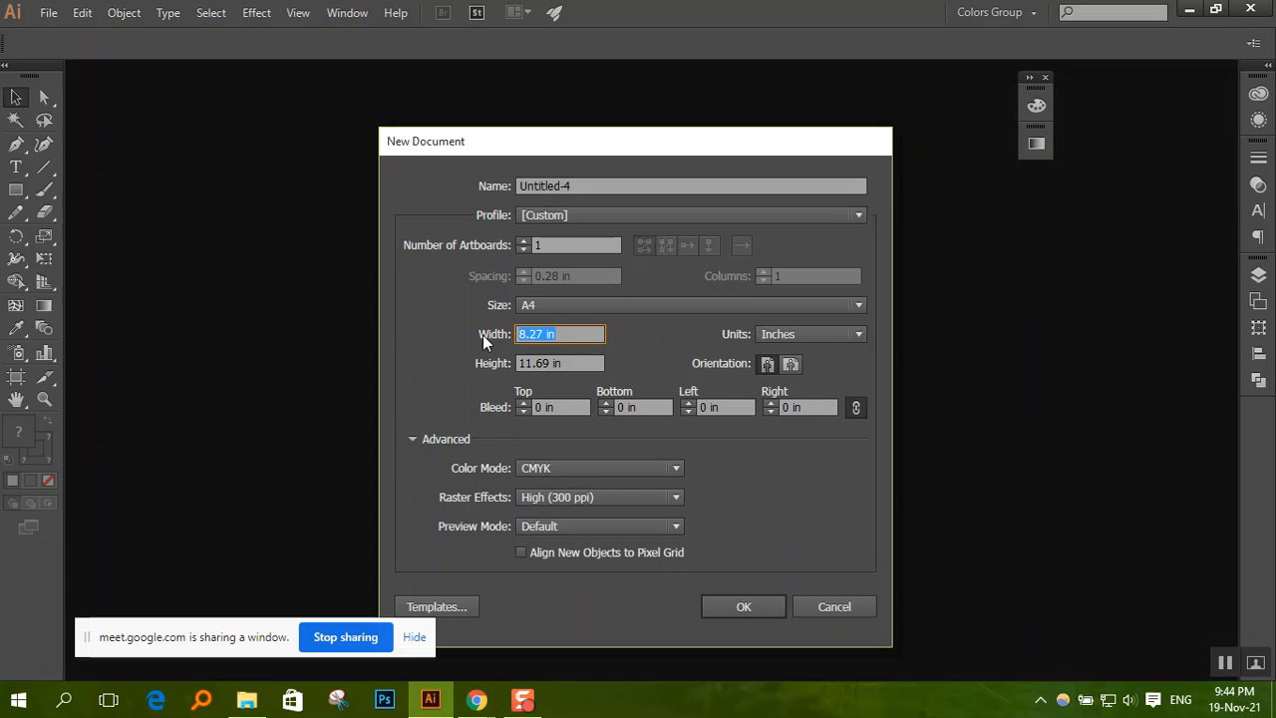
pyautogui.write('3.5')
pyautogui.press('Tab')
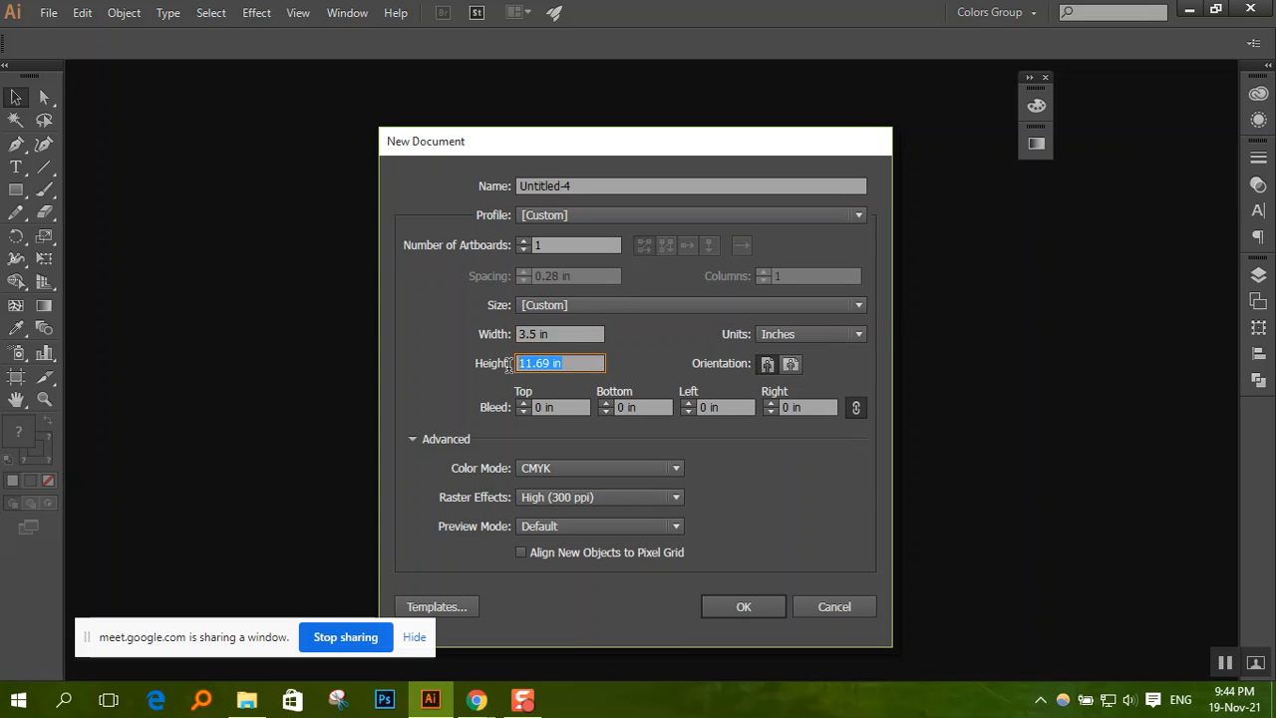
pyautogui.write('2')
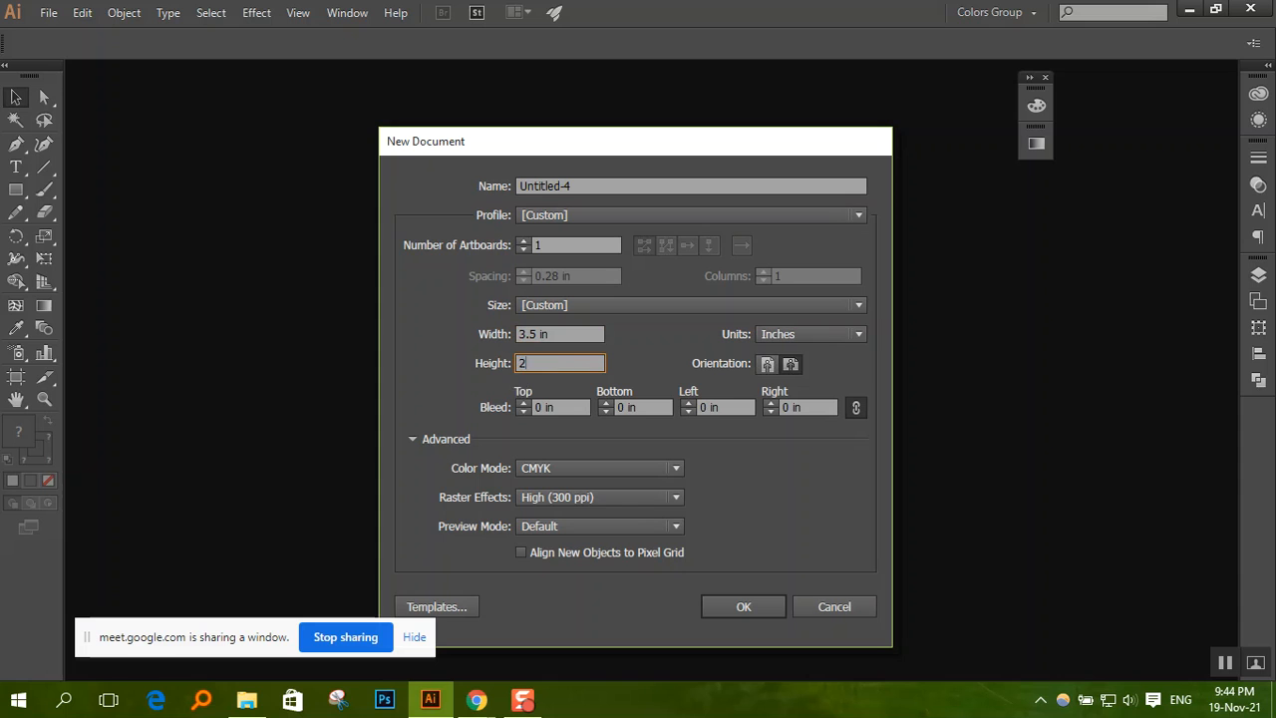
# - Set the bleed to 0.125 in on all four sides and create the document
pyautogui.click(584, 407)
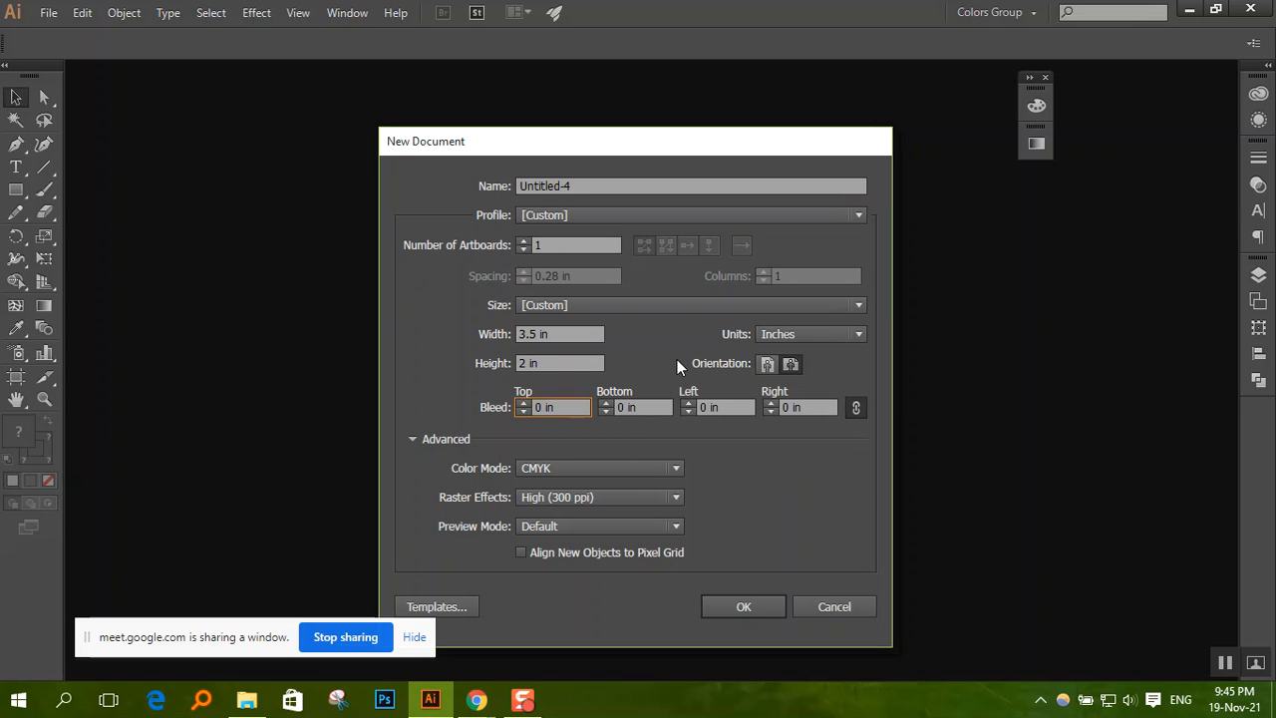
pyautogui.moveTo(559, 407); pyautogui.dragTo(530, 413)
pyautogui.click(564, 407)
pyautogui.click(523, 403)
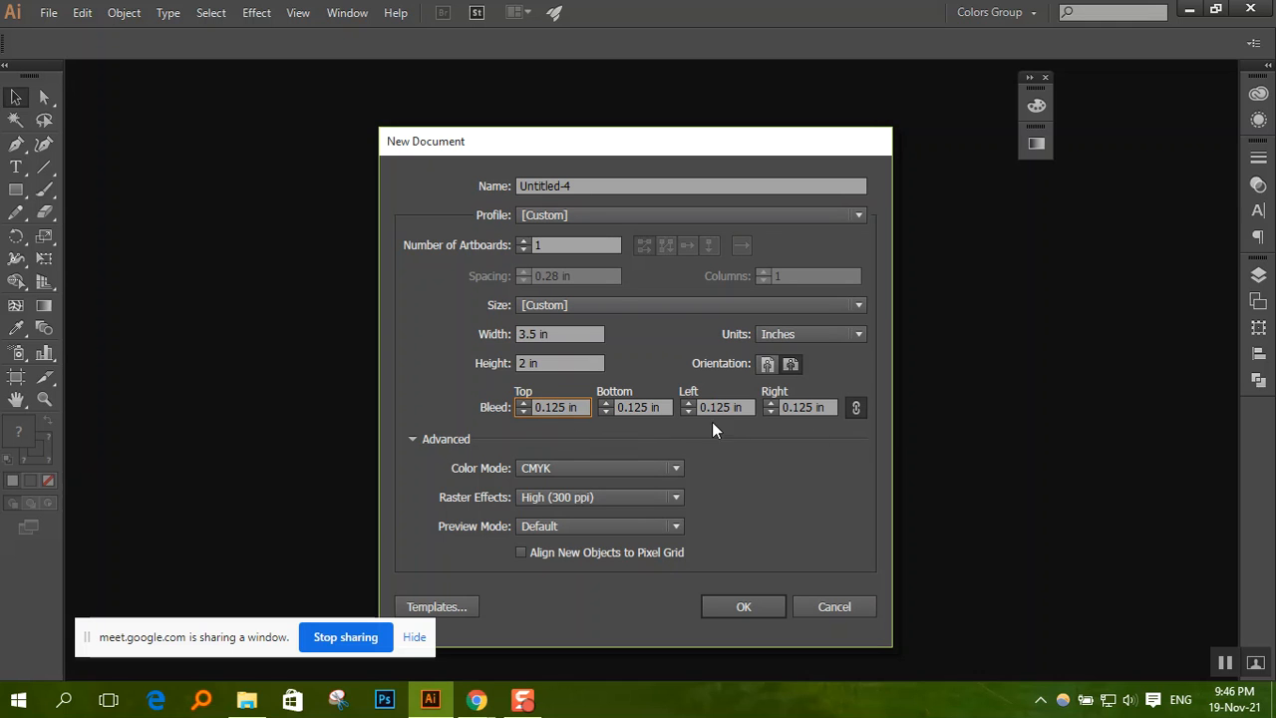
pyautogui.click(855, 409)
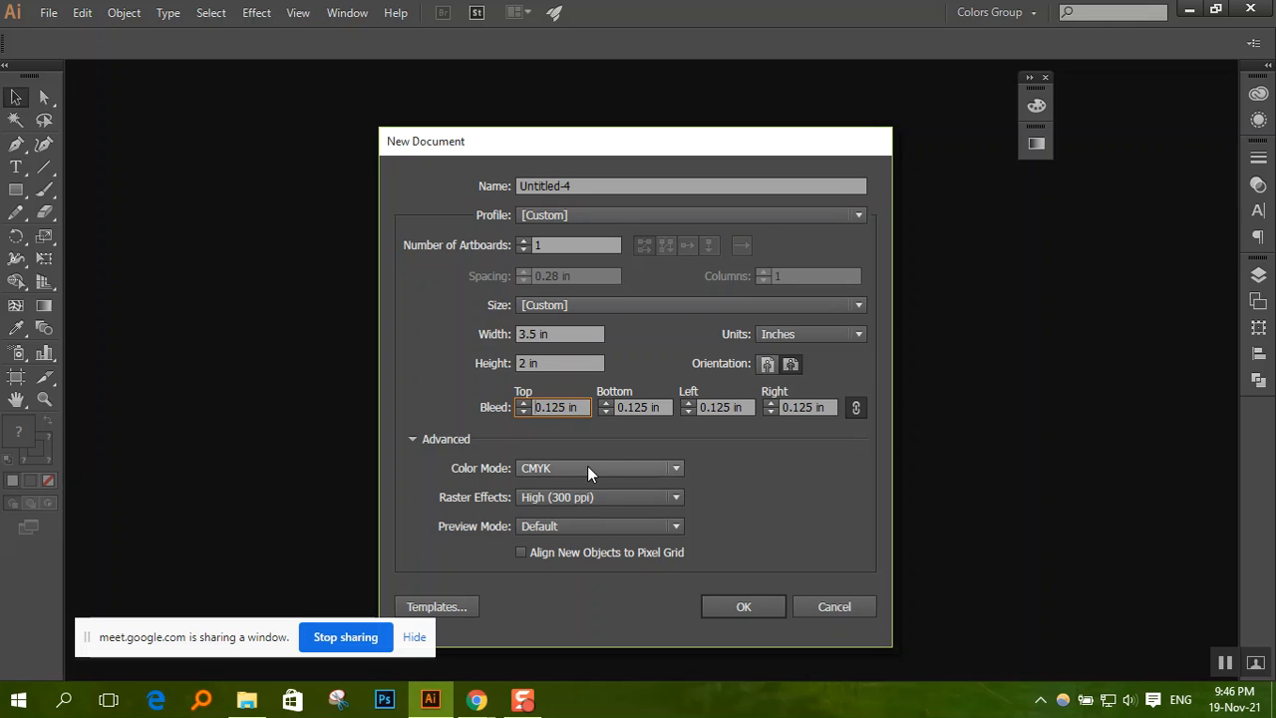
pyautogui.click(746, 606)
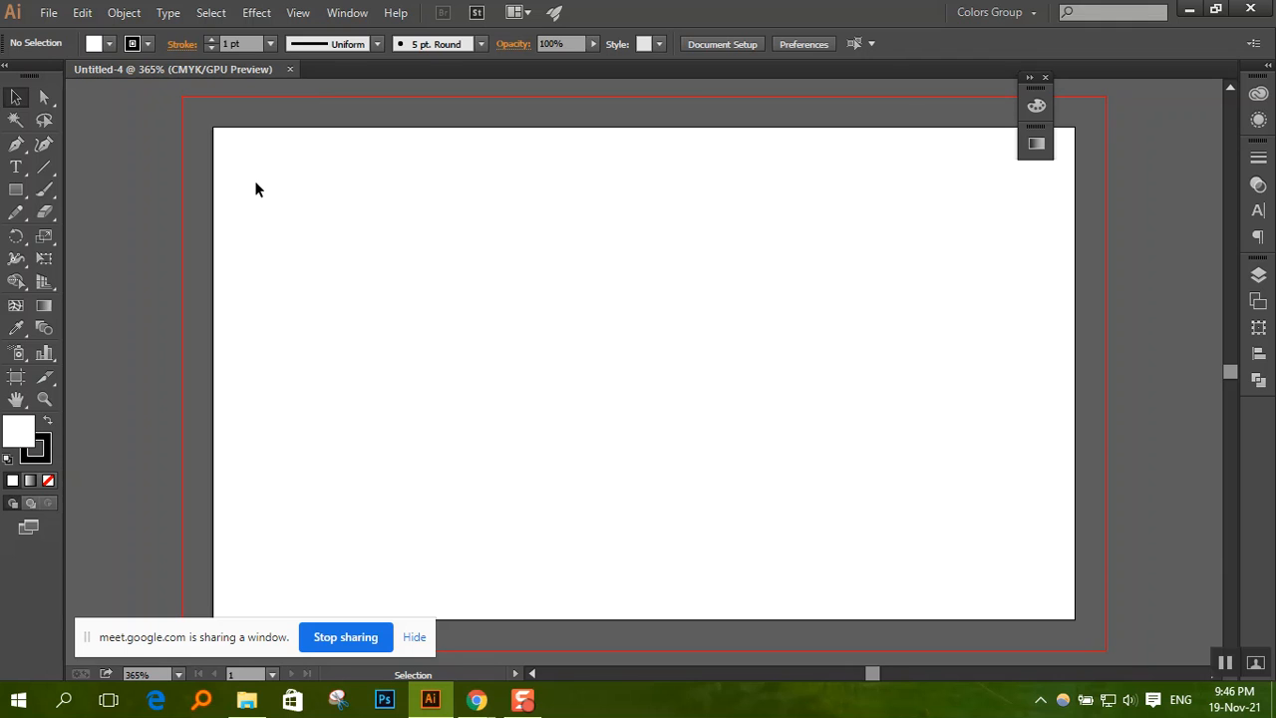
# - Close the current document and create a new 3.5 × 2 in document with 2 artboards
pyautogui.click(290, 69)
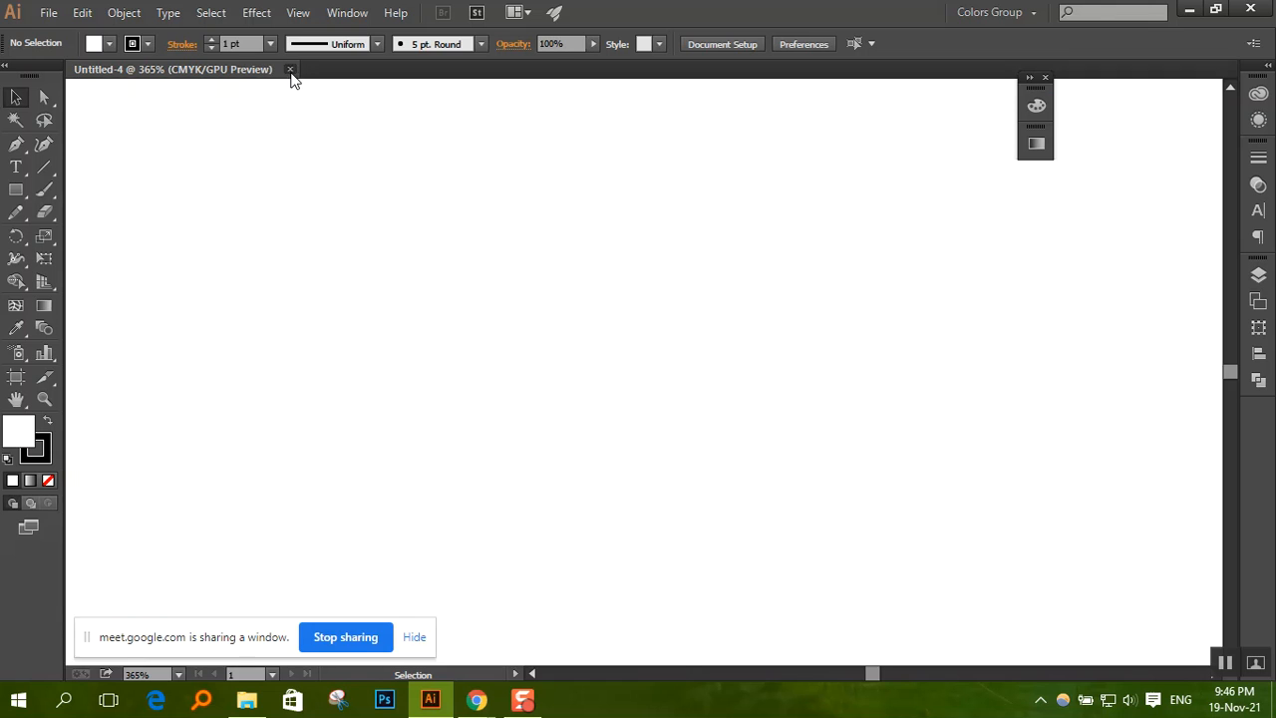
pyautogui.click(44, 21)
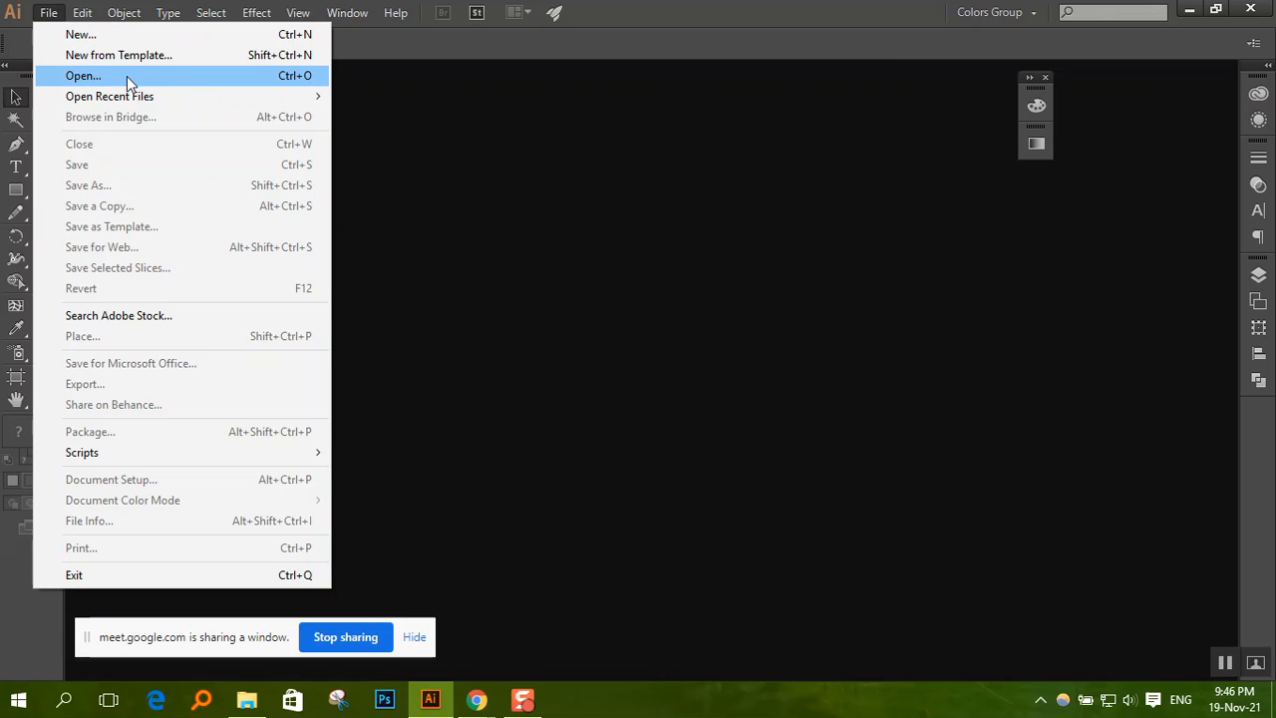
pyautogui.click(128, 35)
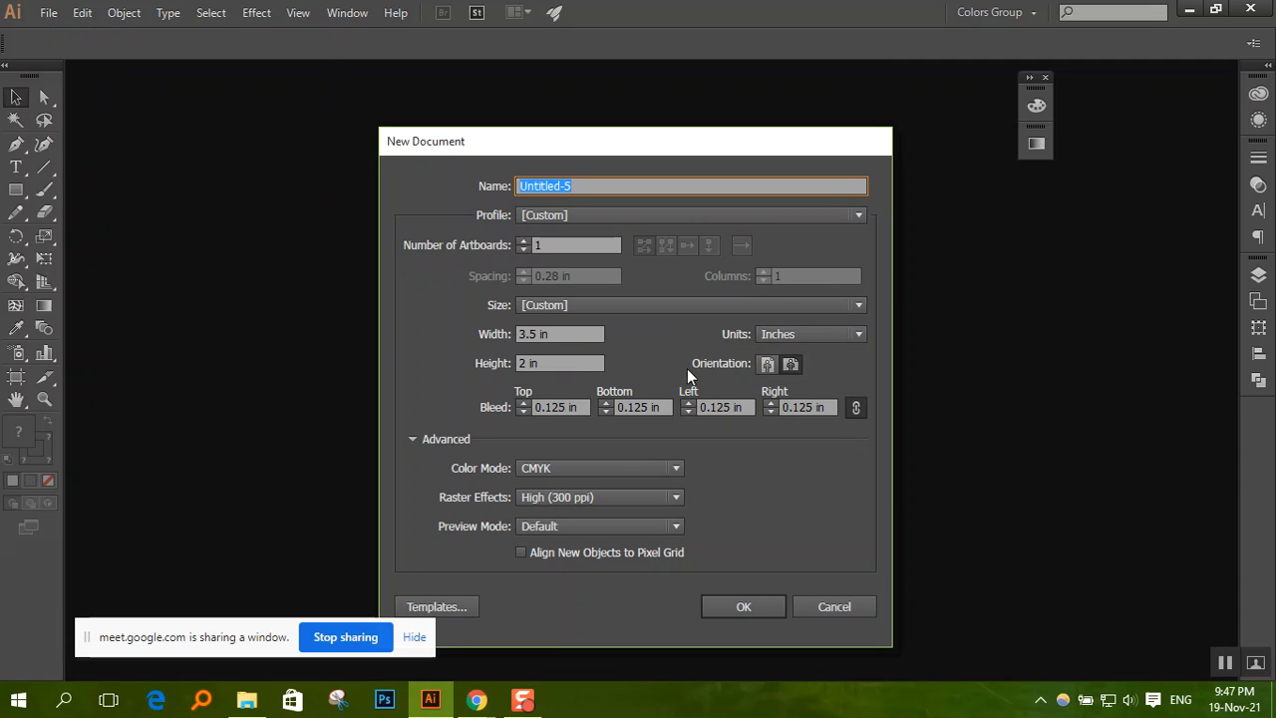
pyautogui.click(538, 245)
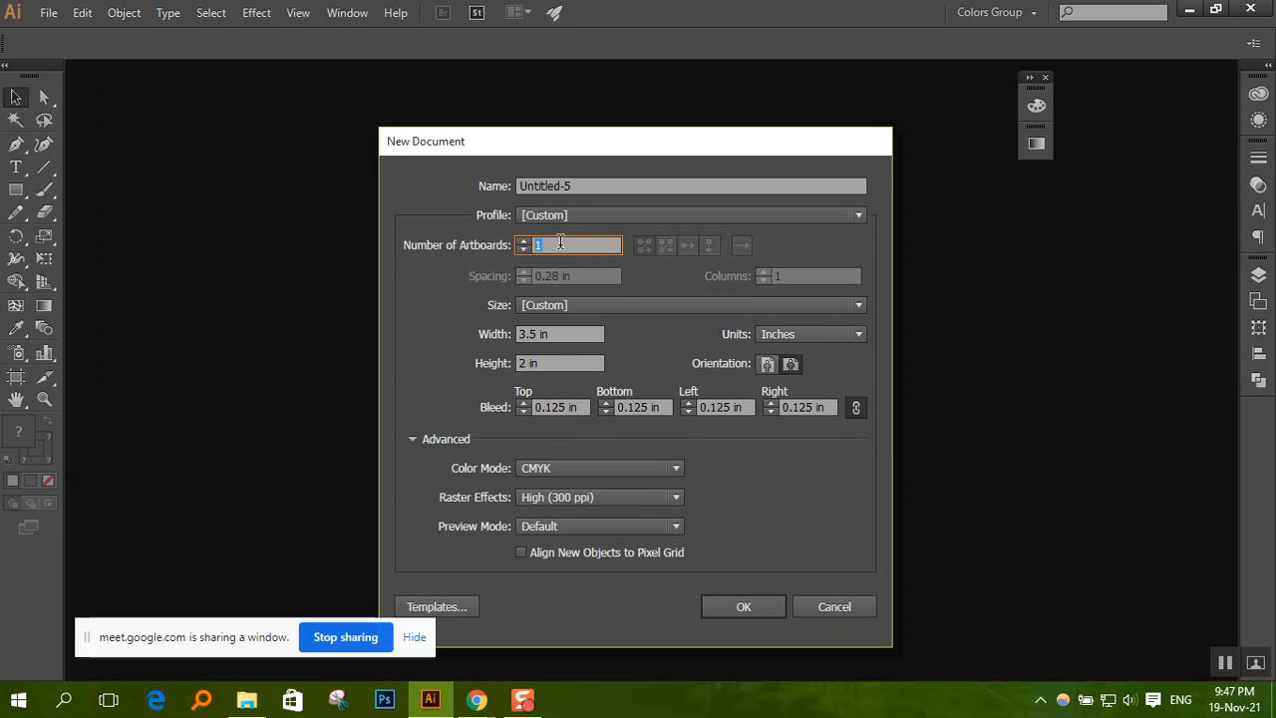
pyautogui.write('2')
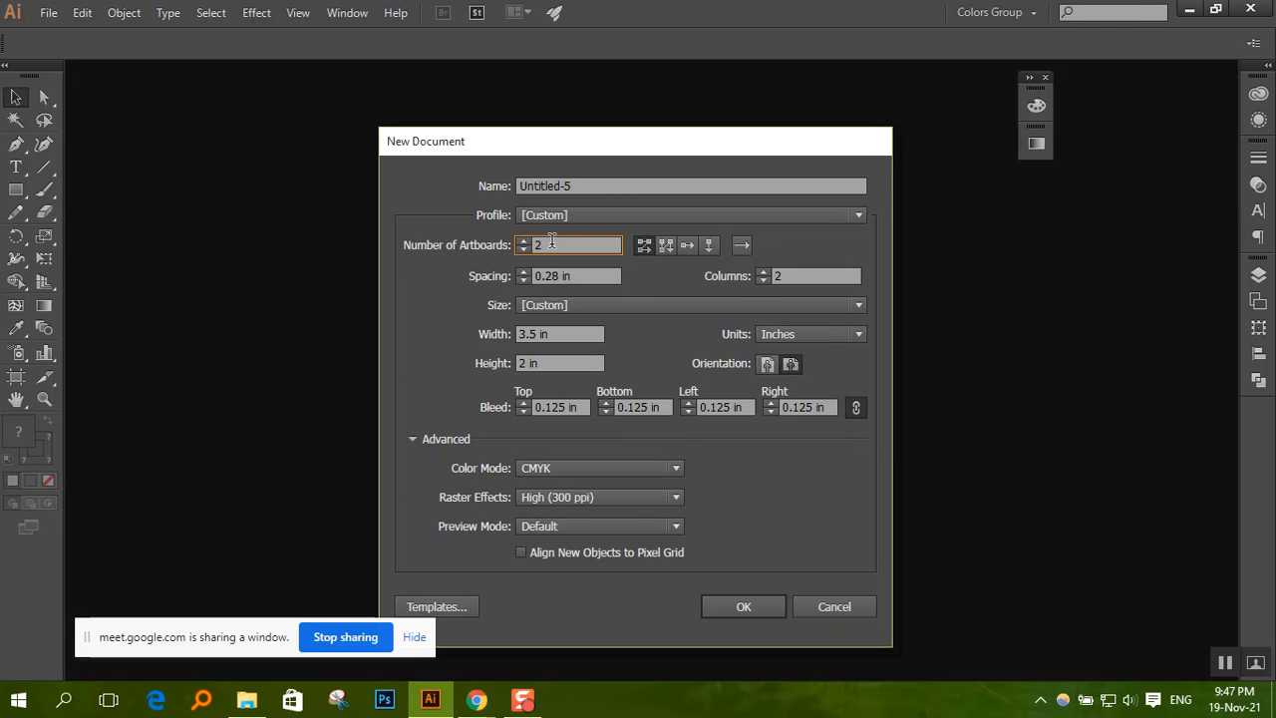
pyautogui.press('Return')
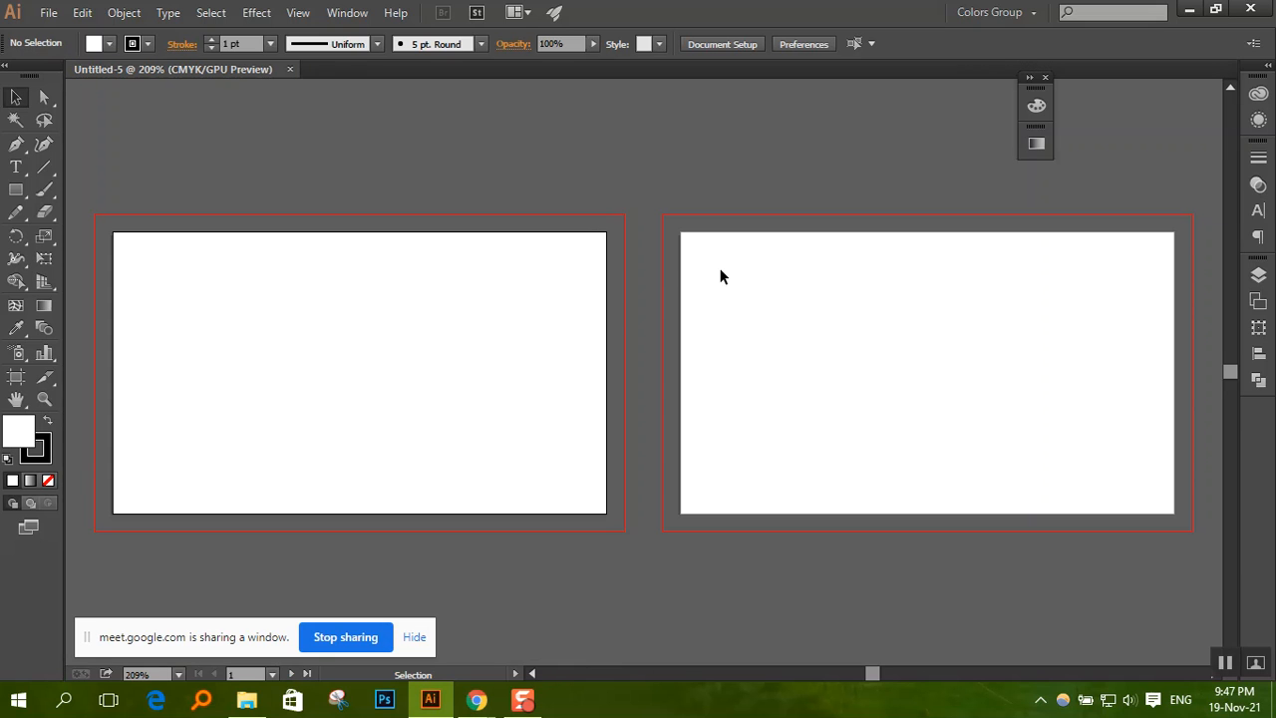
# - Draw a small rectangle in the left bleed area and give it a blue fill with no stroke
pyautogui.moveTo(387, 340); pyautogui.dragTo(401, 336)
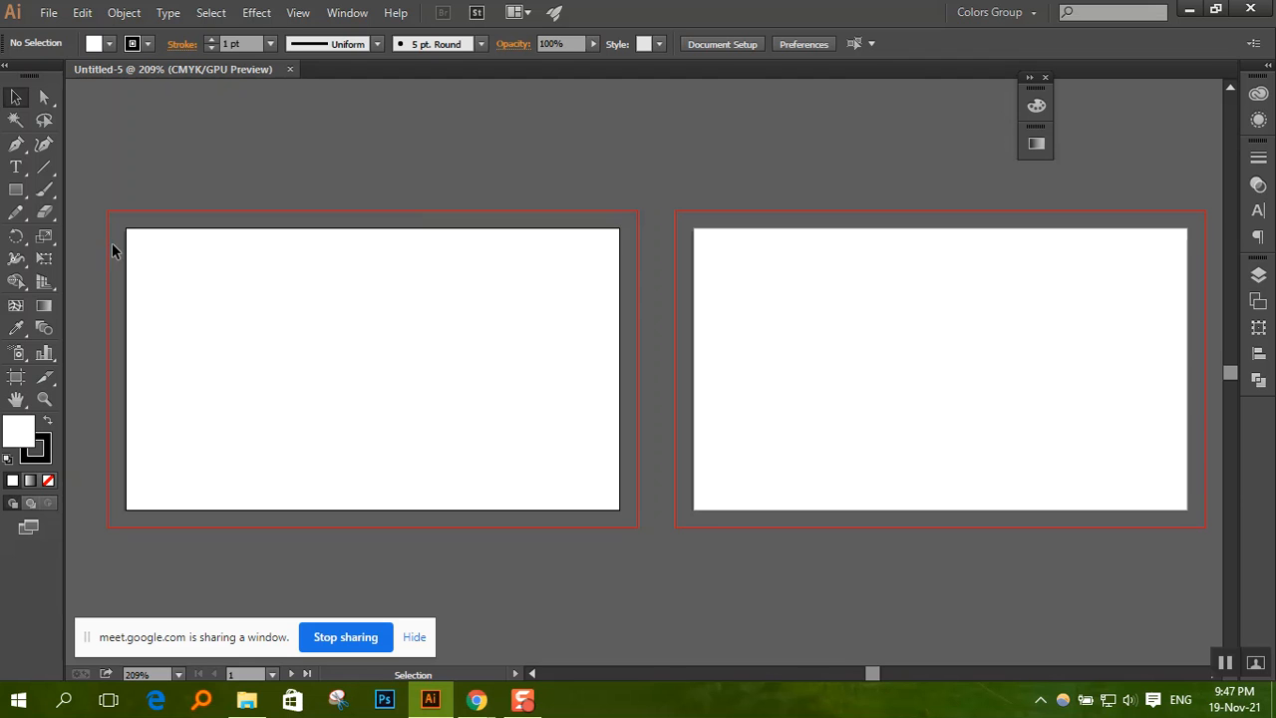
pyautogui.click(17, 191)
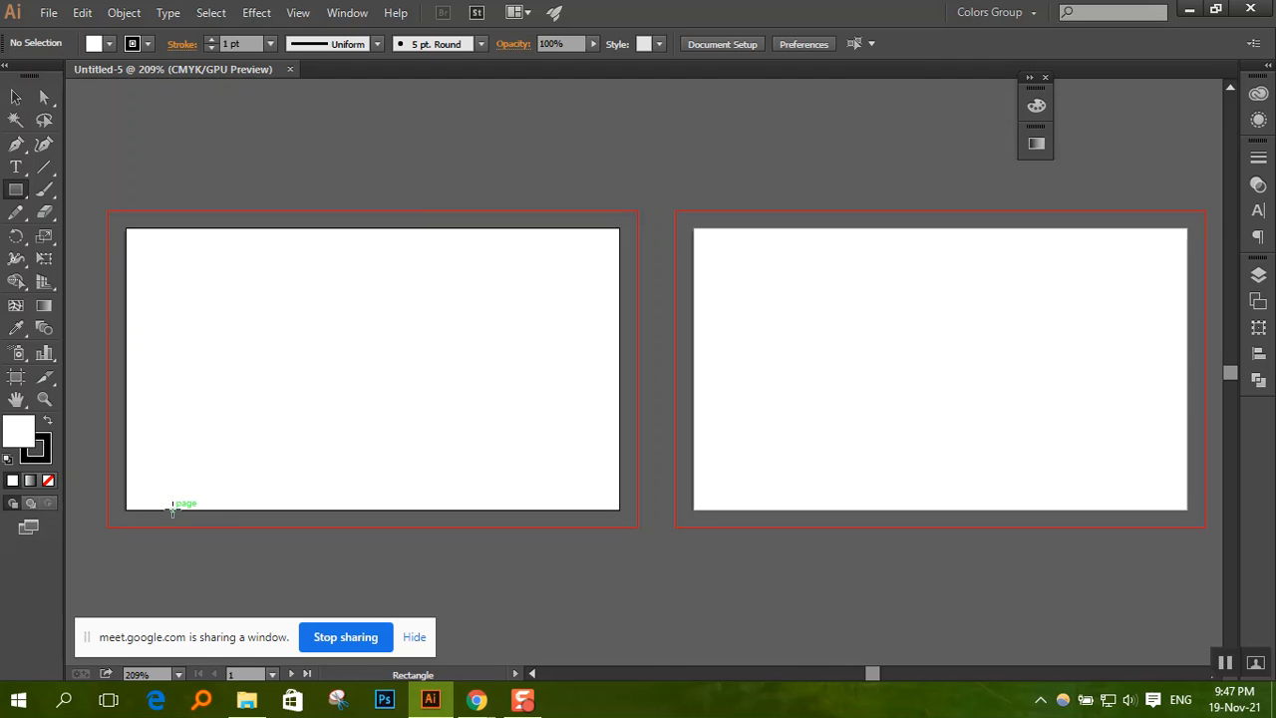
pyautogui.moveTo(110, 468); pyautogui.dragTo(124, 565)
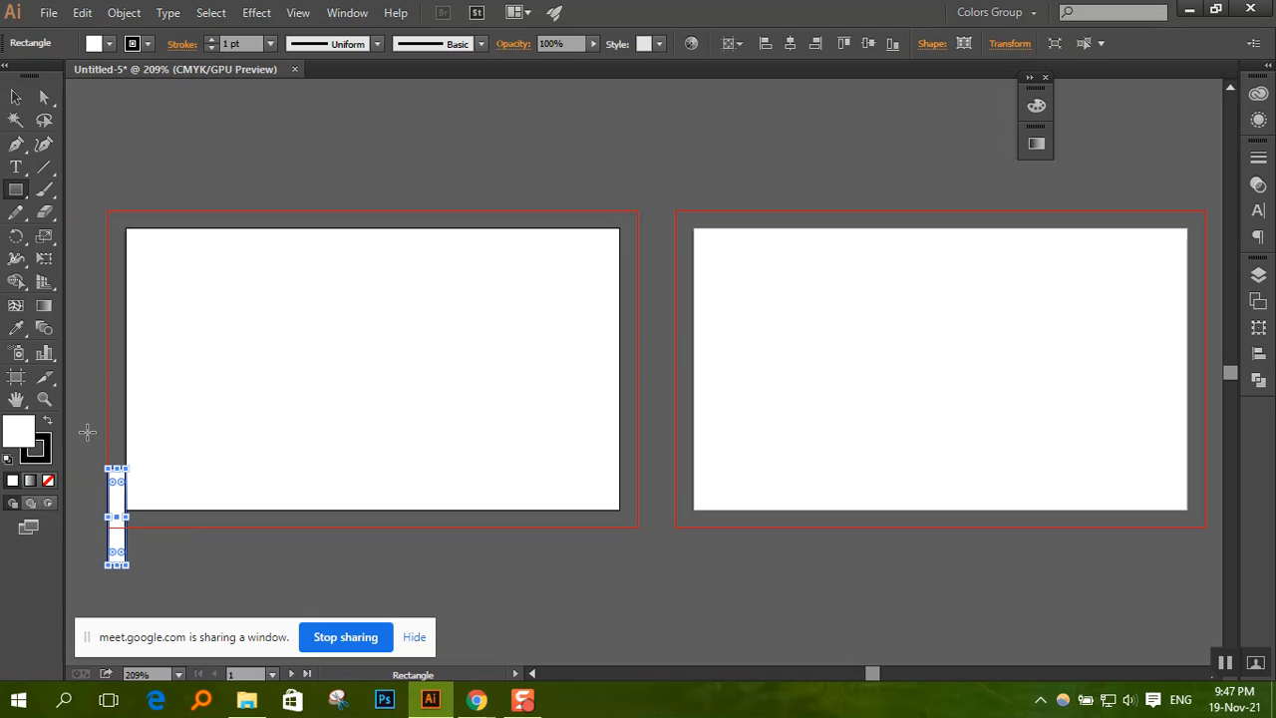
pyautogui.doubleClick(27, 434)
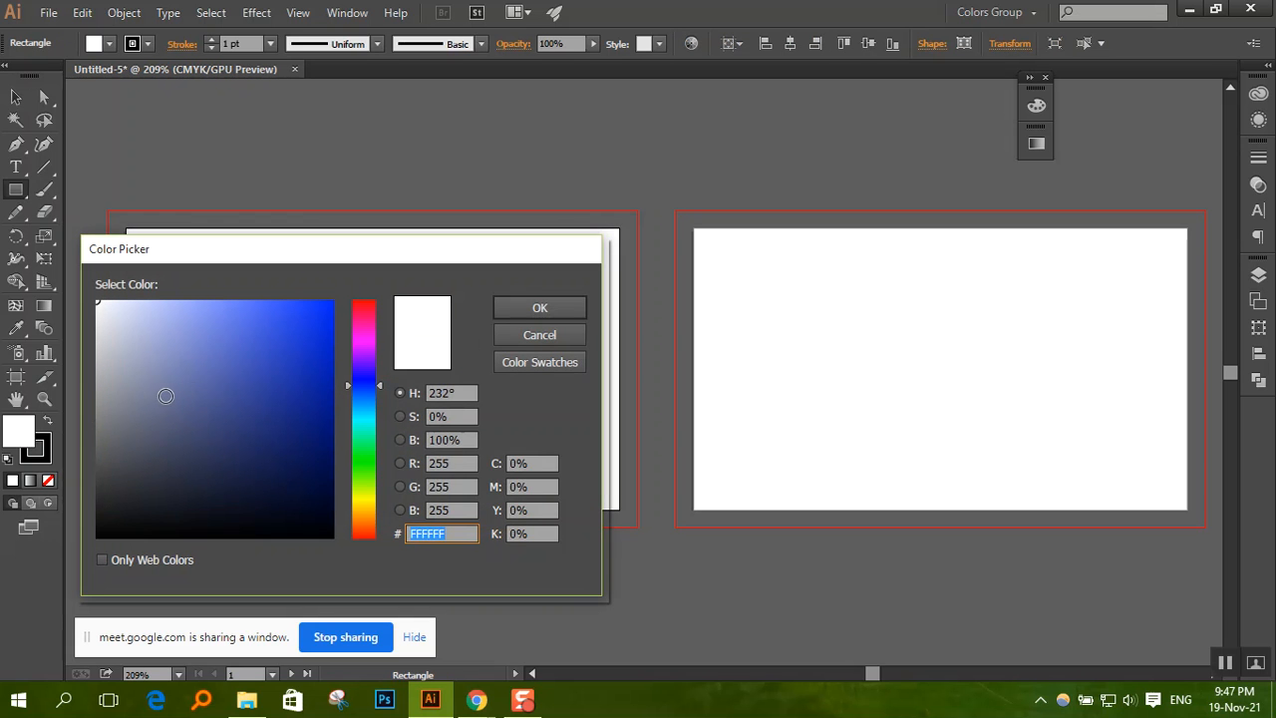
pyautogui.click(254, 365)
pyautogui.click(538, 309)
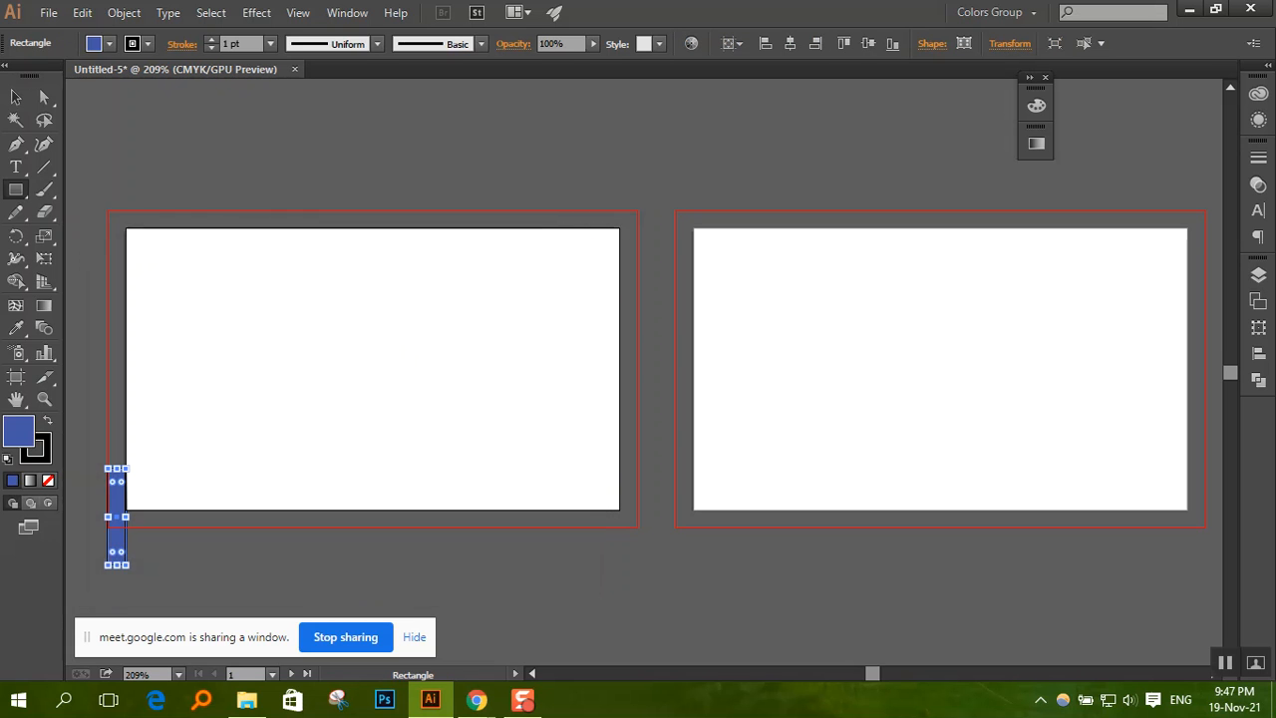
pyautogui.click(16, 95)
pyautogui.click(35, 450)
pyautogui.click(46, 481)
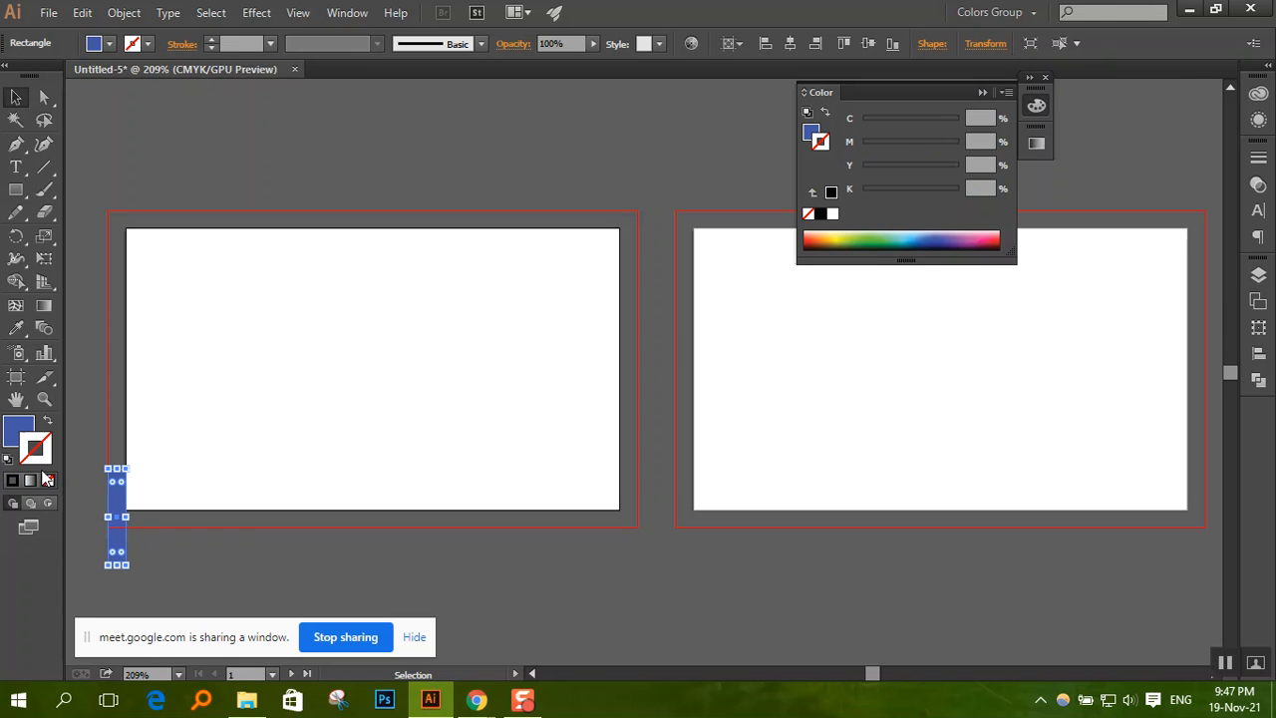
pyautogui.press('x')
pyautogui.click(222, 538)
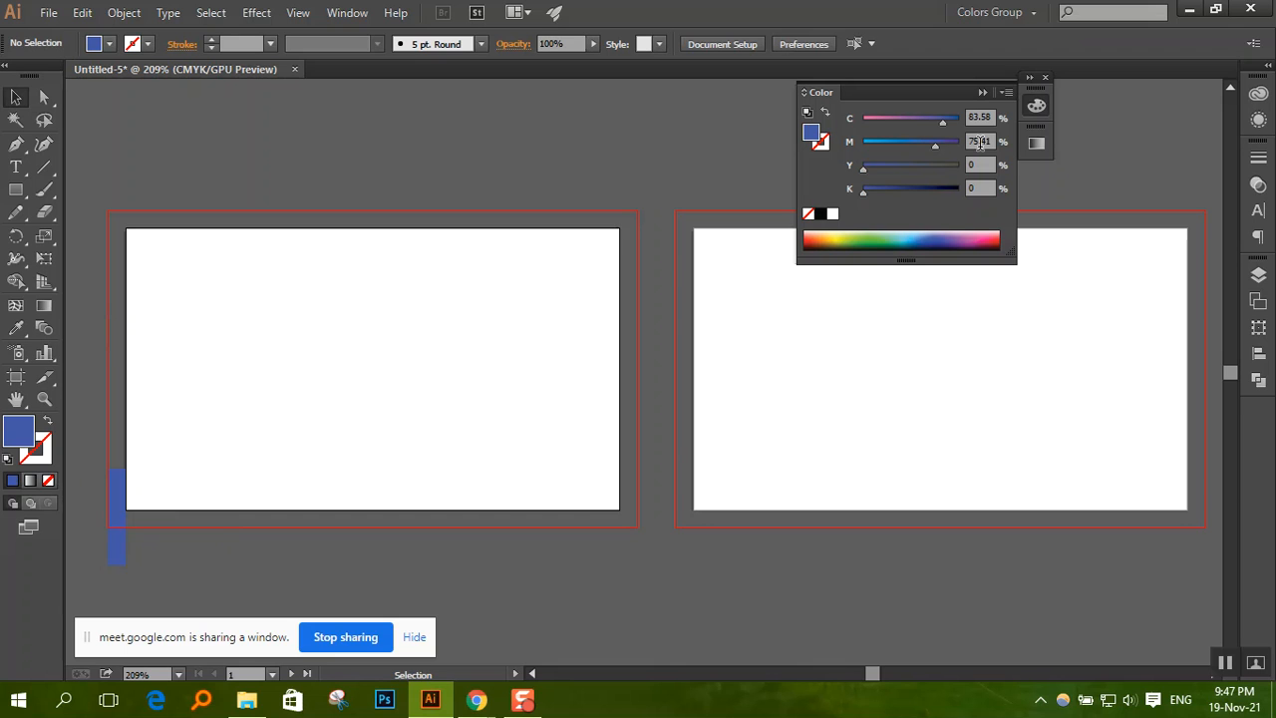
# - Delete the small blue rectangle from the bleed area
pyautogui.click(1027, 80)
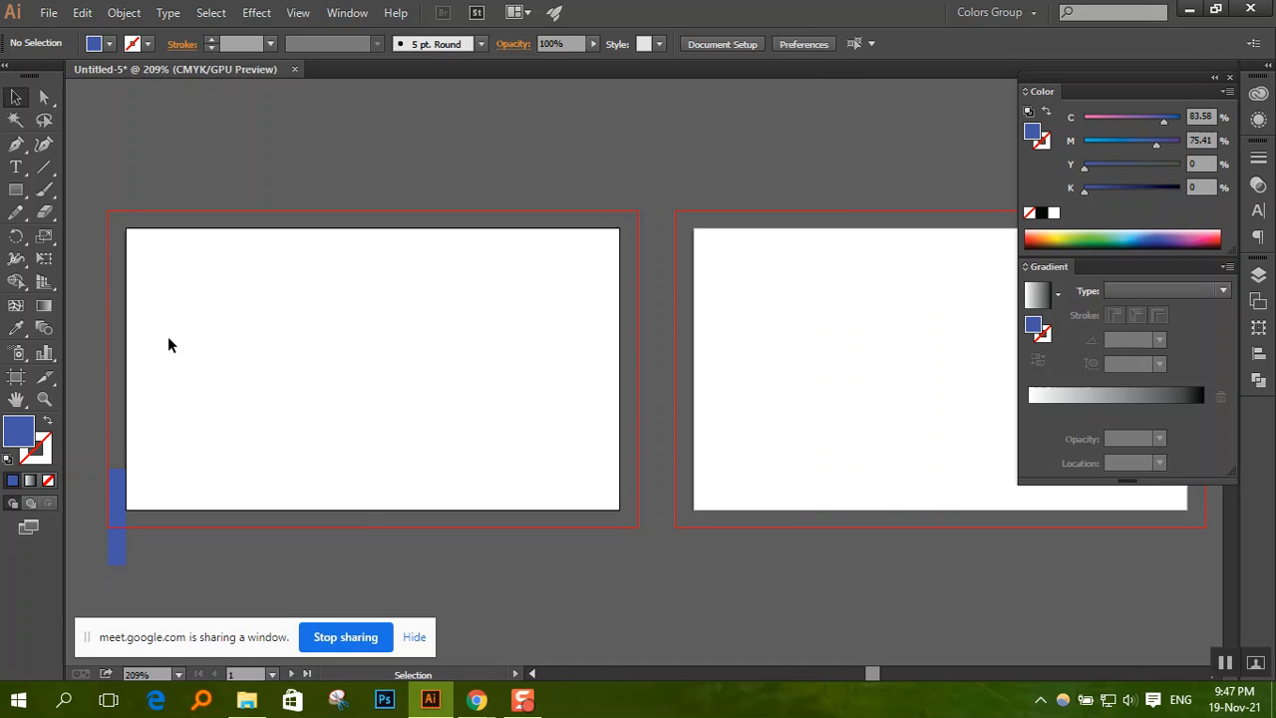
pyautogui.scroll(2, 168, 336)
pyautogui.moveTo(201, 293); pyautogui.dragTo(294, 284)
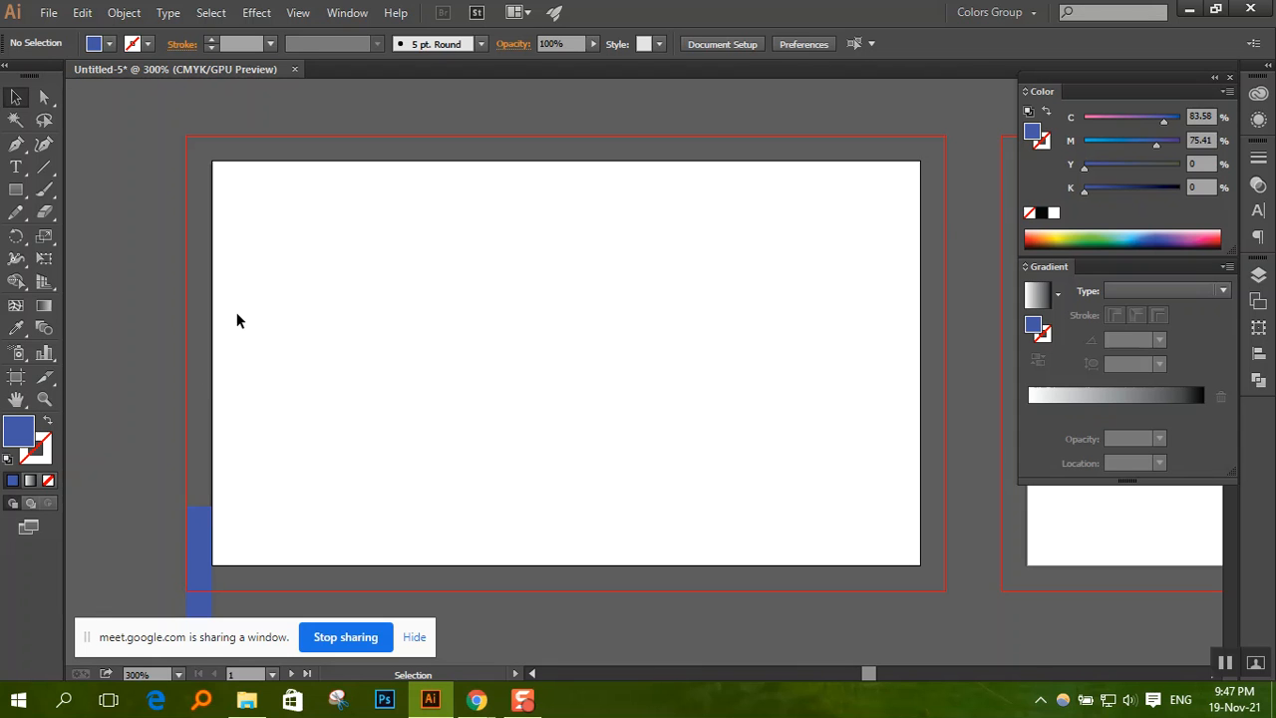
pyautogui.click(199, 513)
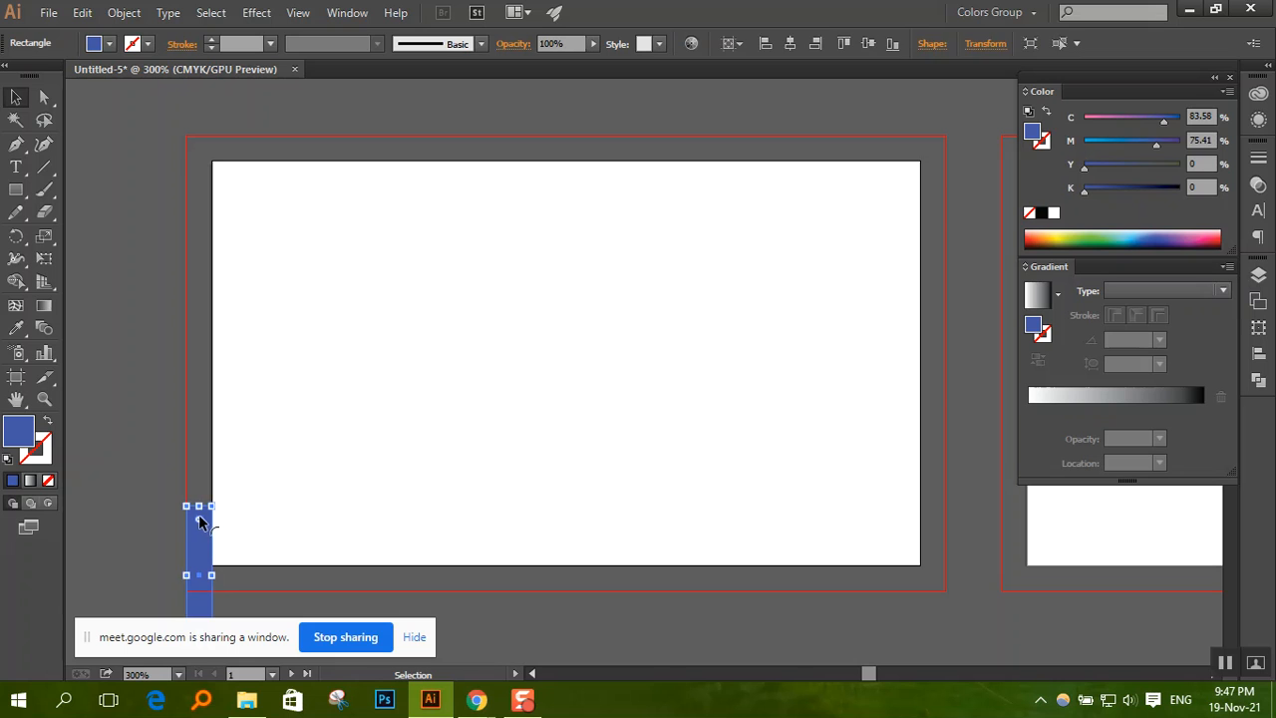
pyautogui.press('Delete')
# - Draw a rectangle across the first artboard and undo it
pyautogui.moveTo(356, 367); pyautogui.dragTo(343, 363)
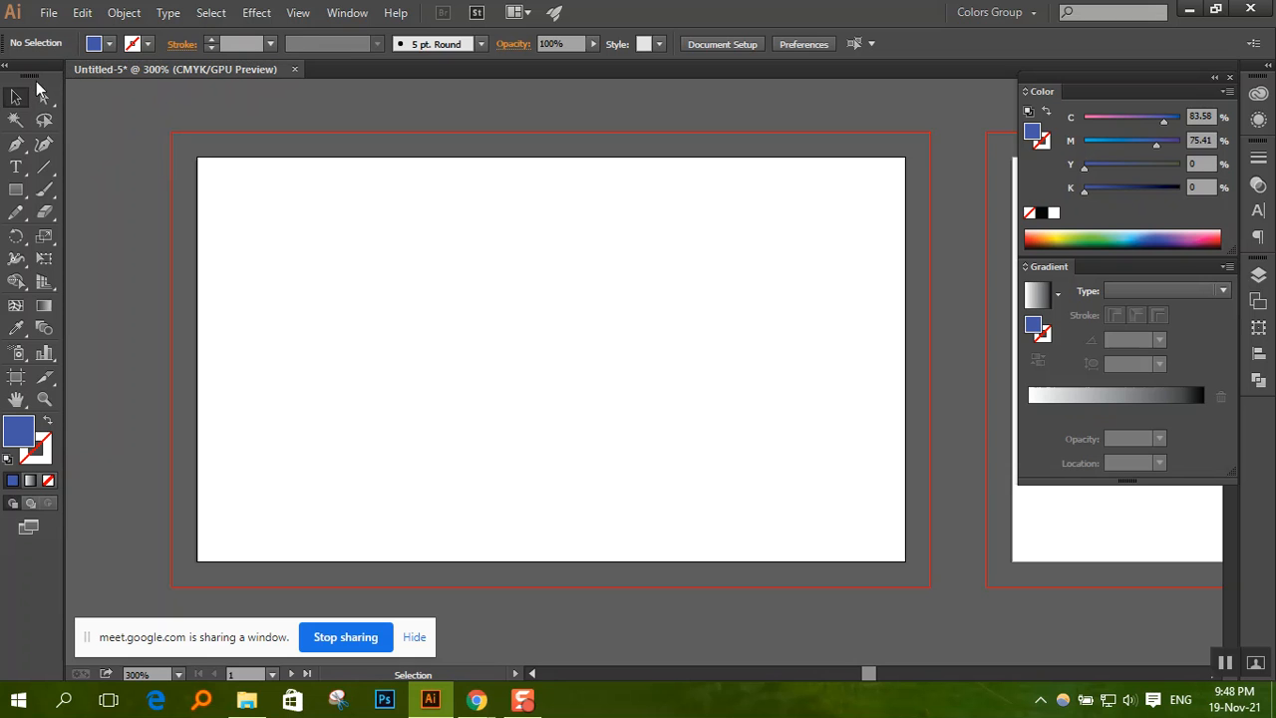
pyautogui.click(16, 190)
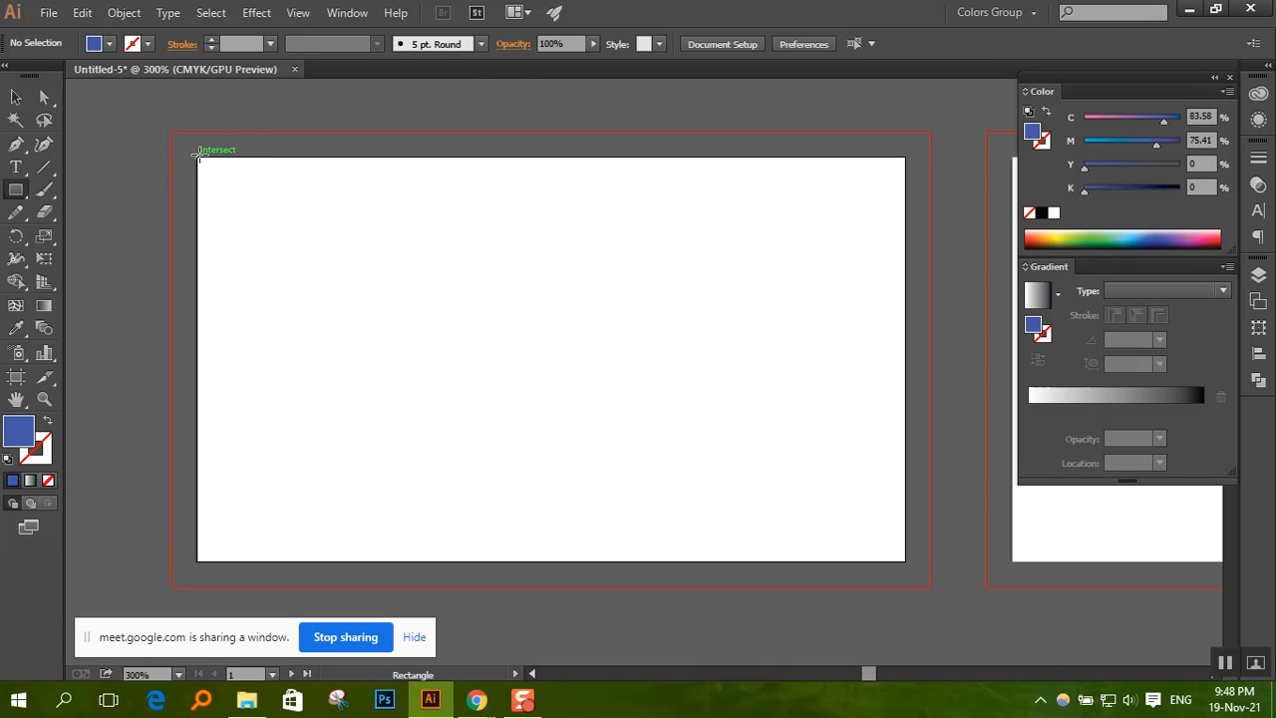
pyautogui.moveTo(197, 155); pyautogui.dragTo(904, 560)
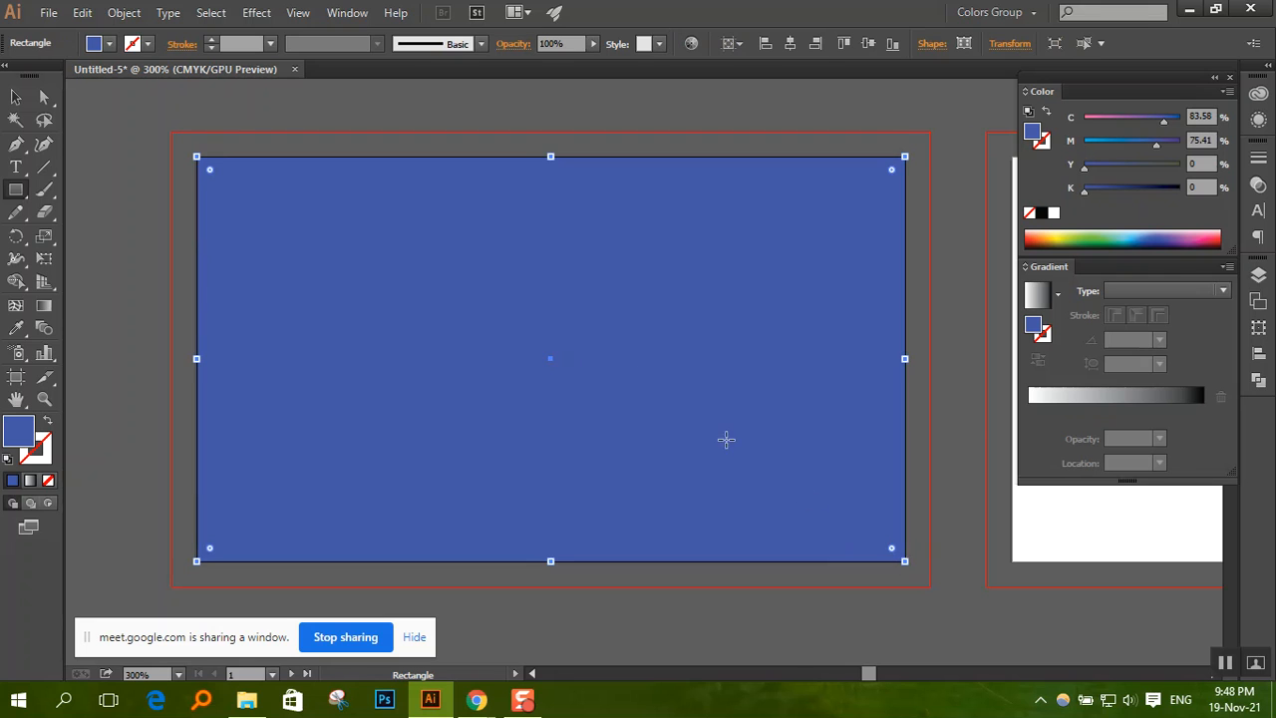
pyautogui.hotkey('ctrl', 'z')
# - Create a 3.5 × 2 in rectangle and center it horizontally and vertically on the first artboard
pyautogui.click(412, 249)
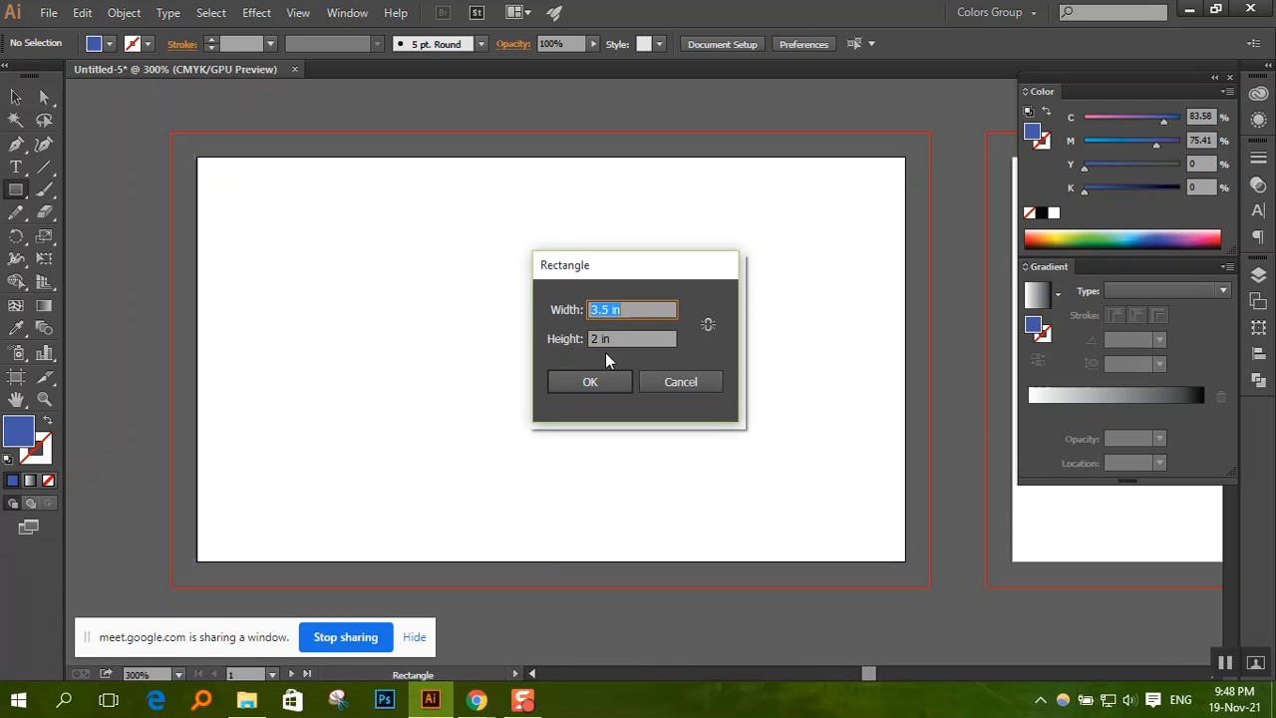
pyautogui.click(589, 382)
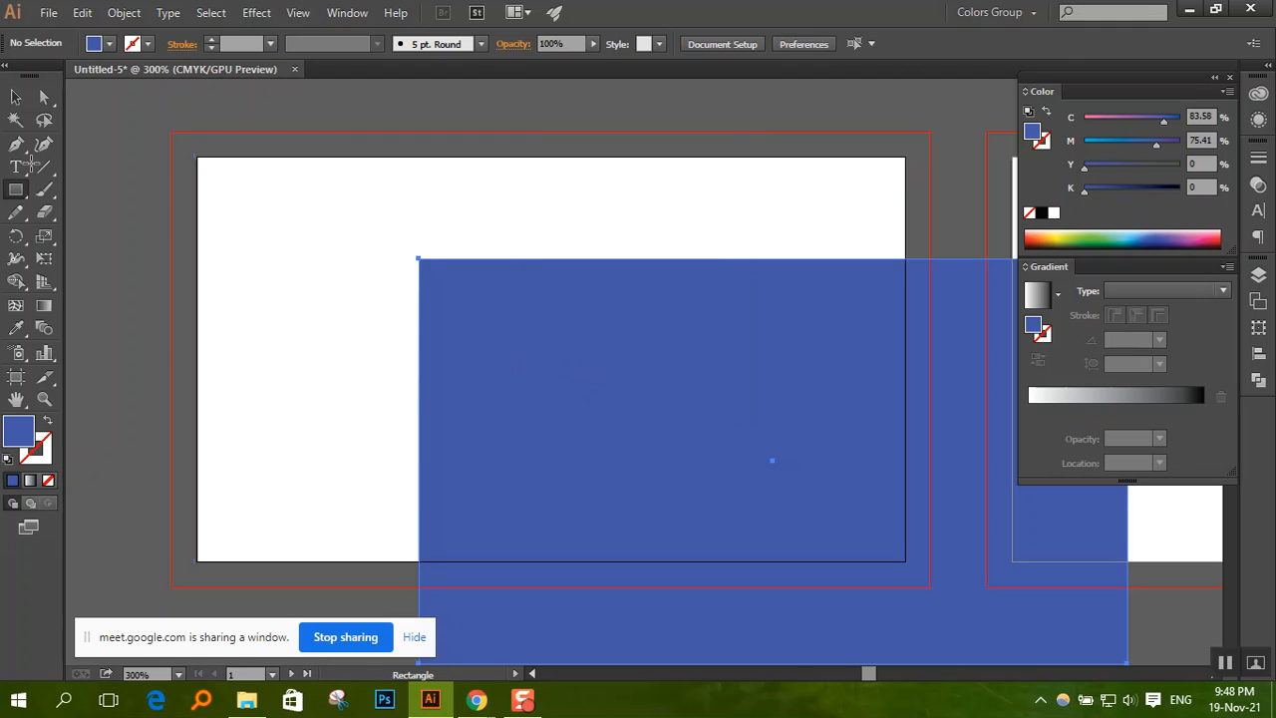
pyautogui.click(20, 97)
pyautogui.hotkey('ctrl', '-')
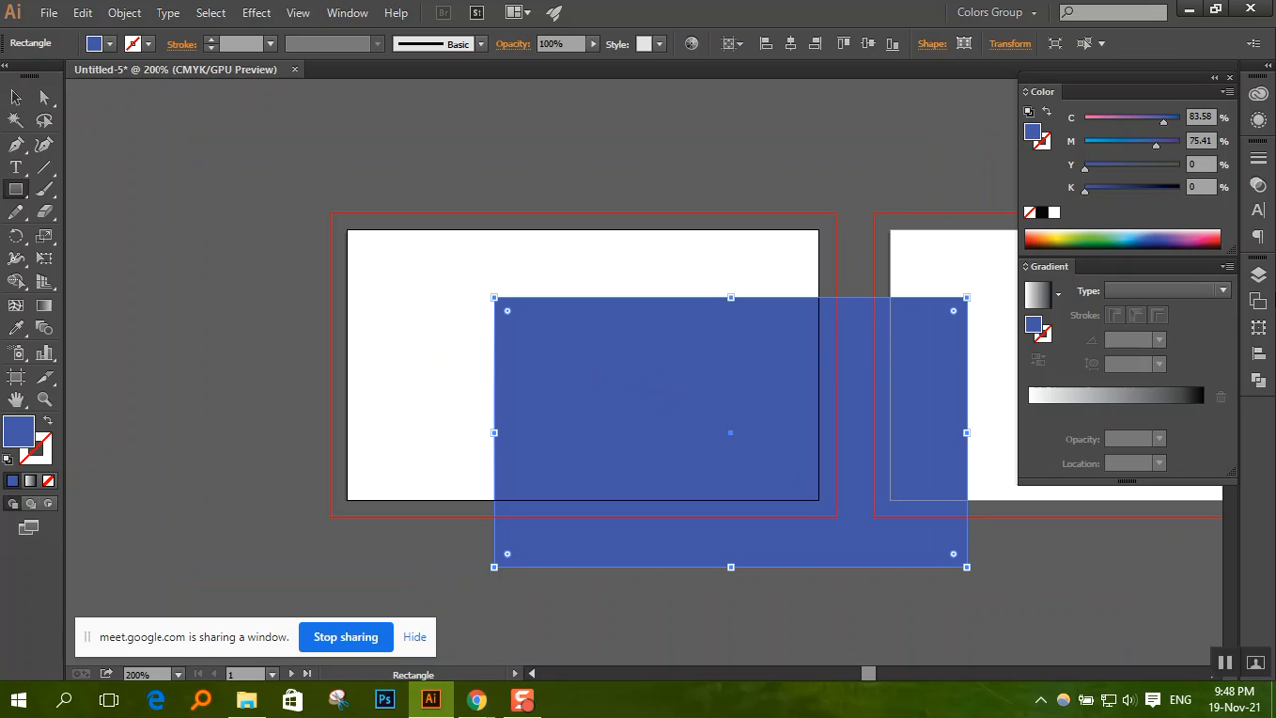
pyautogui.click(1258, 353)
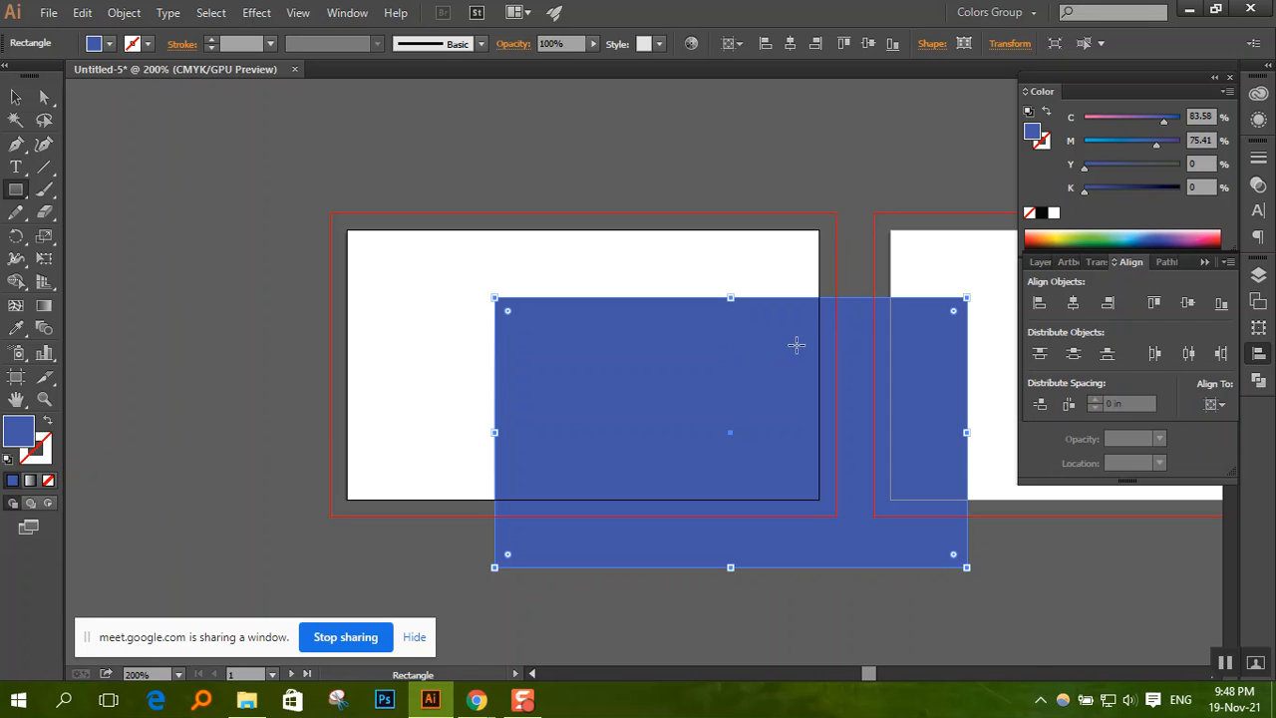
pyautogui.click(1215, 403)
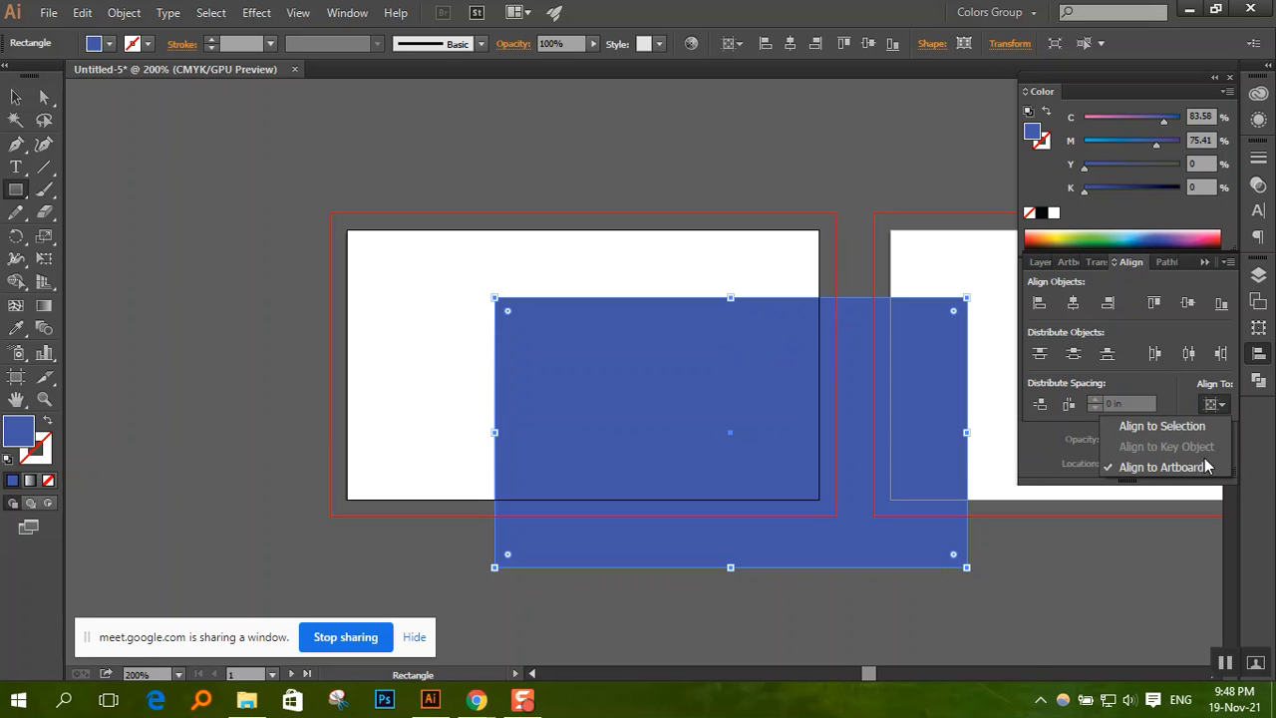
pyautogui.click(1077, 311)
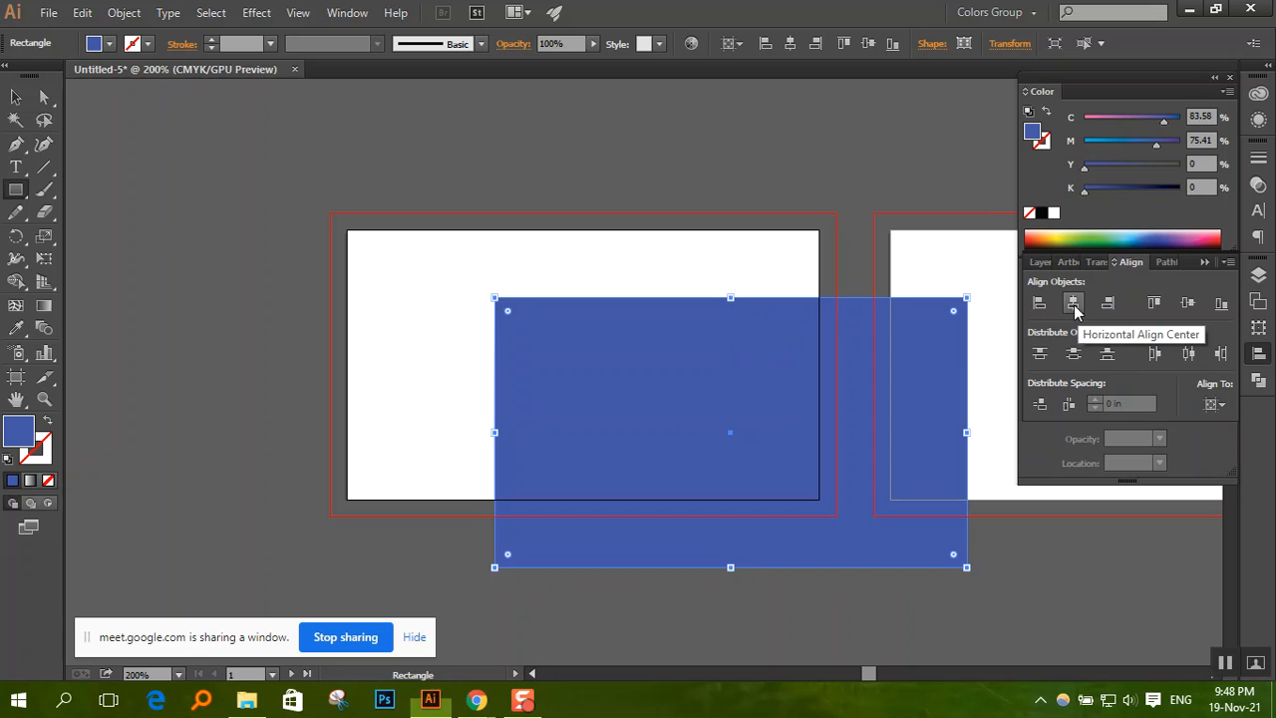
pyautogui.click(1192, 304)
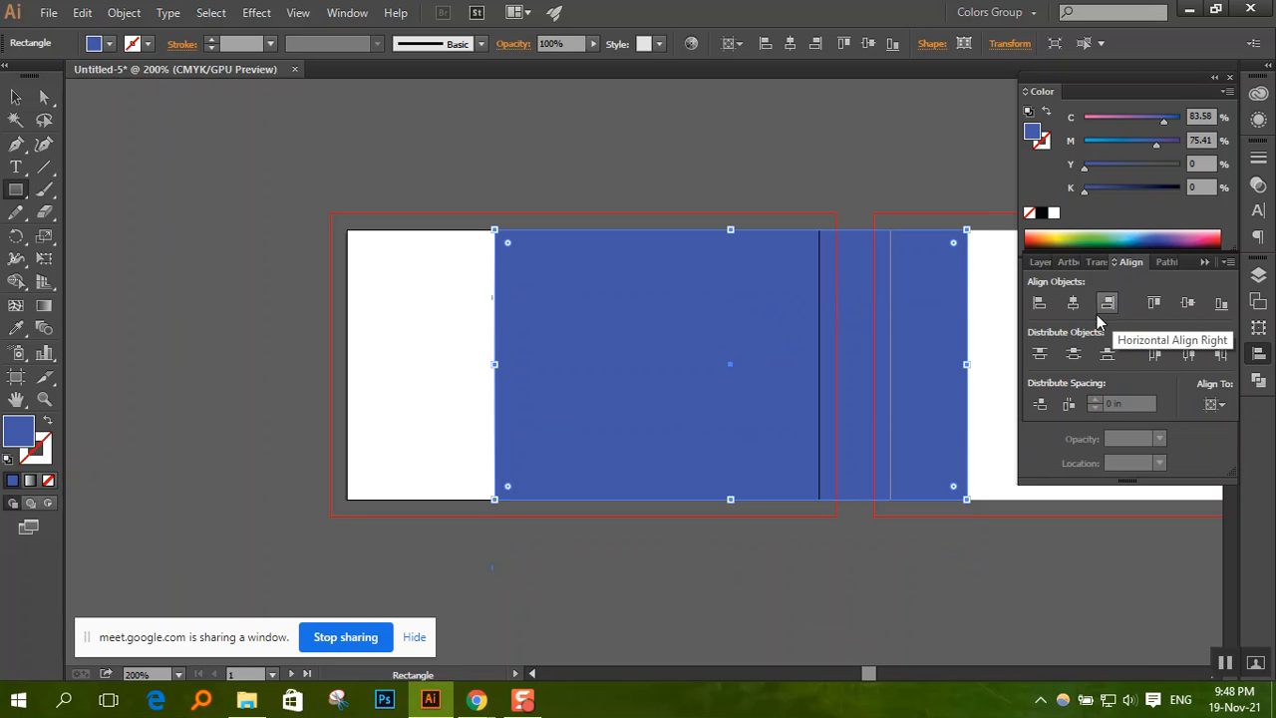
pyautogui.click(1071, 305)
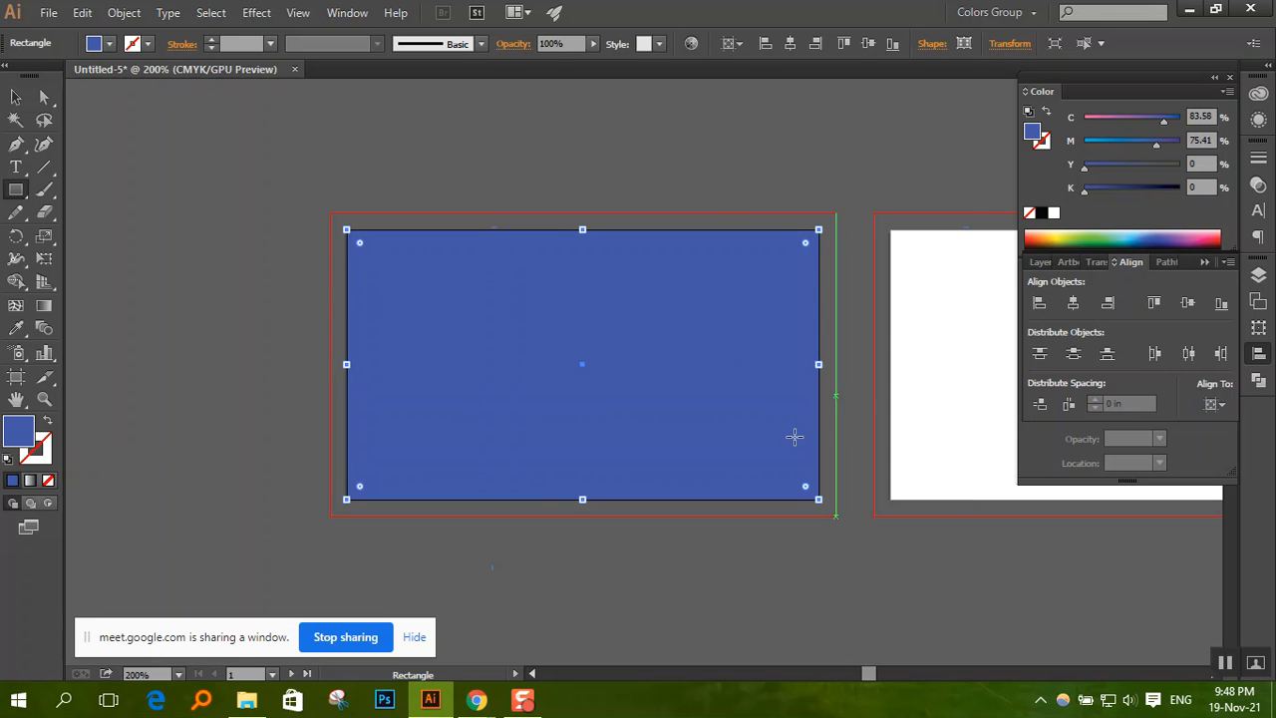
pyautogui.moveTo(480, 699)
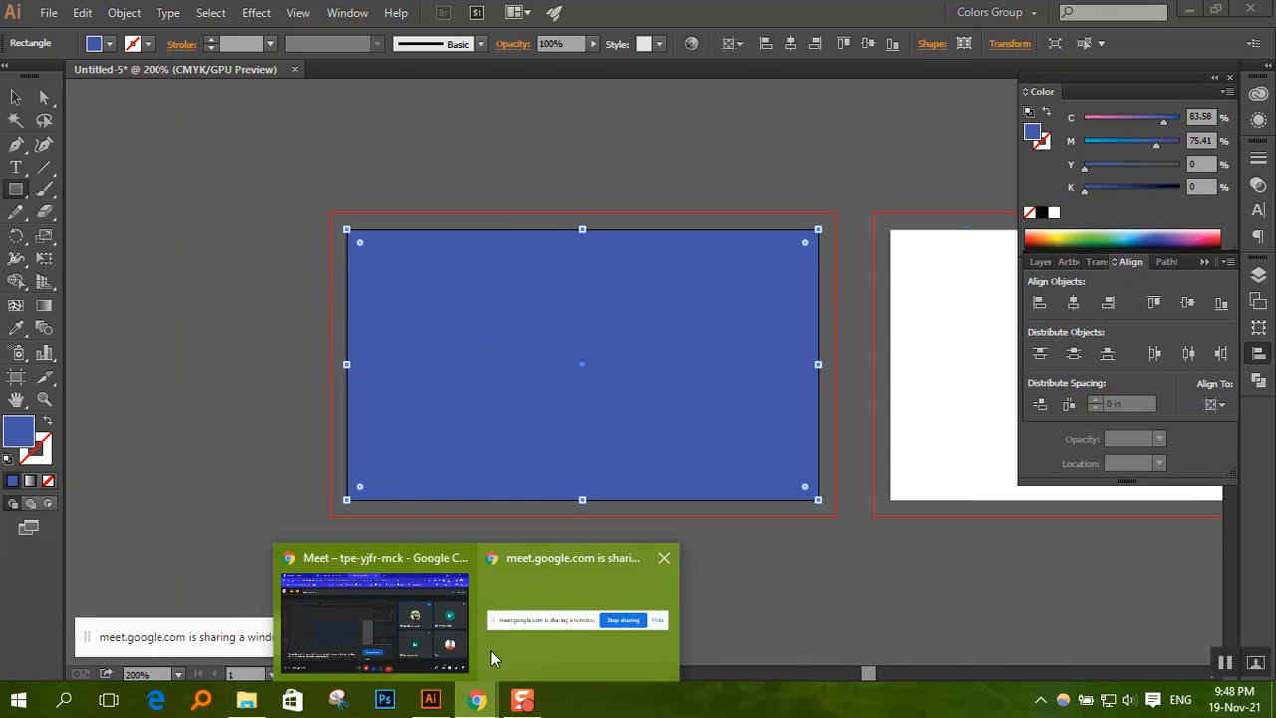
pyautogui.click(414, 621)
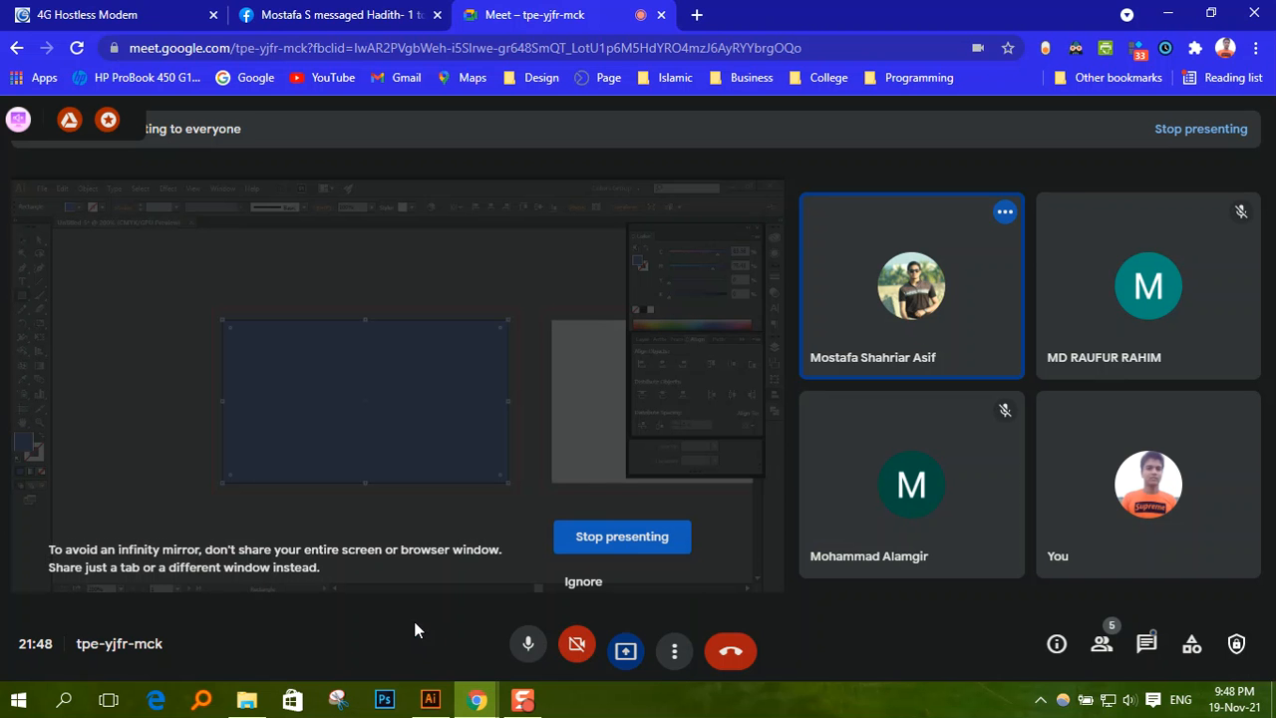
pyautogui.click(529, 645)
pyautogui.click(529, 645)
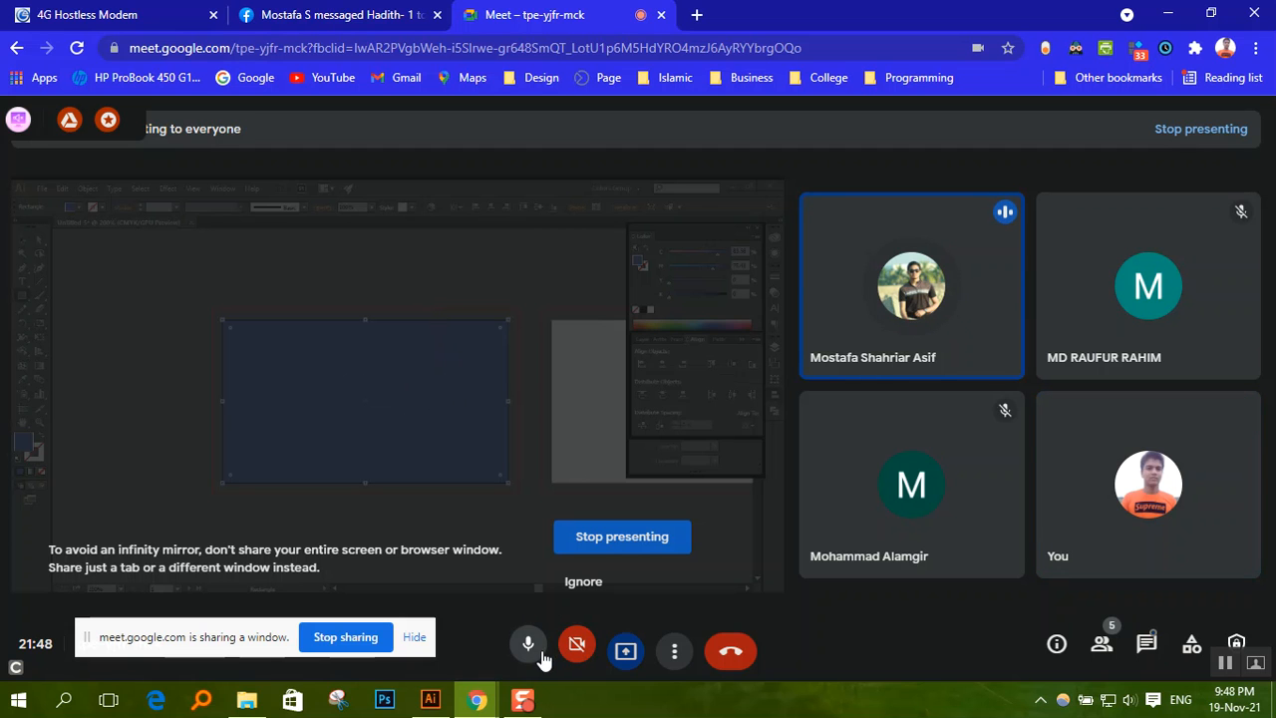
pyautogui.click(430, 701)
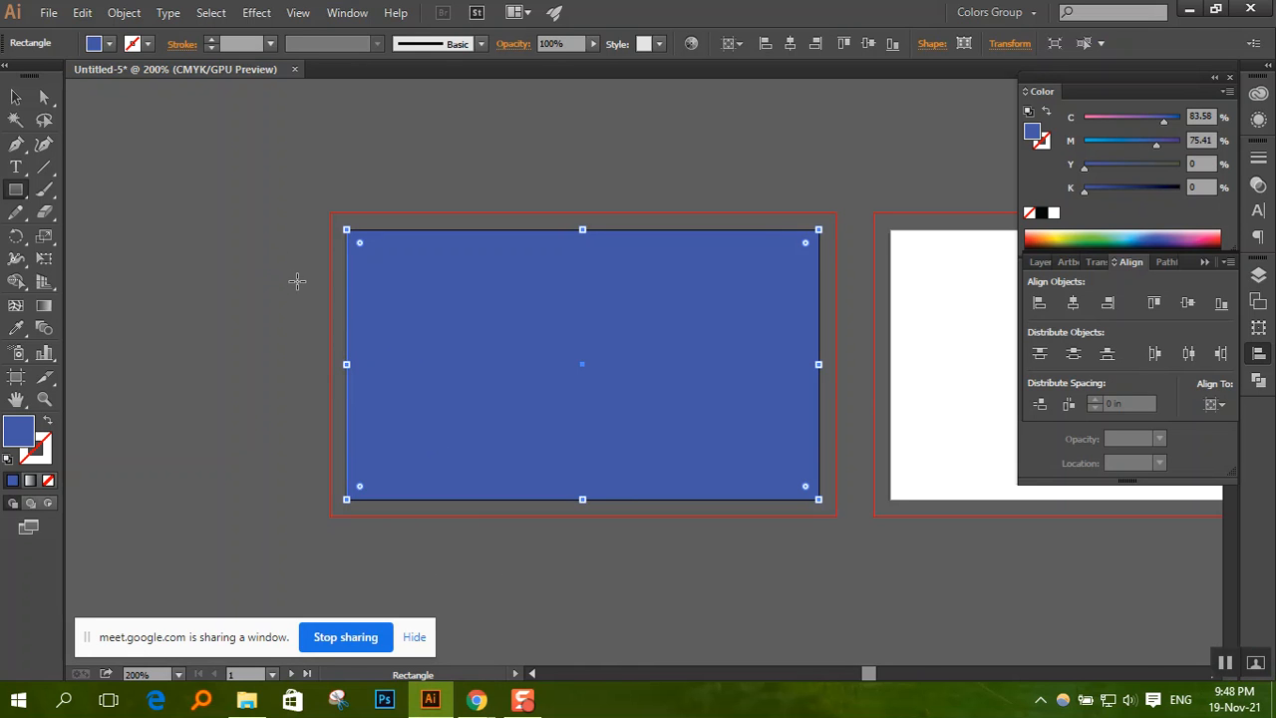
# - Delete the centered rectangle, then draw a rectangle matching the first artboard and delete it too
pyautogui.press('Delete')
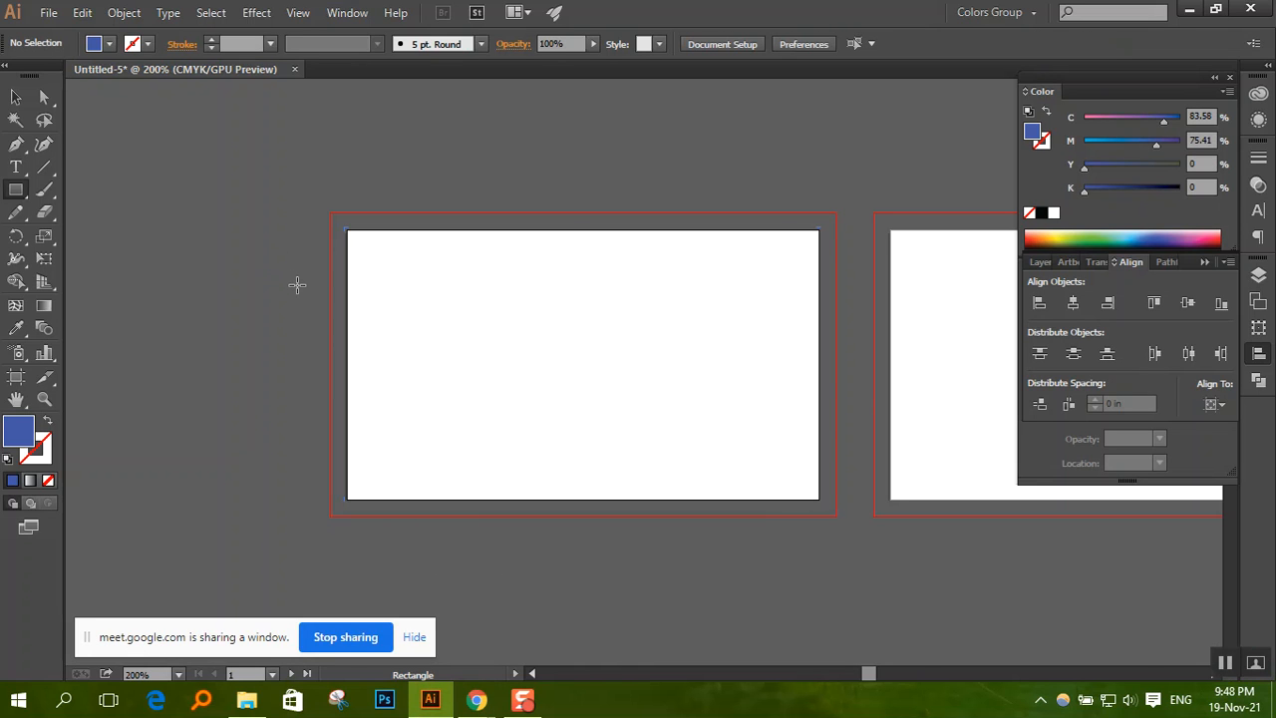
pyautogui.click(16, 190)
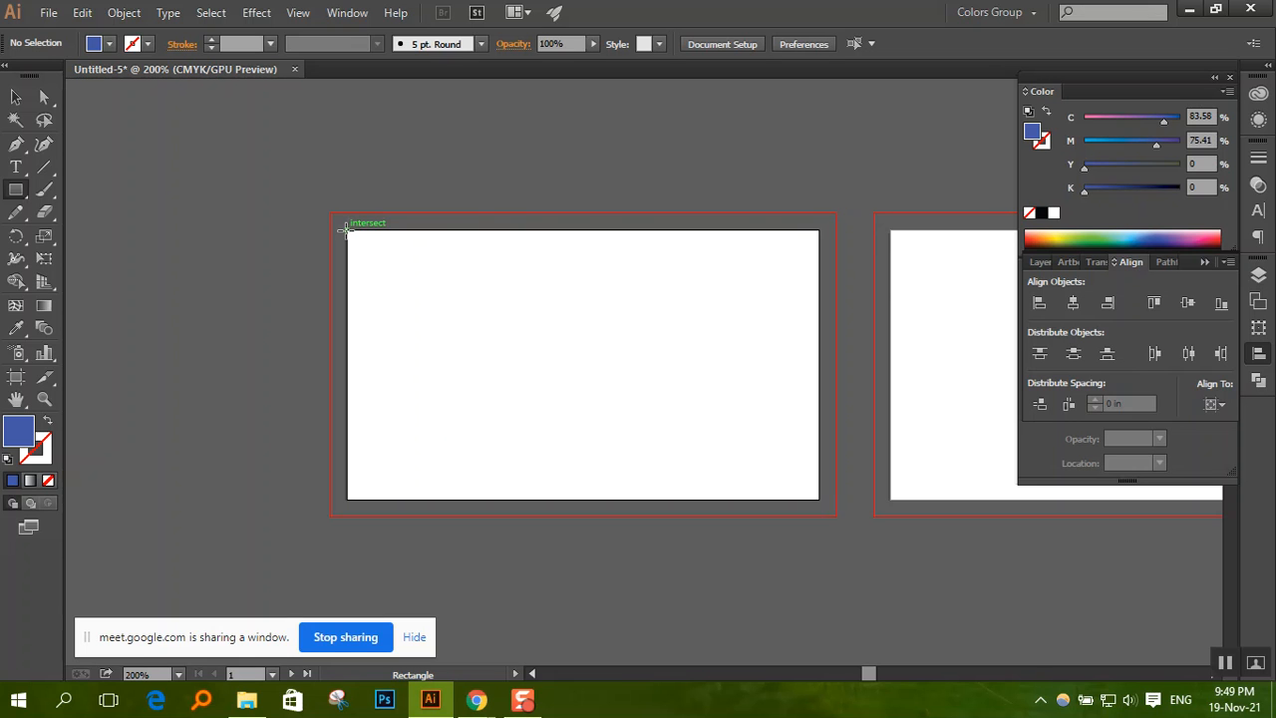
pyautogui.moveTo(346, 229)
pyautogui.mouseDown()
pyautogui.moveTo(737, 465)
pyautogui.moveTo(820, 498)
pyautogui.mouseUp()
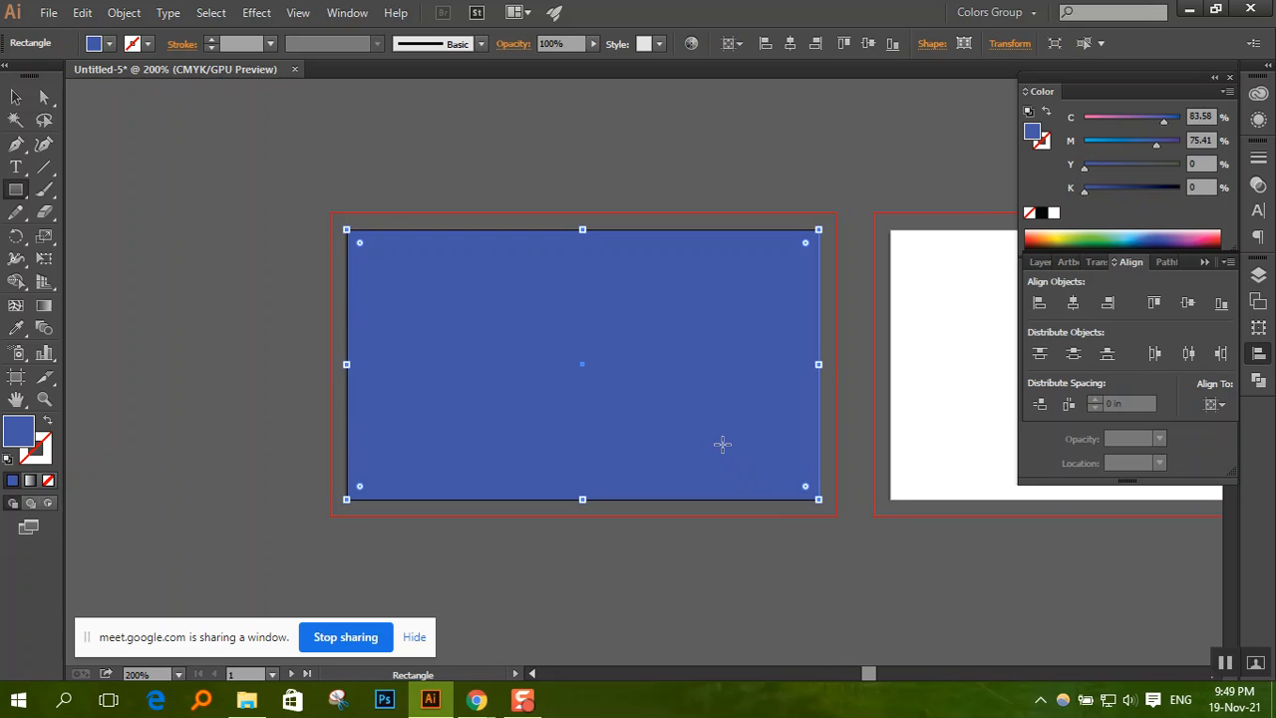
pyautogui.press('Delete')
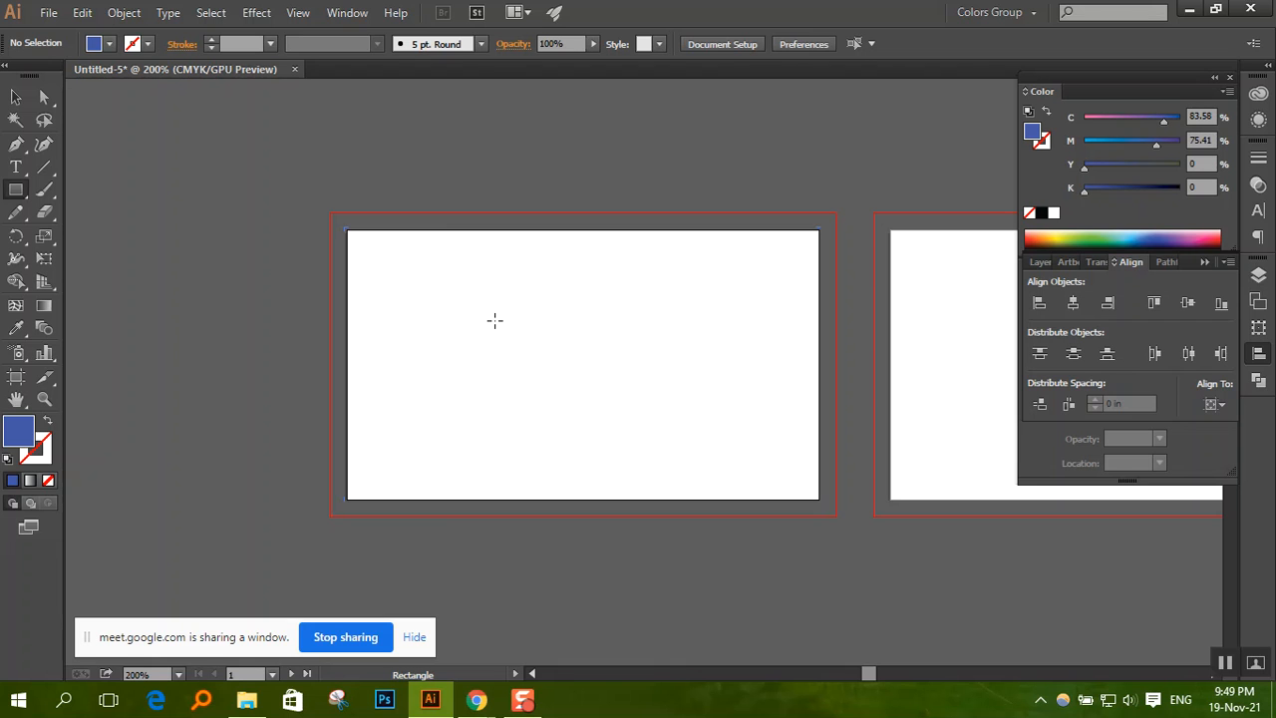
# - Open the Rectangle dialog on the first artboard
pyautogui.click(495, 320)
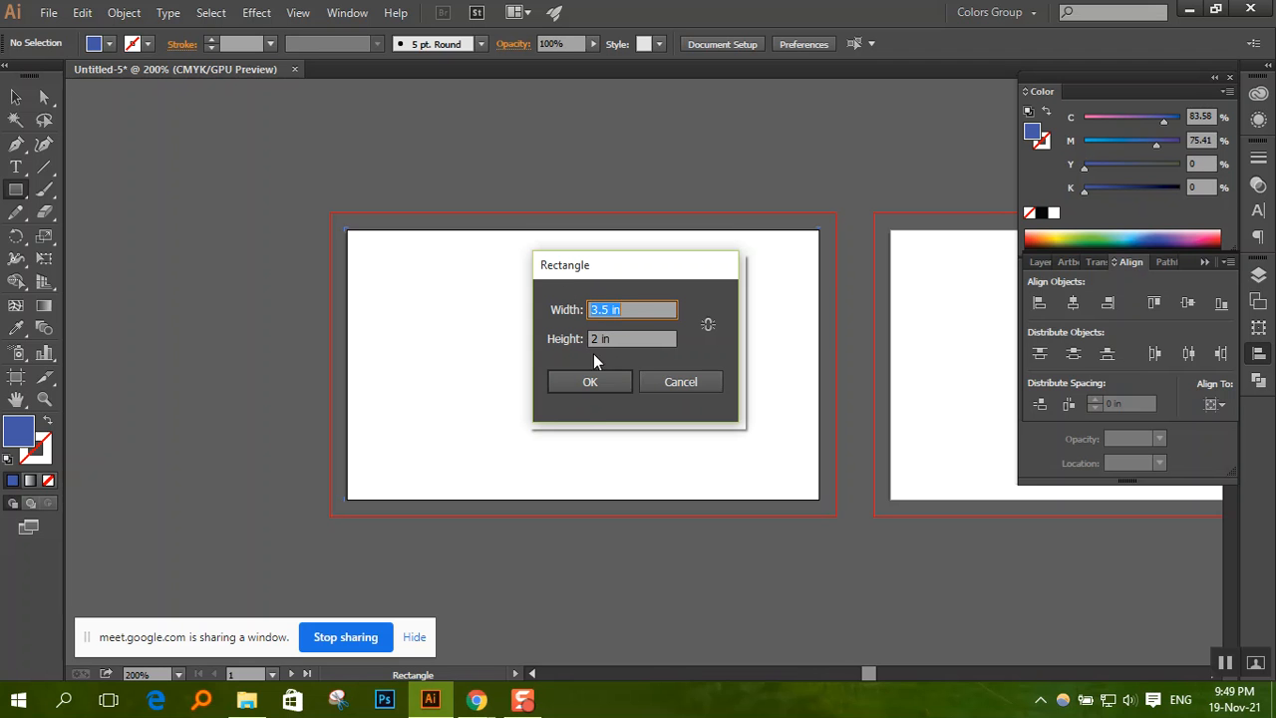
# - Confirm the 3.5 × 2 in rectangle and align it to the first artboard's horizontal and vertical centers
pyautogui.click(598, 383)
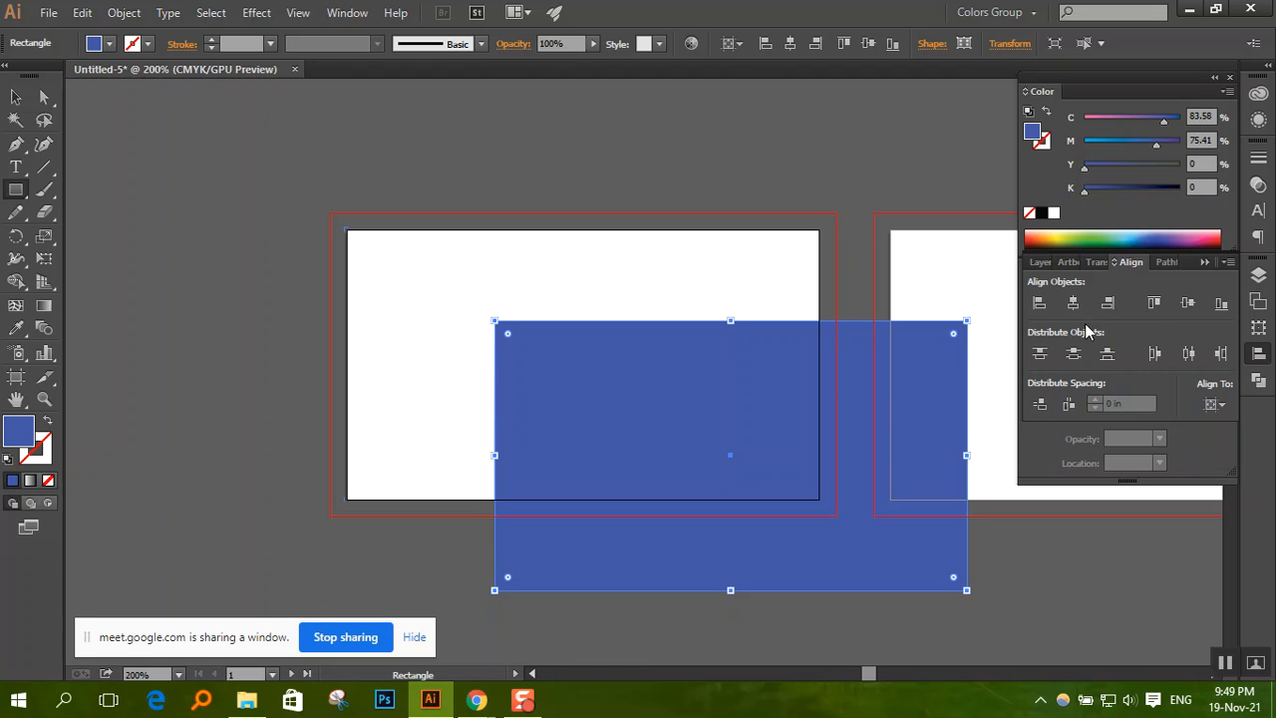
pyautogui.click(1215, 404)
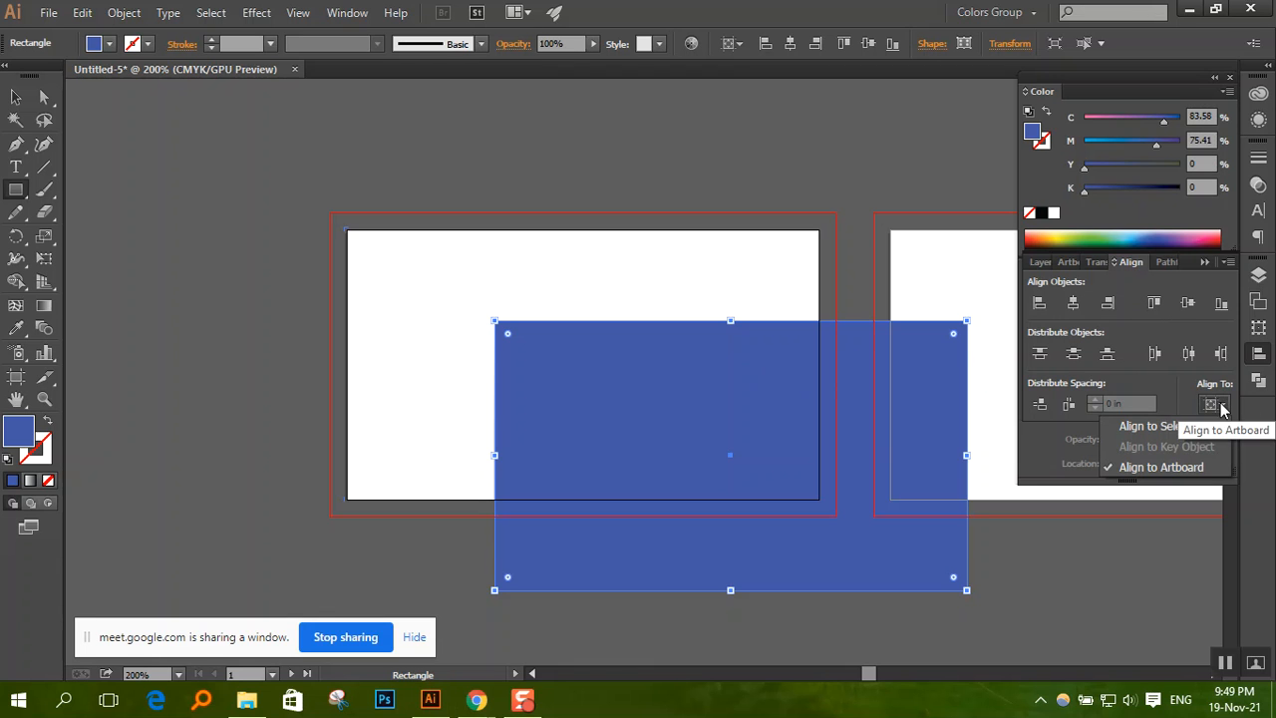
pyautogui.click(1174, 467)
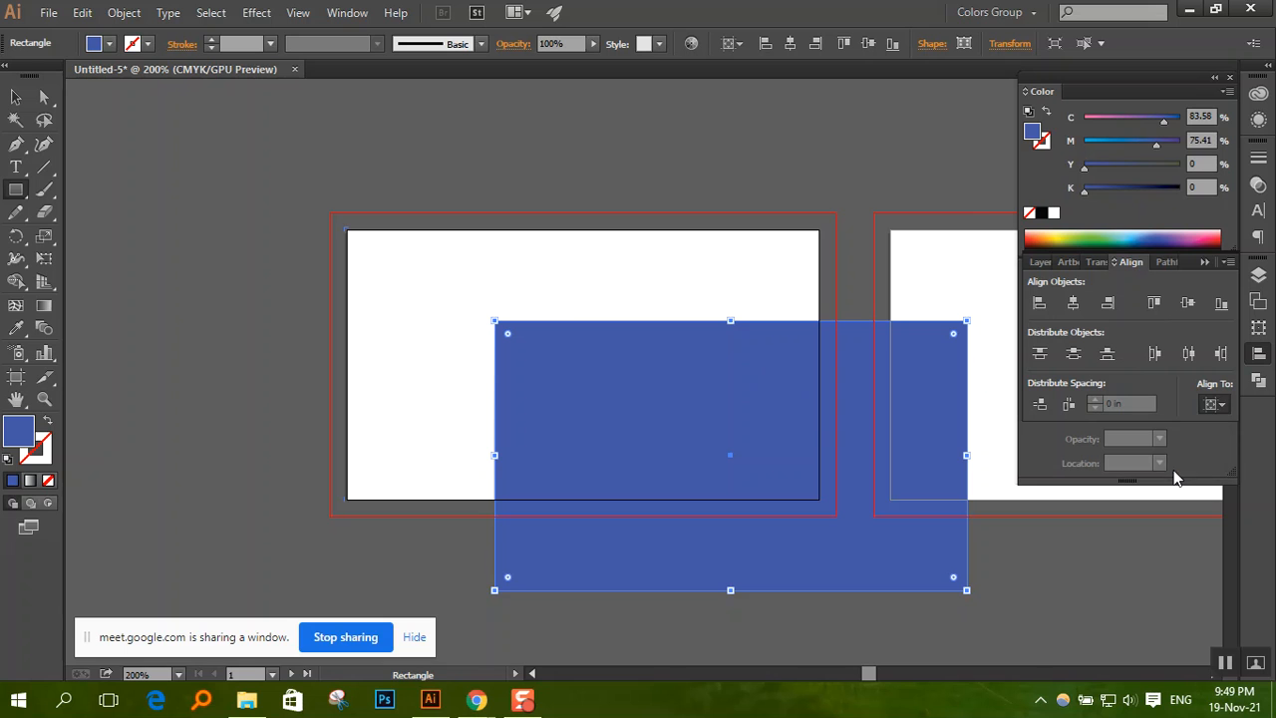
pyautogui.click(1074, 304)
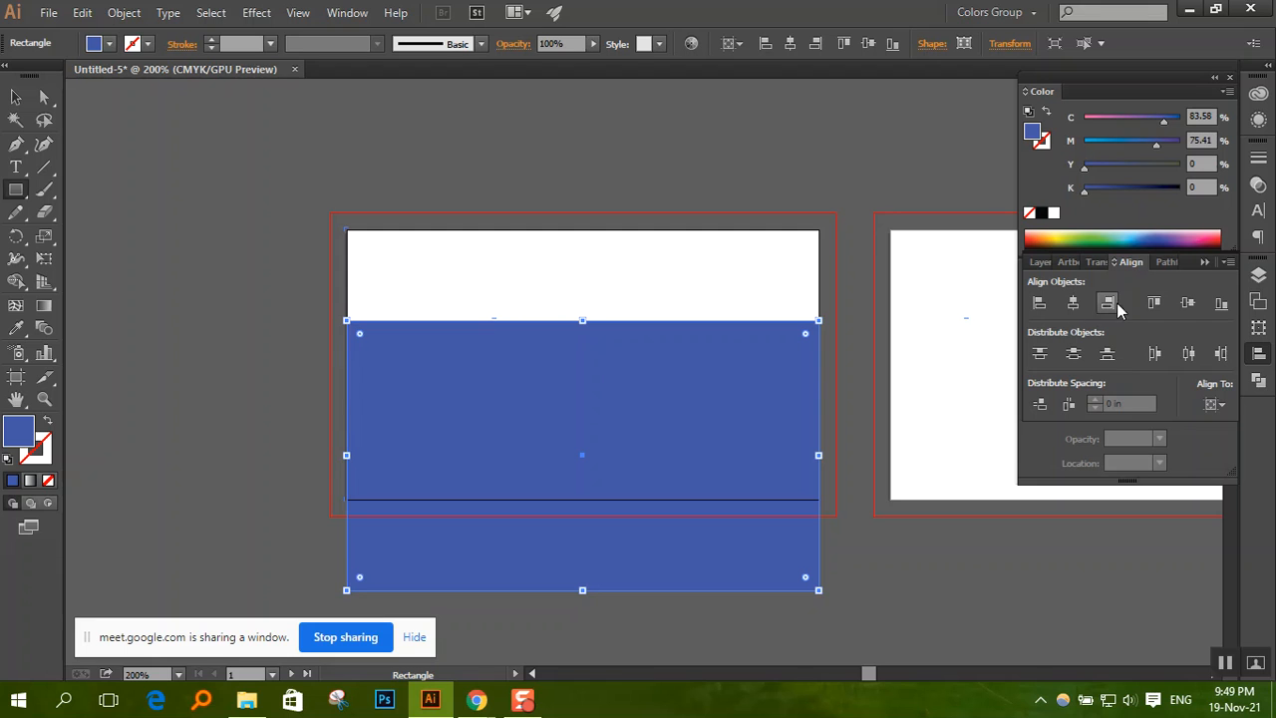
pyautogui.click(1186, 304)
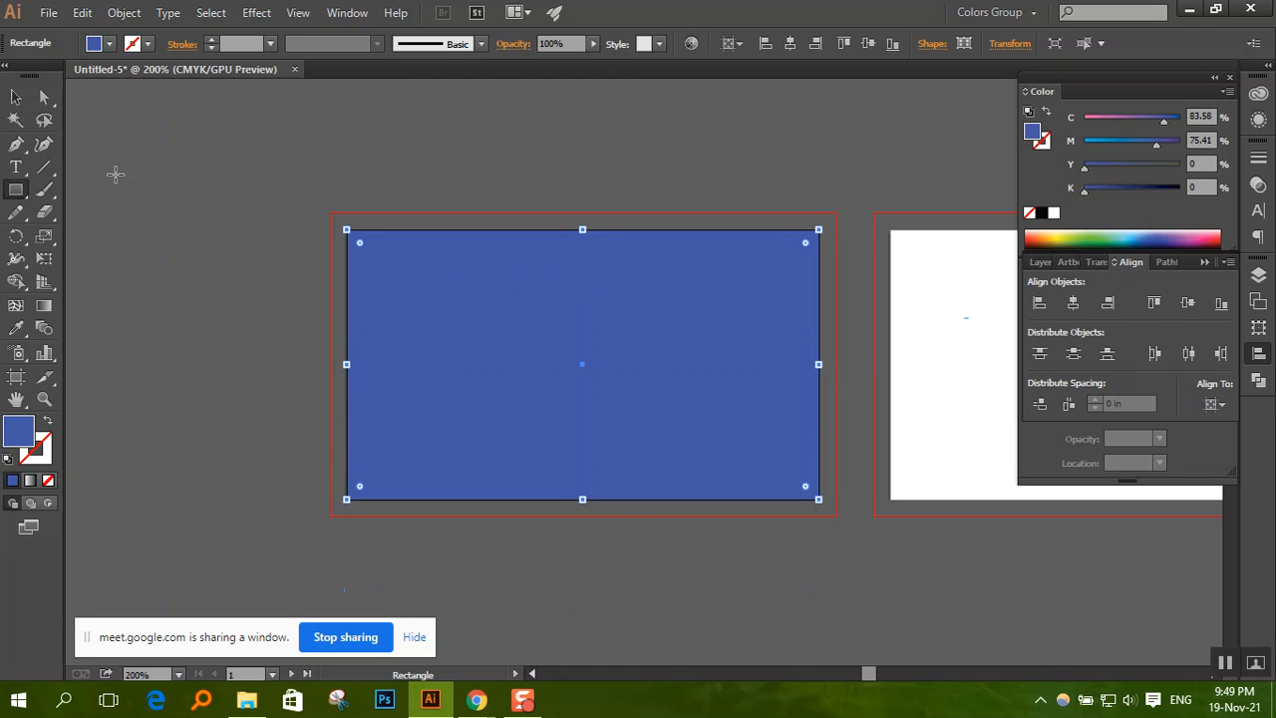
# - Try making a smaller inset rectangle filled green inside the blue one, then delete it
pyautogui.click(16, 96)
pyautogui.click(333, 170)
pyautogui.click(484, 334)
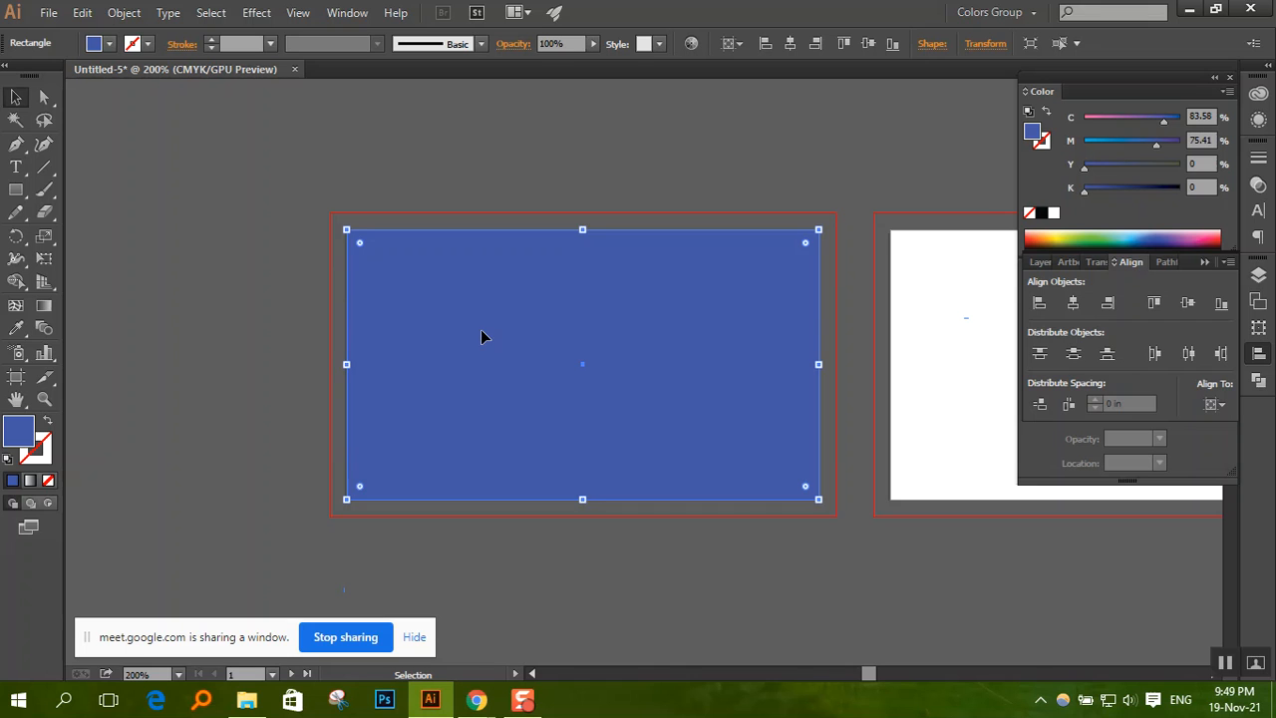
pyautogui.hotkey('ctrl', '+')
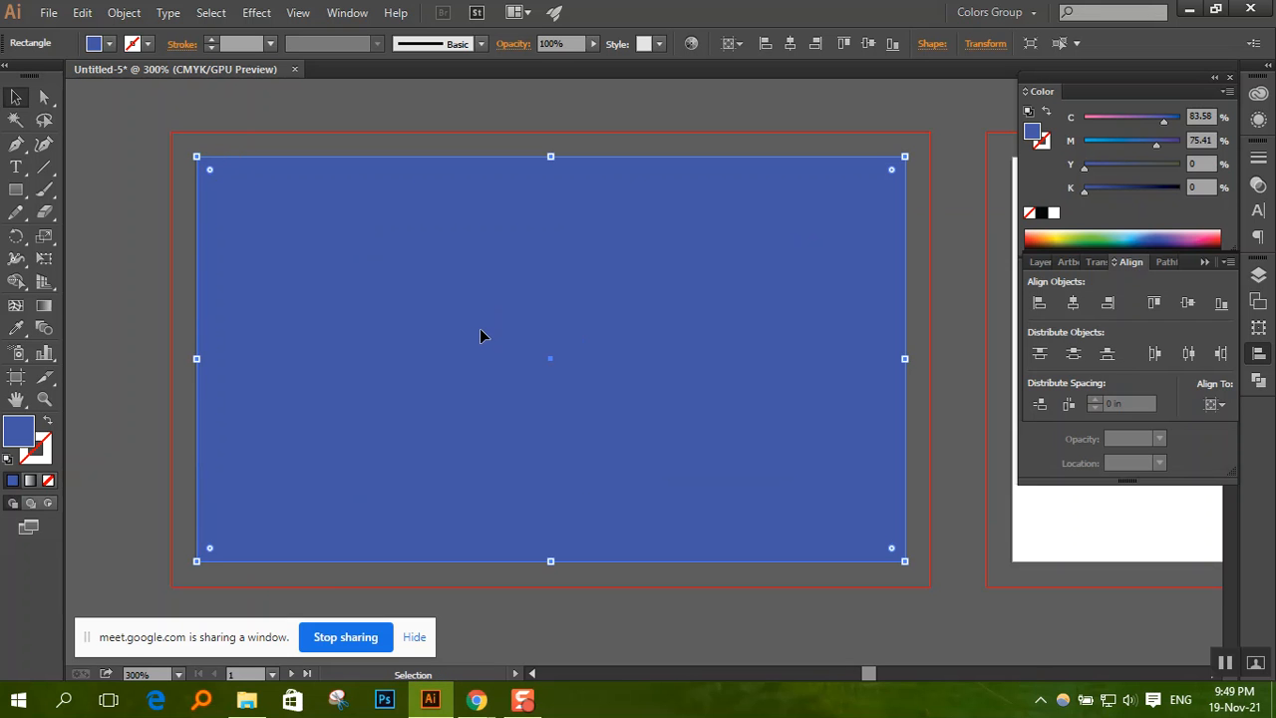
pyautogui.click(541, 122)
pyautogui.click(335, 219)
pyautogui.press('a')
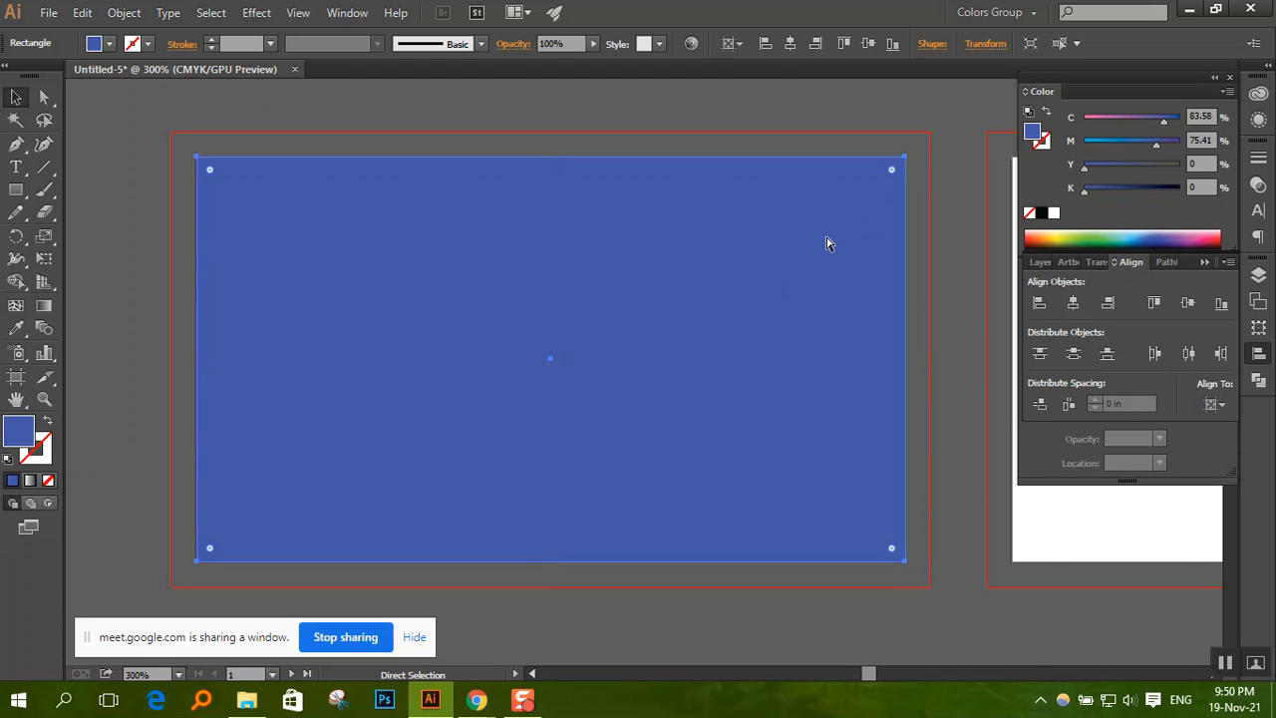
pyautogui.press('v')
pyautogui.moveTo(905, 156); pyautogui.dragTo(917, 182)
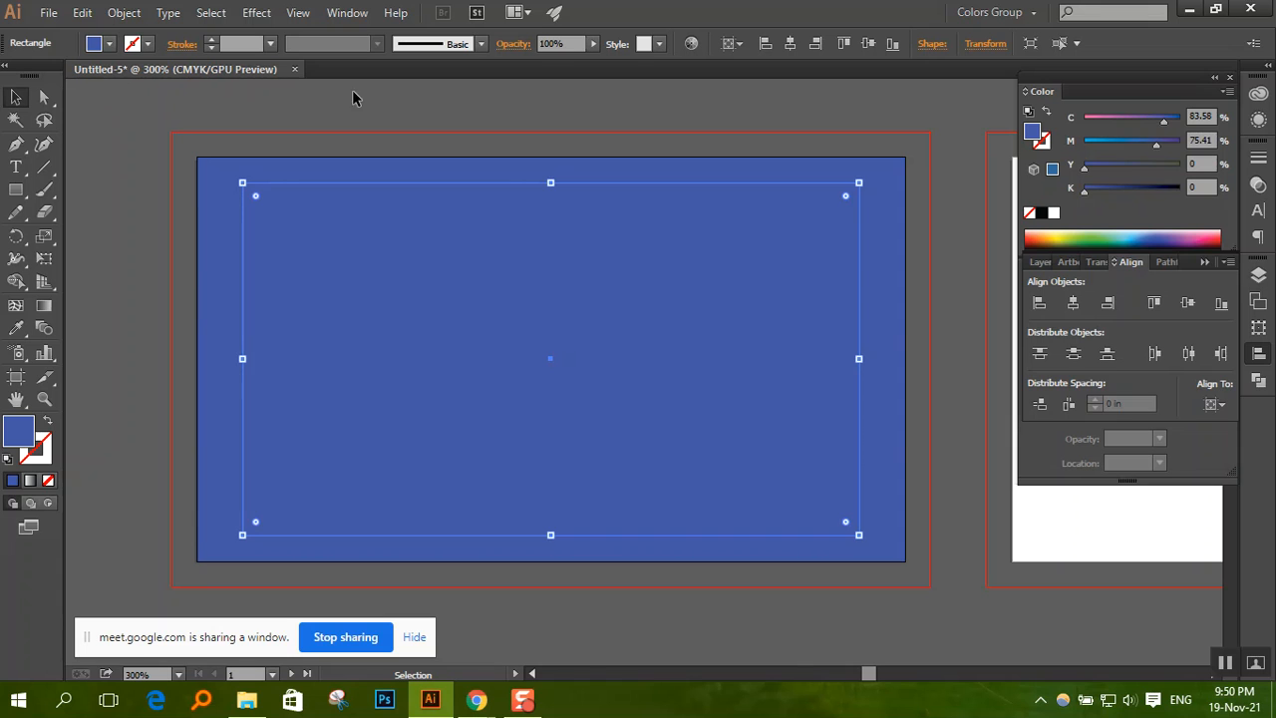
pyautogui.click(1092, 237)
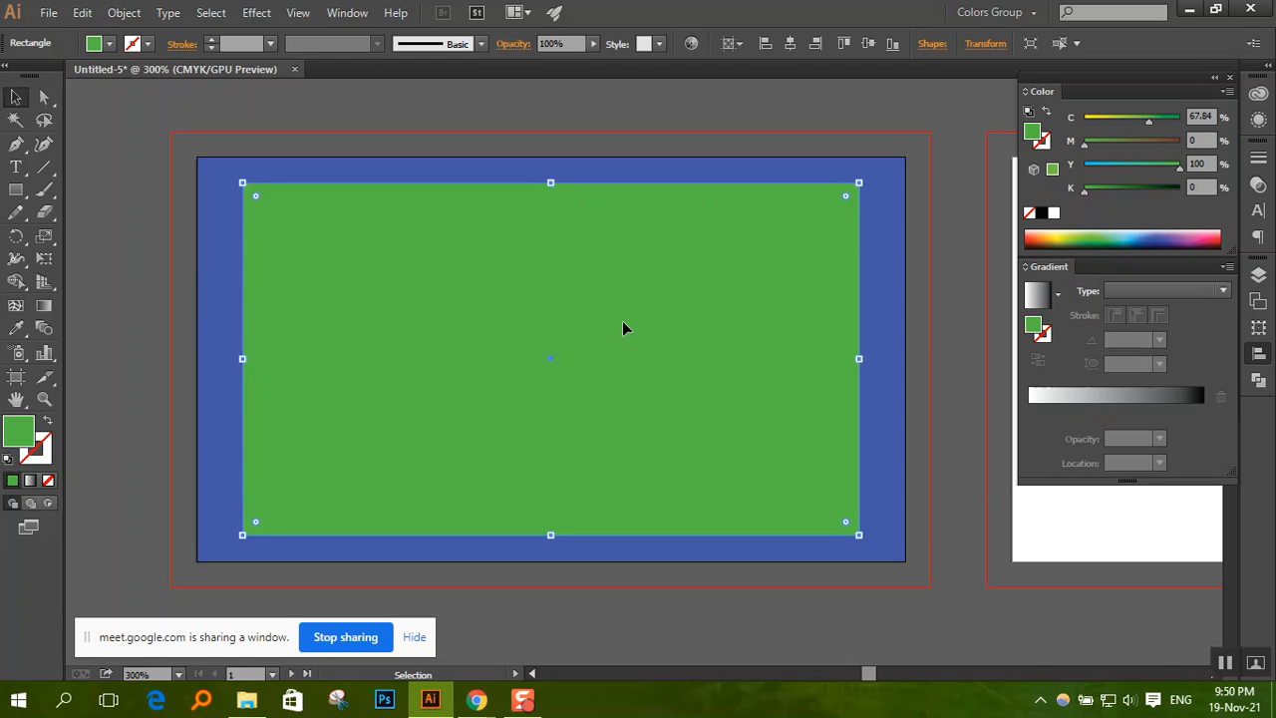
pyautogui.press('Delete')
# - Create an inset copy of the blue rectangle using Offset Path with an offset of -0.1389 in
pyautogui.click(593, 291)
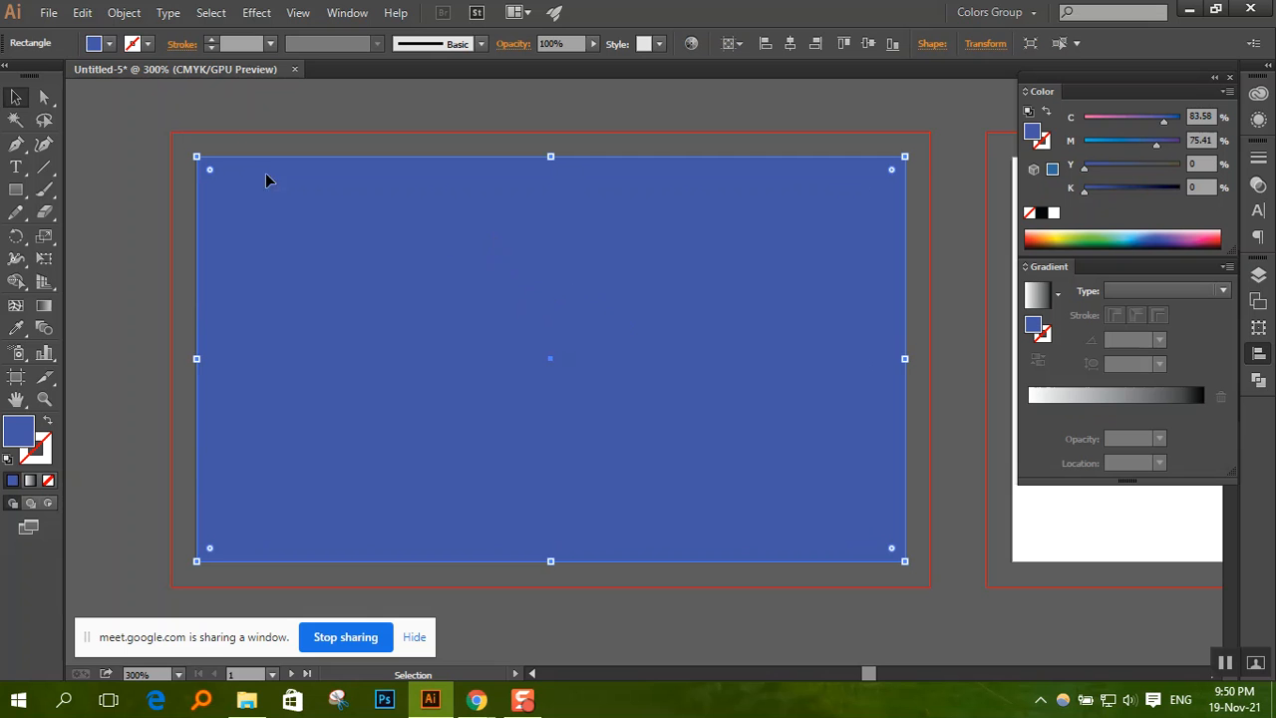
pyautogui.click(124, 13)
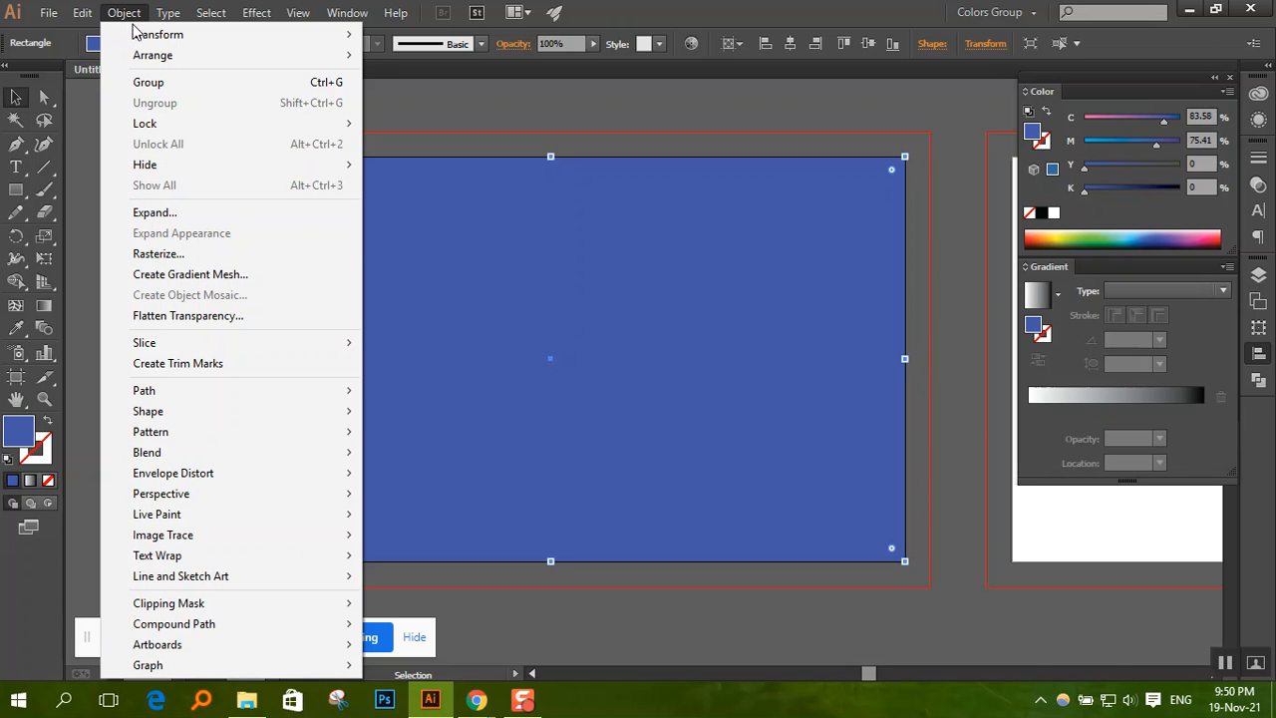
pyautogui.moveTo(312, 398)
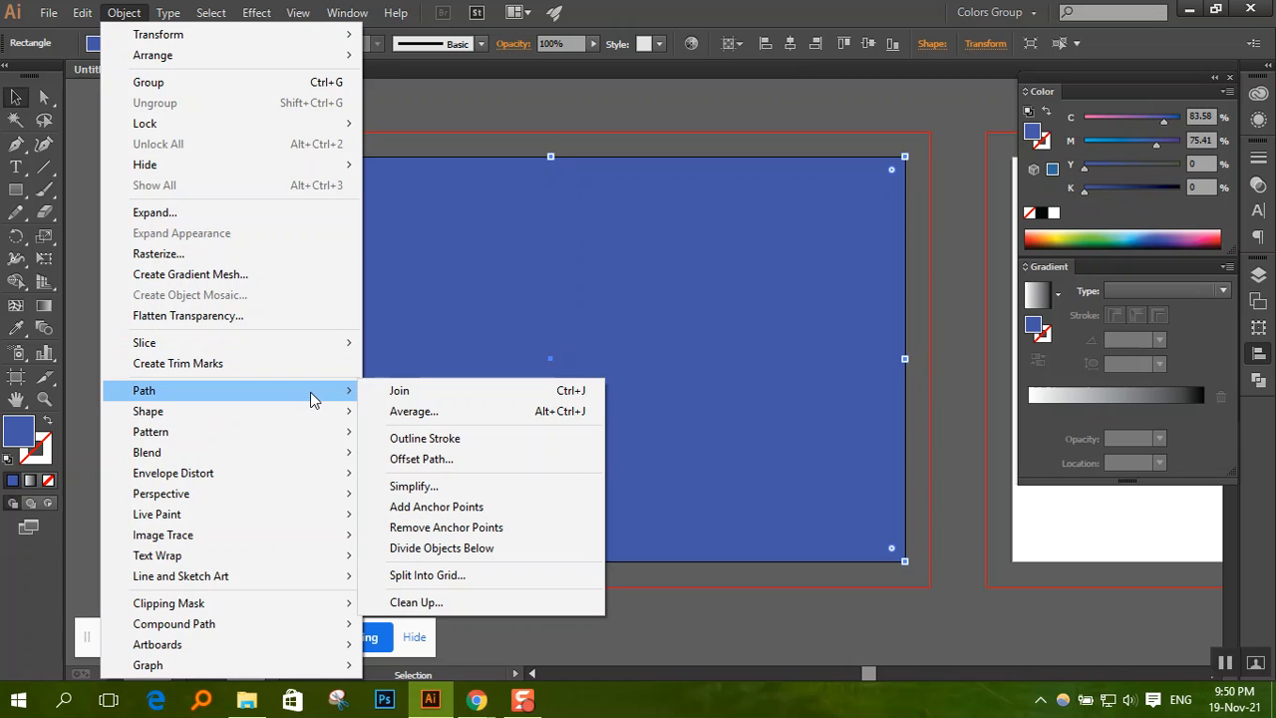
pyautogui.click(467, 461)
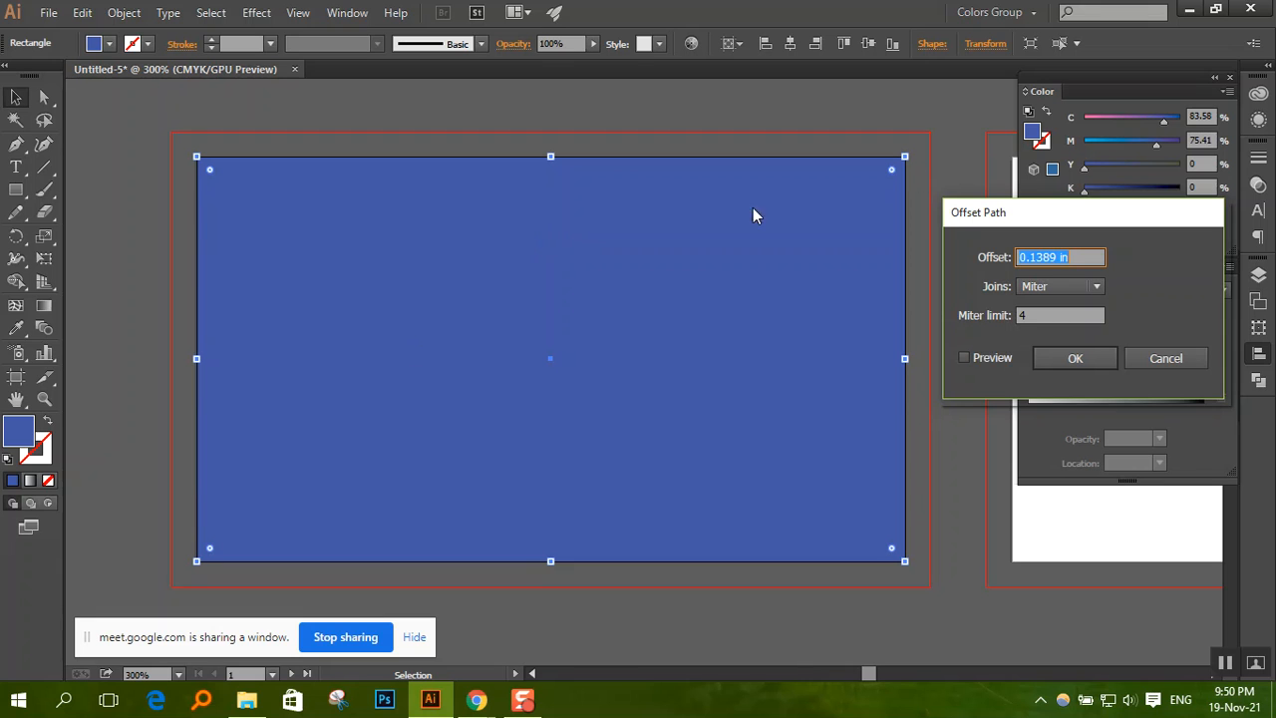
pyautogui.moveTo(1047, 211); pyautogui.dragTo(984, 216)
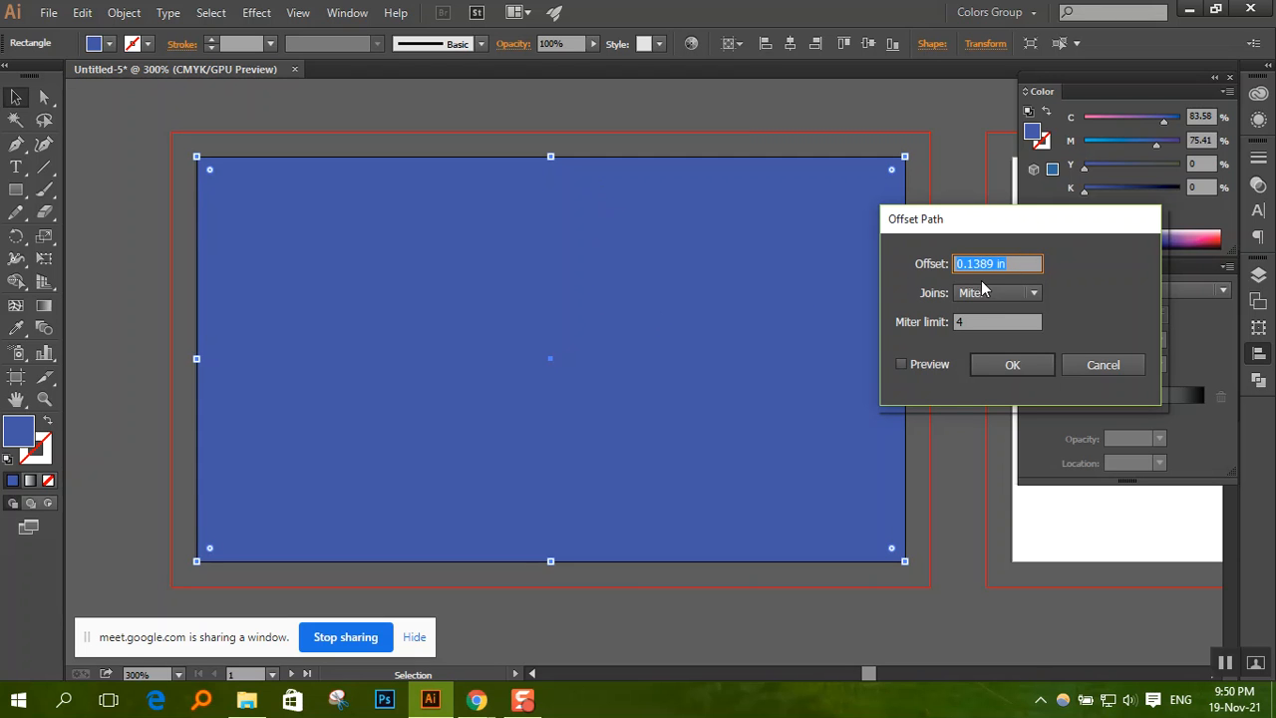
pyautogui.write('-.125')
pyautogui.click(1010, 363)
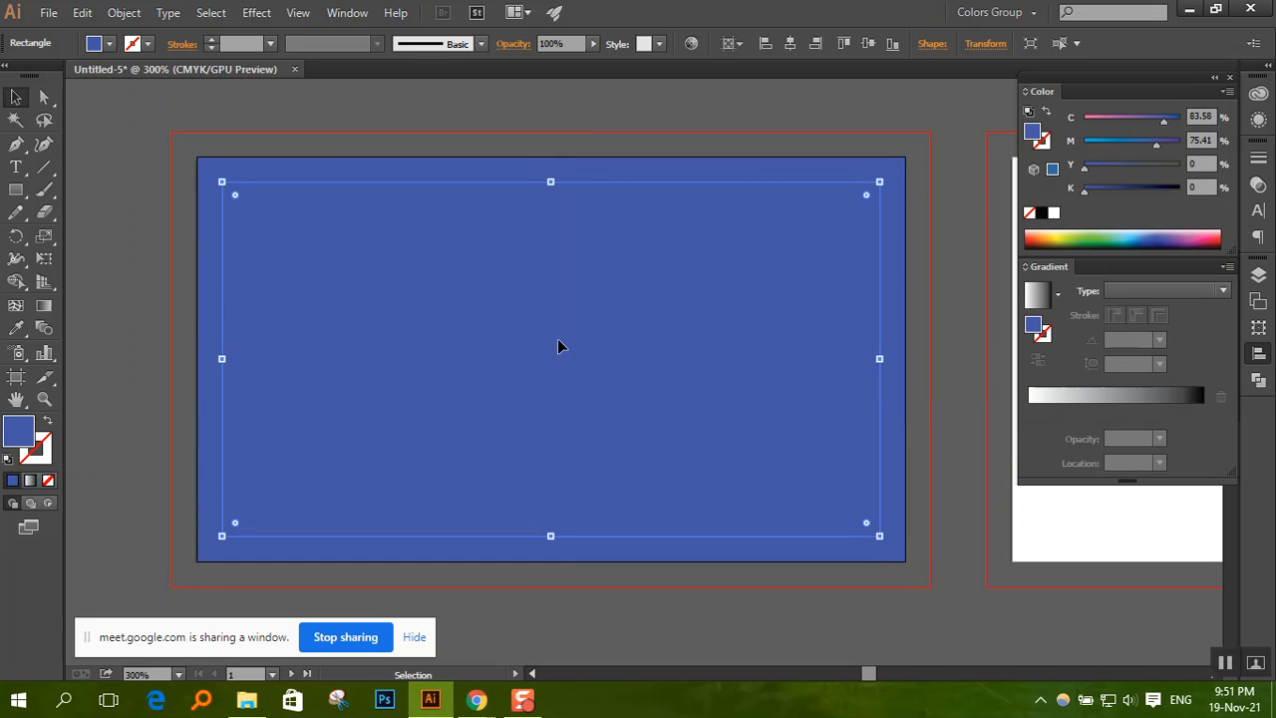
# - Color the inset path light blue and convert it into a guide
pyautogui.click(1130, 235)
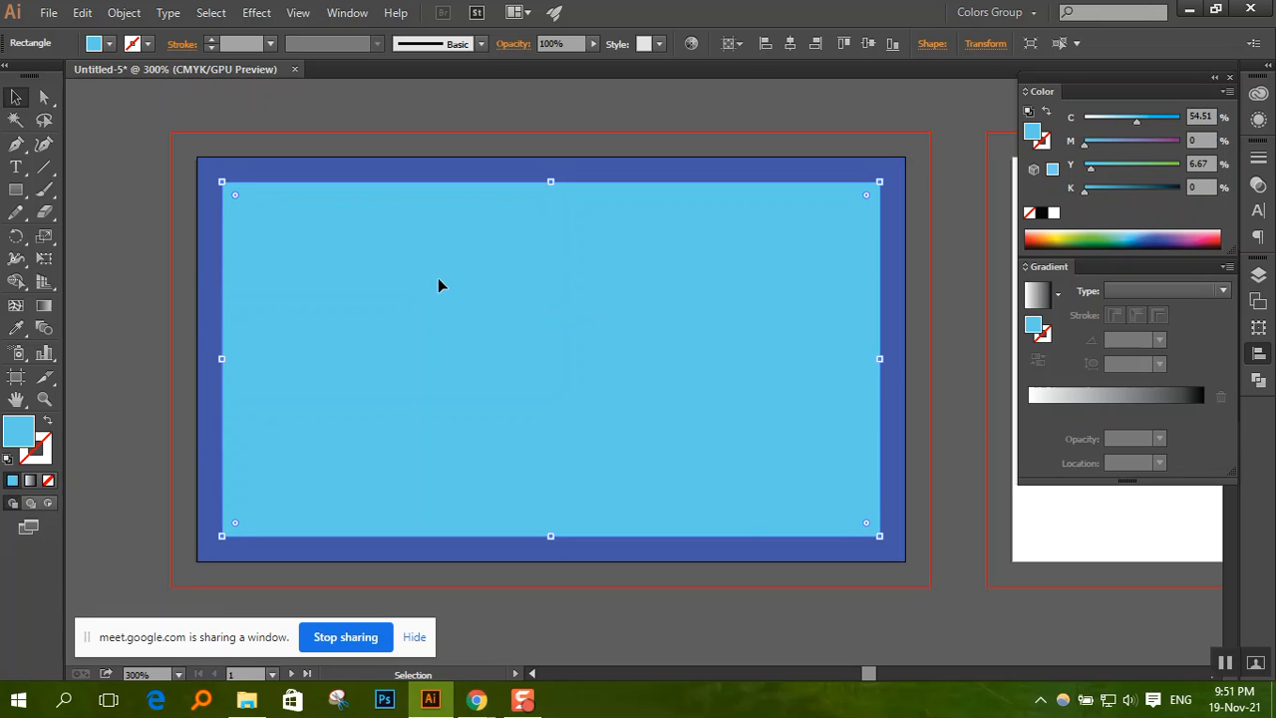
pyautogui.rightClick(542, 271)
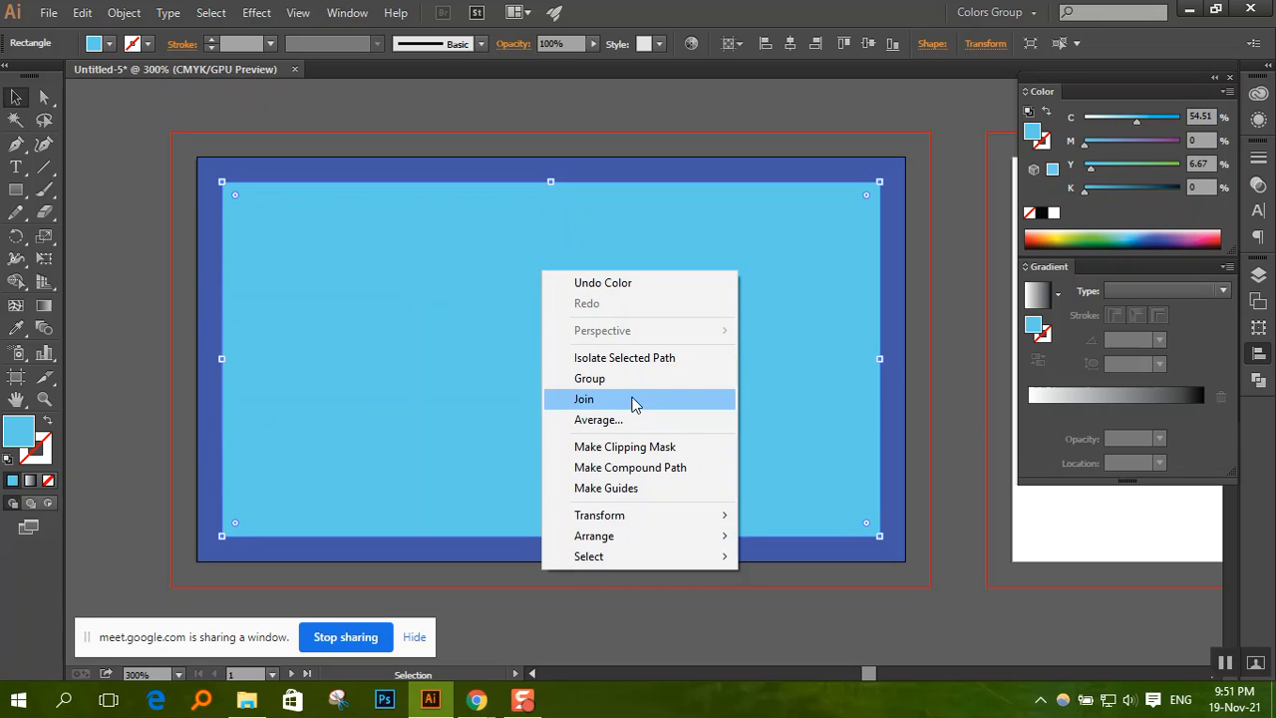
pyautogui.rightClick(365, 298)
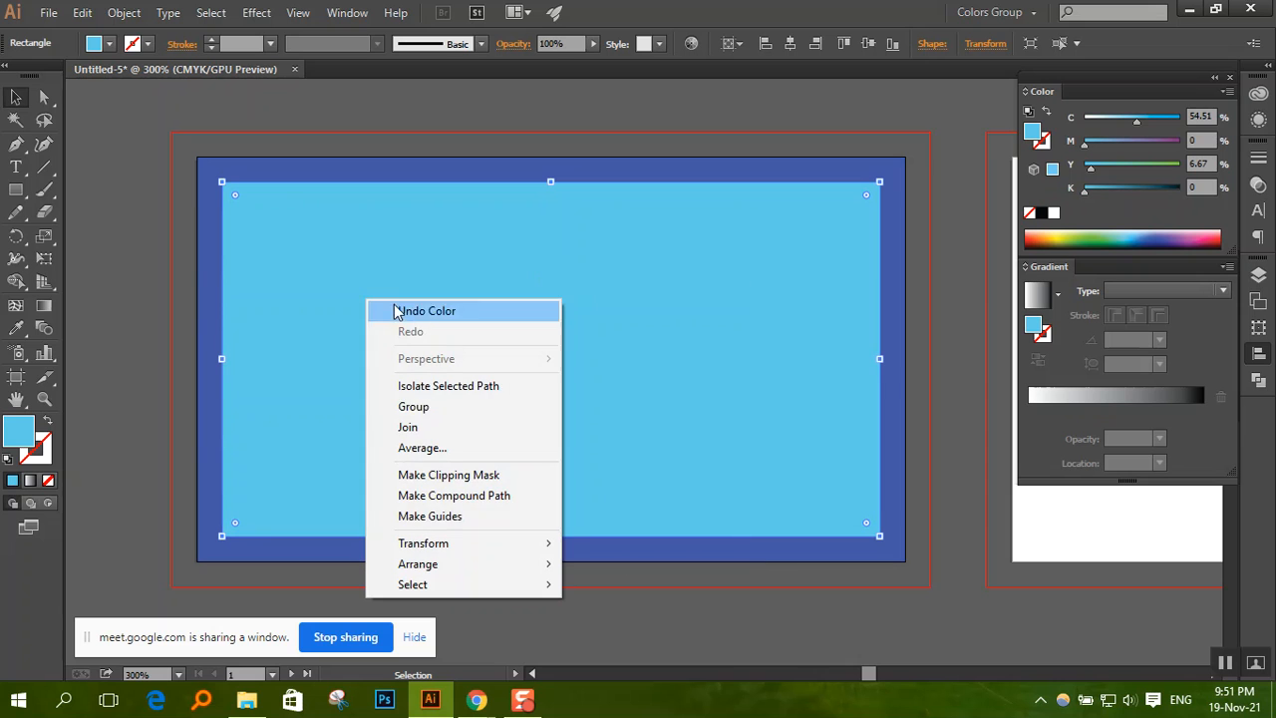
pyautogui.click(458, 516)
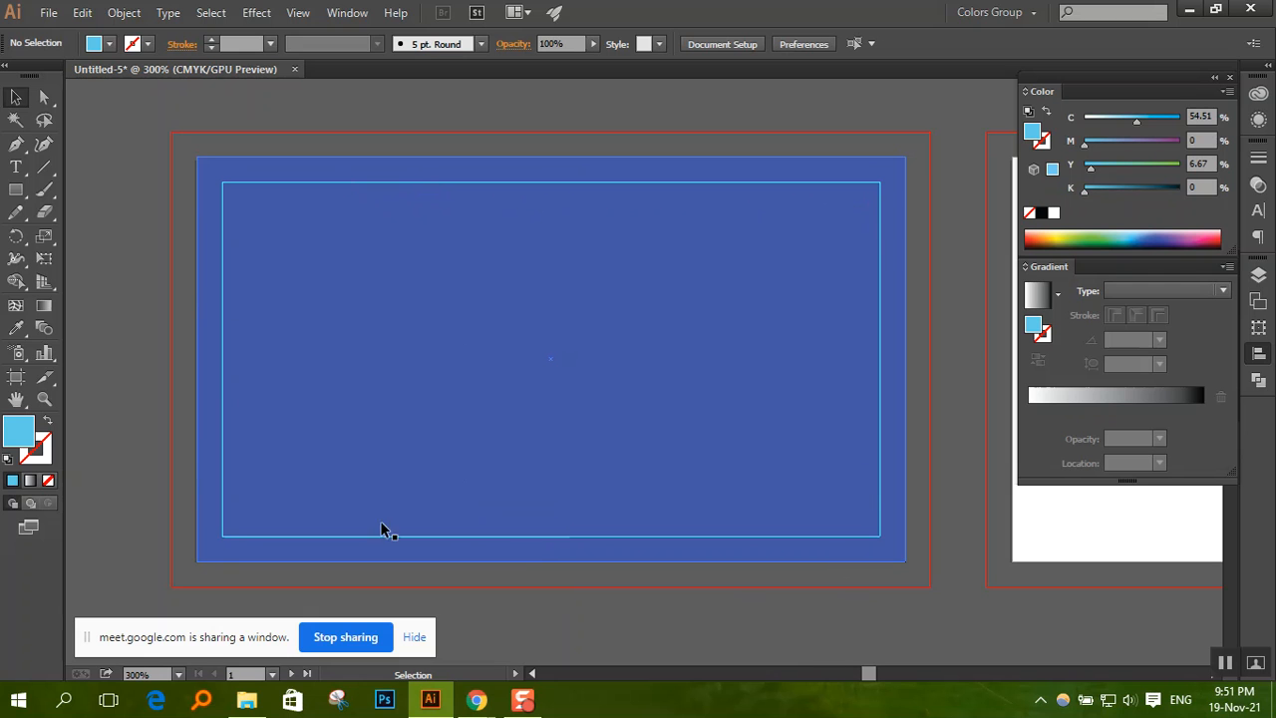
pyautogui.moveTo(308, 189)
pyautogui.mouseDown()
pyautogui.moveTo(313, 171)
pyautogui.moveTo(306, 188)
pyautogui.mouseUp()
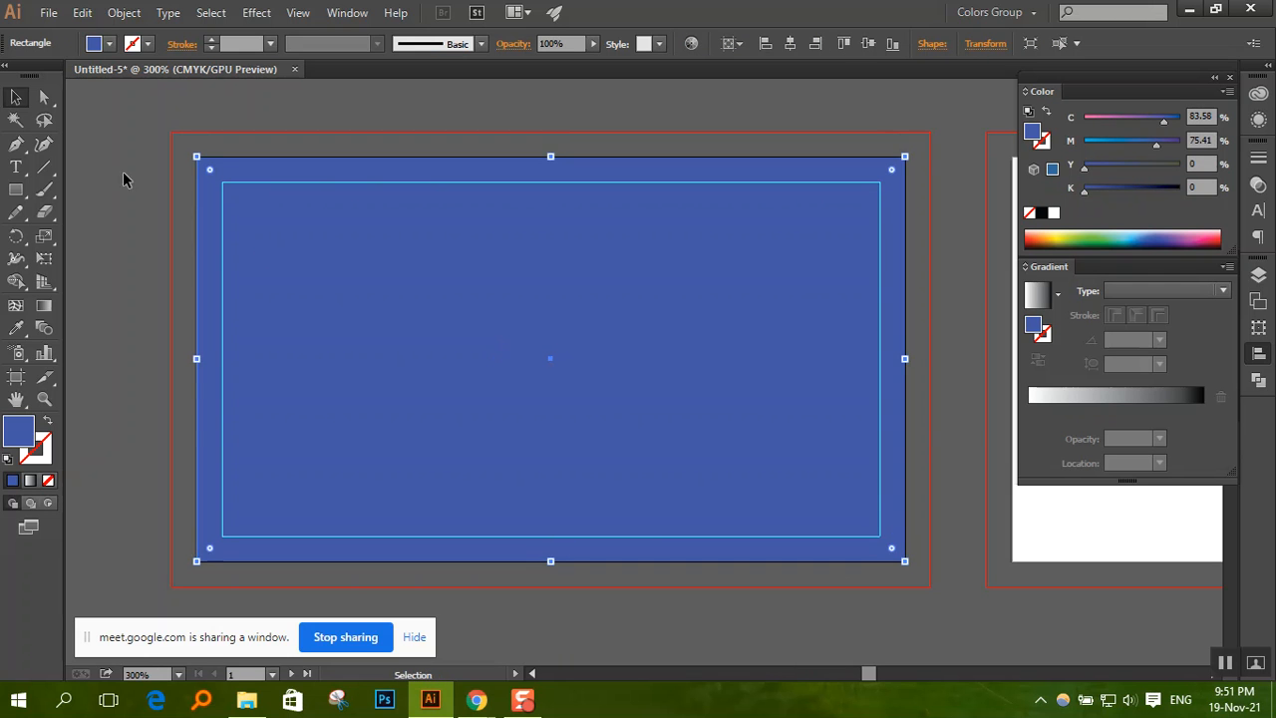
pyautogui.rightClick(119, 190)
pyautogui.rightClick(100, 238)
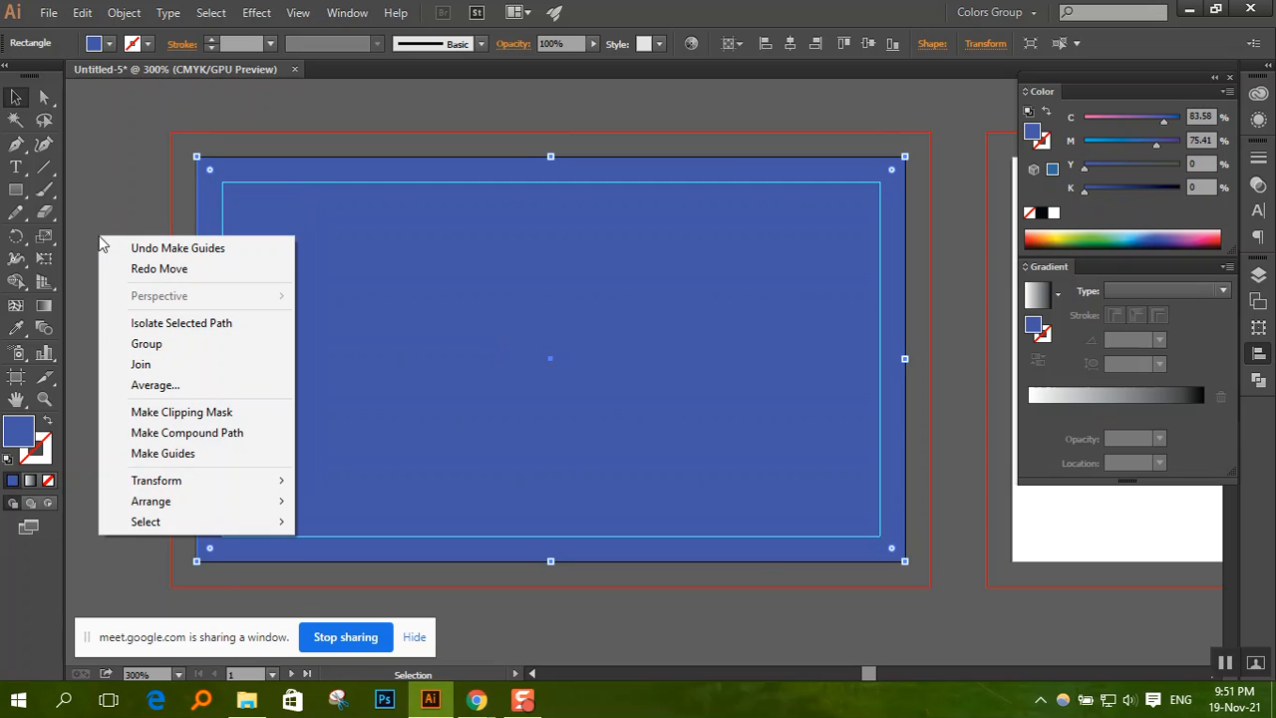
pyautogui.click(114, 194)
pyautogui.rightClick(116, 190)
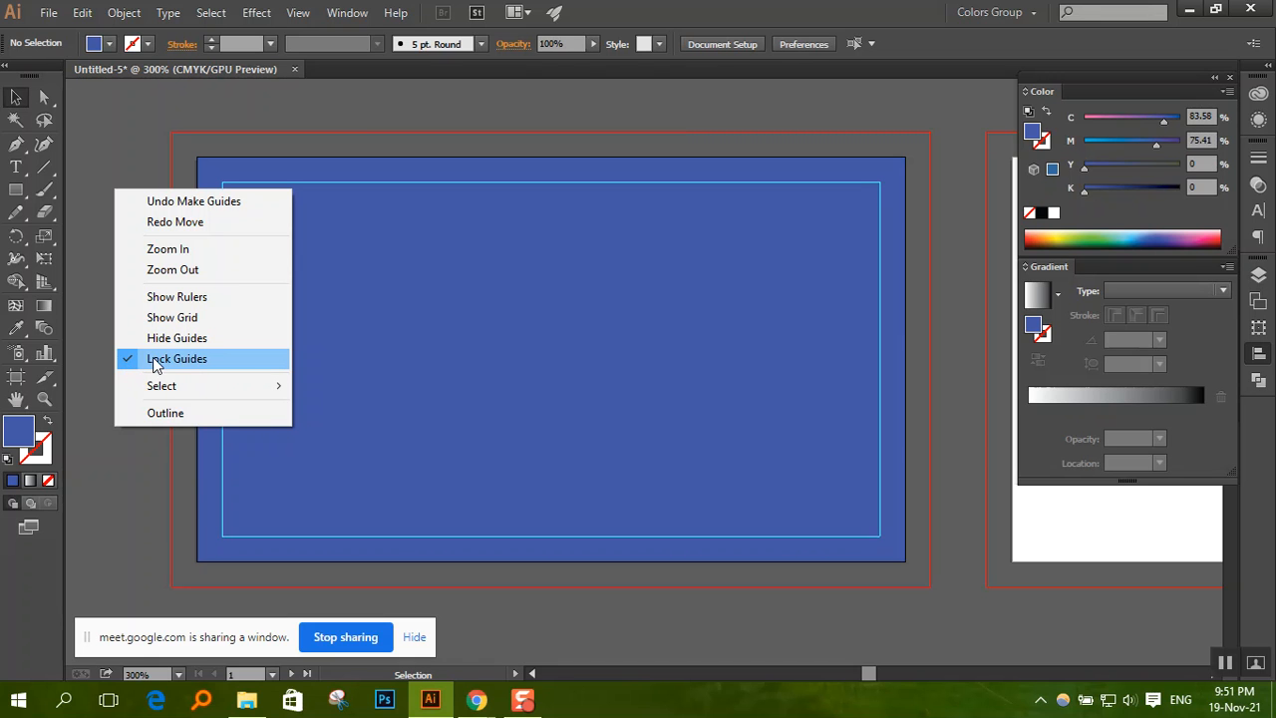
pyautogui.click(382, 120)
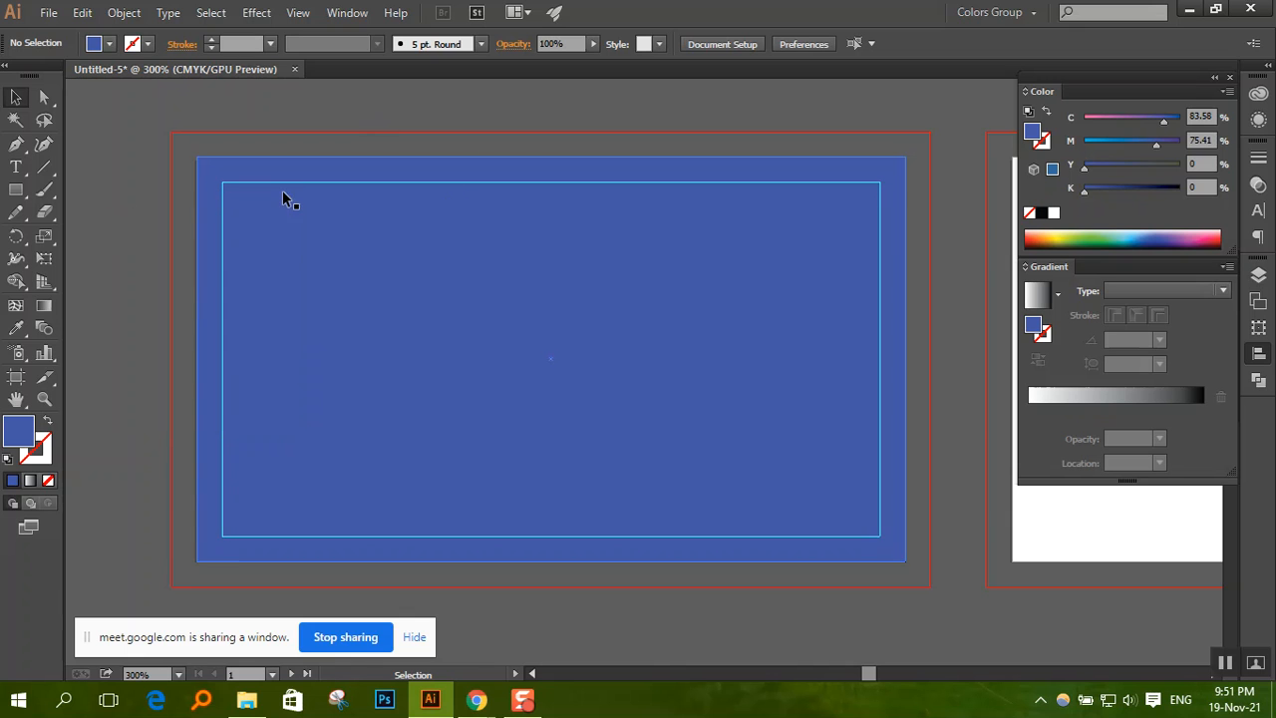
# - Resize the blue background rectangle so its edges extend out to the bleed lines on all sides
pyautogui.click(347, 245)
pyautogui.click(293, 136)
pyautogui.click(323, 249)
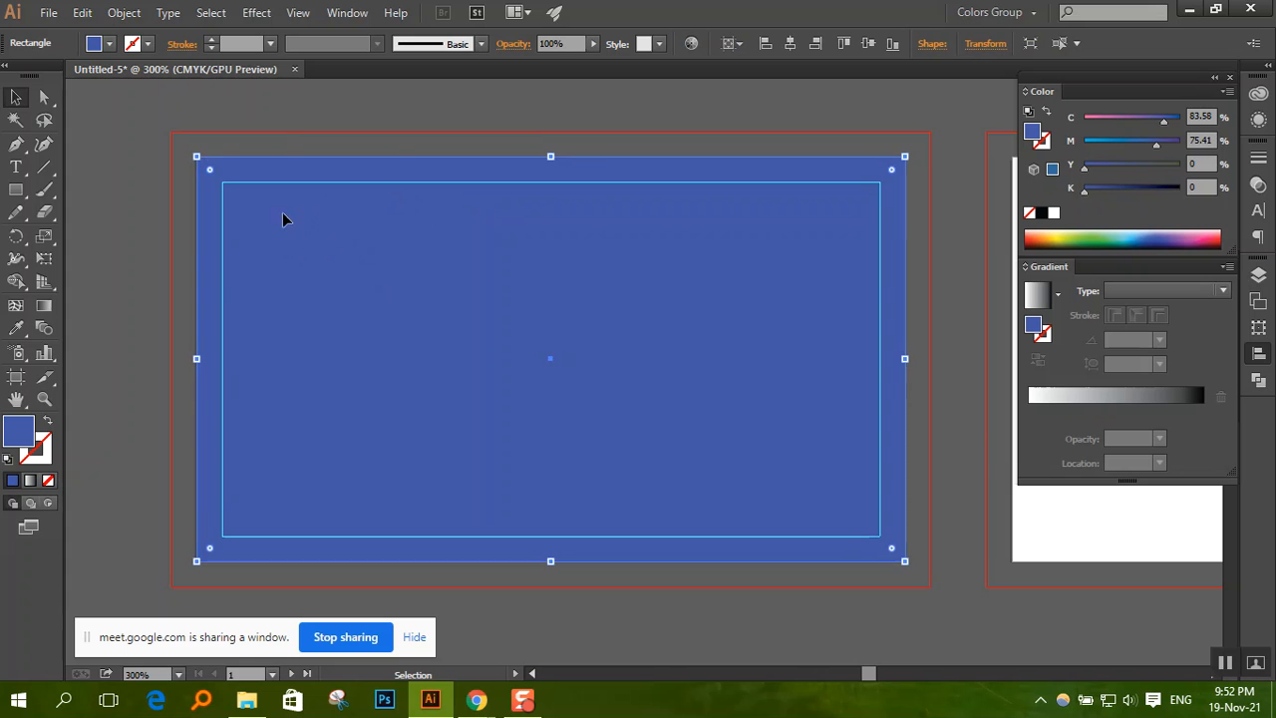
pyautogui.click(369, 112)
pyautogui.click(369, 244)
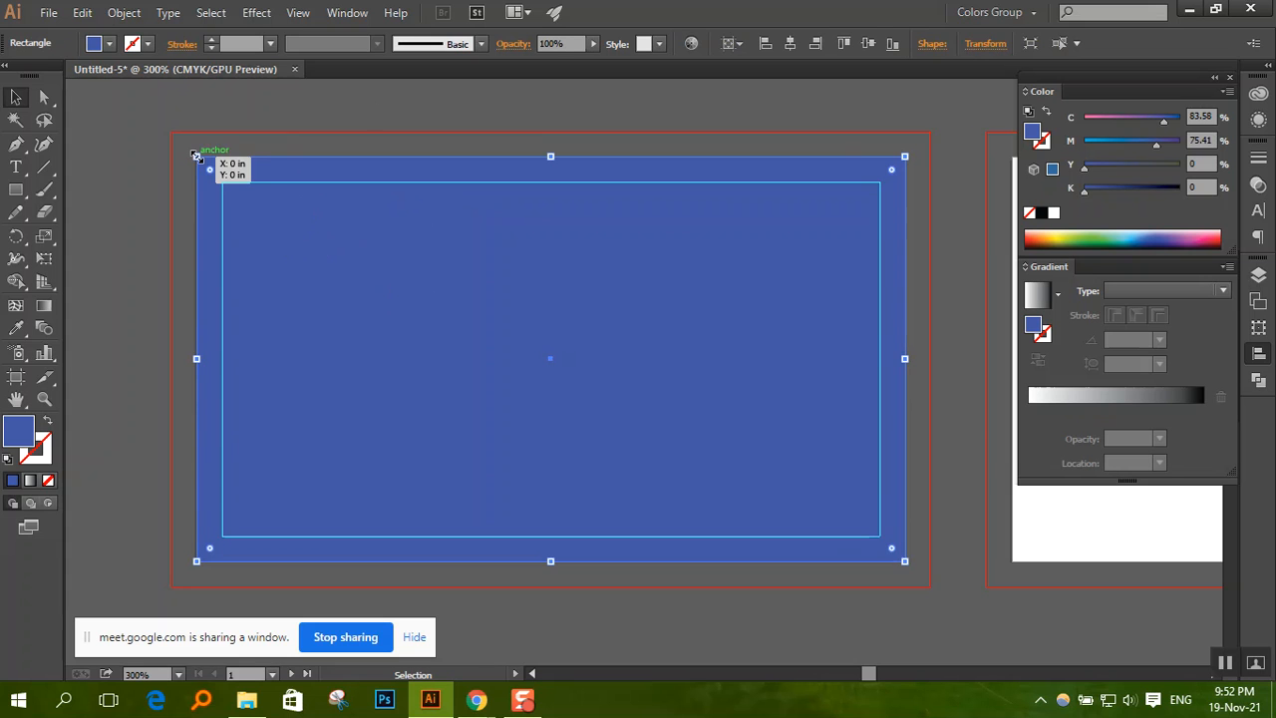
pyautogui.moveTo(196, 156); pyautogui.dragTo(175, 131)
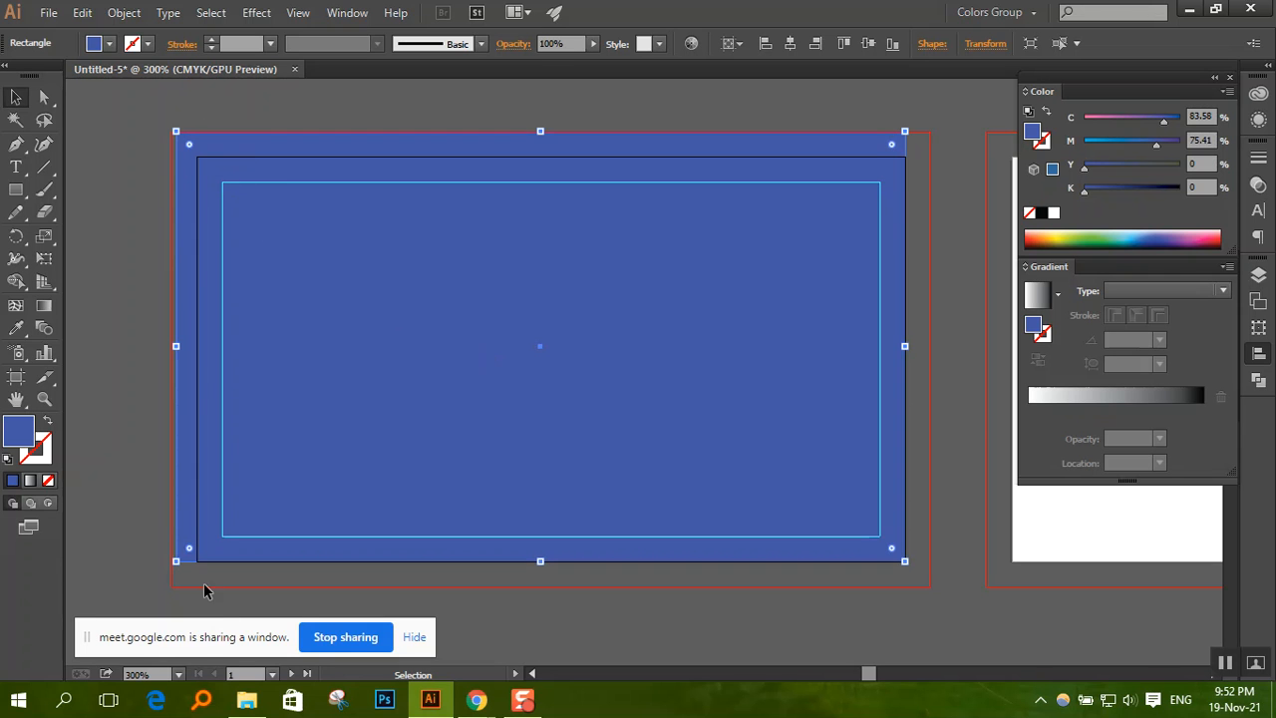
pyautogui.moveTo(905, 559); pyautogui.dragTo(930, 587)
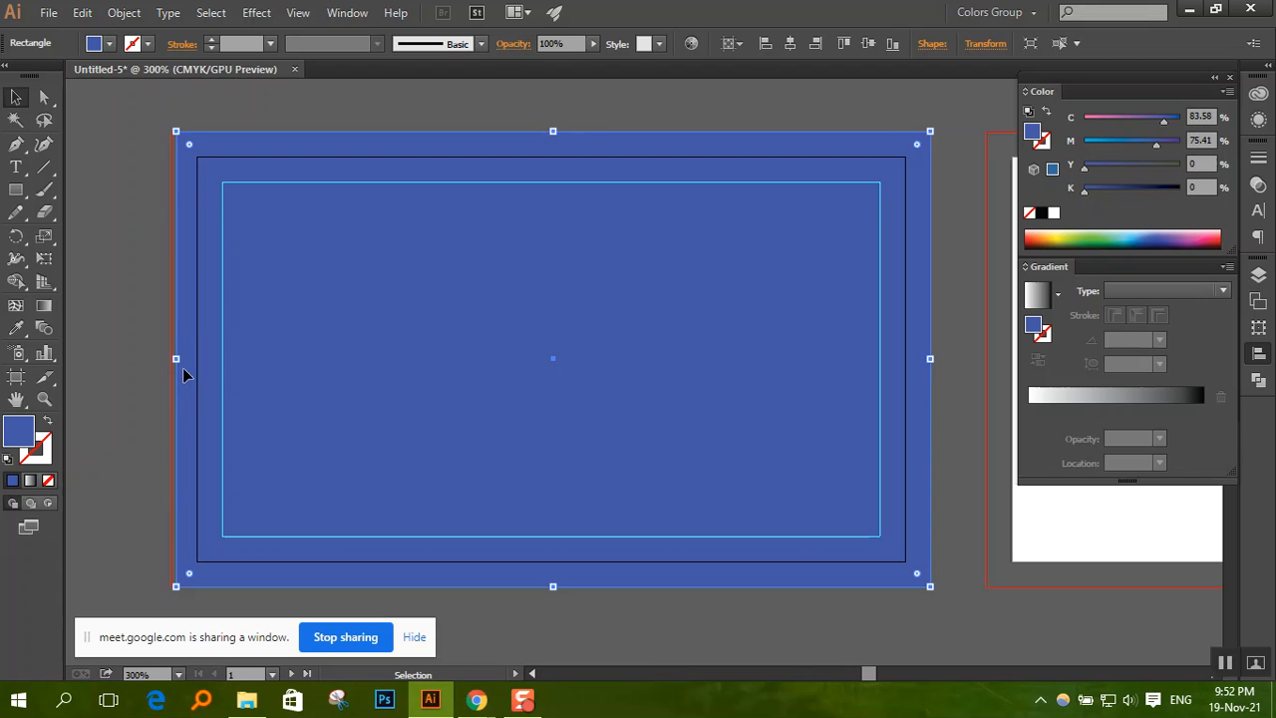
pyautogui.moveTo(175, 357); pyautogui.dragTo(172, 357)
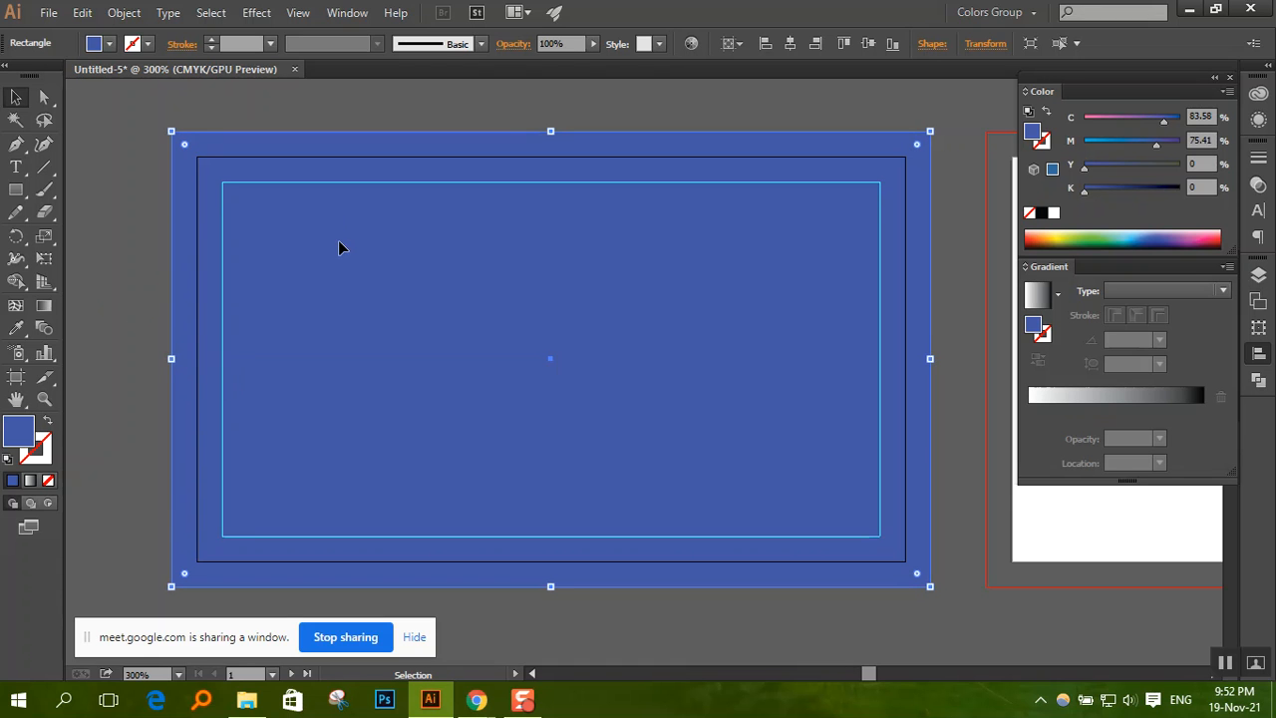
# - Unlock the guides
pyautogui.press('a')
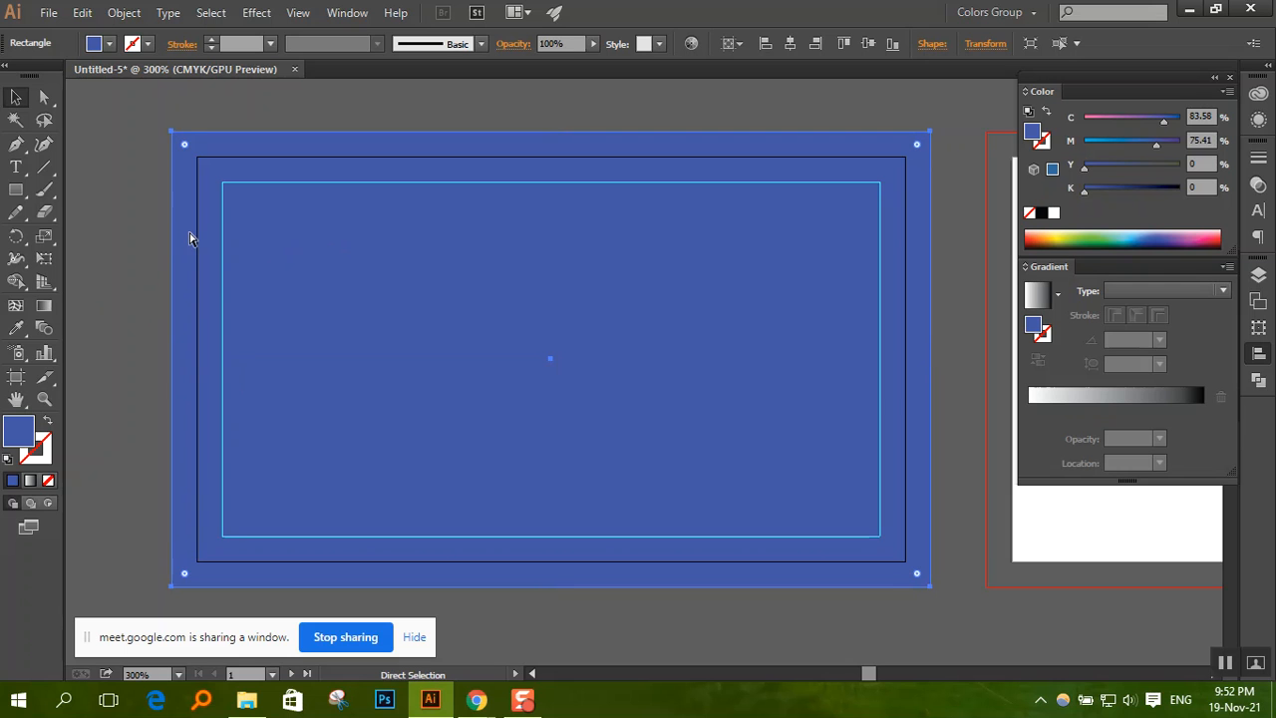
pyautogui.hotkey('ctrl', '-')
pyautogui.hotkey('ctrl', '-')
pyautogui.press('h')
pyautogui.moveTo(508, 203); pyautogui.dragTo(249, 152)
pyautogui.press('v')
pyautogui.click(669, 265)
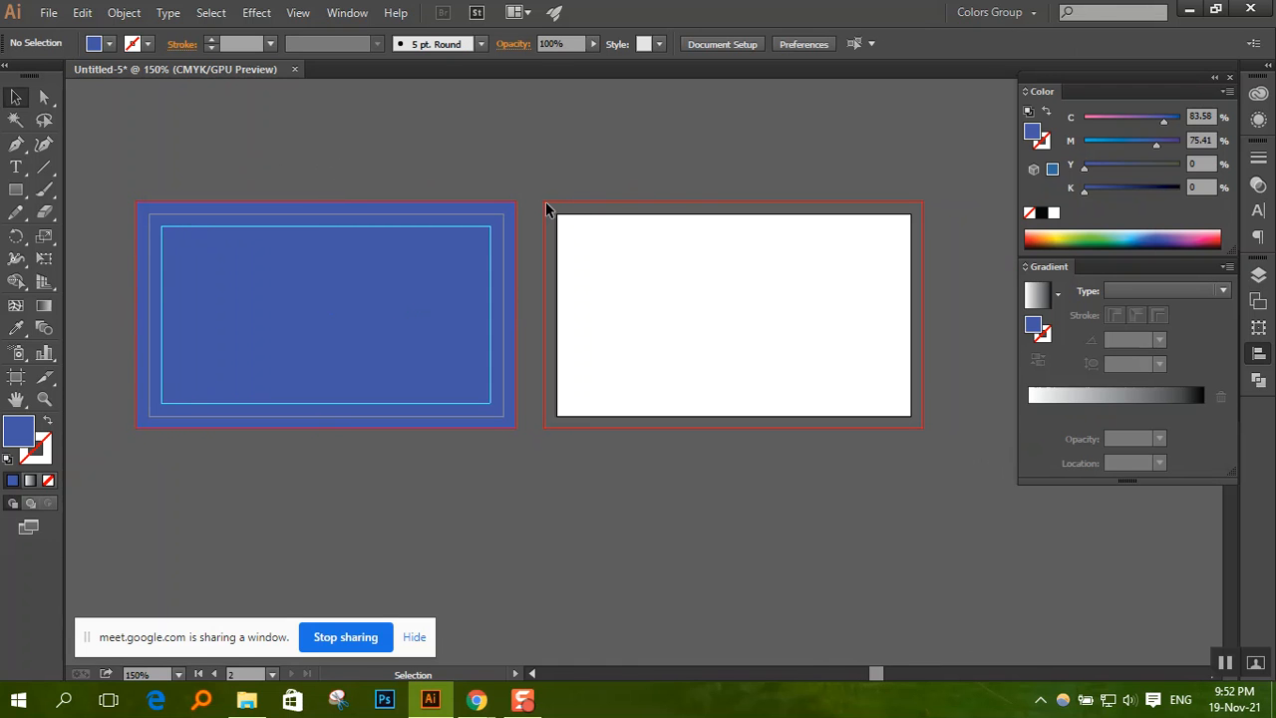
pyautogui.rightClick(350, 154)
pyautogui.click(300, 132)
pyautogui.rightClick(363, 130)
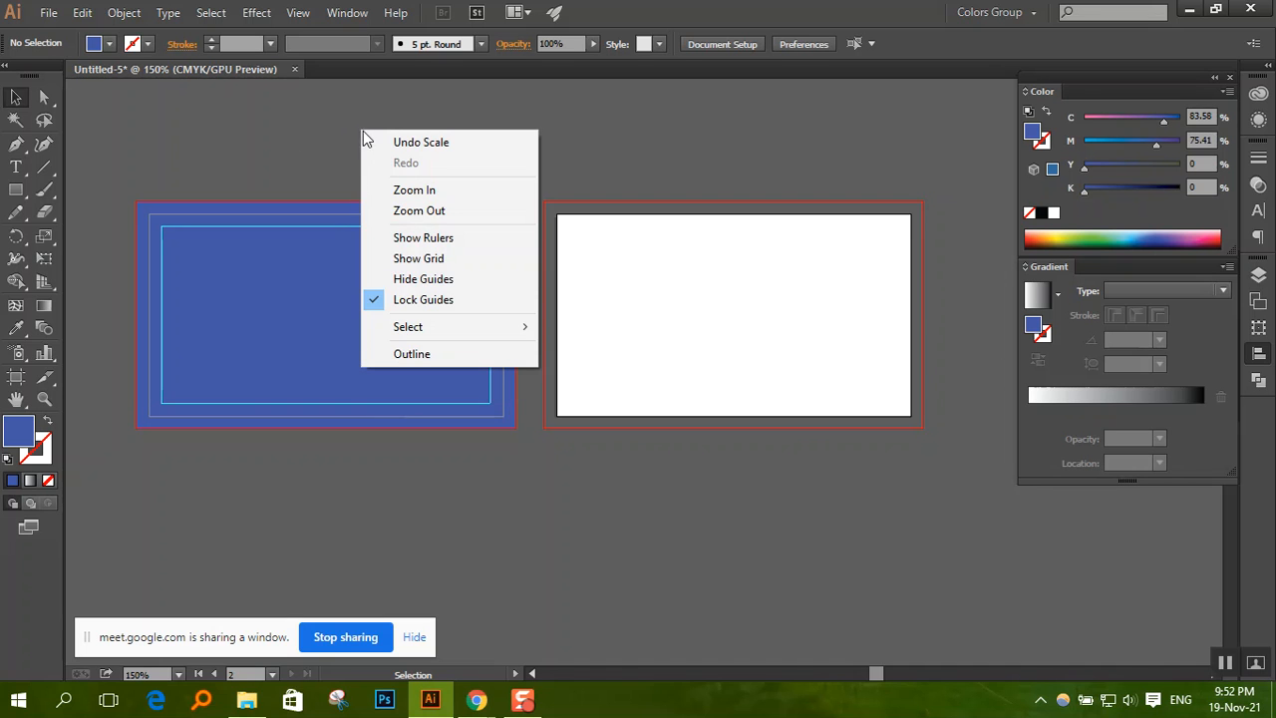
pyautogui.click(376, 299)
pyautogui.rightClick(457, 117)
pyautogui.click(367, 169)
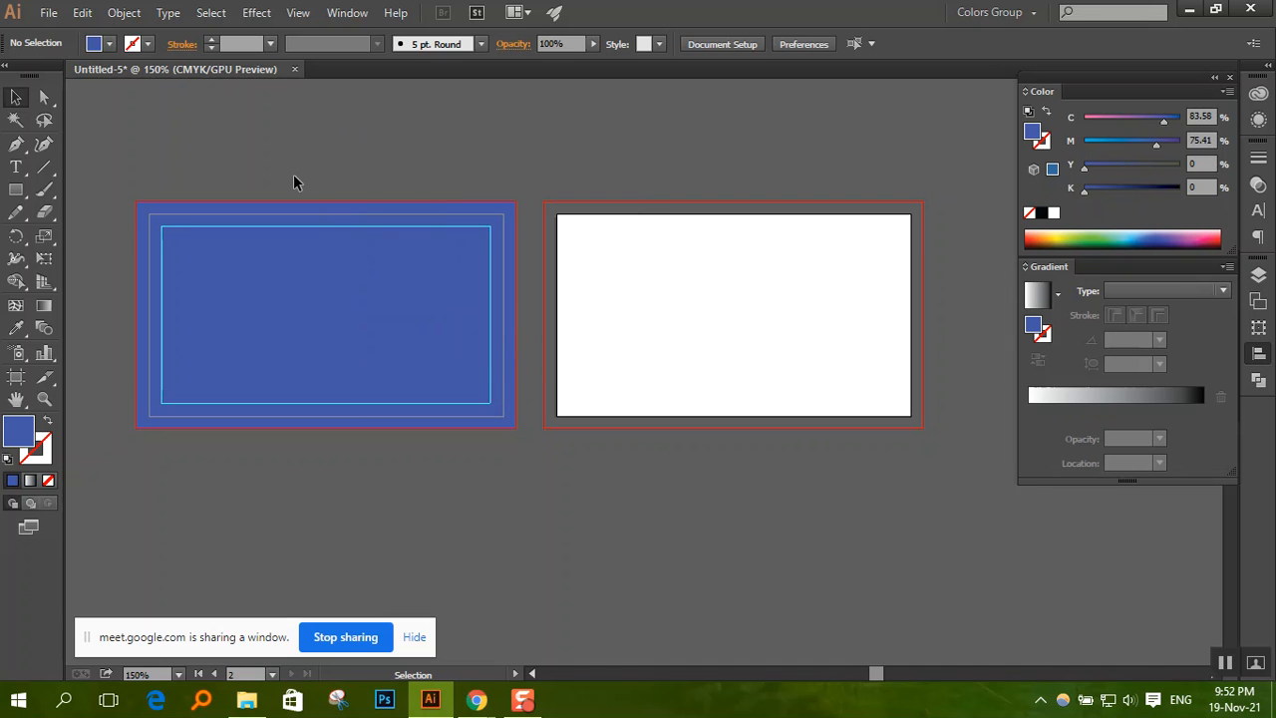
# - Select the background rectangle with its guide and copy them straight across onto the second artboard
pyautogui.moveTo(250, 157); pyautogui.dragTo(418, 441)
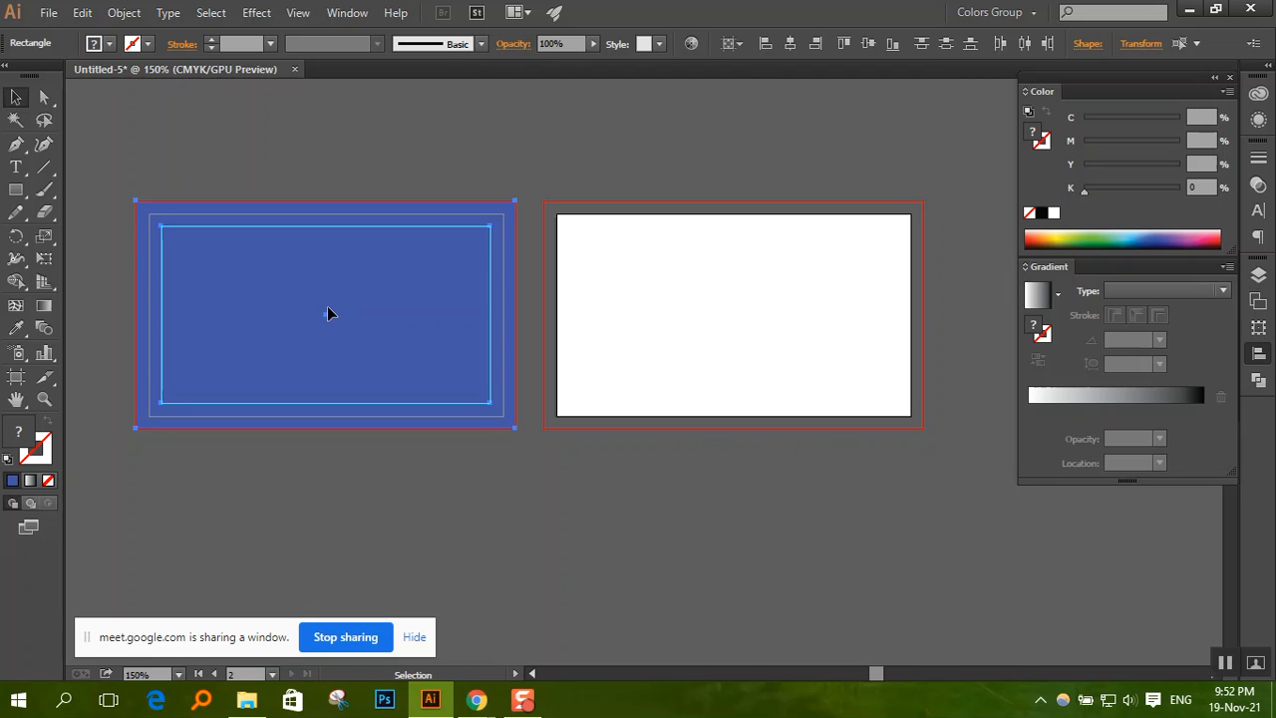
pyautogui.moveTo(326, 315); pyautogui.dragTo(732, 351)
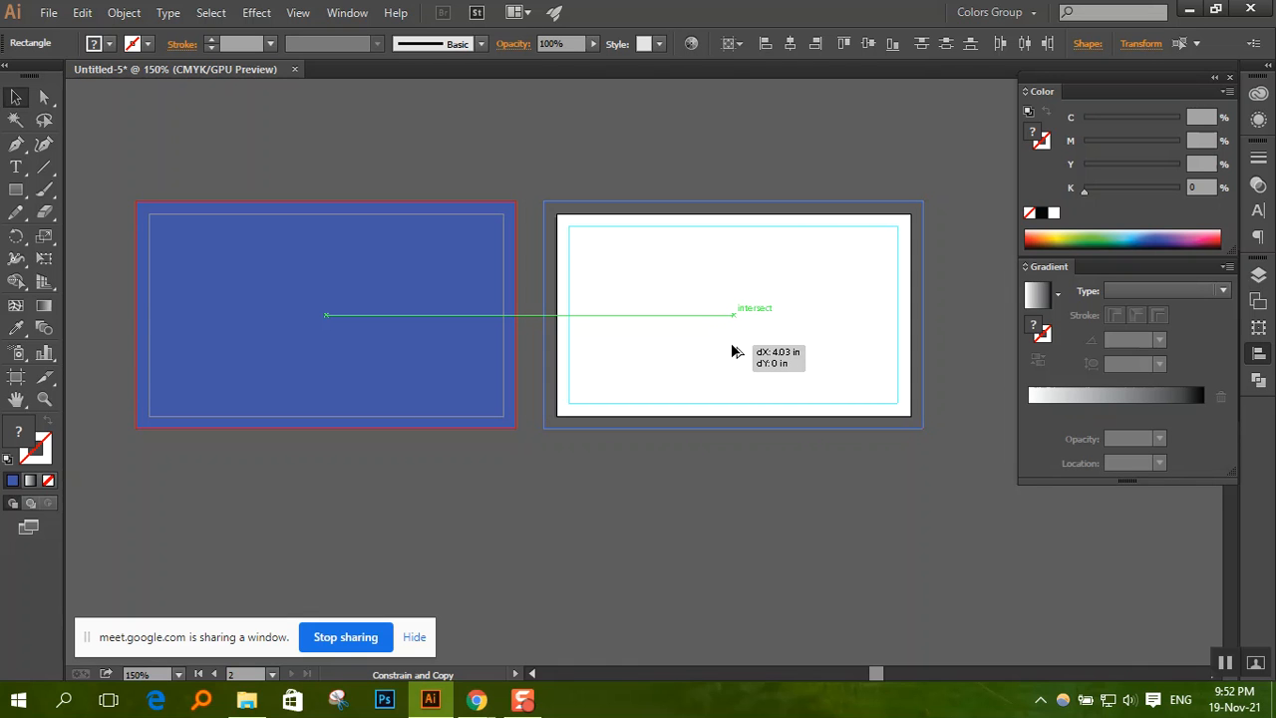
# - Drop the copied rectangle and guide onto the second artboard, then lock the guides
pyautogui.moveTo(732, 351); pyautogui.dragTo(728, 352)
pyautogui.click(647, 162)
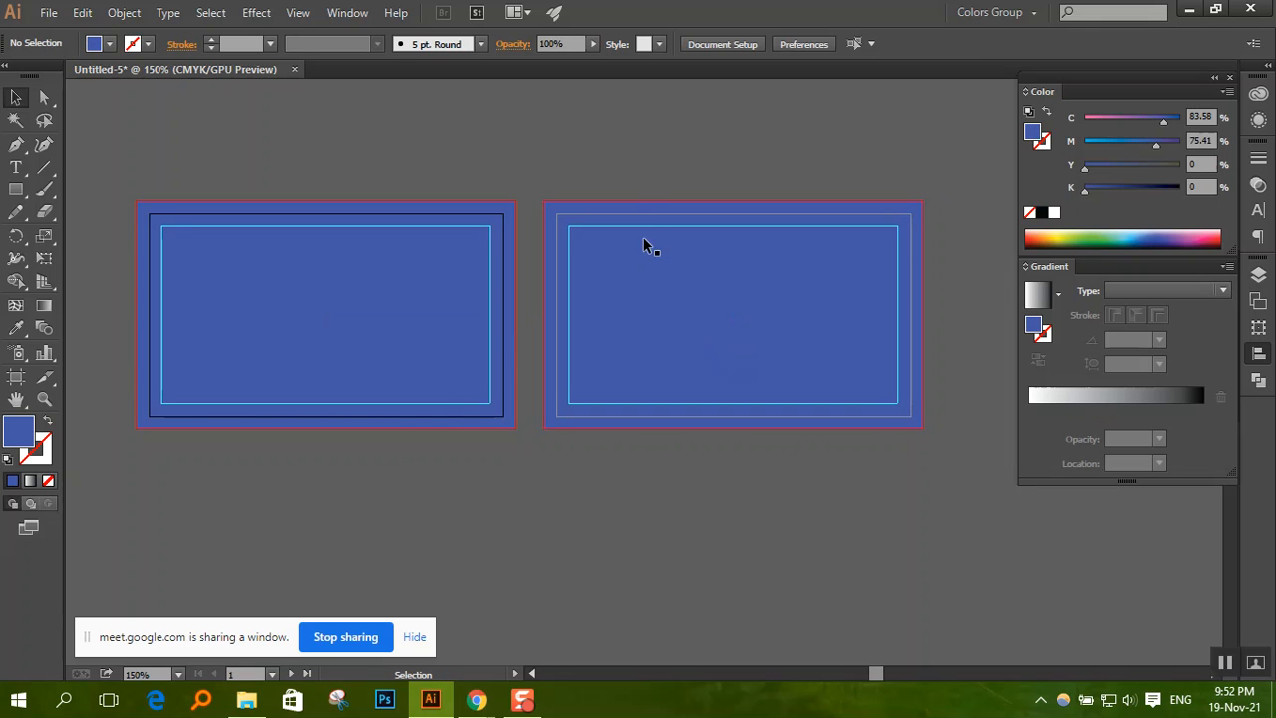
pyautogui.rightClick(467, 132)
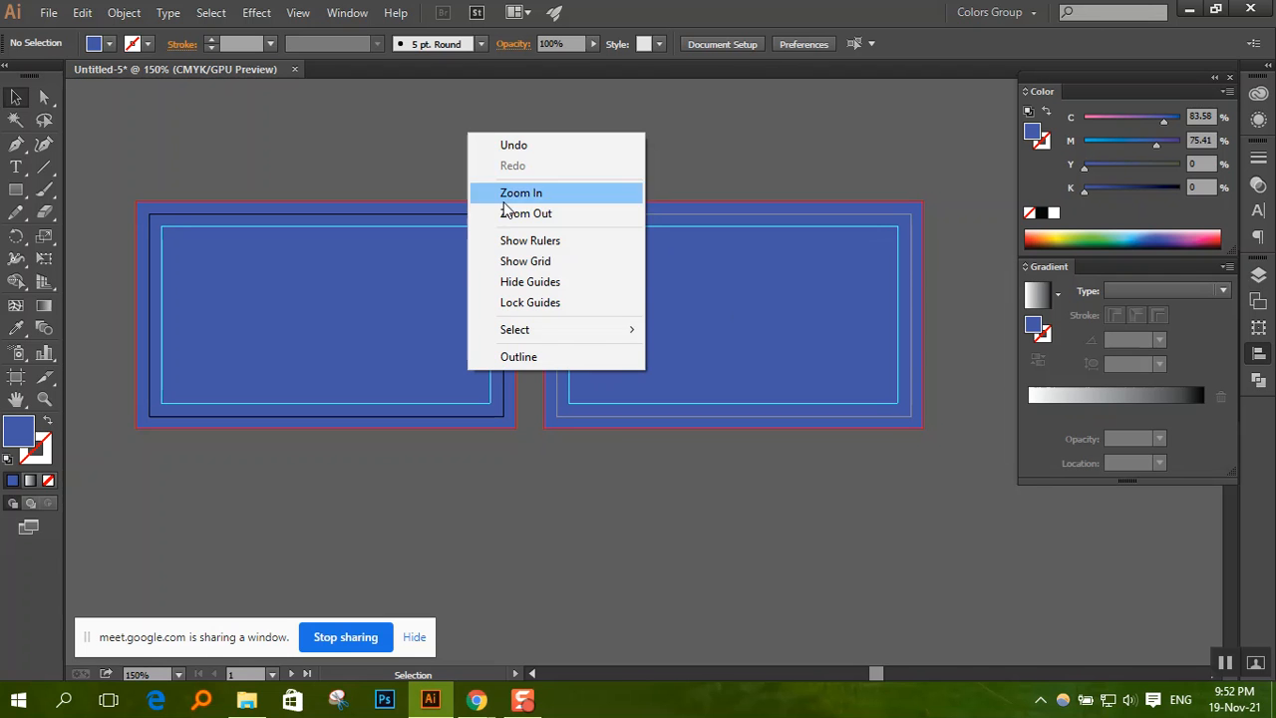
pyautogui.click(538, 304)
# - Change the fill of both background rectangles to white
pyautogui.moveTo(430, 152); pyautogui.dragTo(544, 169)
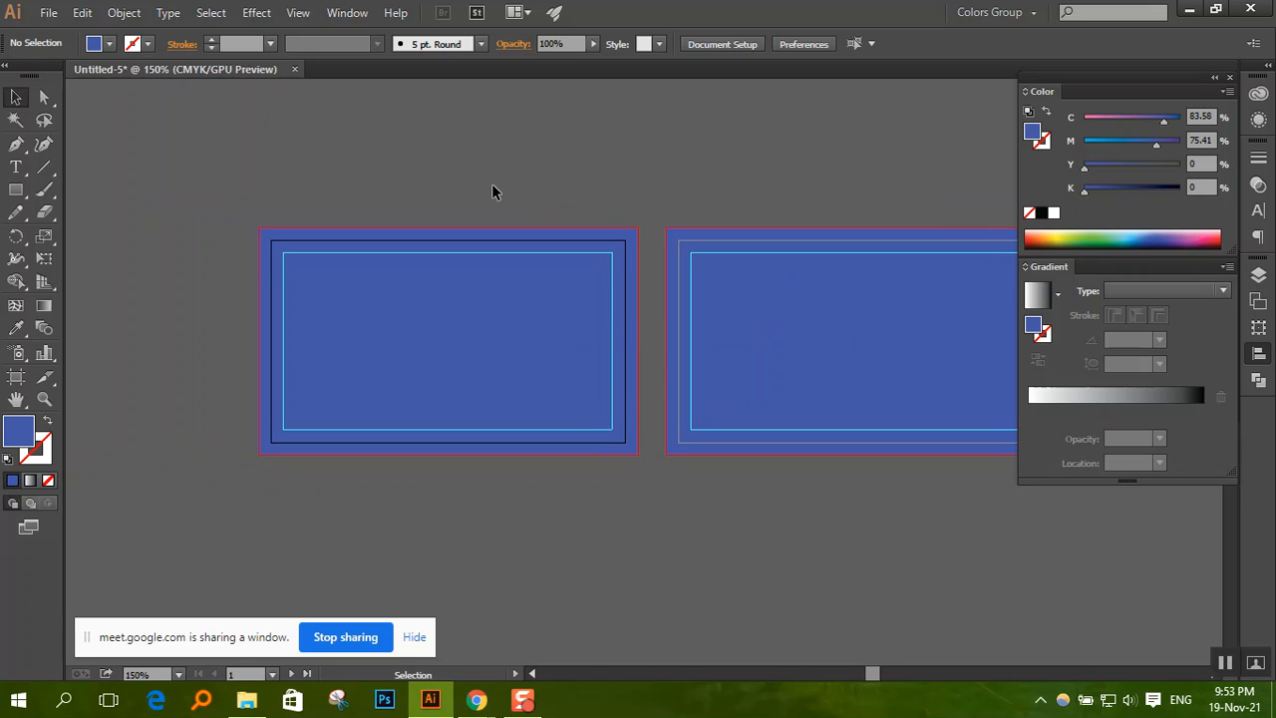
pyautogui.scroll(2, 492, 185)
pyautogui.scroll(-1, 491, 185)
pyautogui.press('space')
pyautogui.moveTo(428, 179); pyautogui.dragTo(464, 153)
pyautogui.click(492, 286)
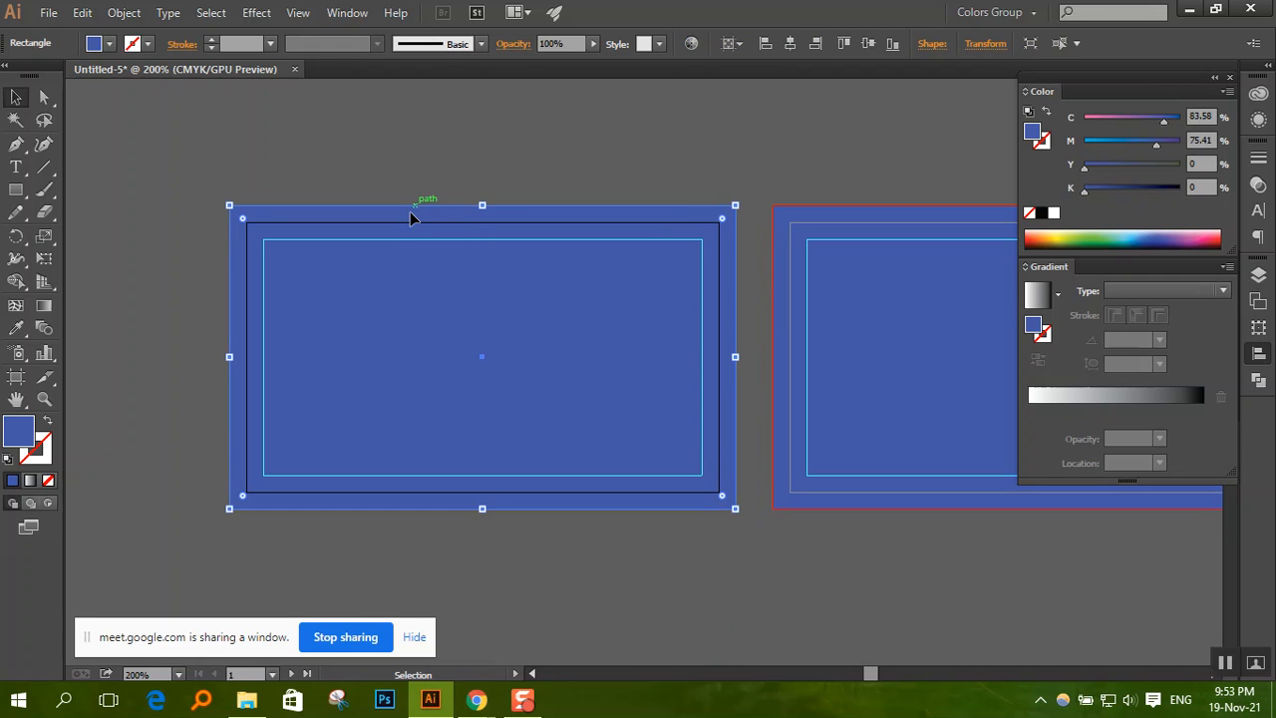
pyautogui.moveTo(592, 145); pyautogui.dragTo(769, 282)
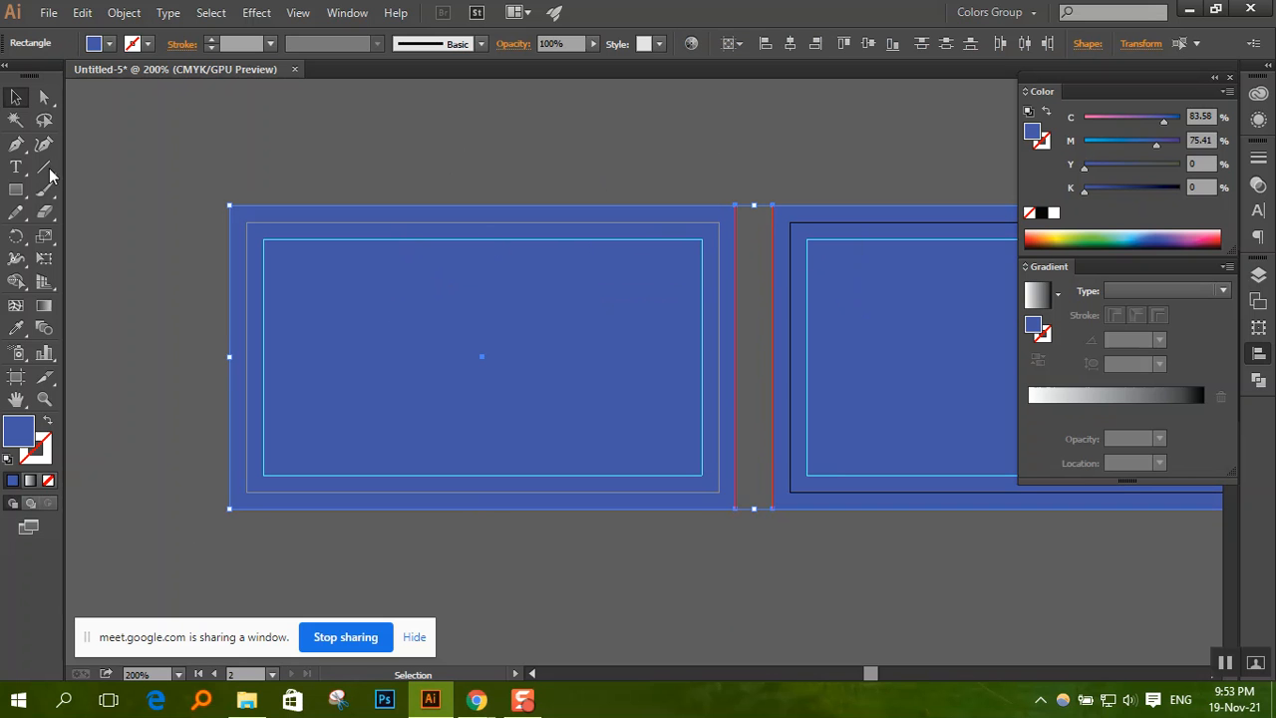
pyautogui.click(108, 44)
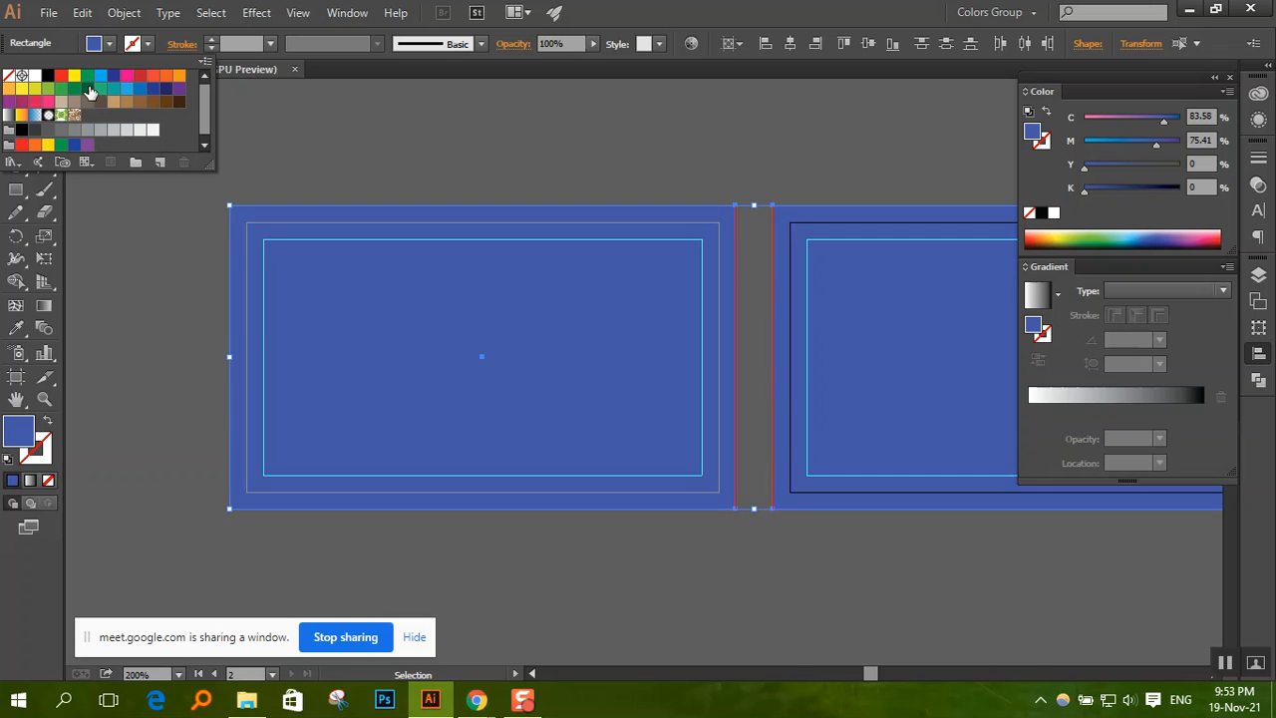
pyautogui.click(34, 78)
pyautogui.click(405, 128)
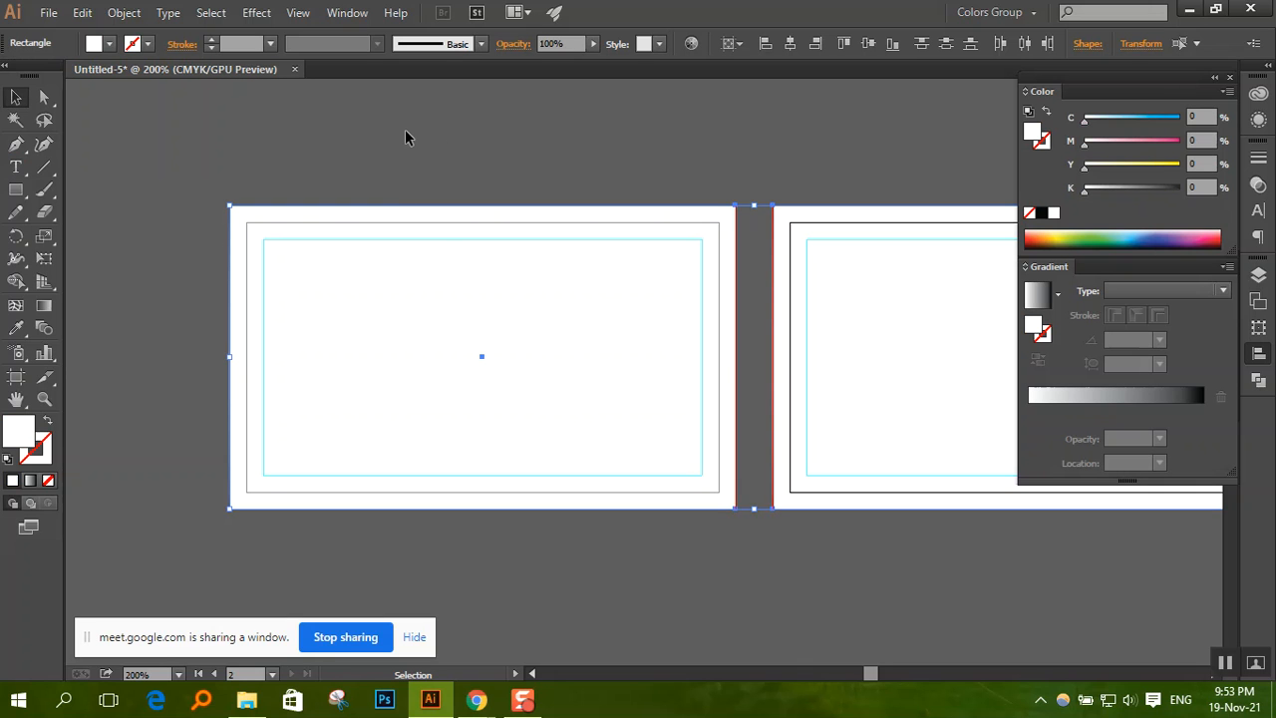
pyautogui.click(405, 129)
pyautogui.click(421, 251)
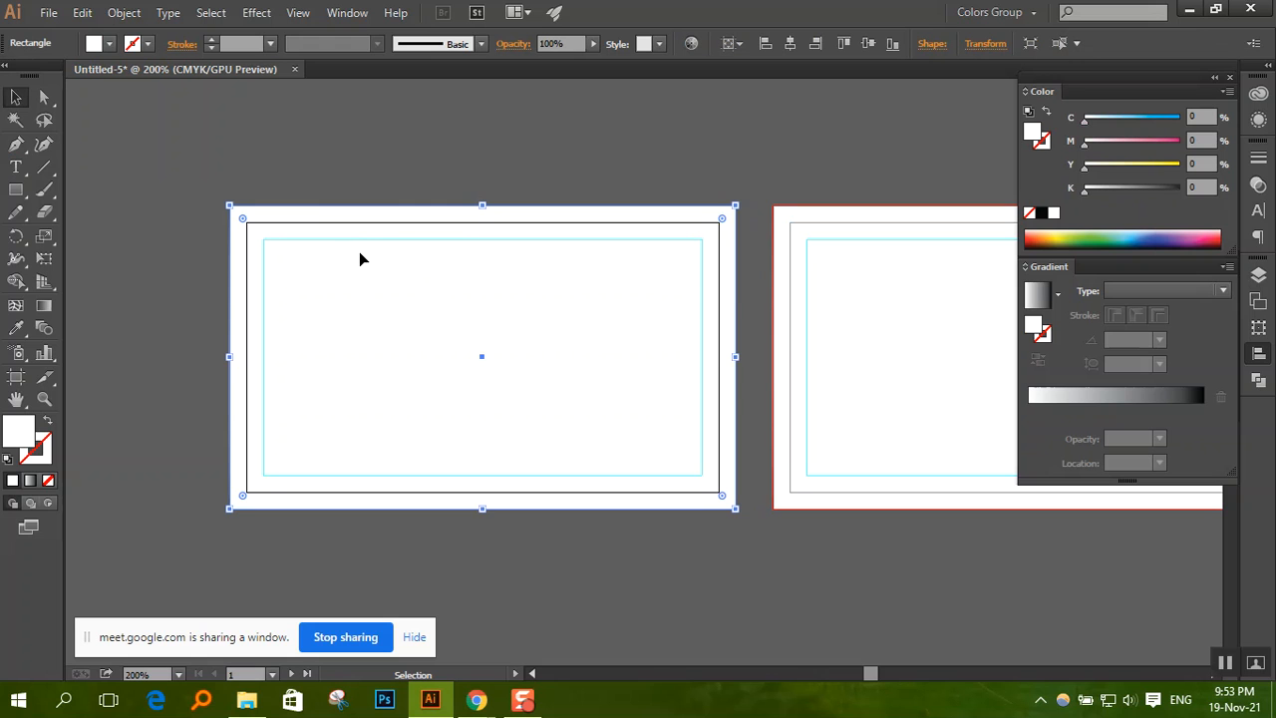
pyautogui.hotkey('ctrl', 'shift', 'a')
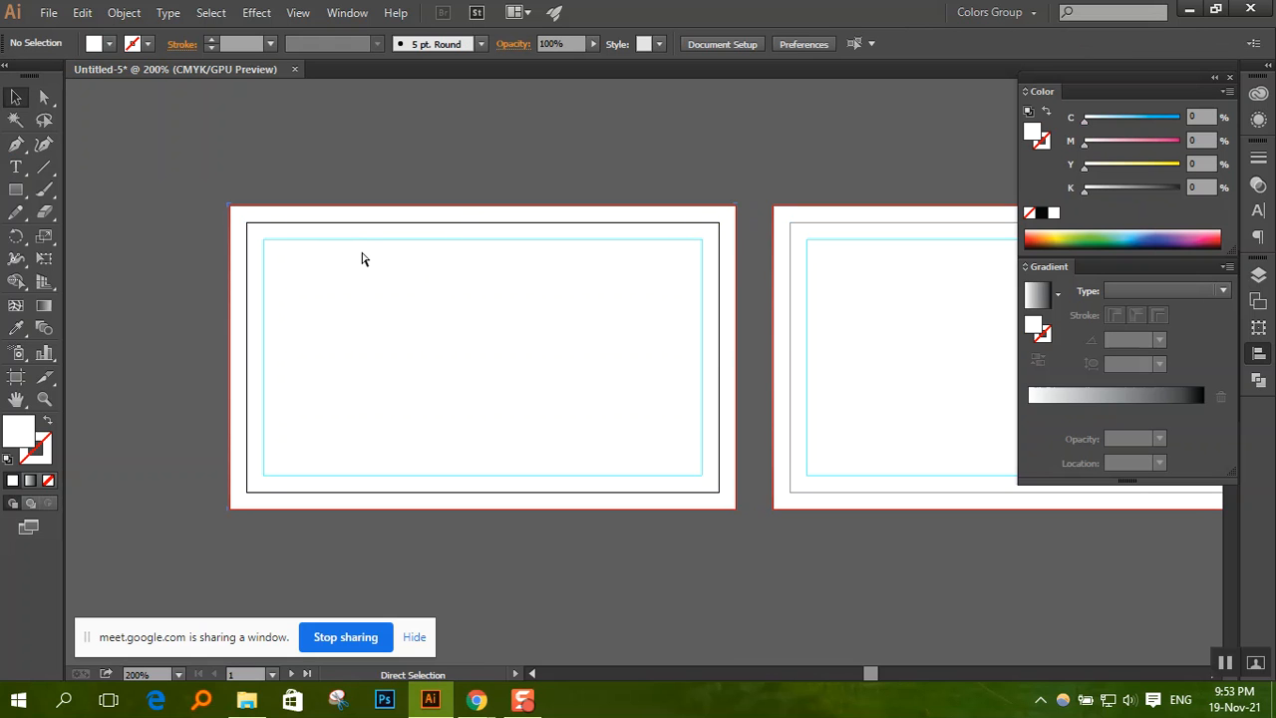
pyautogui.click(817, 253)
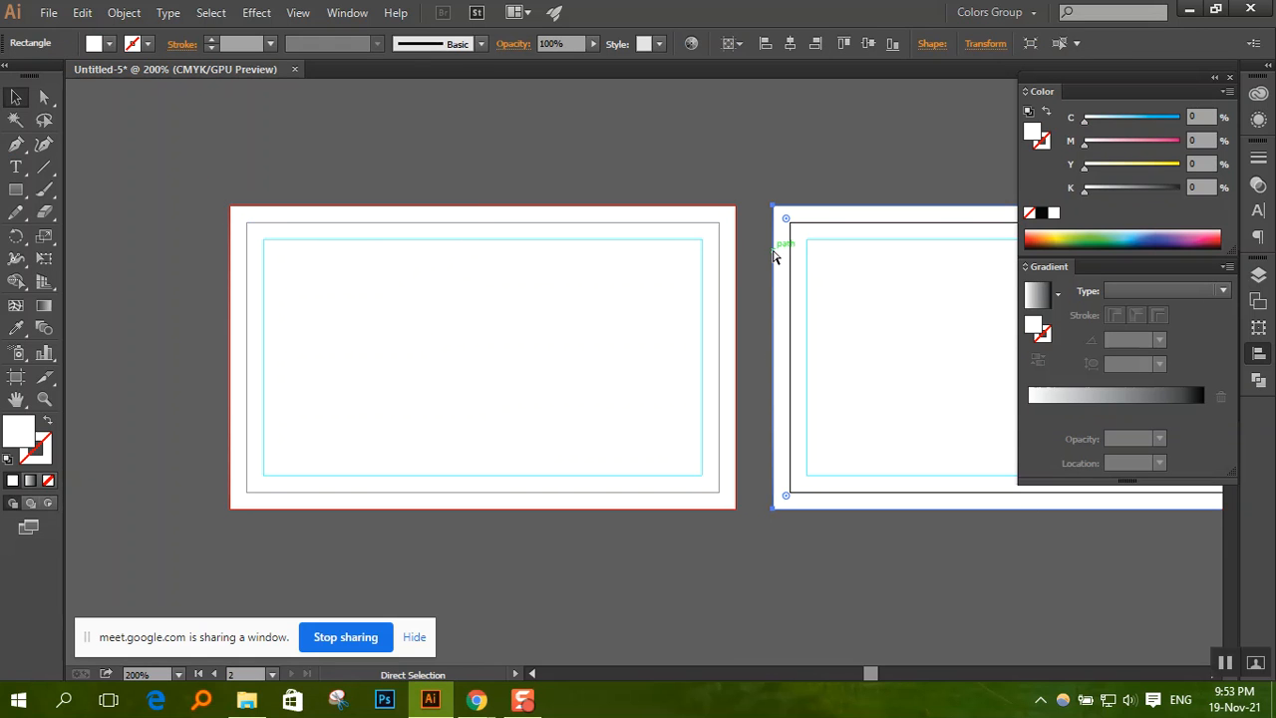
pyautogui.hotkey('ctrl', 'shift', 'a')
pyautogui.hscroll(-2, 406, 146)
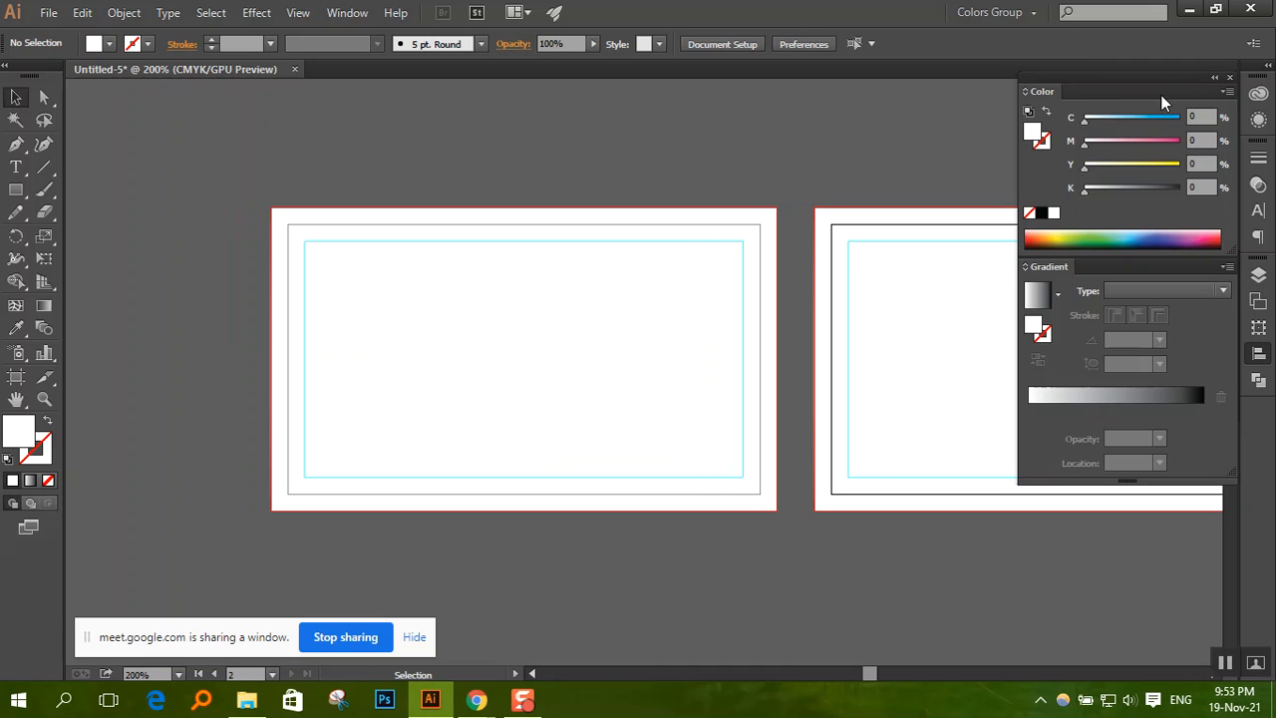
# - Collapse the docked Color and Align panels to free up canvas space
pyautogui.click(1211, 78)
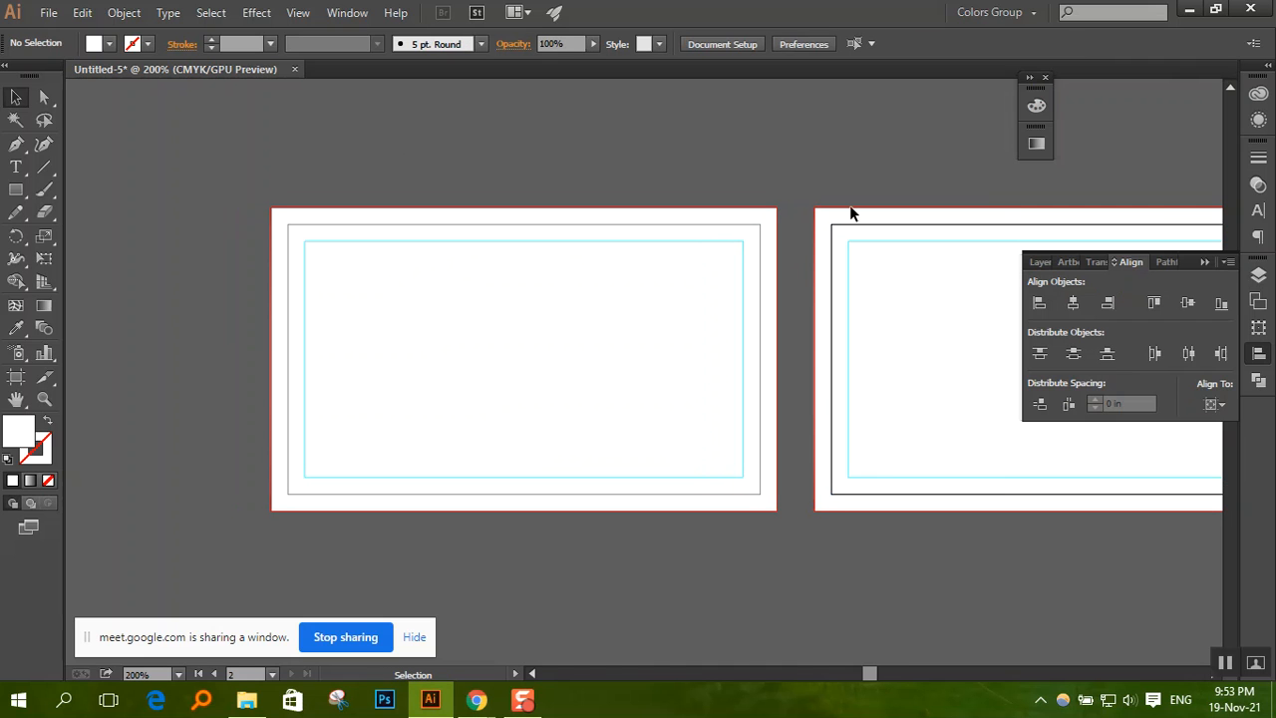
pyautogui.click(1205, 262)
pyautogui.moveTo(660, 176); pyautogui.dragTo(734, 176)
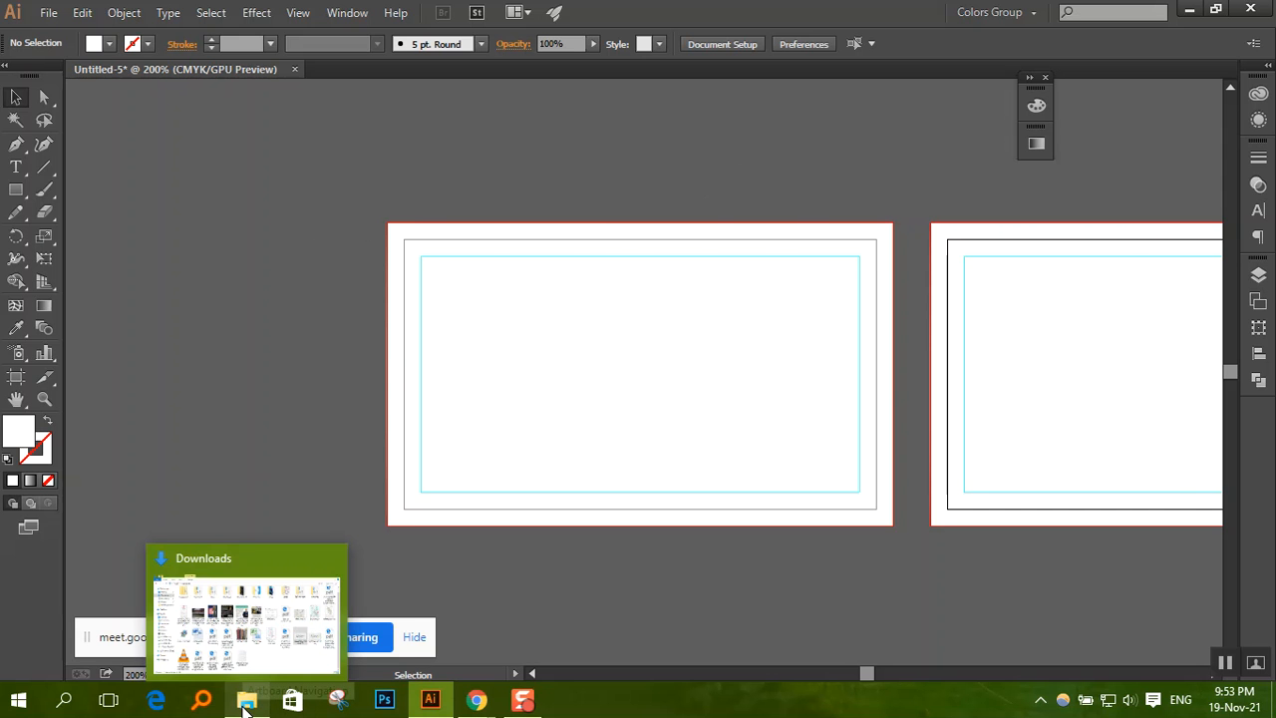
pyautogui.click(247, 704)
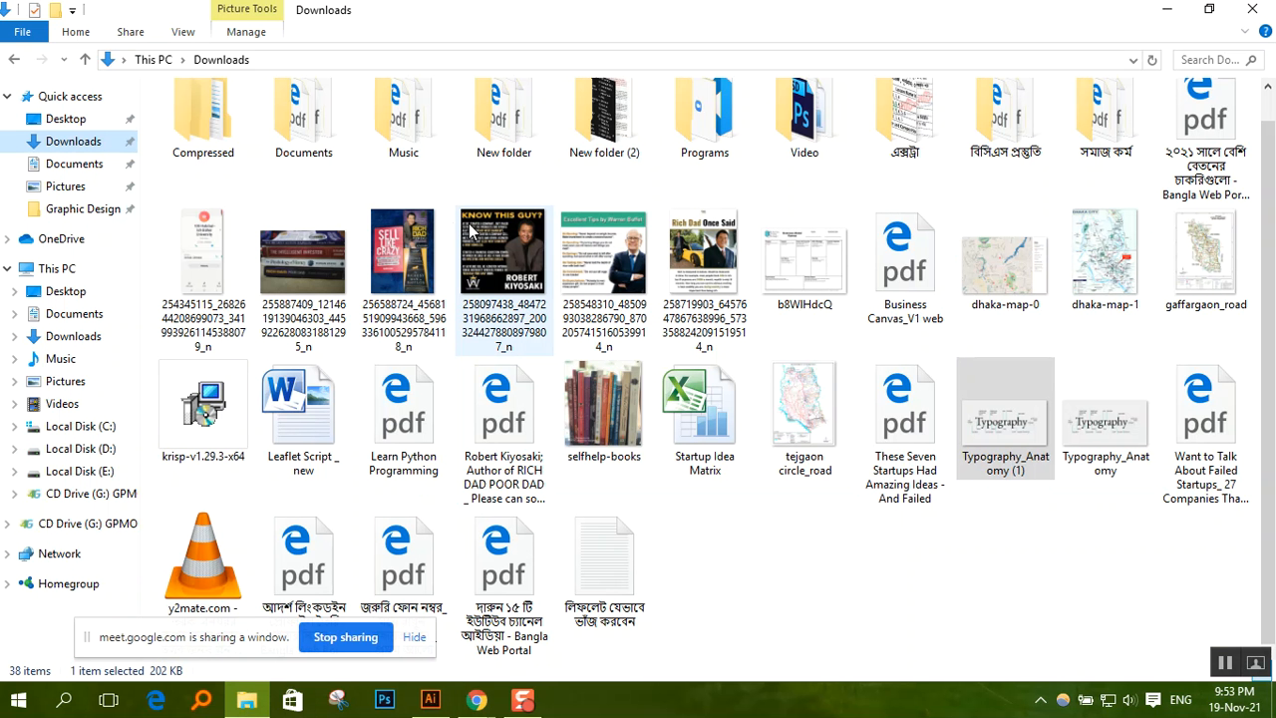
pyautogui.click(100, 209)
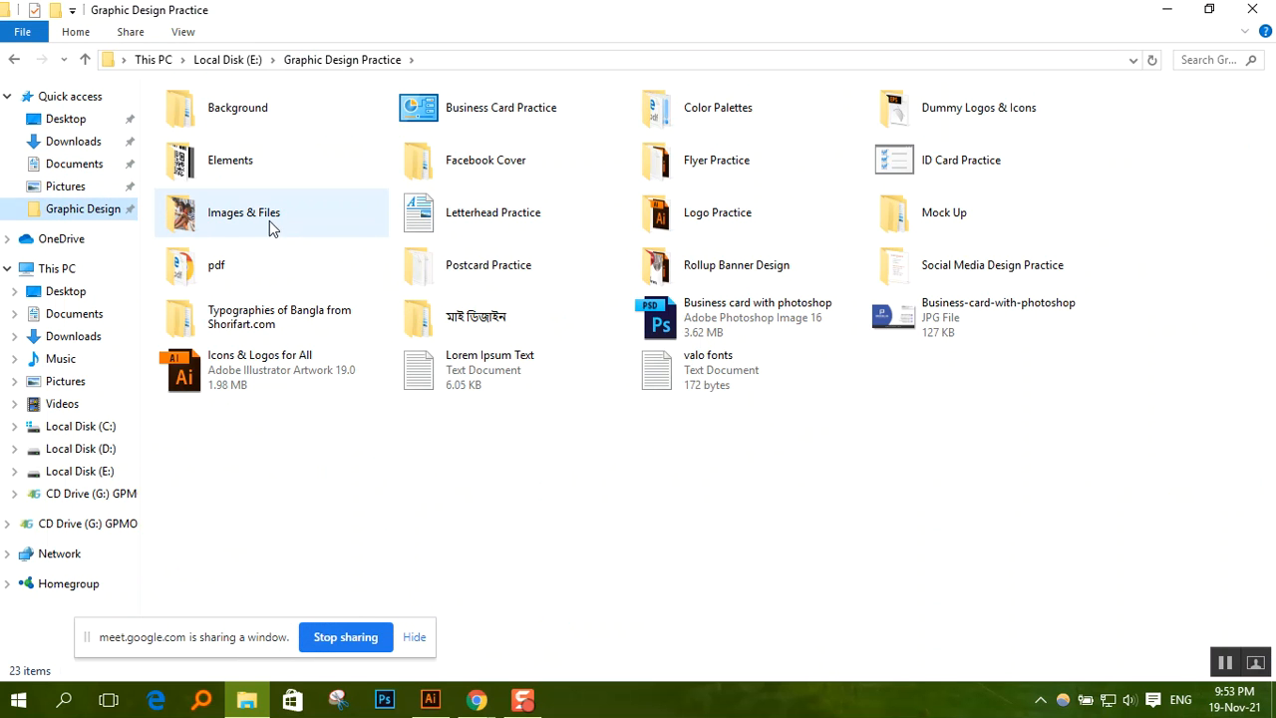
pyautogui.doubleClick(475, 112)
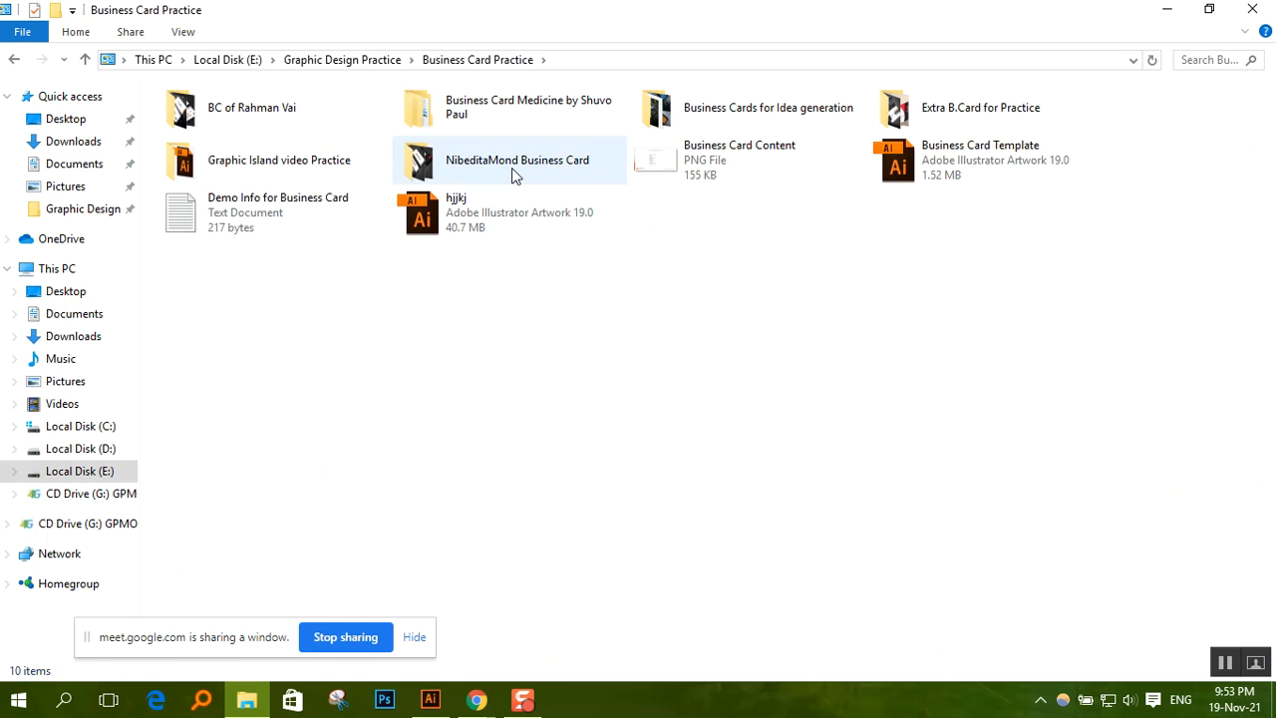
pyautogui.doubleClick(551, 162)
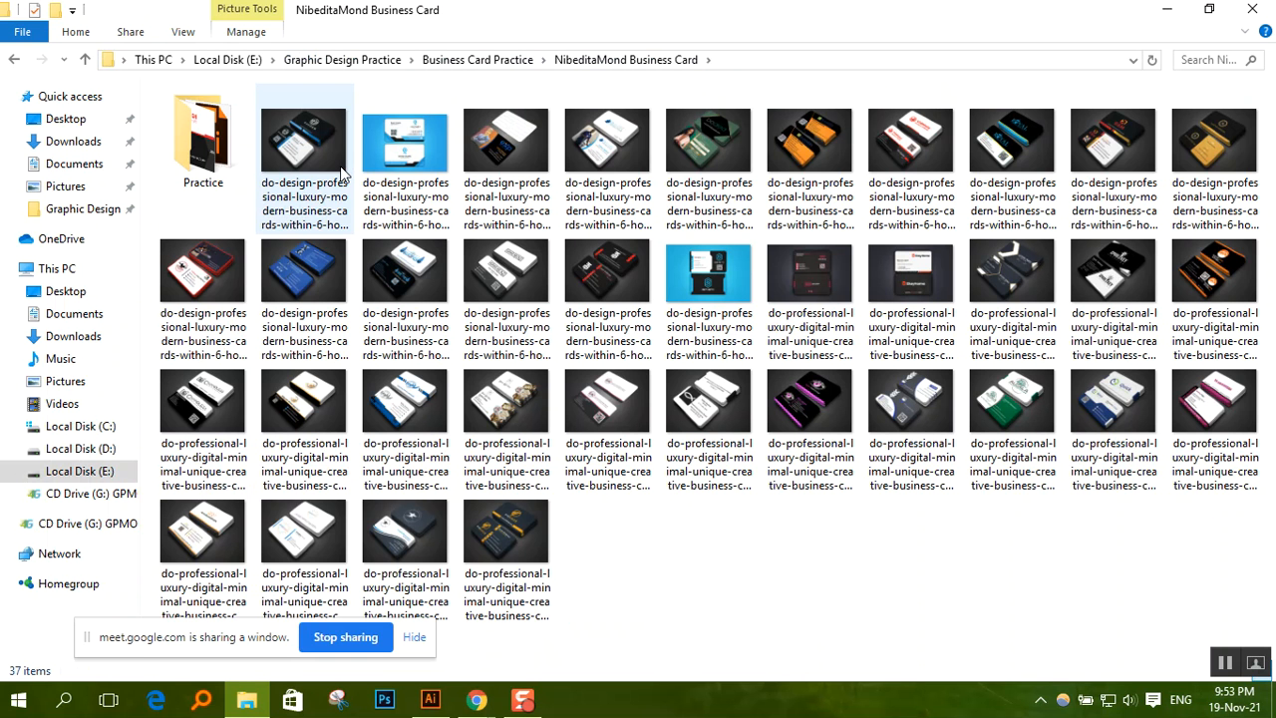
pyautogui.click(230, 158)
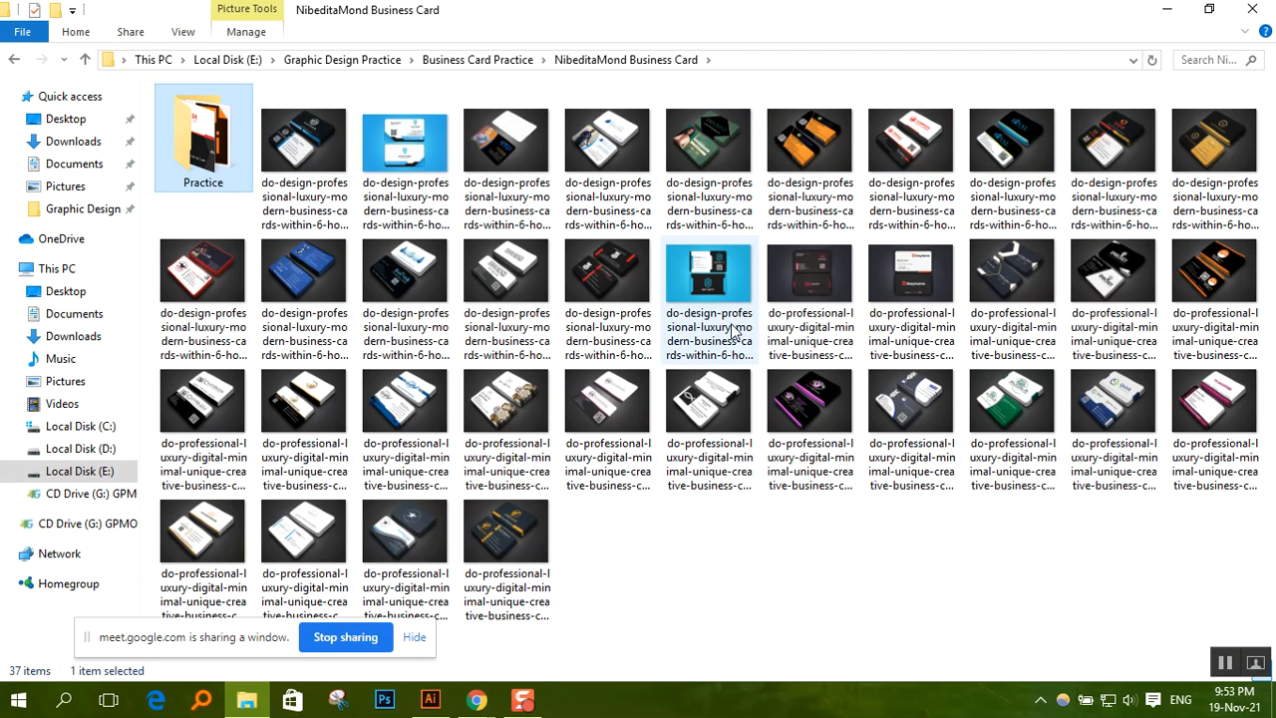
pyautogui.doubleClick(221, 152)
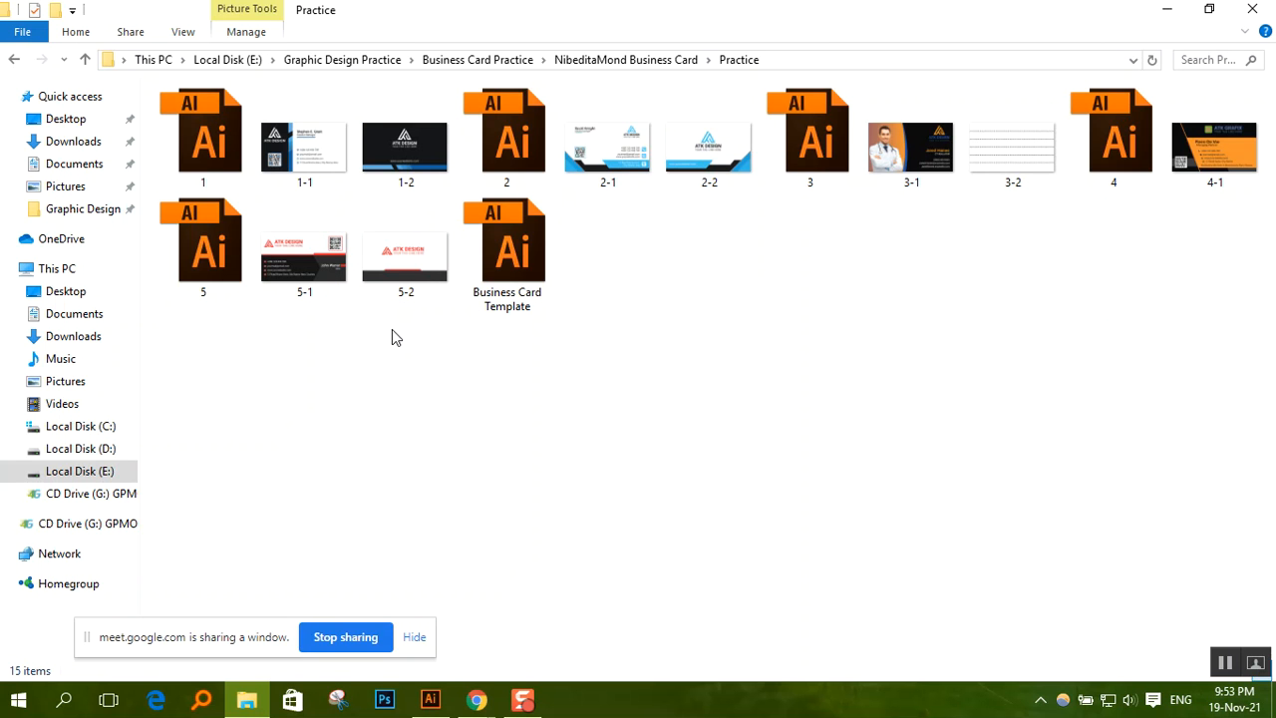
pyautogui.click(602, 62)
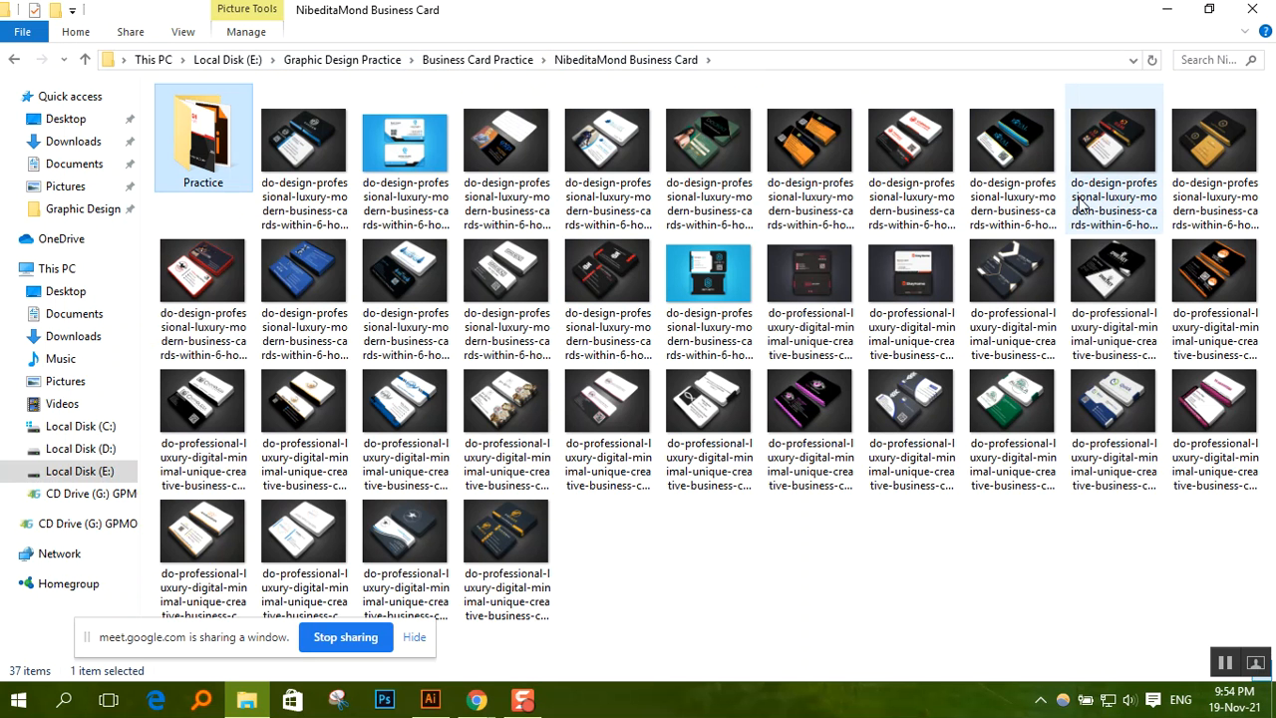
pyautogui.doubleClick(1102, 140)
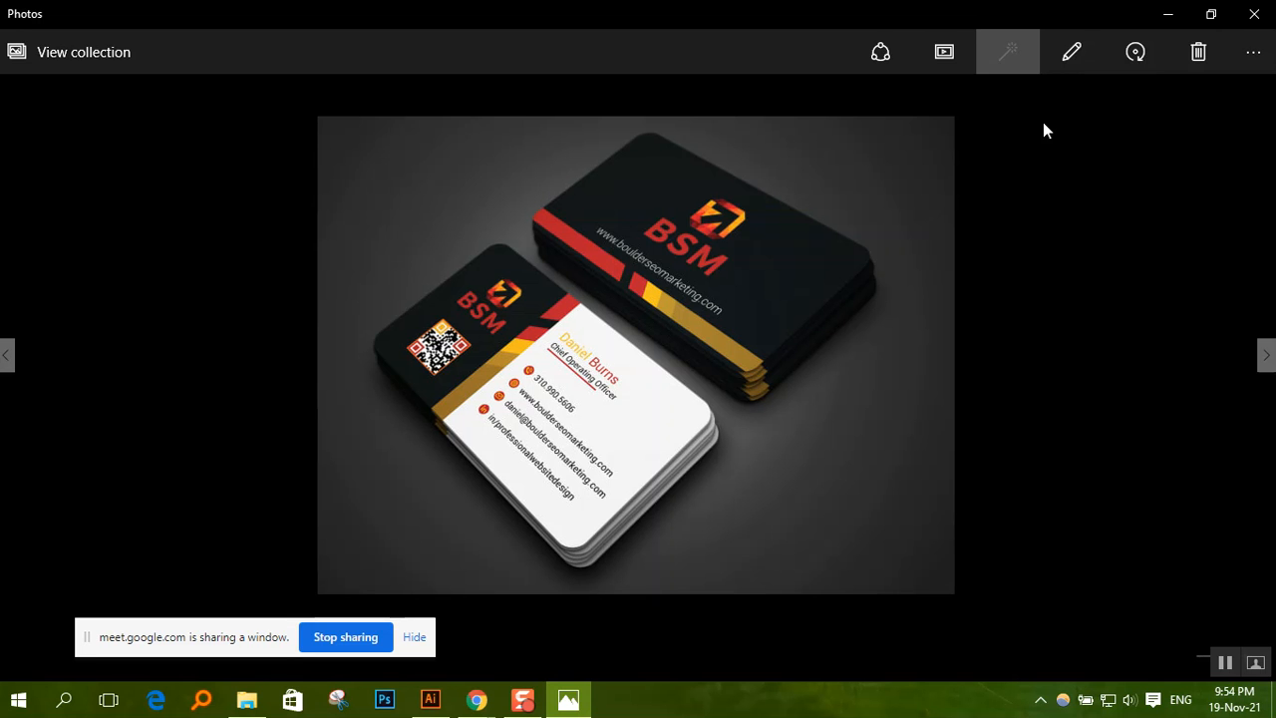
pyautogui.click(1253, 14)
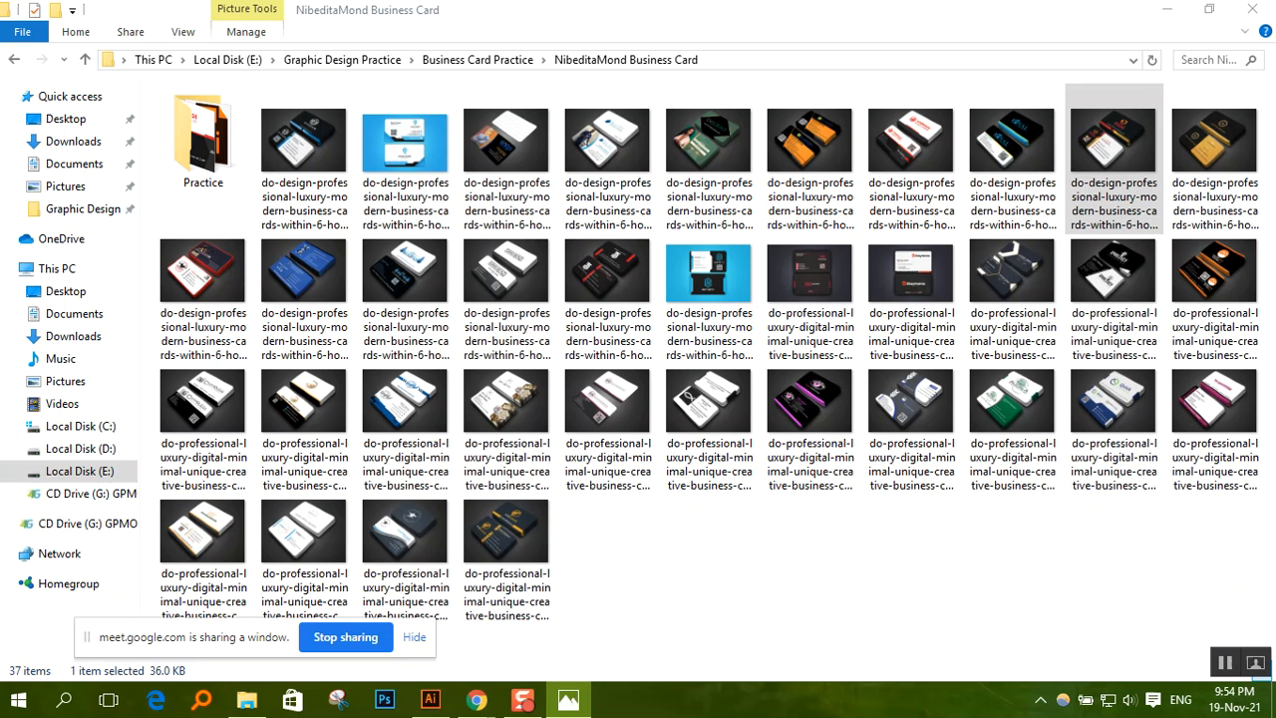
# - Drag the VidMaze sample card image into the document and scale it down beside the first artboard
pyautogui.click(927, 148)
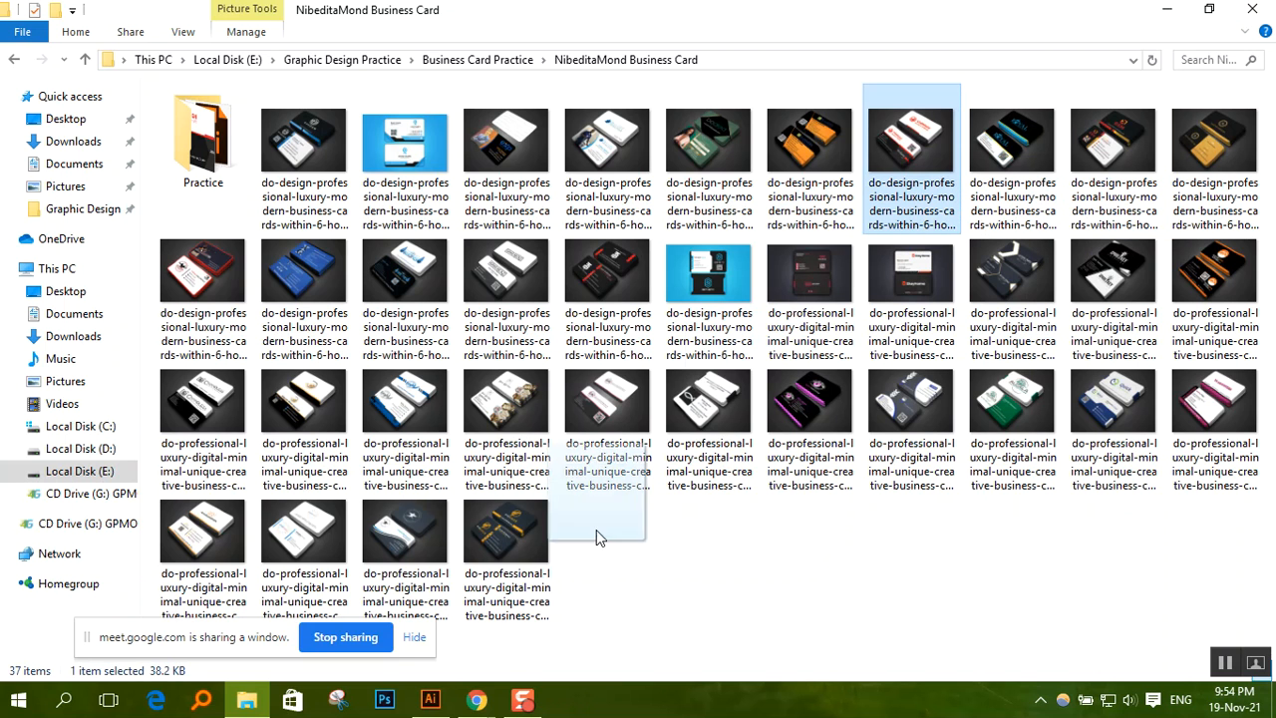
pyautogui.moveTo(496, 623); pyautogui.dragTo(422, 428)
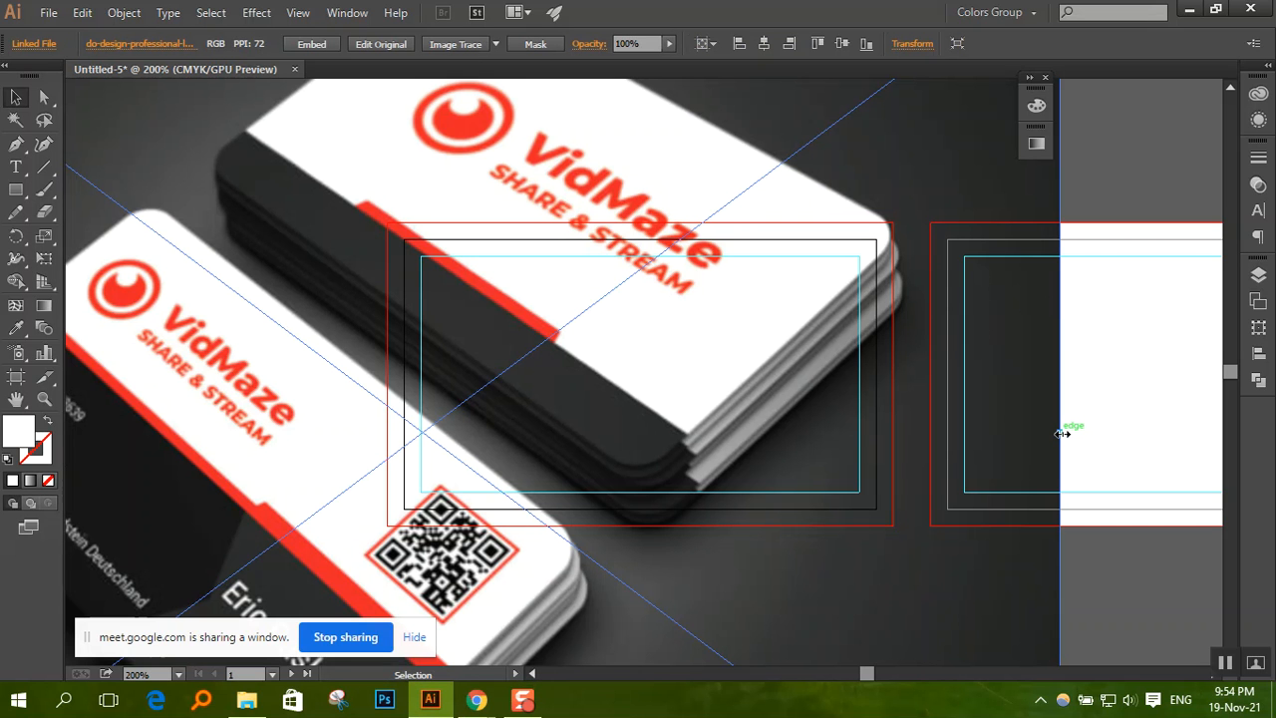
pyautogui.moveTo(1063, 433); pyautogui.dragTo(725, 434)
pyautogui.moveTo(506, 399); pyautogui.dragTo(329, 327)
# - Send the reference image to the back, behind the artboards
pyautogui.press('a')
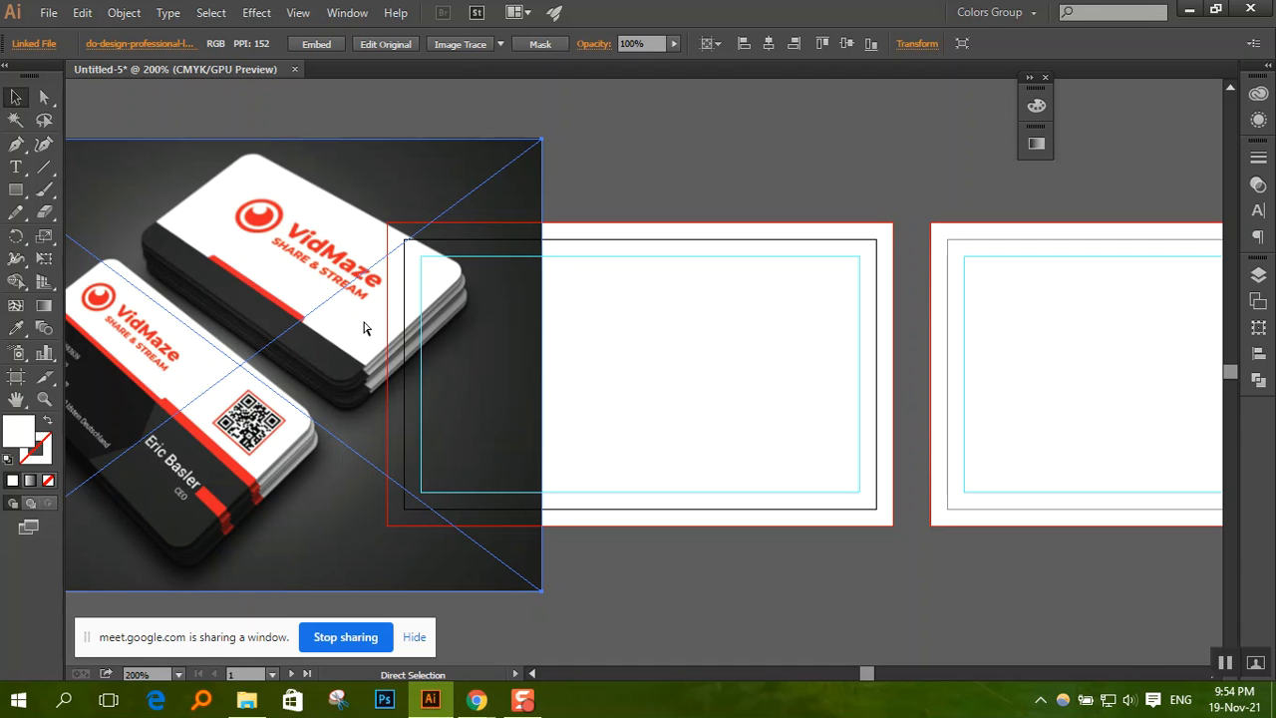
pyautogui.hotkey('ctrl', 'shift', '[')
pyautogui.press('space')
pyautogui.moveTo(418, 313); pyautogui.dragTo(601, 293)
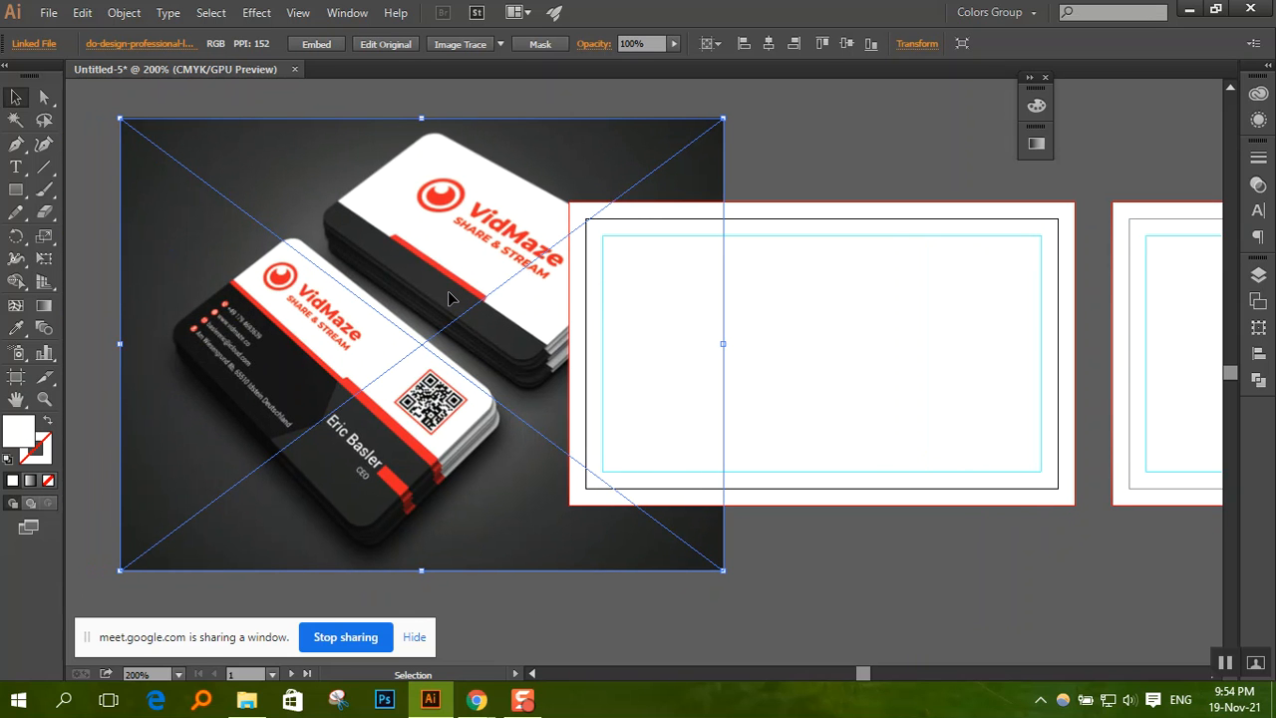
# - Nudge the reference image further to the left of the first artboard
pyautogui.press('Left')
pyautogui.press('Left')
pyautogui.press('Left')
pyautogui.press('Left')
pyautogui.press('Left')
pyautogui.press('Left')
pyautogui.press('Left')
pyautogui.press('Left')
pyautogui.press('Left')
pyautogui.press('Left')
pyautogui.press('Left')
pyautogui.press('Left')
pyautogui.press('Left')
pyautogui.press('Left')
pyautogui.press('Left')
pyautogui.press('Left')
pyautogui.press('Left')
pyautogui.press('Left')
pyautogui.press('Left')
pyautogui.press('Left')
pyautogui.press('Left')
pyautogui.press('Left')
pyautogui.press('Left')
pyautogui.press('Left')
pyautogui.press('Left')
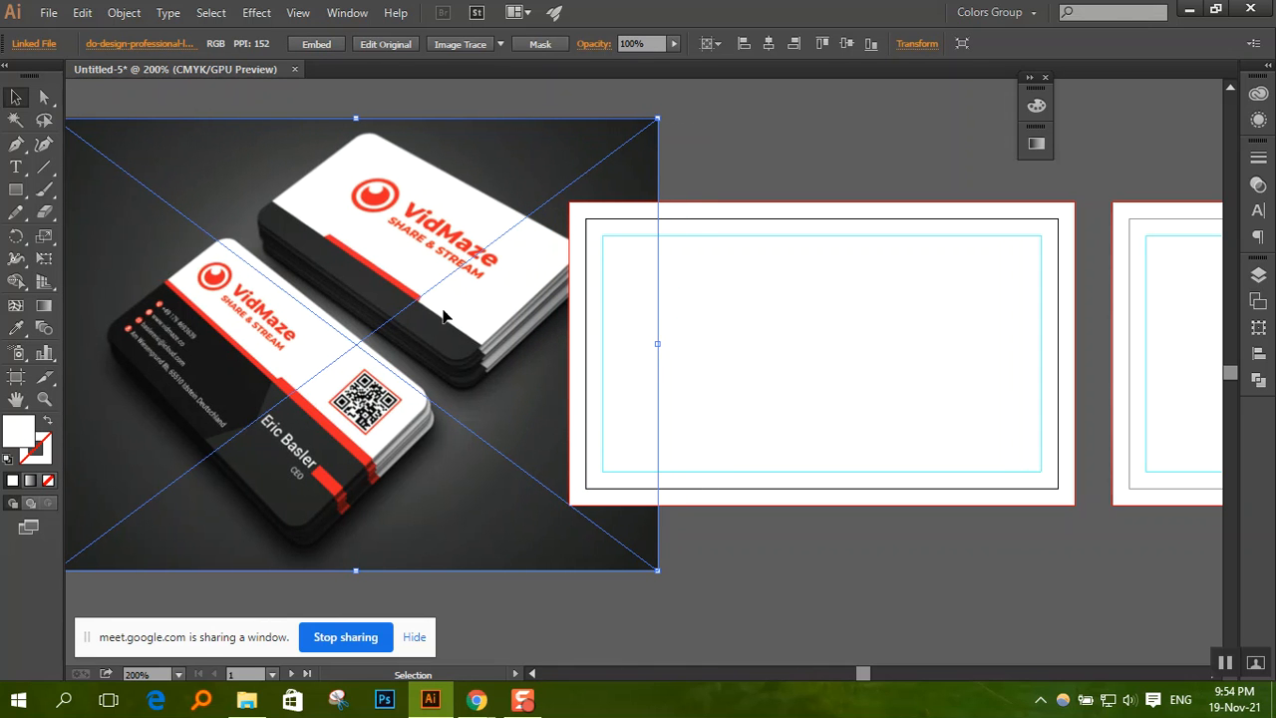
pyautogui.press('Left')
pyautogui.press('Left')
pyautogui.press('Left')
pyautogui.press('Left')
pyautogui.press('Left')
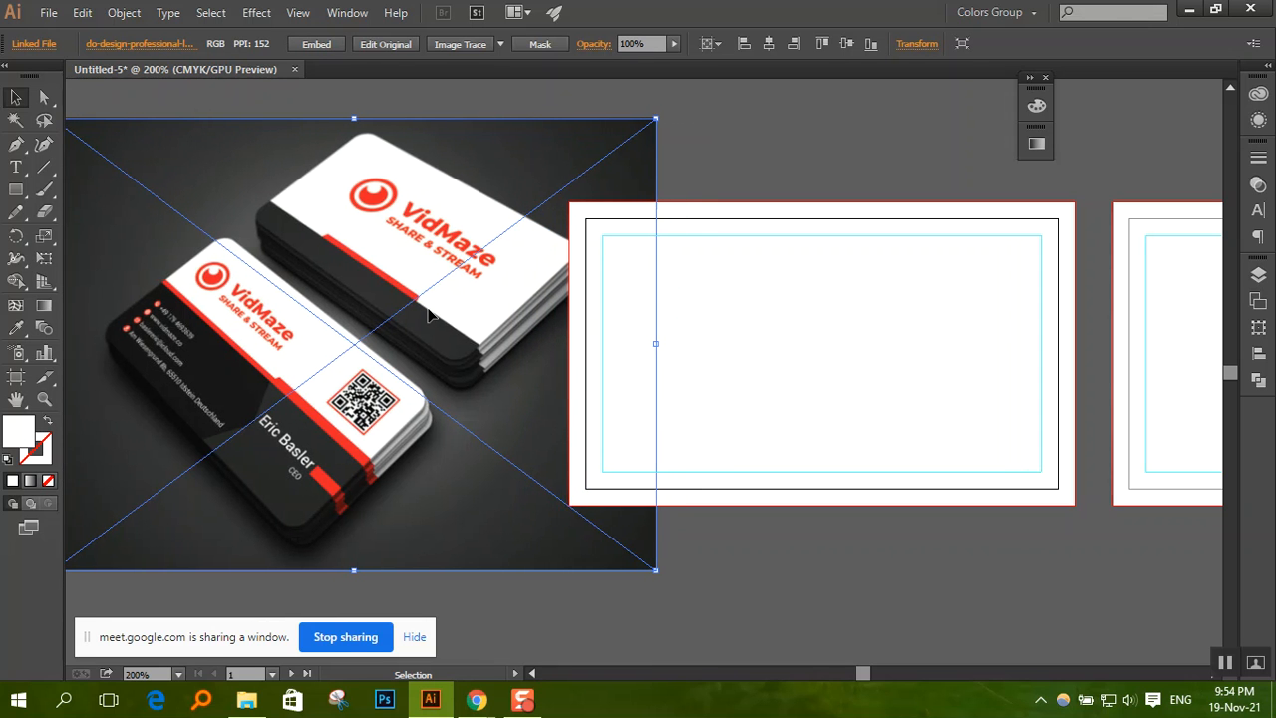
pyautogui.press('Left')
pyautogui.press('Left')
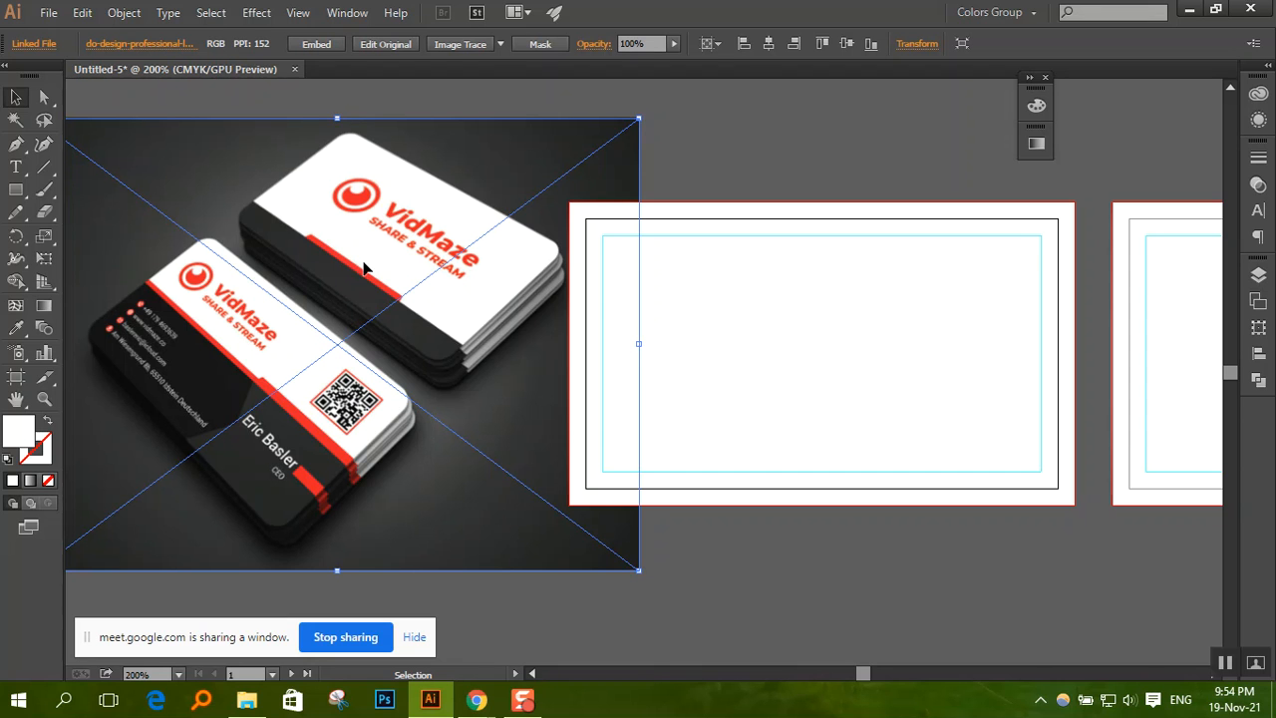
pyautogui.click(653, 179)
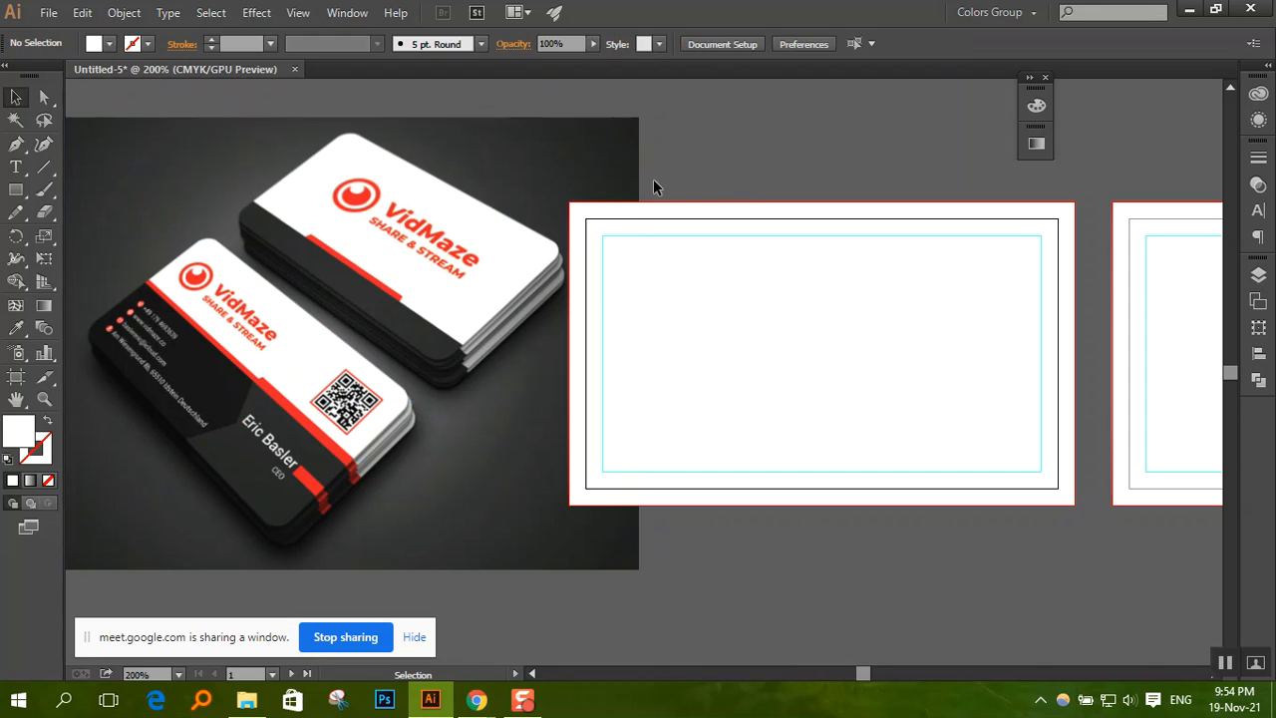
pyautogui.click(365, 230)
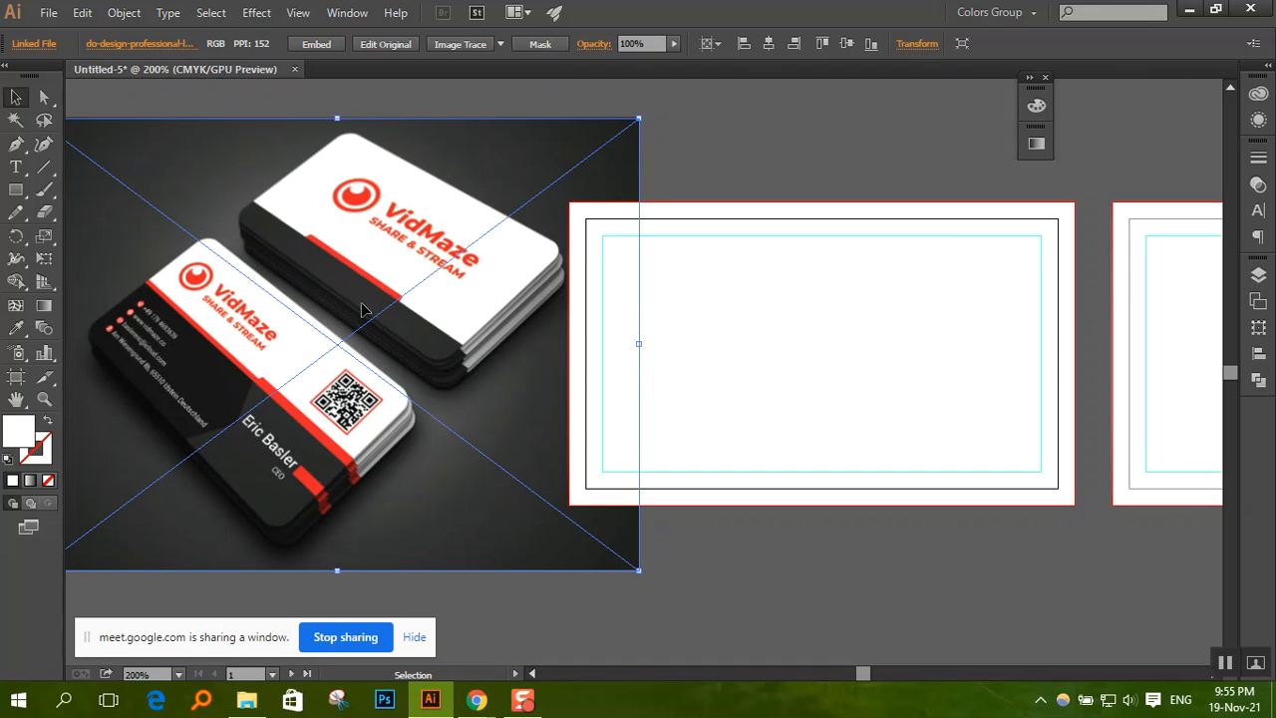
pyautogui.click(759, 155)
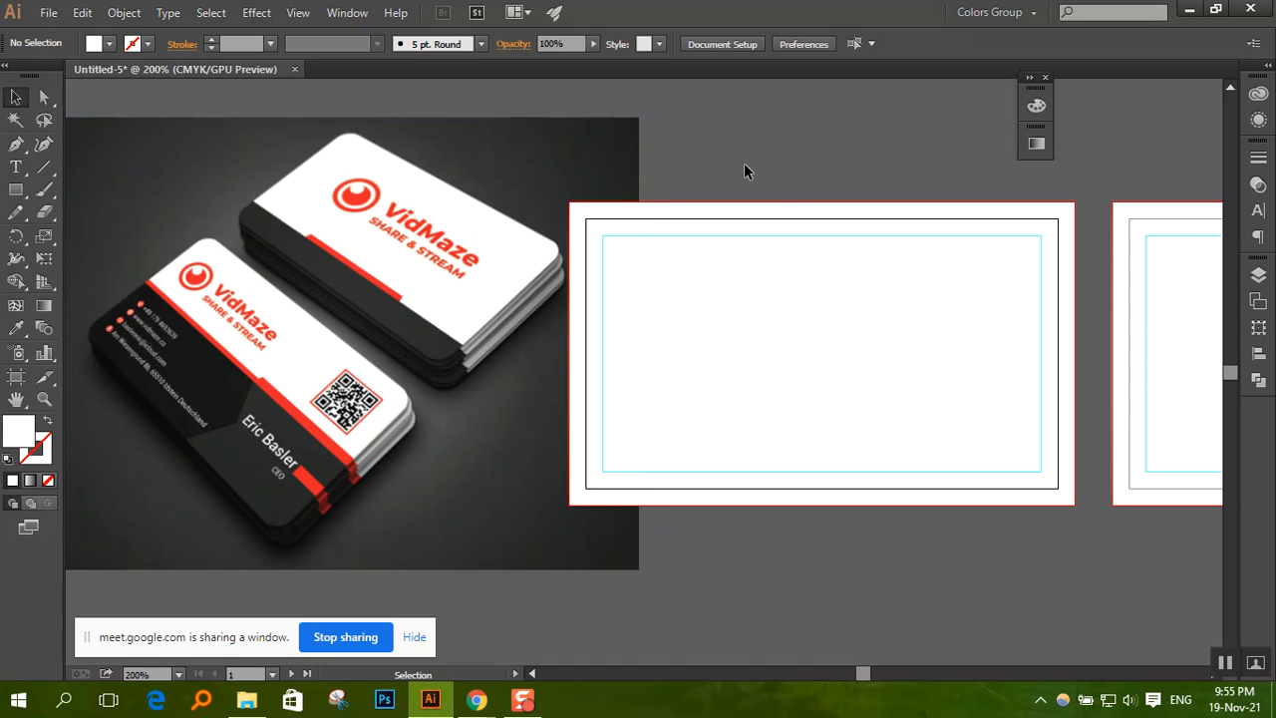
pyautogui.click(454, 245)
pyautogui.click(681, 182)
pyautogui.click(450, 227)
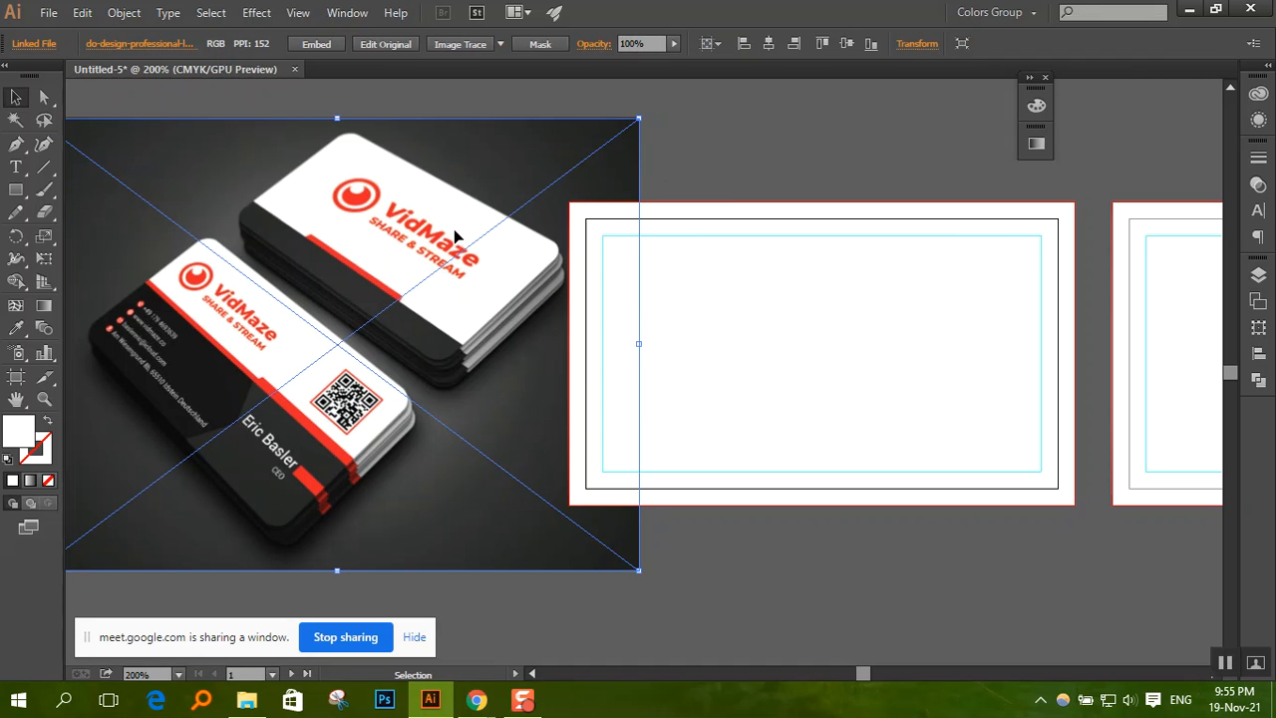
pyautogui.click(696, 189)
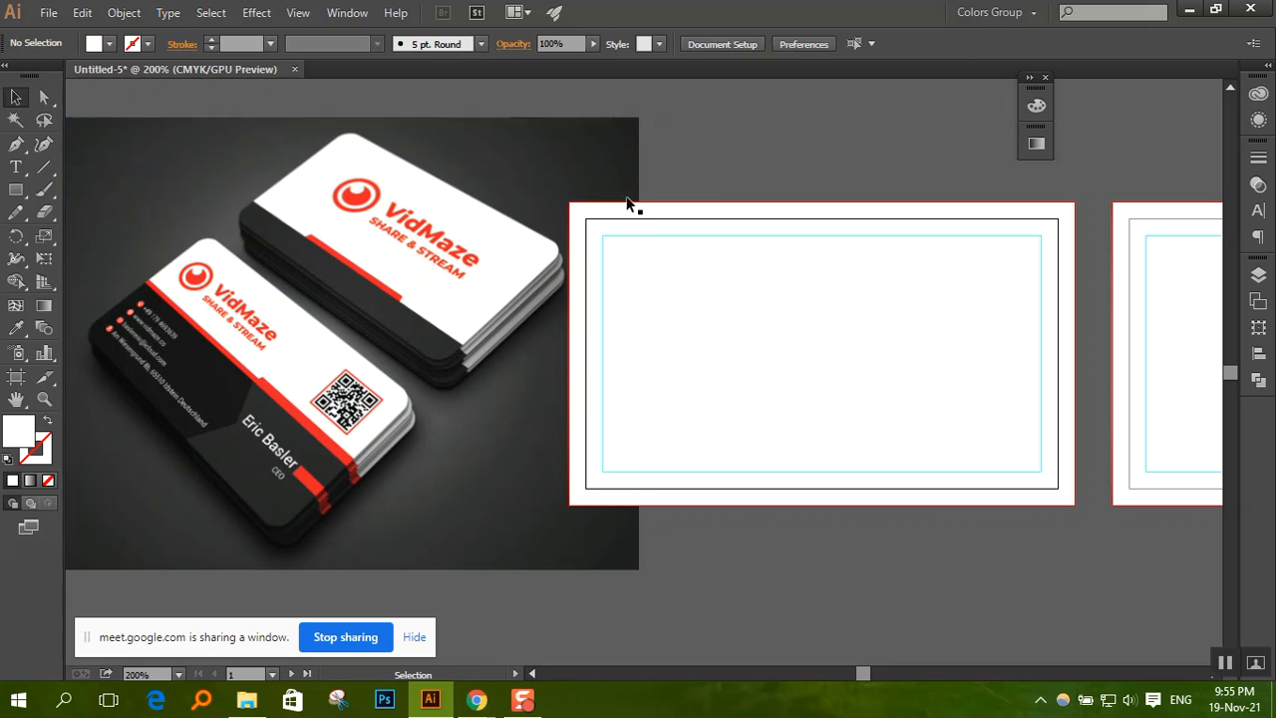
pyautogui.click(453, 242)
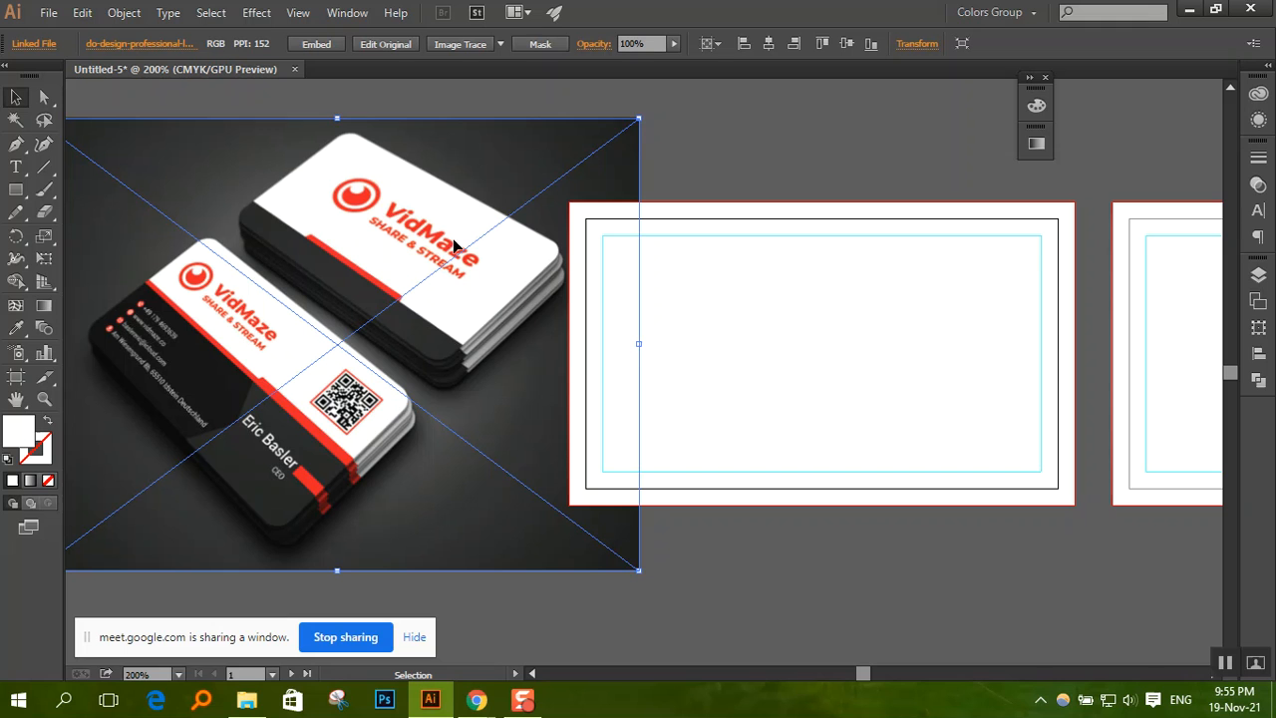
# - Embed the placed reference card image and nudge it slightly upward
pyautogui.click(332, 43)
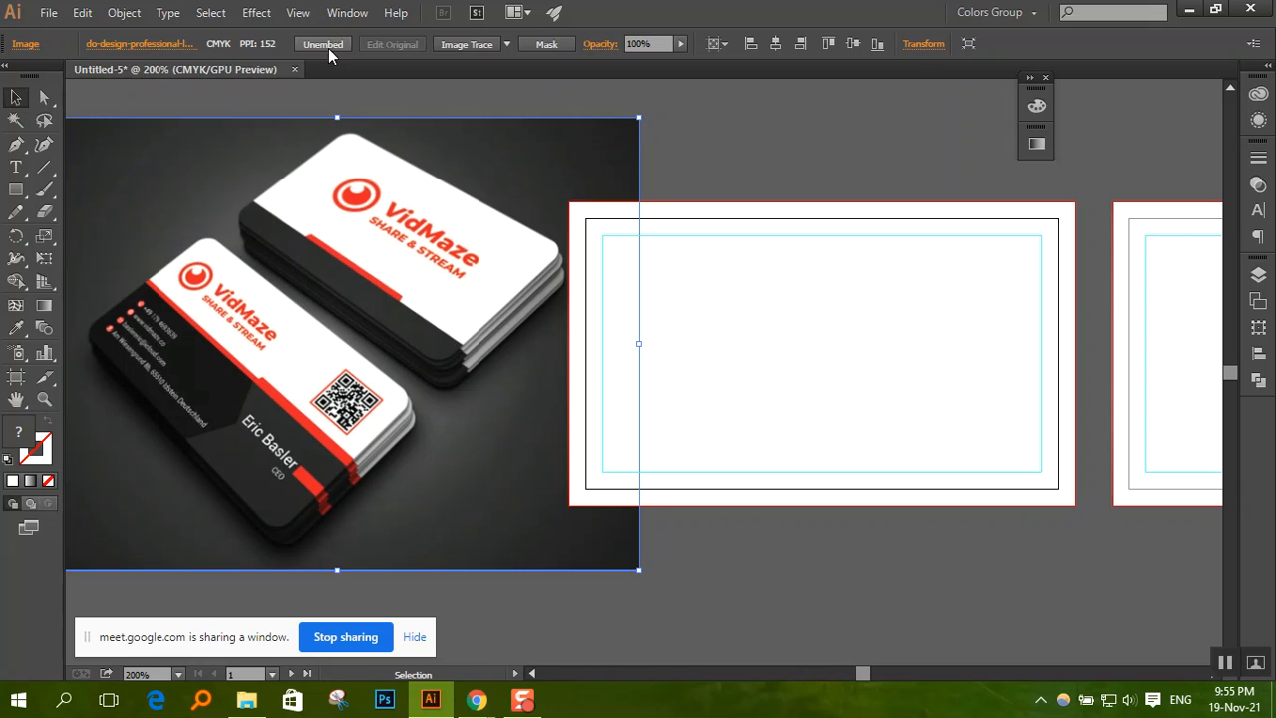
pyautogui.click(801, 142)
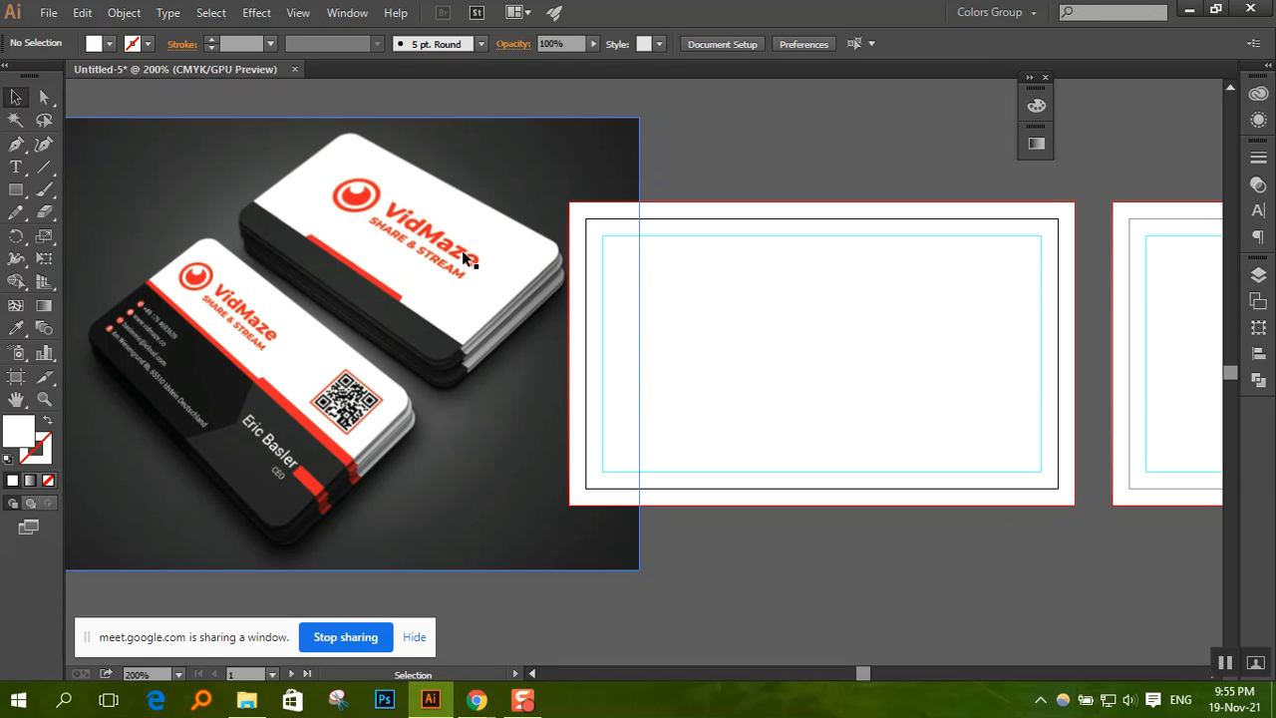
pyautogui.moveTo(488, 166)
pyautogui.mouseDown()
pyautogui.moveTo(463, 165)
pyautogui.moveTo(489, 161)
pyautogui.mouseUp()
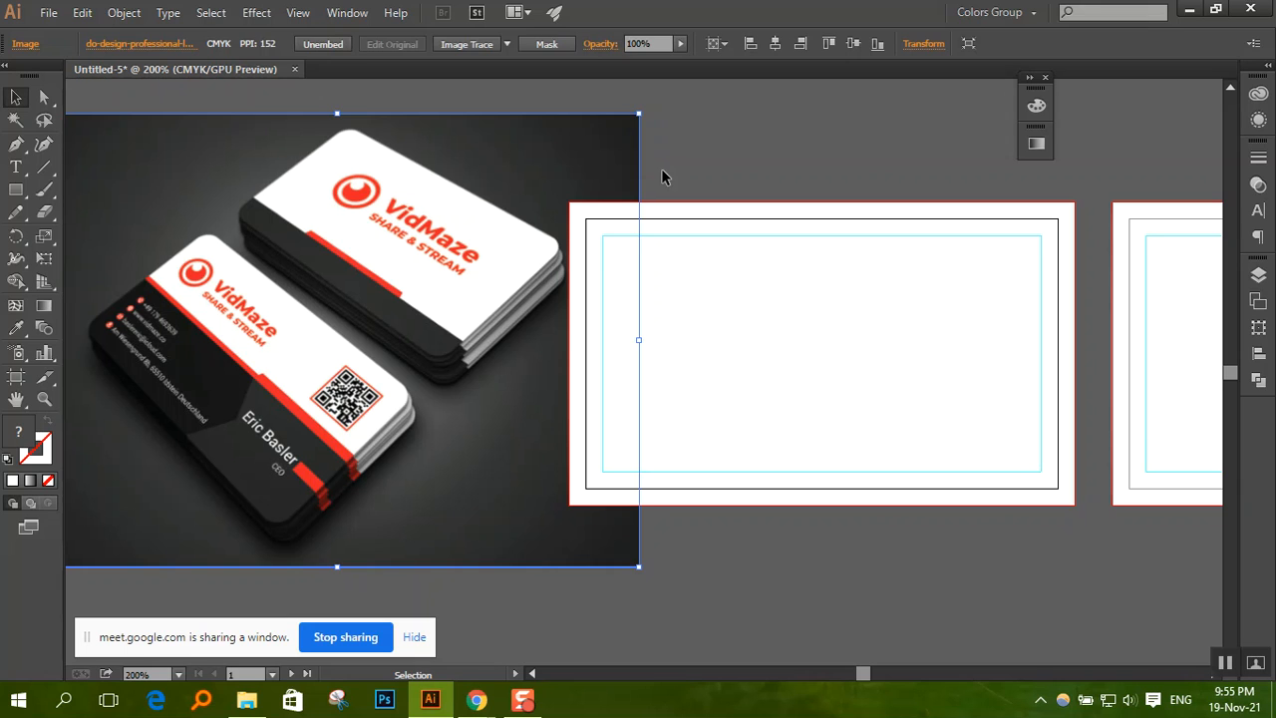
pyautogui.click(699, 168)
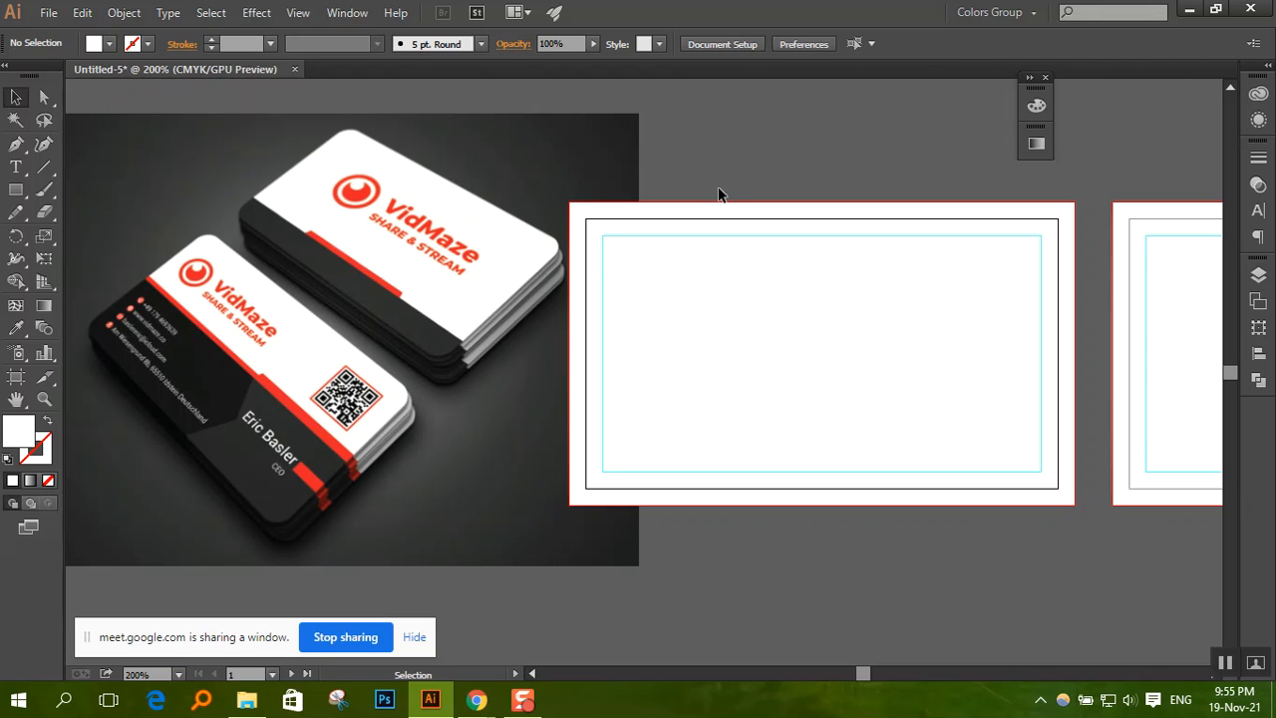
# - Zoom and pan around the reference card image to examine its design
pyautogui.hotkey('ctrl', 'a')
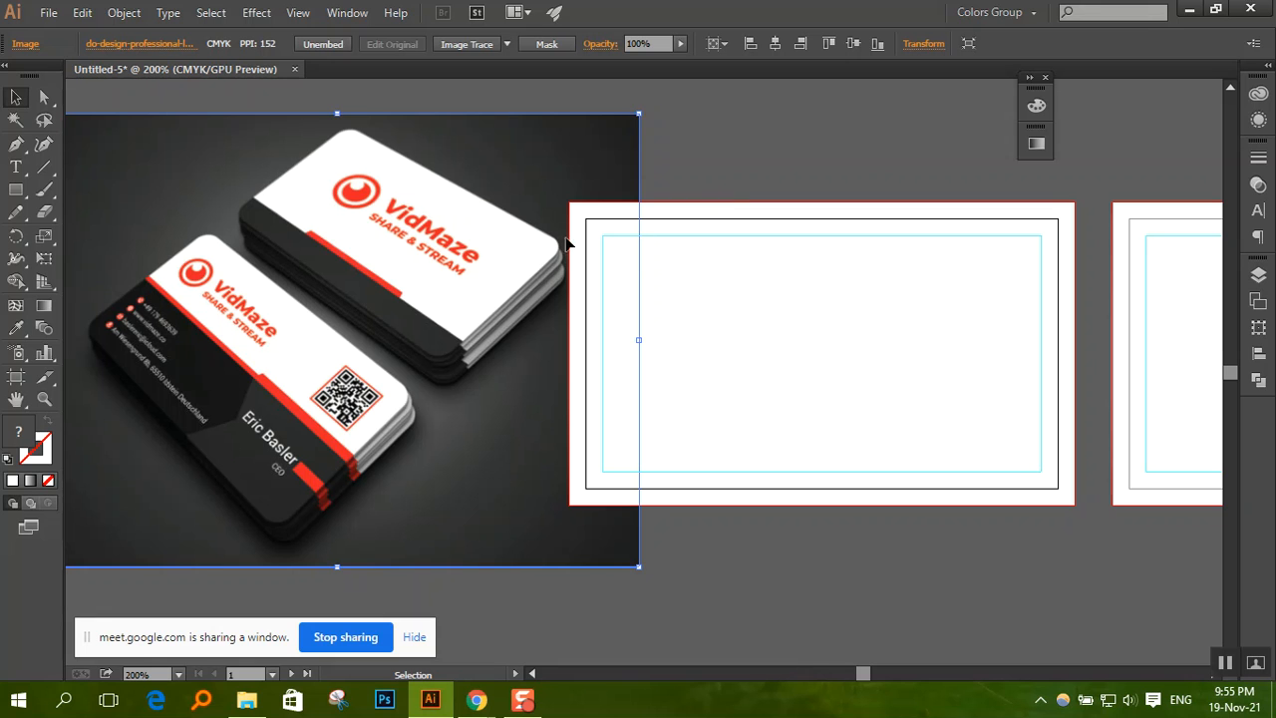
pyautogui.press('a')
pyautogui.hotkey('ctrl', 'shift', 'a')
pyautogui.press('v')
pyautogui.scroll(1, 804, 309)
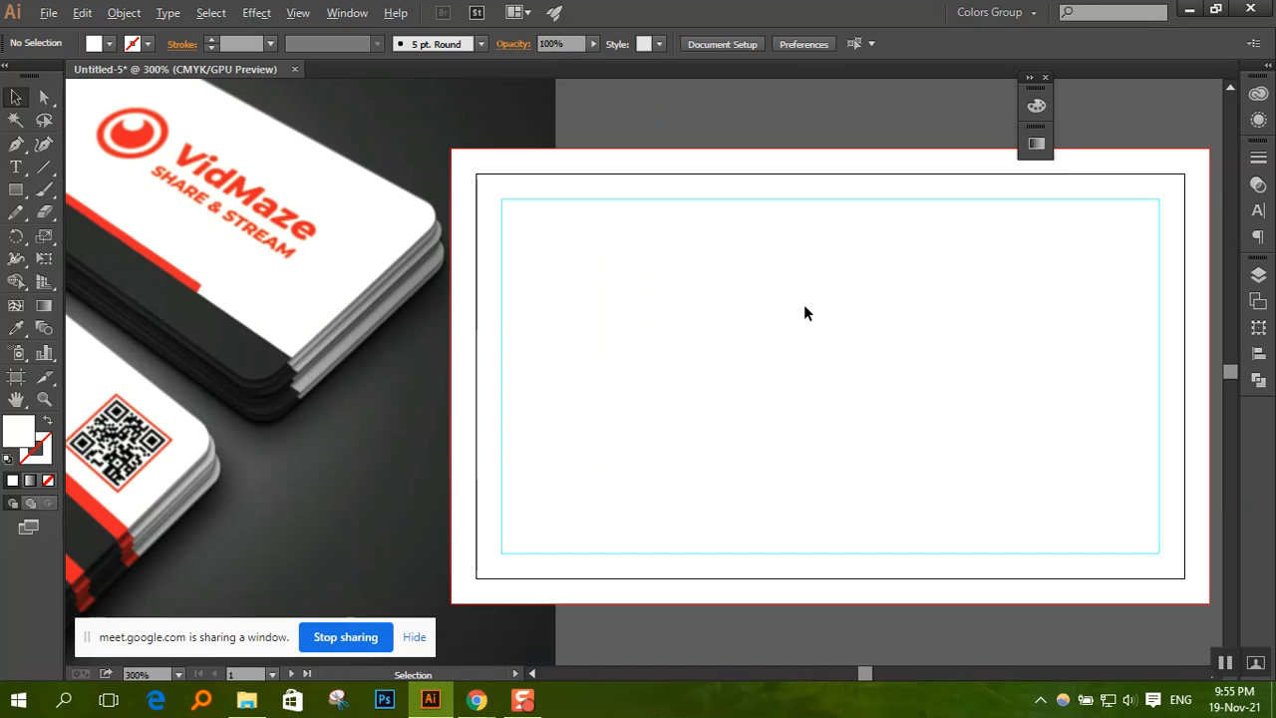
pyautogui.scroll(-1, 754, 312)
pyautogui.press('space')
pyautogui.moveTo(574, 356); pyautogui.dragTo(503, 303)
pyautogui.press('space')
pyautogui.moveTo(651, 274); pyautogui.dragTo(598, 283)
pyautogui.moveTo(709, 269); pyautogui.dragTo(705, 295)
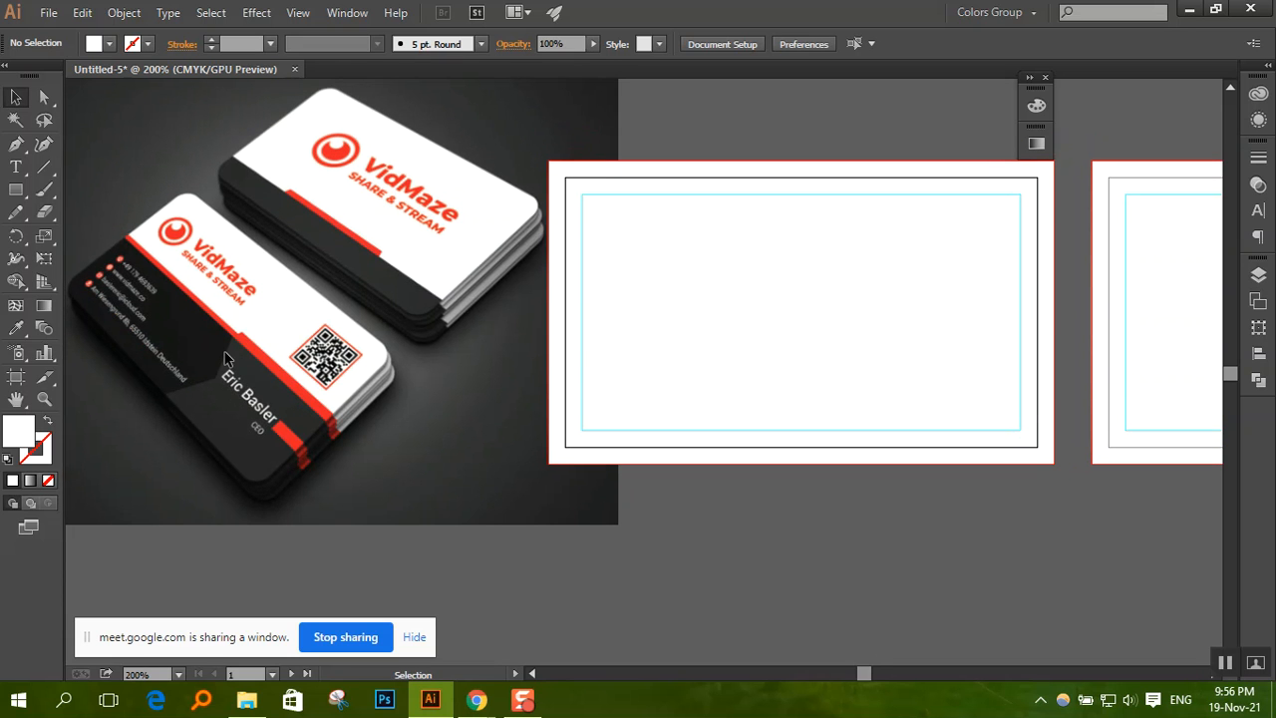
pyautogui.scroll(1, 221, 359)
pyautogui.moveTo(225, 330); pyautogui.dragTo(448, 325)
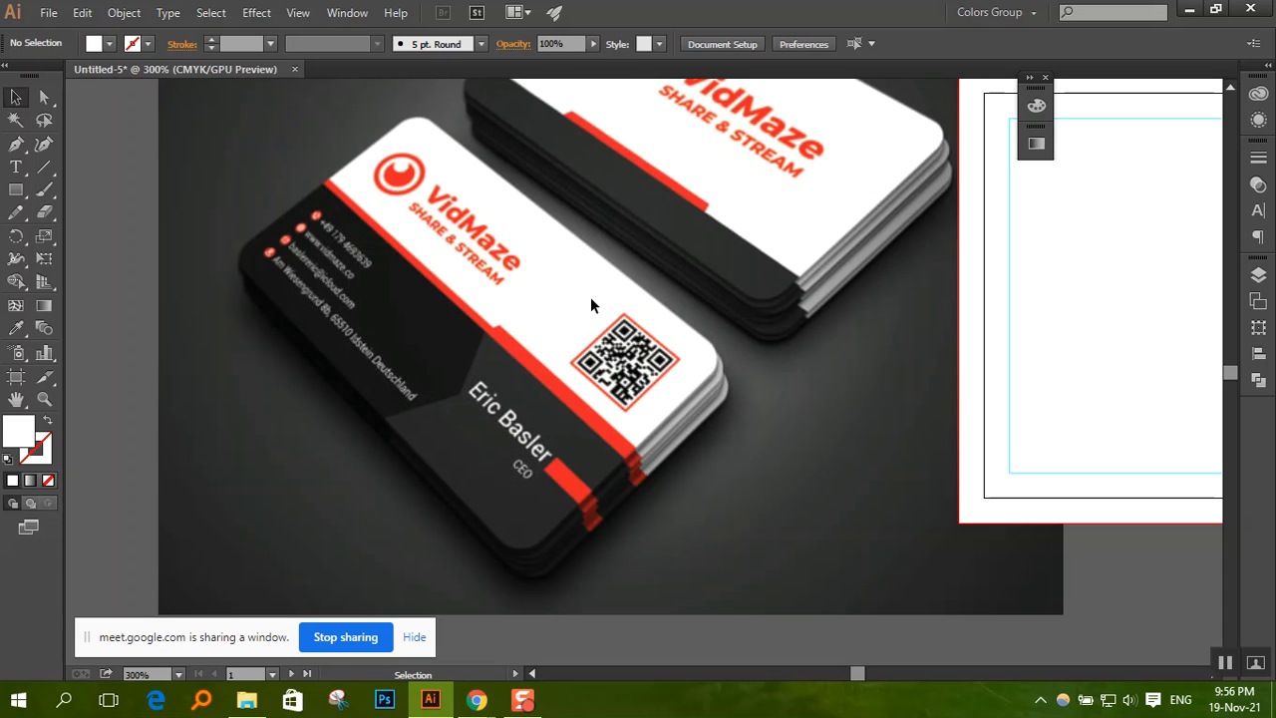
pyautogui.moveTo(940, 285); pyautogui.dragTo(209, 302)
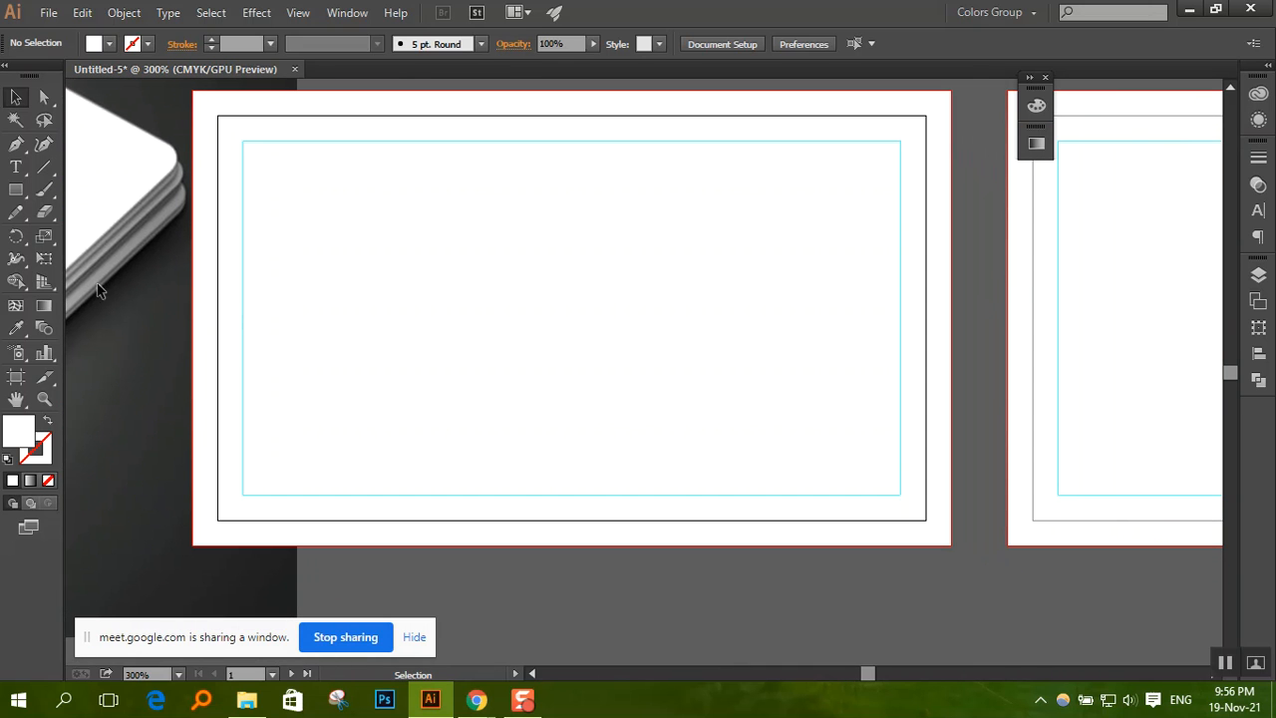
# - Draw a rectangle across the lower part of the first artboard out to the bleed, about 3.77 × 1.22 in
pyautogui.click(16, 190)
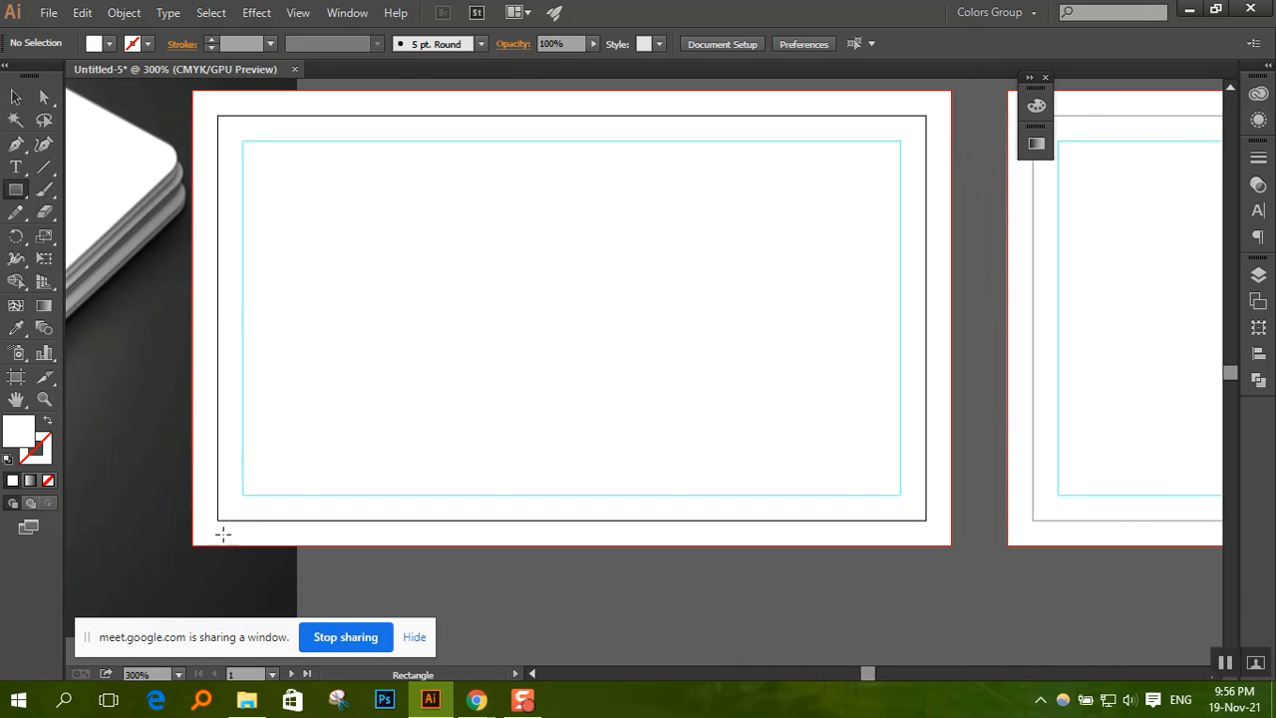
pyautogui.moveTo(193, 544); pyautogui.dragTo(953, 298)
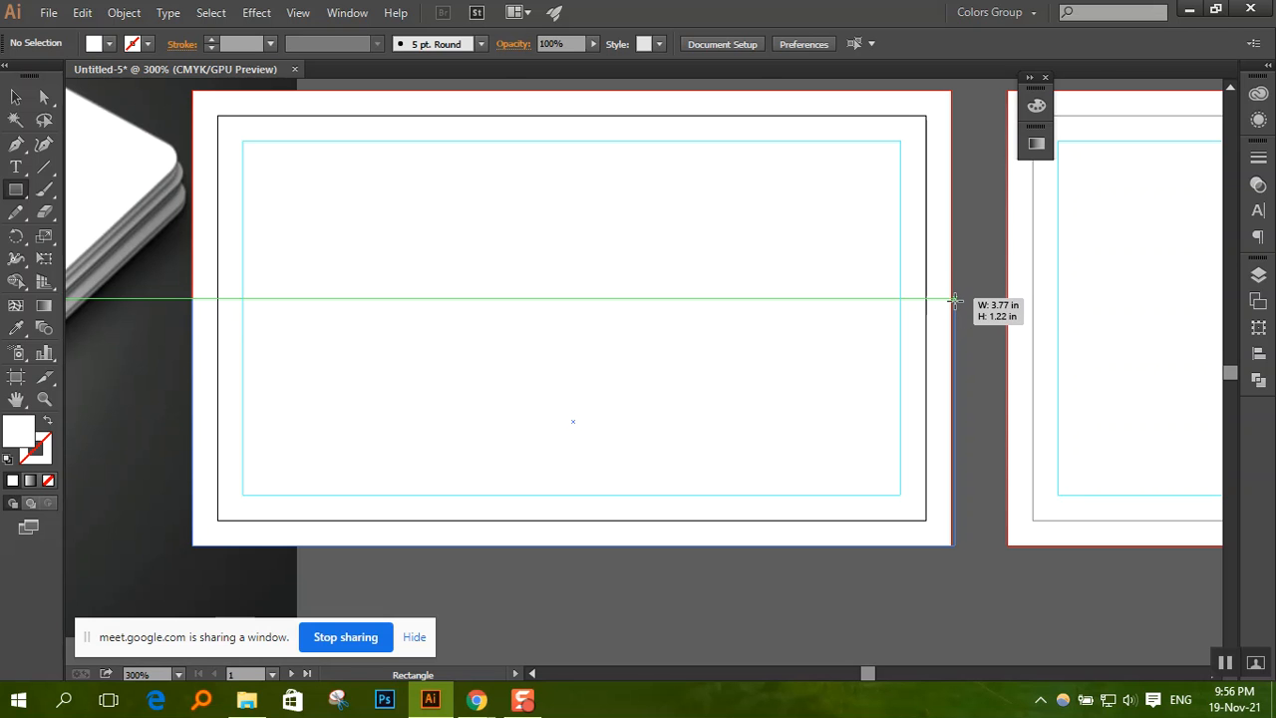
pyautogui.moveTo(954, 300); pyautogui.dragTo(951, 303)
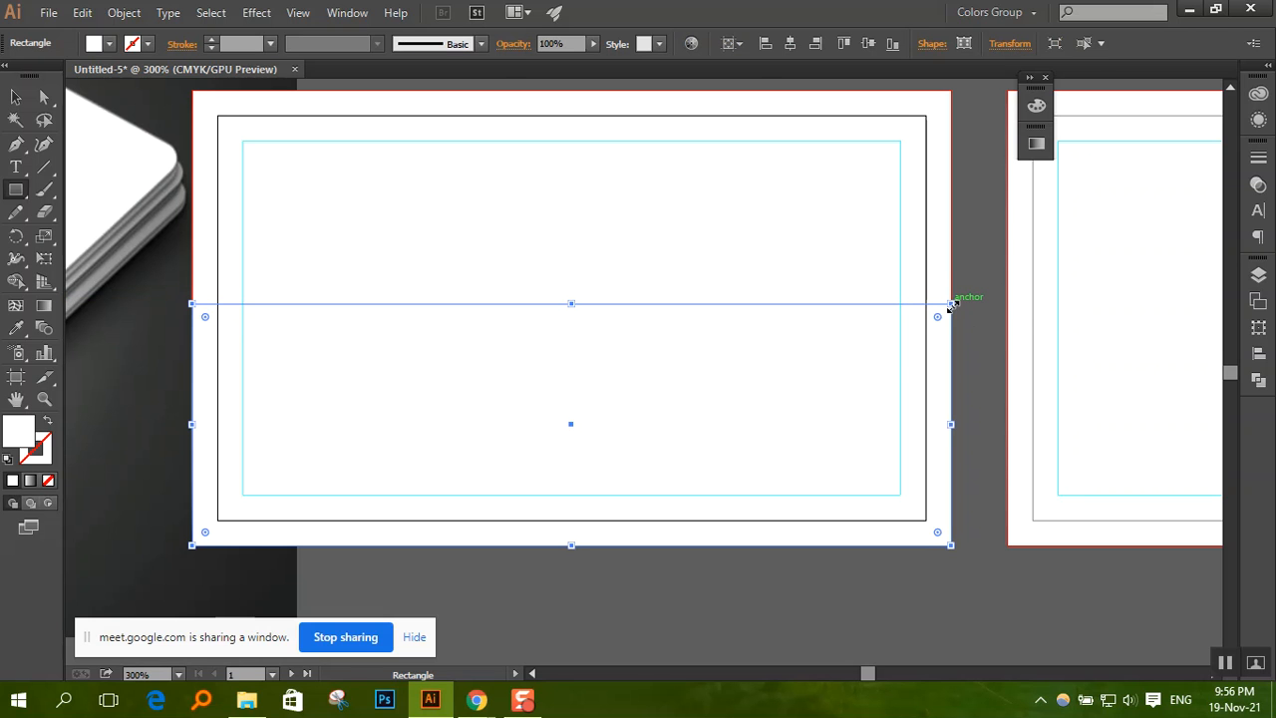
pyautogui.hotkey('ctrl', 'z')
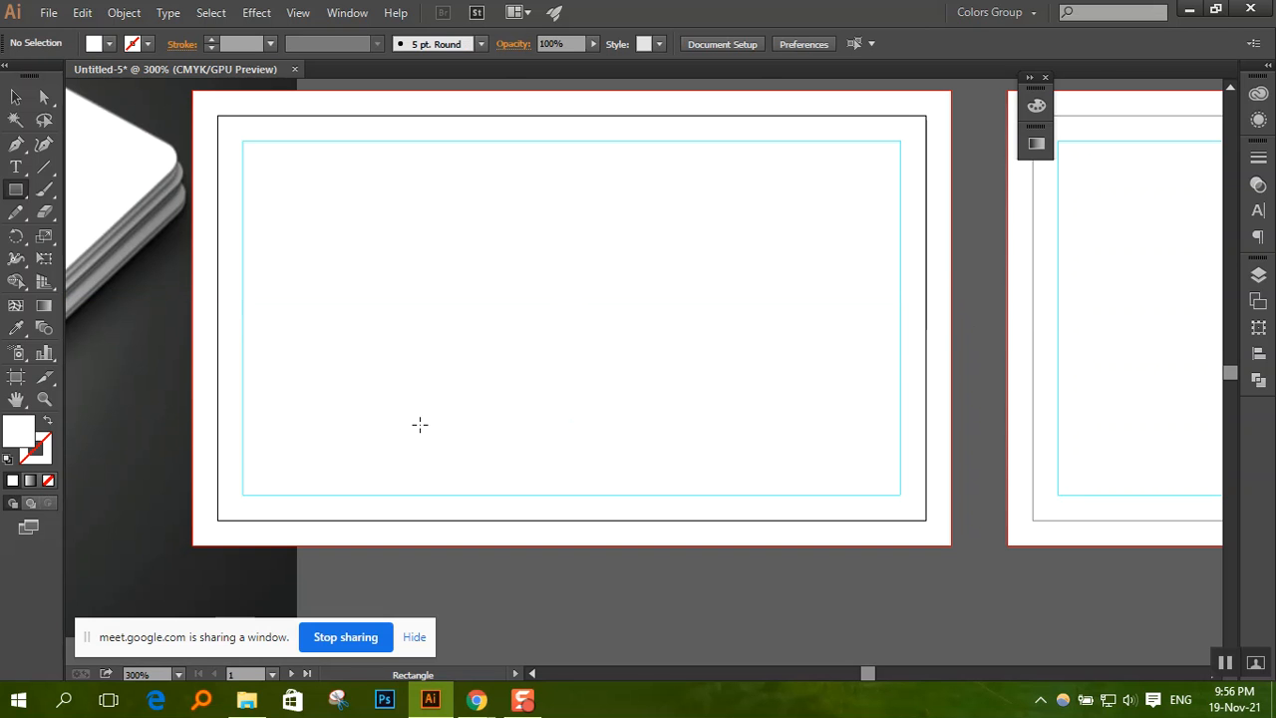
pyautogui.moveTo(194, 543); pyautogui.dragTo(951, 294)
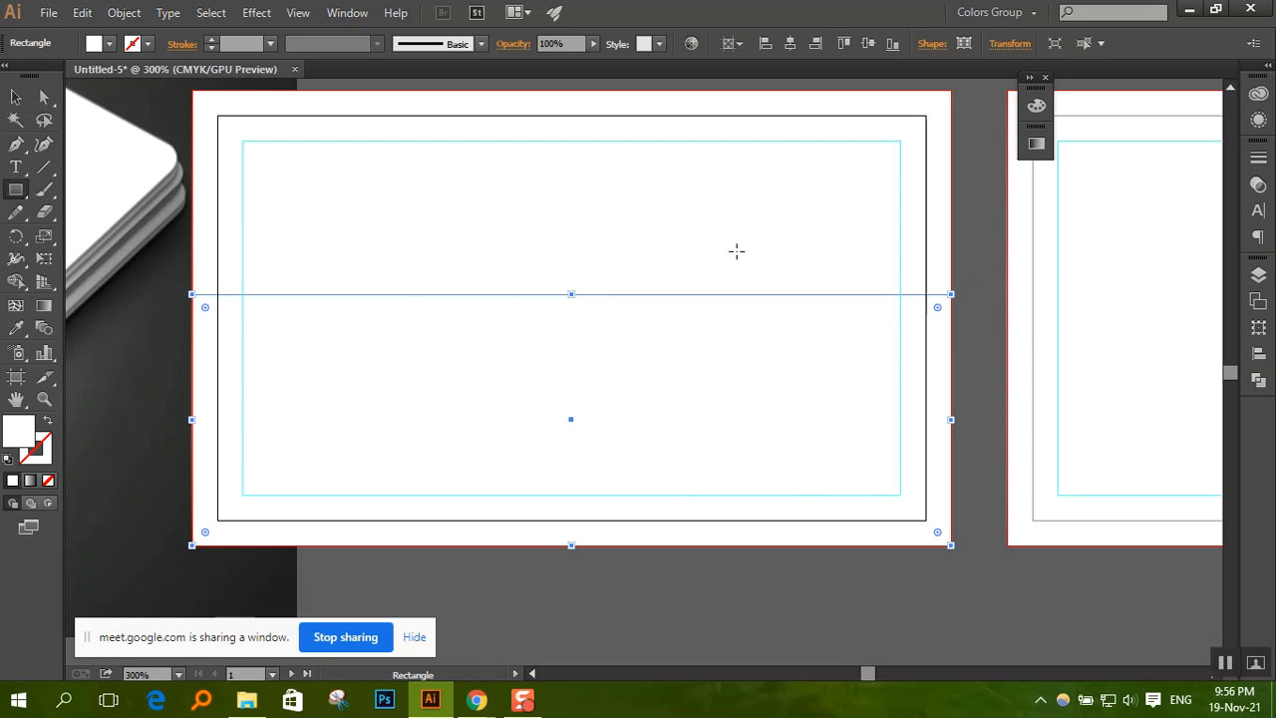
# - Fill the new rectangle with the dark grey sampled from the reference card using the Eyedropper
pyautogui.press('space')
pyautogui.moveTo(328, 432); pyautogui.dragTo(770, 413)
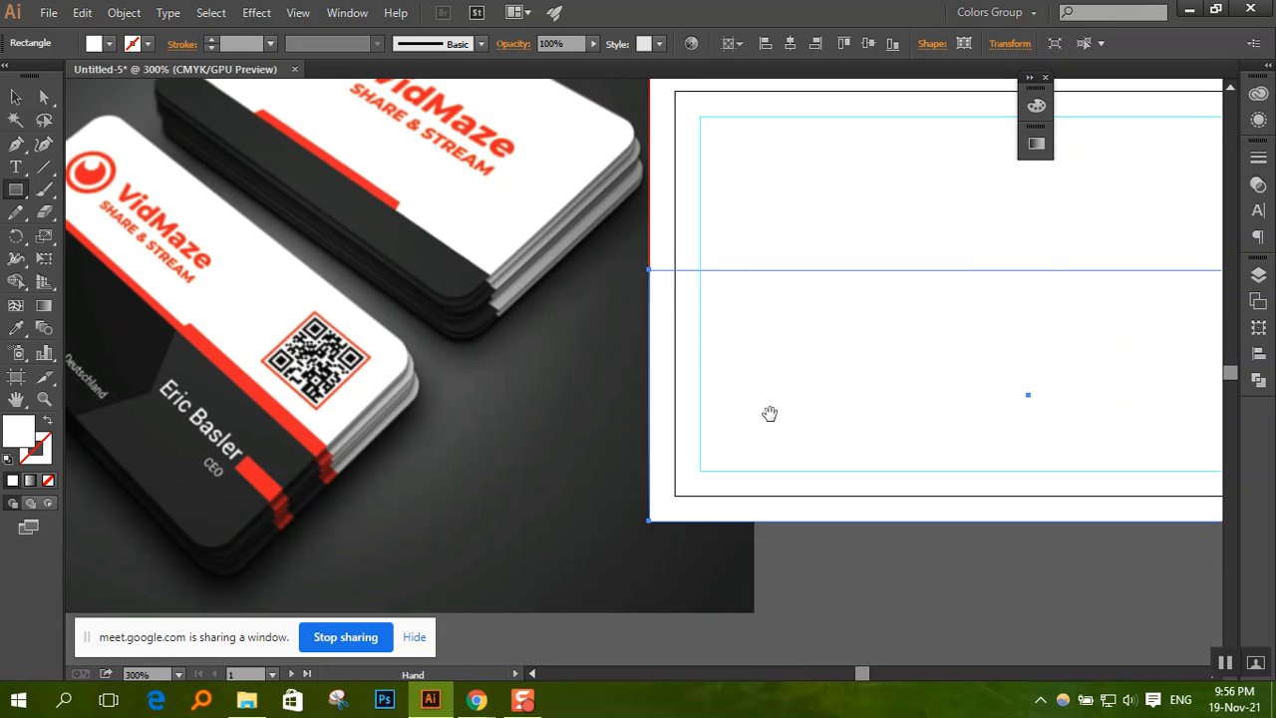
pyautogui.press('i')
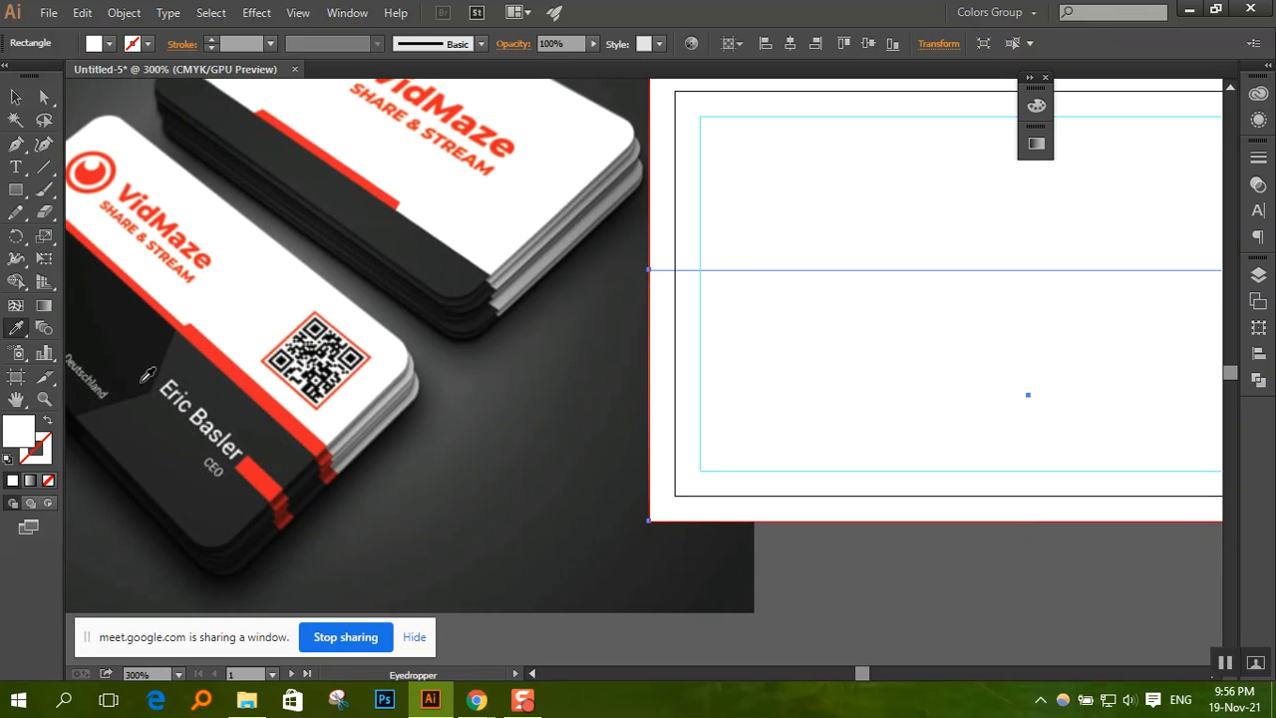
pyautogui.click(145, 327)
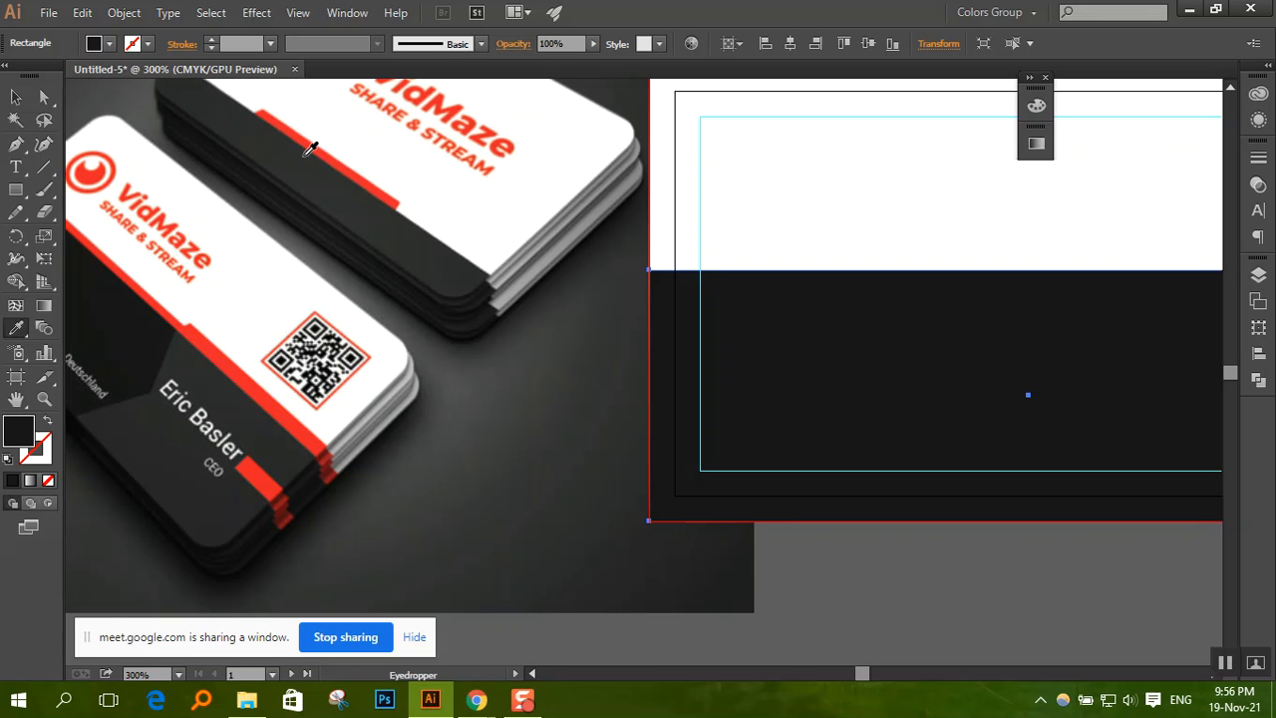
# - Select the dark rectangle and nudge it slightly upward
pyautogui.click(16, 97)
pyautogui.click(109, 301)
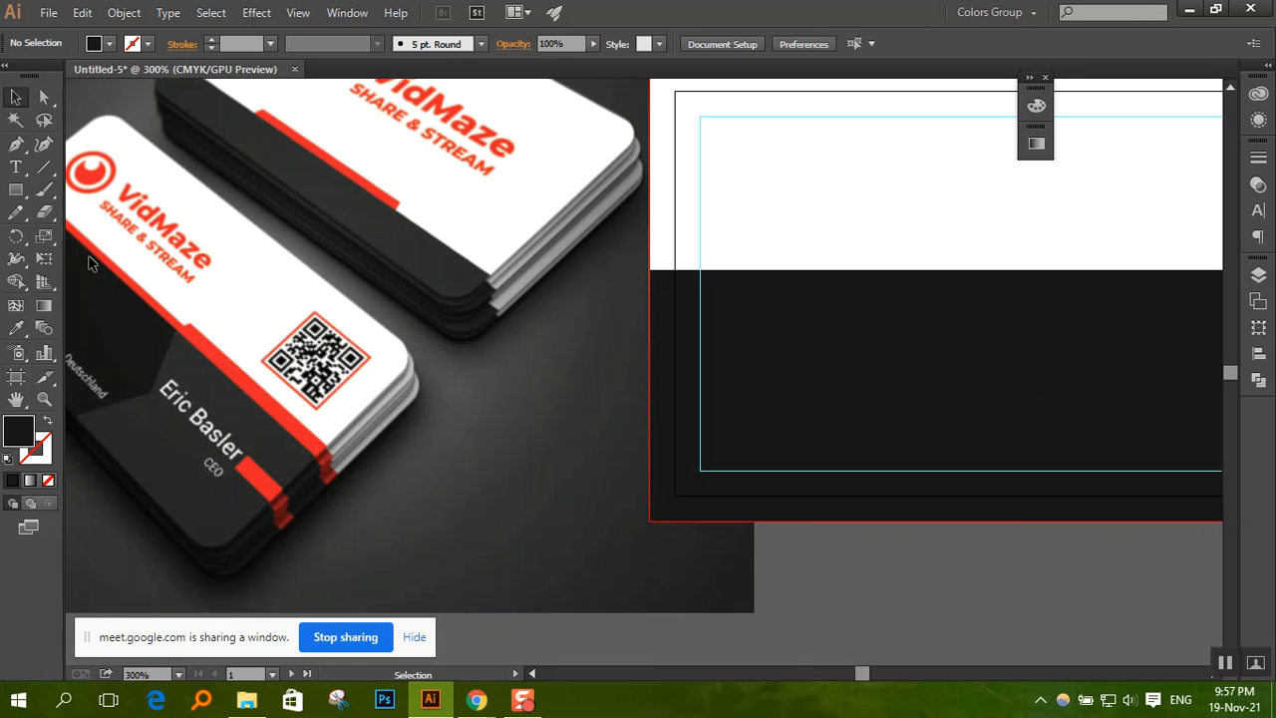
pyautogui.moveTo(103, 261); pyautogui.dragTo(133, 289)
pyautogui.moveTo(809, 190); pyautogui.dragTo(518, 265)
pyautogui.click(618, 344)
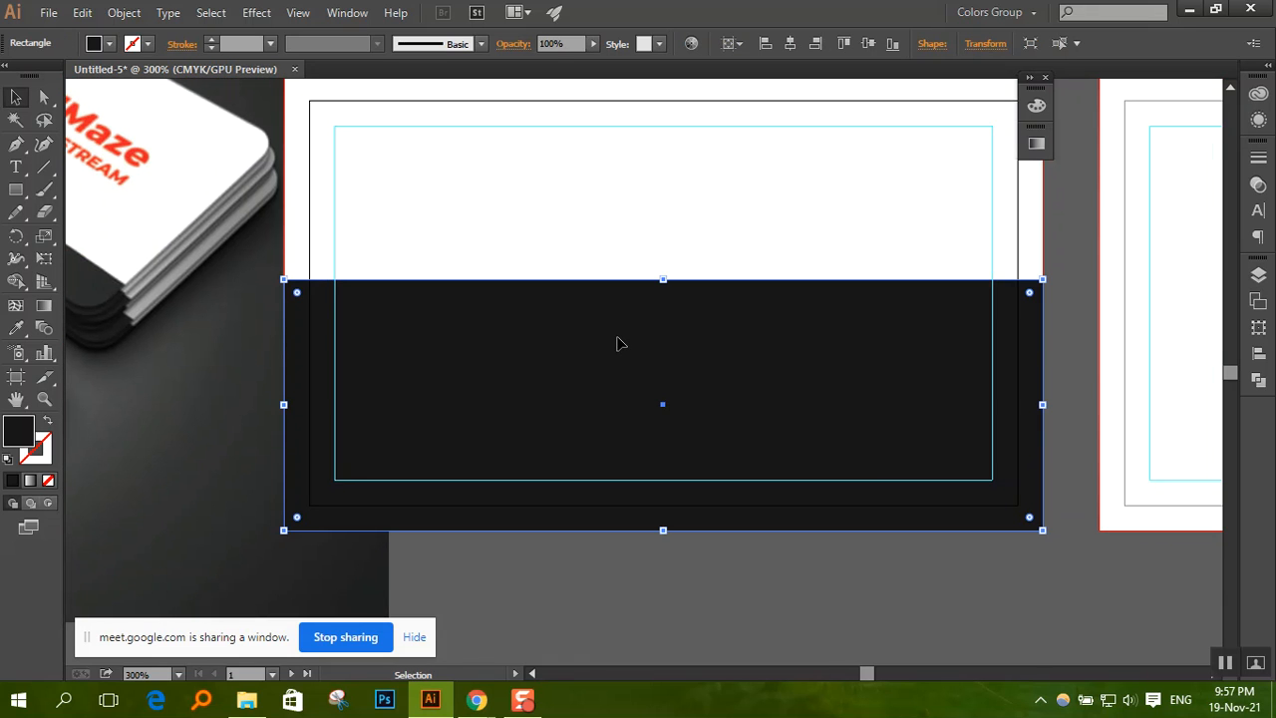
pyautogui.press('a')
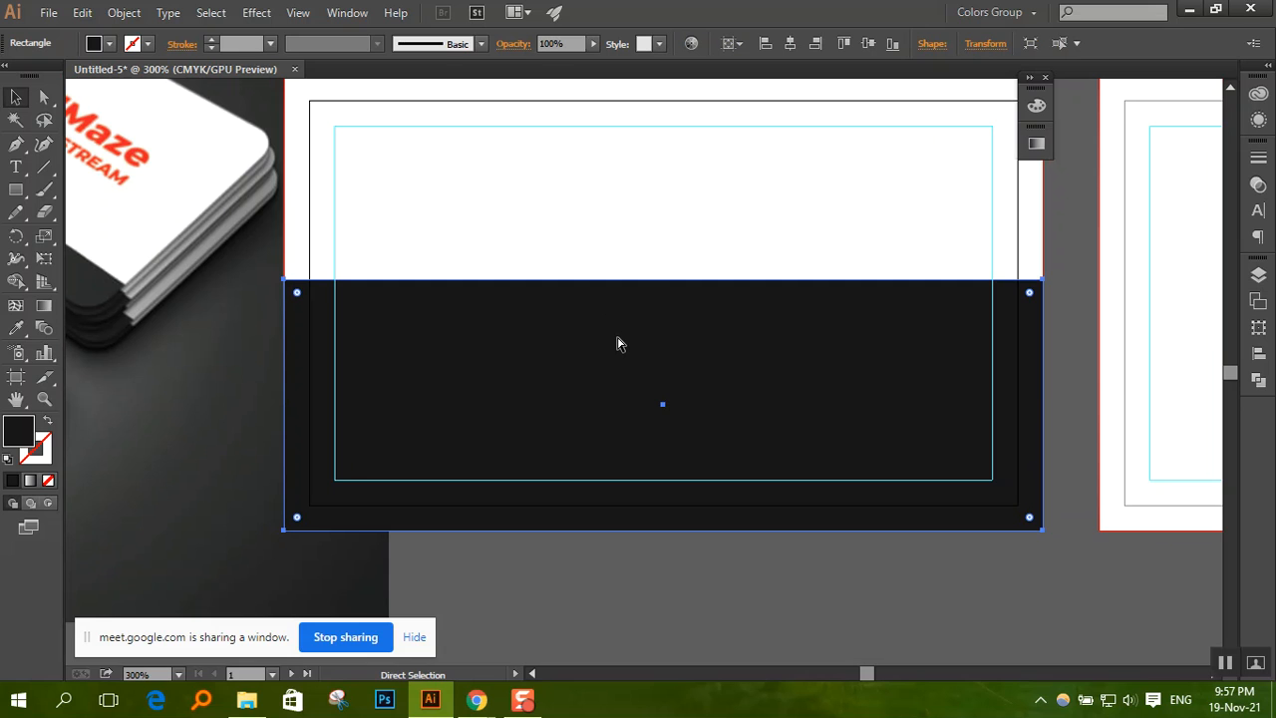
pyautogui.press('v')
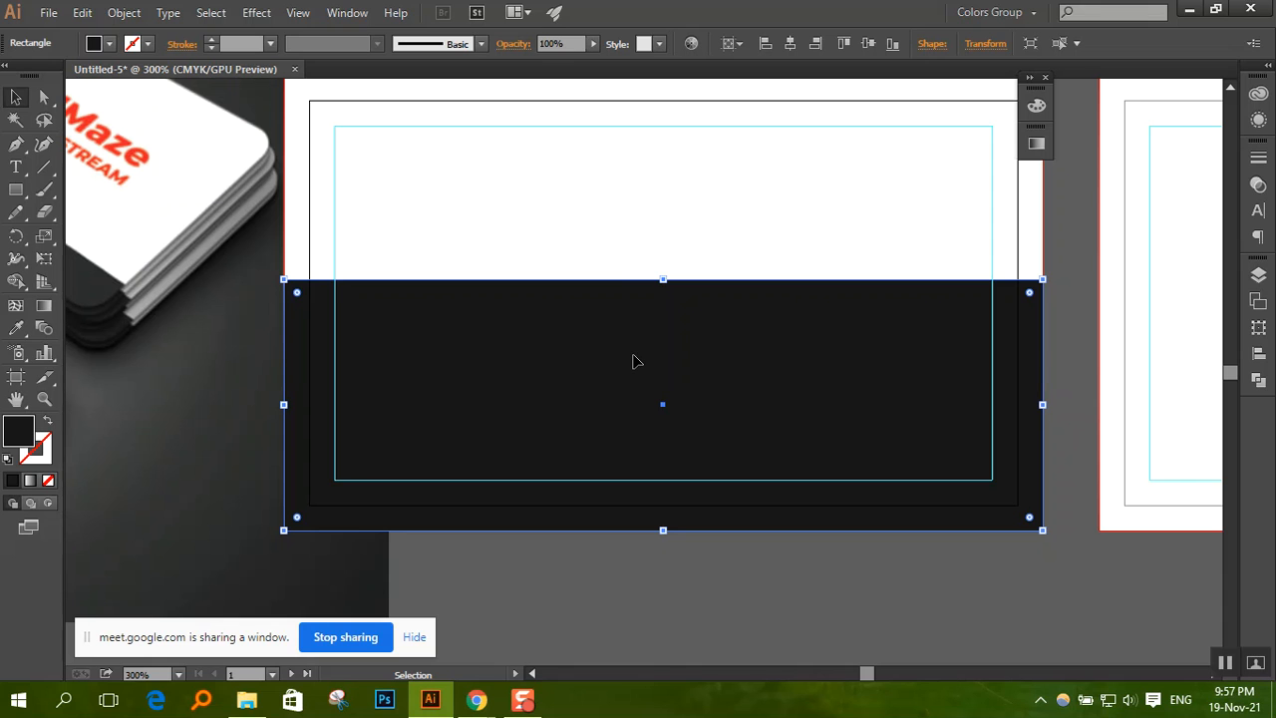
pyautogui.press('Up')
pyautogui.press('Up')
pyautogui.press('Up')
pyautogui.press('Up')
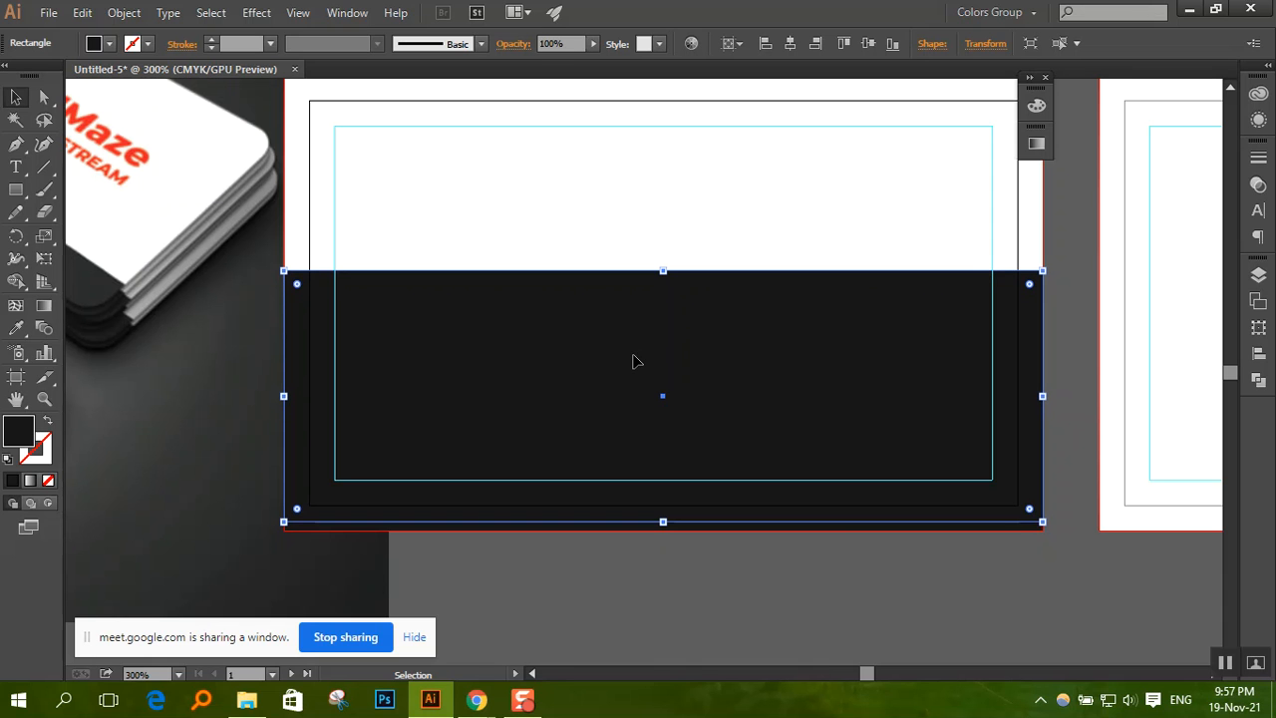
# - Send the selected rectangle backward one level
pyautogui.rightClick(632, 363)
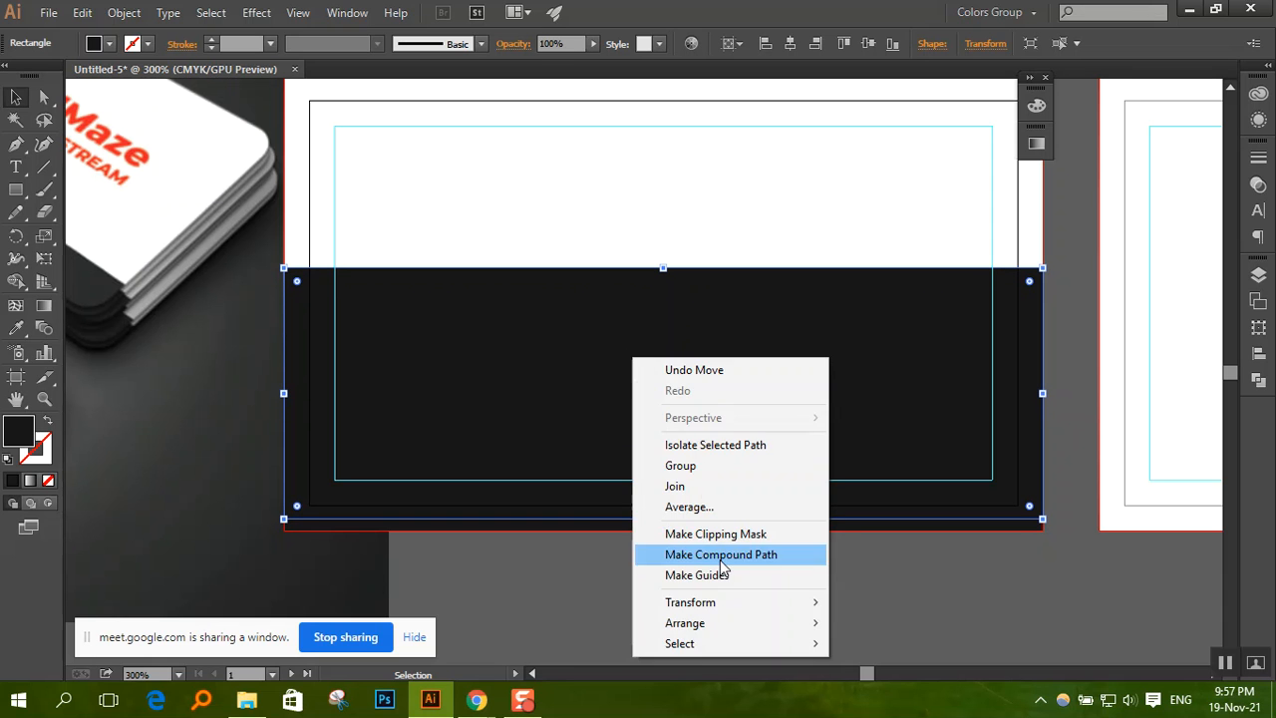
pyautogui.moveTo(768, 624)
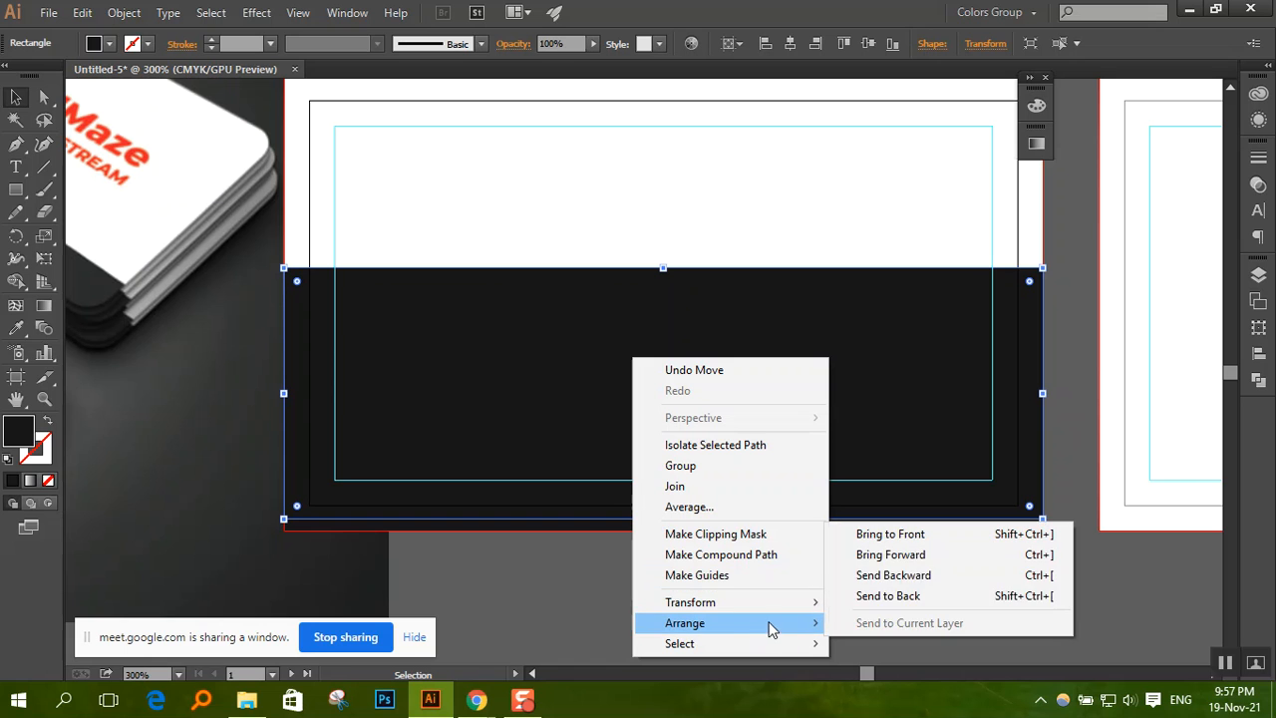
pyautogui.click(863, 576)
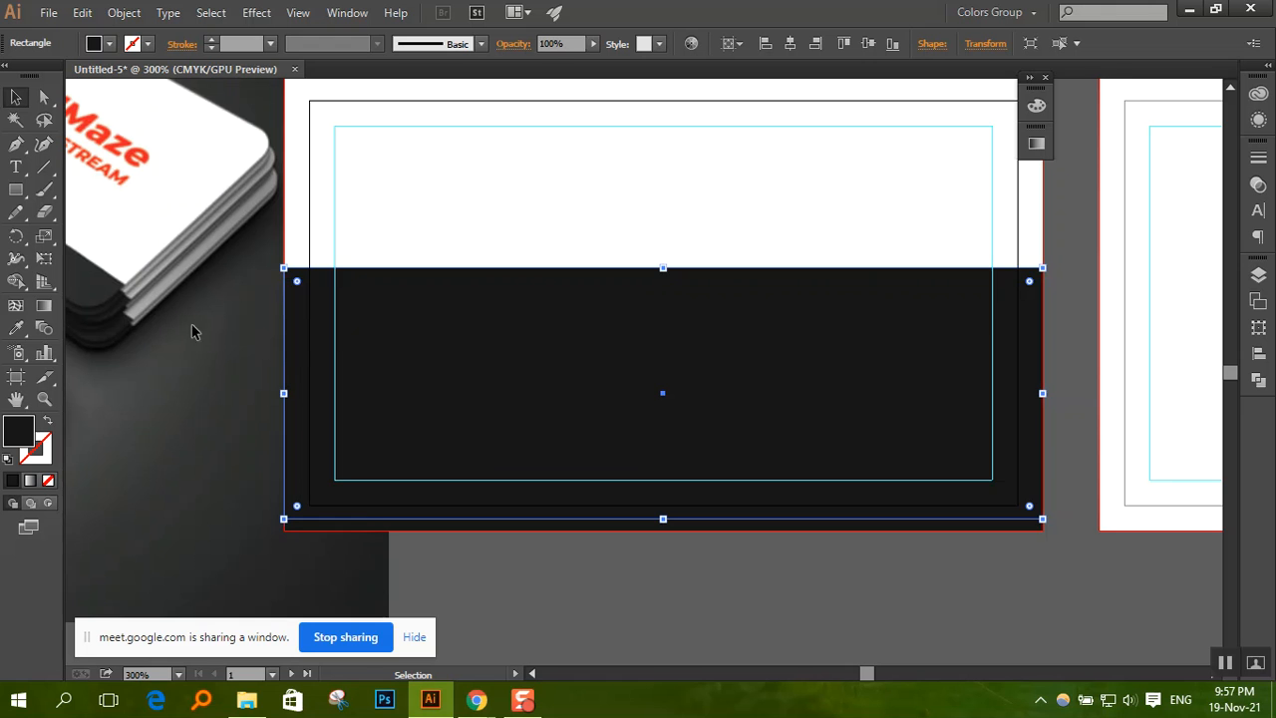
# - Fill the rear rectangle with the red sampled from the reference card using the Eyedropper
pyautogui.moveTo(204, 410); pyautogui.dragTo(525, 379)
pyautogui.press('i')
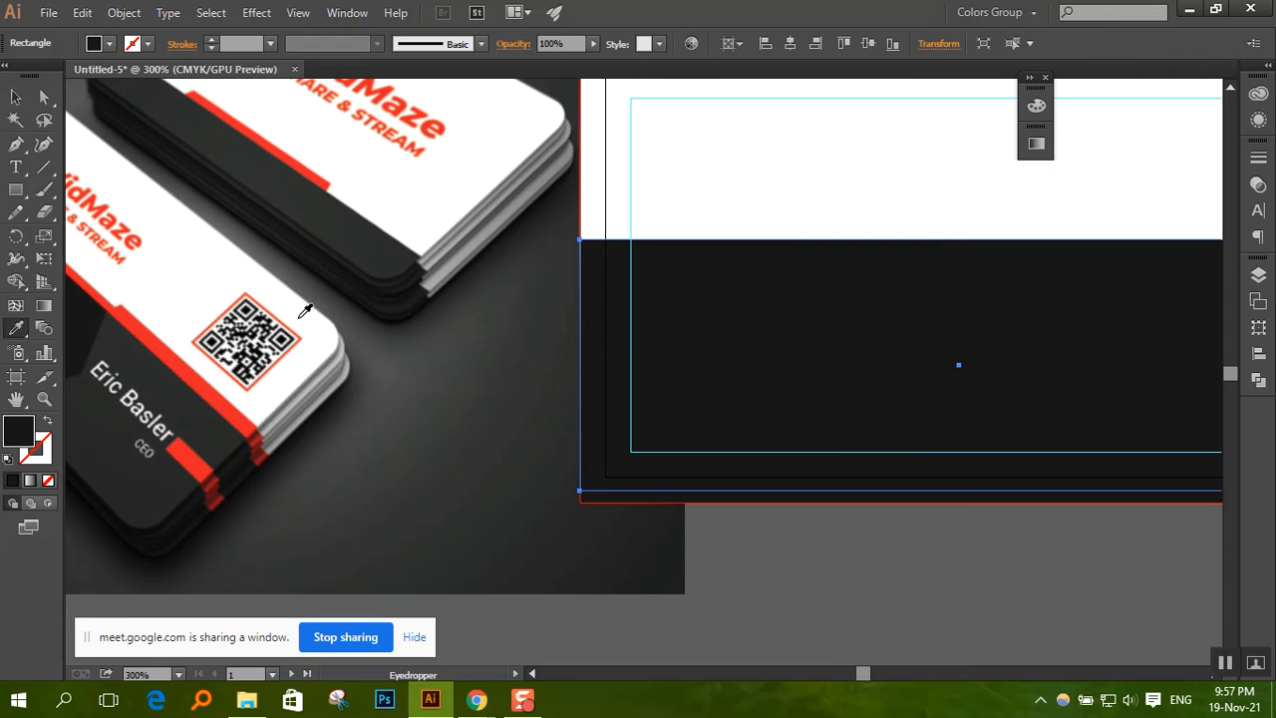
pyautogui.click(97, 290)
# - Reposition the rectangles so only a thin red strip shows above the dark rectangle
pyautogui.press('v')
pyautogui.moveTo(871, 156); pyautogui.dragTo(449, 226)
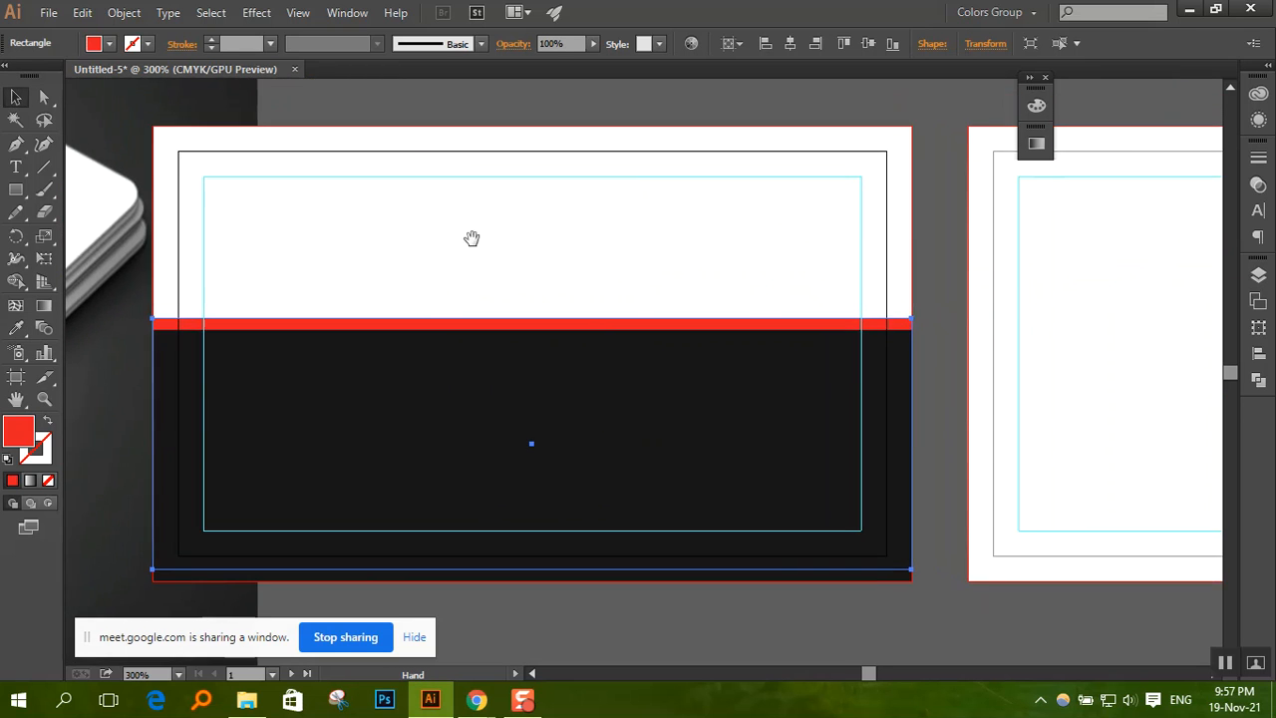
pyautogui.click(453, 229)
pyautogui.moveTo(468, 271); pyautogui.dragTo(525, 398)
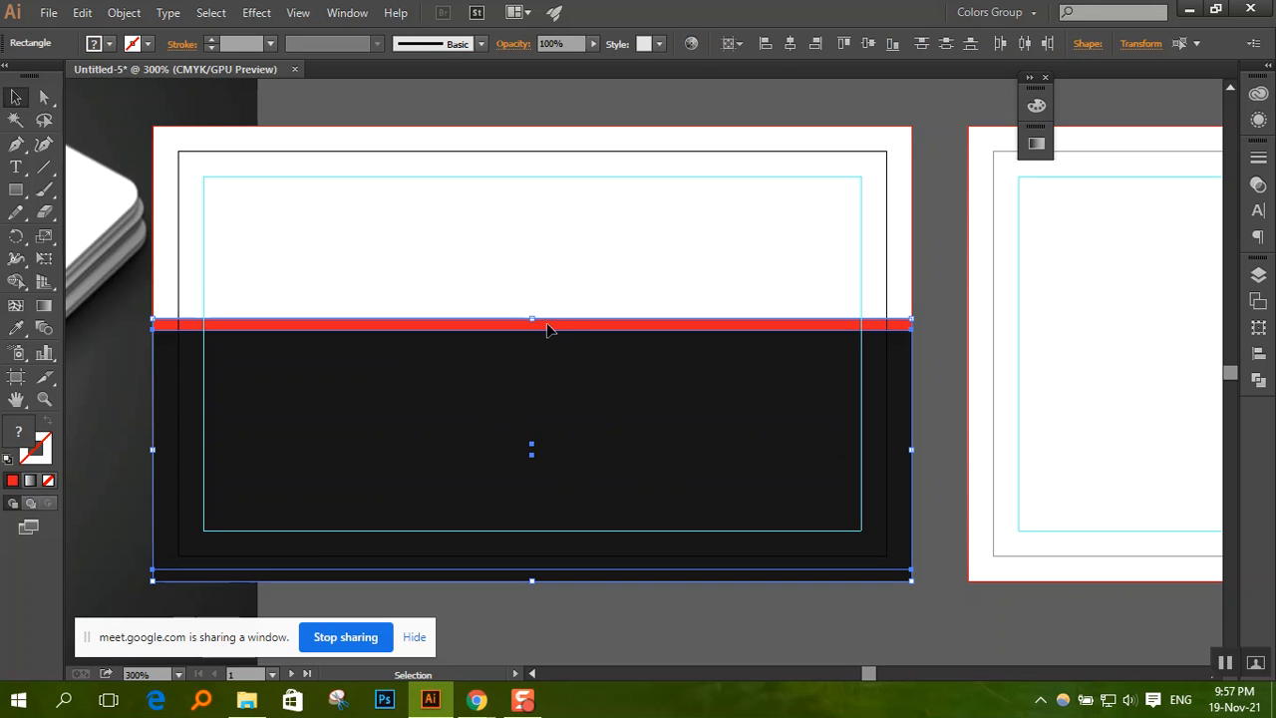
pyautogui.moveTo(532, 319)
pyautogui.mouseDown()
pyautogui.moveTo(539, 294)
pyautogui.moveTo(534, 311)
pyautogui.mouseUp()
pyautogui.click(535, 269)
pyautogui.press('space')
pyautogui.moveTo(533, 264); pyautogui.dragTo(675, 248)
pyautogui.click(657, 302)
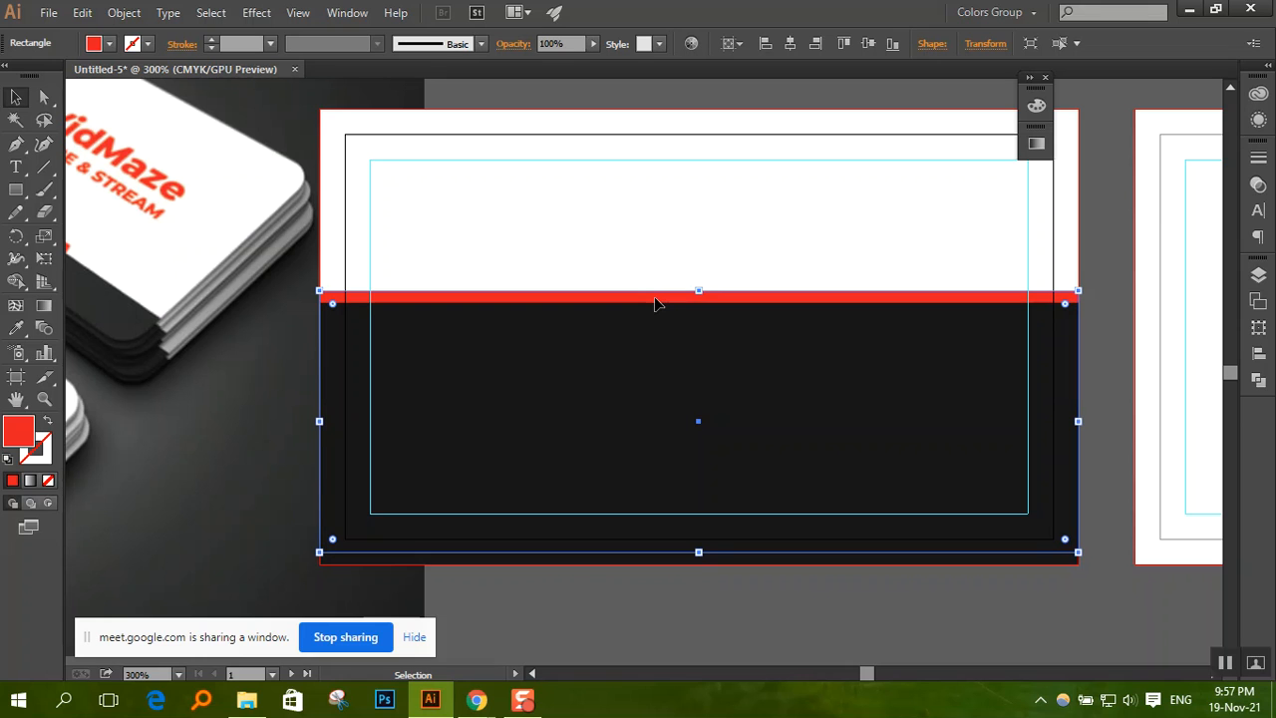
pyautogui.press('Down')
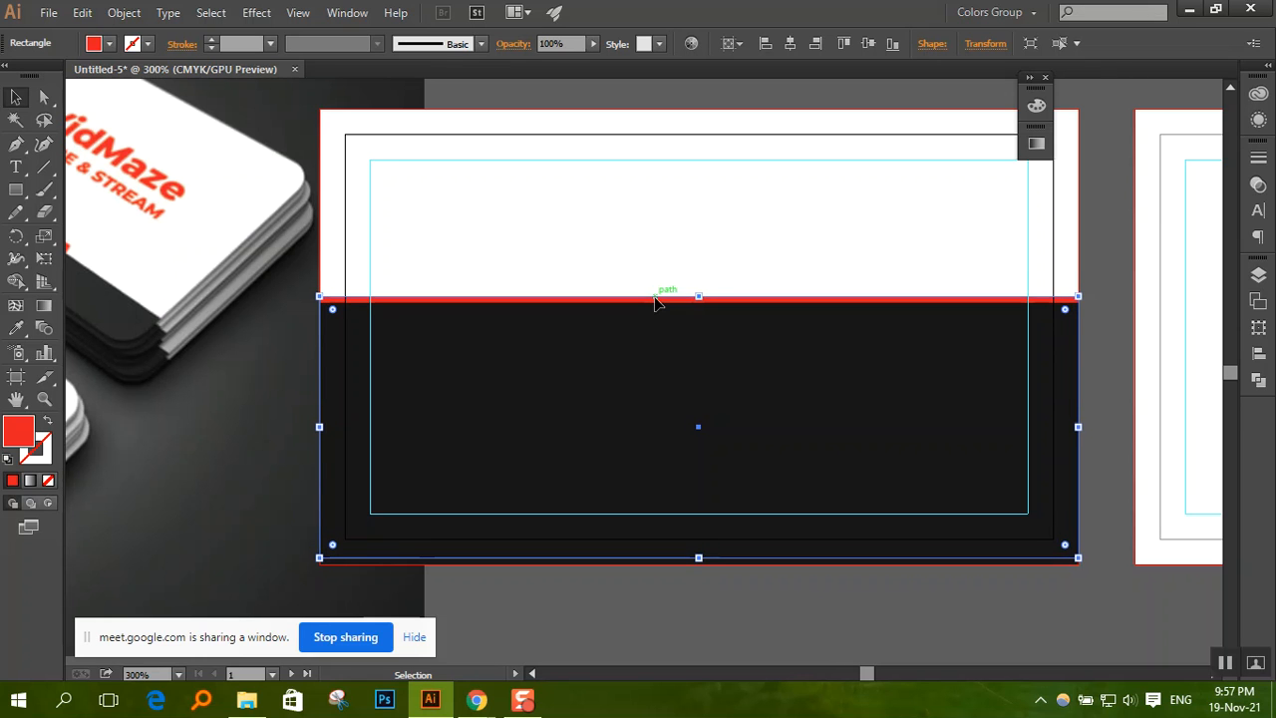
pyautogui.click(659, 241)
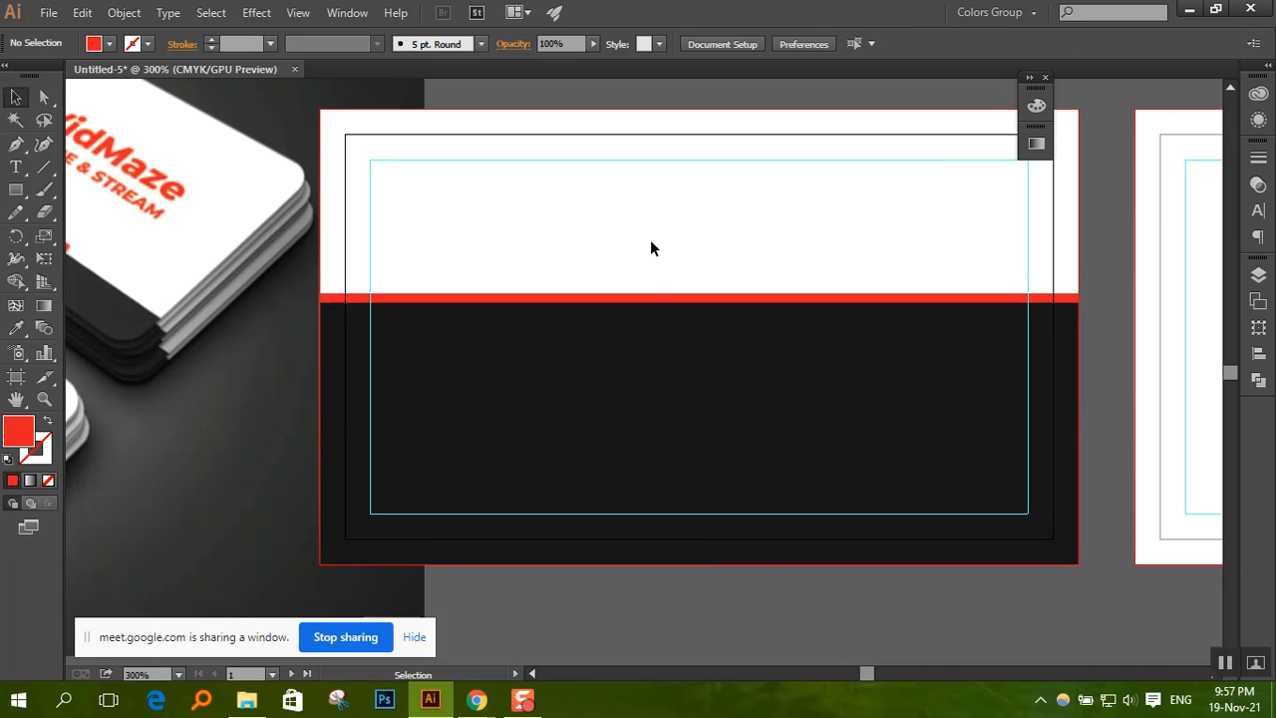
# - Open the Icons & Logos for All file from the Graphic Design Practice folder
pyautogui.moveTo(607, 242); pyautogui.dragTo(947, 323)
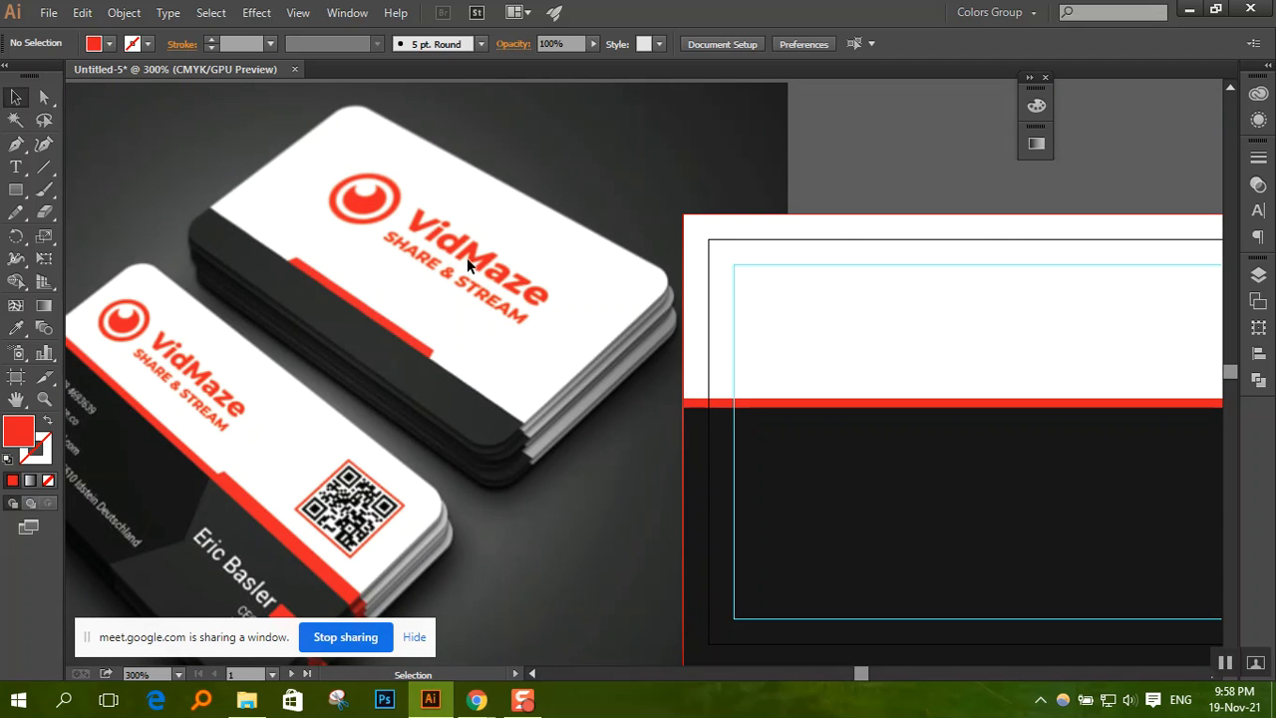
pyautogui.moveTo(1013, 231); pyautogui.dragTo(731, 179)
pyautogui.click(47, 14)
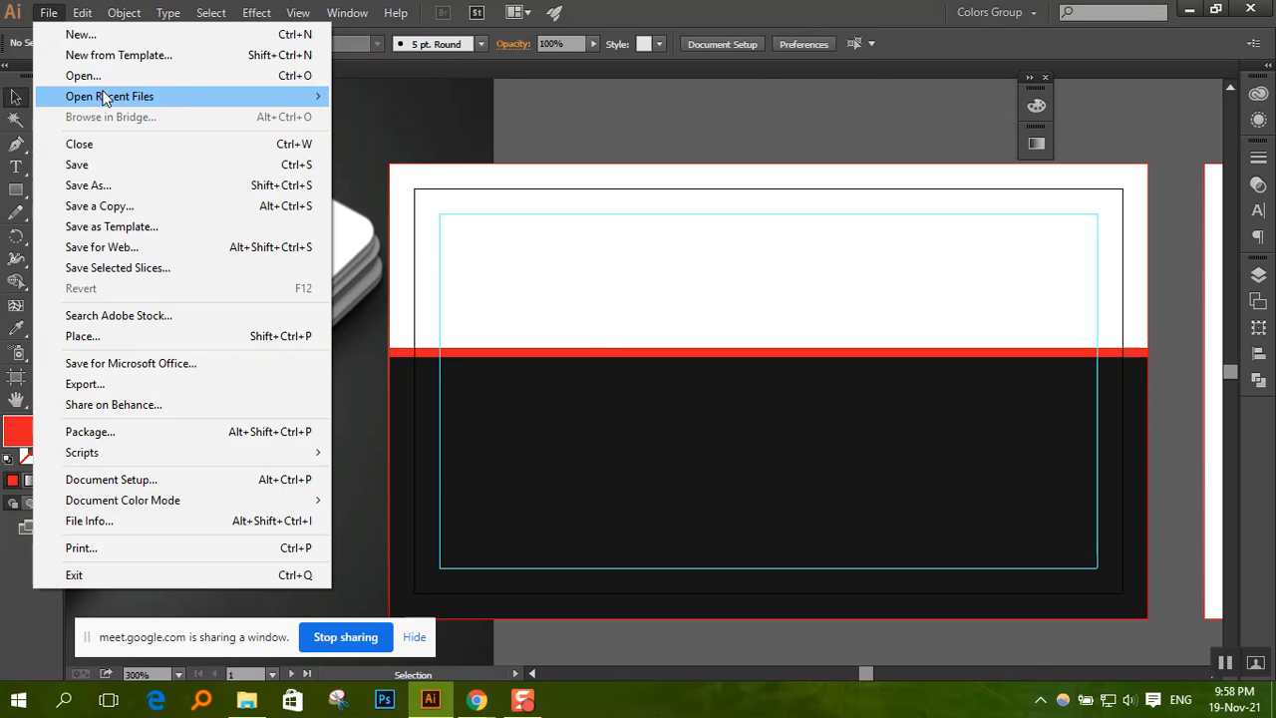
pyautogui.click(101, 75)
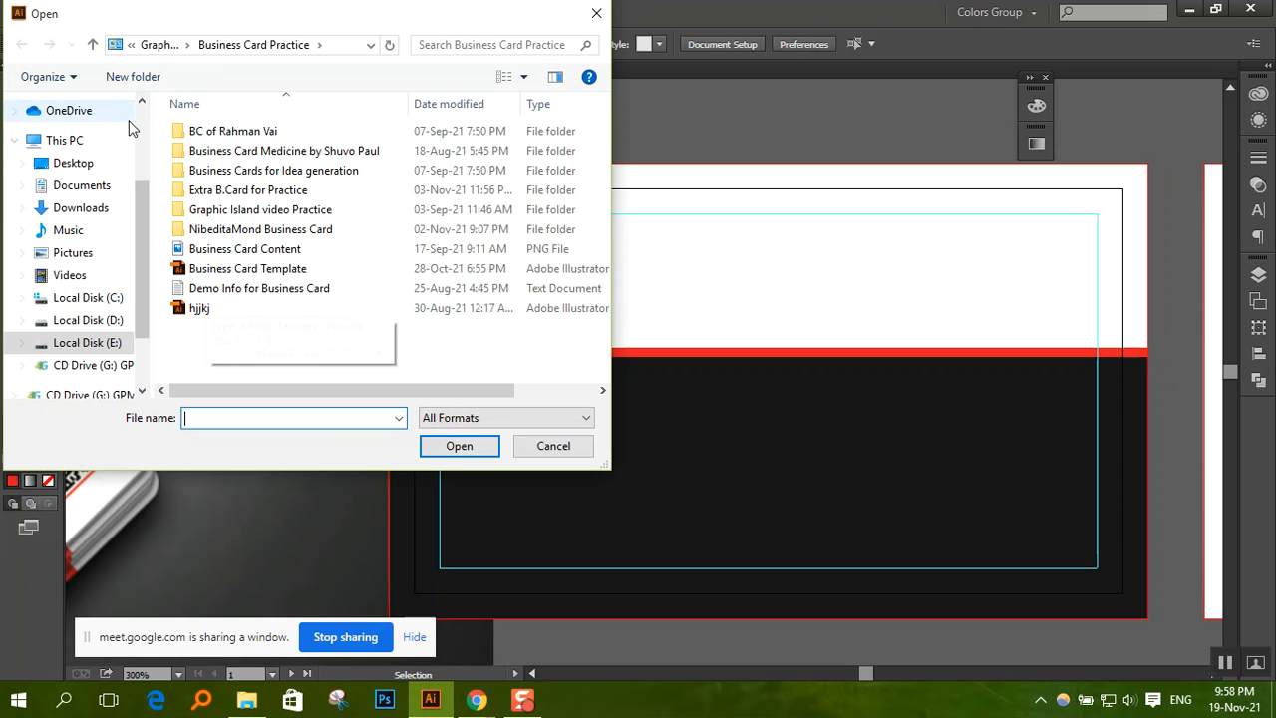
pyautogui.scroll(2, 147, 185)
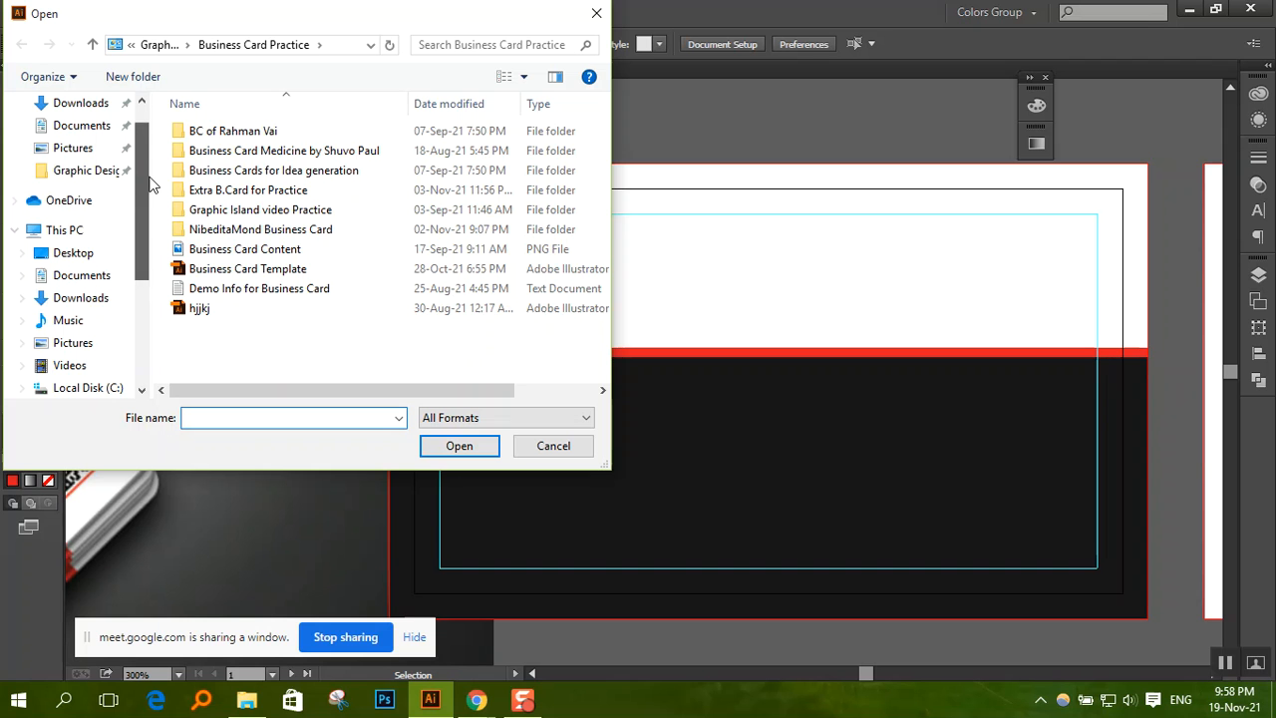
pyautogui.click(60, 170)
pyautogui.moveTo(596, 156); pyautogui.dragTo(593, 284)
pyautogui.click(296, 332)
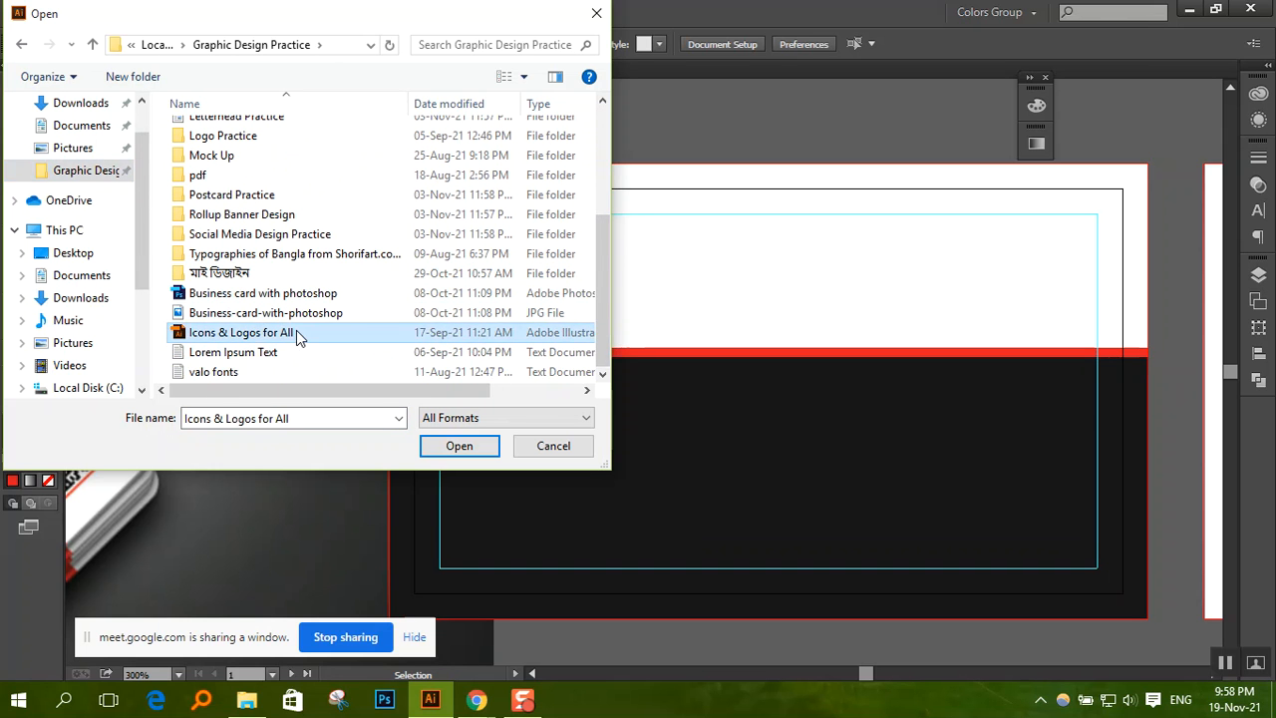
pyautogui.doubleClick(296, 332)
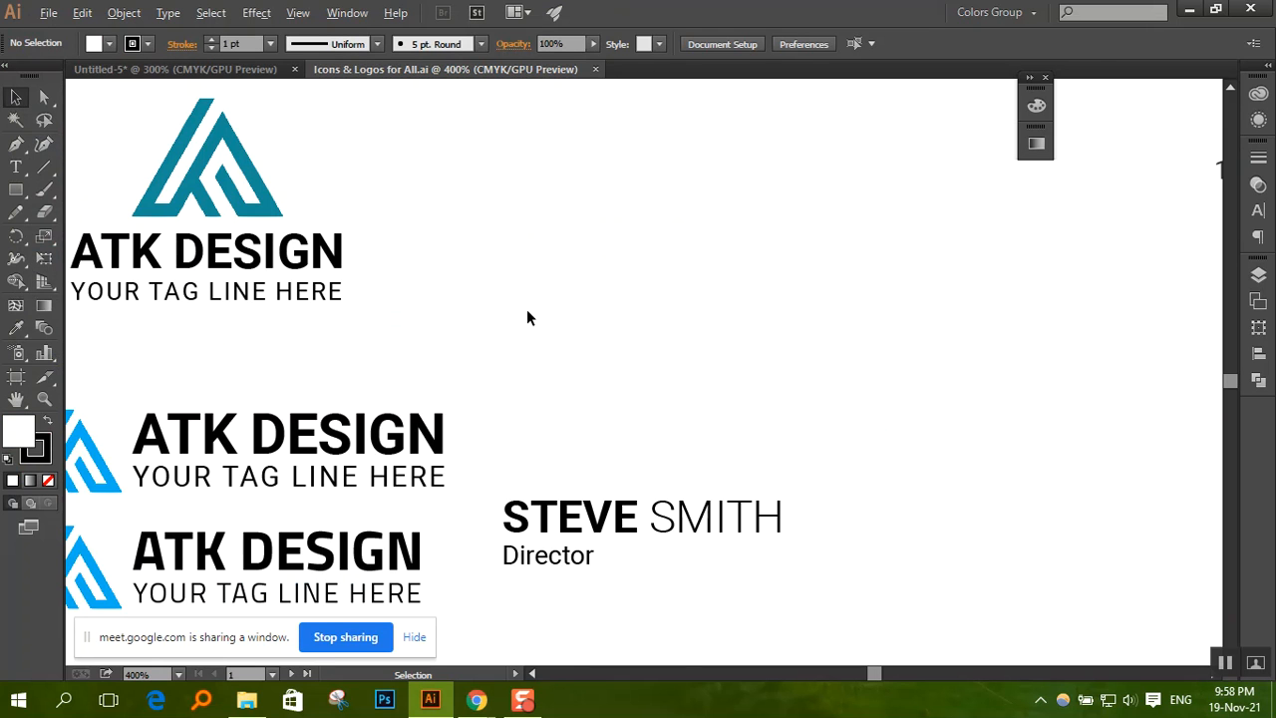
# - Copy the ATK DESIGN logo from the icons file and paste it onto the business card
pyautogui.scroll(-4, 518, 302)
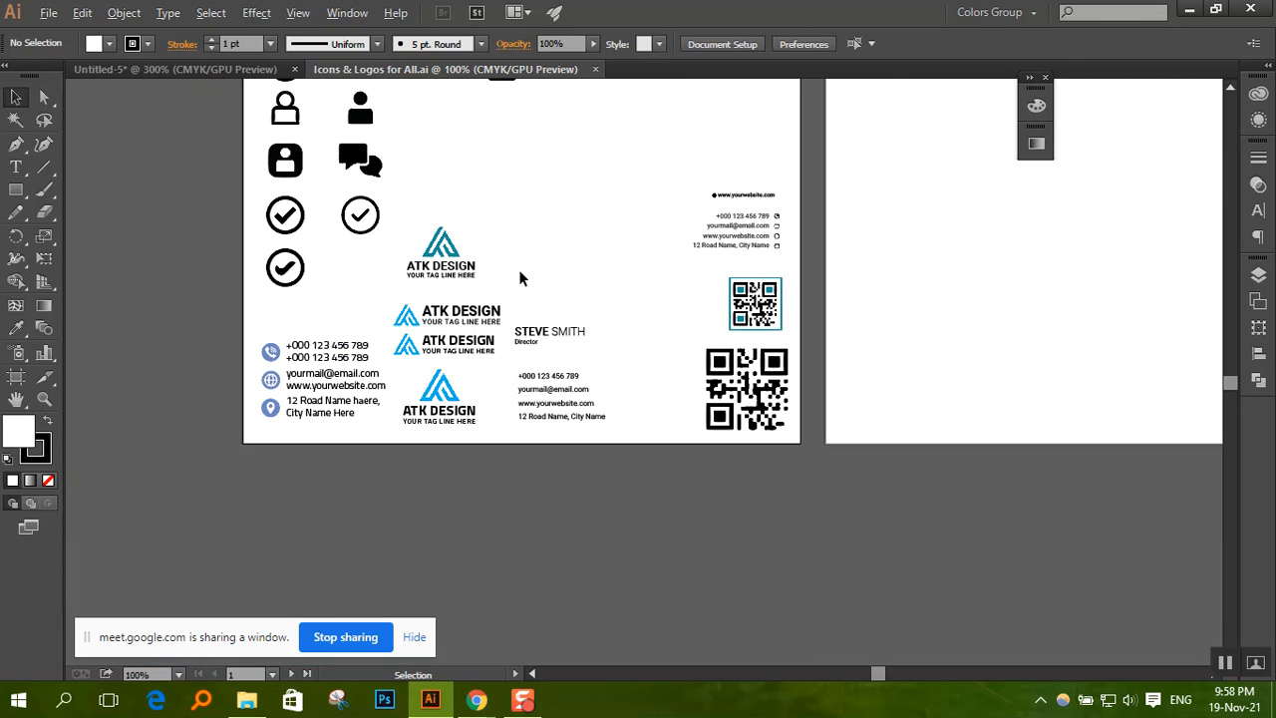
pyautogui.moveTo(527, 279); pyautogui.dragTo(572, 468)
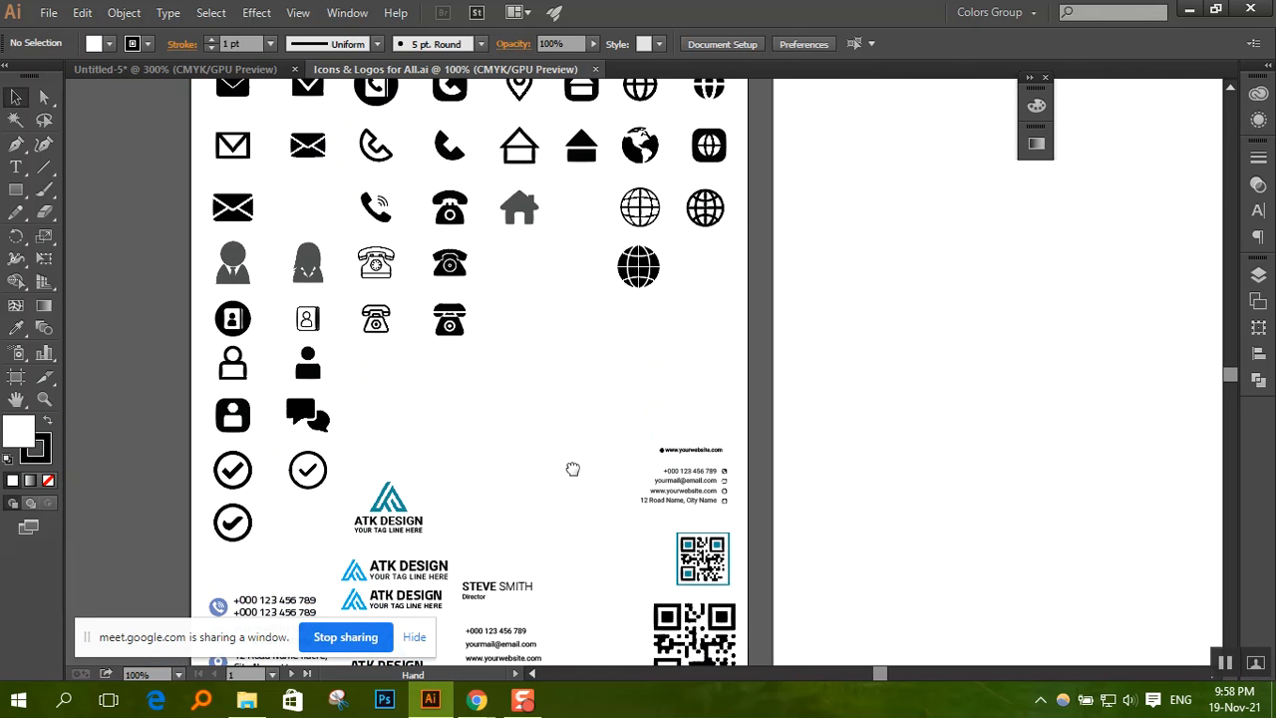
pyautogui.scroll(-1, 570, 449)
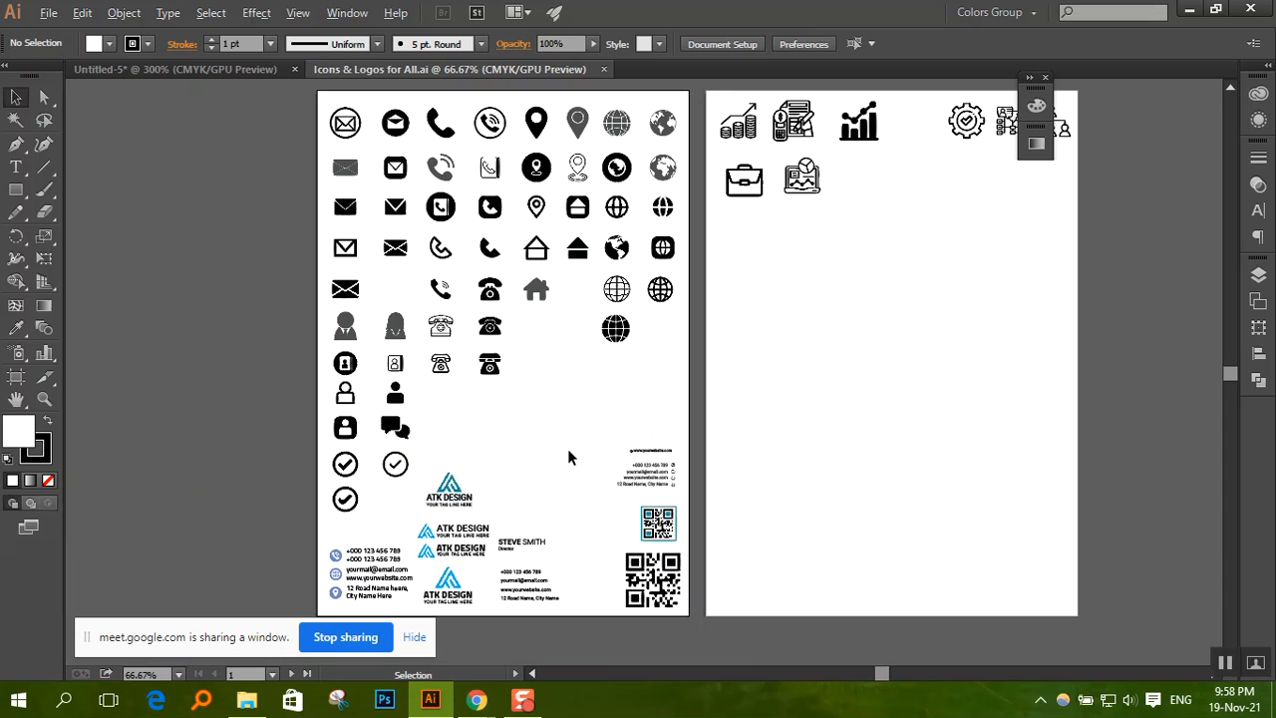
pyautogui.moveTo(630, 421)
pyautogui.mouseDown()
pyautogui.moveTo(632, 399)
pyautogui.moveTo(631, 428)
pyautogui.moveTo(637, 418)
pyautogui.mouseUp()
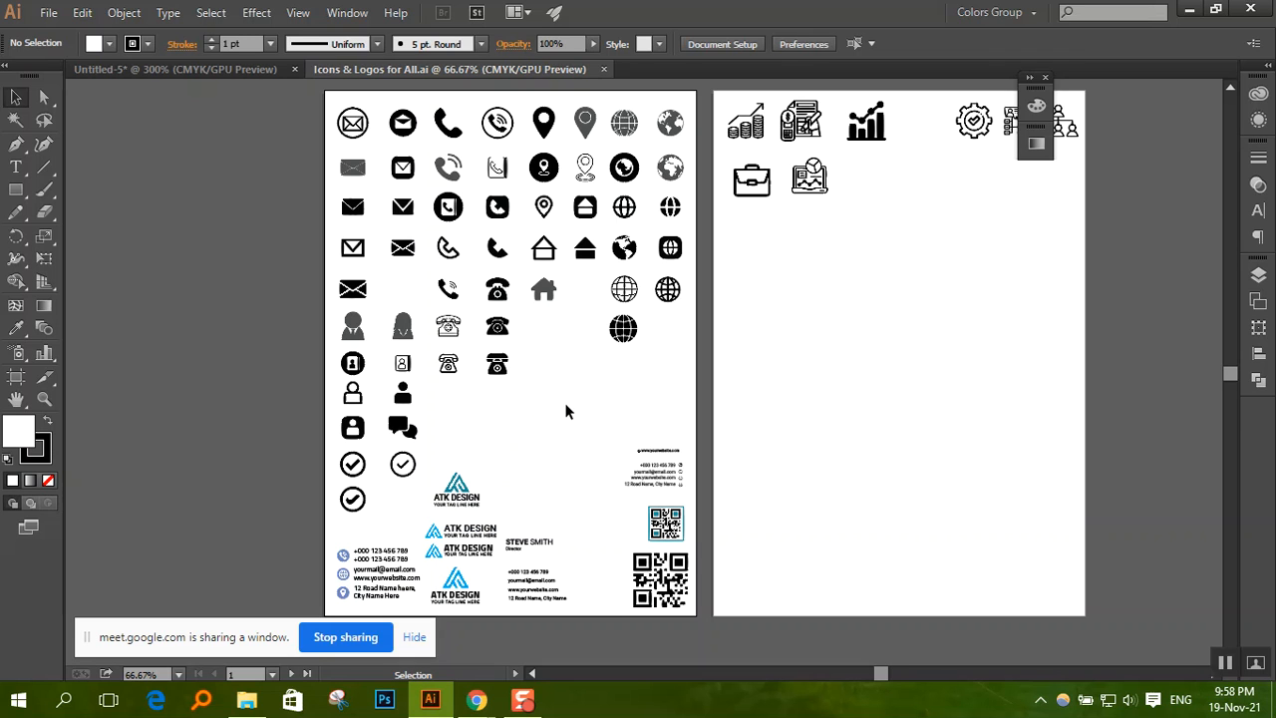
pyautogui.scroll(1, 636, 388)
pyautogui.moveTo(468, 466); pyautogui.dragTo(536, 332)
pyautogui.moveTo(428, 469); pyautogui.dragTo(580, 267)
pyautogui.click(626, 185)
pyautogui.moveTo(544, 203); pyautogui.dragTo(641, 224)
pyautogui.click(568, 283)
pyautogui.click(581, 223)
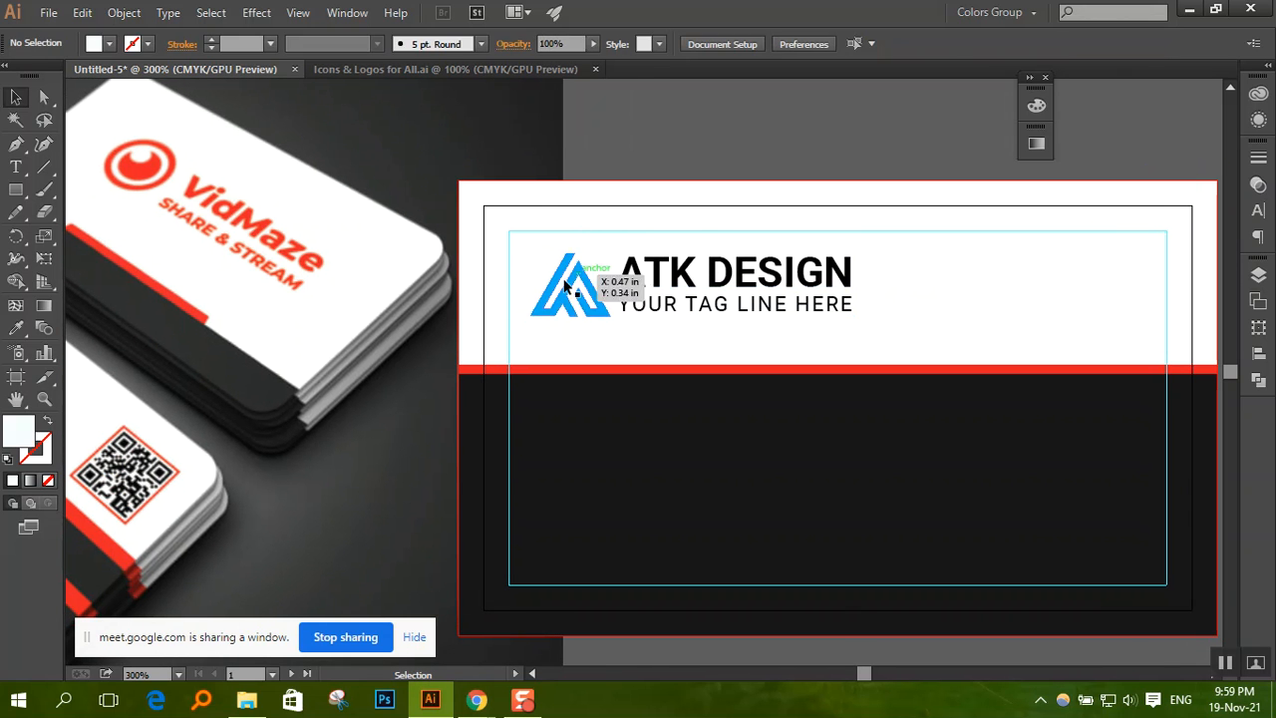
# - Move the pasted logo group into the card's upper white area near the top-left margin
pyautogui.click(557, 283)
pyautogui.click(697, 238)
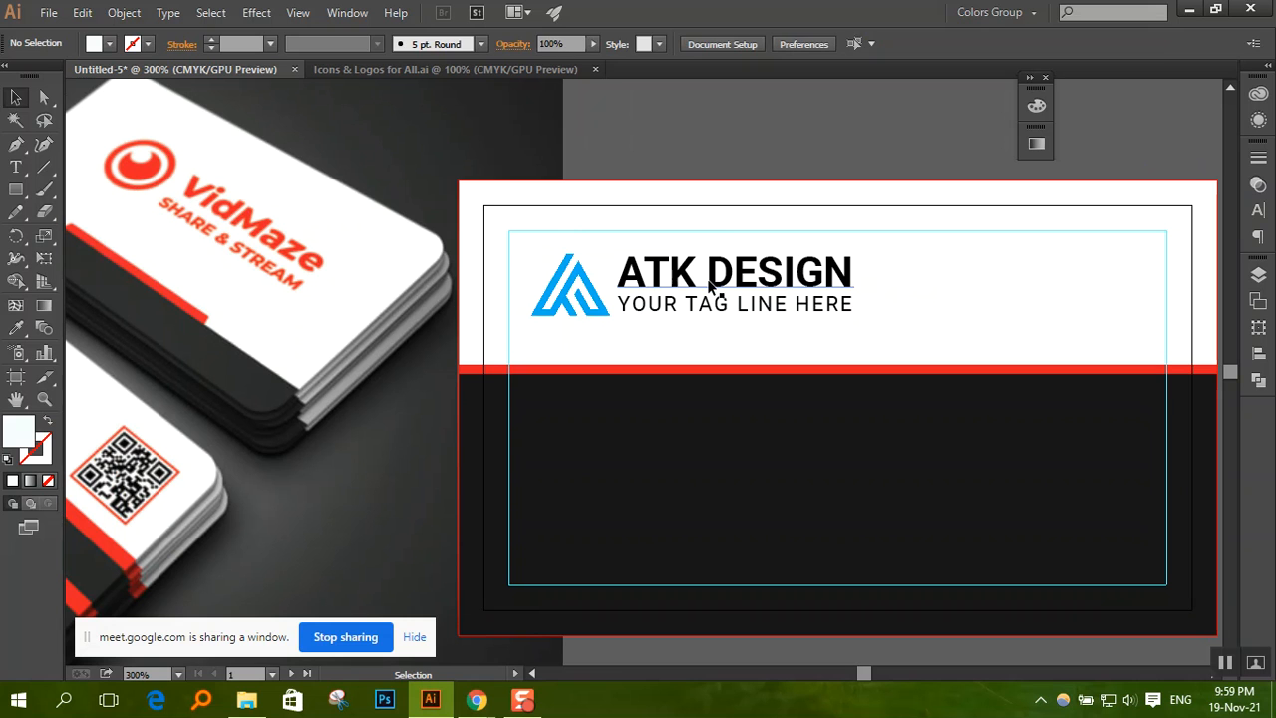
pyautogui.click(707, 291)
pyautogui.click(660, 314)
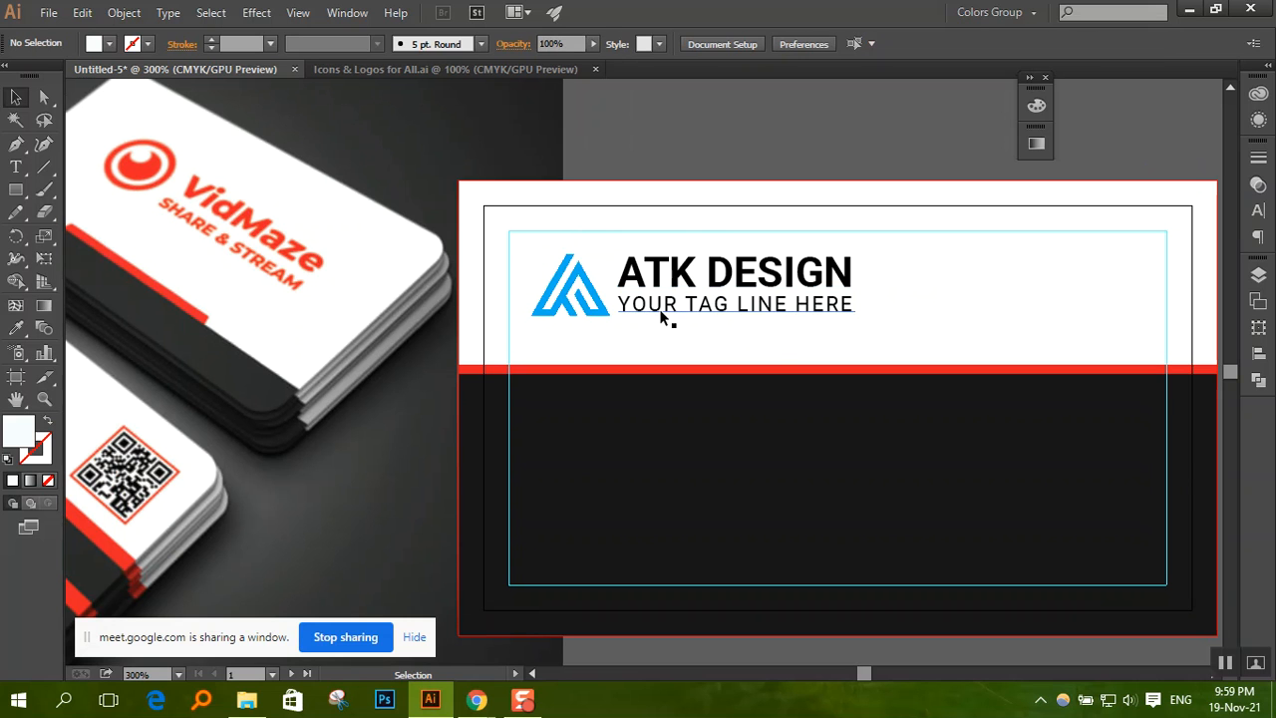
pyautogui.moveTo(589, 349); pyautogui.dragTo(652, 338)
pyautogui.click(655, 289)
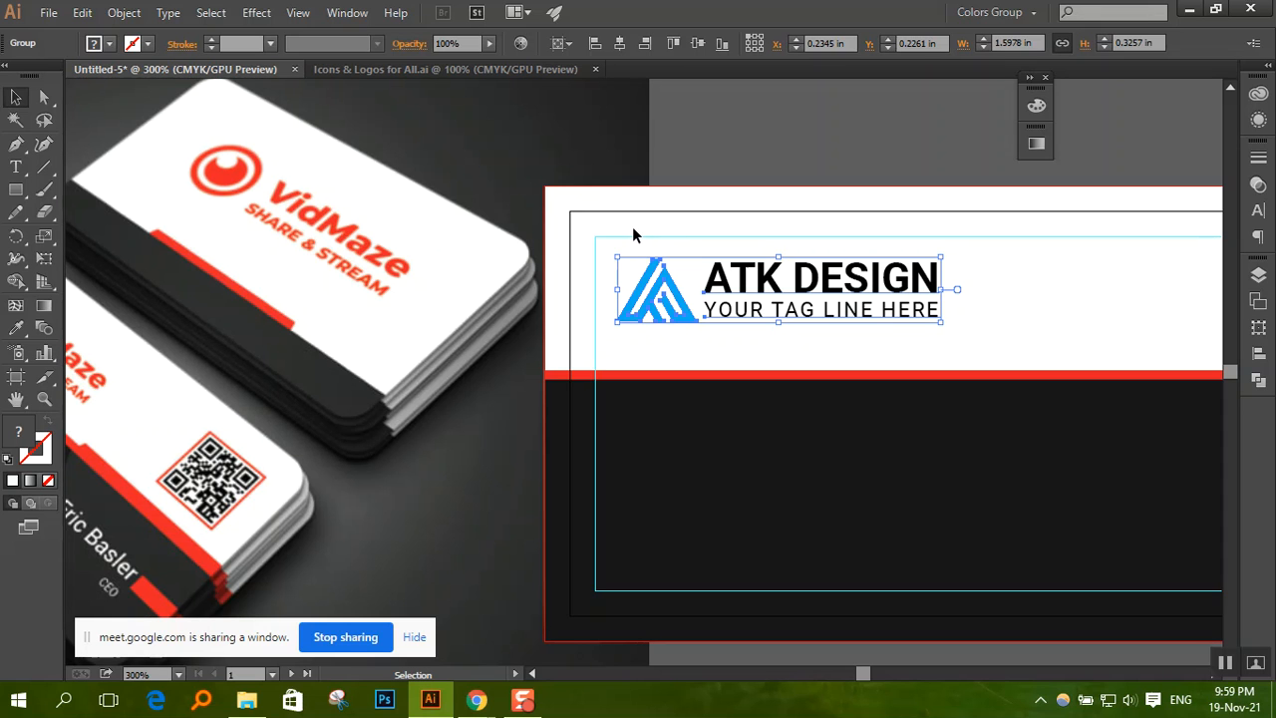
pyautogui.click(677, 155)
pyautogui.moveTo(688, 247); pyautogui.dragTo(674, 211)
pyautogui.click(44, 96)
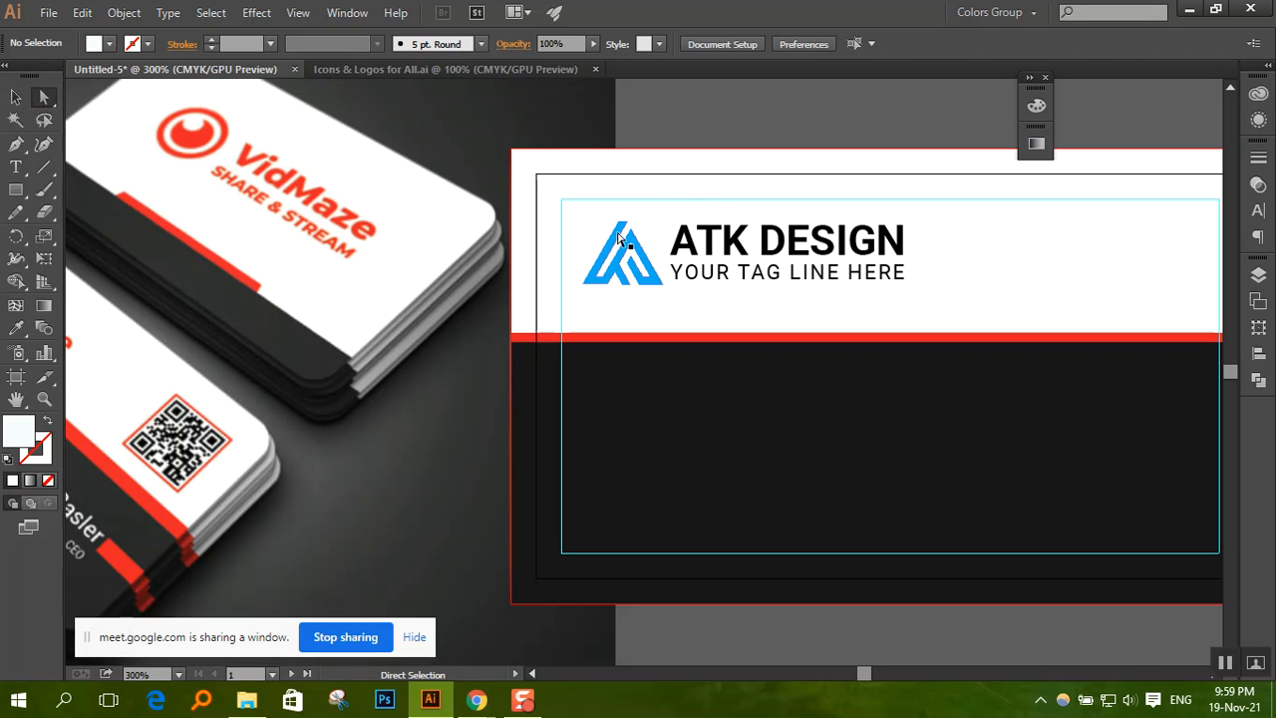
pyautogui.click(623, 230)
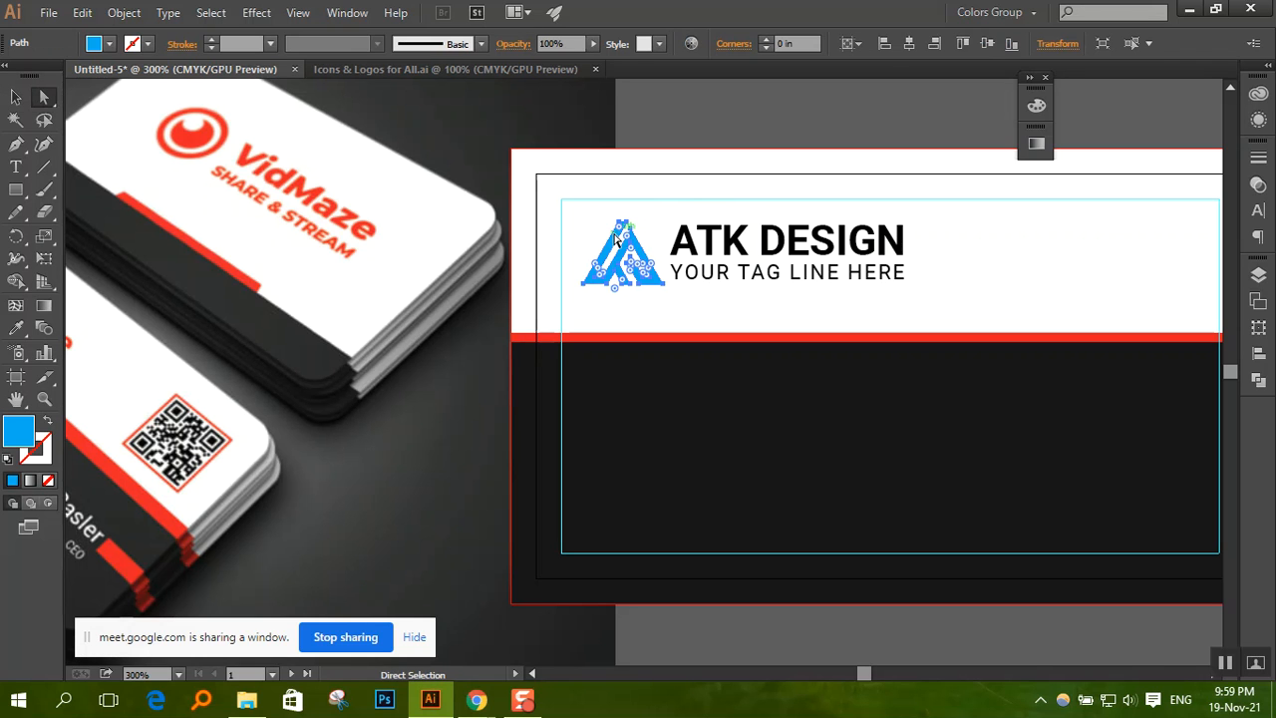
pyautogui.click(16, 97)
pyautogui.click(592, 183)
pyautogui.moveTo(637, 234); pyautogui.dragTo(645, 260)
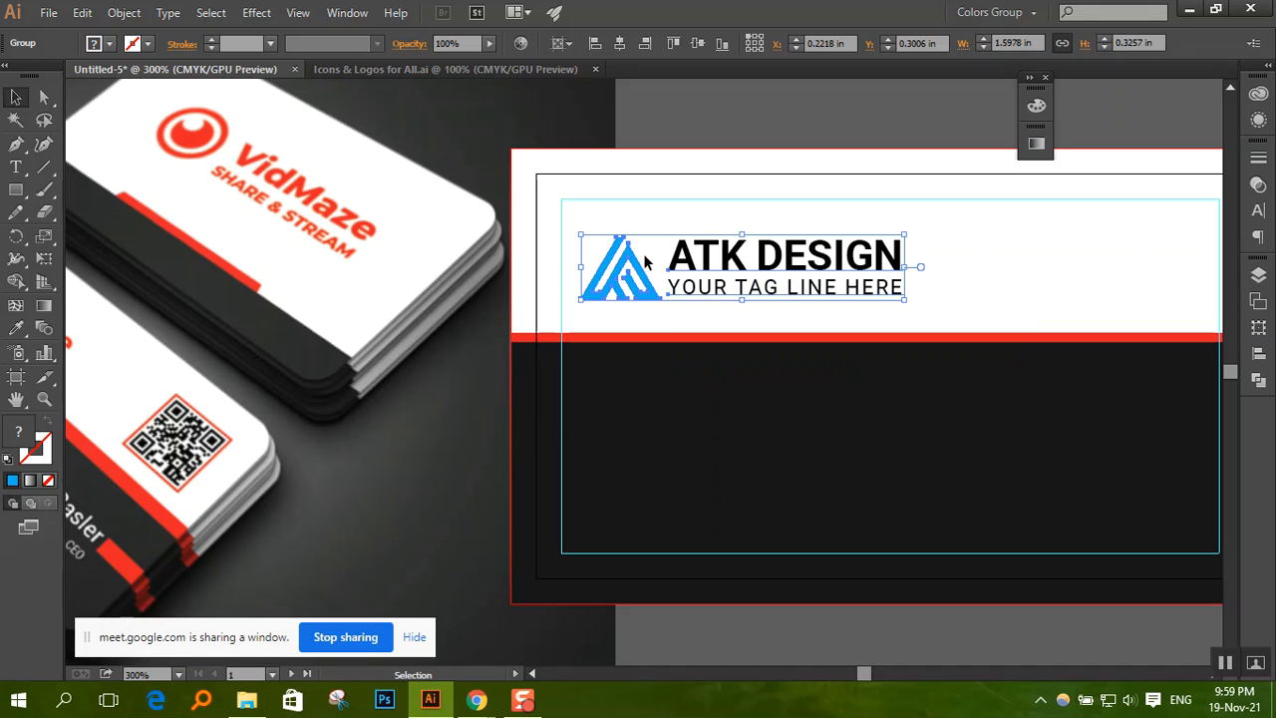
# - Recolor the logo group with the red sampled from the reference card using the Eyedropper, then reposition it
pyautogui.press('i')
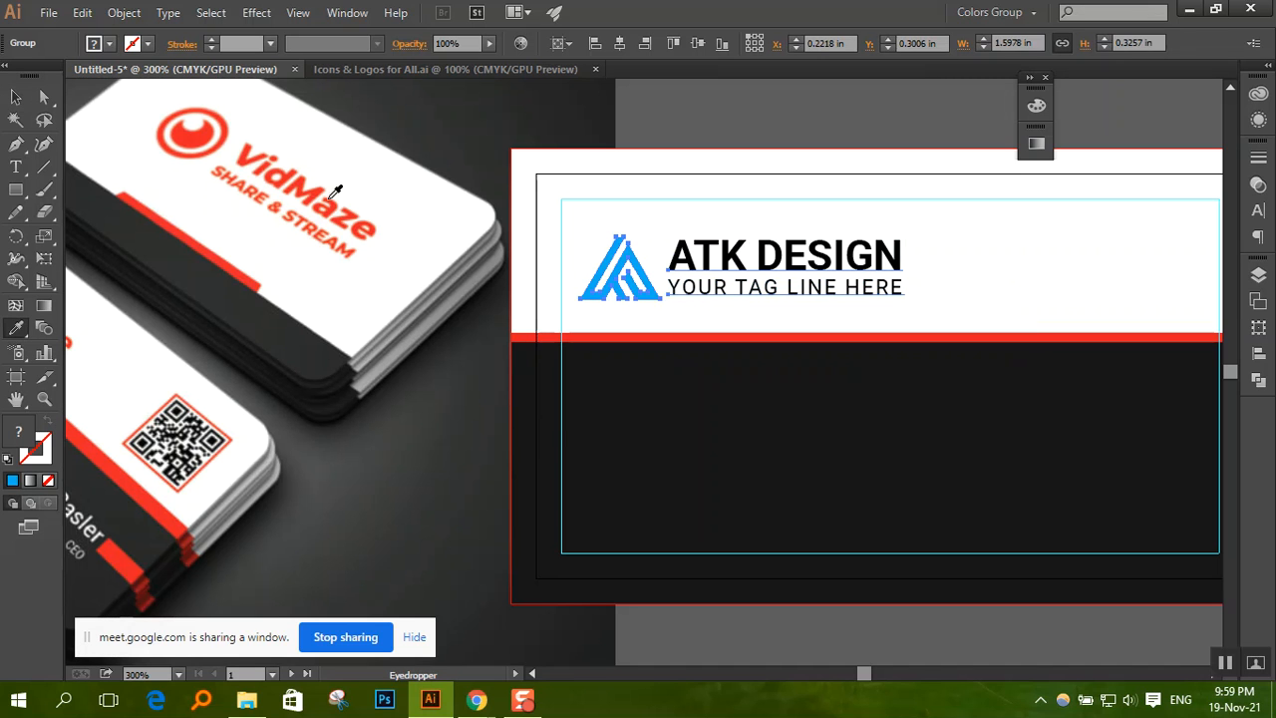
pyautogui.click(194, 140)
pyautogui.click(16, 97)
pyautogui.click(811, 160)
pyautogui.moveTo(713, 244); pyautogui.dragTo(694, 228)
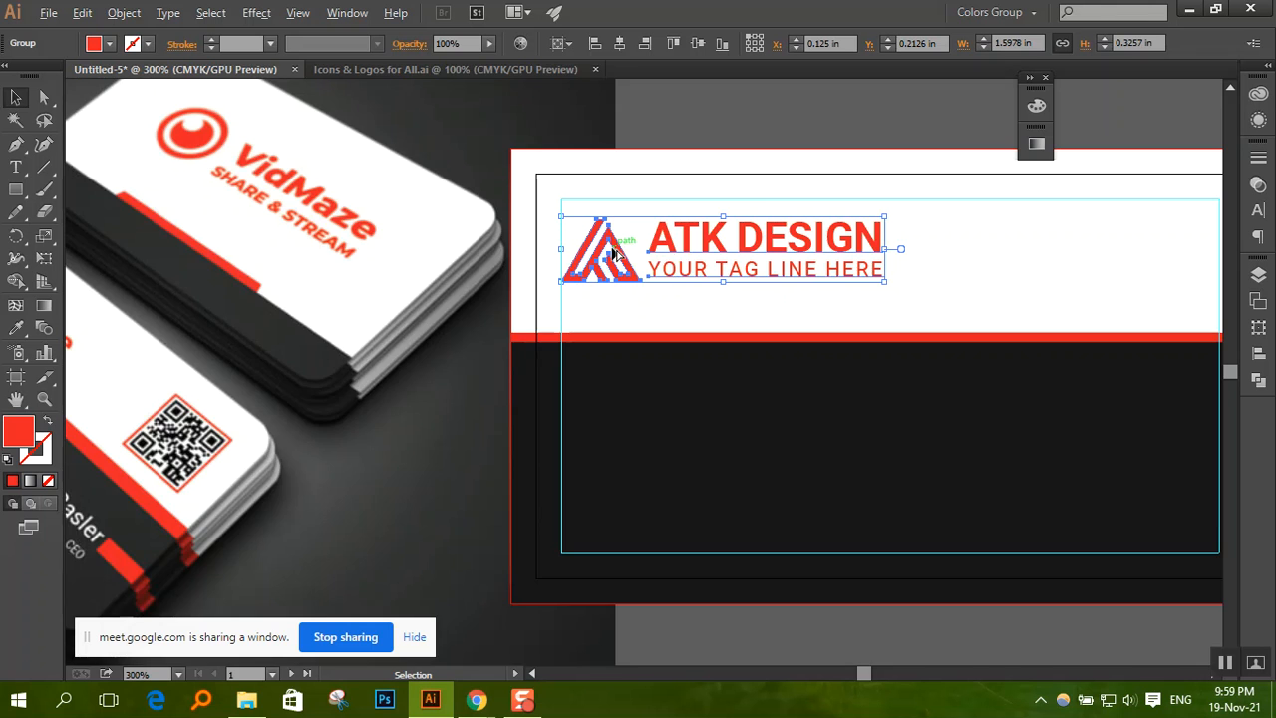
# - Fine-tune the logo's position so it aligns with the top-left margin guide
pyautogui.scroll(3, 612, 261)
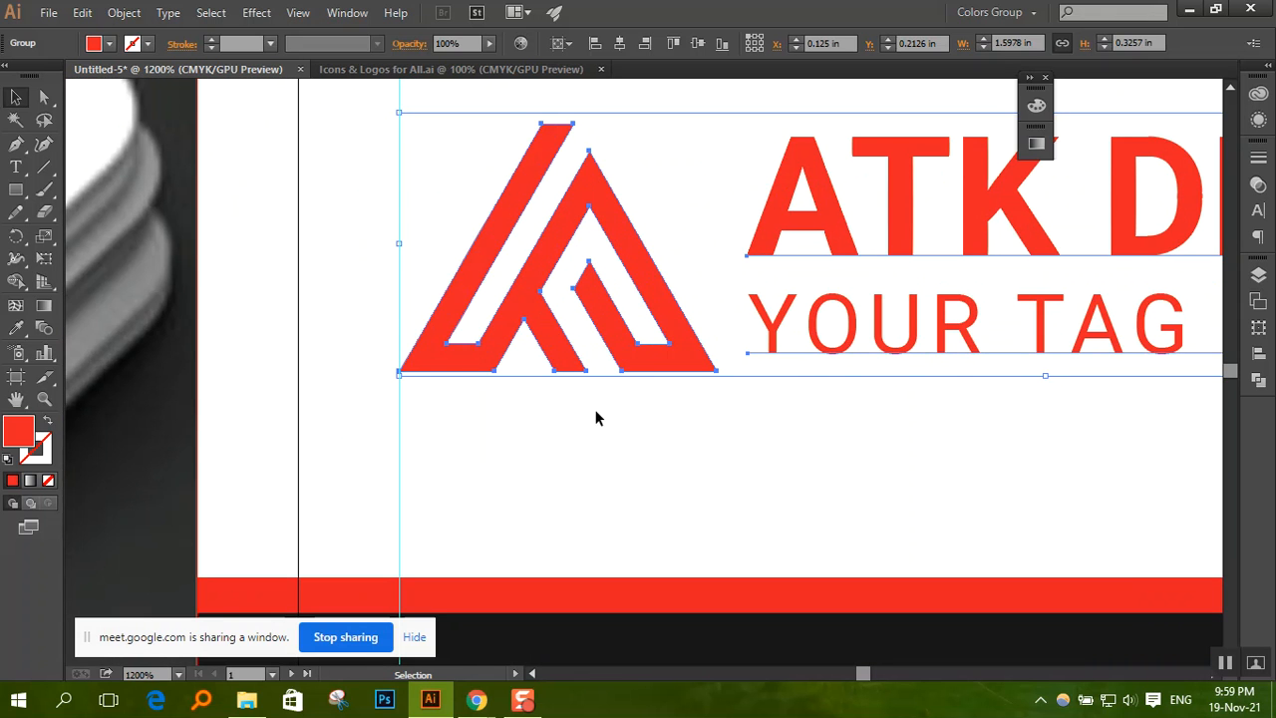
pyautogui.click(596, 416)
pyautogui.press('space')
pyautogui.moveTo(572, 408); pyautogui.dragTo(562, 483)
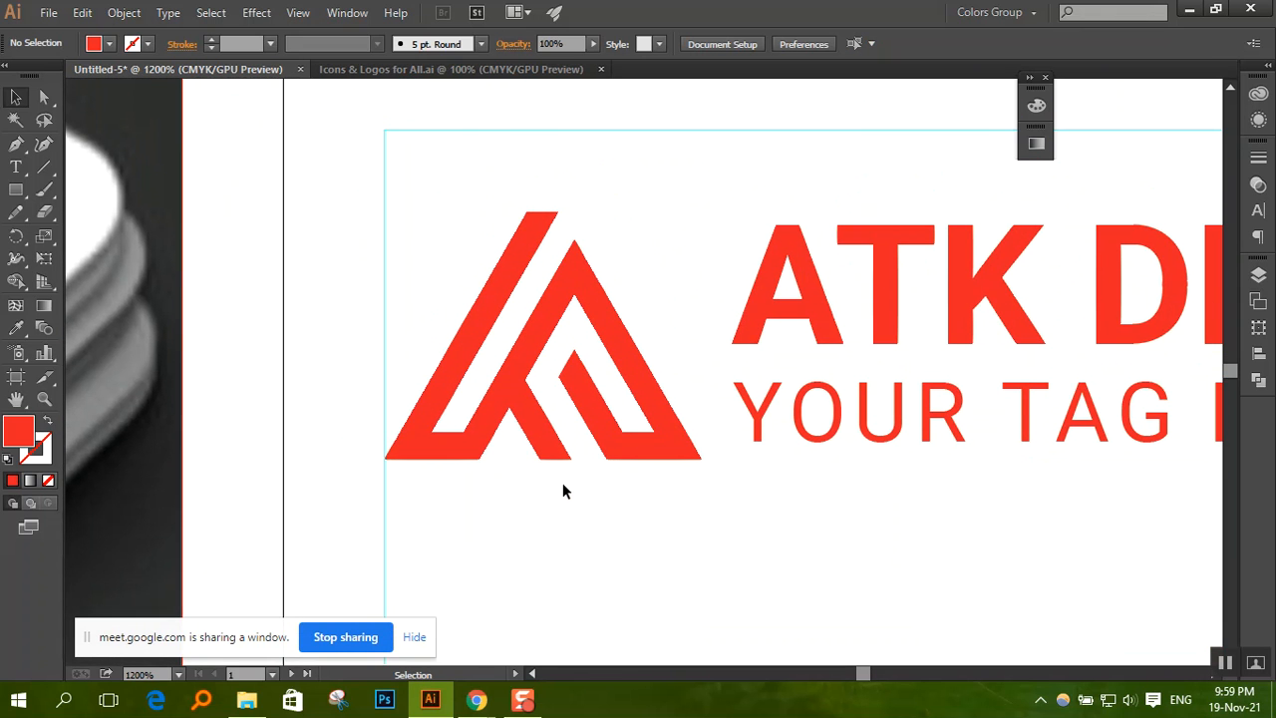
pyautogui.scroll(-1, 559, 473)
pyautogui.press('space')
pyautogui.moveTo(558, 309); pyautogui.dragTo(564, 276)
pyautogui.moveTo(561, 330); pyautogui.dragTo(592, 329)
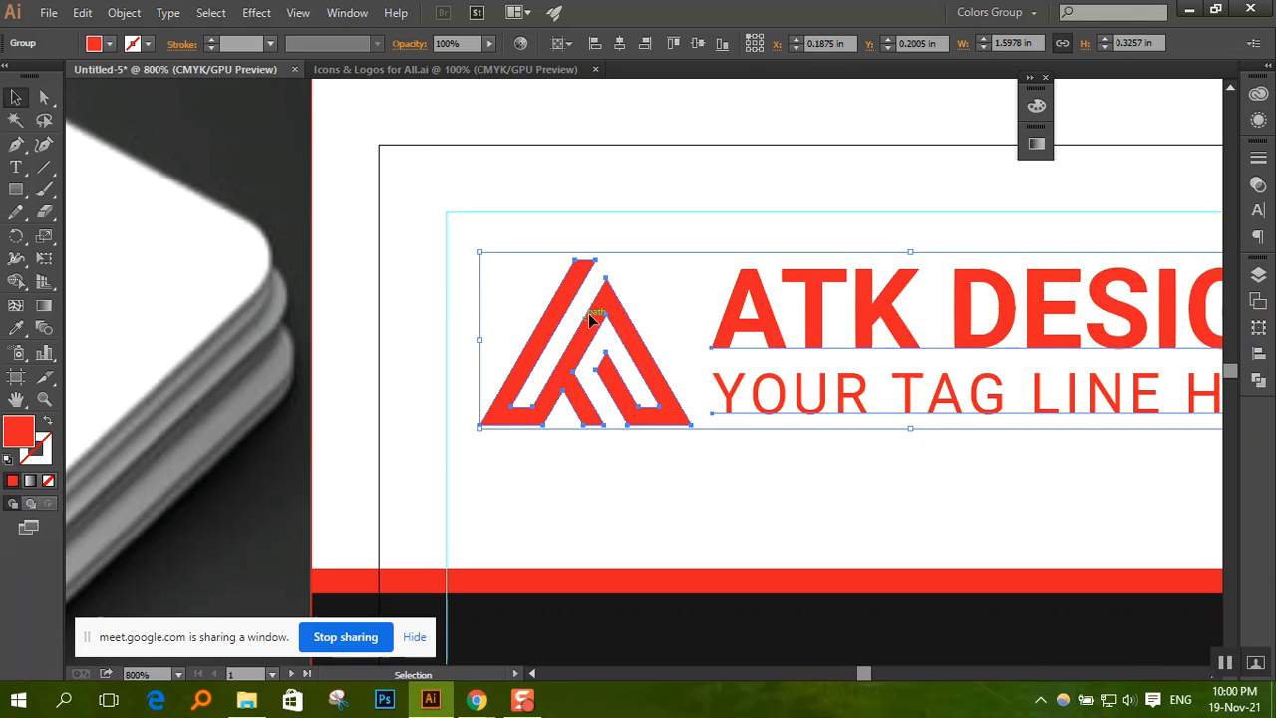
pyautogui.moveTo(566, 309); pyautogui.dragTo(532, 313)
pyautogui.click(447, 432)
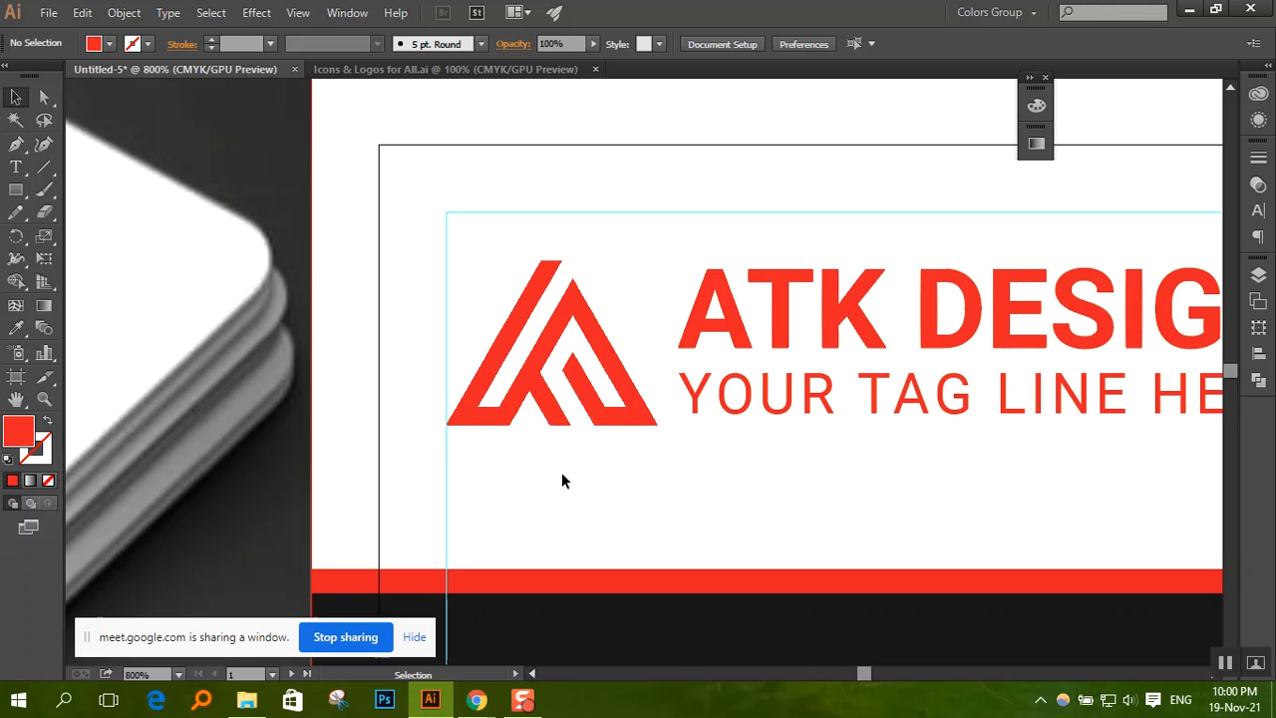
# - Start a point-type text object in the pasteboard beside the reference card
pyautogui.hotkey('ctrl', '-')
pyautogui.hotkey('ctrl', '-')
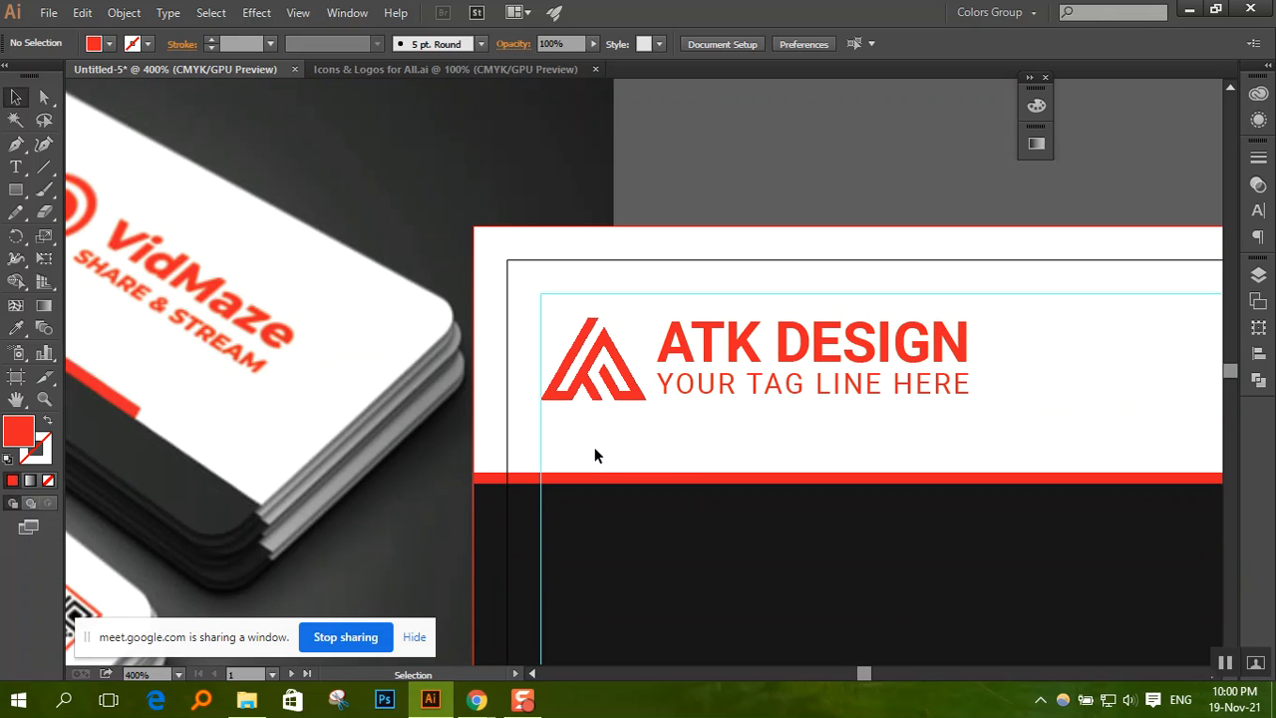
pyautogui.moveTo(706, 458); pyautogui.dragTo(620, 385)
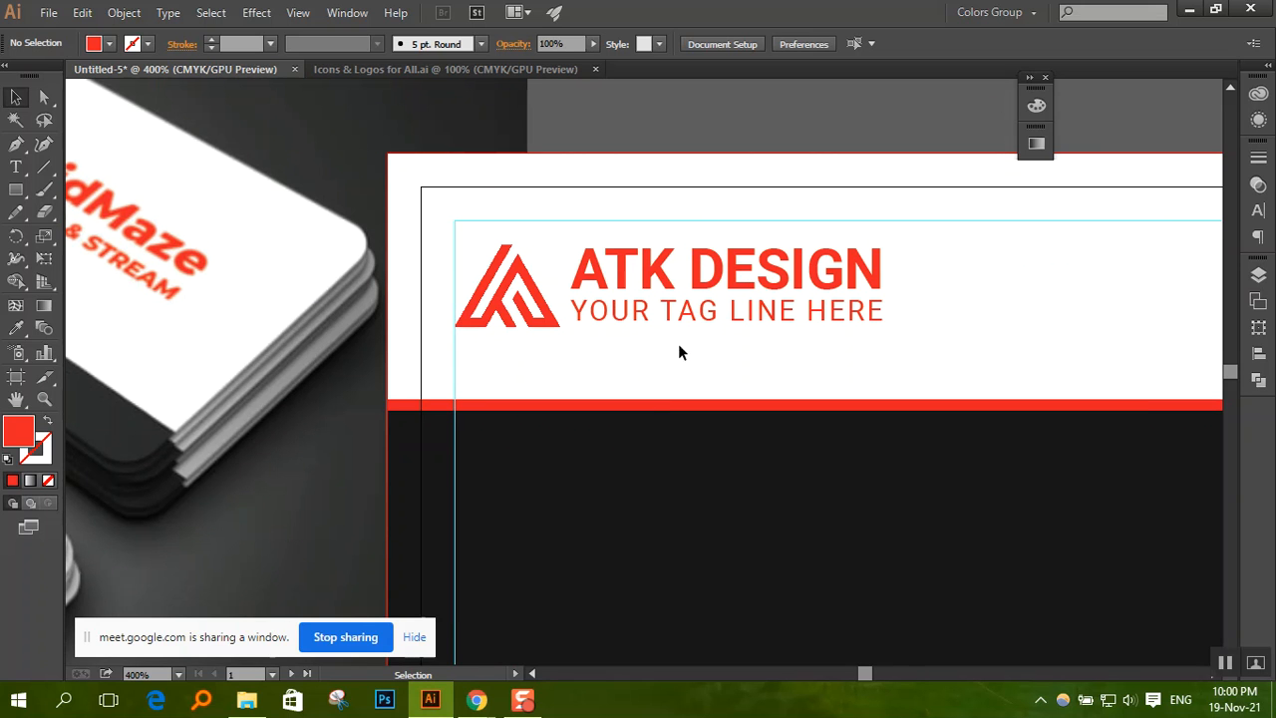
pyautogui.moveTo(612, 478); pyautogui.dragTo(627, 424)
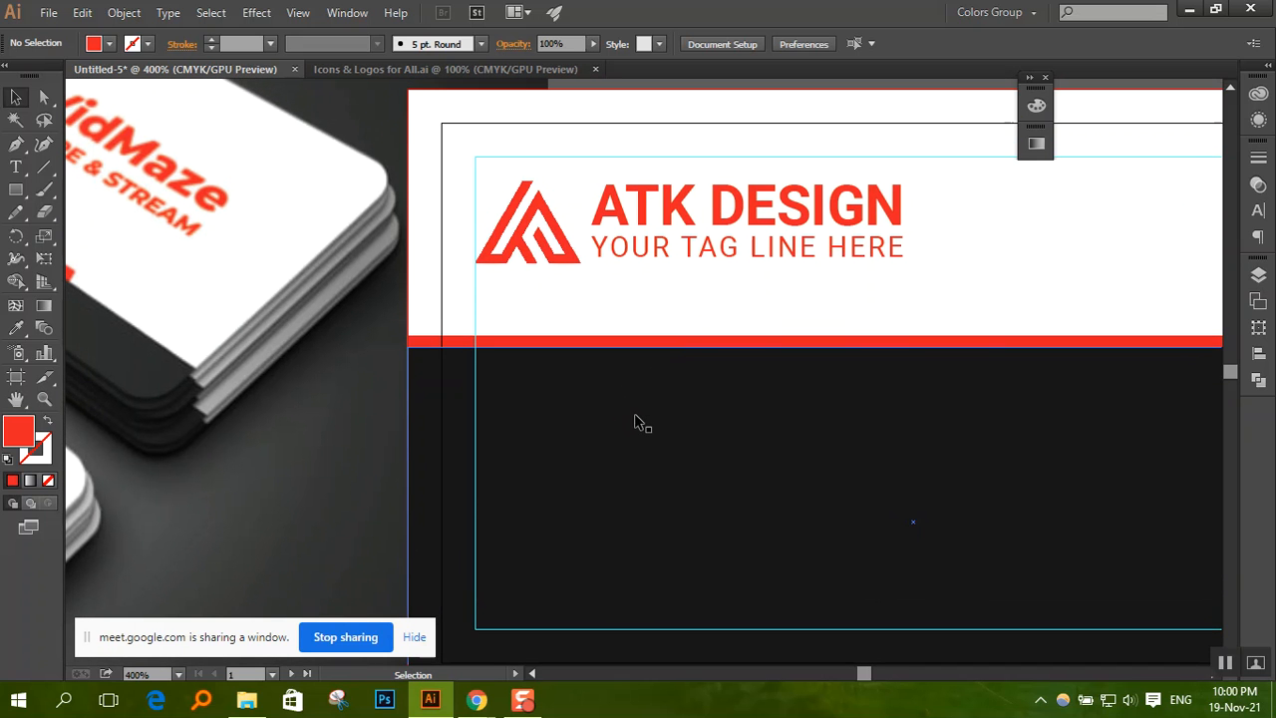
pyautogui.moveTo(595, 429)
pyautogui.mouseDown()
pyautogui.moveTo(604, 318)
pyautogui.moveTo(604, 335)
pyautogui.moveTo(569, 342)
pyautogui.moveTo(991, 336)
pyautogui.mouseUp()
pyautogui.moveTo(399, 317)
pyautogui.mouseDown()
pyautogui.moveTo(693, 326)
pyautogui.moveTo(663, 306)
pyautogui.mouseUp()
pyautogui.moveTo(373, 298); pyautogui.dragTo(395, 258)
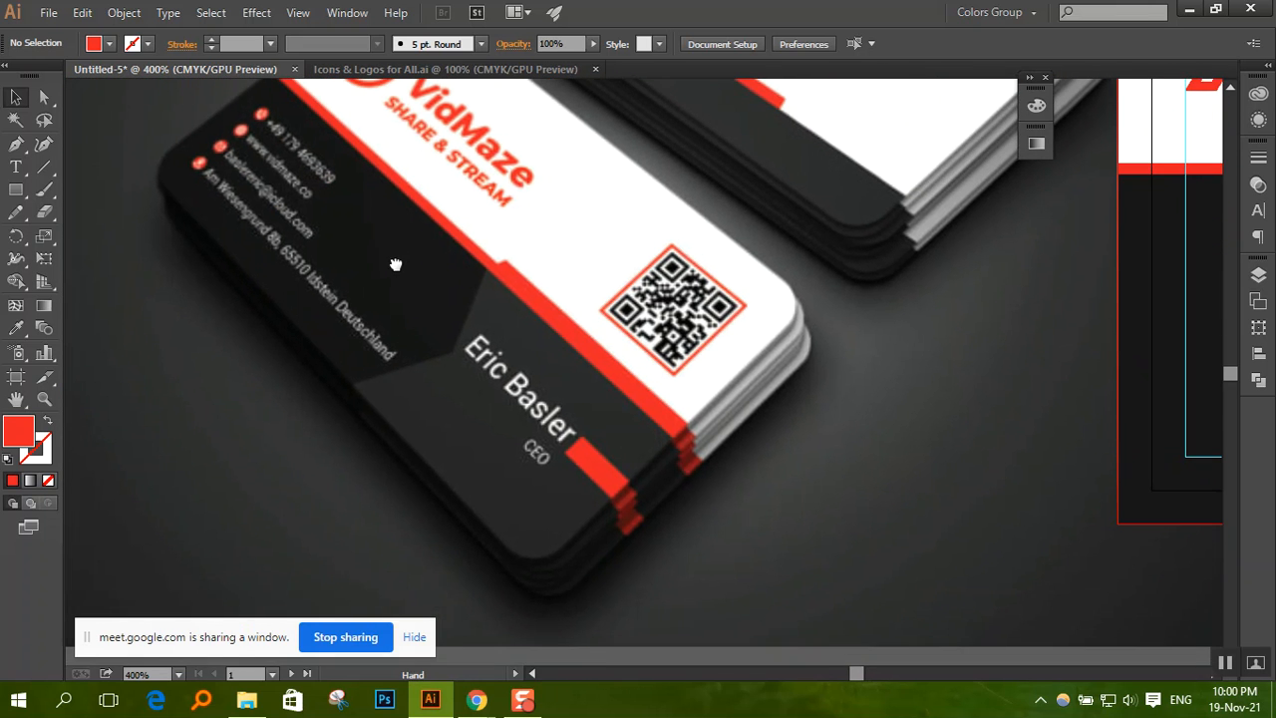
pyautogui.click(22, 171)
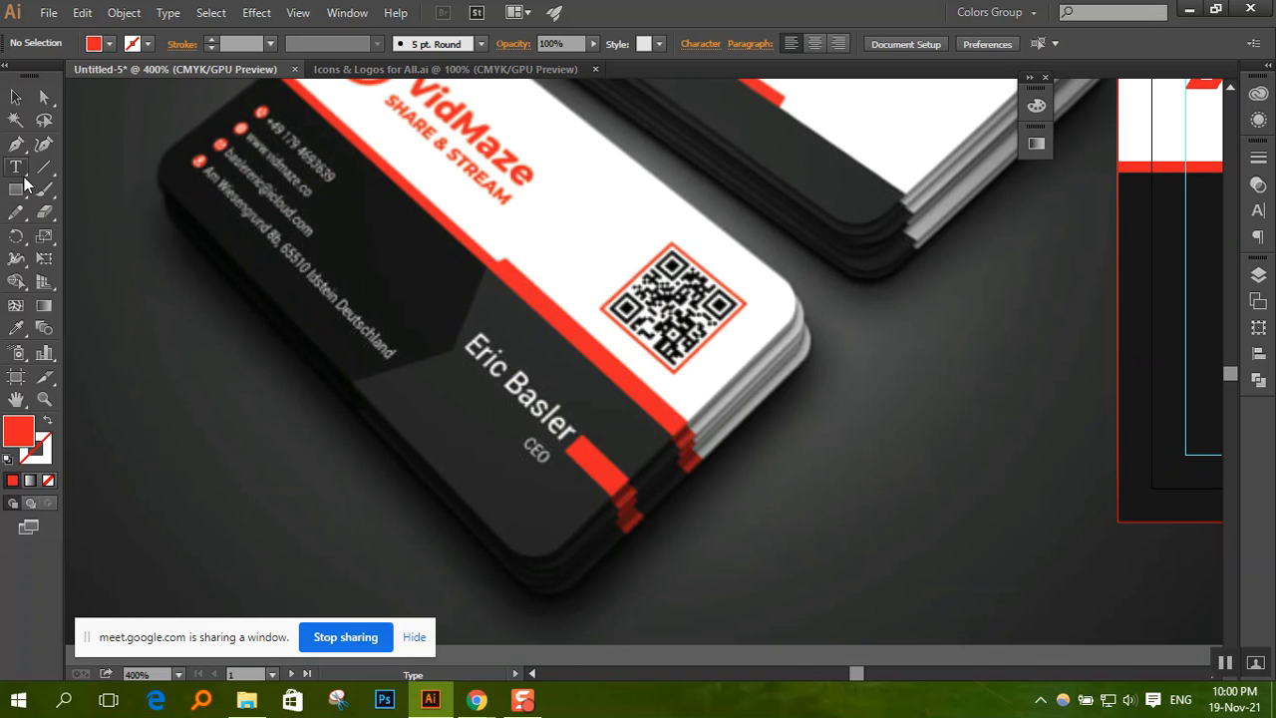
pyautogui.click(686, 470)
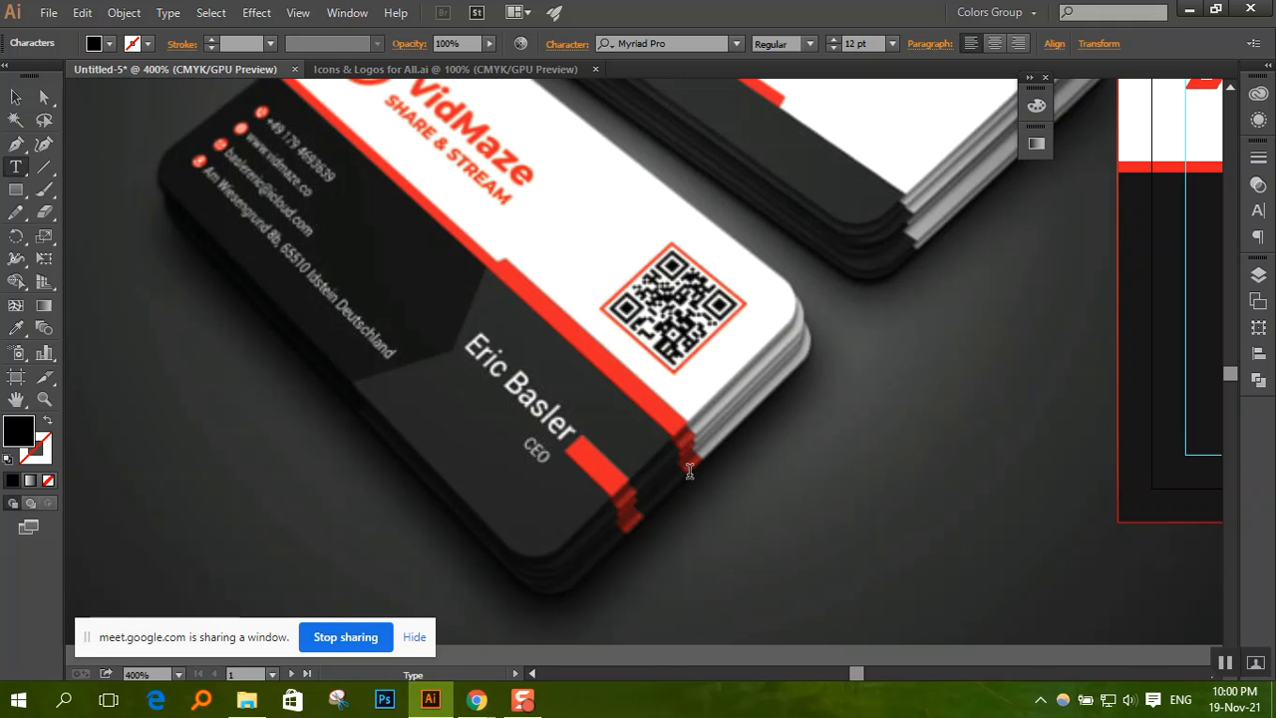
pyautogui.write('012')
pyautogui.press('BackSpace')
pyautogui.press('BackSpace')
pyautogui.press('BackSpace')
# - Set the text fill to White and type a placeholder phone number
pyautogui.click(109, 44)
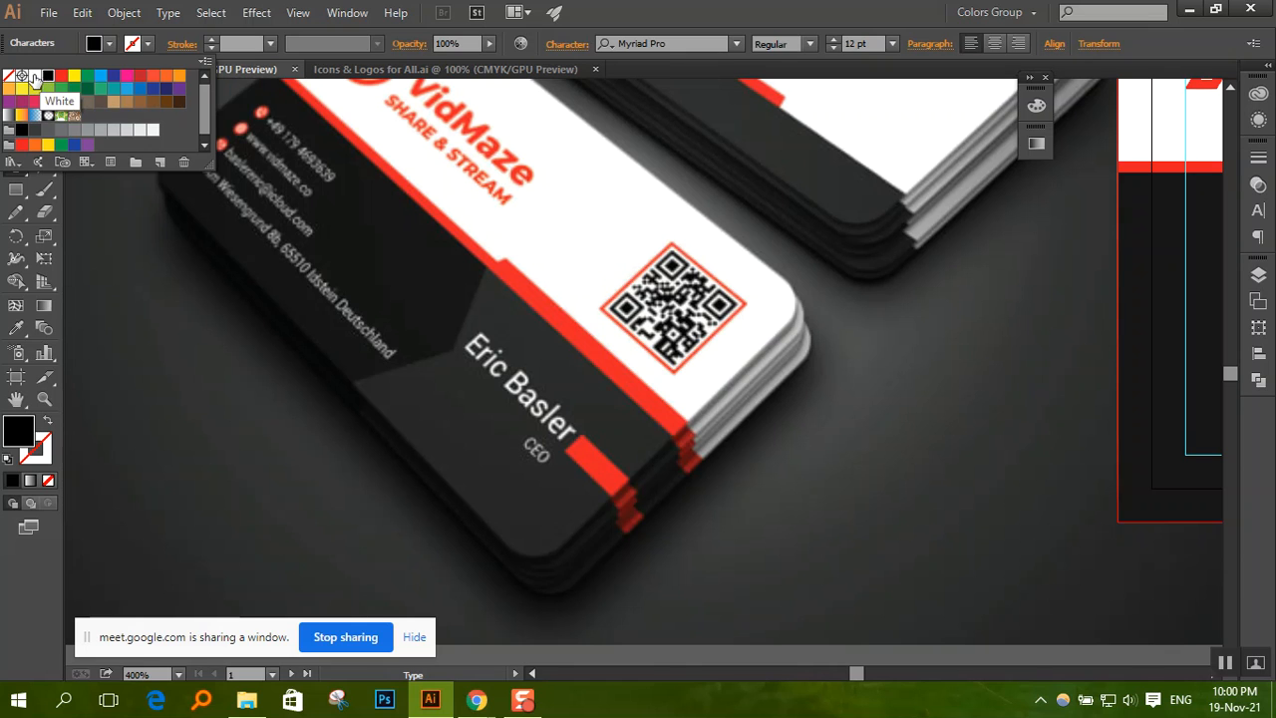
pyautogui.click(35, 77)
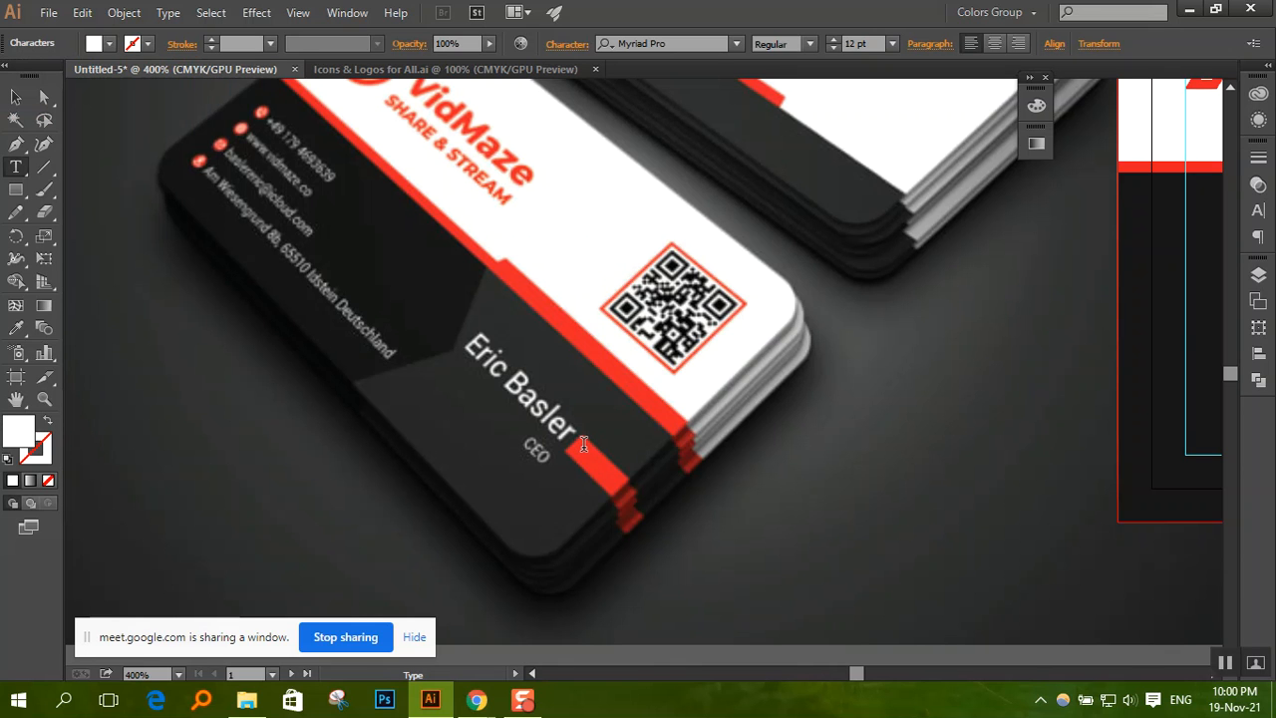
pyautogui.write('012')
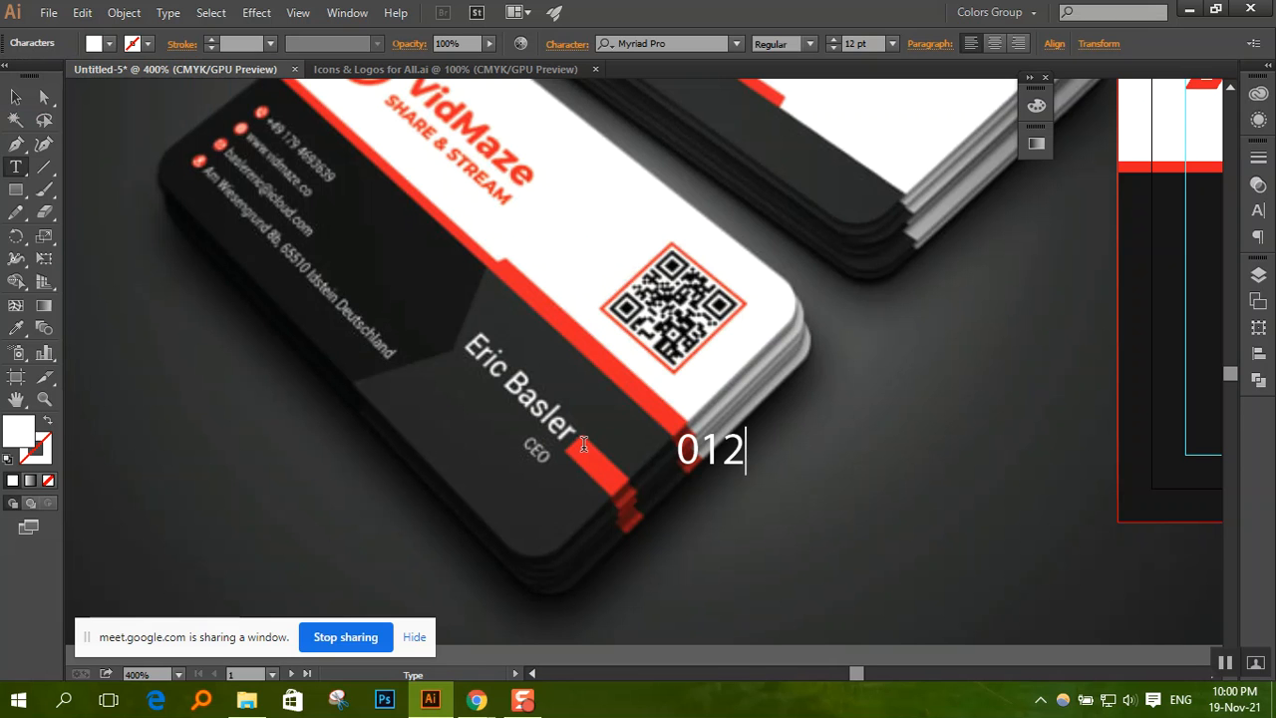
pyautogui.write('3 4567')
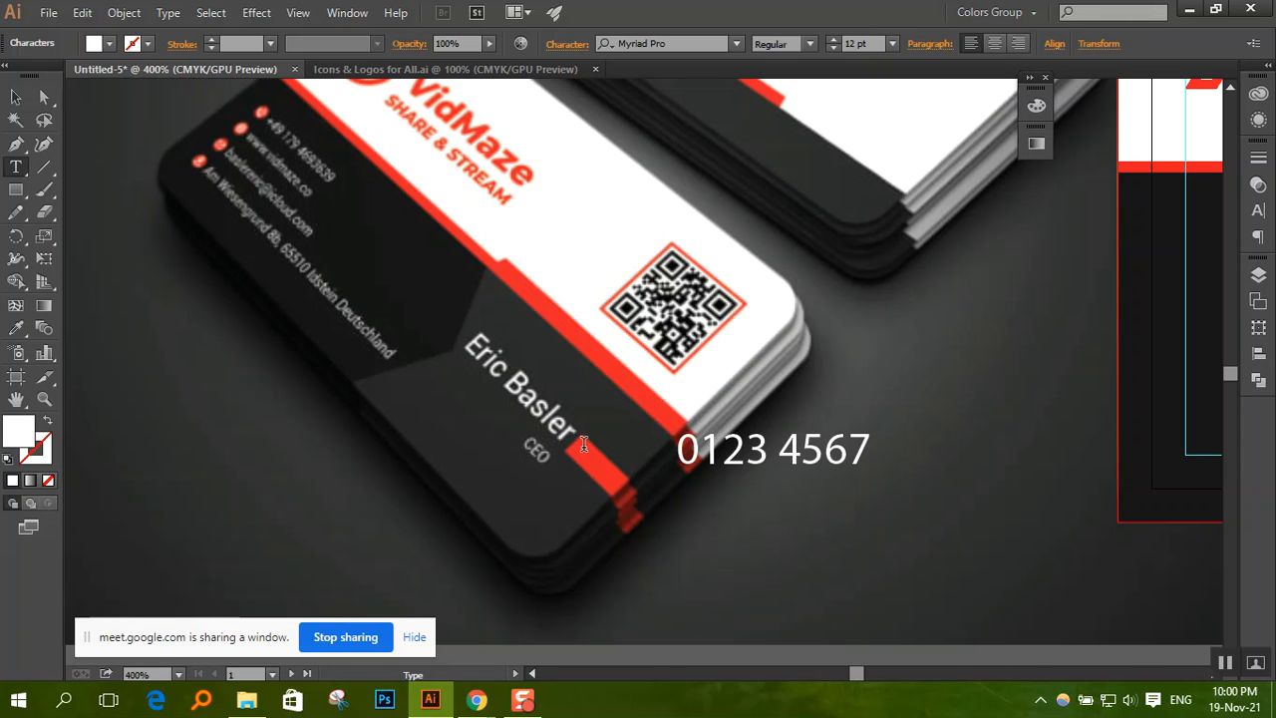
pyautogui.write(' 8912')
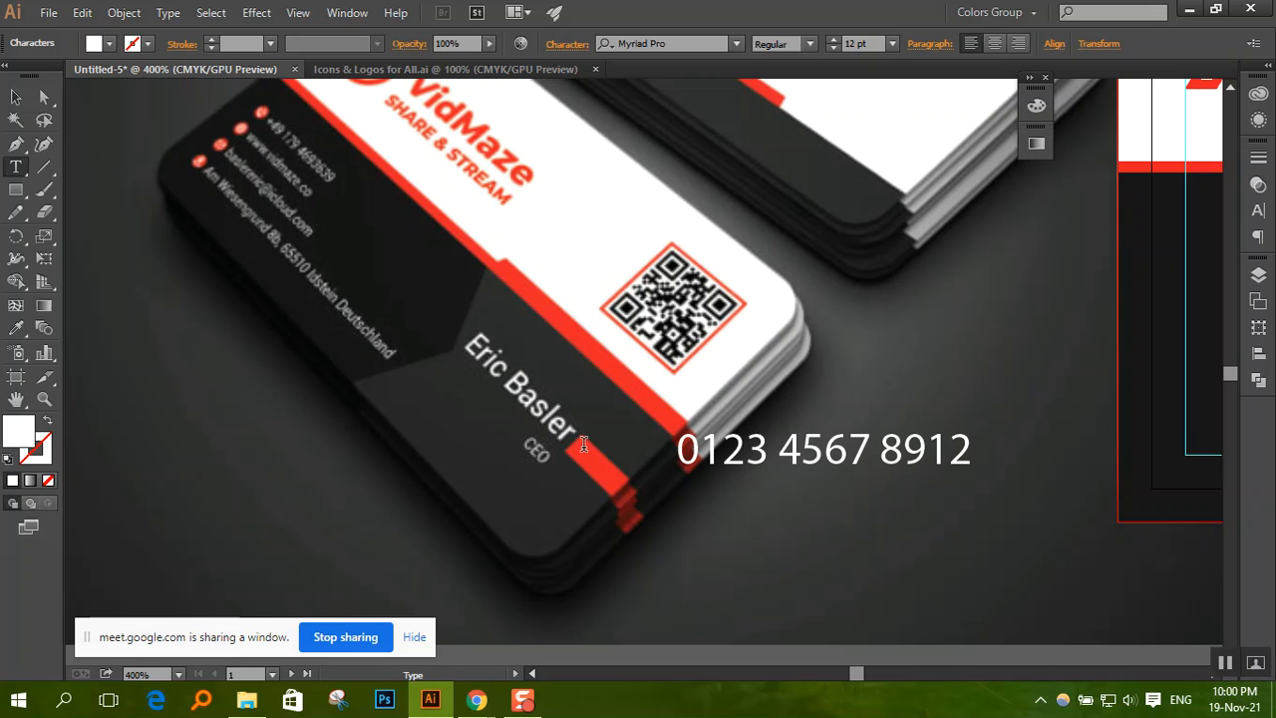
pyautogui.press('Escape')
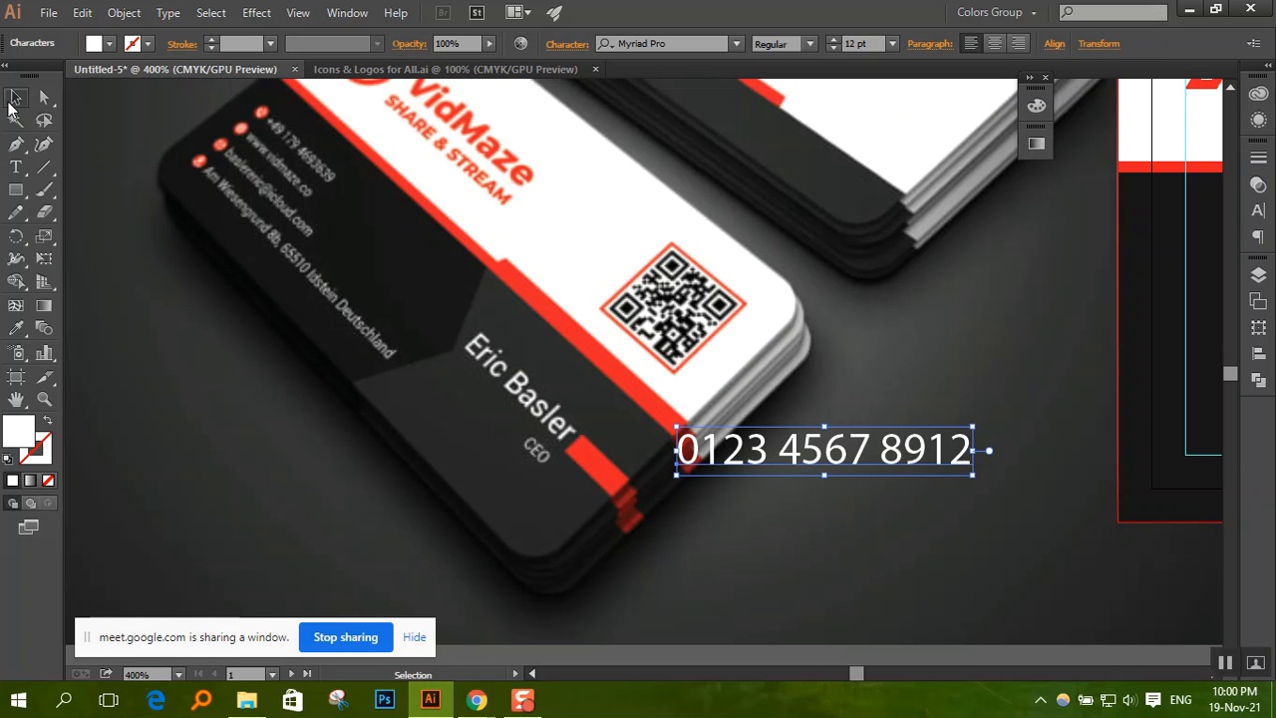
# - Set the phone number text's font to Roboto and move it beside the reference card
pyautogui.click(848, 478)
pyautogui.click(849, 456)
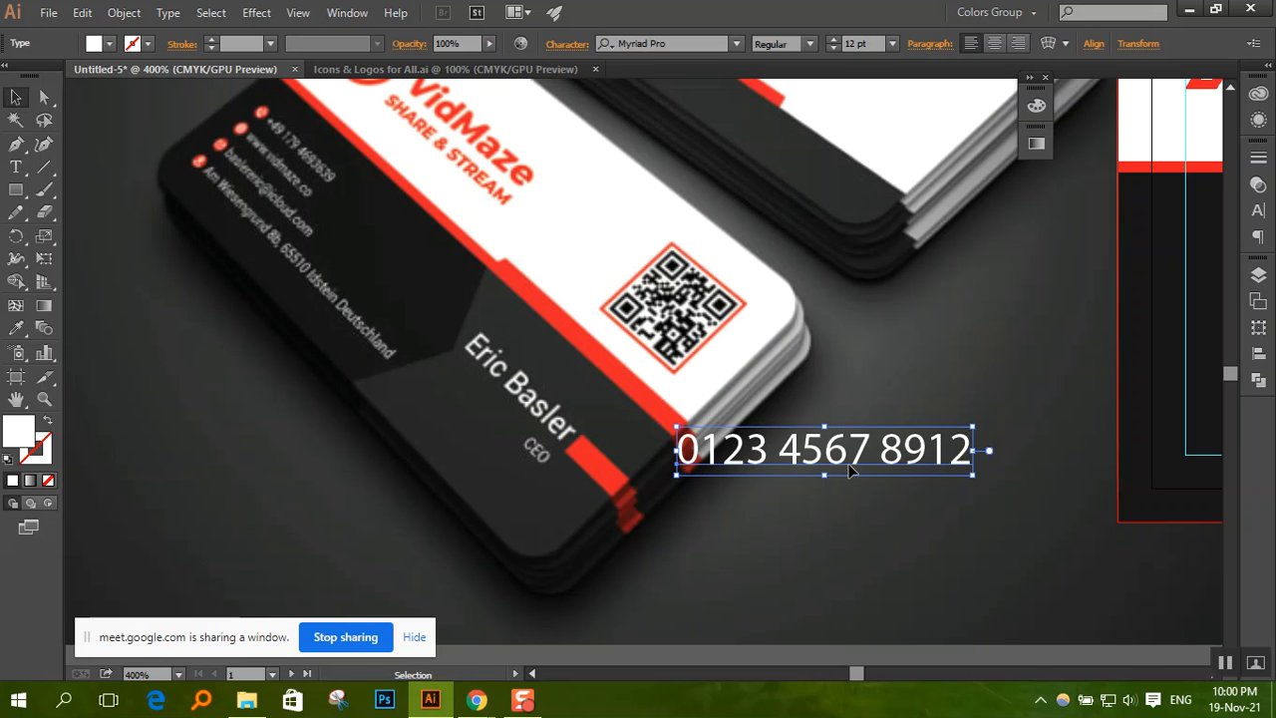
pyautogui.click(681, 42)
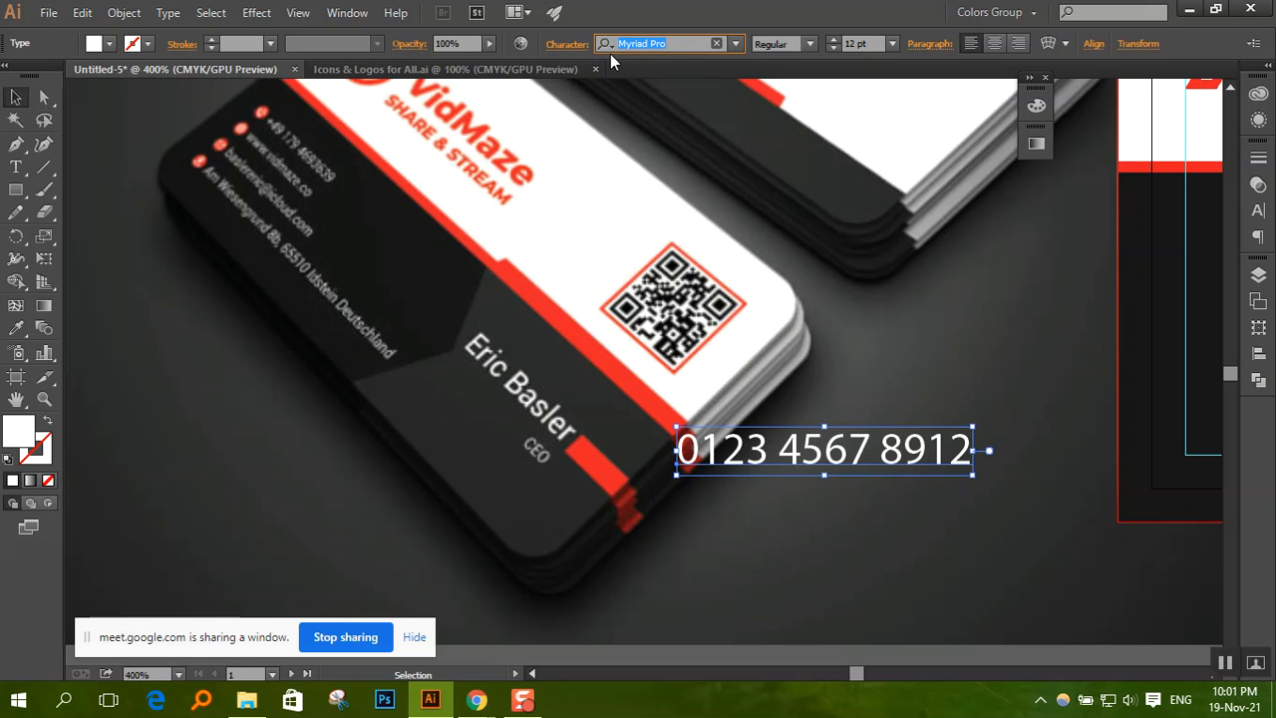
pyautogui.write('robo')
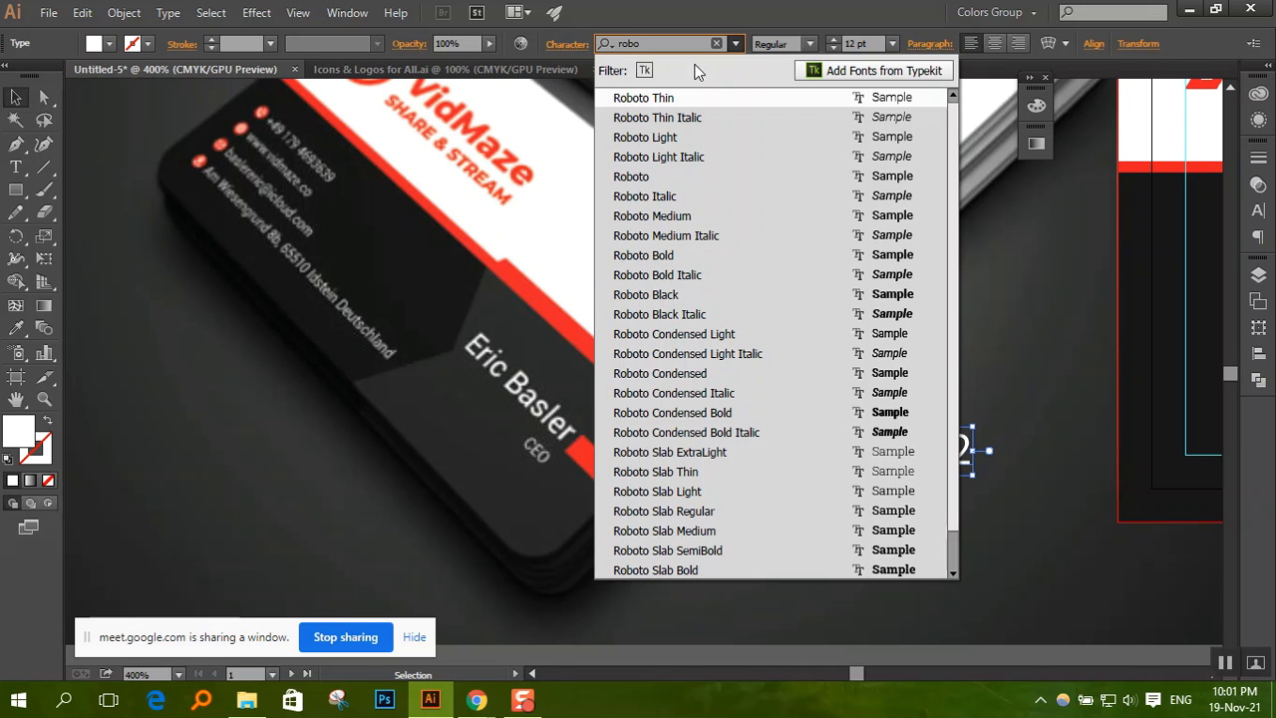
pyautogui.click(677, 178)
pyautogui.moveTo(846, 461); pyautogui.dragTo(919, 400)
pyautogui.click(489, 371)
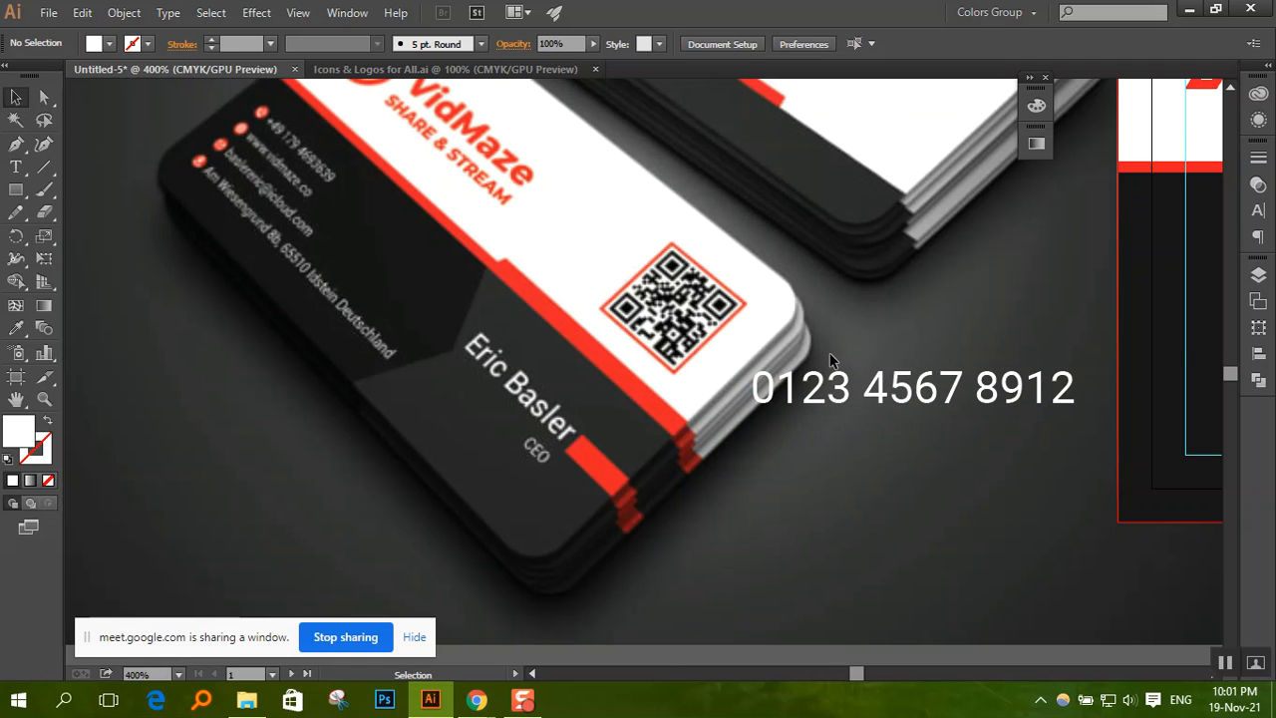
pyautogui.moveTo(824, 398); pyautogui.dragTo(823, 457)
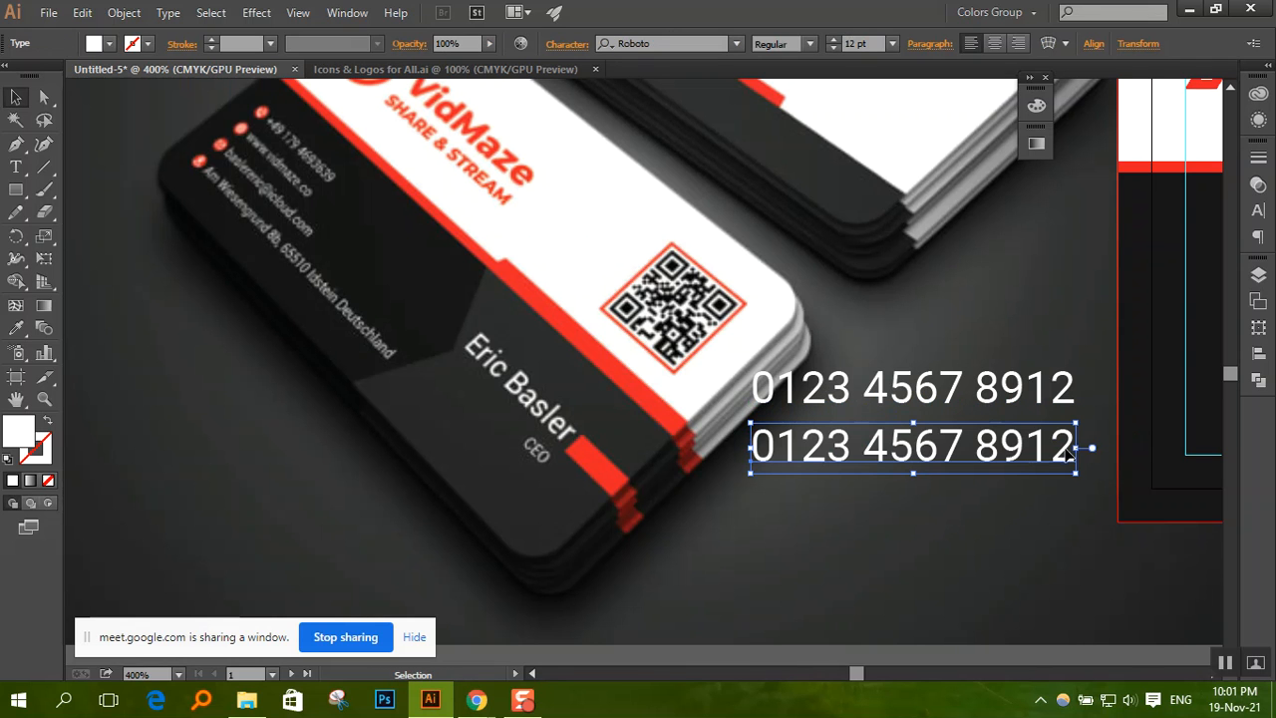
pyautogui.doubleClick(1068, 451)
pyautogui.moveTo(1074, 449); pyautogui.dragTo(725, 441)
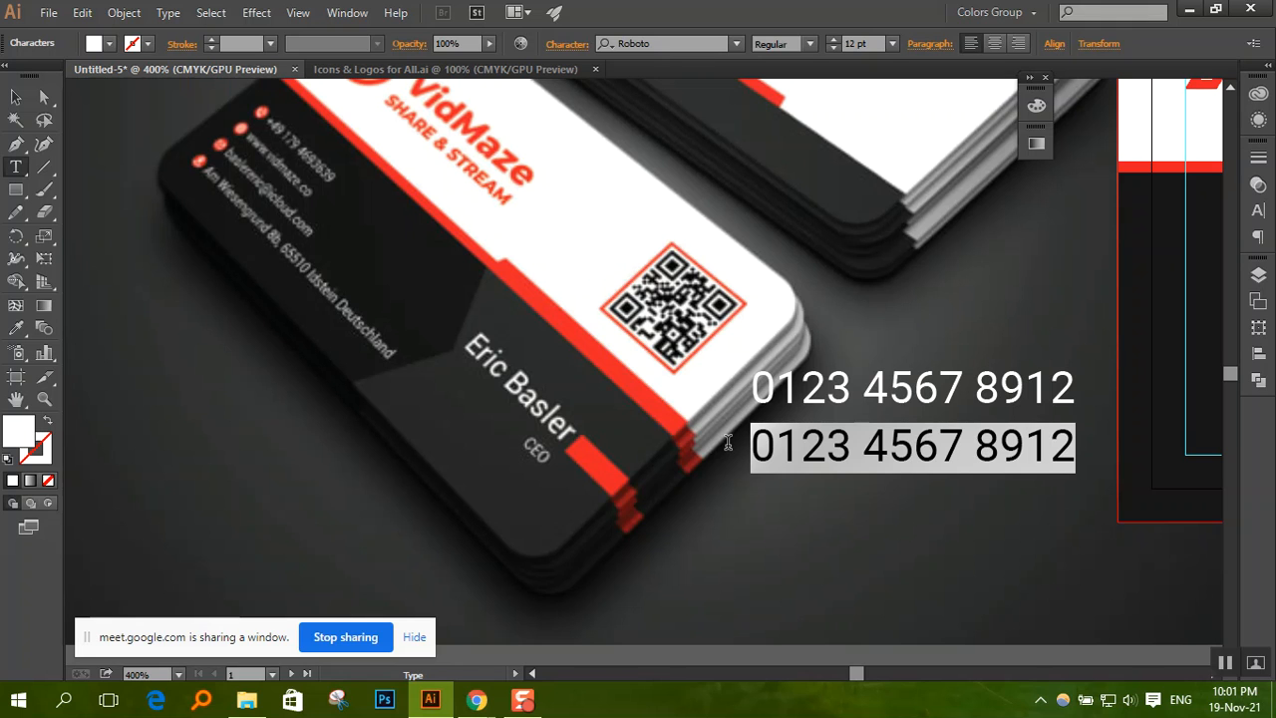
pyautogui.write('www.ww')
pyautogui.press('BackSpace')
pyautogui.press('BackSpace')
pyautogui.press('BackSpace')
pyautogui.press('BackSpace')
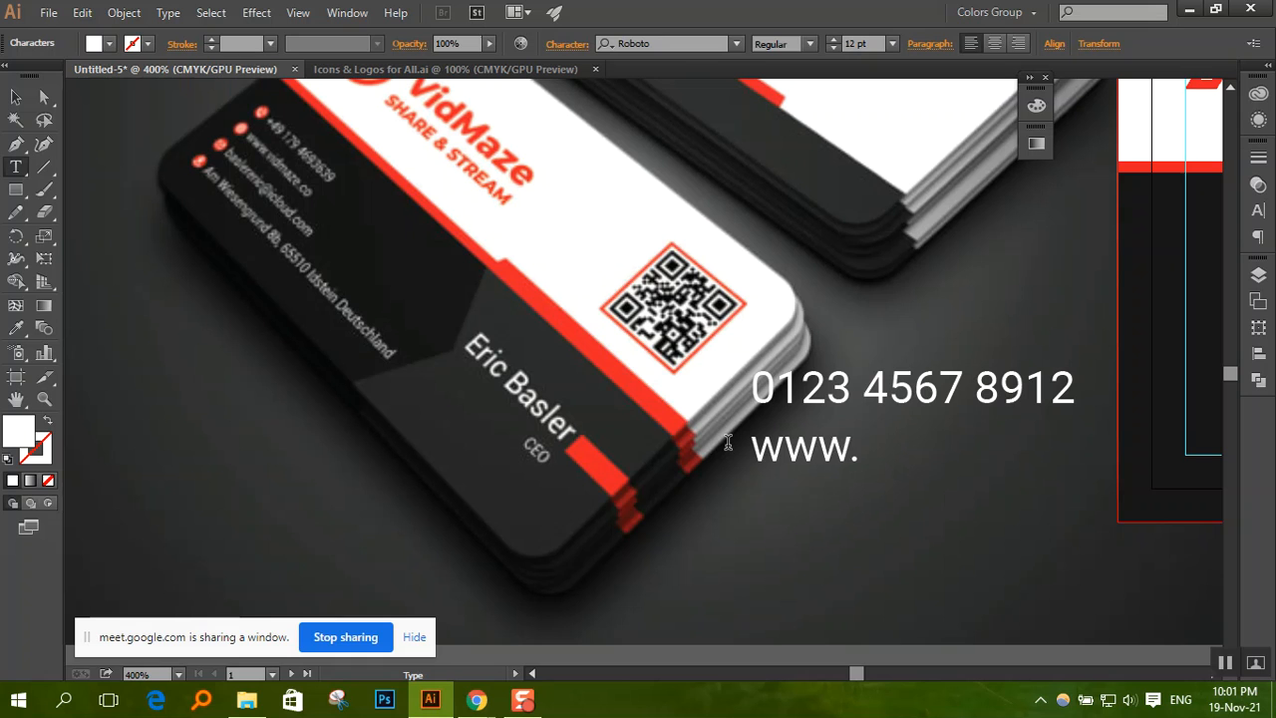
pyautogui.write('w.website.')
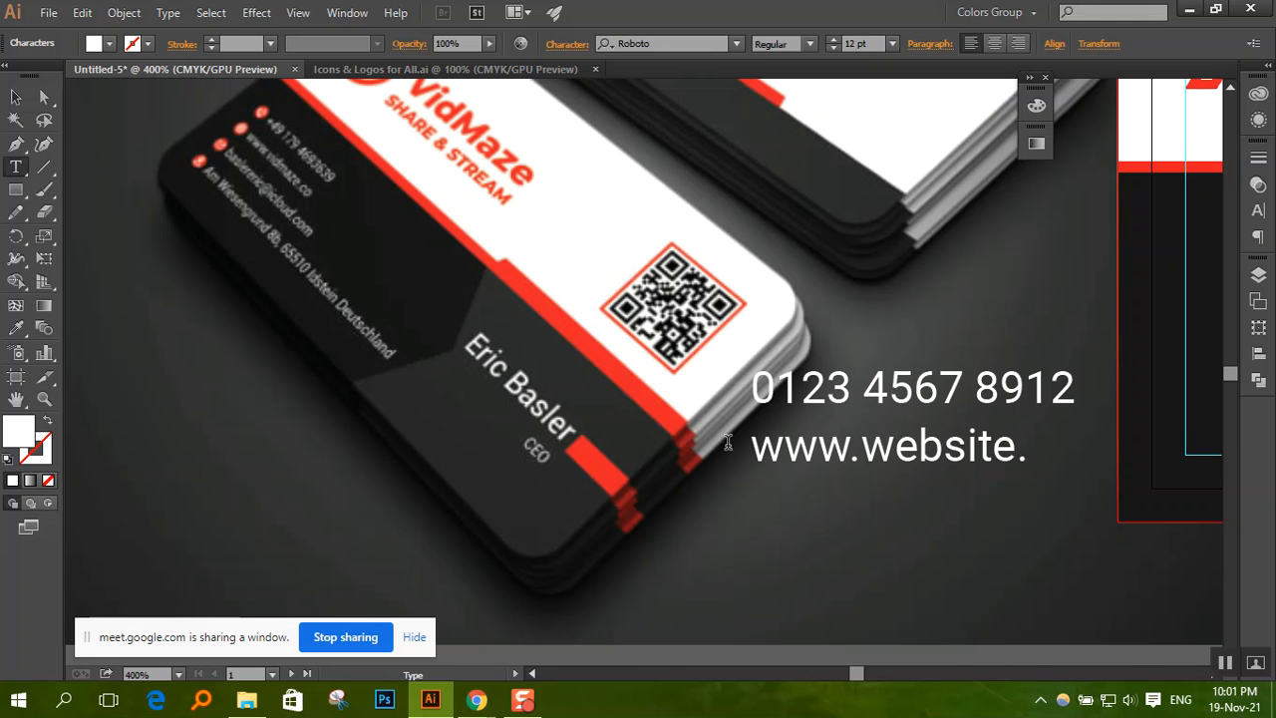
pyautogui.write('como')
pyautogui.press('BackSpace')
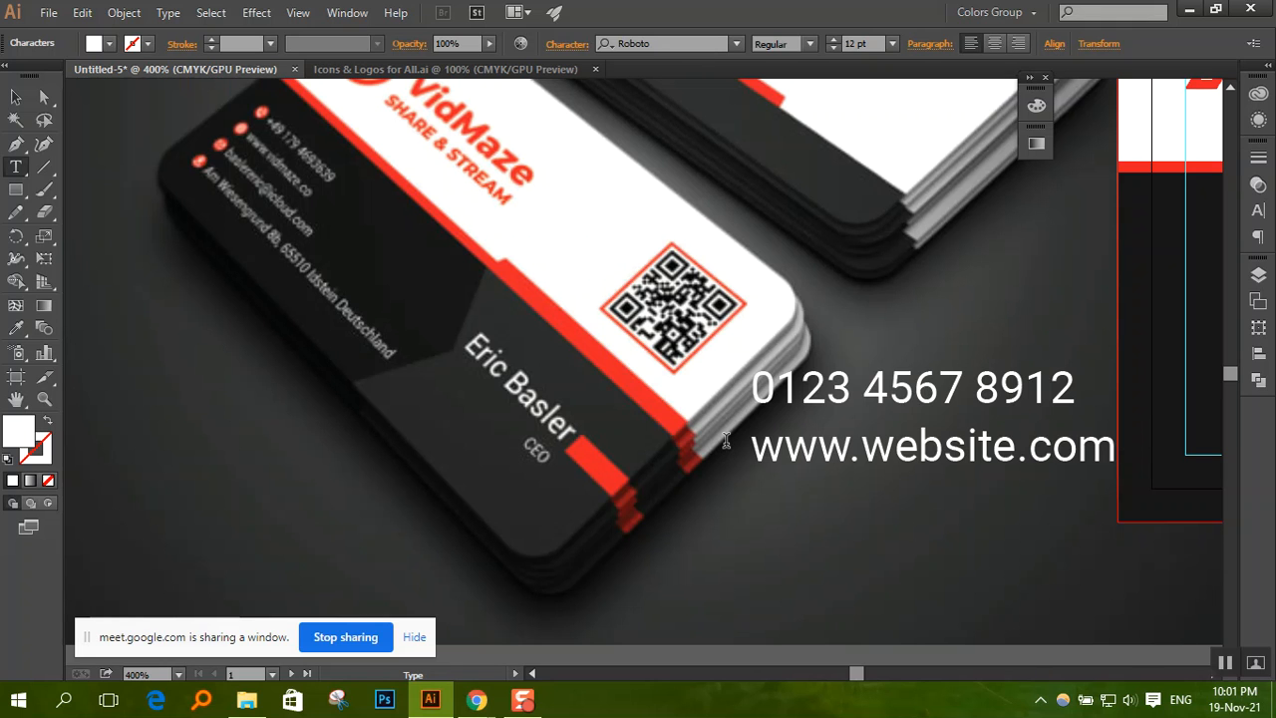
pyautogui.click(16, 96)
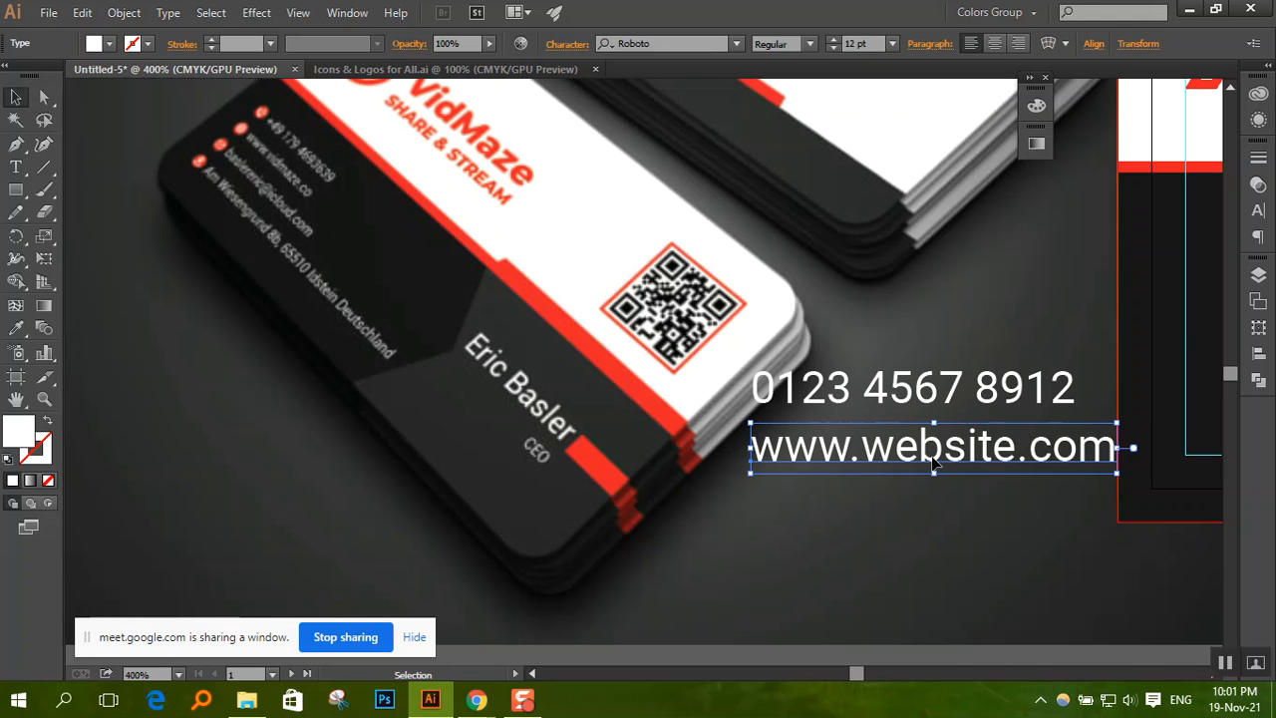
# - Duplicate the website line below itself and replace its text with a placeholder e-mail address
pyautogui.moveTo(934, 463); pyautogui.dragTo(934, 512)
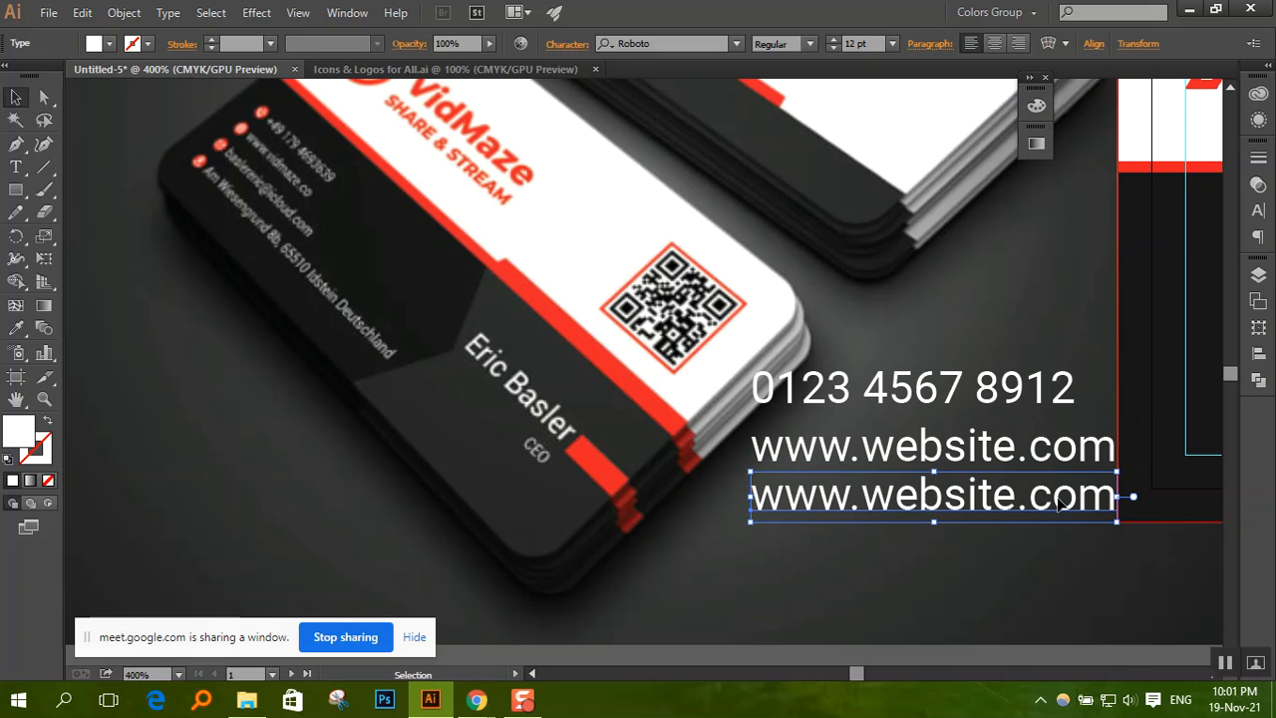
pyautogui.doubleClick(1057, 501)
pyautogui.hotkey('ctrl', 'a')
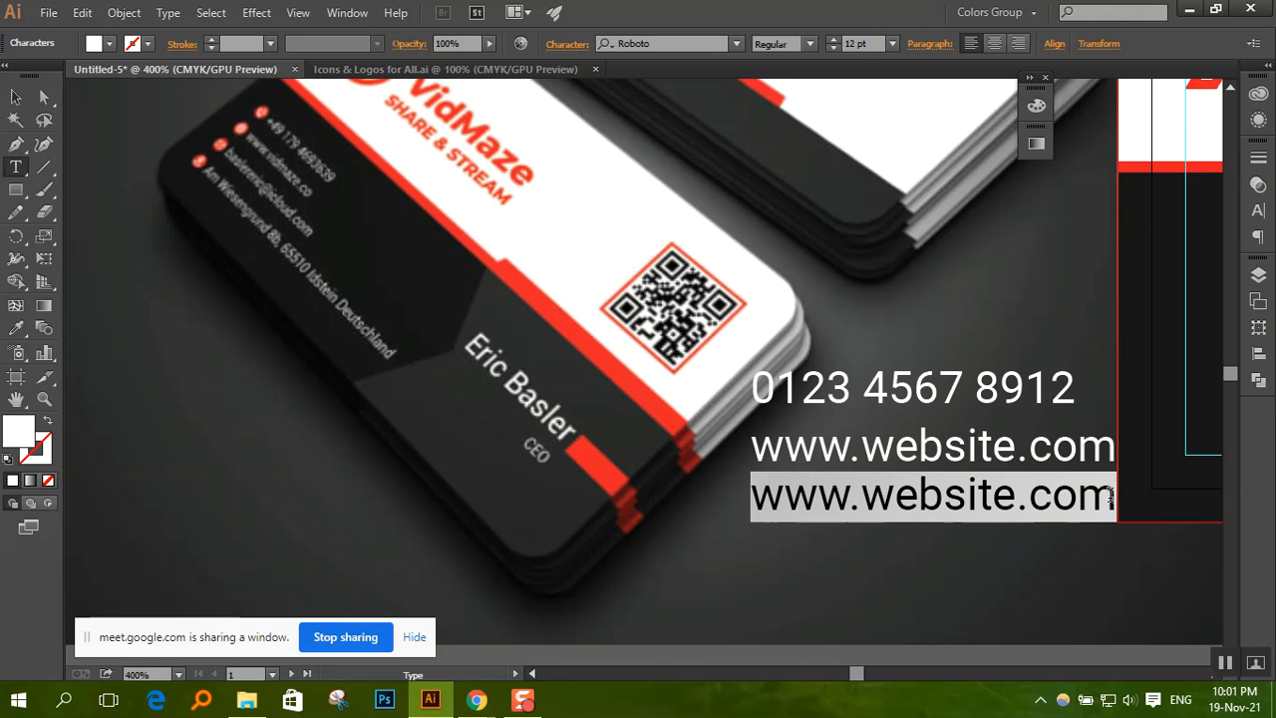
pyautogui.write('you')
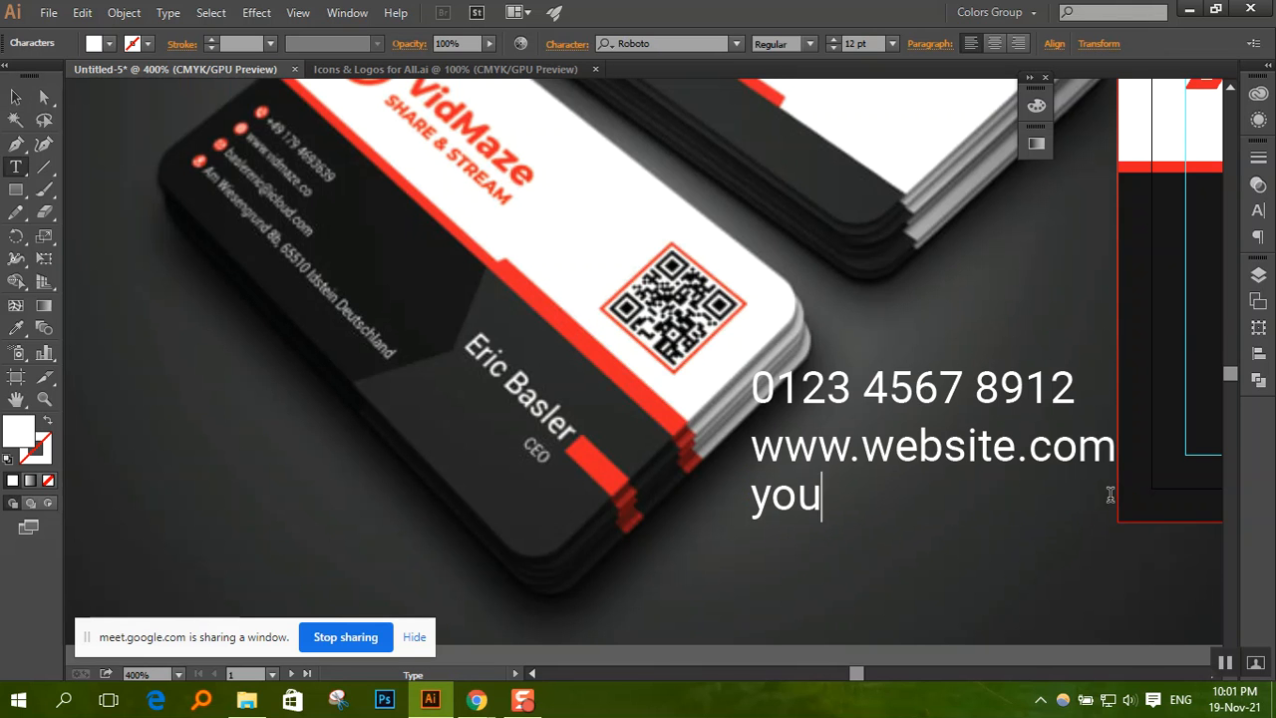
pyautogui.write('rmail')
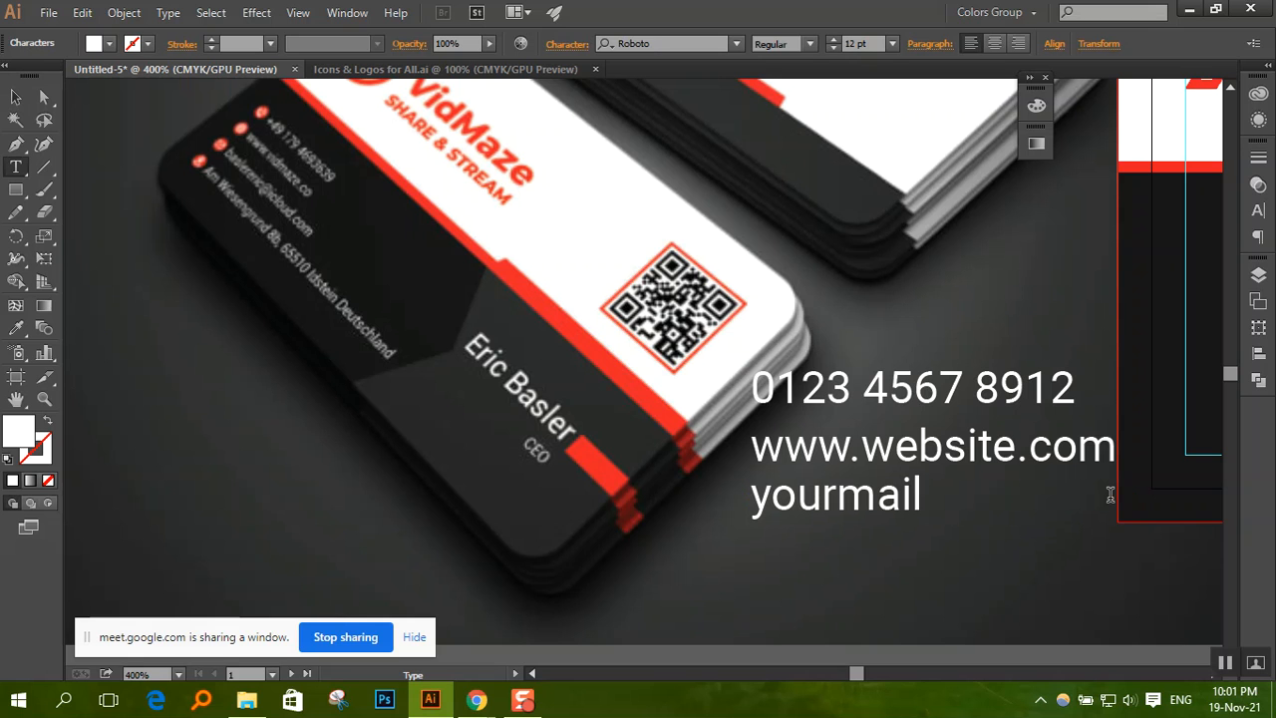
pyautogui.write('@email.como')
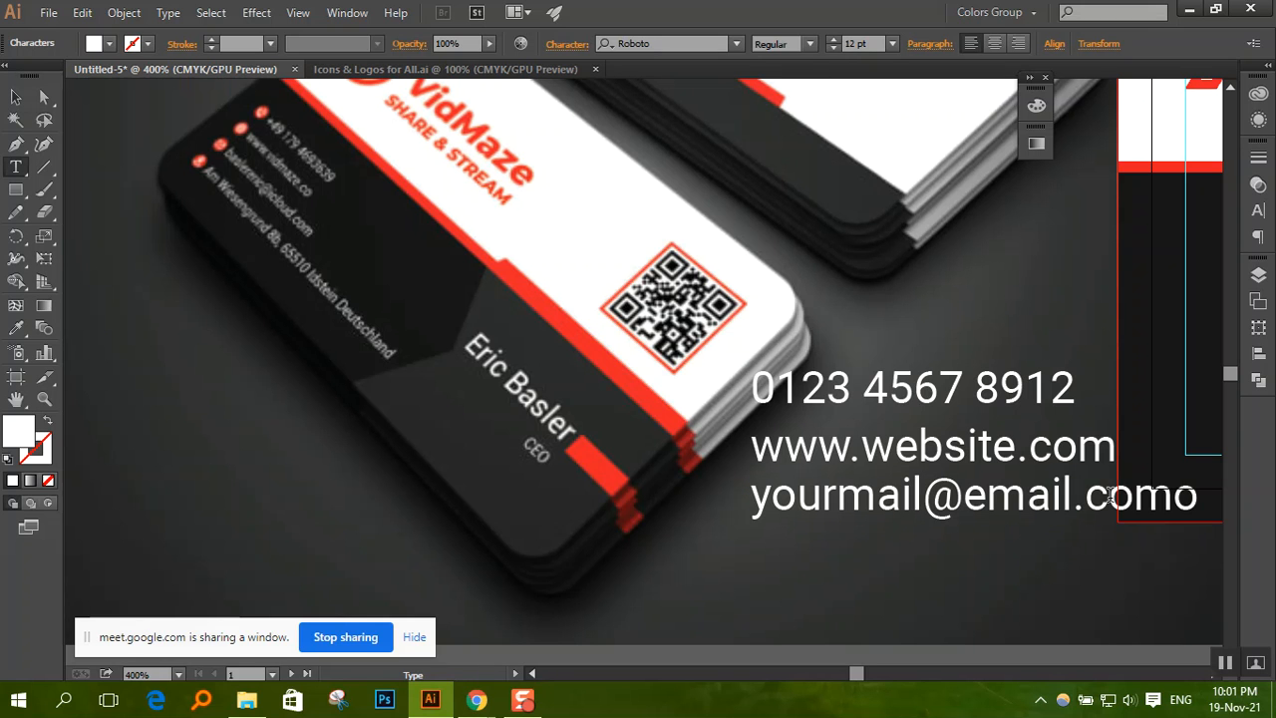
pyautogui.press('BackSpace')
pyautogui.click(15, 97)
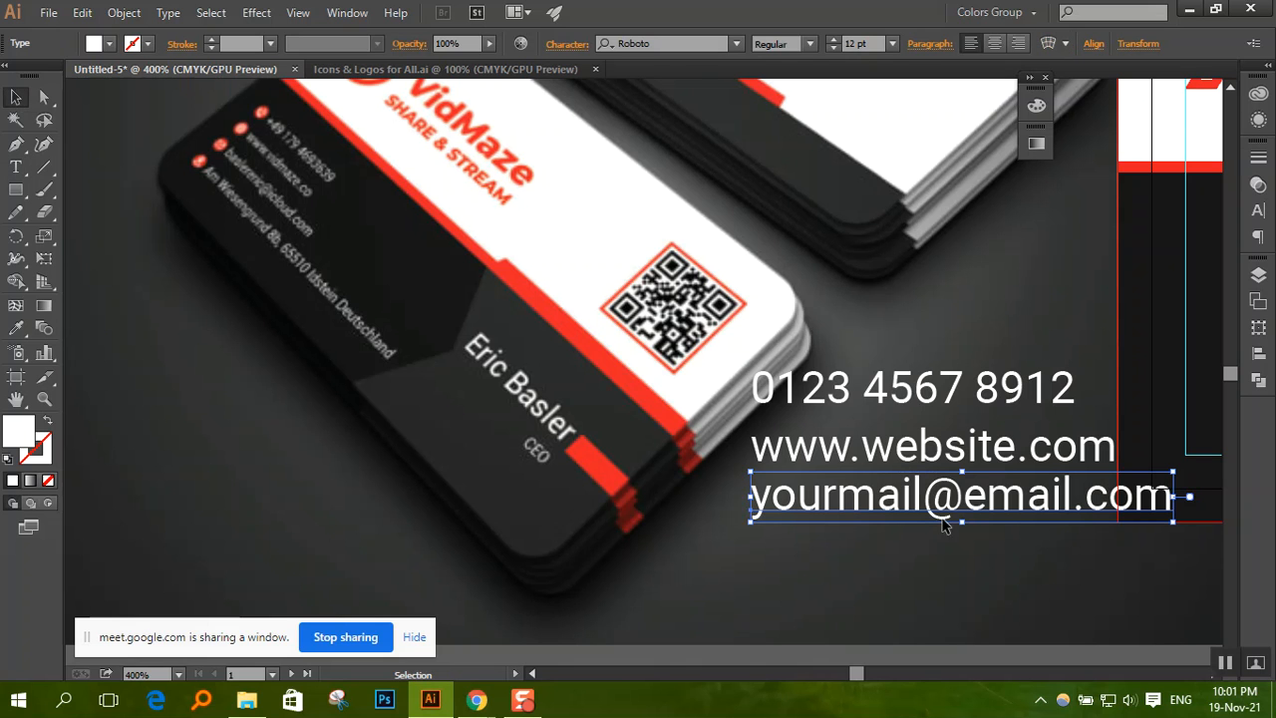
# - Duplicate the e-mail line below itself and replace its text with a placeholder street address and city
pyautogui.moveTo(852, 506); pyautogui.dragTo(855, 562)
pyautogui.press('t')
pyautogui.moveTo(1183, 546); pyautogui.dragTo(696, 549)
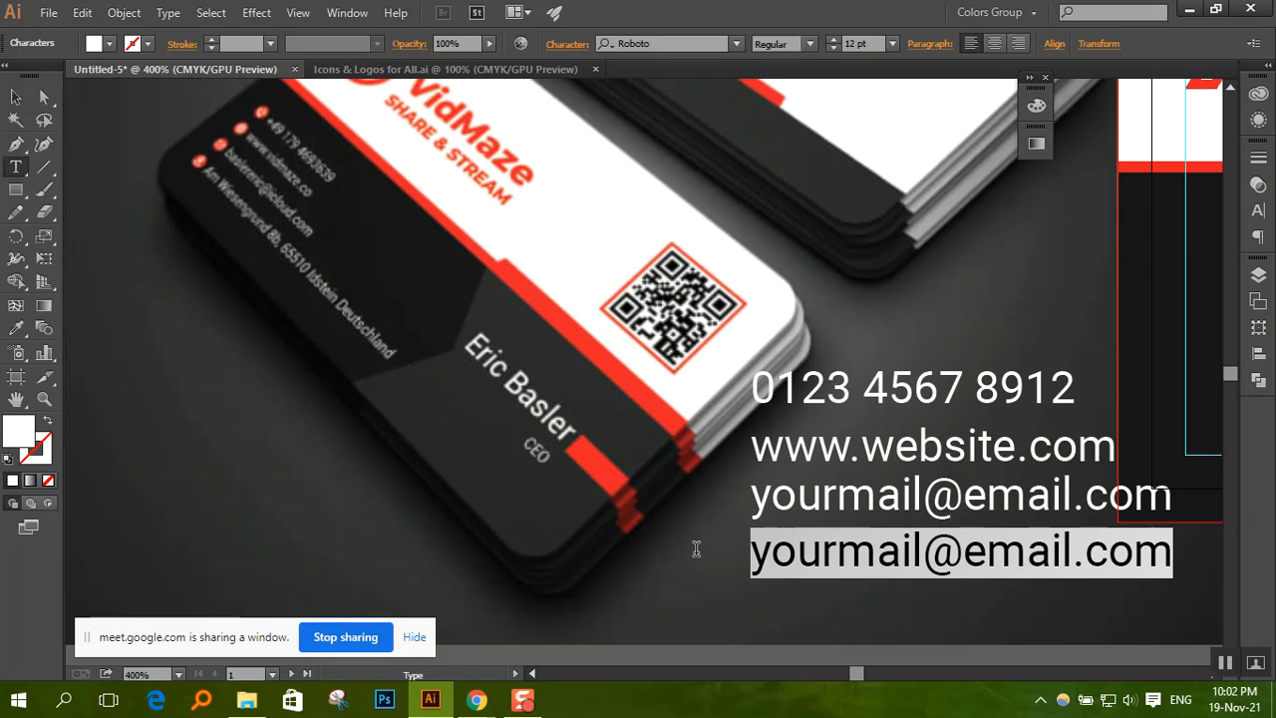
pyautogui.write('A')
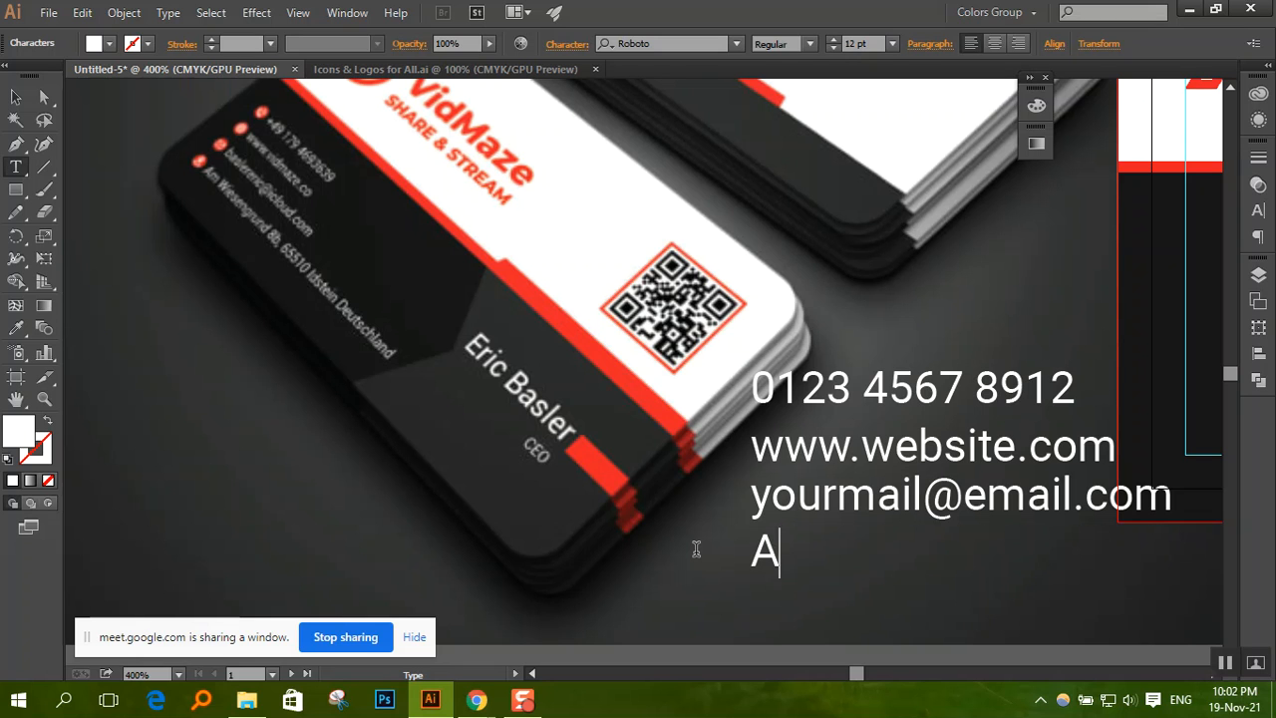
pyautogui.write('BC Road')
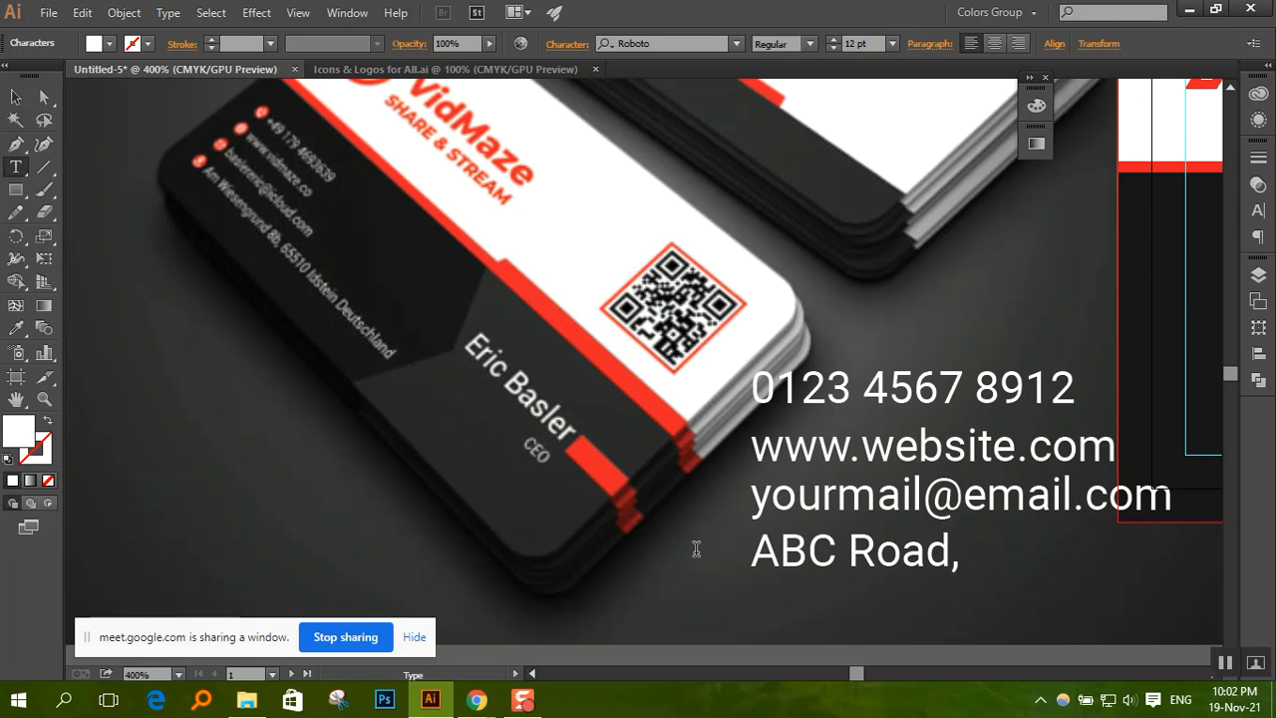
pyautogui.write(', 123')
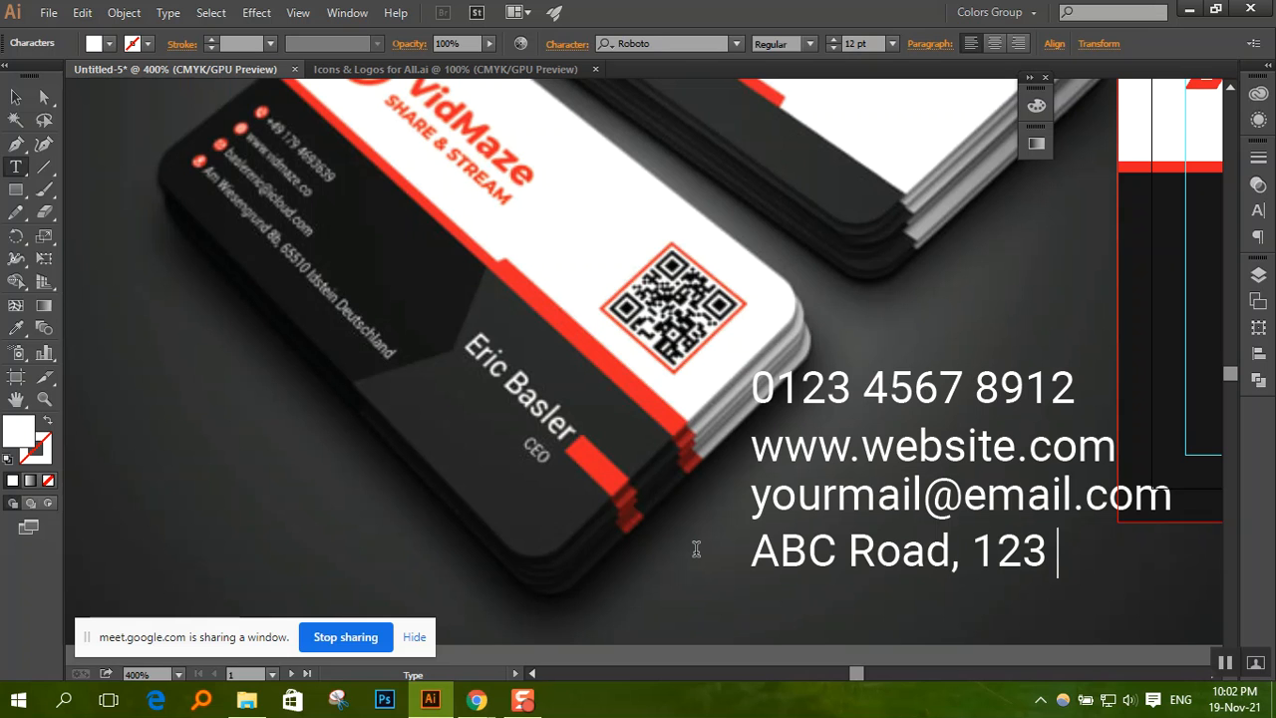
pyautogui.write(' Avenue, City Name')
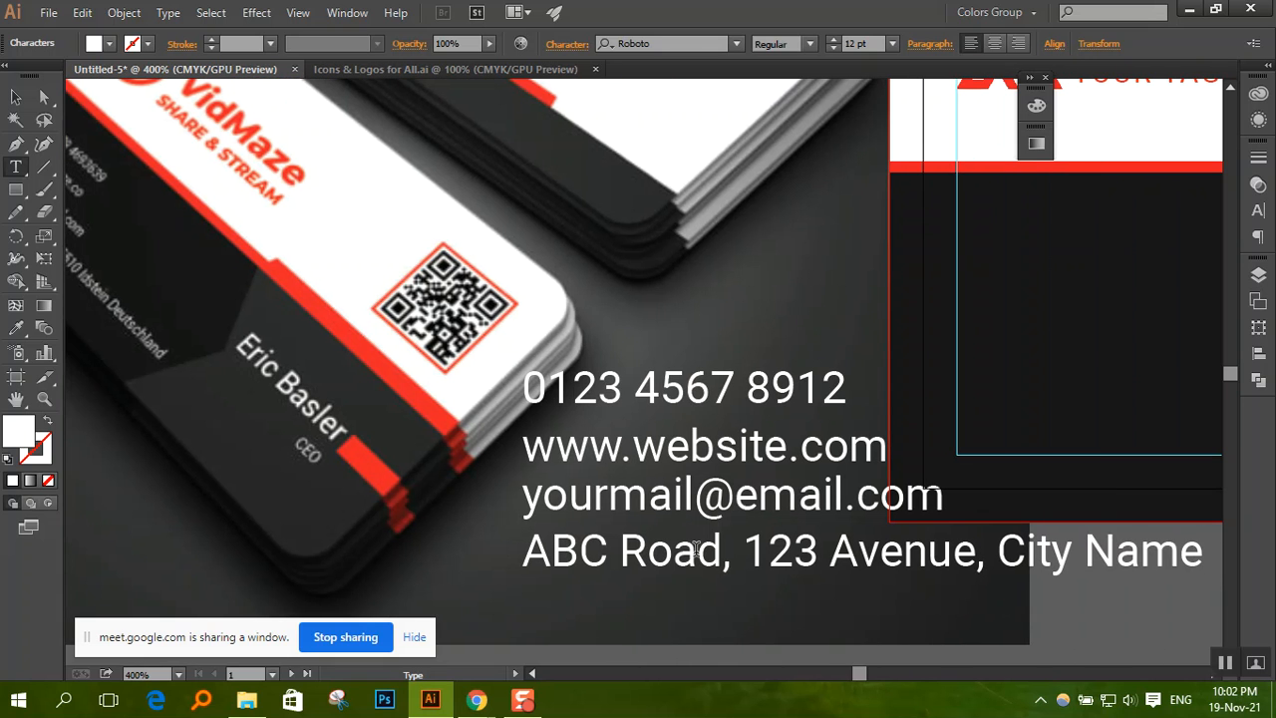
pyautogui.write(' Here')
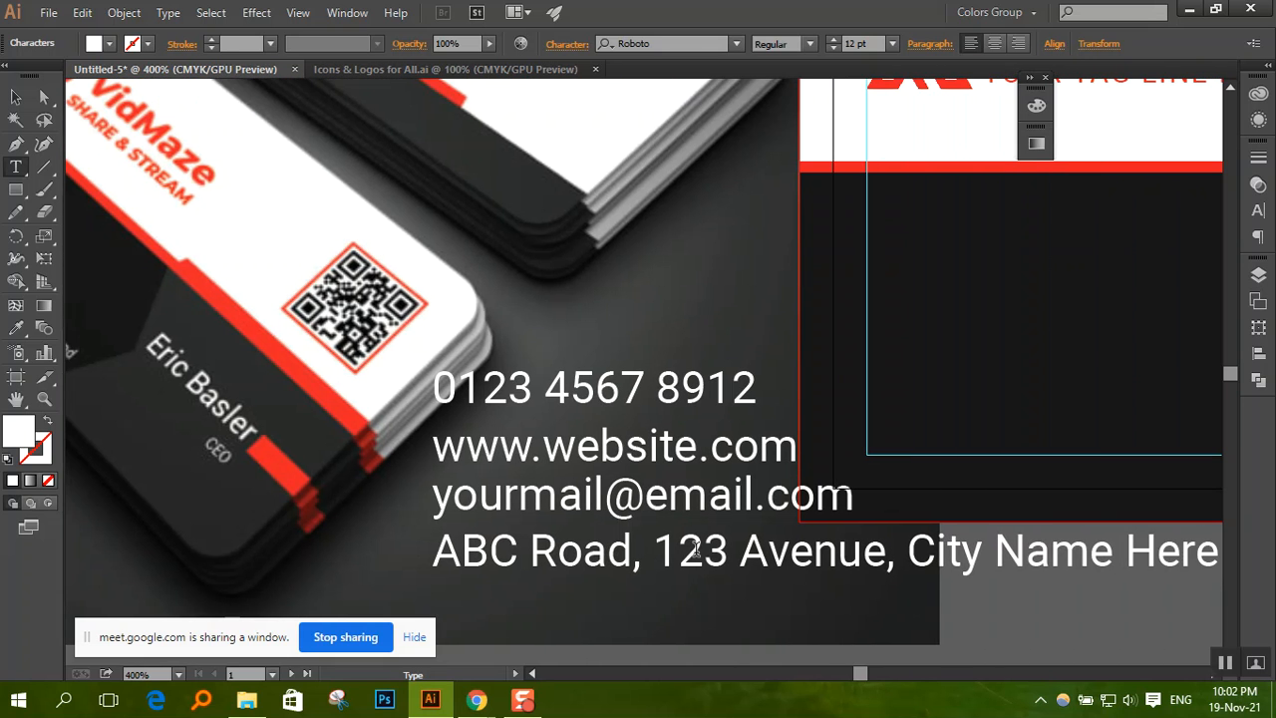
pyautogui.click(16, 95)
# - Select all four contact text lines and set their font size to 7 pt
pyautogui.hotkey('ctrl', '-')
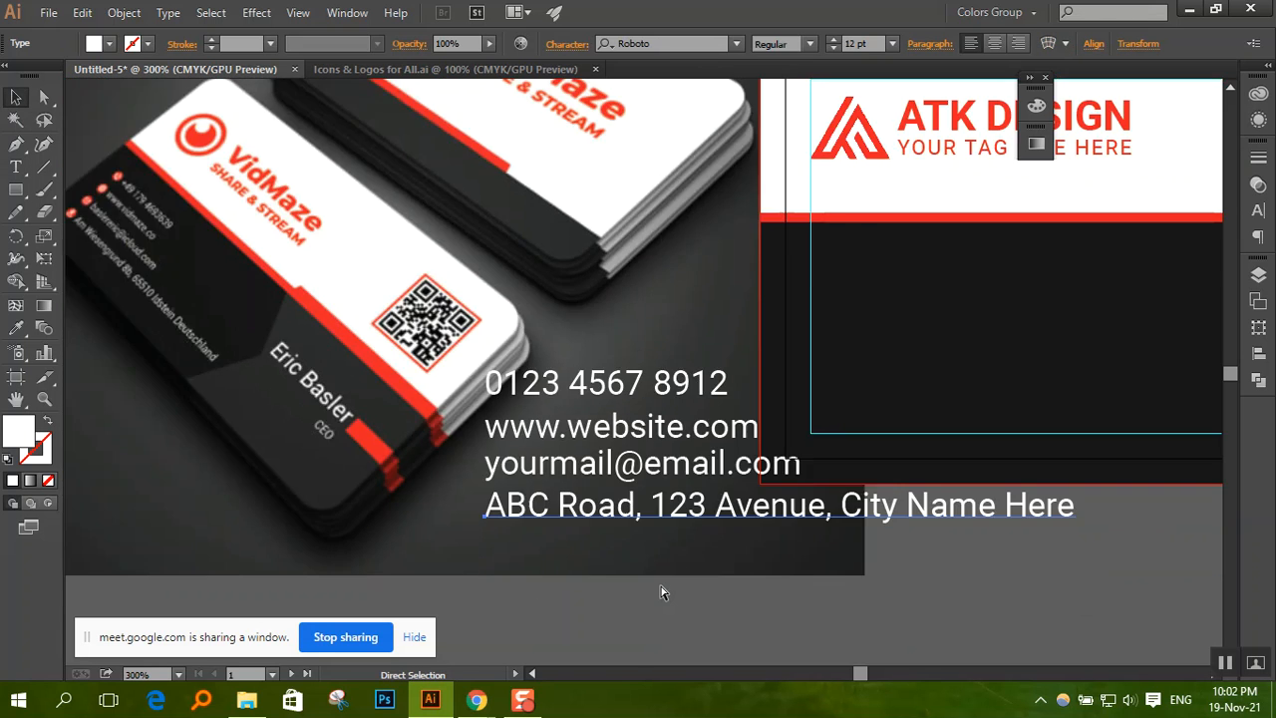
pyautogui.hotkey('ctrl', '-')
pyautogui.hotkey('ctrl', '-')
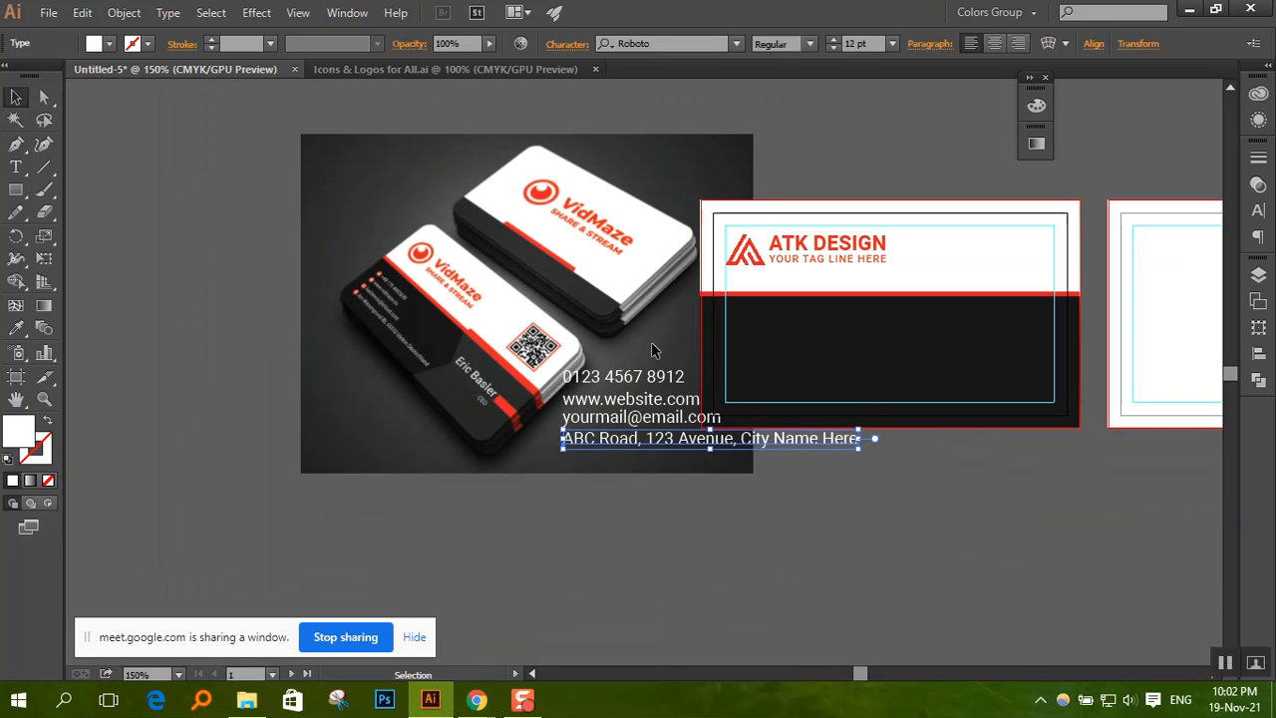
pyautogui.click(663, 449)
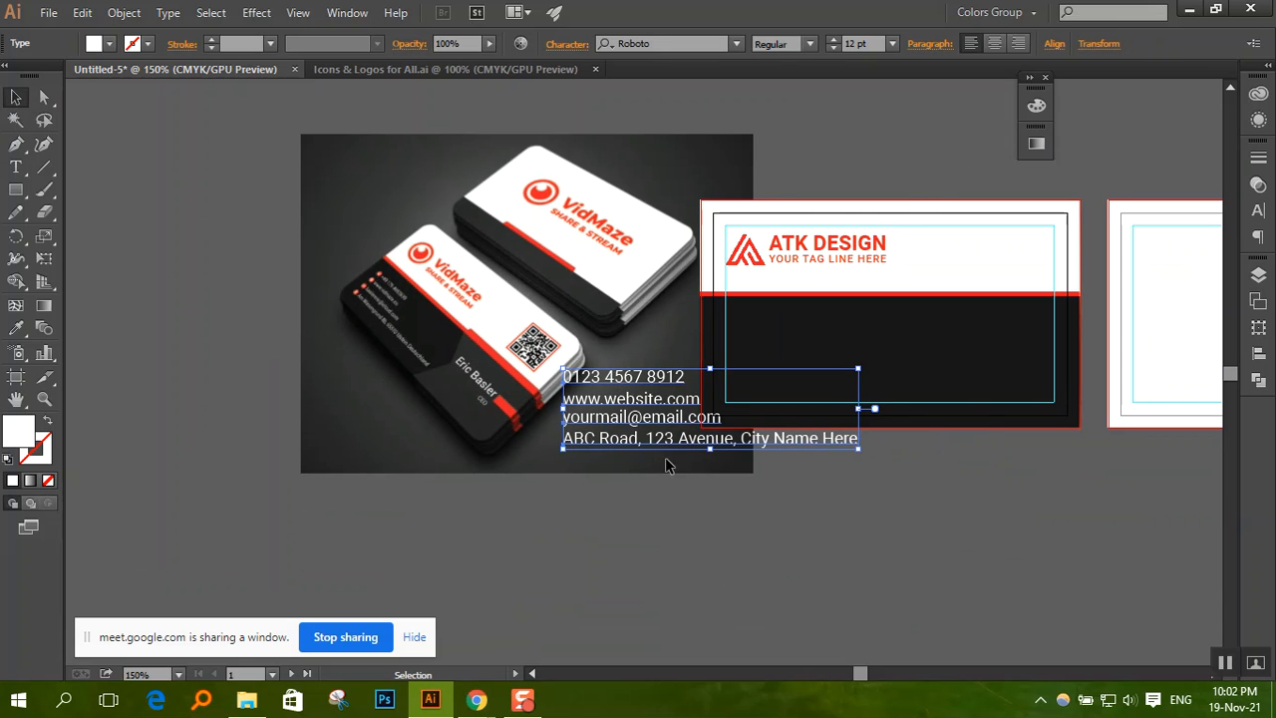
pyautogui.scroll(1, 665, 457)
pyautogui.click(698, 553)
pyautogui.moveTo(677, 563); pyautogui.dragTo(607, 669)
pyautogui.click(546, 551)
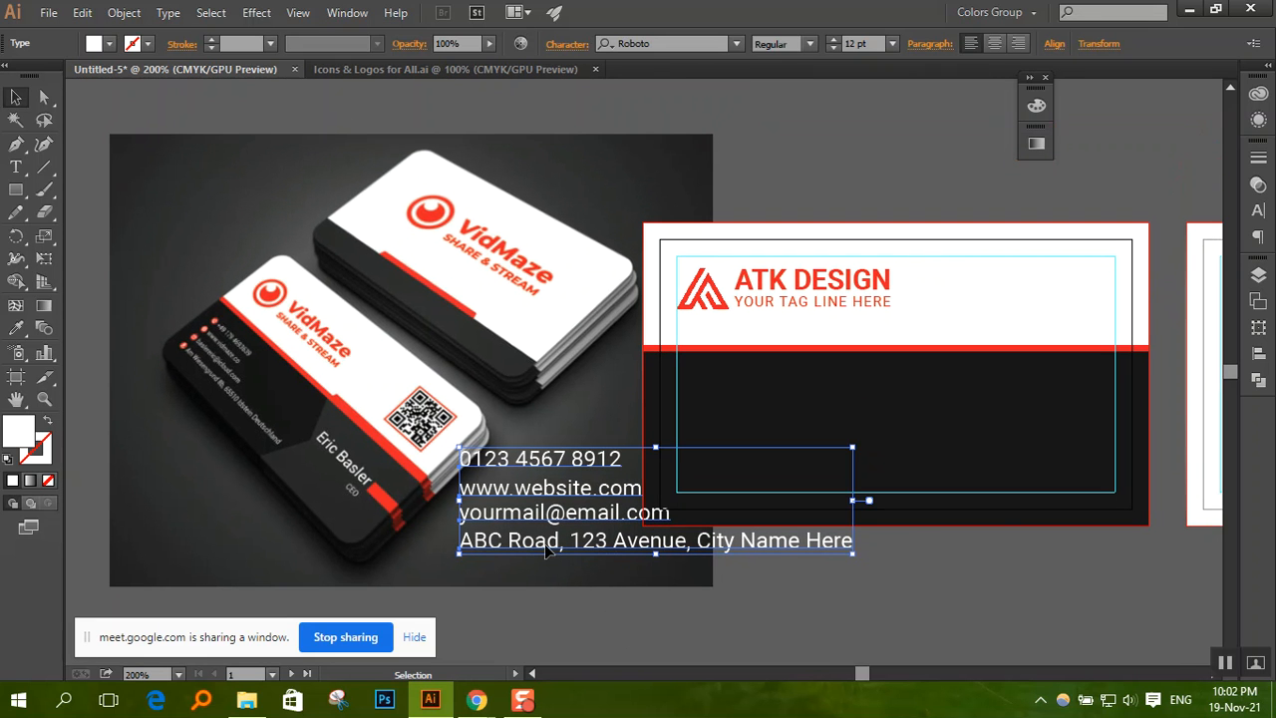
pyautogui.press('space')
pyautogui.moveTo(525, 374); pyautogui.dragTo(543, 314)
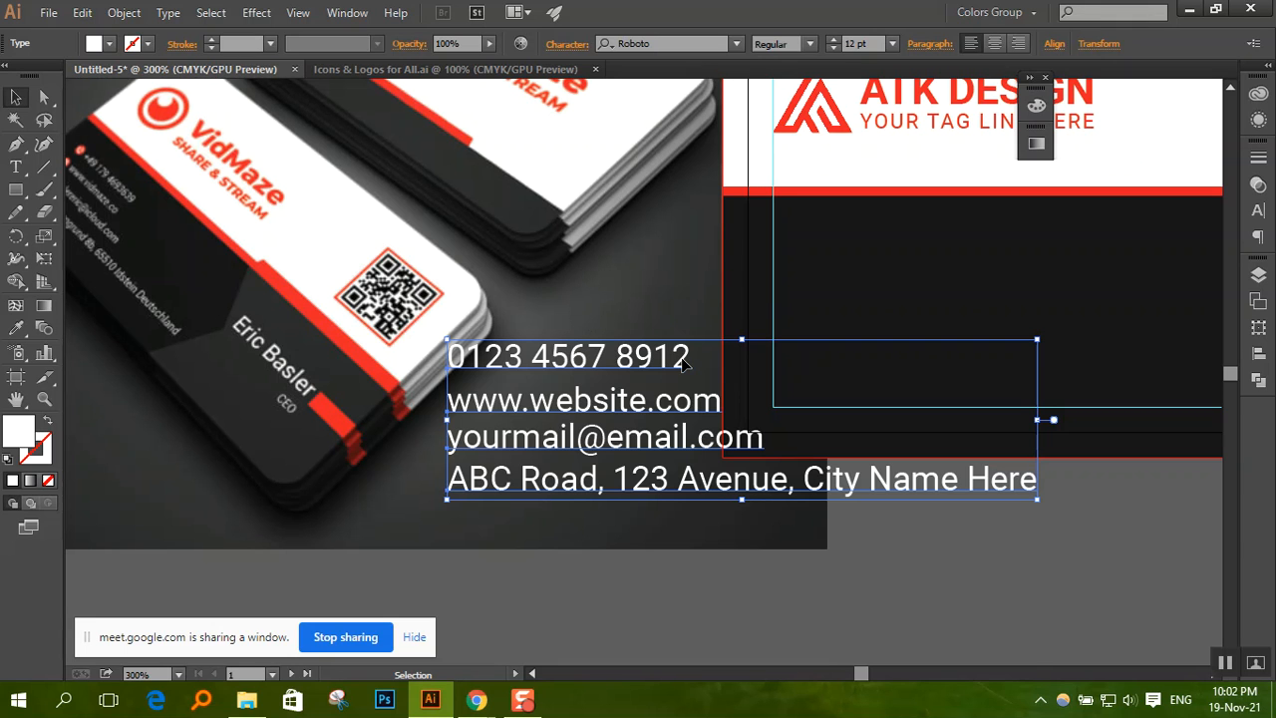
pyautogui.click(892, 42)
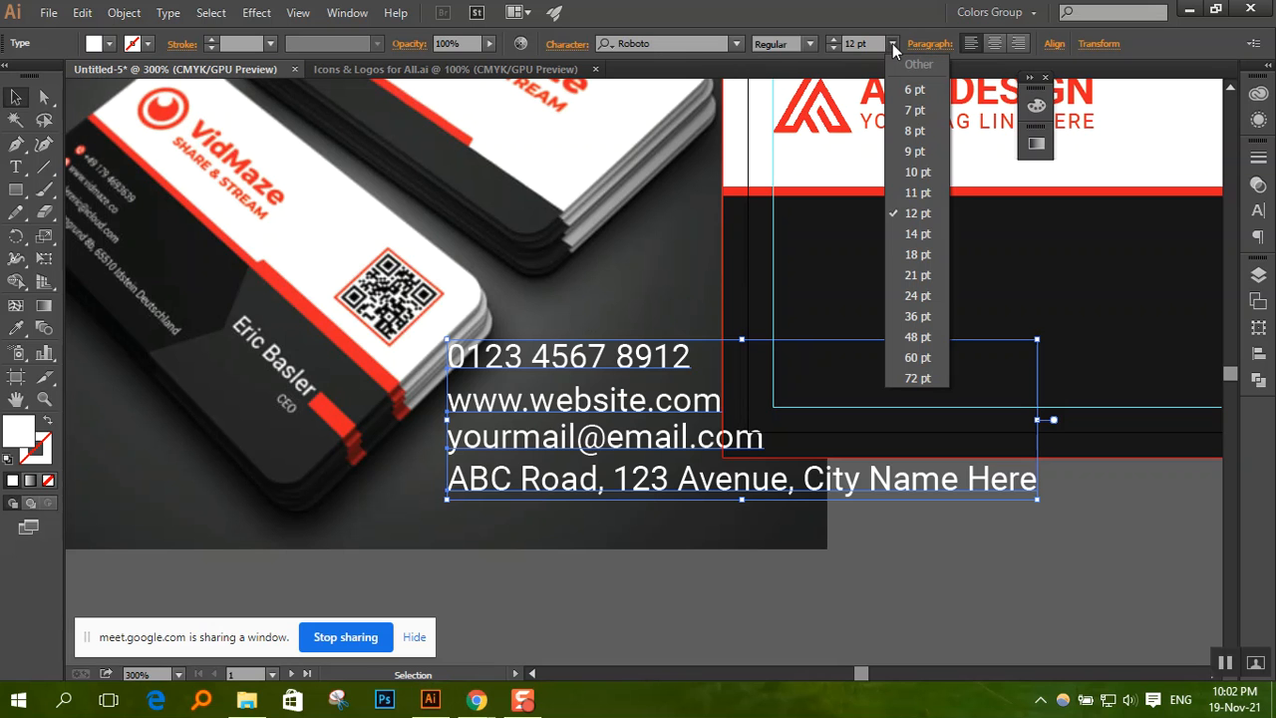
pyautogui.click(916, 118)
pyautogui.click(595, 337)
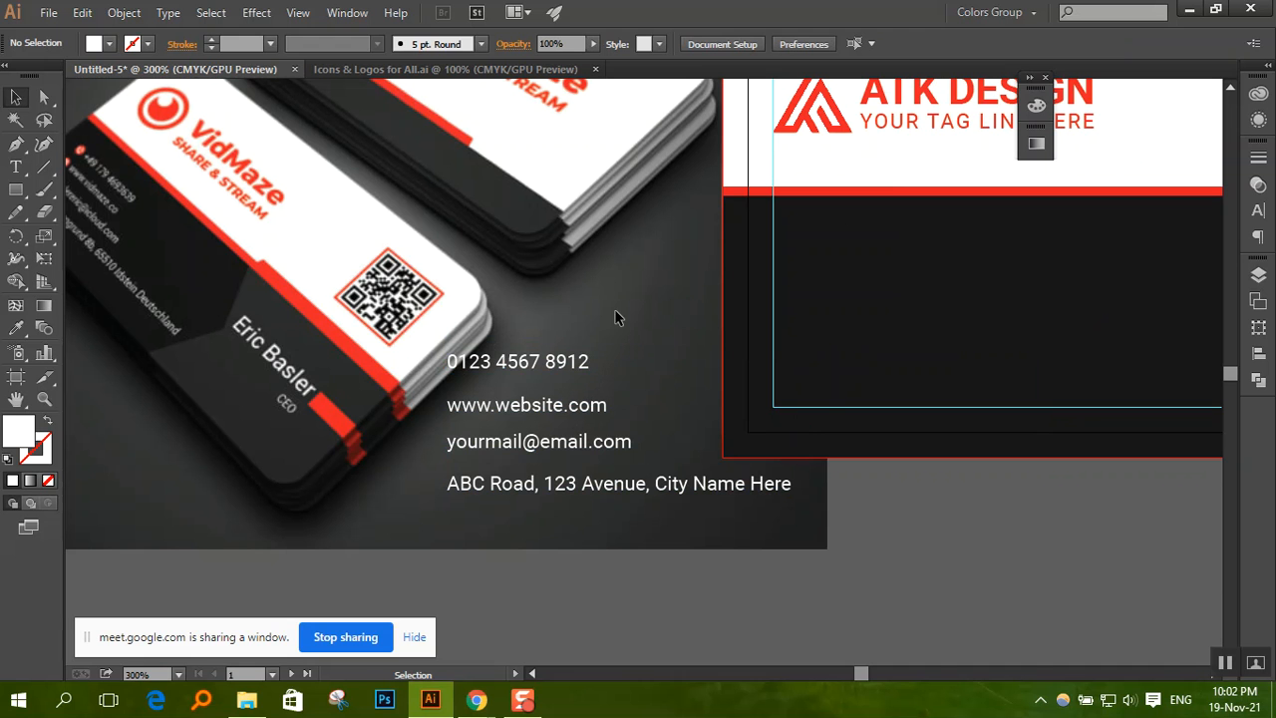
# - Select the contact text lines and shift them slightly down and left
pyautogui.moveTo(607, 305); pyautogui.dragTo(522, 511)
pyautogui.click(639, 302)
pyautogui.moveTo(611, 293); pyautogui.dragTo(596, 314)
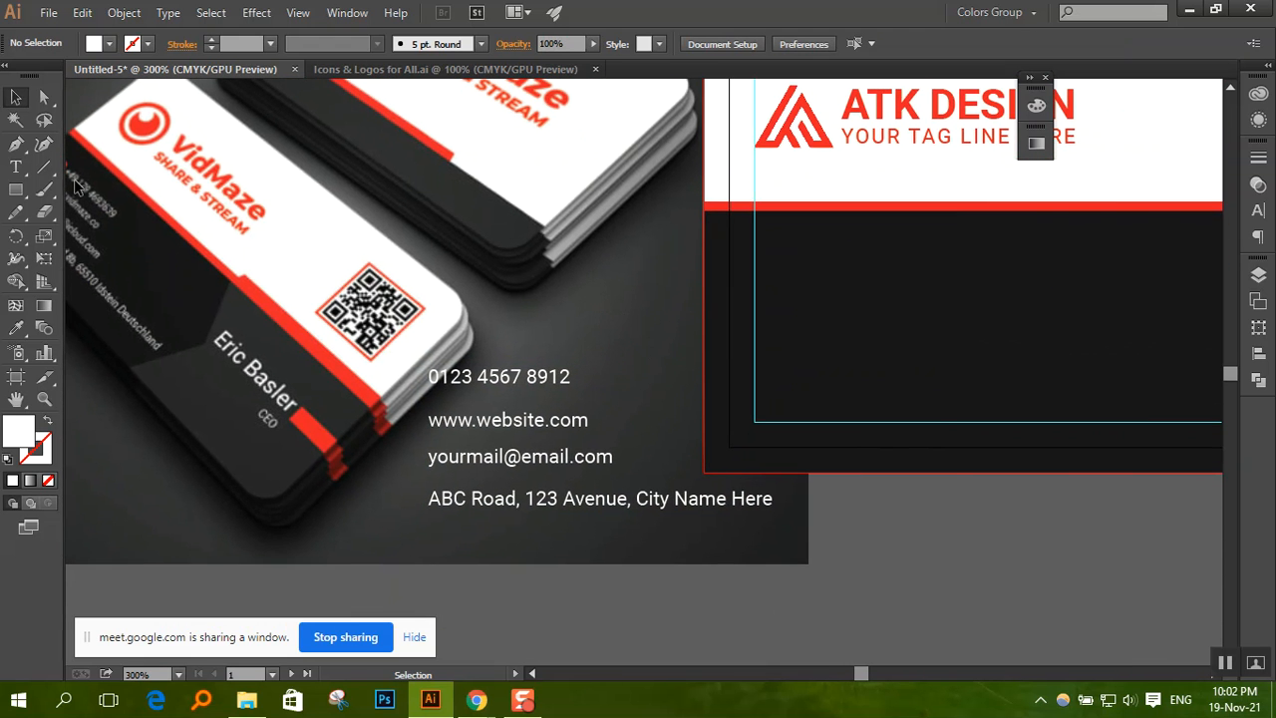
# - Add a point-type placeholder person's name above the contact lines, with White fill at 11 pt
pyautogui.click(15, 169)
pyautogui.click(435, 255)
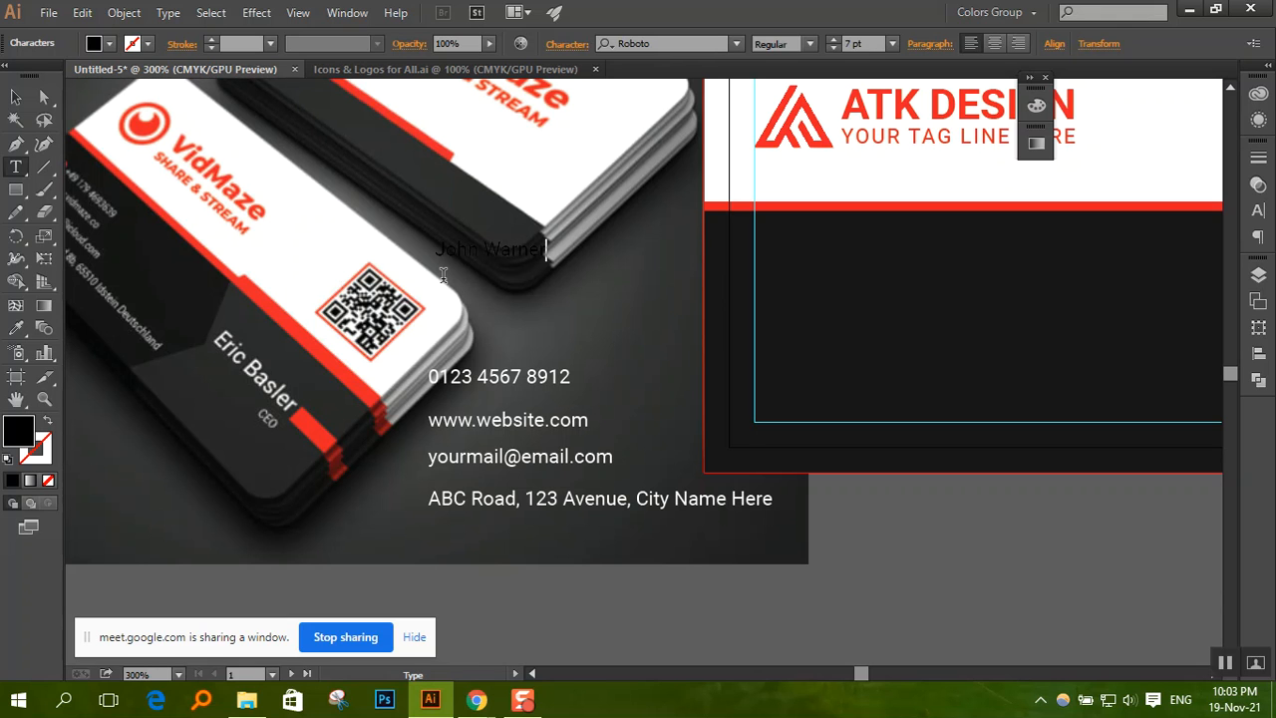
pyautogui.click(16, 97)
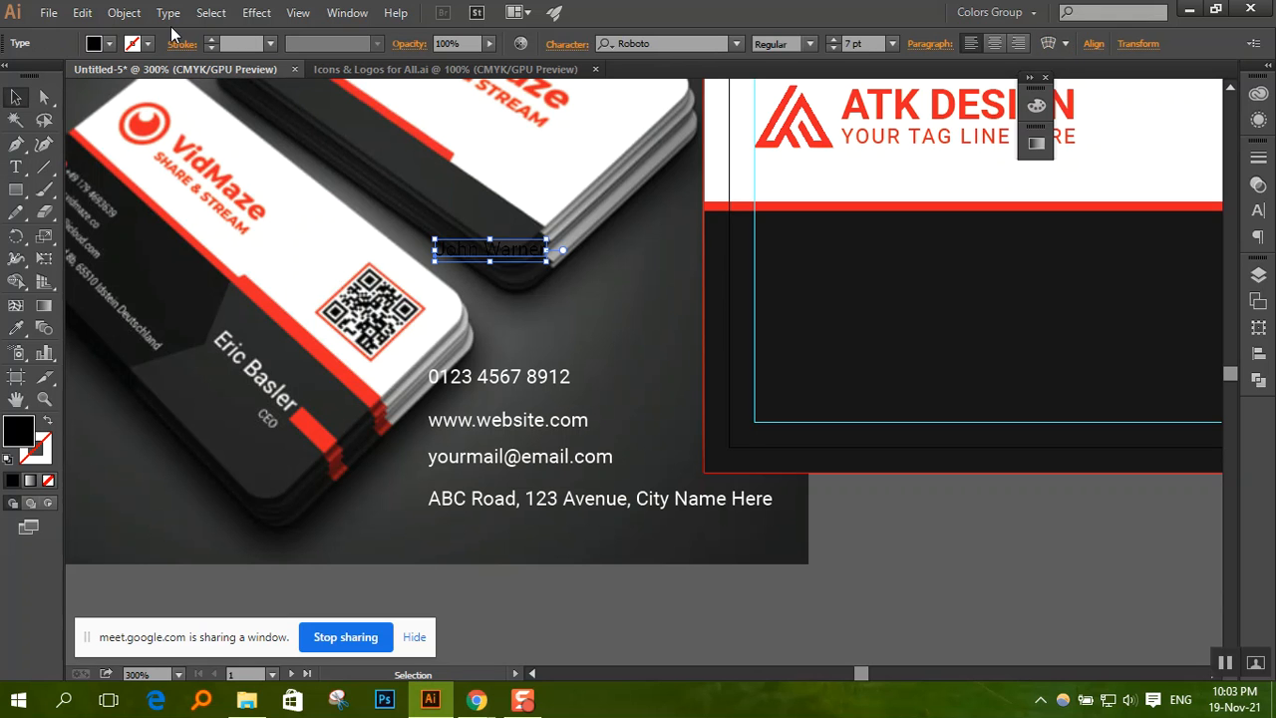
pyautogui.click(108, 44)
pyautogui.click(36, 76)
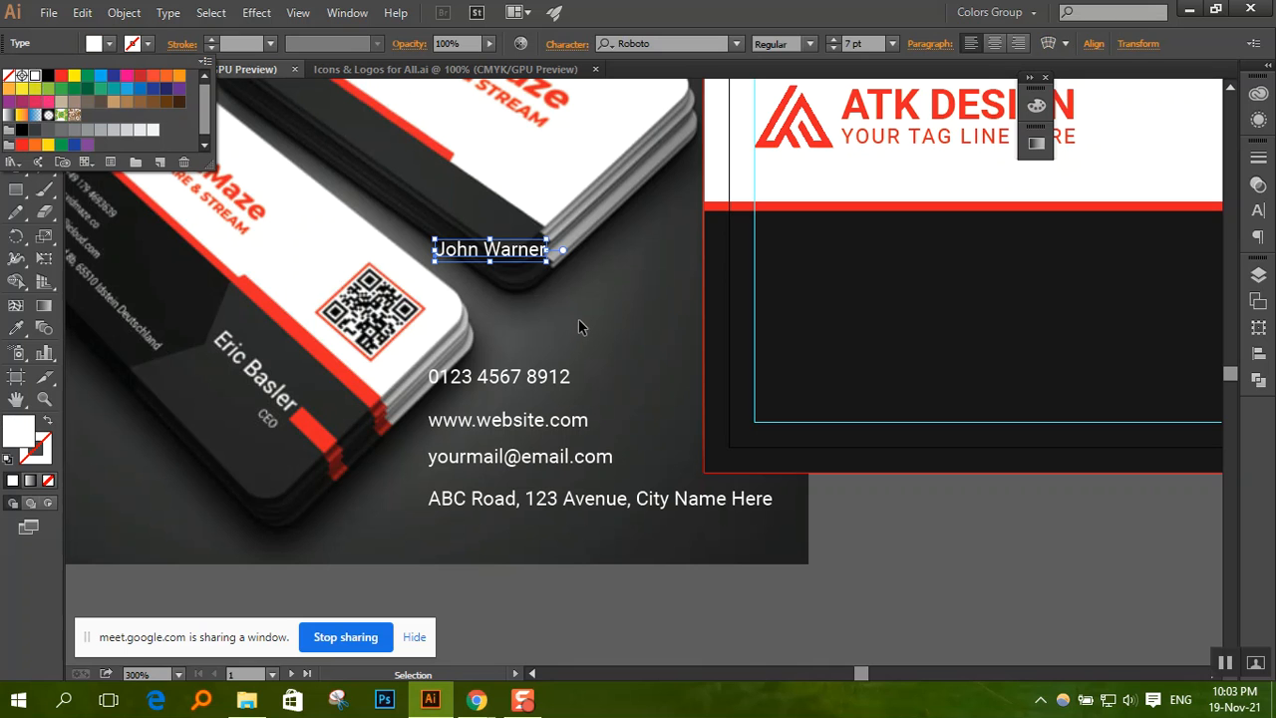
pyautogui.click(891, 44)
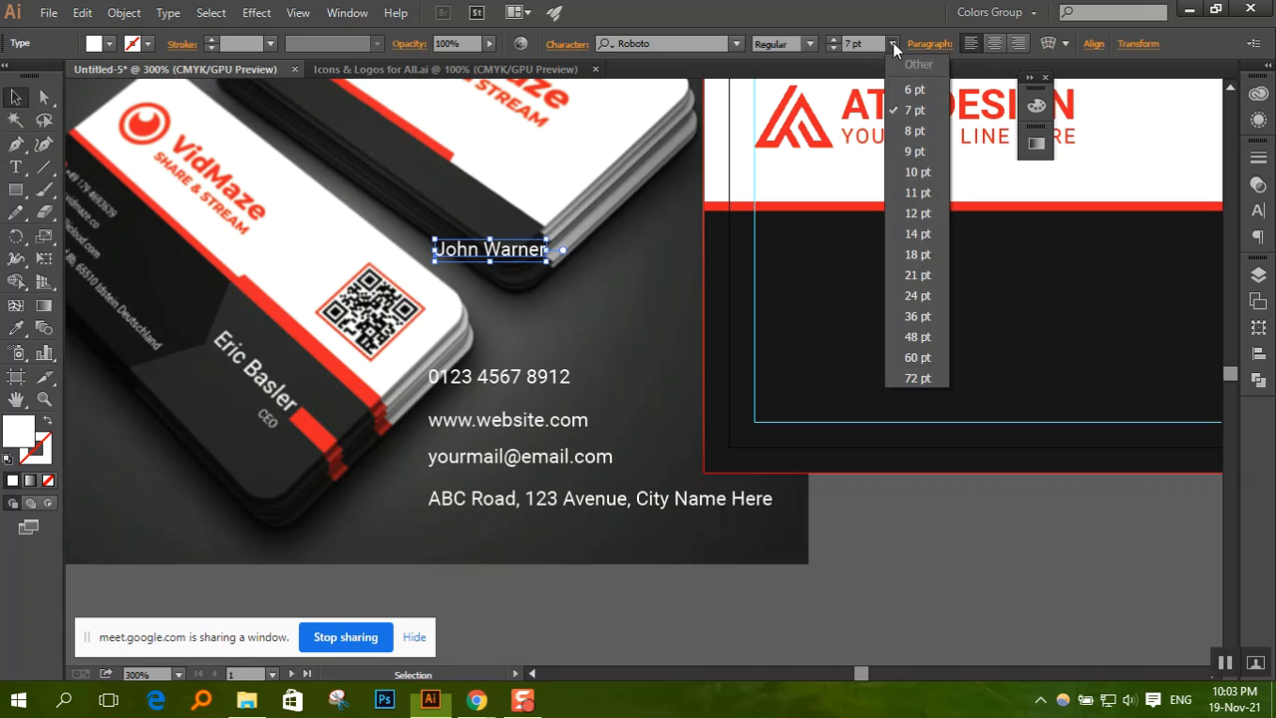
pyautogui.click(915, 200)
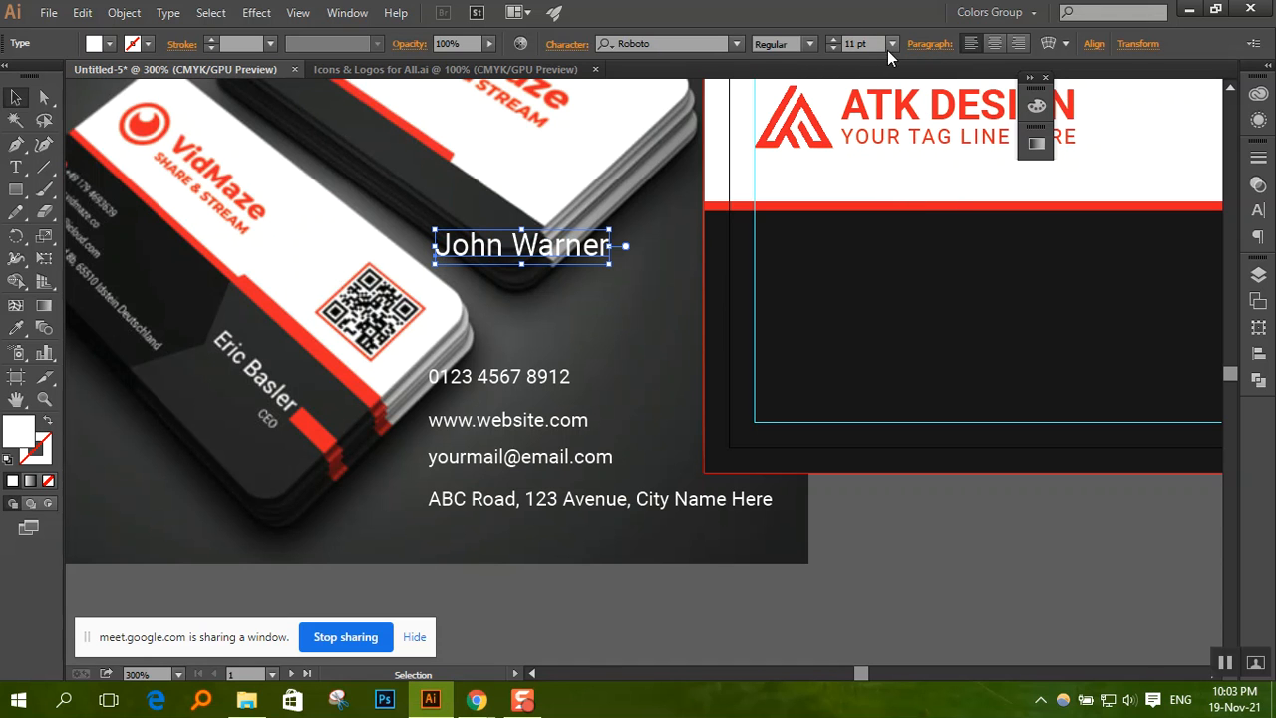
# - Adjust the name text's font size and move it to the right of the contact lines
pyautogui.click(889, 46)
pyautogui.click(916, 171)
pyautogui.moveTo(538, 257); pyautogui.dragTo(1153, 544)
pyautogui.moveTo(531, 332); pyautogui.dragTo(609, 523)
pyautogui.moveTo(579, 463); pyautogui.dragTo(910, 505)
pyautogui.moveTo(634, 425); pyautogui.dragTo(205, 259)
pyautogui.click(754, 373)
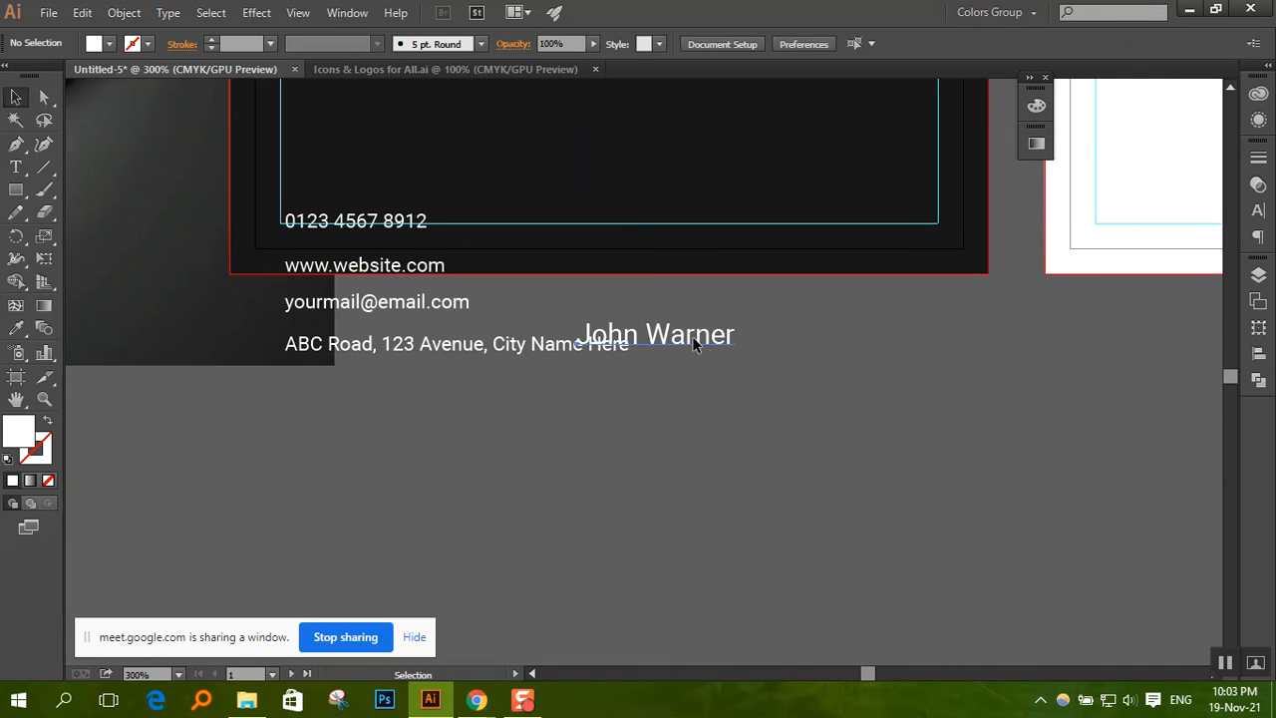
pyautogui.moveTo(693, 339); pyautogui.dragTo(955, 361)
# - Select the four contact lines and move them down and right, below the card, beneath the name
pyautogui.click(374, 230)
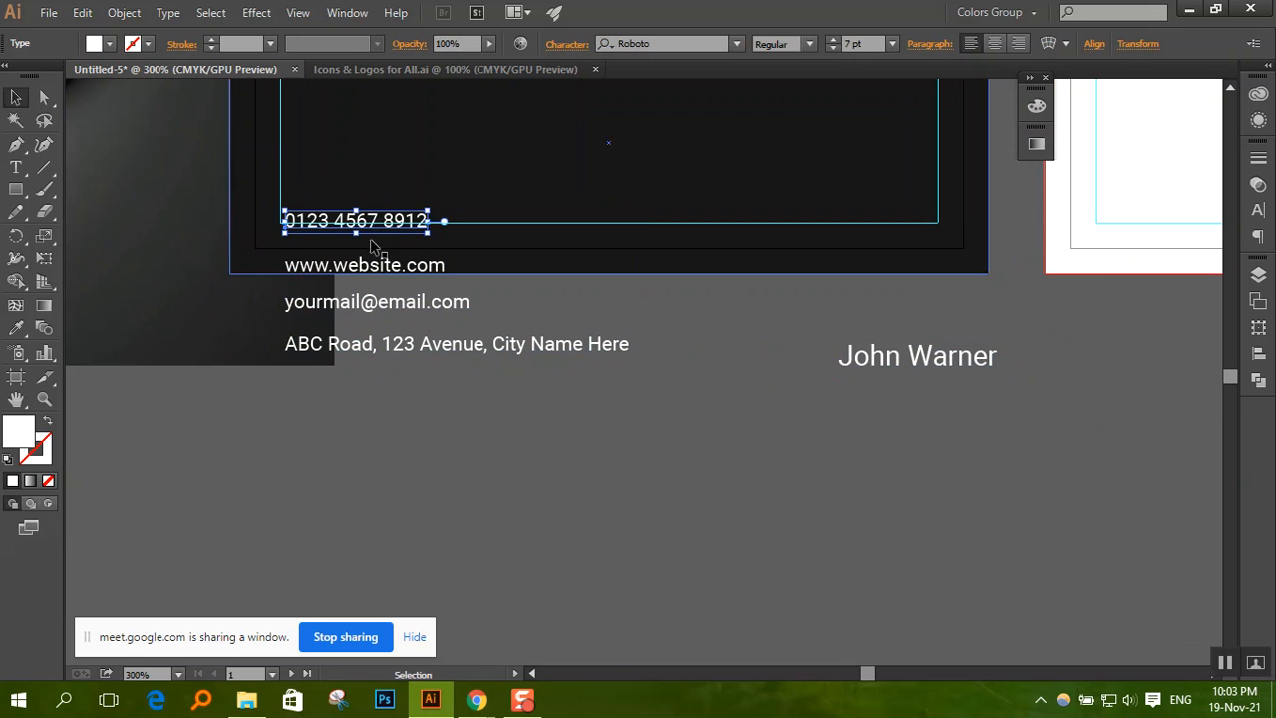
pyautogui.click(354, 268)
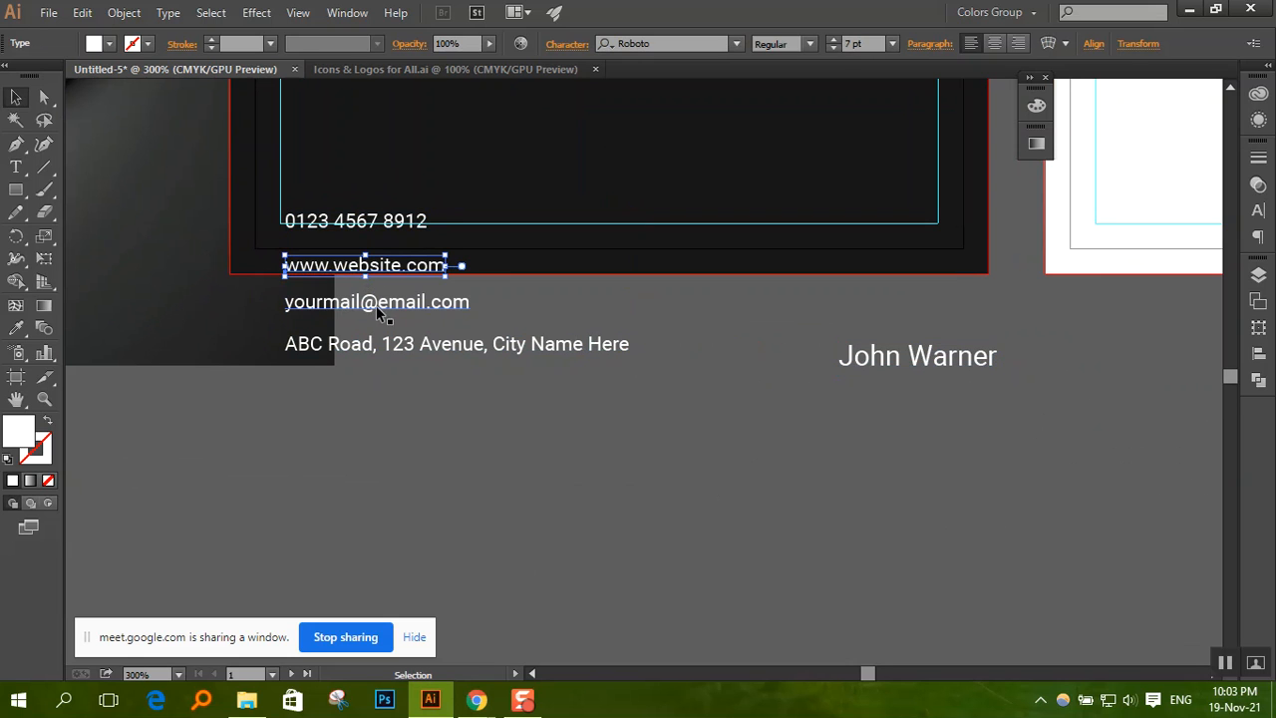
pyautogui.click(377, 228)
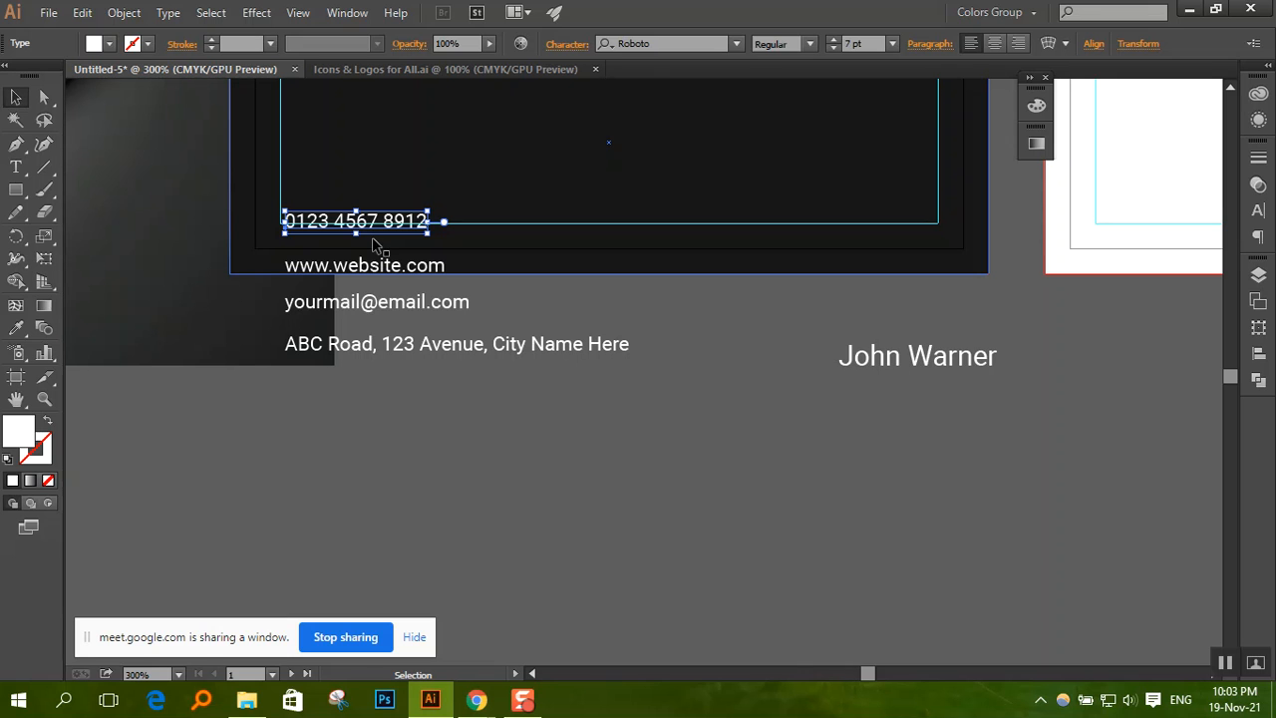
pyautogui.keyDown('shift'); pyautogui.click(369, 278); pyautogui.keyUp('shift')
pyautogui.keyDown('shift'); pyautogui.click(389, 305); pyautogui.keyUp('shift')
pyautogui.keyDown('shift'); pyautogui.click(404, 344); pyautogui.keyUp('shift')
pyautogui.moveTo(404, 308); pyautogui.dragTo(548, 461)
pyautogui.click(862, 469)
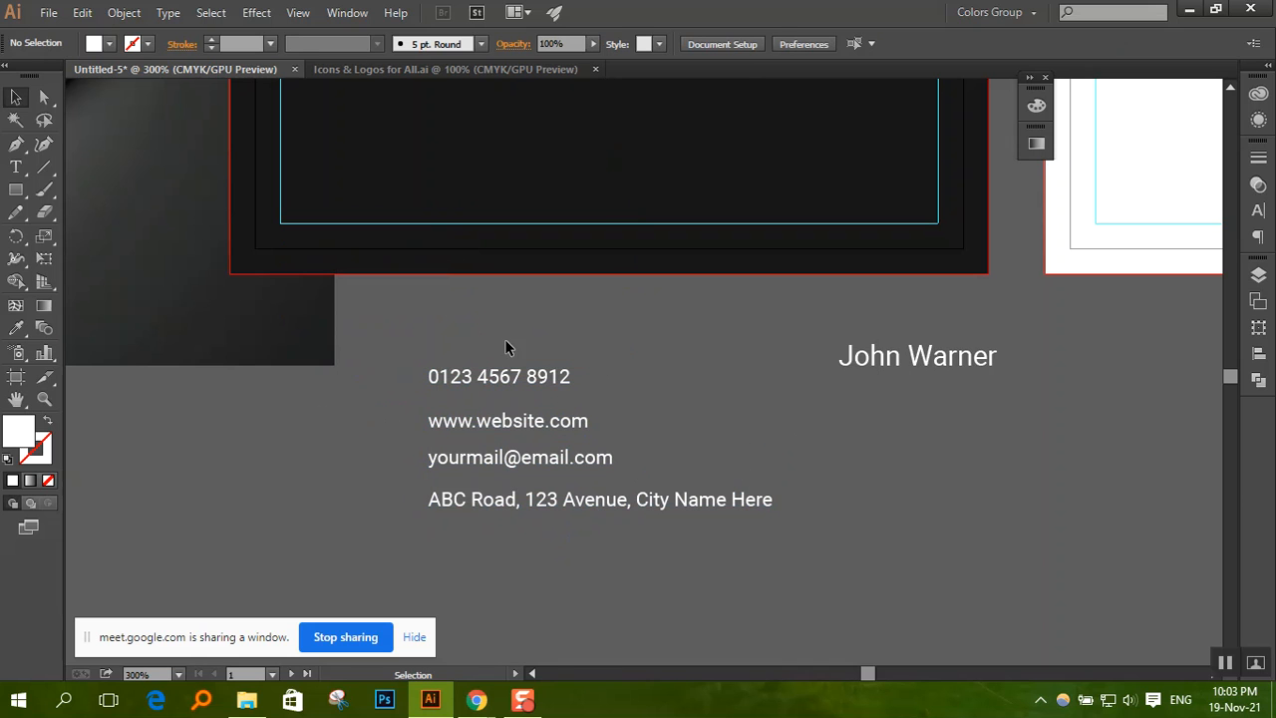
# - Nudge the upper contact lines downward to tighten the spacing between the four lines
pyautogui.moveTo(477, 330); pyautogui.dragTo(513, 461)
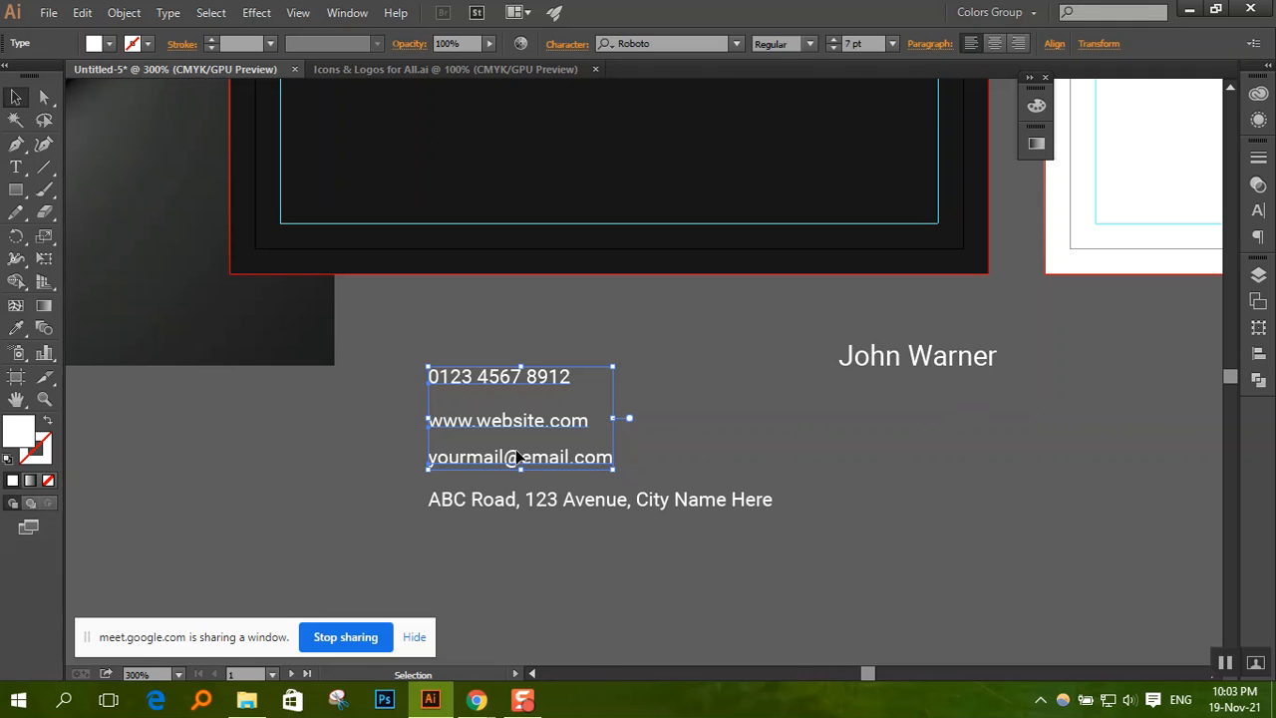
pyautogui.press('Down')
pyautogui.press('Down')
pyautogui.press('Down')
pyautogui.click(561, 369)
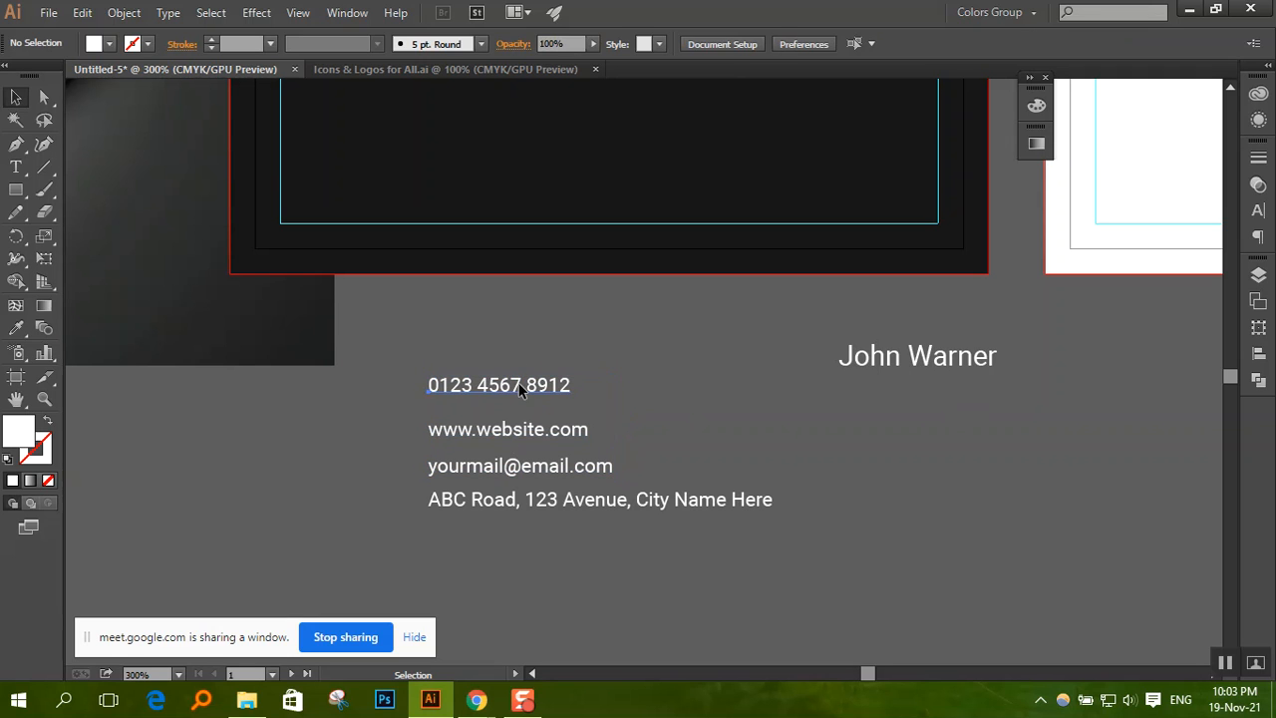
pyautogui.click(529, 381)
pyautogui.press('Down')
pyautogui.press('Down')
pyautogui.press('Down')
pyautogui.press('Down')
pyautogui.press('Down')
pyautogui.press('Down')
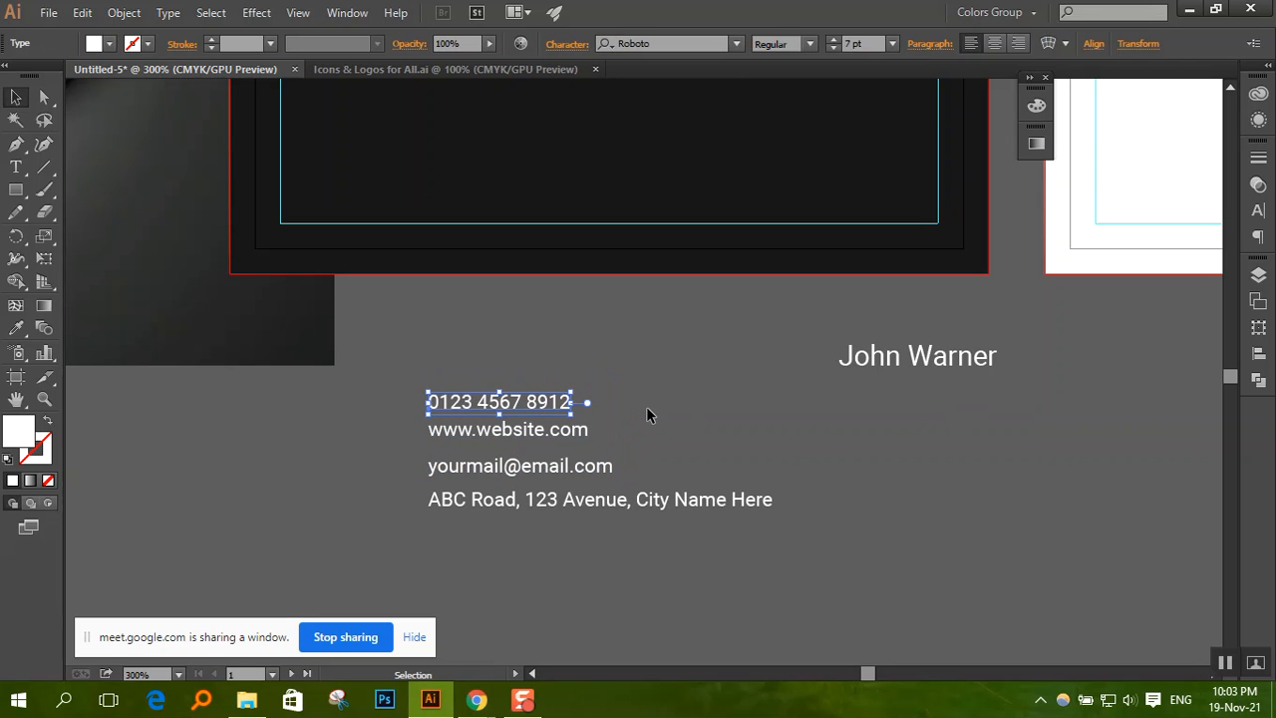
pyautogui.click(576, 395)
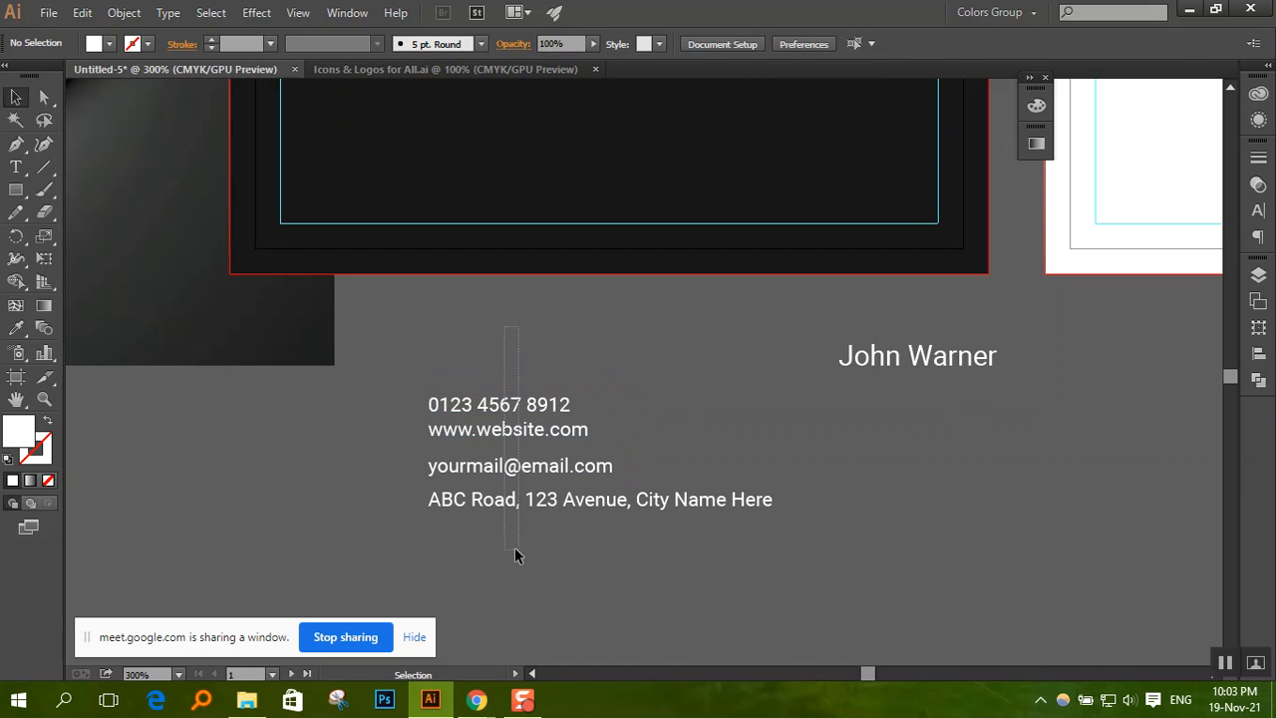
# - Distribute the four contact lines' vertical spacing evenly, aligned to the selection
pyautogui.moveTo(504, 326); pyautogui.dragTo(518, 548)
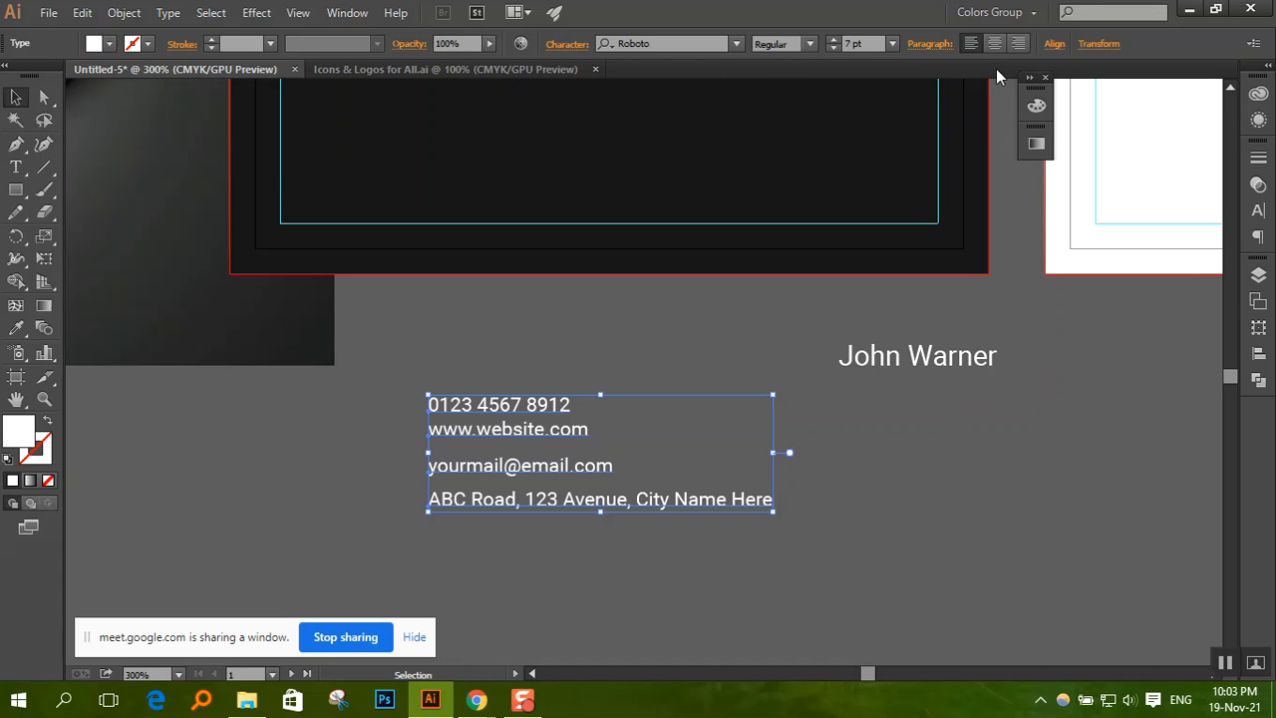
pyautogui.click(1258, 355)
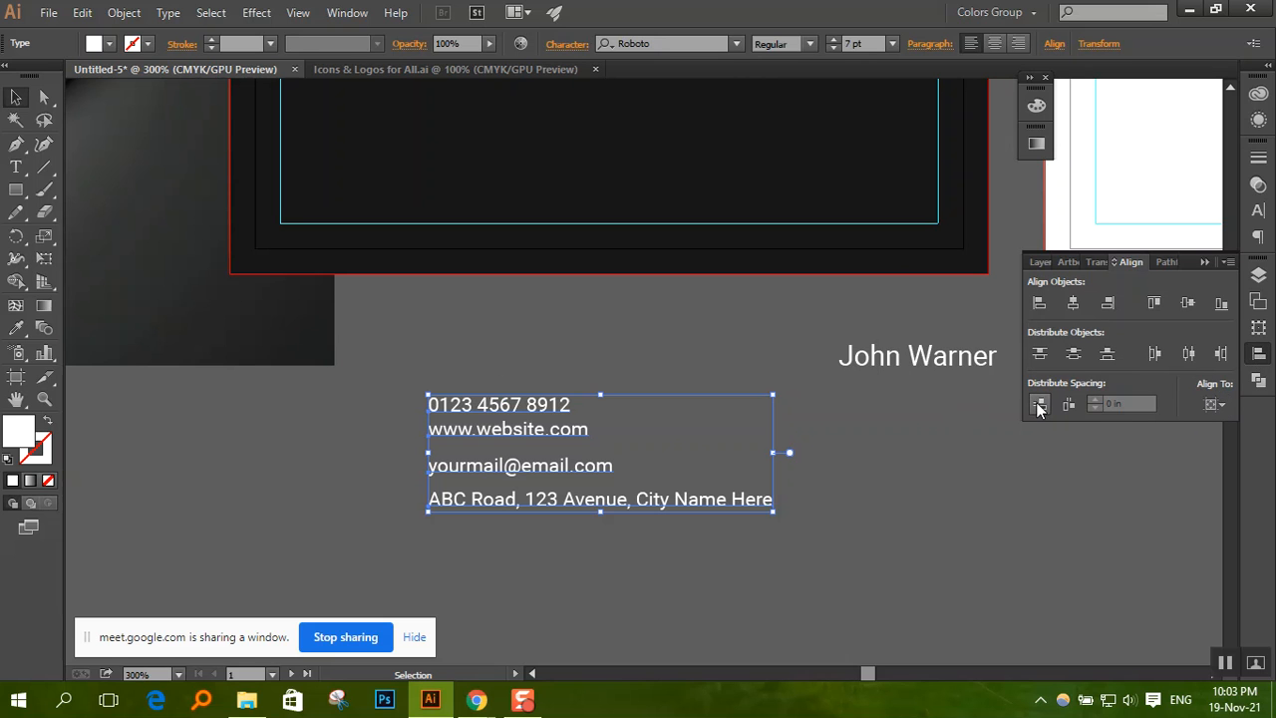
pyautogui.click(1211, 403)
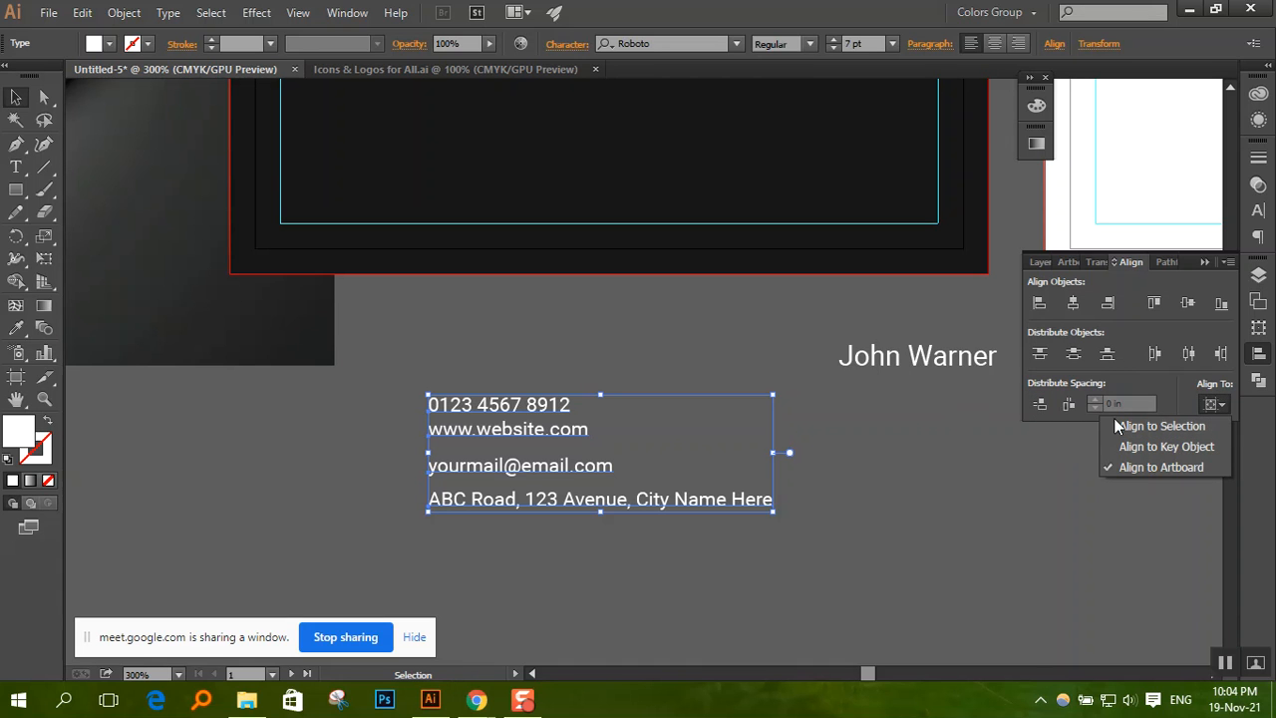
pyautogui.click(1153, 427)
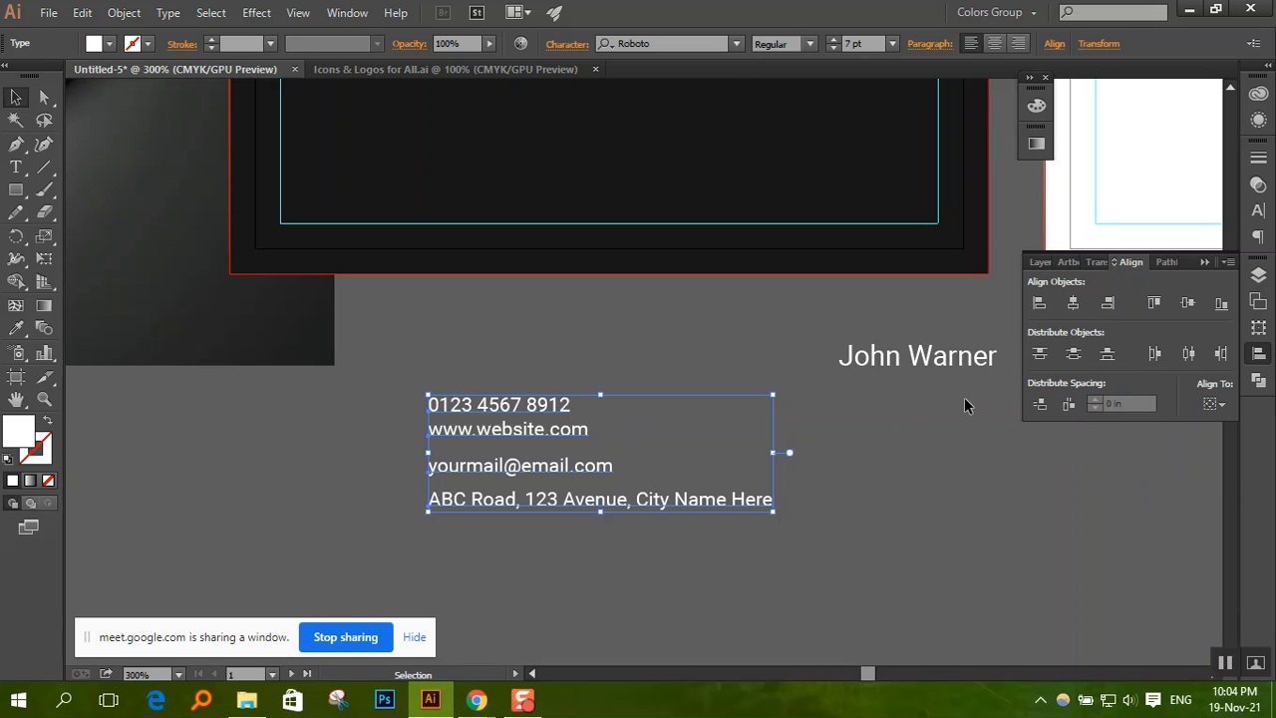
pyautogui.click(1039, 404)
pyautogui.click(894, 508)
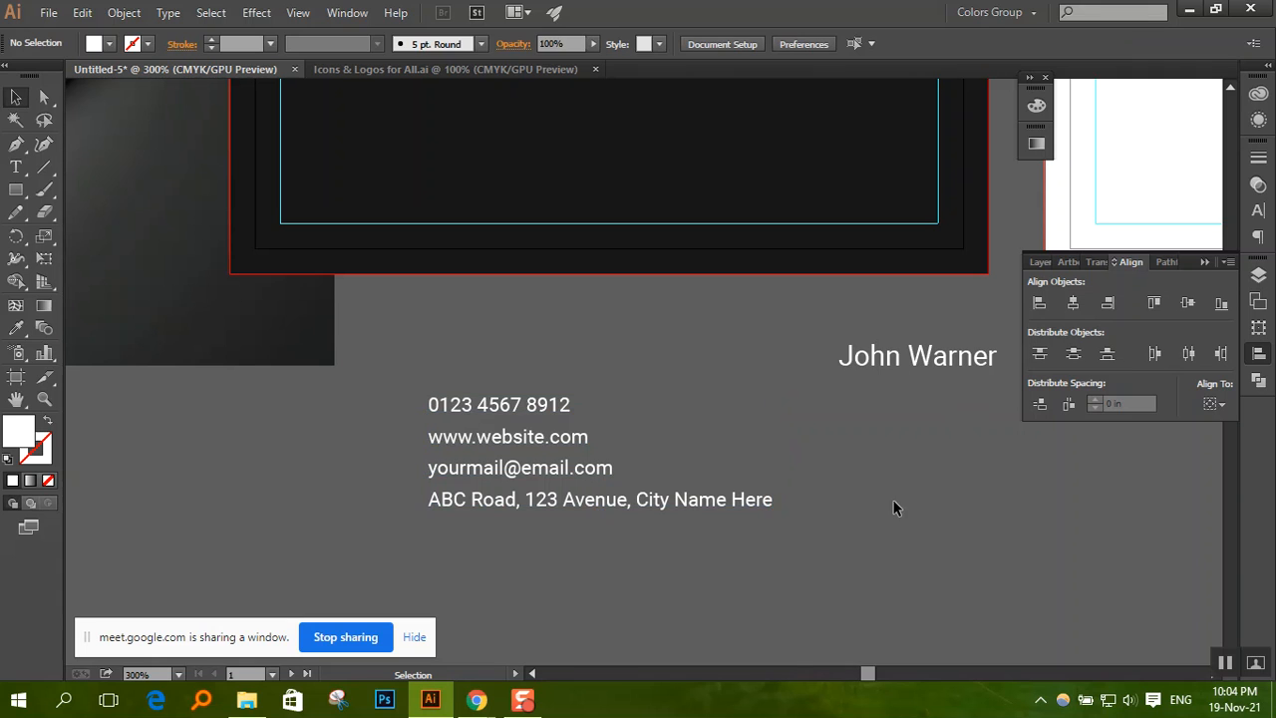
pyautogui.click(493, 466)
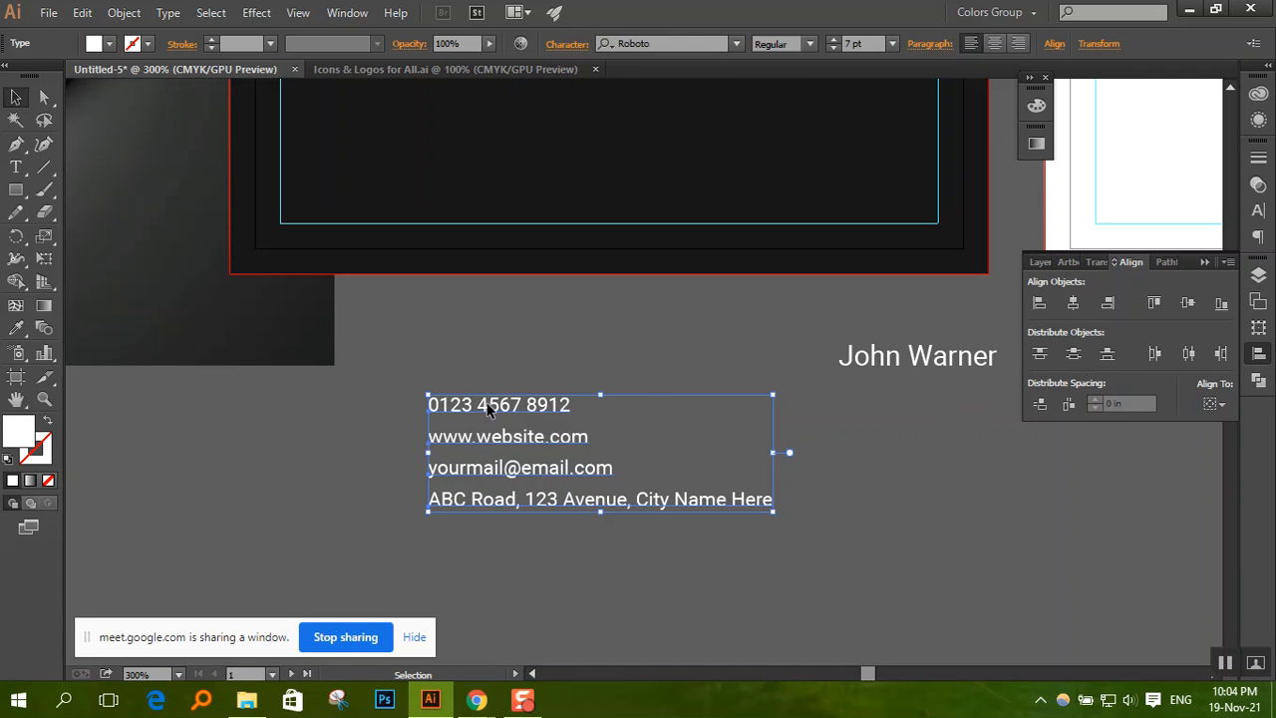
pyautogui.tripleClick(485, 403)
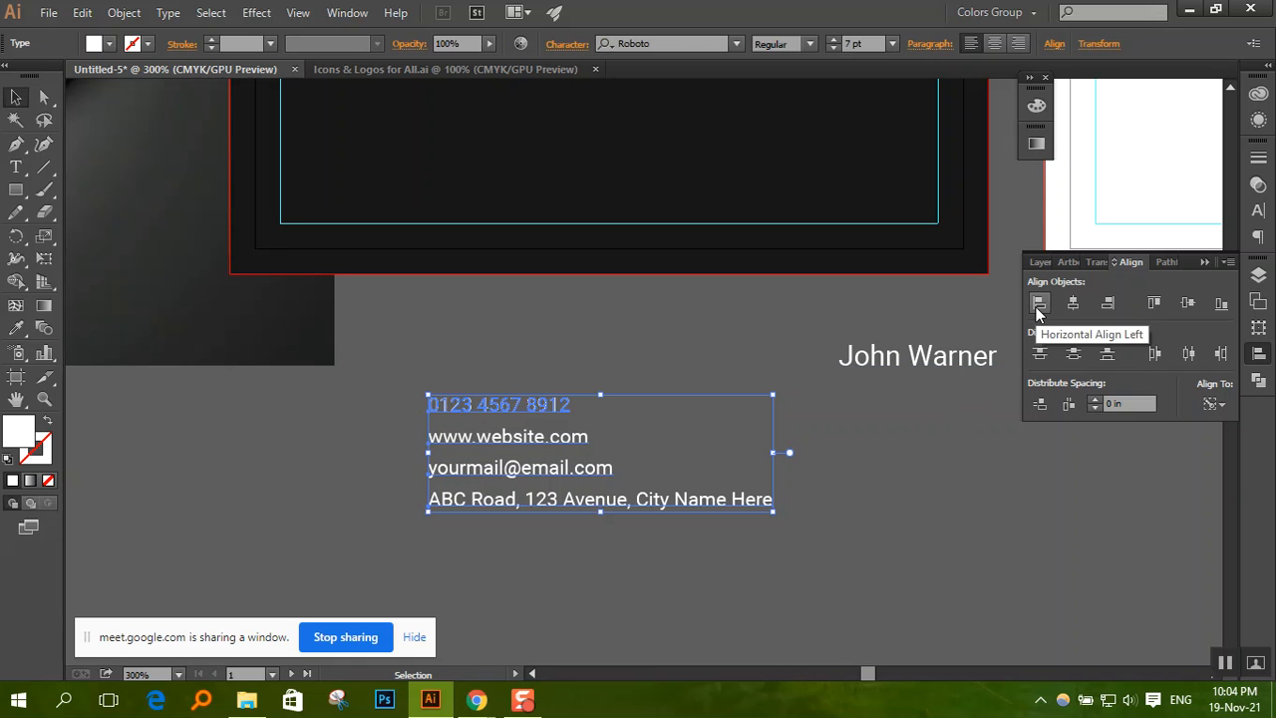
pyautogui.click(488, 366)
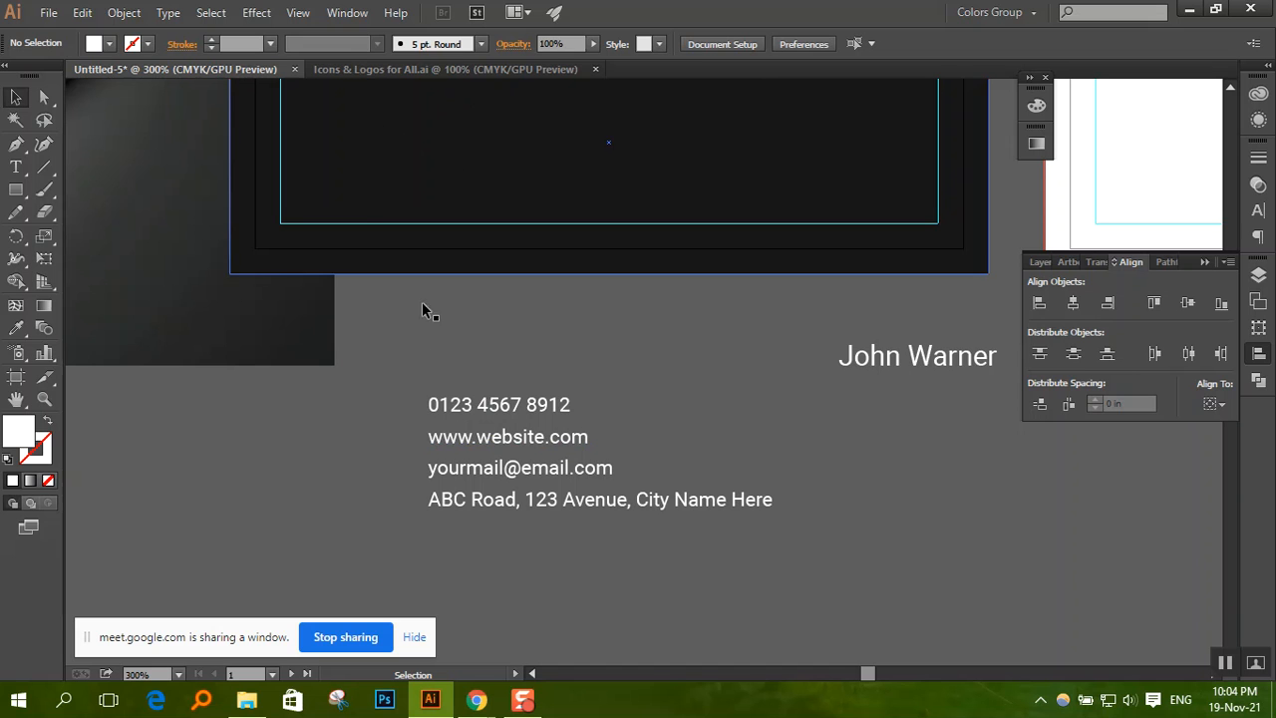
# - Switch to the Icons & Logos file and browse its icon sheet for suitable contact icons
pyautogui.click(416, 71)
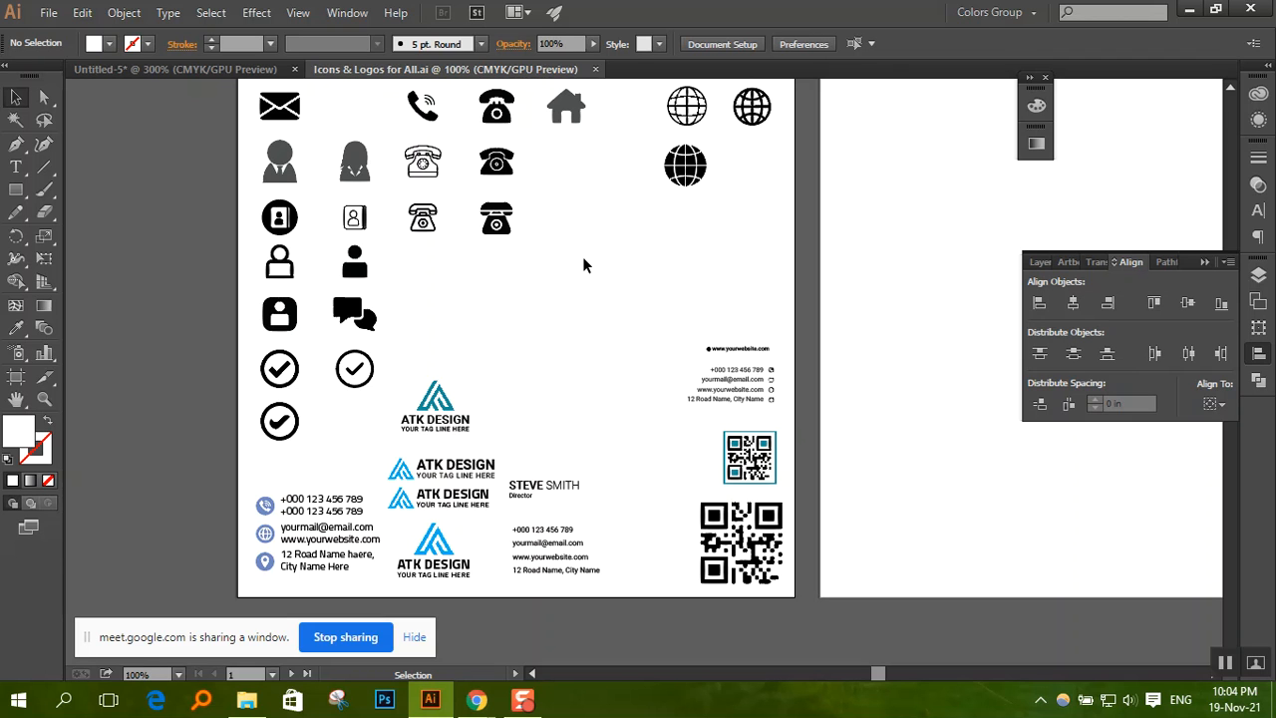
pyautogui.press('space')
pyautogui.moveTo(592, 236)
pyautogui.mouseDown()
pyautogui.moveTo(612, 279)
pyautogui.moveTo(606, 240)
pyautogui.mouseUp()
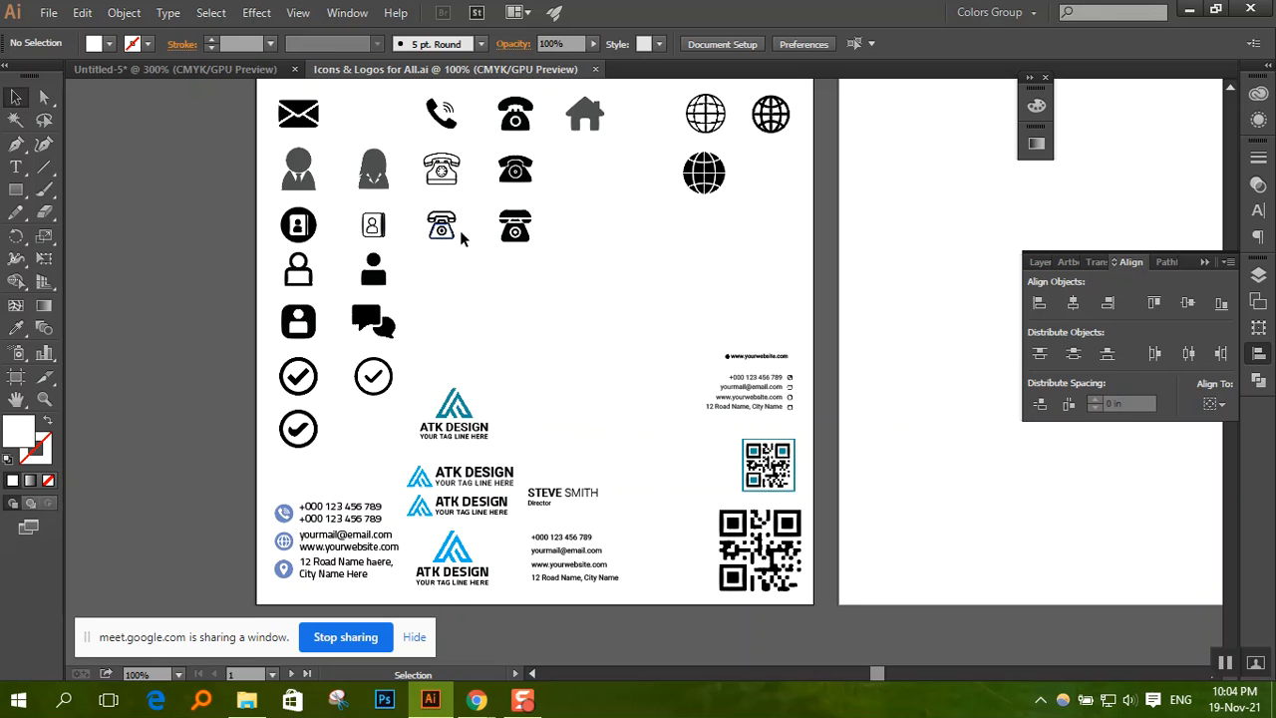
pyautogui.press('space')
pyautogui.moveTo(589, 190); pyautogui.dragTo(552, 433)
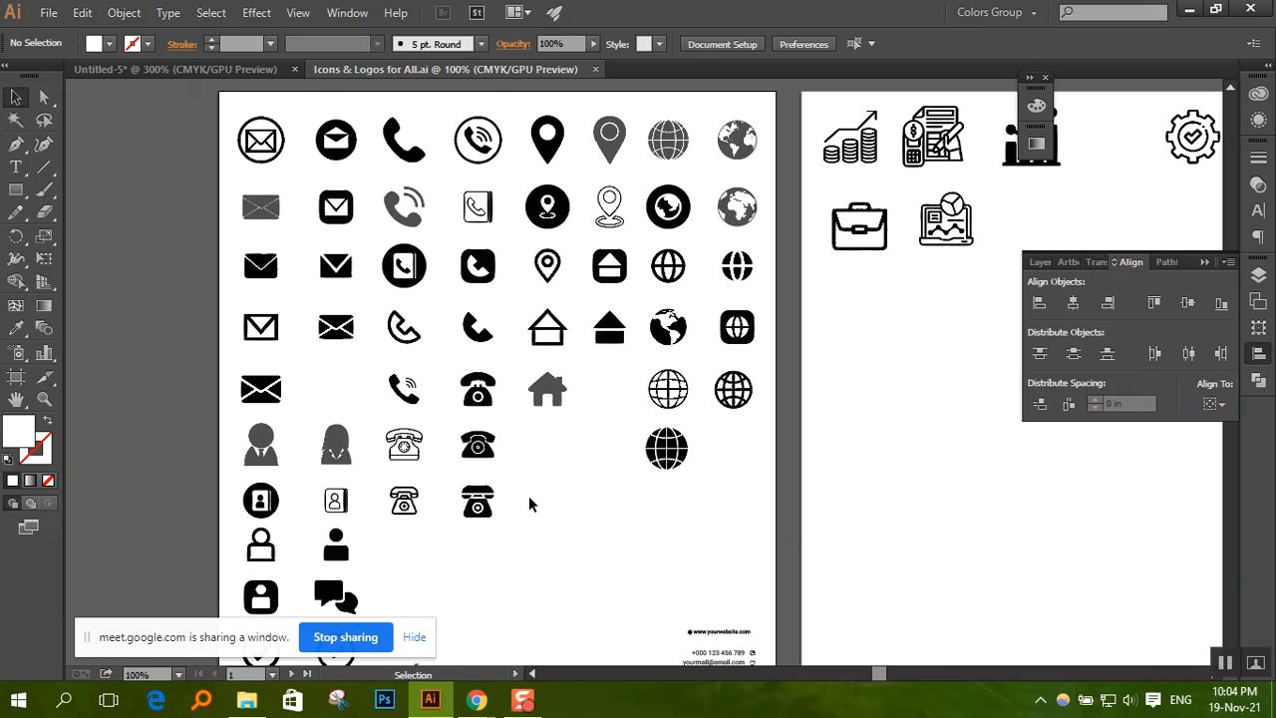
pyautogui.press('space')
pyautogui.moveTo(541, 518); pyautogui.dragTo(550, 511)
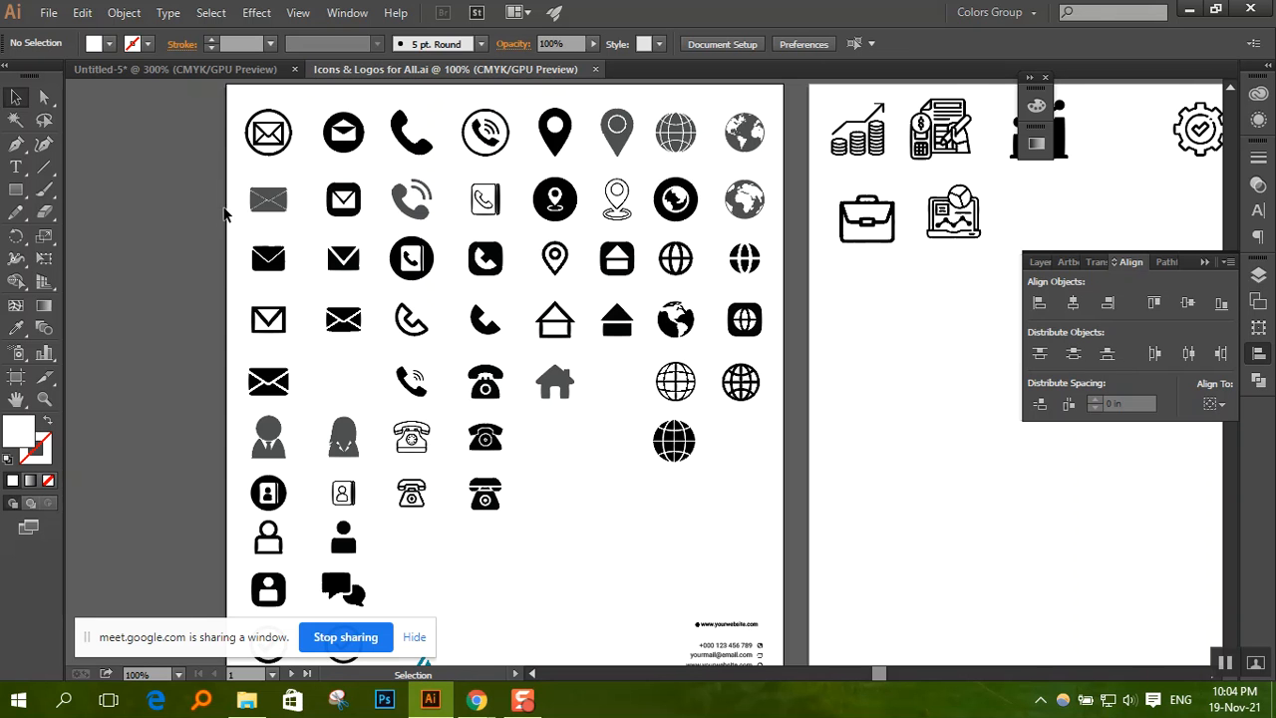
pyautogui.moveTo(563, 528)
pyautogui.mouseDown()
pyautogui.moveTo(541, 475)
pyautogui.moveTo(558, 462)
pyautogui.moveTo(549, 524)
pyautogui.moveTo(556, 510)
pyautogui.mouseUp()
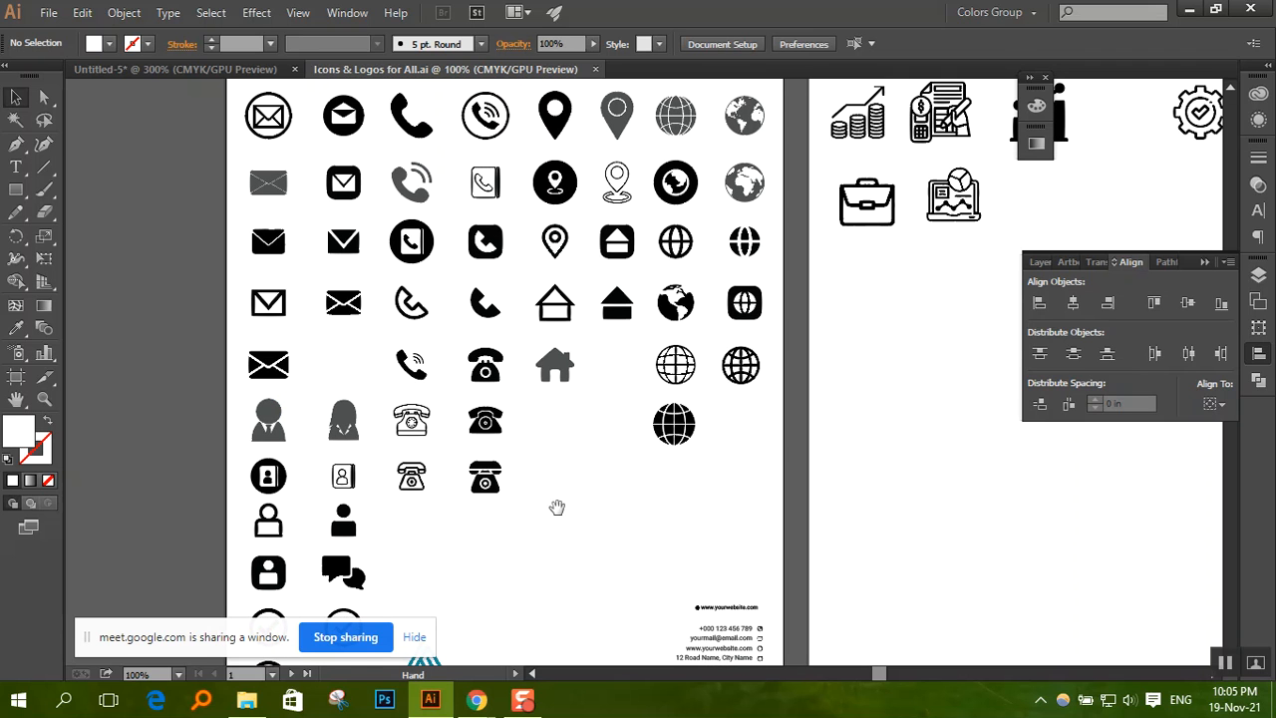
pyautogui.moveTo(557, 511); pyautogui.dragTo(555, 518)
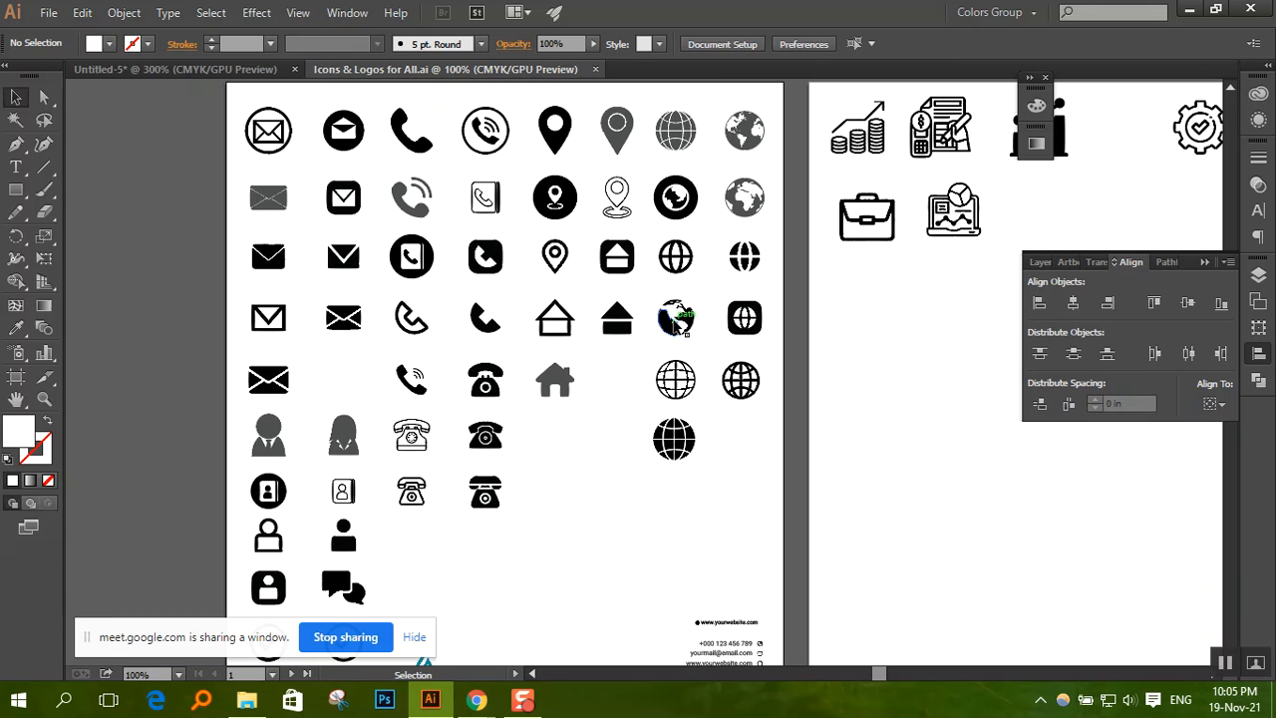
pyautogui.press('space')
pyautogui.moveTo(538, 507); pyautogui.dragTo(563, 393)
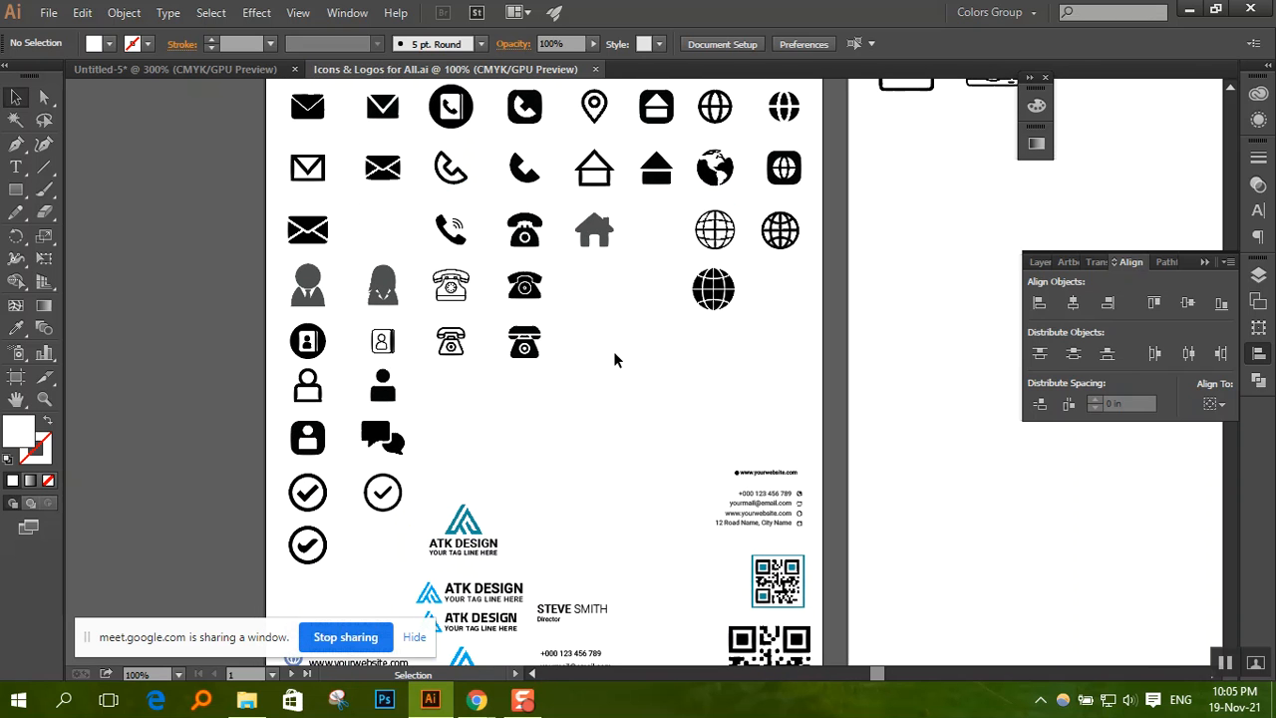
pyautogui.press('space')
pyautogui.moveTo(612, 353); pyautogui.dragTo(604, 469)
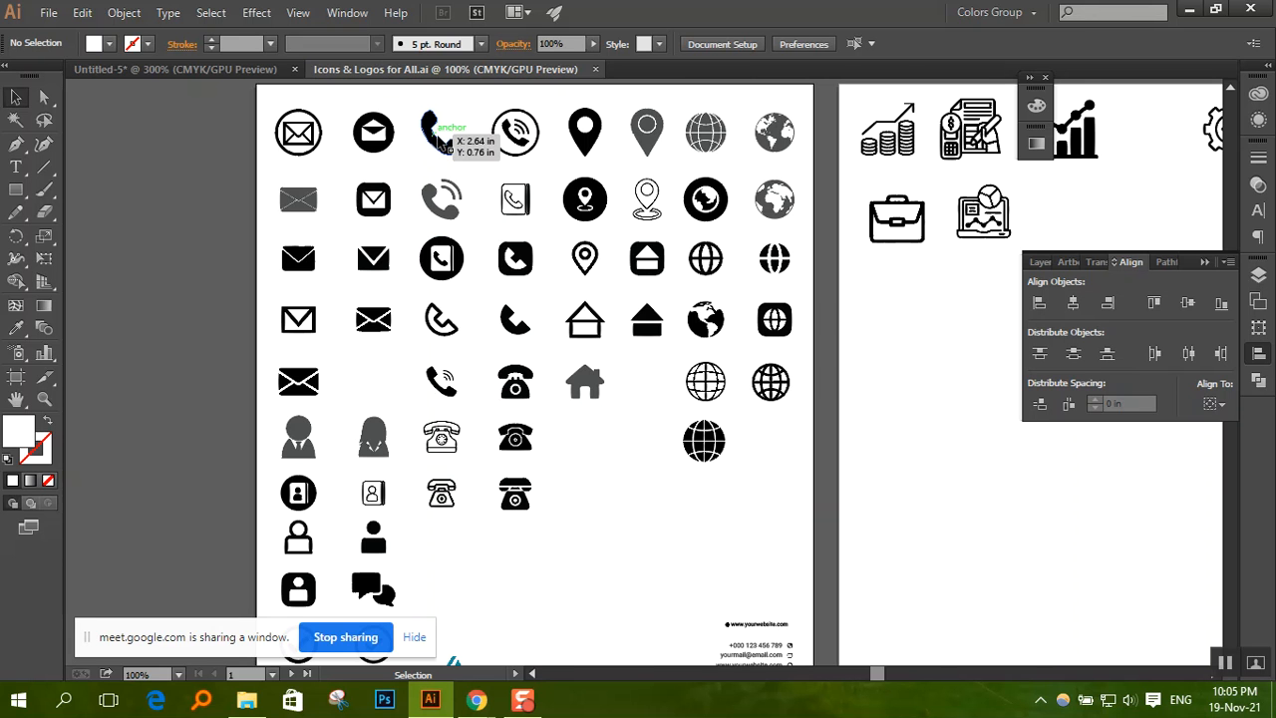
pyautogui.scroll(4, 449, 144)
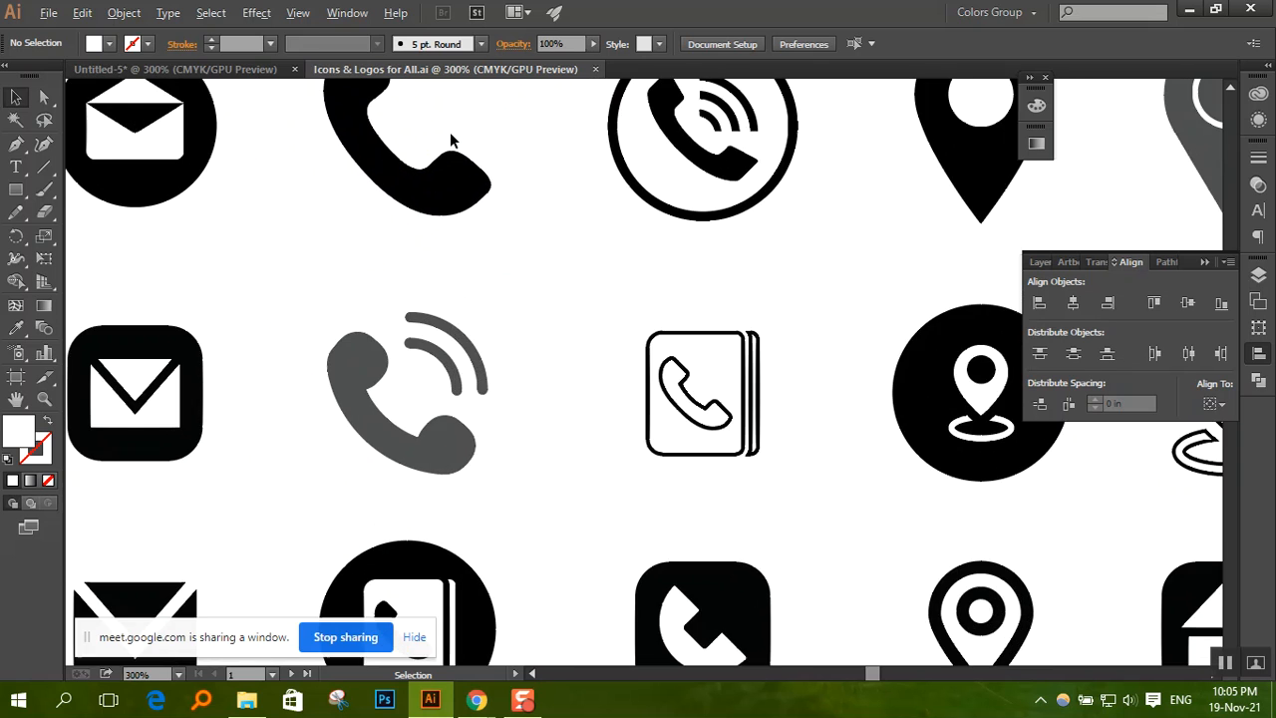
pyautogui.scroll(2, 449, 144)
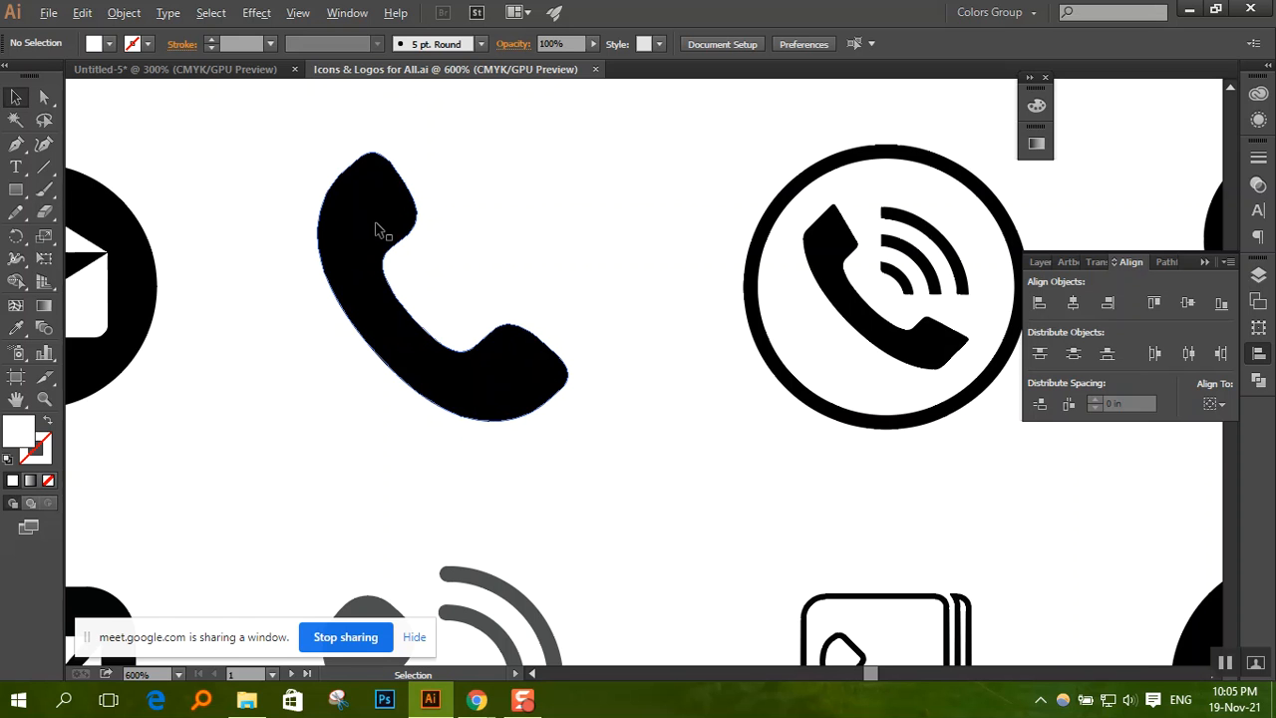
pyautogui.scroll(-2, 375, 230)
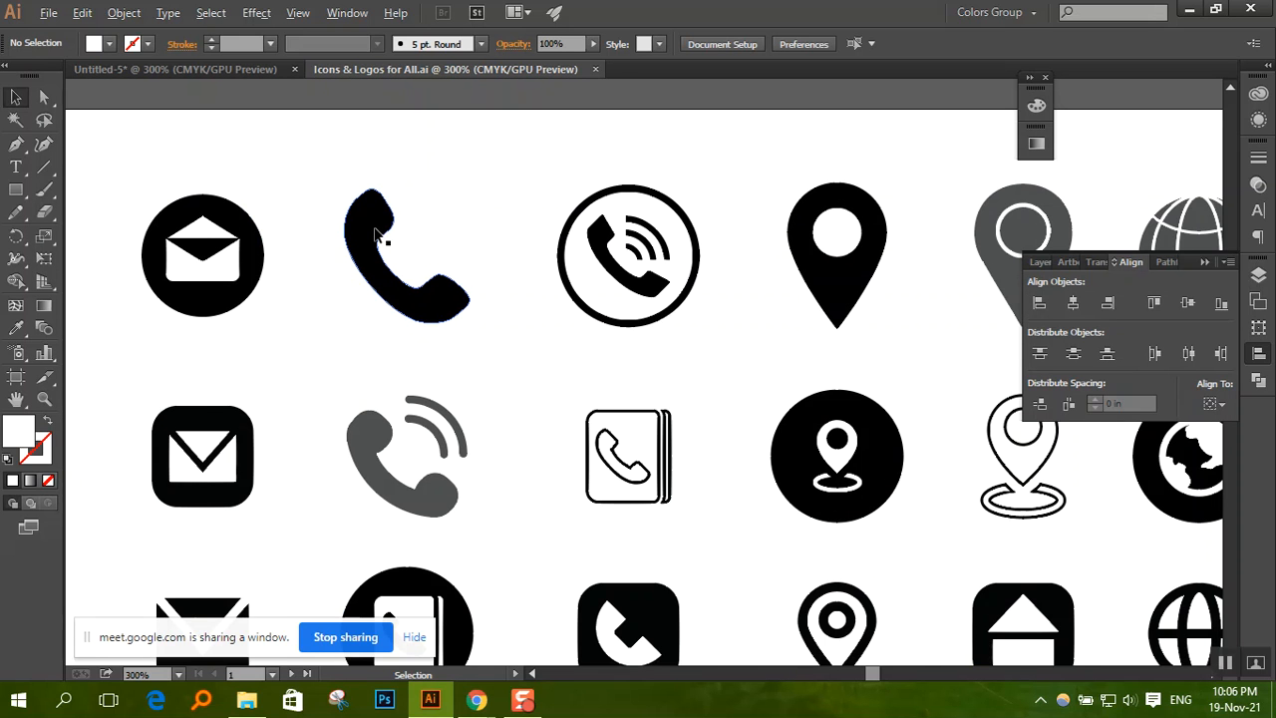
pyautogui.scroll(-1, 375, 230)
pyautogui.moveTo(412, 373); pyautogui.dragTo(497, 316)
pyautogui.scroll(-1, 470, 317)
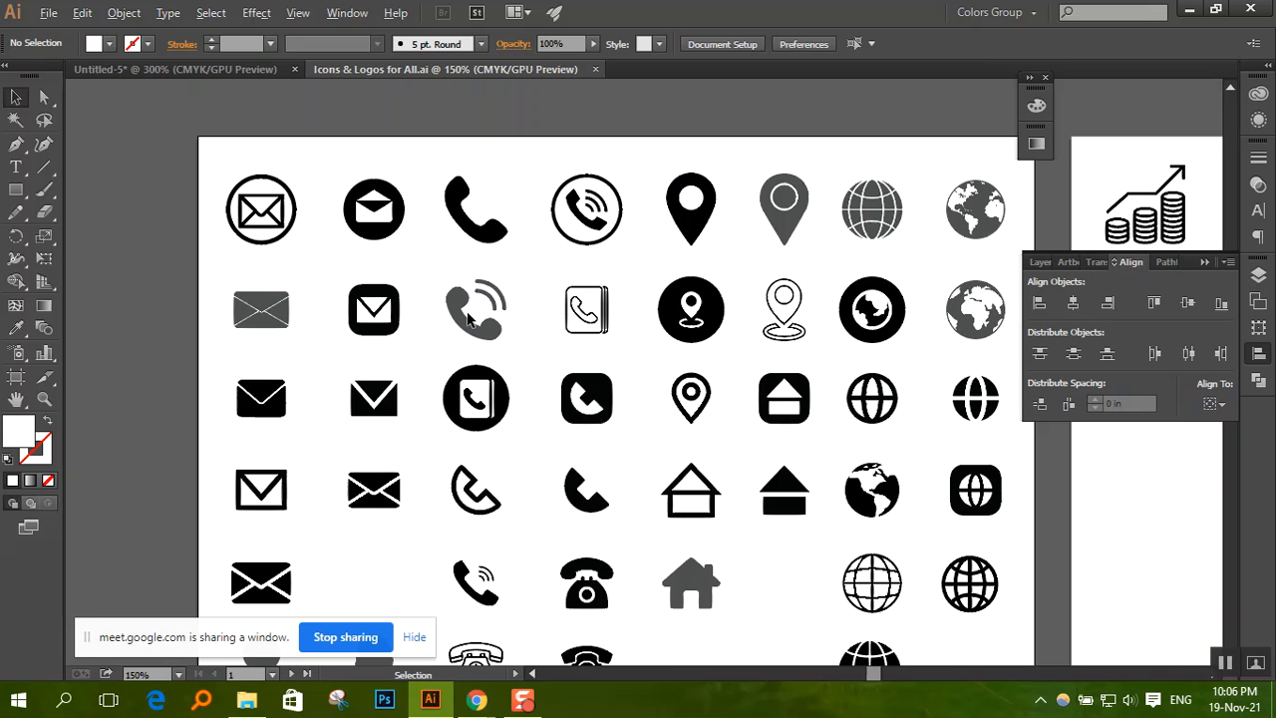
pyautogui.scroll(-1, 475, 397)
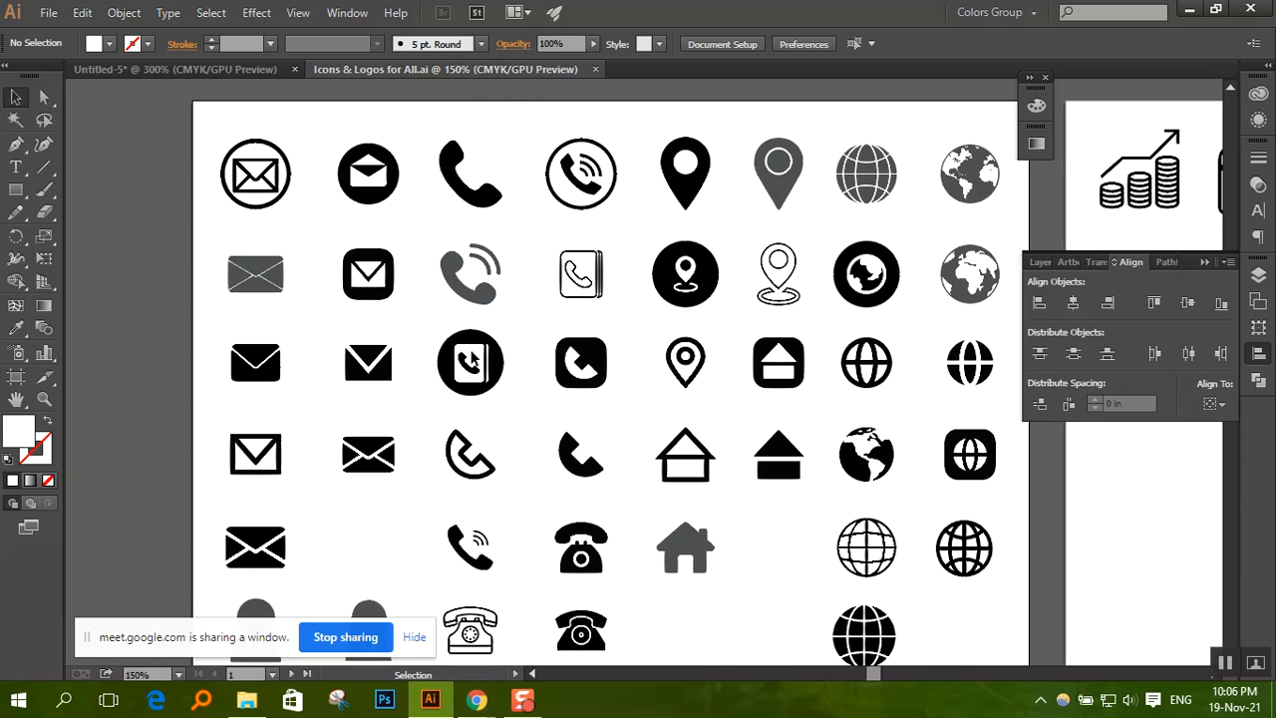
pyautogui.scroll(-1, 474, 359)
pyautogui.moveTo(526, 436); pyautogui.dragTo(508, 331)
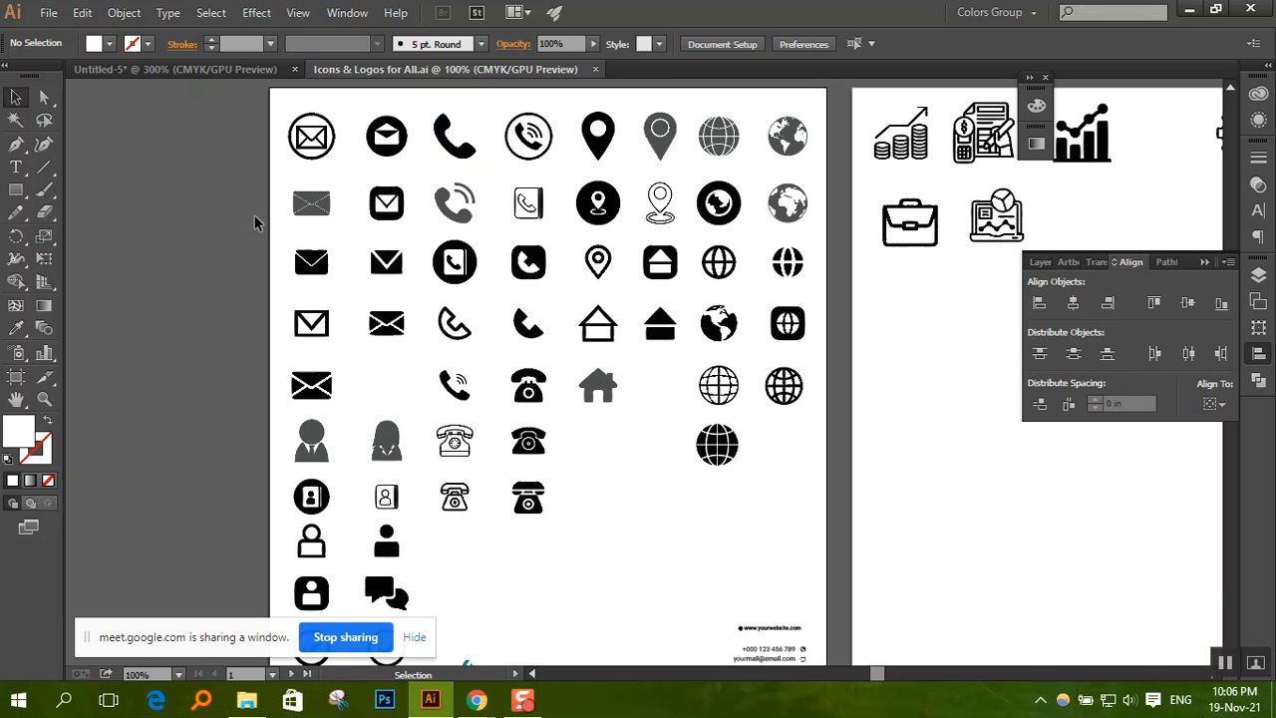
# - Select the phone, envelope, globe and location pin icons and copy them into the card document
pyautogui.click(448, 148)
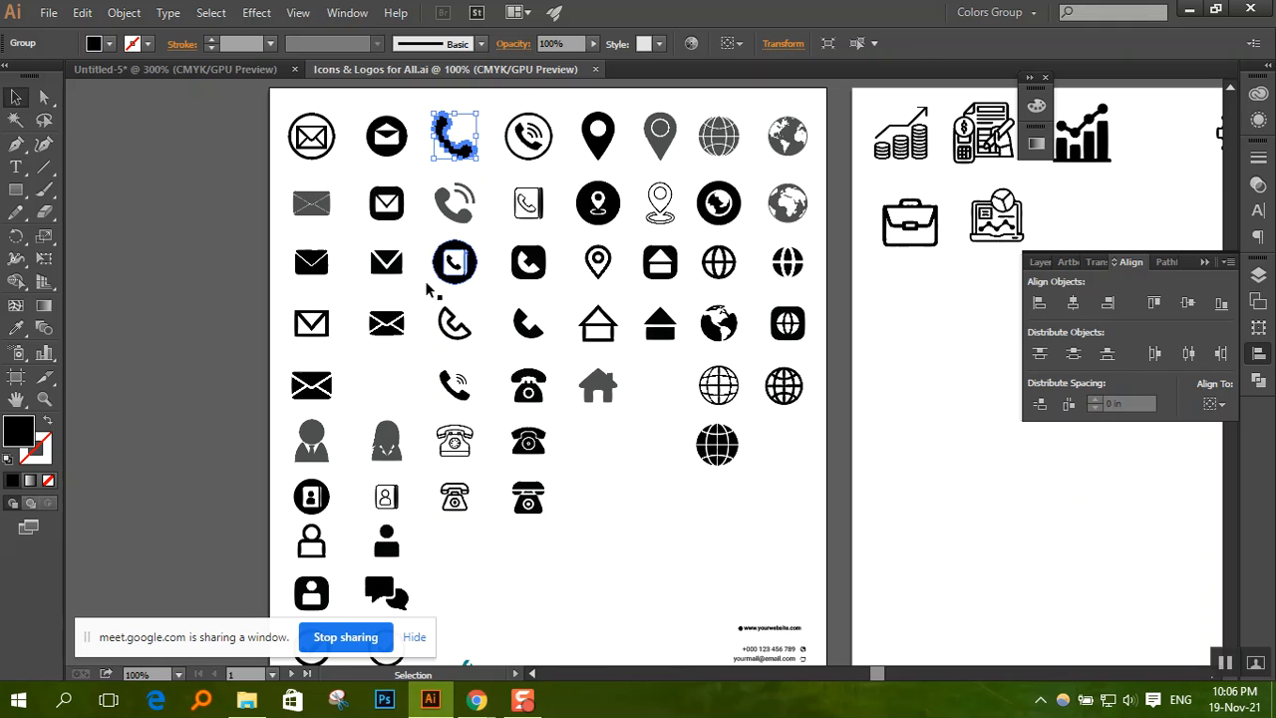
pyautogui.keyDown('shift'); pyautogui.click(387, 261); pyautogui.keyUp('shift')
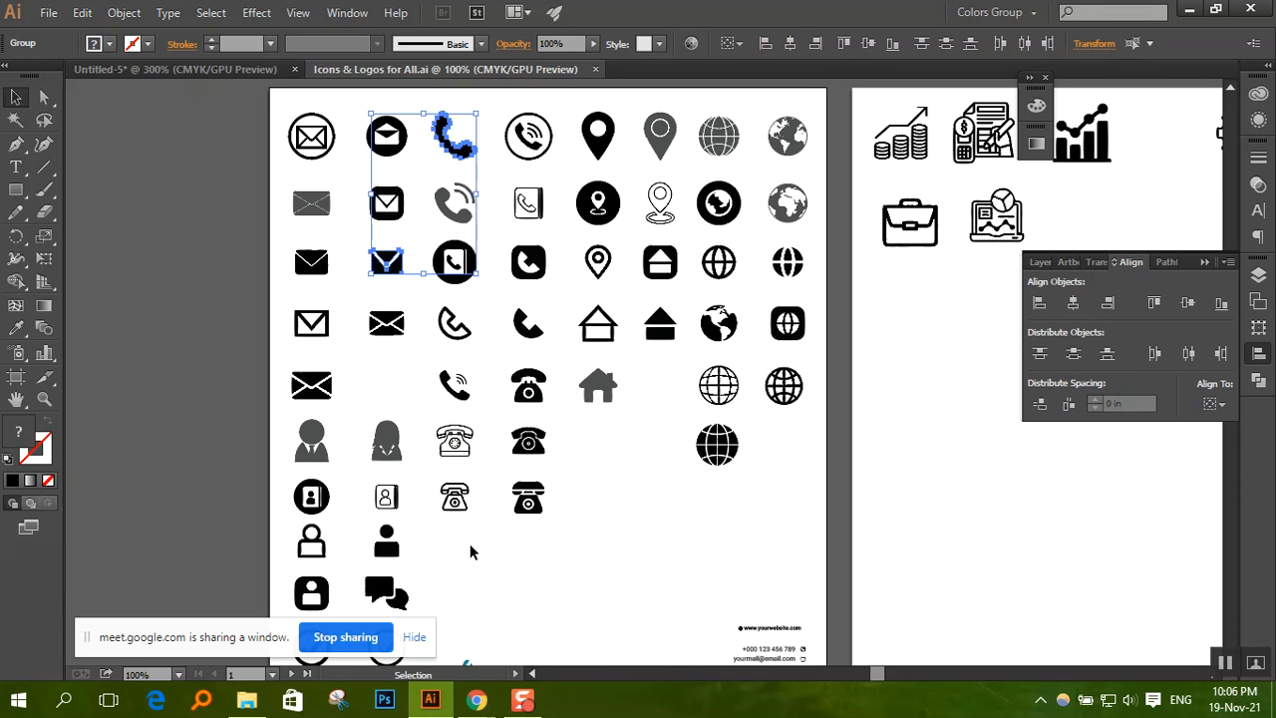
pyautogui.keyDown('shift'); pyautogui.click(782, 384); pyautogui.keyUp('shift')
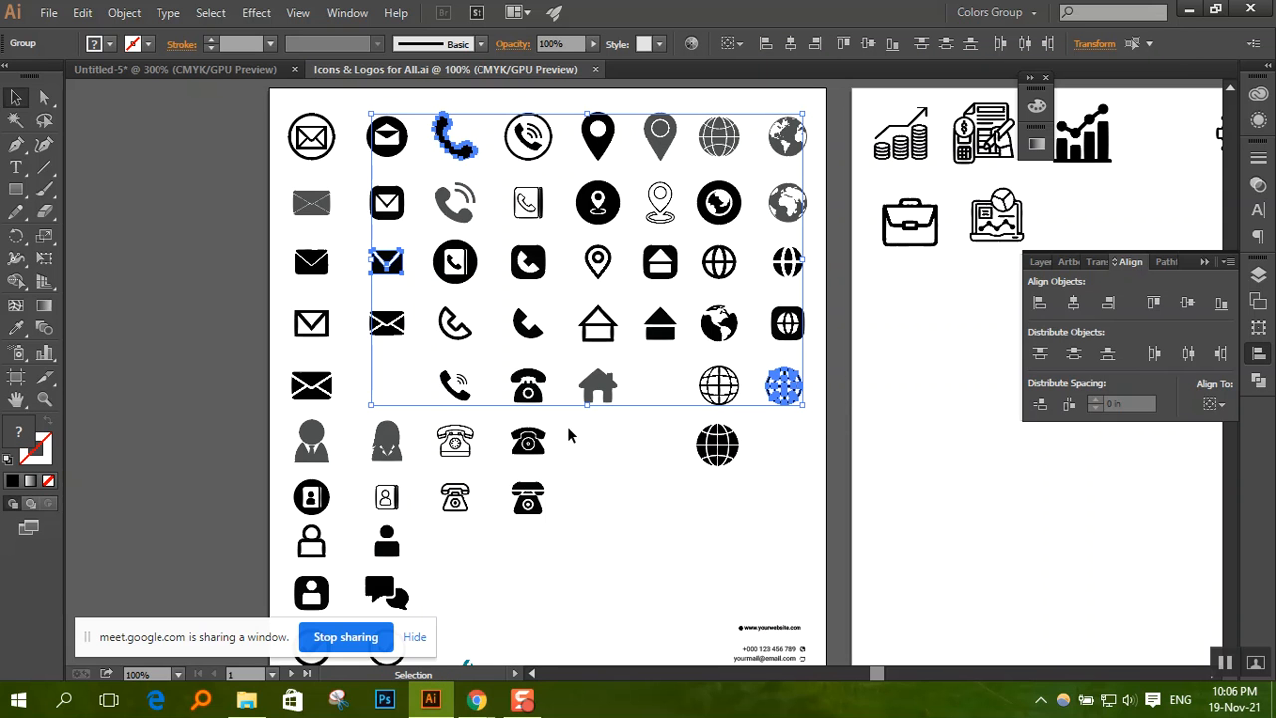
pyautogui.keyDown('shift'); pyautogui.click(598, 147); pyautogui.keyUp('shift')
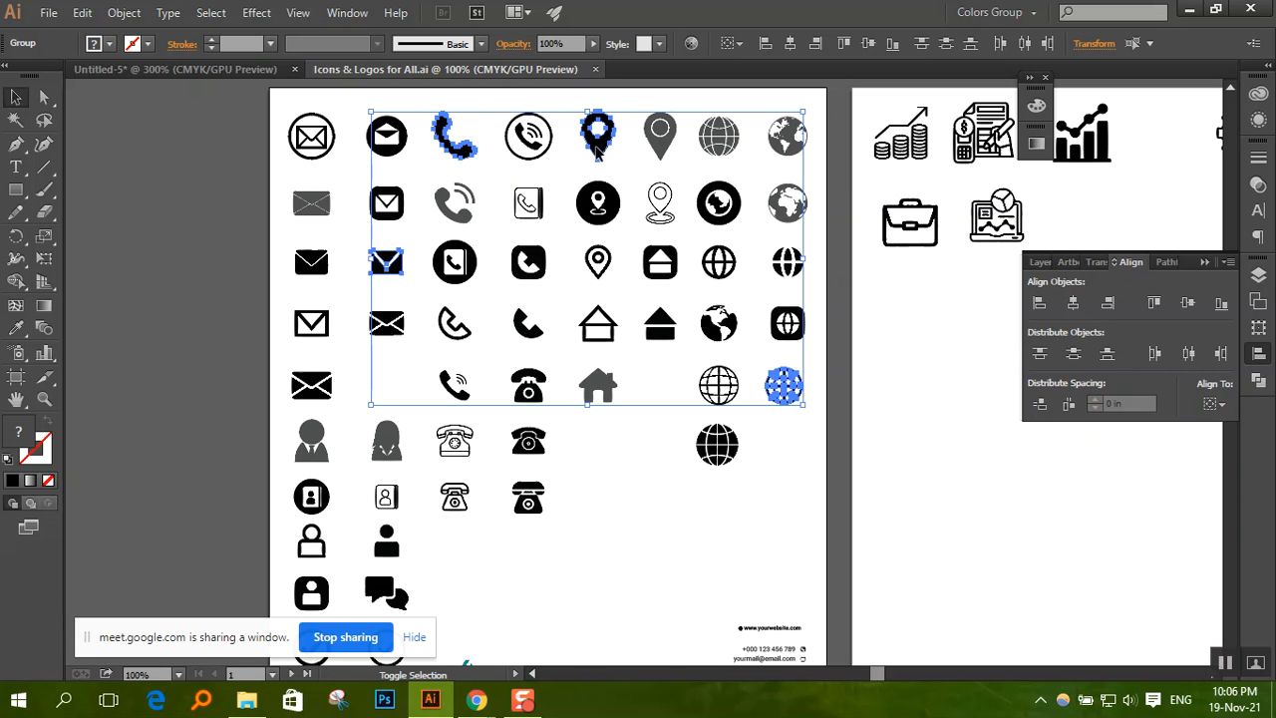
pyautogui.moveTo(598, 148); pyautogui.dragTo(224, 78)
pyautogui.moveTo(307, 470); pyautogui.dragTo(203, 379)
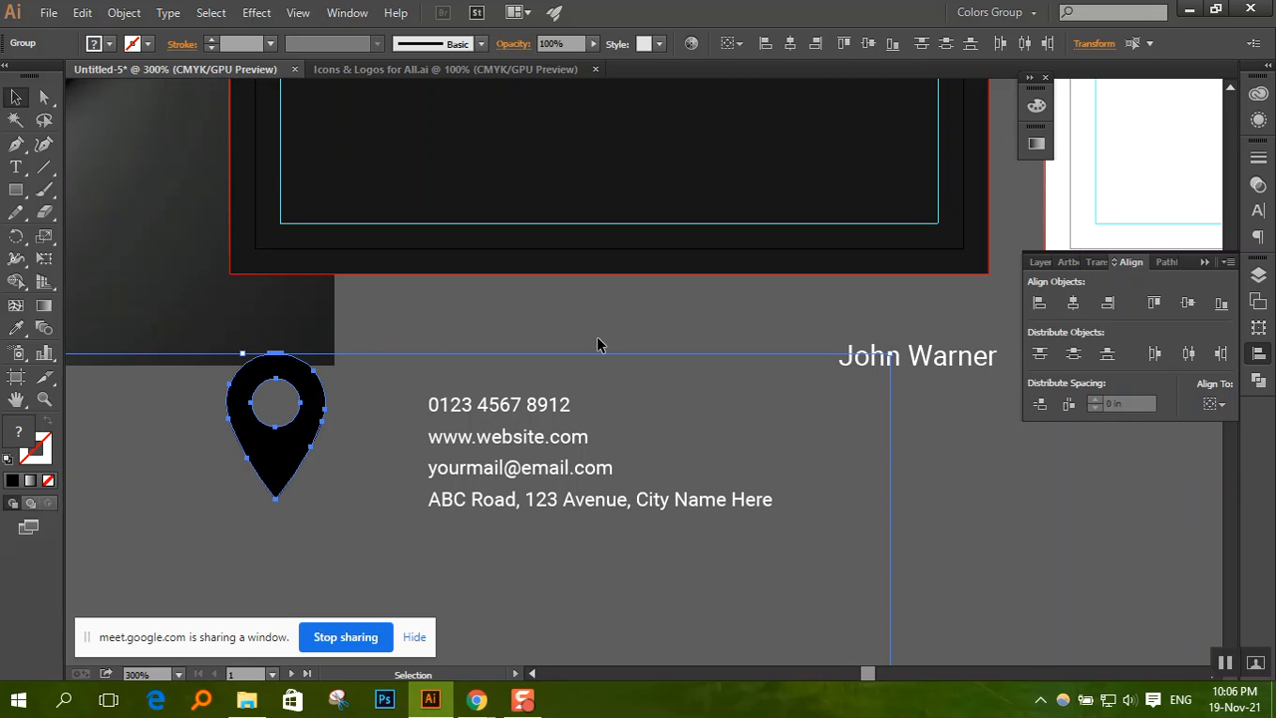
# - Arrange the four icons in a column to the left of the contact lines
pyautogui.moveTo(245, 353); pyautogui.dragTo(317, 407)
pyautogui.click(670, 574)
pyautogui.moveTo(204, 455); pyautogui.dragTo(288, 401)
pyautogui.moveTo(134, 532); pyautogui.dragTo(325, 478)
pyautogui.moveTo(512, 653); pyautogui.dragTo(300, 543)
pyautogui.moveTo(345, 437); pyautogui.dragTo(311, 440)
pyautogui.moveTo(369, 480); pyautogui.dragTo(322, 430)
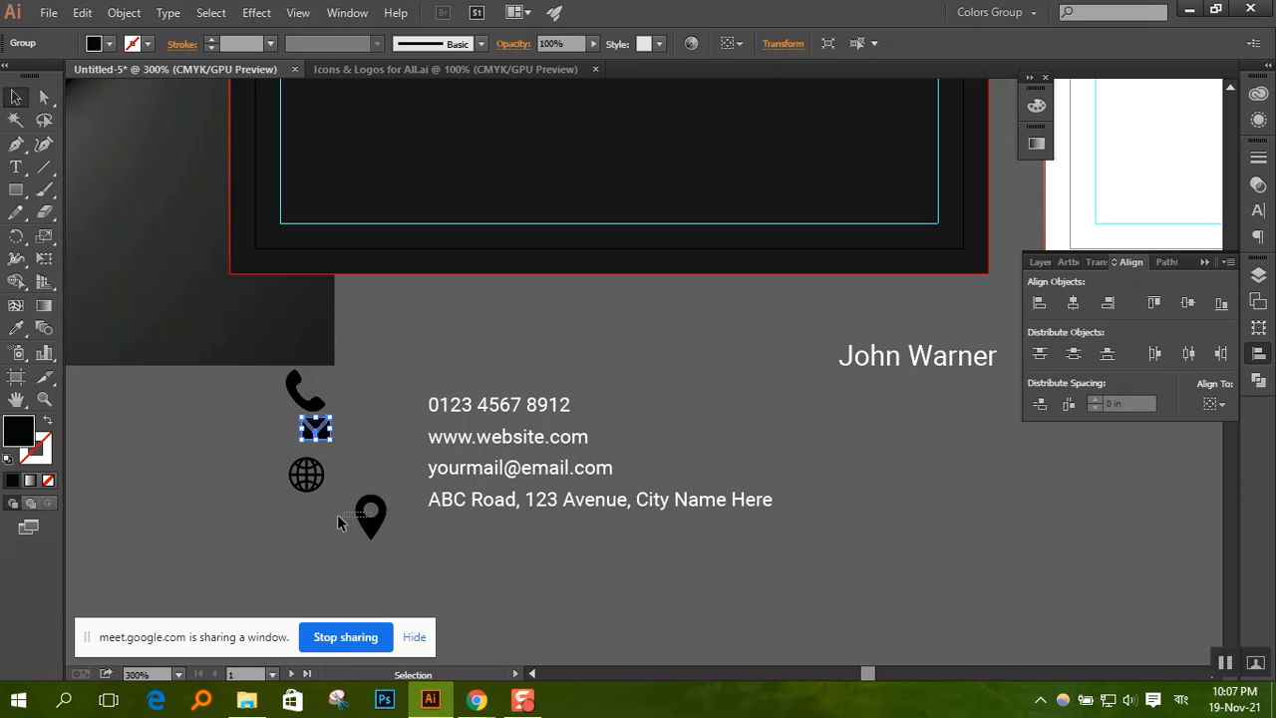
pyautogui.moveTo(370, 516); pyautogui.dragTo(303, 518)
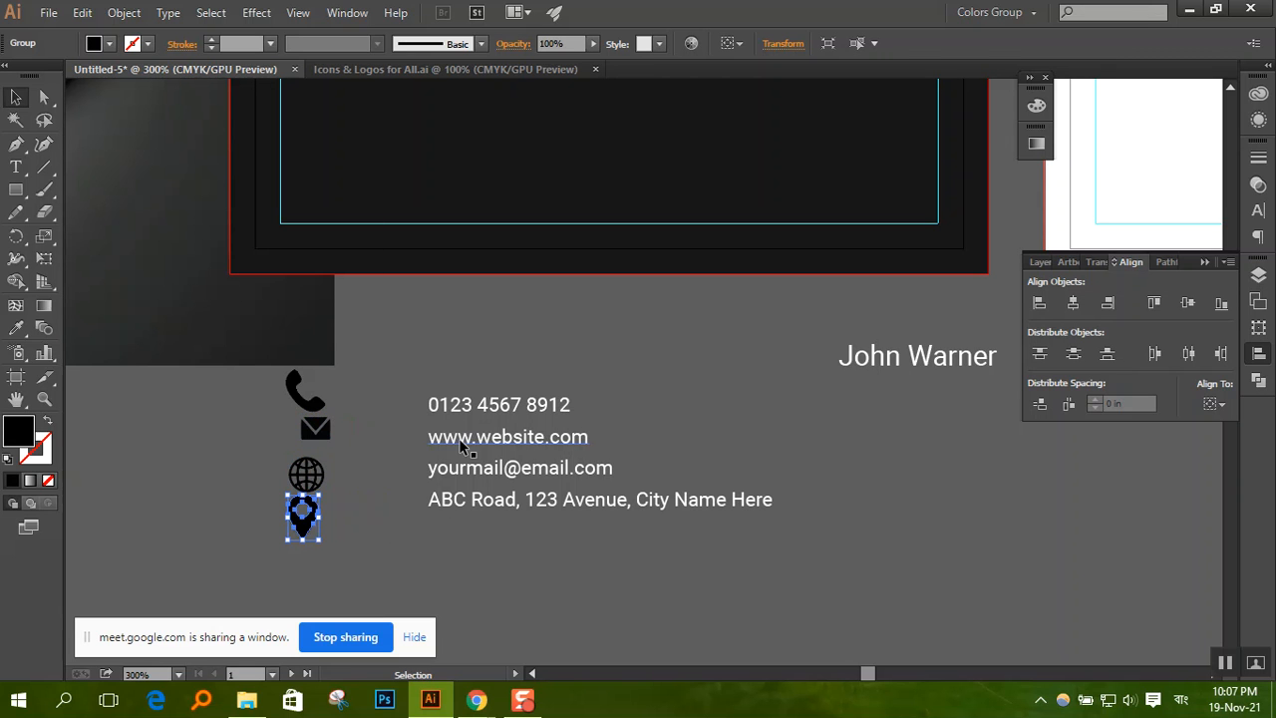
# - Swap the website and email lines, then distribute the four contact lines' vertical spacing evenly again
pyautogui.click(475, 440)
pyautogui.moveTo(475, 441); pyautogui.dragTo(476, 476)
pyautogui.click(610, 471)
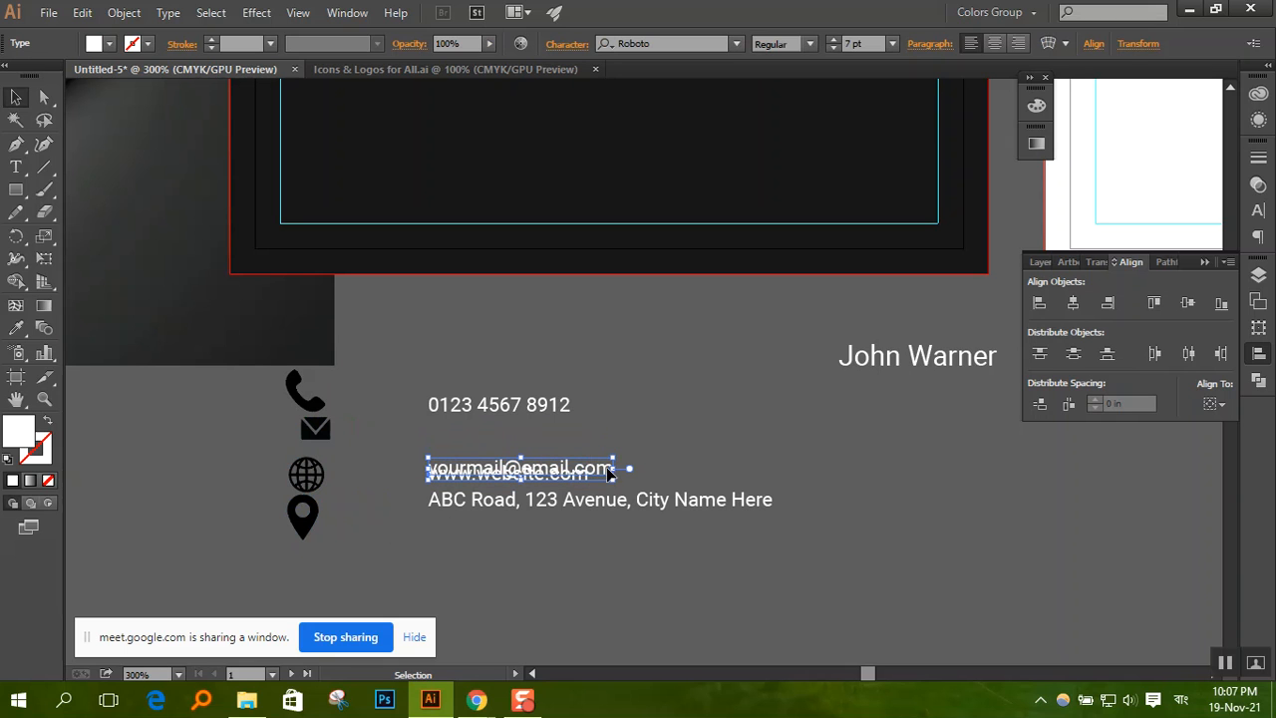
pyautogui.moveTo(603, 468); pyautogui.dragTo(598, 440)
pyautogui.moveTo(477, 379); pyautogui.dragTo(559, 508)
pyautogui.click(1040, 403)
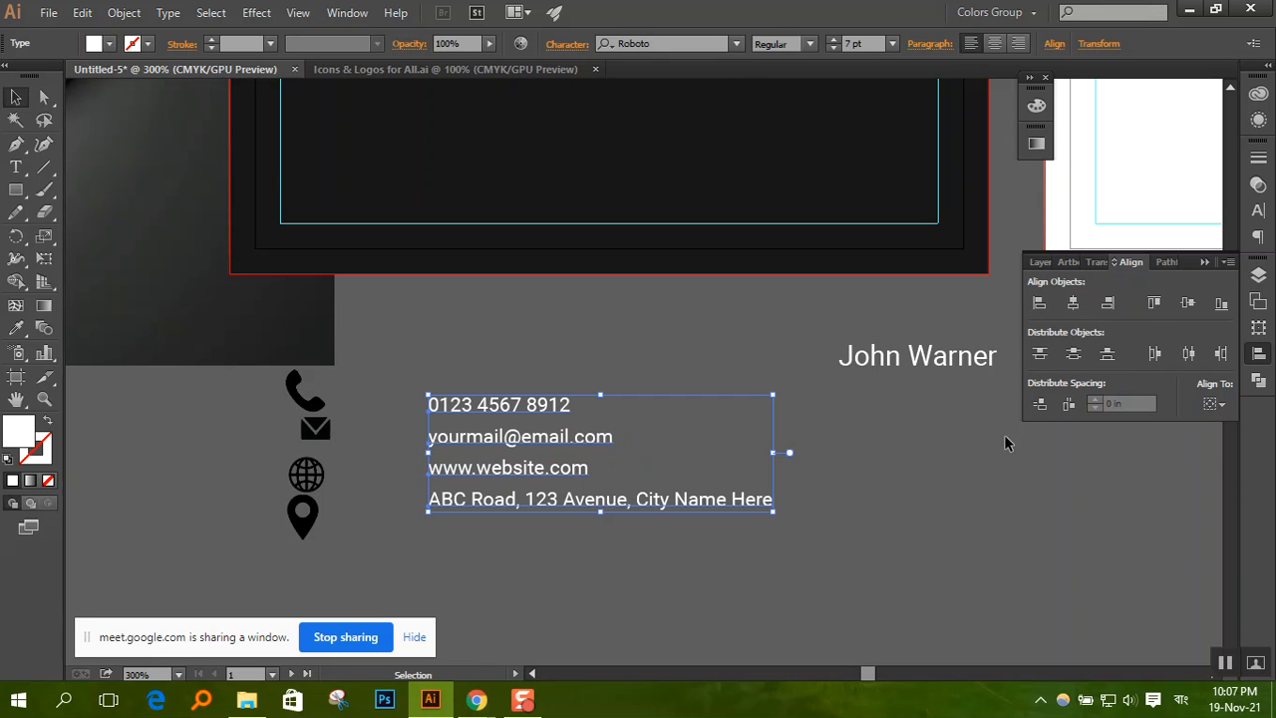
pyautogui.click(991, 444)
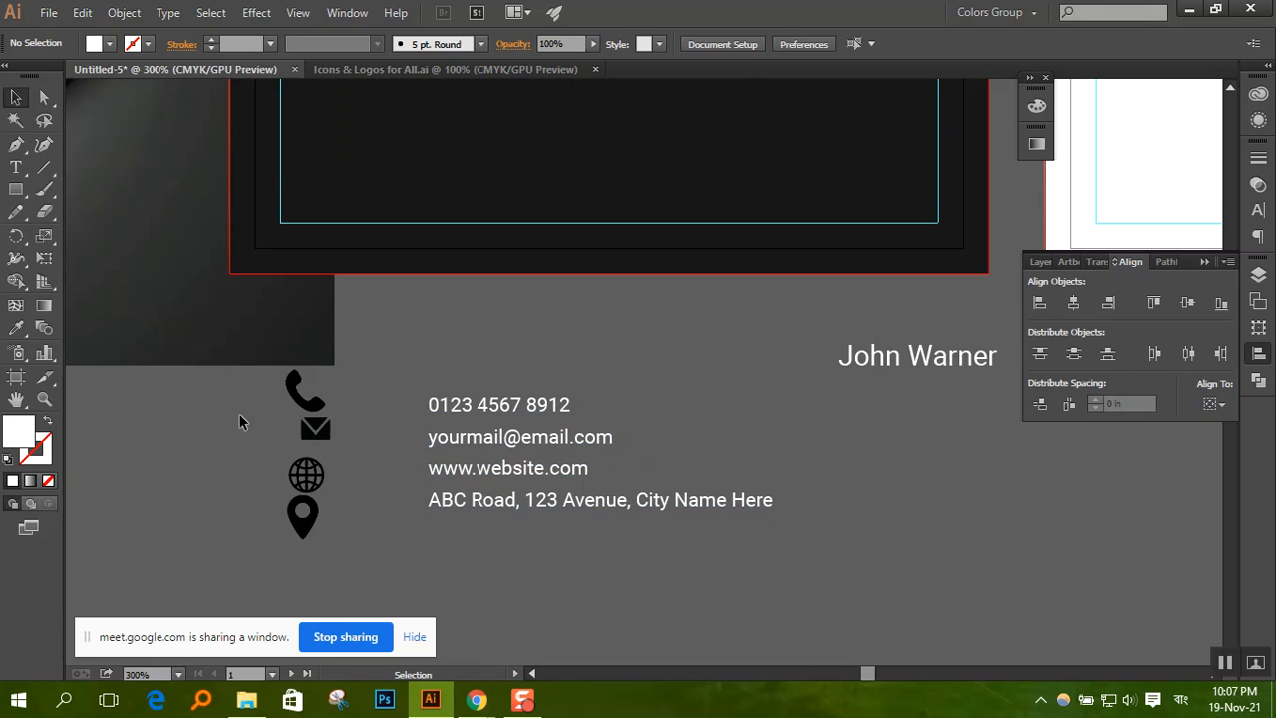
# - Draw a small white circle about 0.07 in wide beside the phone number line
pyautogui.scroll(2, 241, 416)
pyautogui.scroll(1, 236, 420)
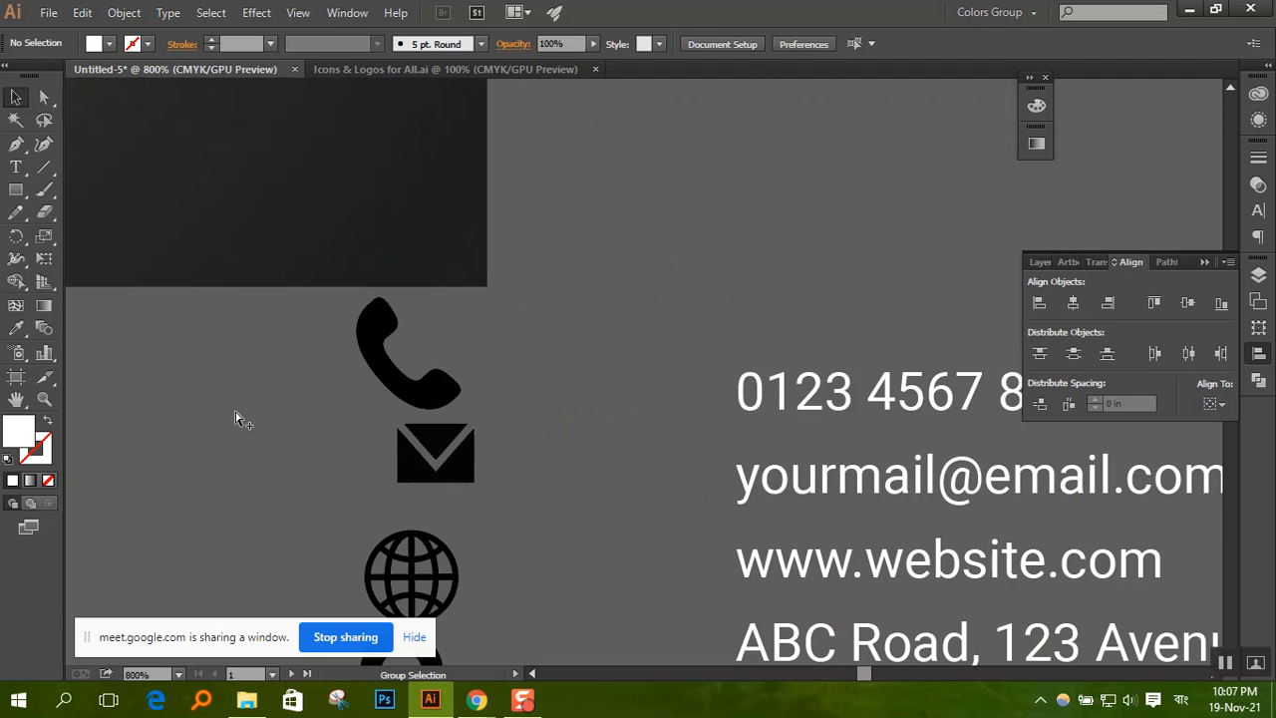
pyautogui.scroll(-1, 236, 419)
pyautogui.moveTo(196, 415); pyautogui.dragTo(412, 376)
pyautogui.moveTo(242, 364)
pyautogui.mouseDown()
pyautogui.moveTo(630, 454)
pyautogui.moveTo(353, 348)
pyautogui.moveTo(398, 382)
pyautogui.moveTo(558, 607)
pyautogui.moveTo(472, 439)
pyautogui.moveTo(589, 422)
pyautogui.moveTo(749, 462)
pyautogui.moveTo(476, 395)
pyautogui.moveTo(402, 420)
pyautogui.mouseUp()
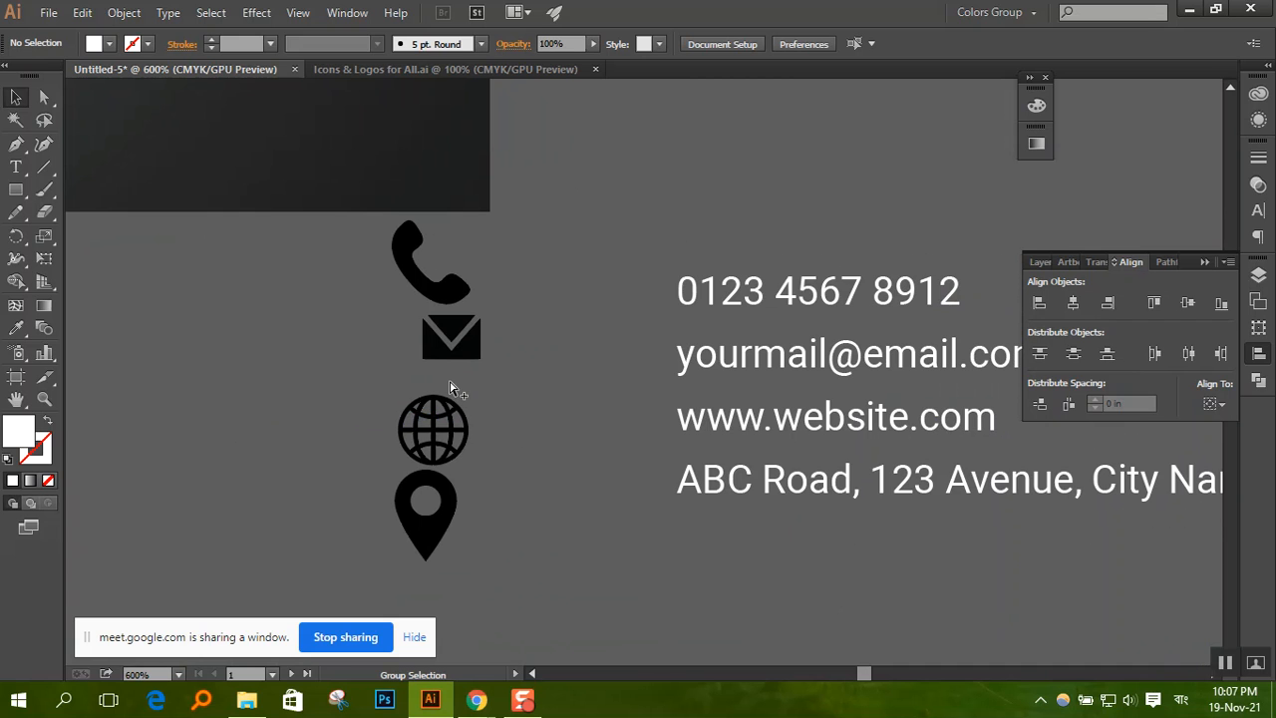
pyautogui.scroll(2, 450, 389)
pyautogui.moveTo(686, 339); pyautogui.dragTo(308, 365)
pyautogui.click(493, 240)
pyautogui.click(254, 265)
pyautogui.click(536, 377)
pyautogui.click(128, 261)
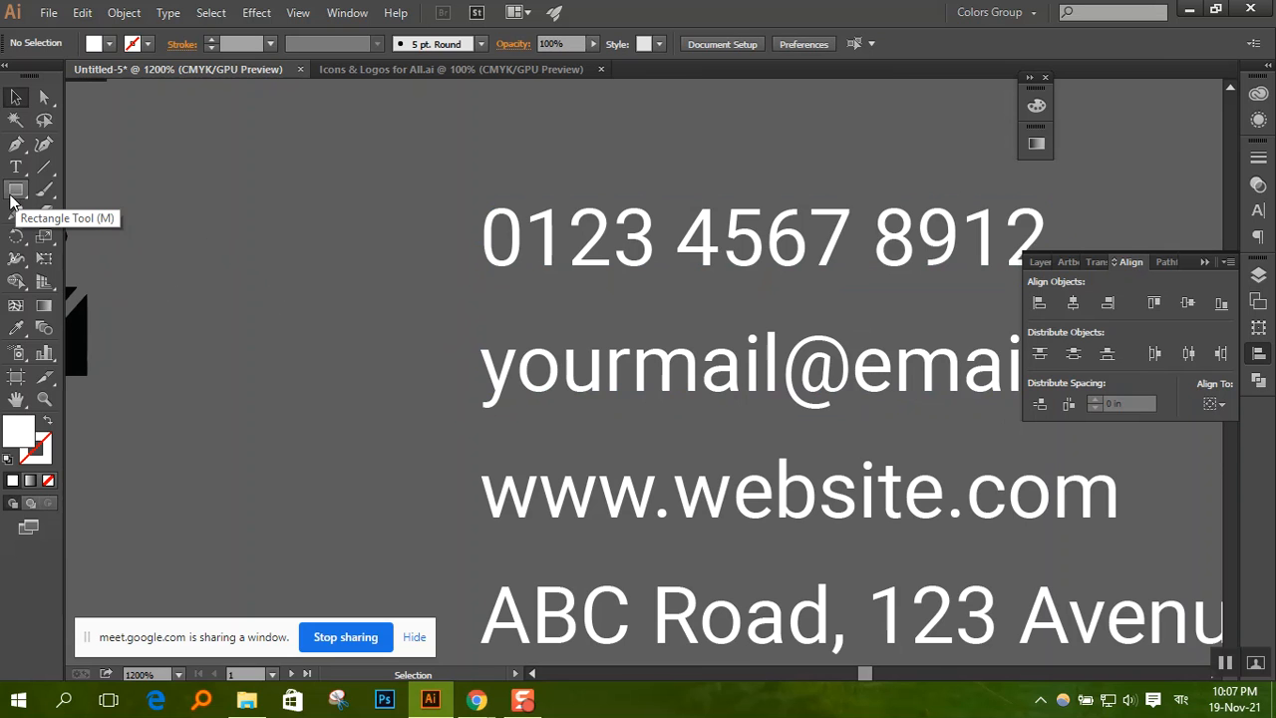
pyautogui.press('l')
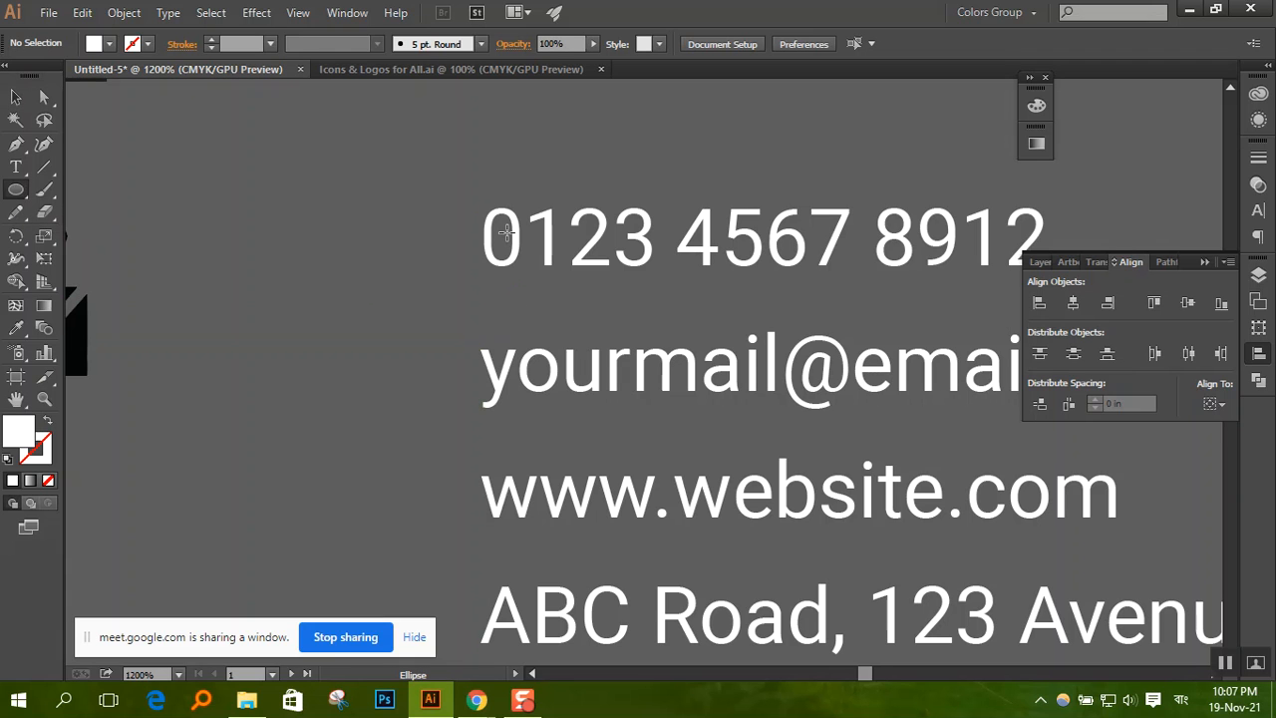
pyautogui.moveTo(503, 236); pyautogui.dragTo(518, 265)
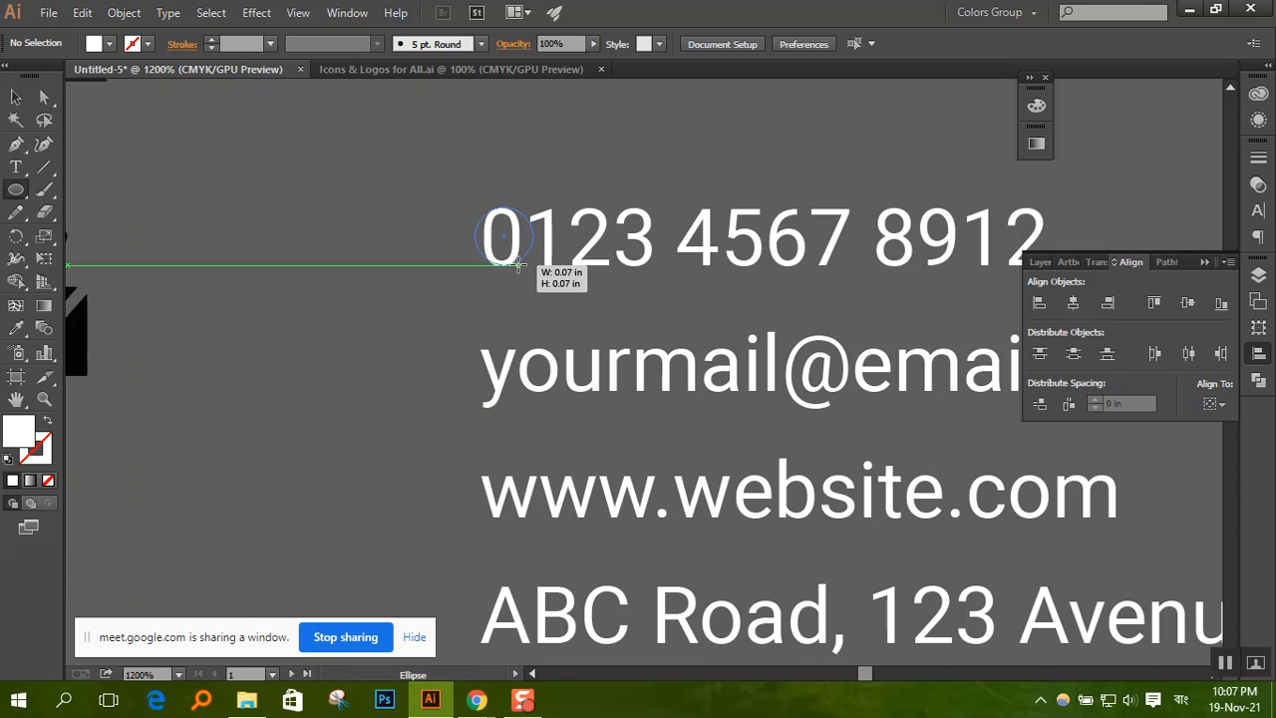
pyautogui.moveTo(517, 265); pyautogui.dragTo(520, 270)
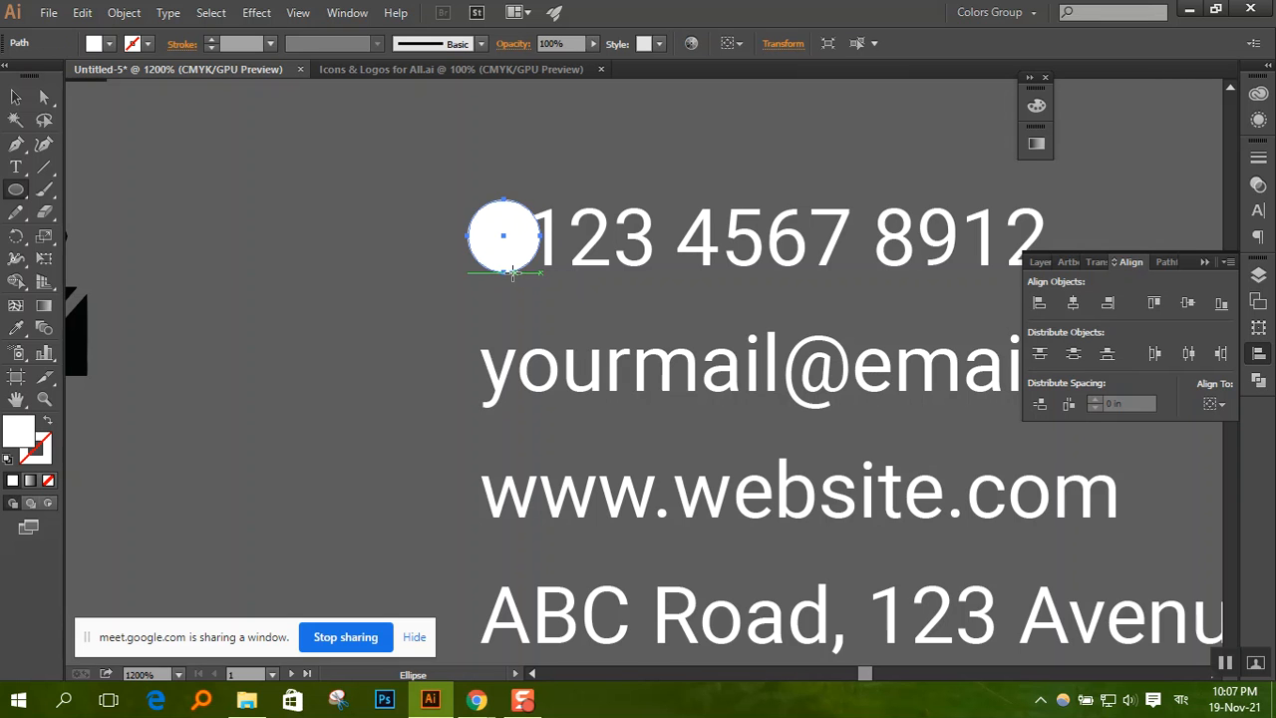
pyautogui.click(17, 97)
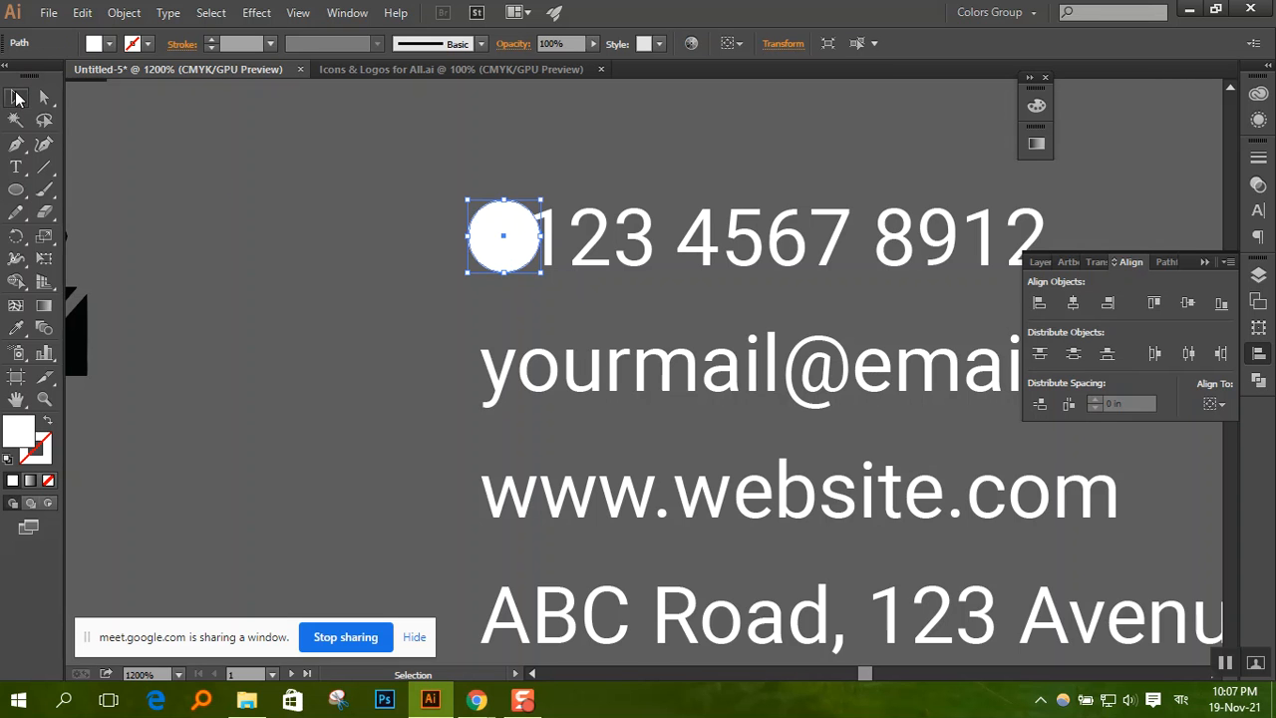
# - Nudge the white circle leftward so it sits clear of the phone number
pyautogui.press('Left')
pyautogui.press('Left')
pyautogui.press('Left')
pyautogui.press('Left')
pyautogui.press('Left')
pyautogui.press('Left')
pyautogui.press('Left')
pyautogui.press('Left')
pyautogui.press('Left')
pyautogui.press('Left')
pyautogui.press('Left')
pyautogui.press('Left')
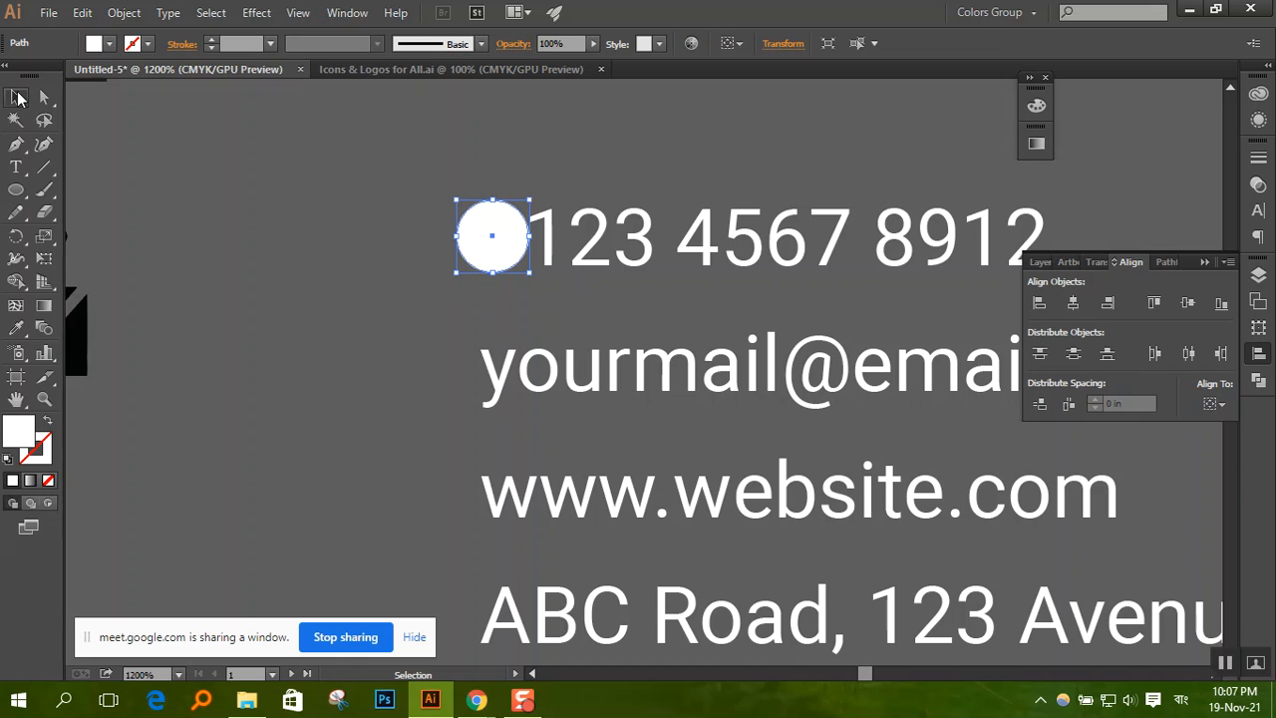
pyautogui.press('Right')
pyautogui.press('Right')
pyautogui.press('Right')
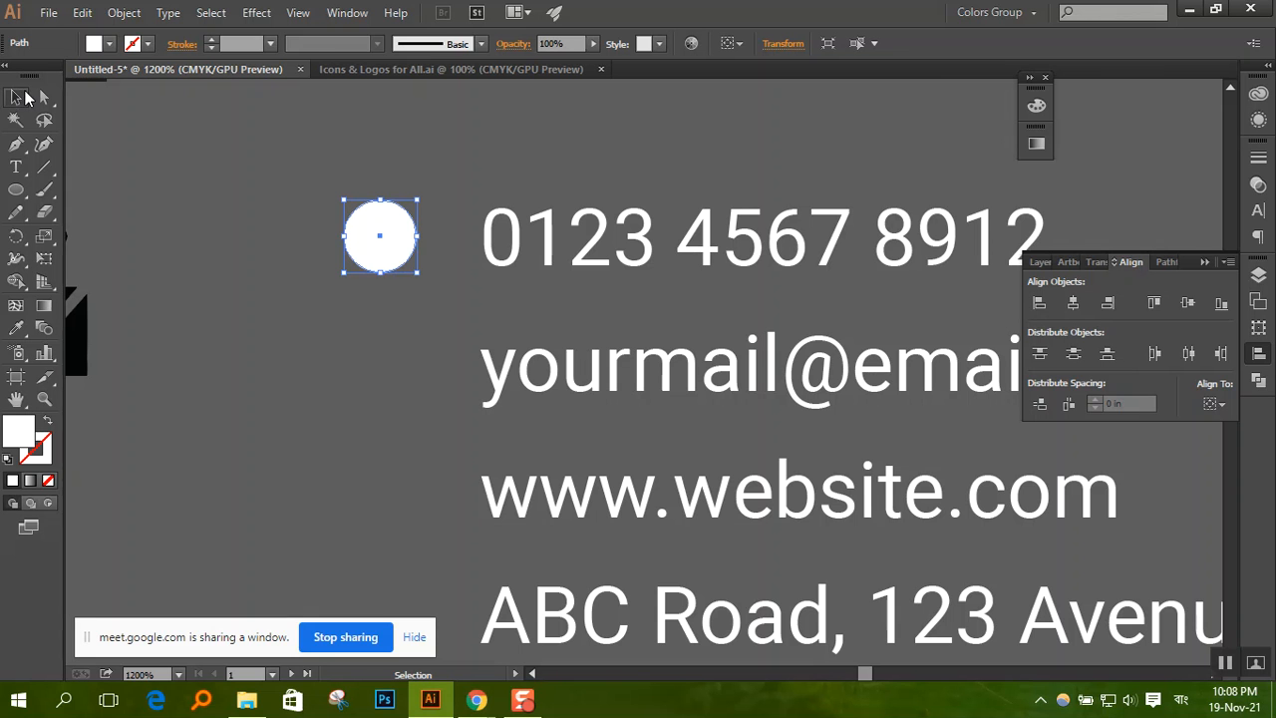
# - Move the phone icon onto the white circle and bring it to the front
pyautogui.scroll(-1, 198, 193)
pyautogui.scroll(1, 199, 194)
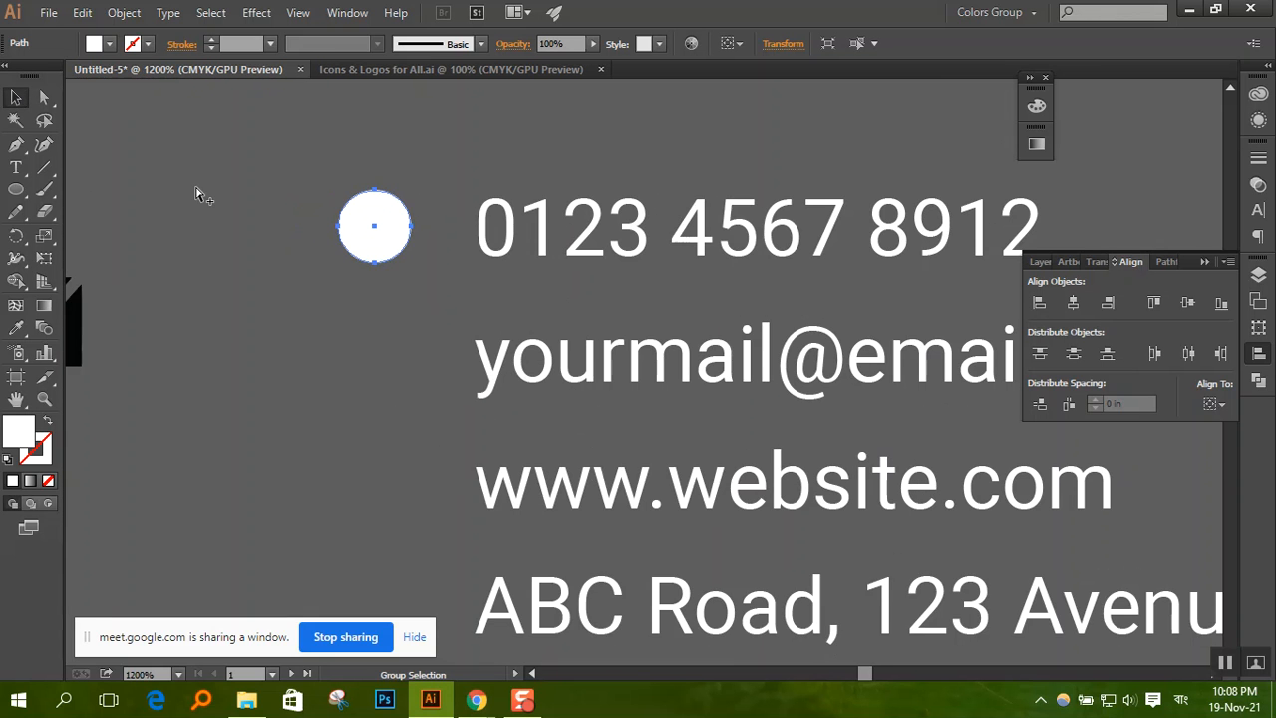
pyautogui.moveTo(212, 222); pyautogui.dragTo(319, 244)
pyautogui.moveTo(153, 246); pyautogui.dragTo(359, 288)
pyautogui.moveTo(381, 231); pyautogui.dragTo(460, 247)
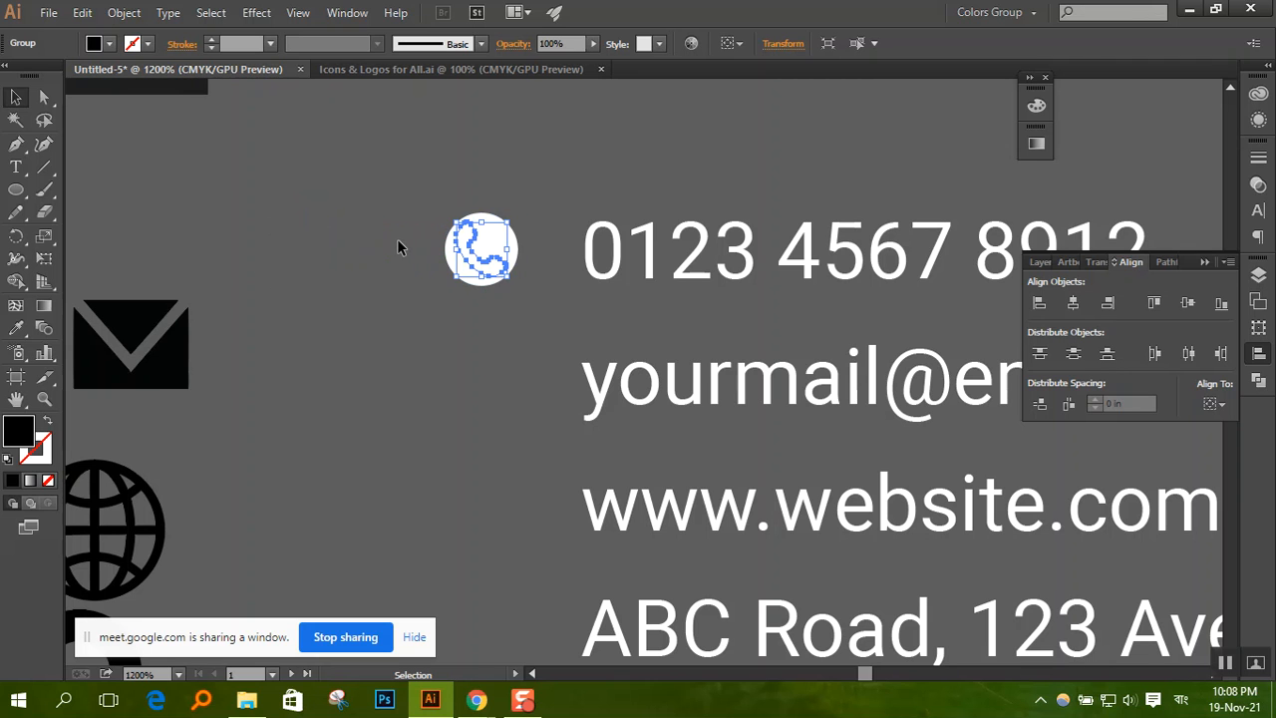
pyautogui.rightClick(466, 239)
pyautogui.moveTo(556, 396)
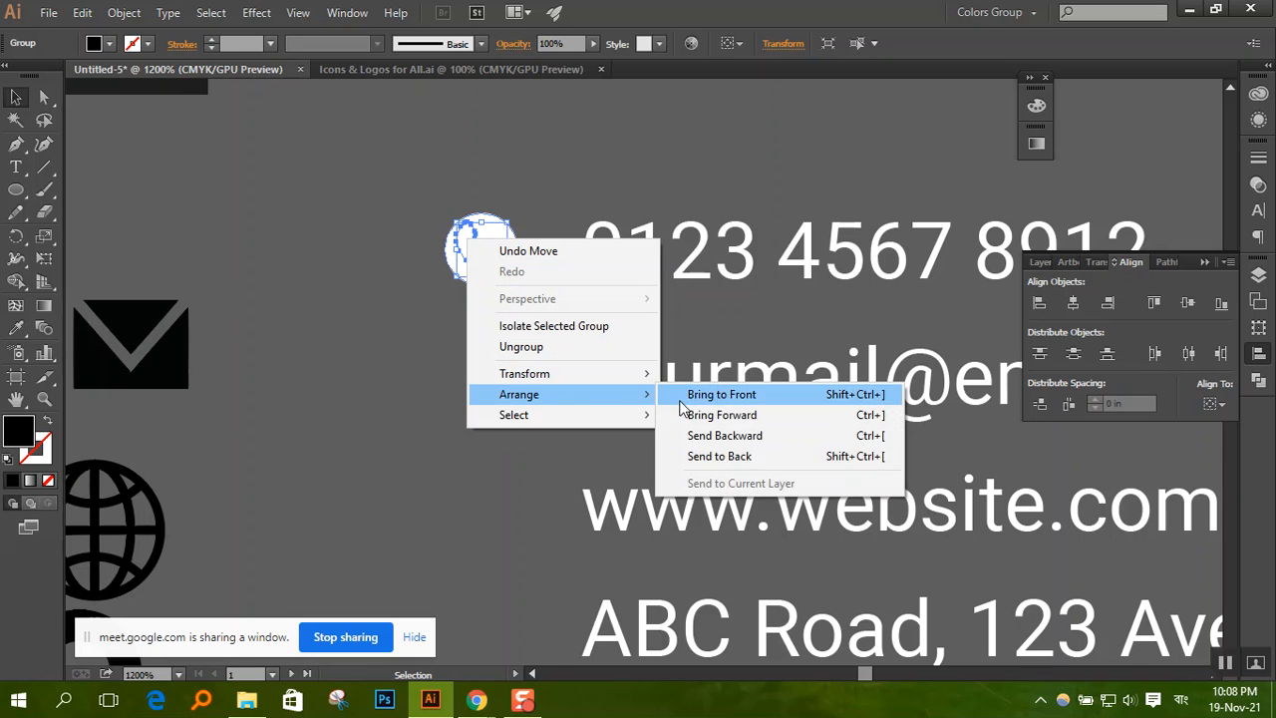
pyautogui.click(720, 394)
pyautogui.click(414, 357)
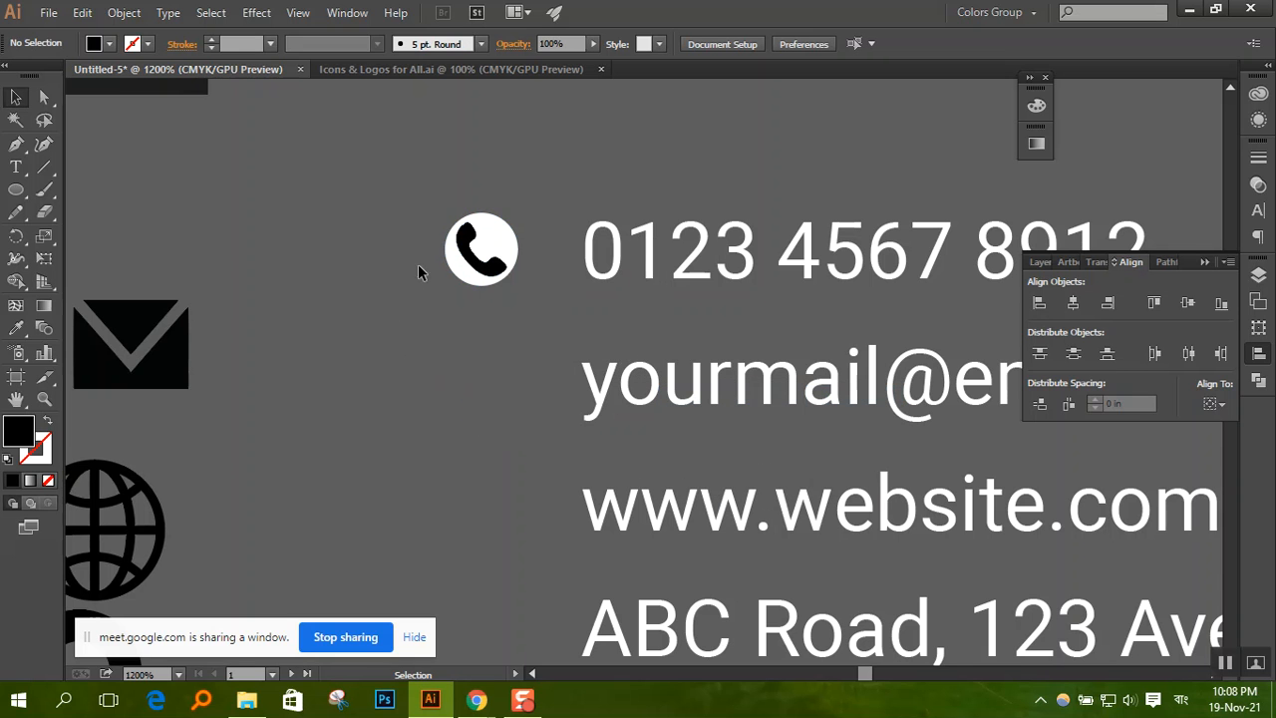
# - Select the phone icon and circle and center the icon horizontally on the circle as key object
pyautogui.scroll(3, 423, 261)
pyautogui.scroll(1, 428, 258)
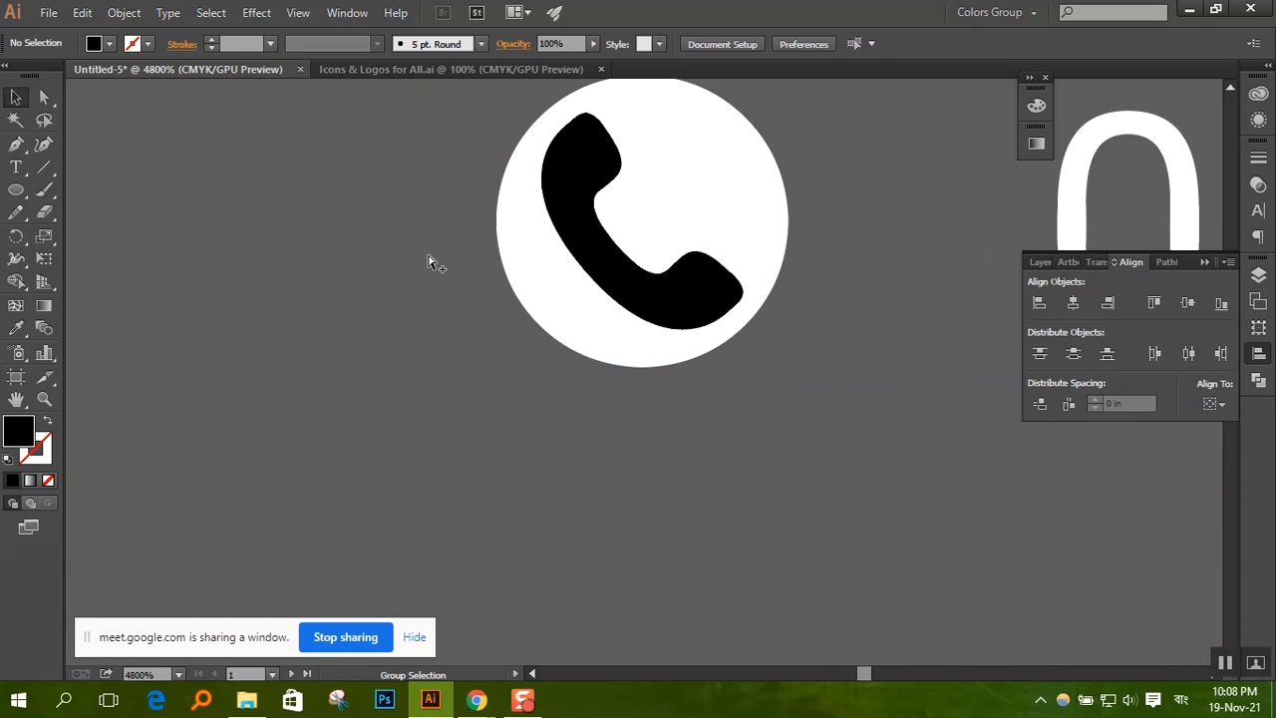
pyautogui.moveTo(344, 244); pyautogui.dragTo(140, 330)
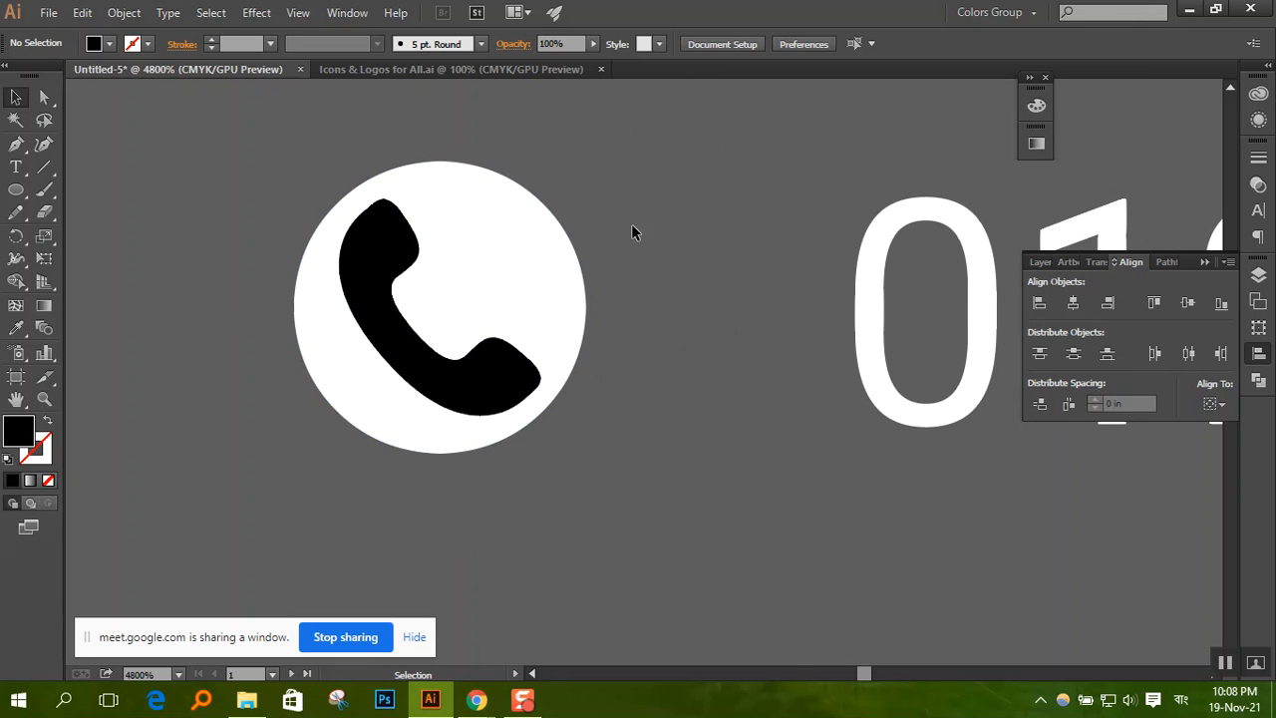
pyautogui.moveTo(560, 209); pyautogui.dragTo(339, 399)
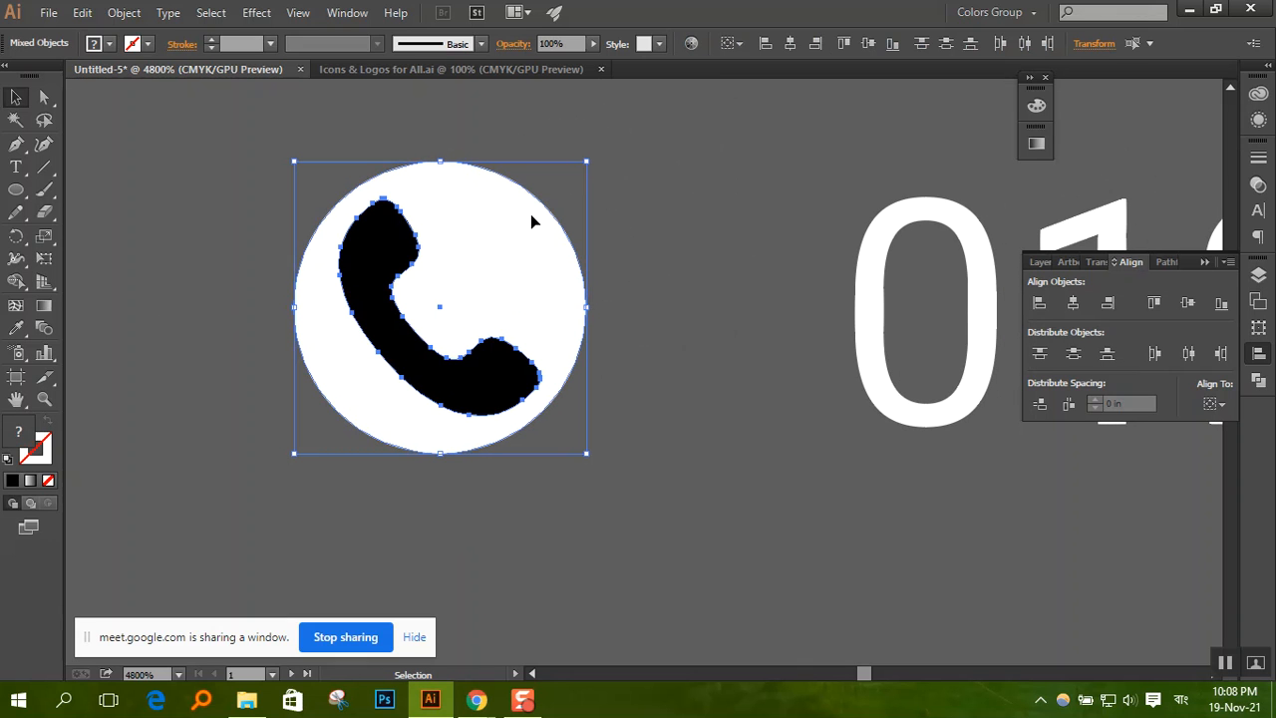
pyautogui.click(1216, 403)
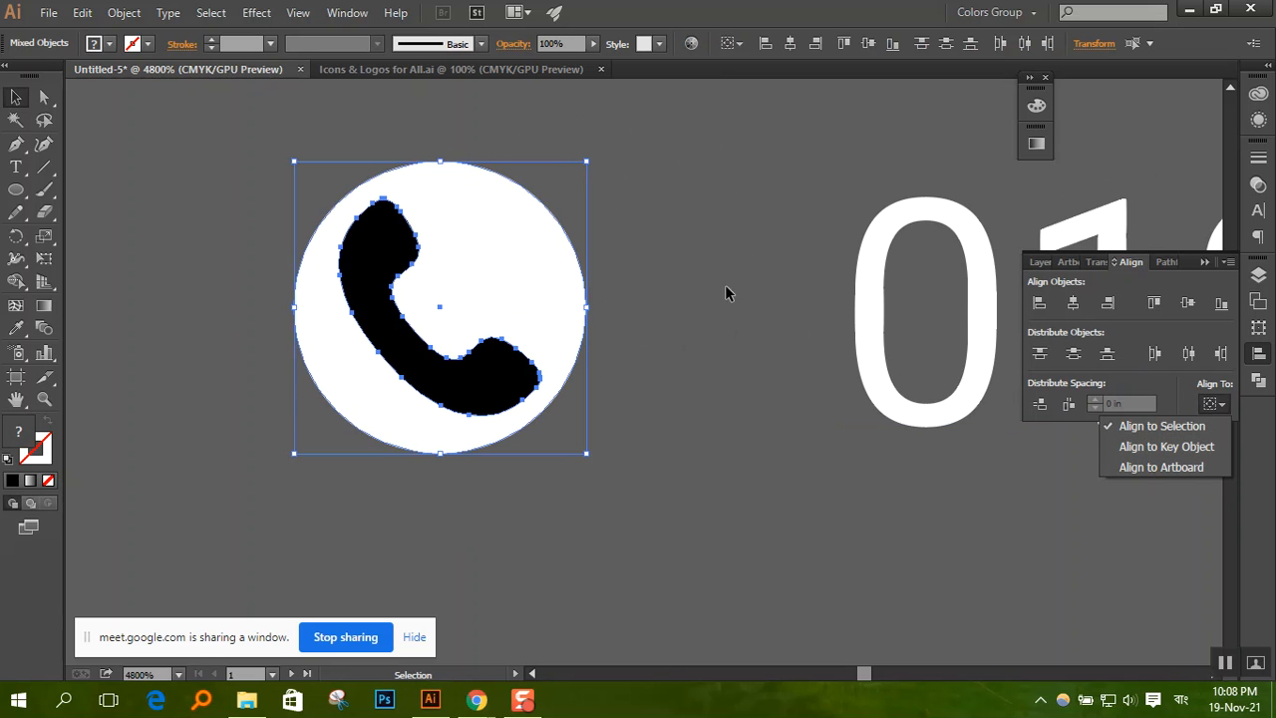
pyautogui.click(616, 173)
pyautogui.moveTo(675, 212); pyautogui.dragTo(585, 297)
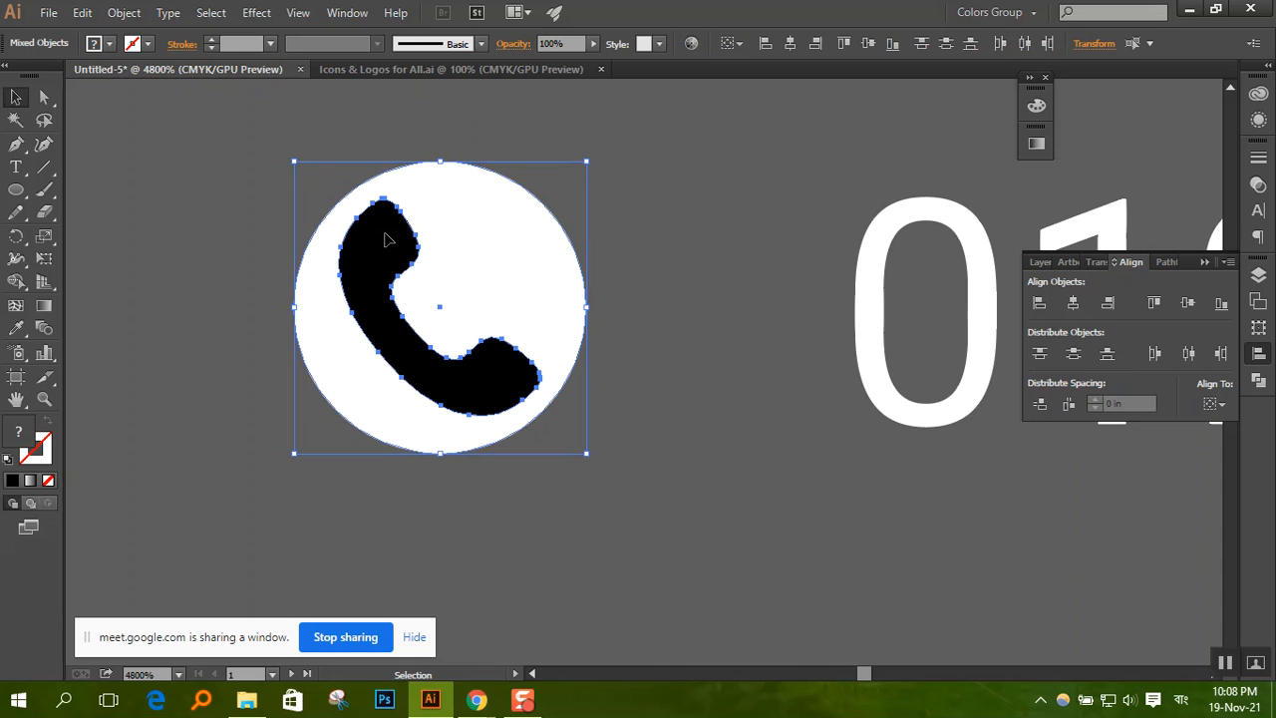
pyautogui.click(538, 229)
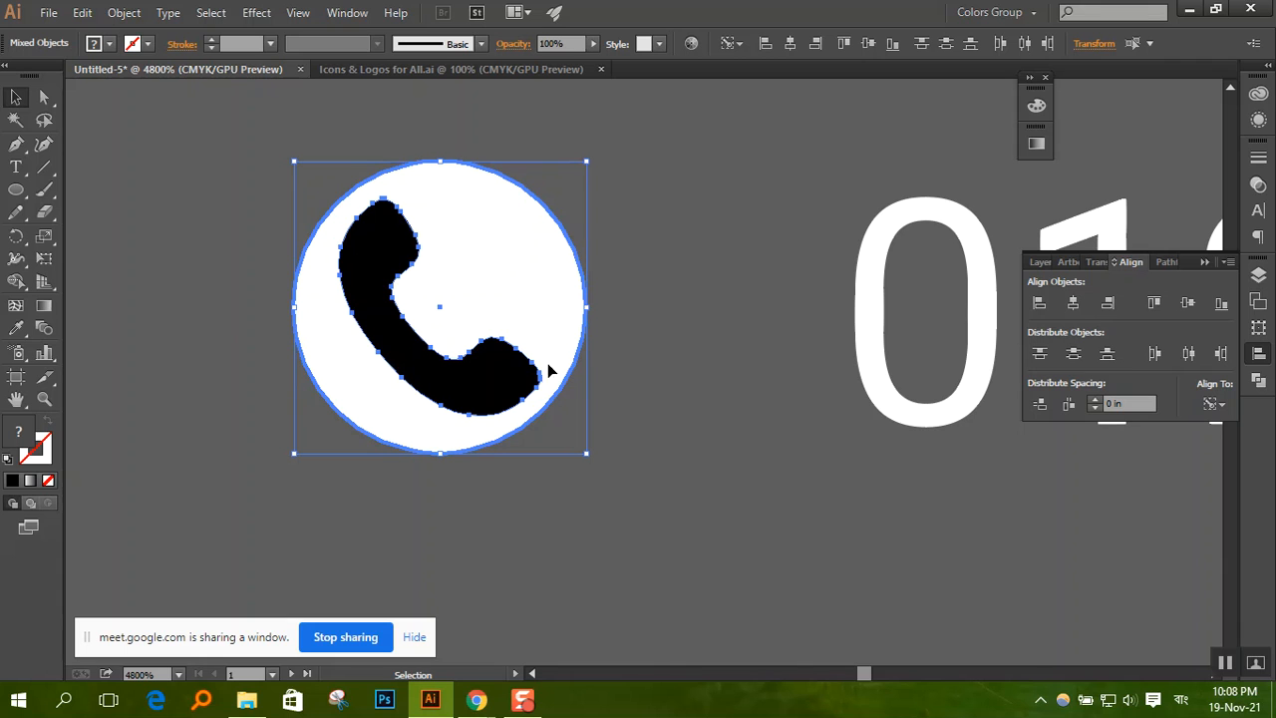
pyautogui.click(1073, 304)
pyautogui.click(751, 269)
# - Nudge the phone icon and resize it to about 0.05 × 0.06 in inside the circle
pyautogui.click(386, 254)
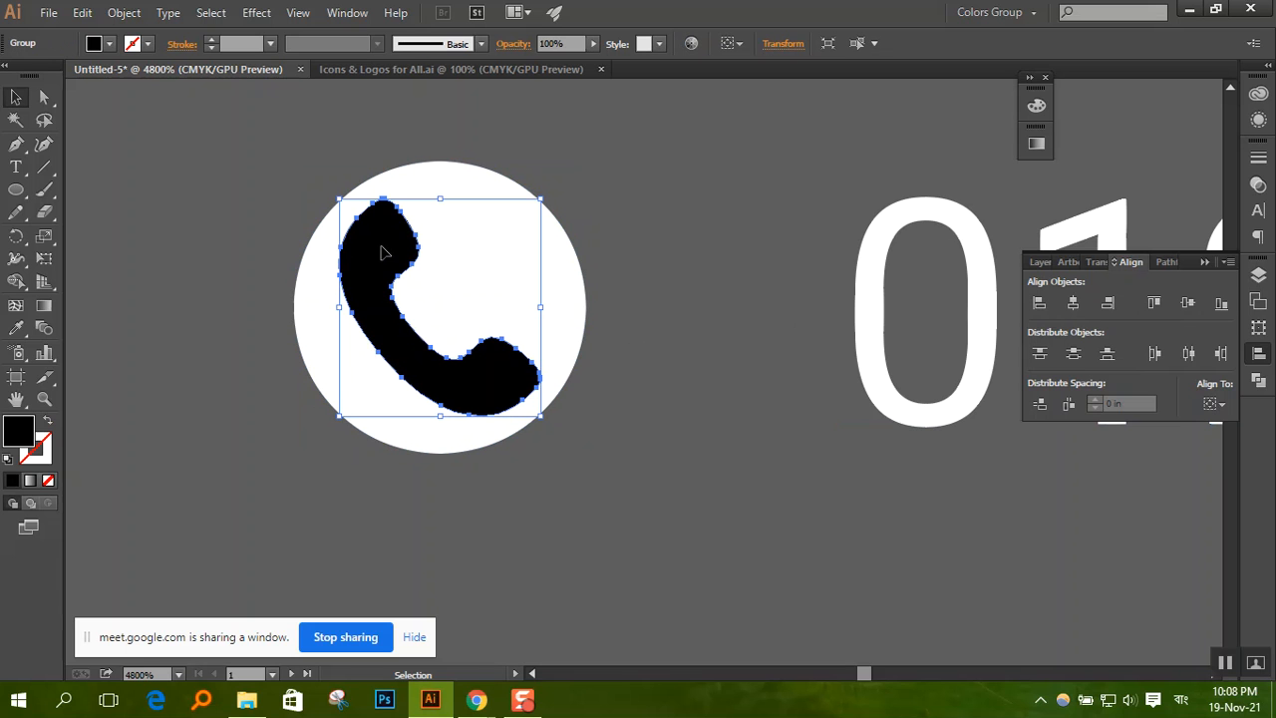
pyautogui.moveTo(539, 308); pyautogui.dragTo(534, 317)
pyautogui.click(650, 276)
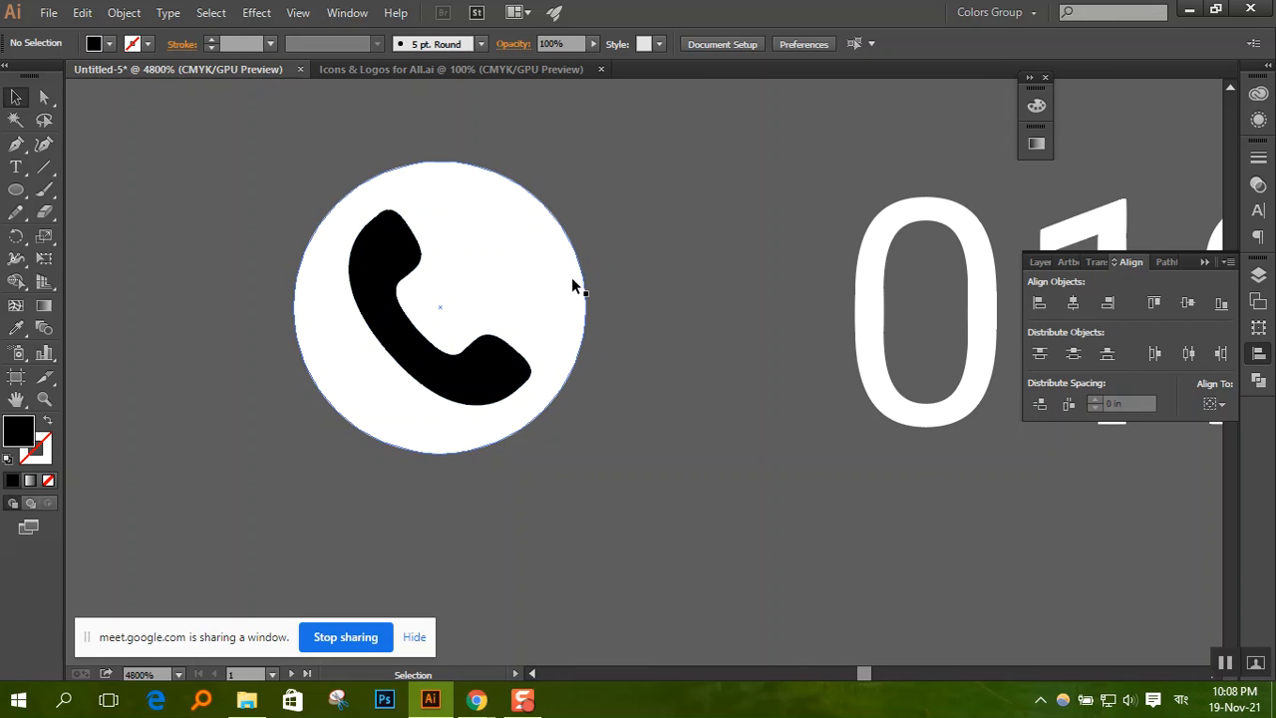
pyautogui.click(409, 261)
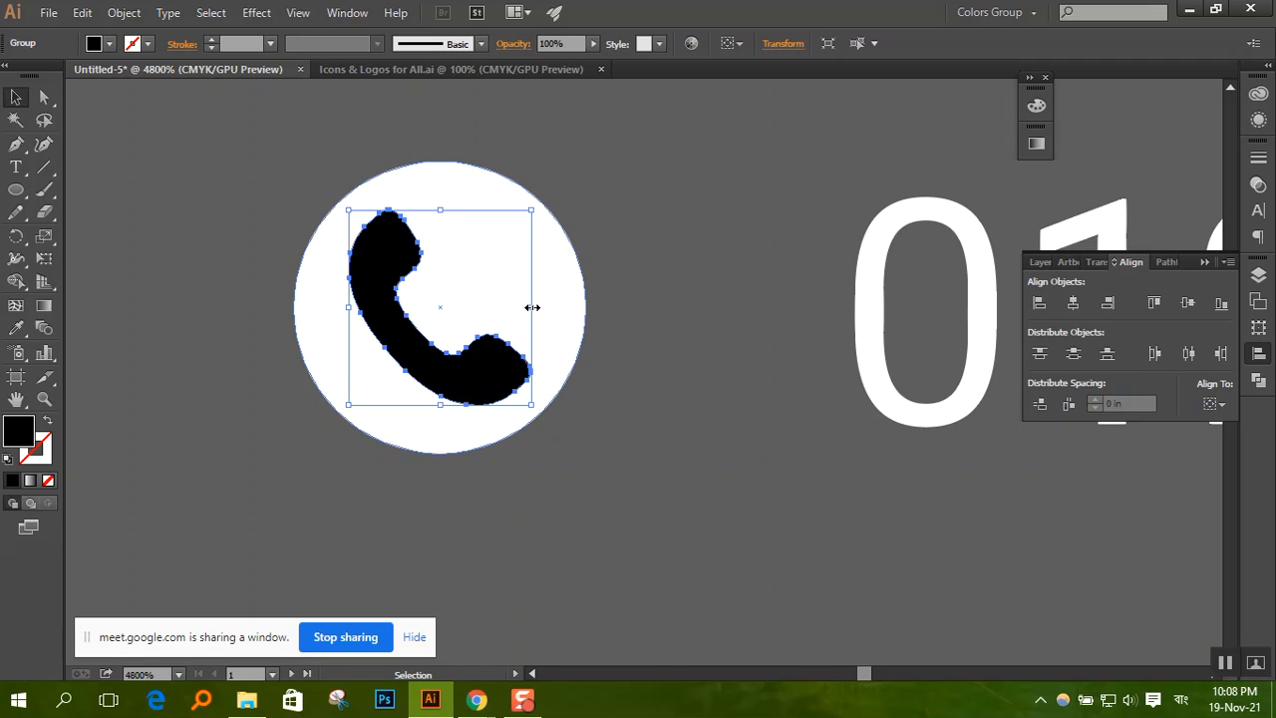
pyautogui.moveTo(533, 308); pyautogui.dragTo(535, 313)
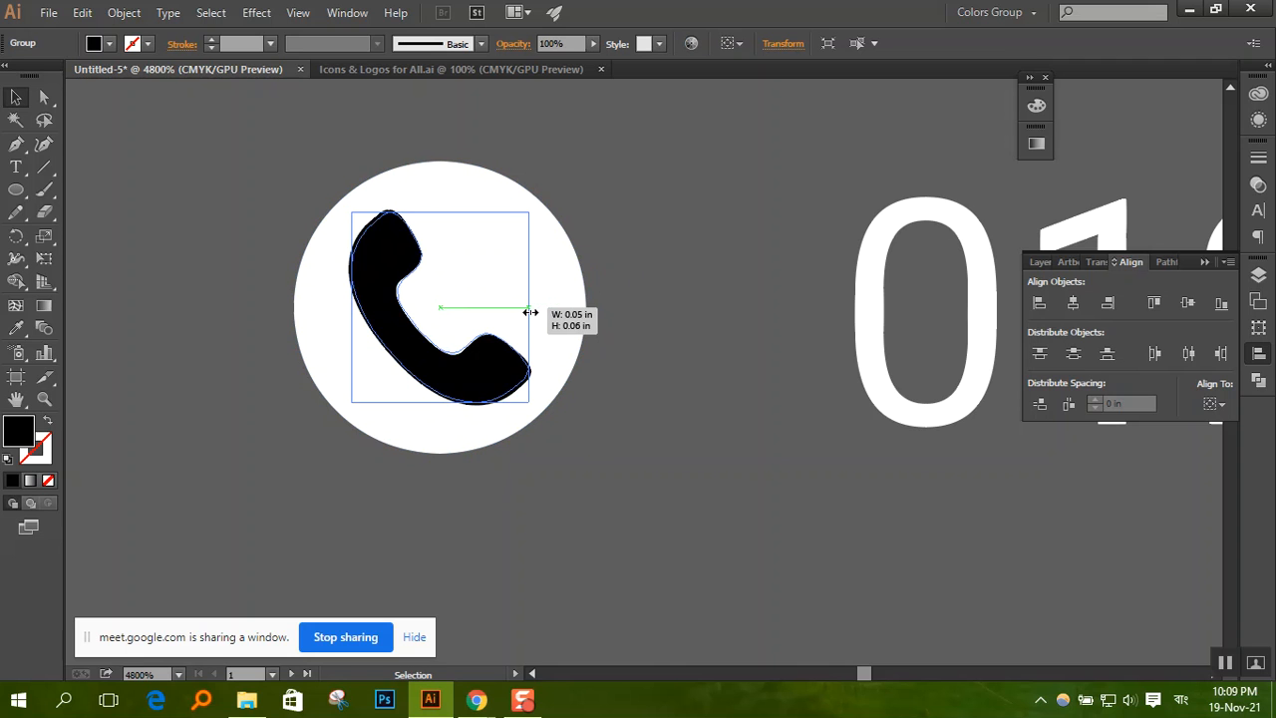
pyautogui.click(657, 221)
# - Duplicate the white circle down beside the email line
pyautogui.scroll(-3, 624, 261)
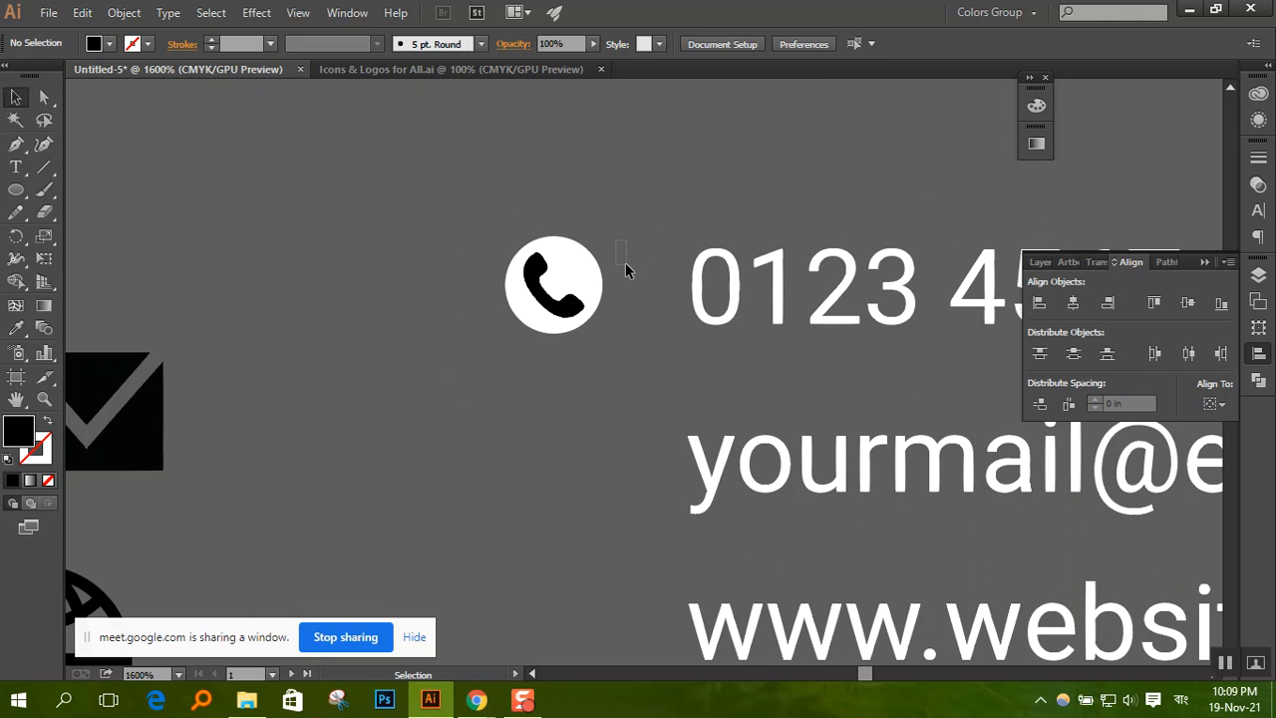
pyautogui.click(534, 329)
pyautogui.moveTo(535, 327); pyautogui.dragTo(548, 510)
pyautogui.scroll(-2, 578, 414)
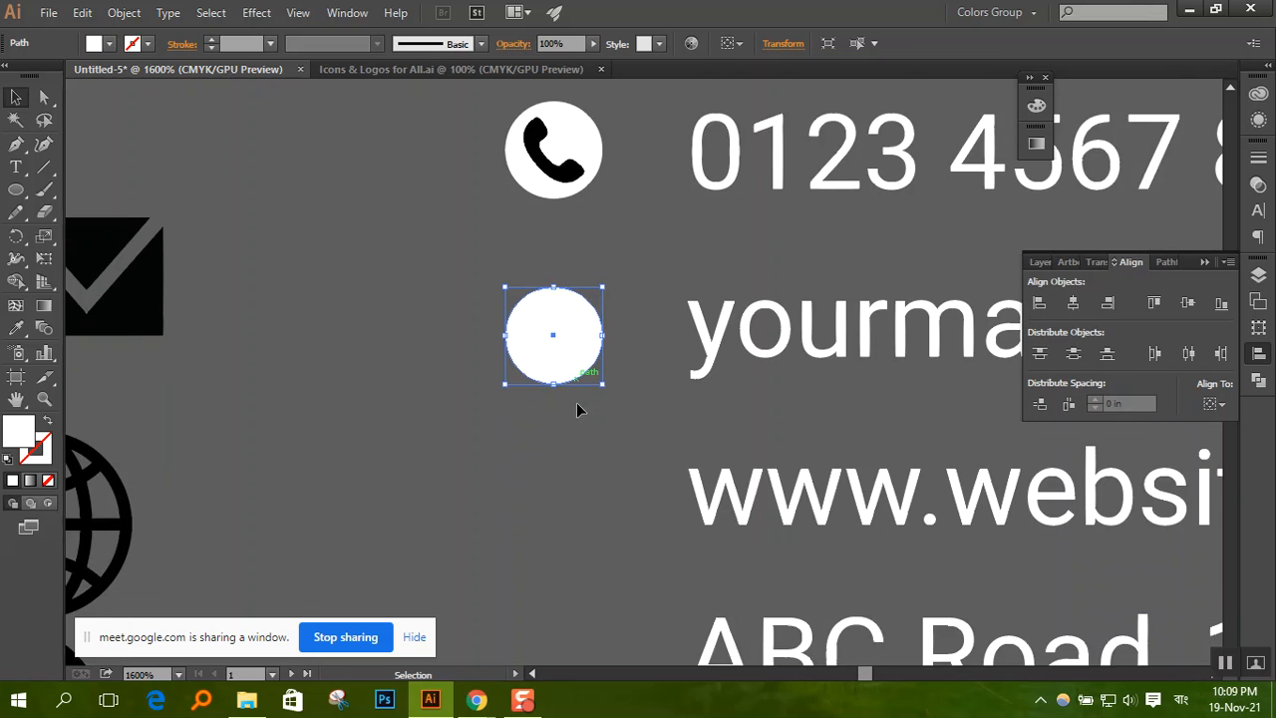
# - Duplicate the white circle twice more, repeating the spacing for the website and address lines
pyautogui.scroll(-3, 578, 404)
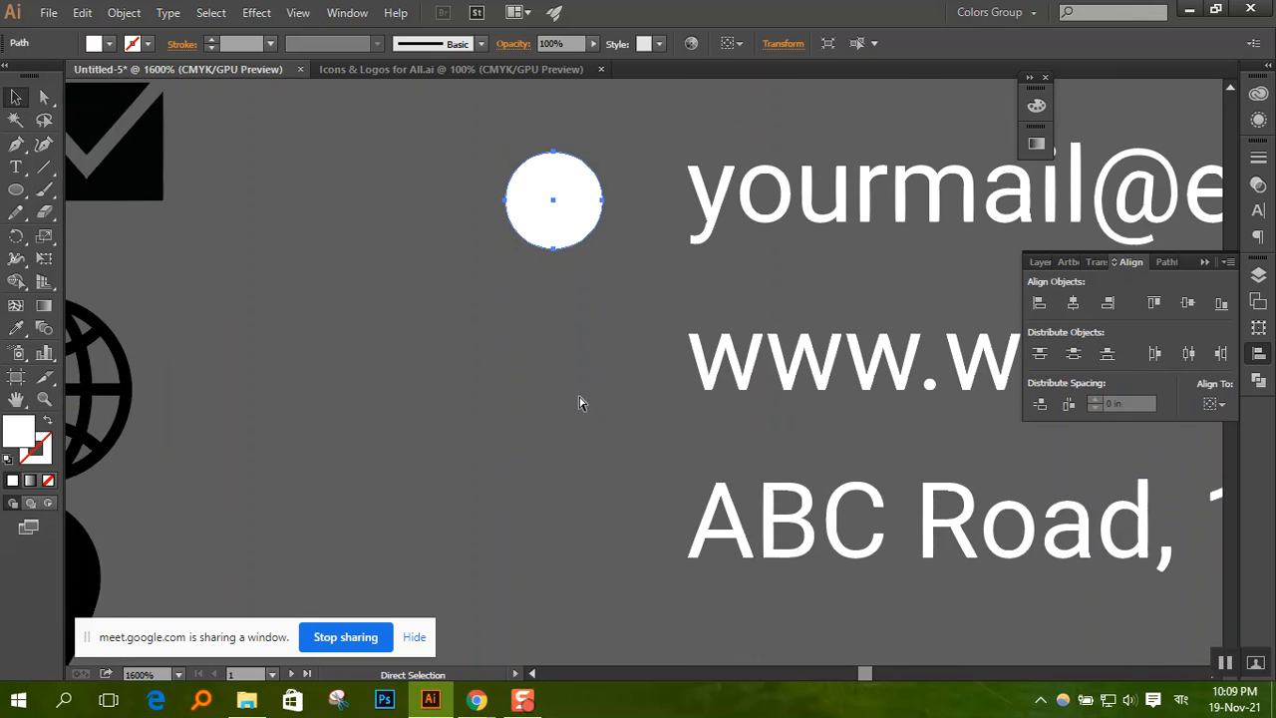
pyautogui.hotkey('ctrl', 'd')
pyautogui.hotkey('ctrl', 'd')
# - Move the envelope, globe and location pin icons next to their circles
pyautogui.click(452, 285)
pyautogui.moveTo(444, 311); pyautogui.dragTo(442, 478)
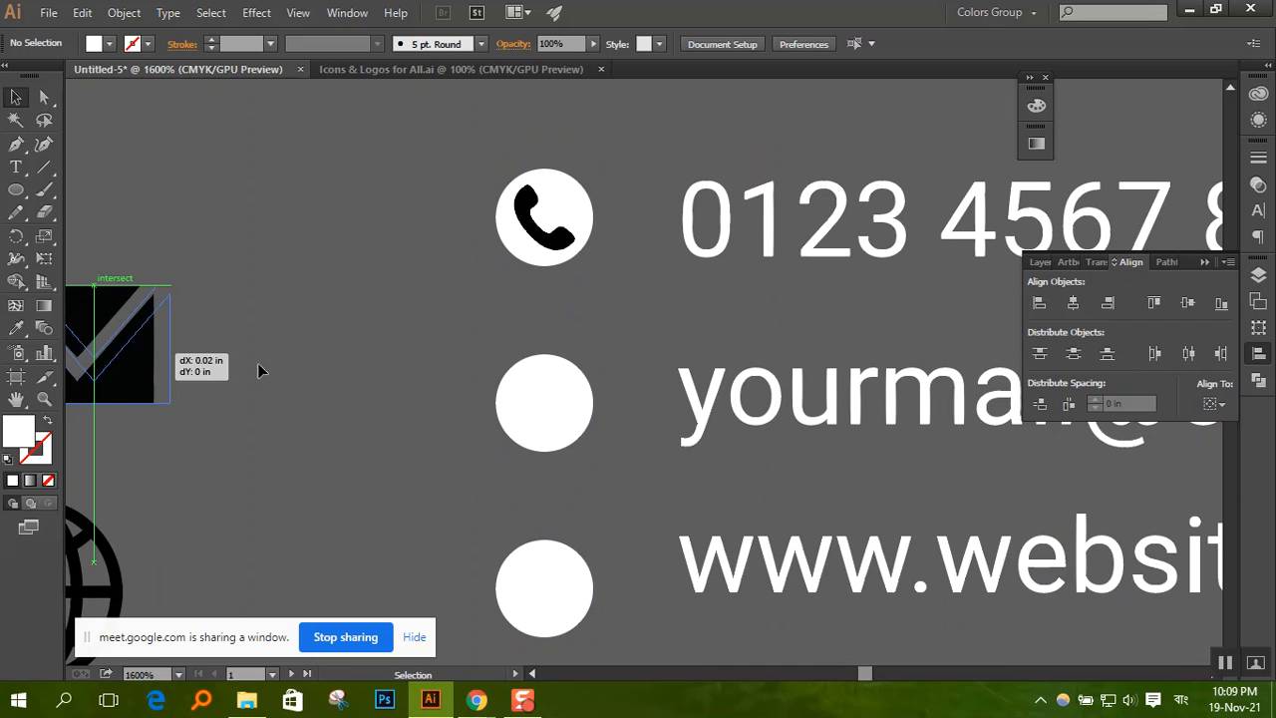
pyautogui.moveTo(160, 351); pyautogui.dragTo(447, 389)
pyautogui.moveTo(439, 381); pyautogui.dragTo(403, 383)
pyautogui.moveTo(106, 561); pyautogui.dragTo(416, 562)
pyautogui.moveTo(445, 496); pyautogui.dragTo(479, 364)
pyautogui.moveTo(110, 584); pyautogui.dragTo(440, 569)
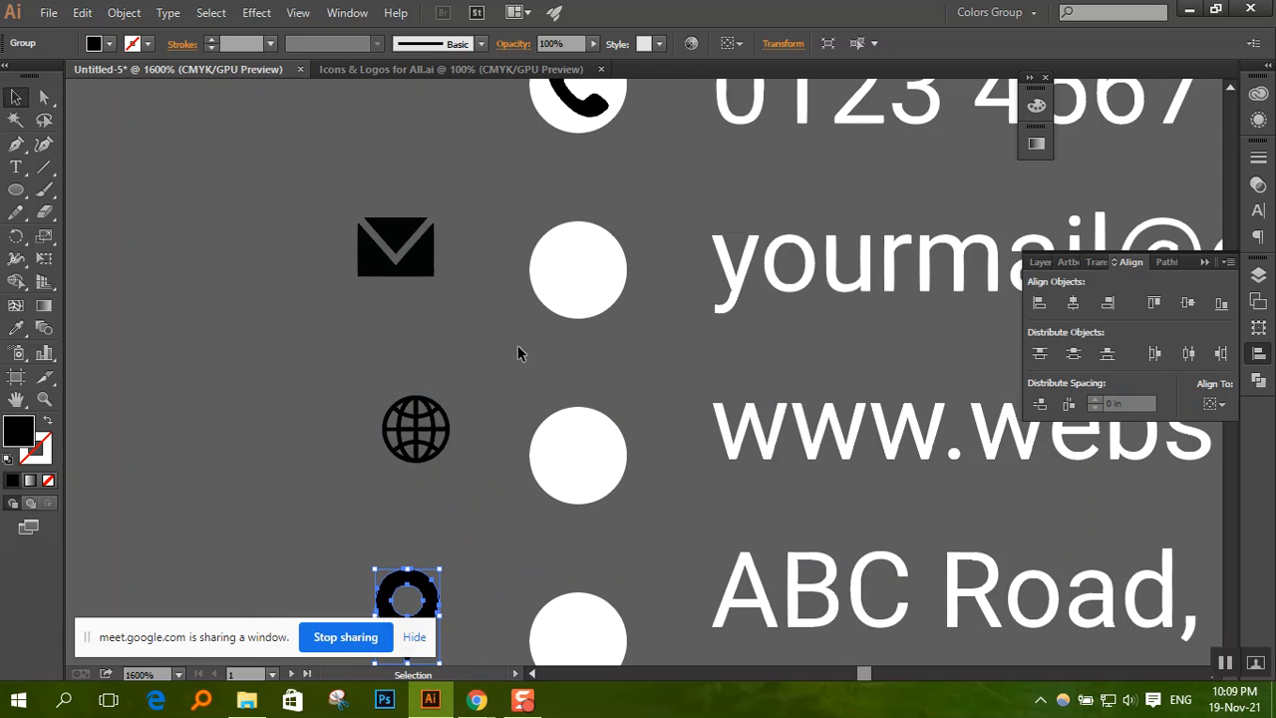
pyautogui.press('space')
pyautogui.moveTo(502, 277); pyautogui.dragTo(326, 306)
pyautogui.moveTo(243, 273); pyautogui.dragTo(396, 299)
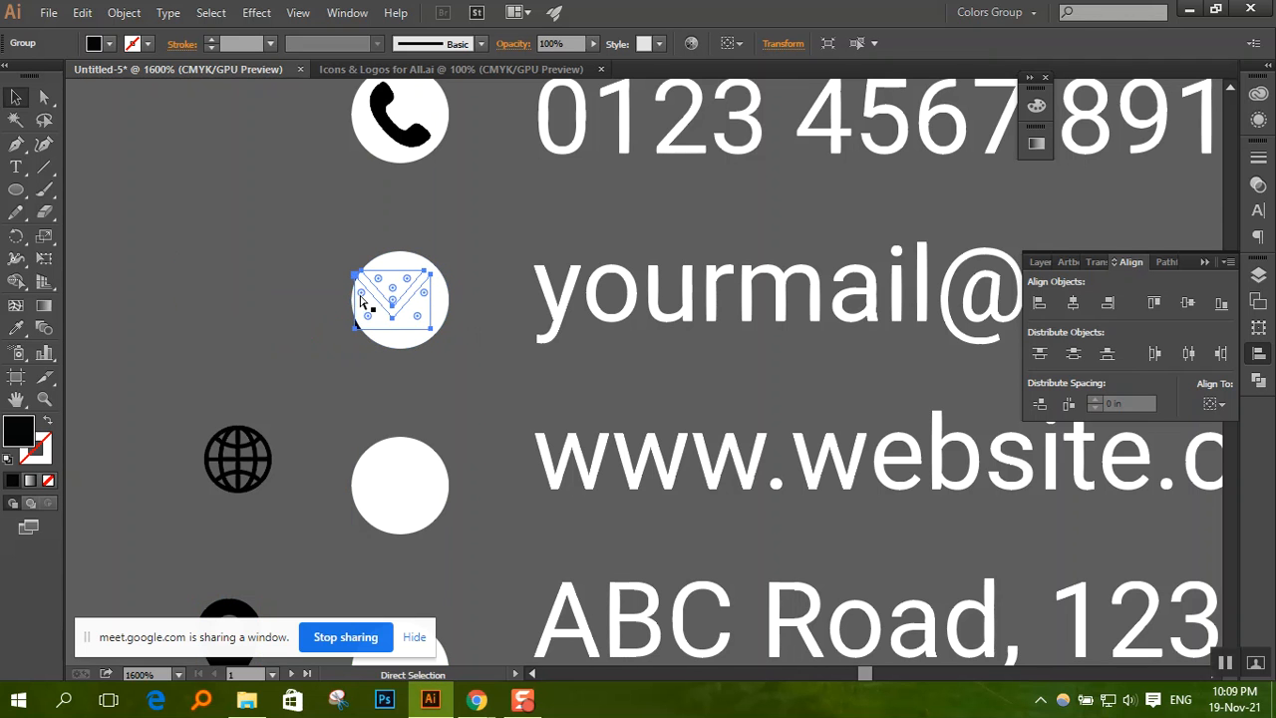
pyautogui.hotkey('ctrl', 'z')
# - Bring the envelope icon to the front and move it onto the email line's white circle
pyautogui.click(297, 284)
pyautogui.press('space')
pyautogui.moveTo(282, 296); pyautogui.dragTo(227, 598)
pyautogui.rightClick(259, 342)
pyautogui.moveTo(341, 490)
pyautogui.click(429, 491)
pyautogui.click(285, 255)
pyautogui.moveTo(254, 211); pyautogui.dragTo(434, 245)
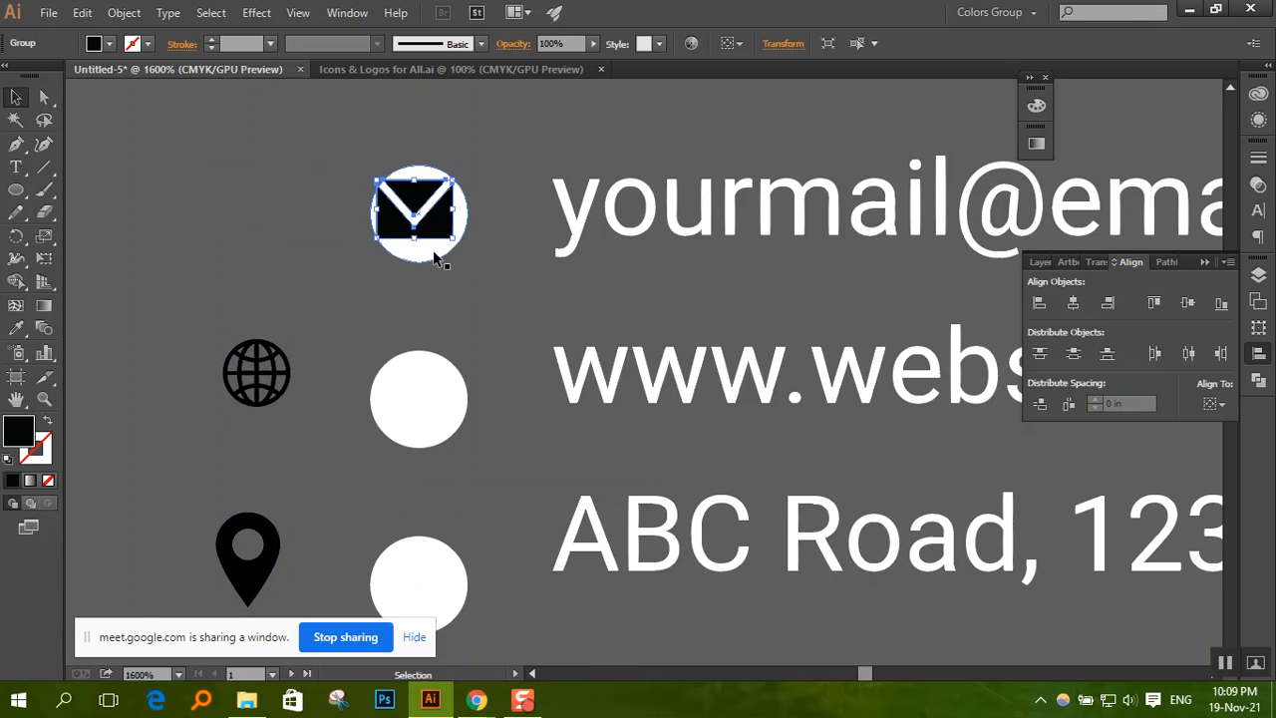
# - Shrink the envelope icon and center it horizontally and vertically on its circle
pyautogui.keyDown('alt'); pyautogui.scroll(2, 424, 192); pyautogui.keyUp('alt')
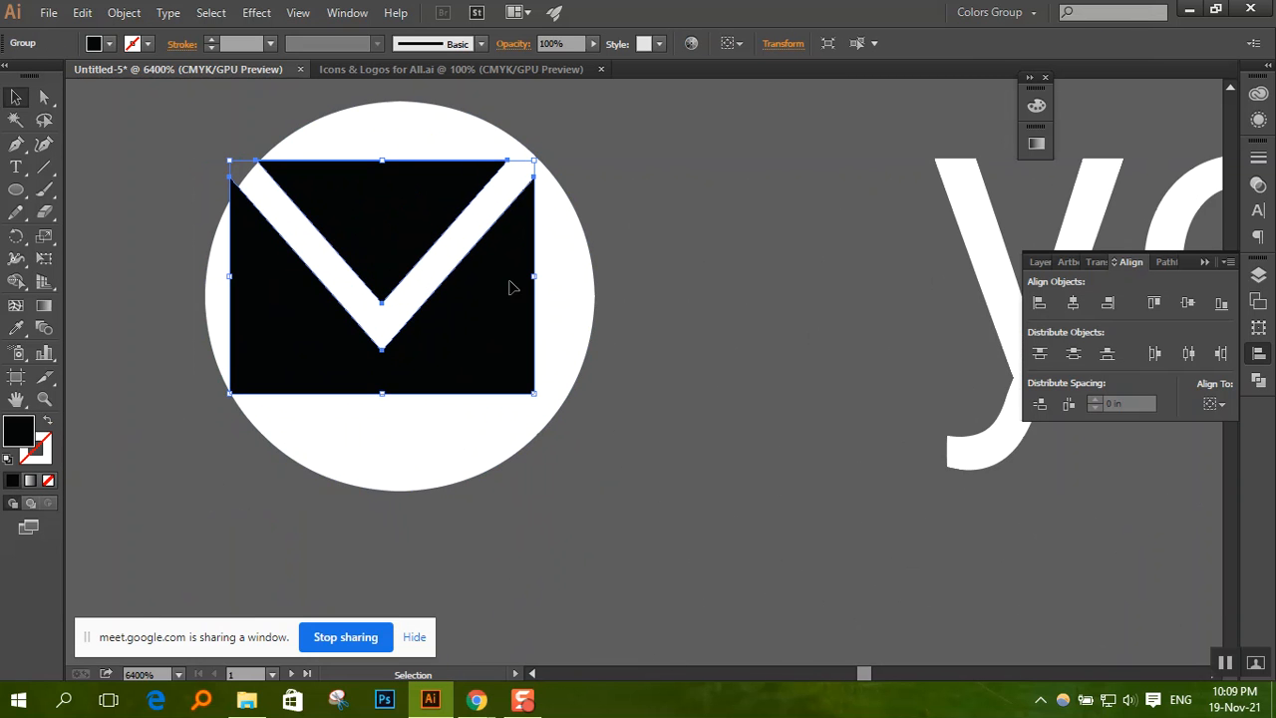
pyautogui.moveTo(535, 278); pyautogui.dragTo(493, 278)
pyautogui.keyDown('shift'); pyautogui.click(510, 350); pyautogui.keyUp('shift')
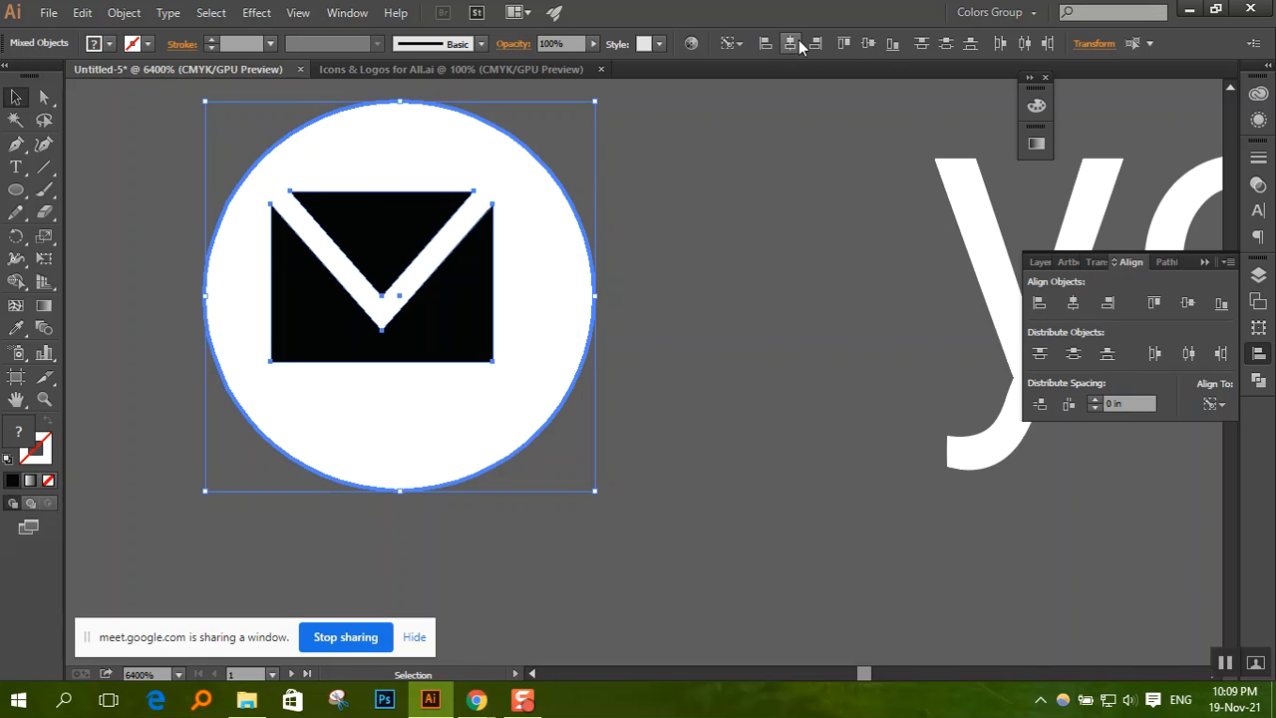
pyautogui.click(870, 43)
pyautogui.click(873, 44)
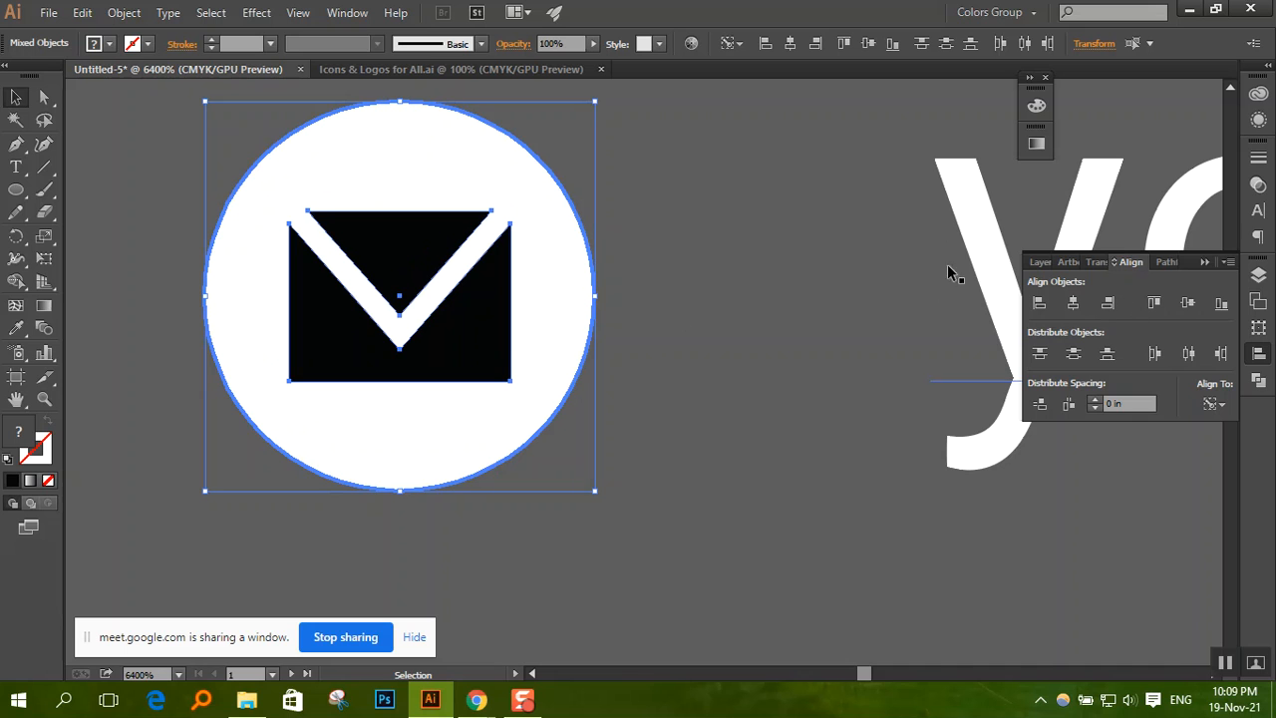
pyautogui.click(677, 249)
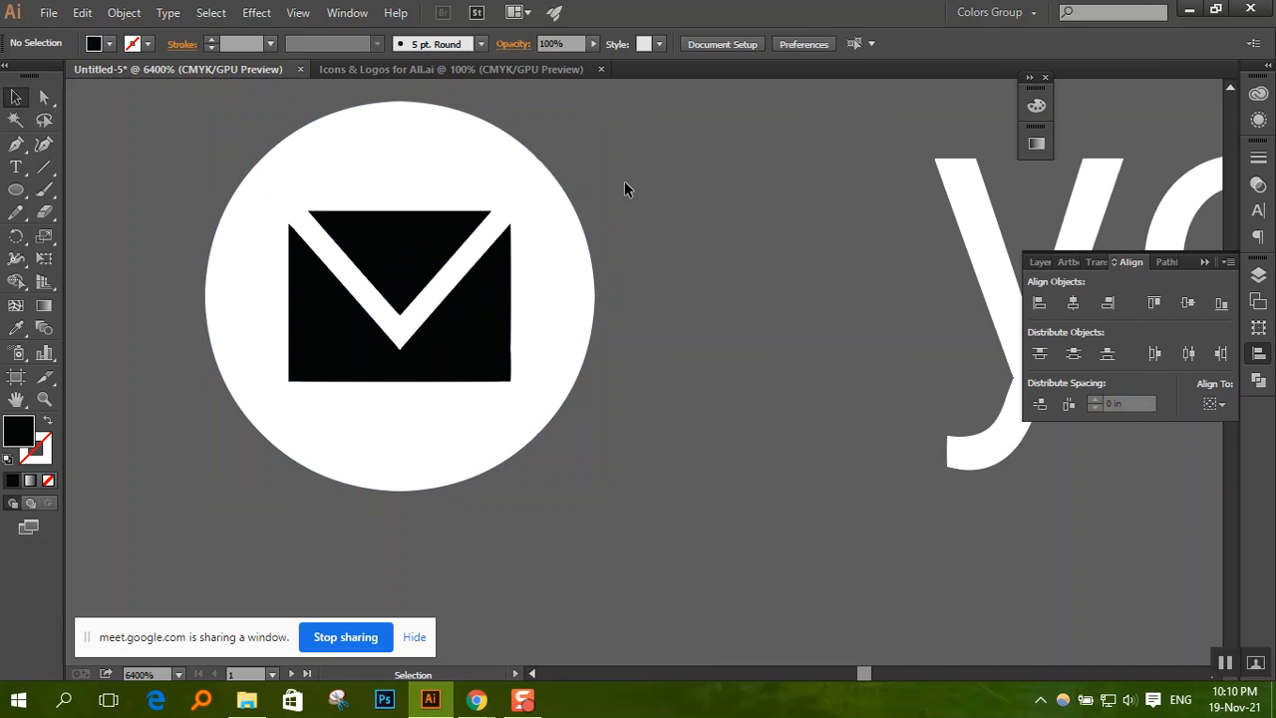
# - Enlarge the envelope icon slightly within its circle
pyautogui.click(499, 322)
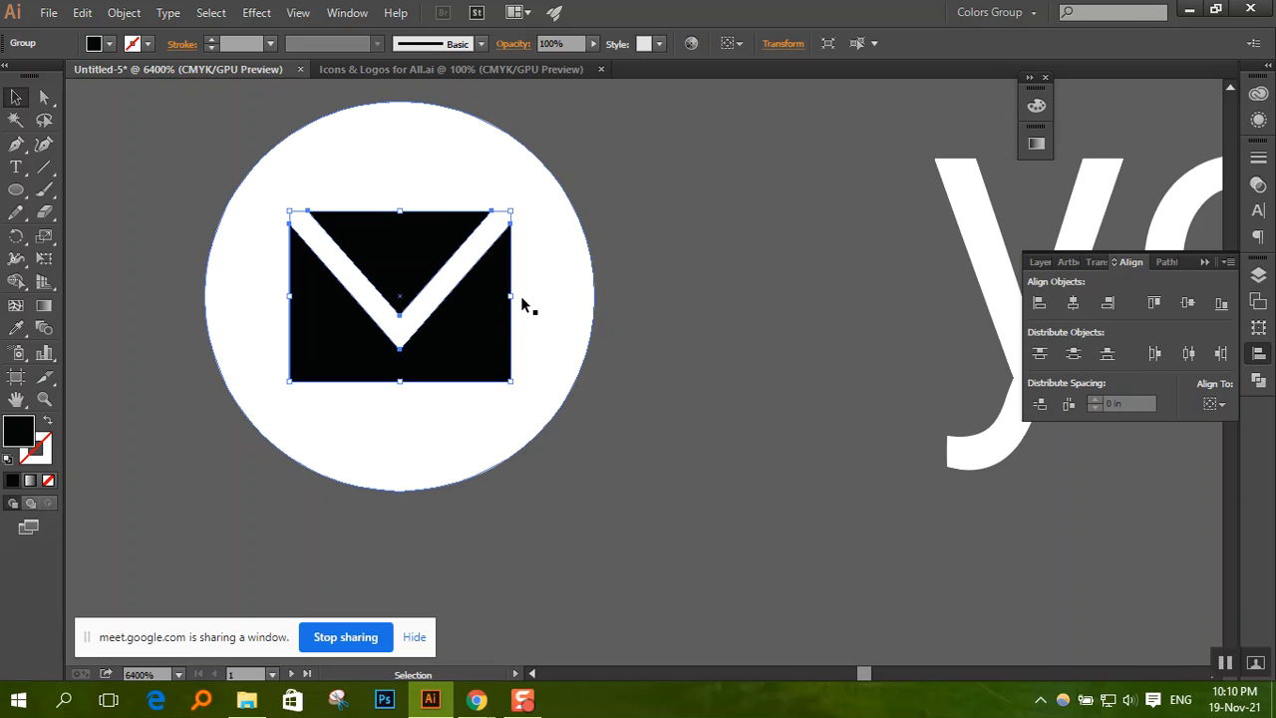
pyautogui.moveTo(514, 295); pyautogui.dragTo(527, 302)
pyautogui.click(683, 329)
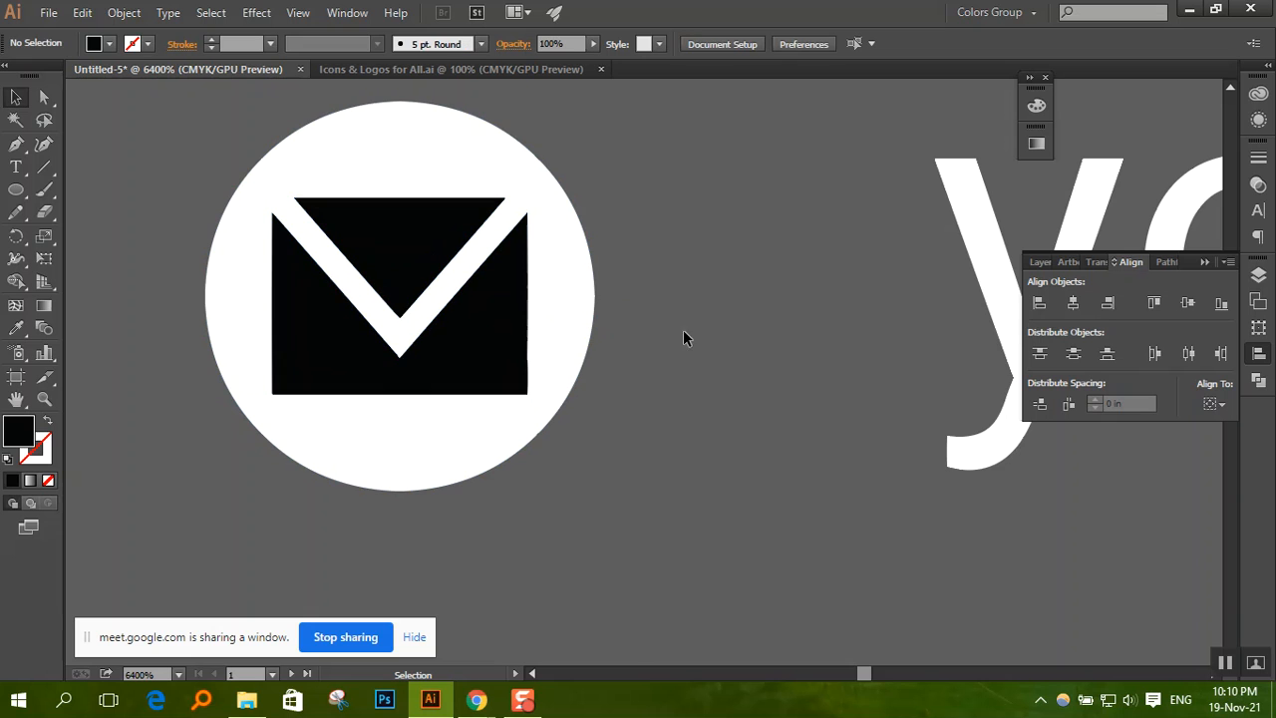
pyautogui.click(498, 302)
pyautogui.scroll(-3, 664, 325)
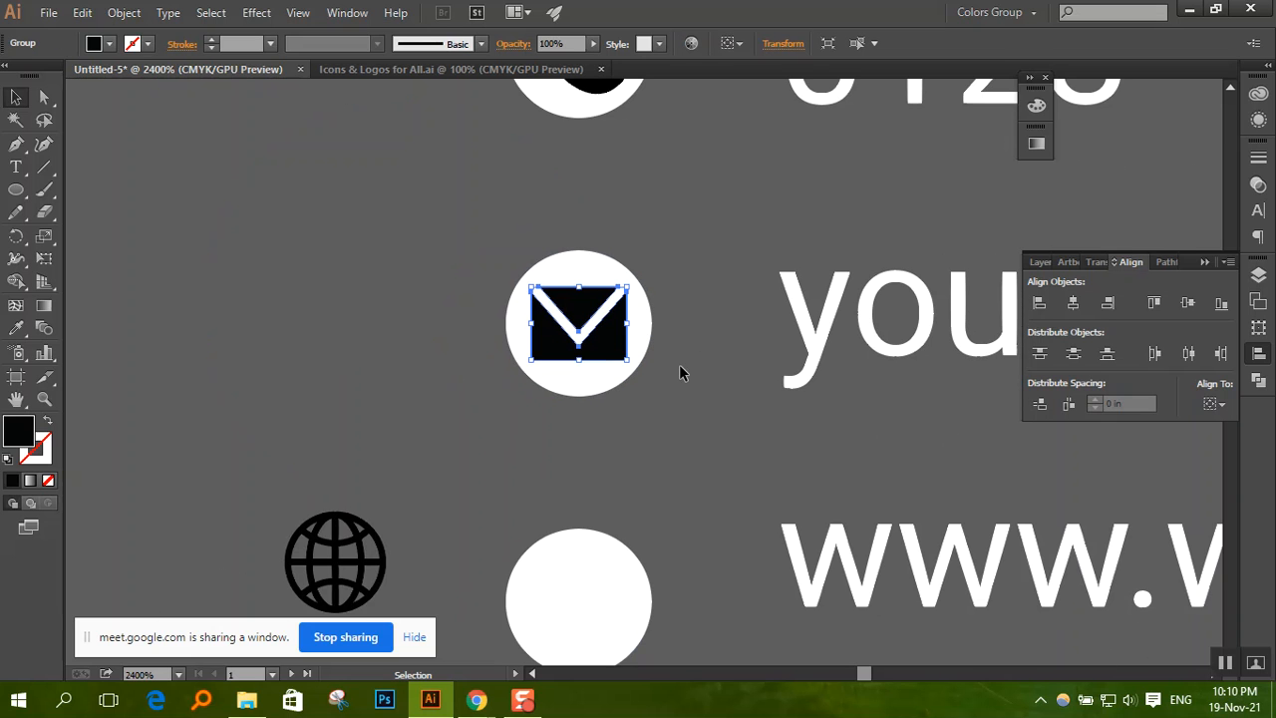
pyautogui.click(680, 369)
# - Move the globe icon onto the website line's circle and align their vertical centers
pyautogui.scroll(-4, 673, 363)
pyautogui.scroll(1, 534, 453)
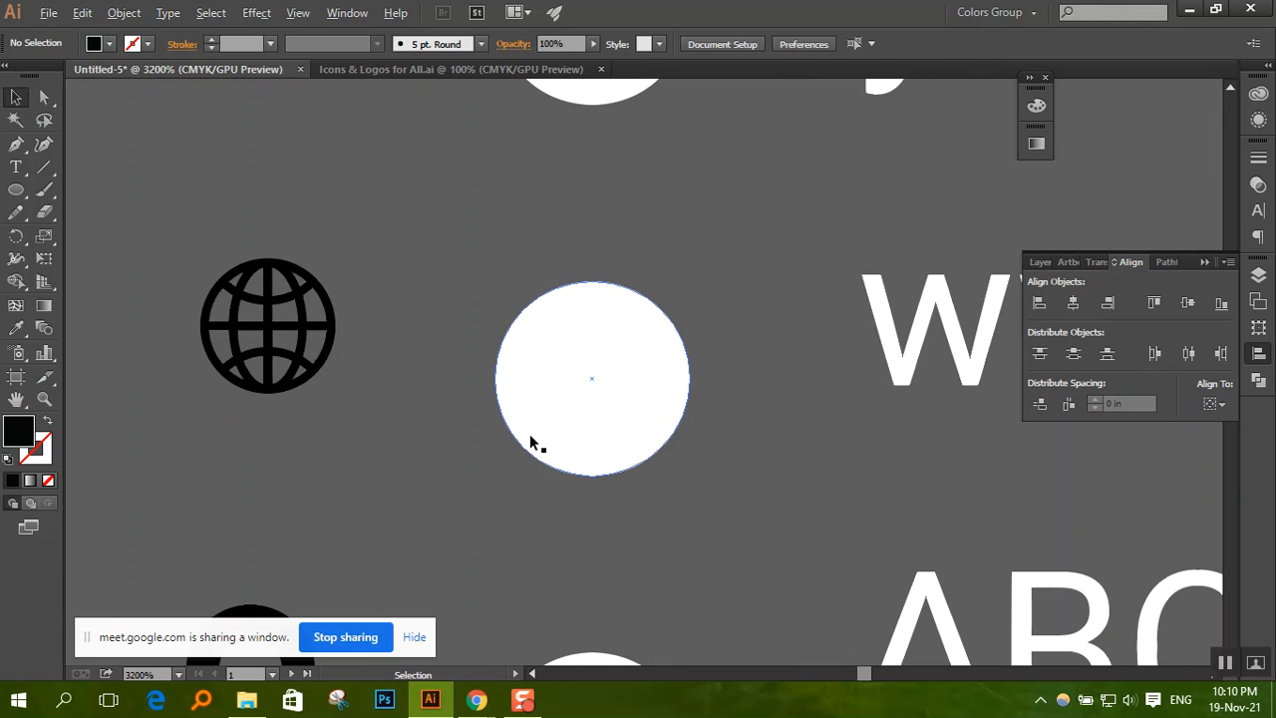
pyautogui.moveTo(292, 349); pyautogui.dragTo(618, 397)
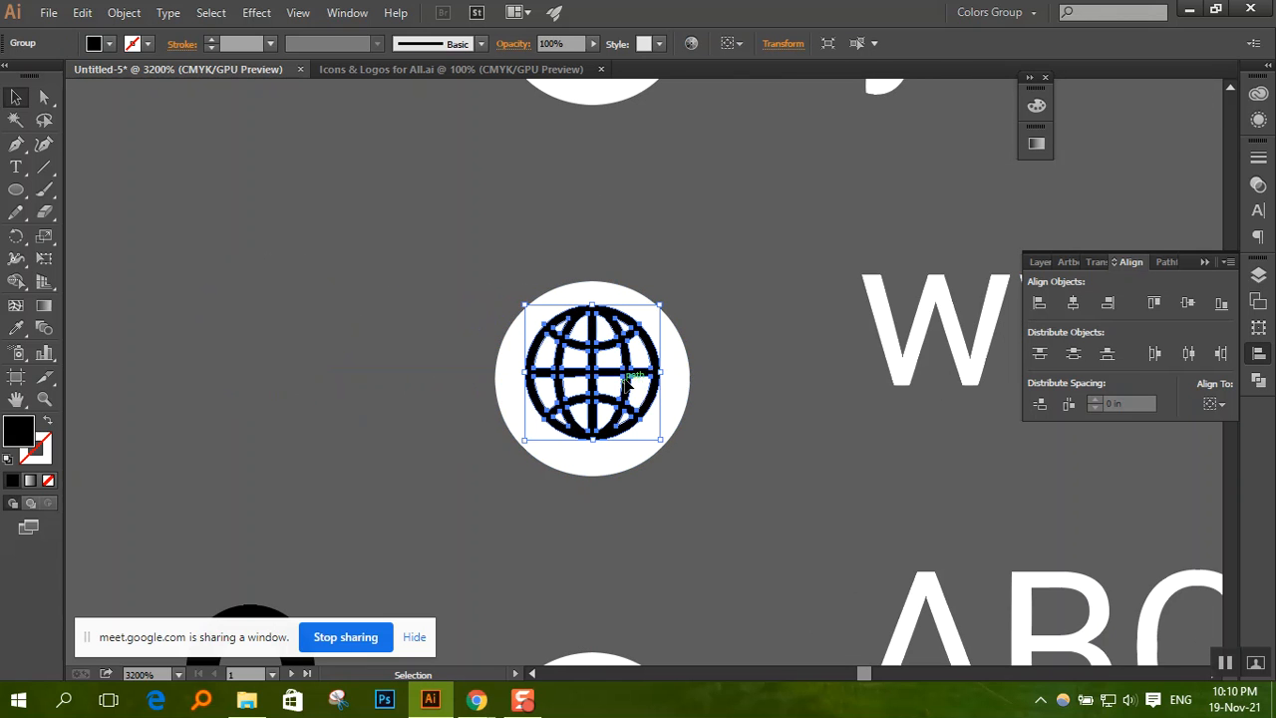
pyautogui.keyDown('shift'); pyautogui.click(663, 357); pyautogui.keyUp('shift')
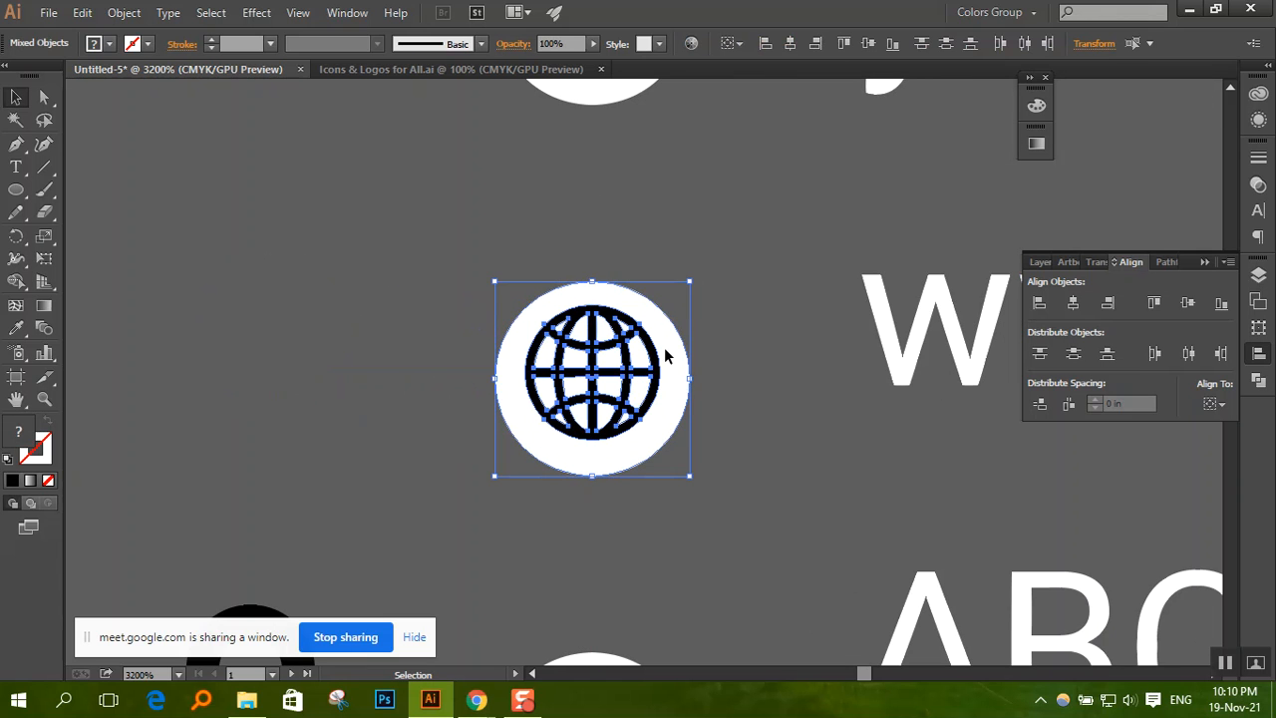
pyautogui.click(1187, 303)
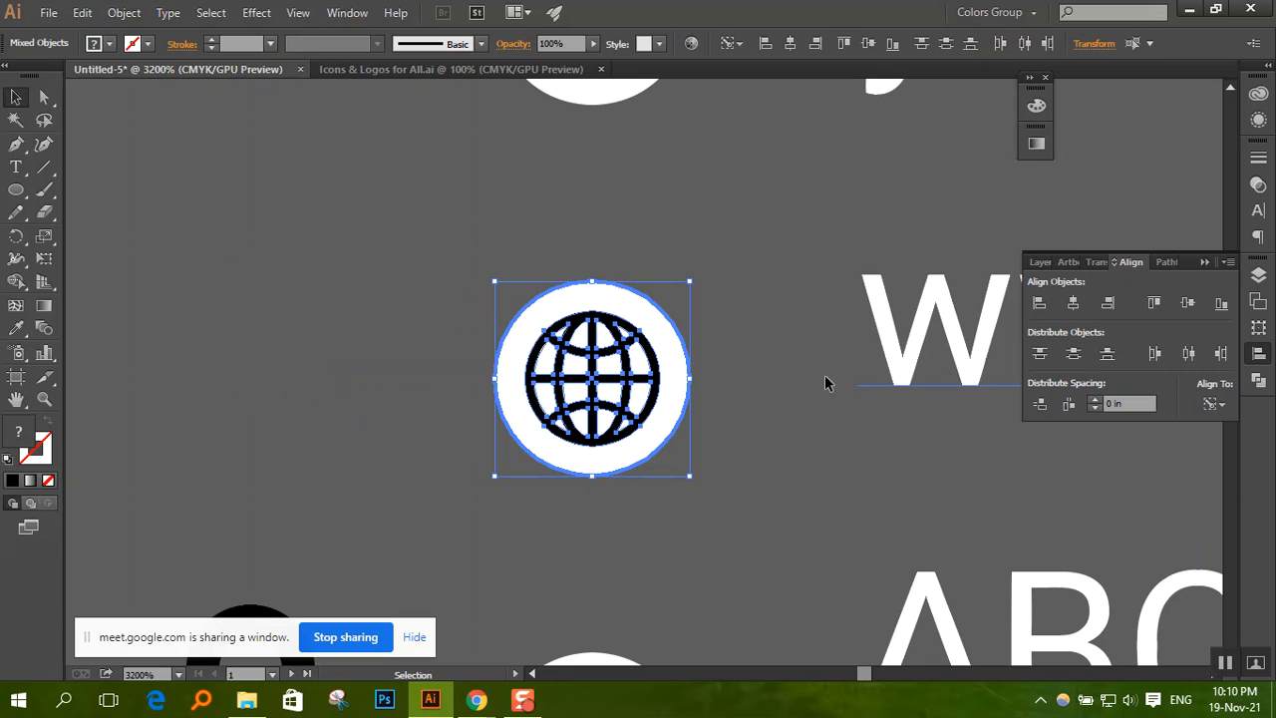
pyautogui.click(794, 403)
# - Shrink the globe icon slightly inside its circle
pyautogui.scroll(-2, 742, 470)
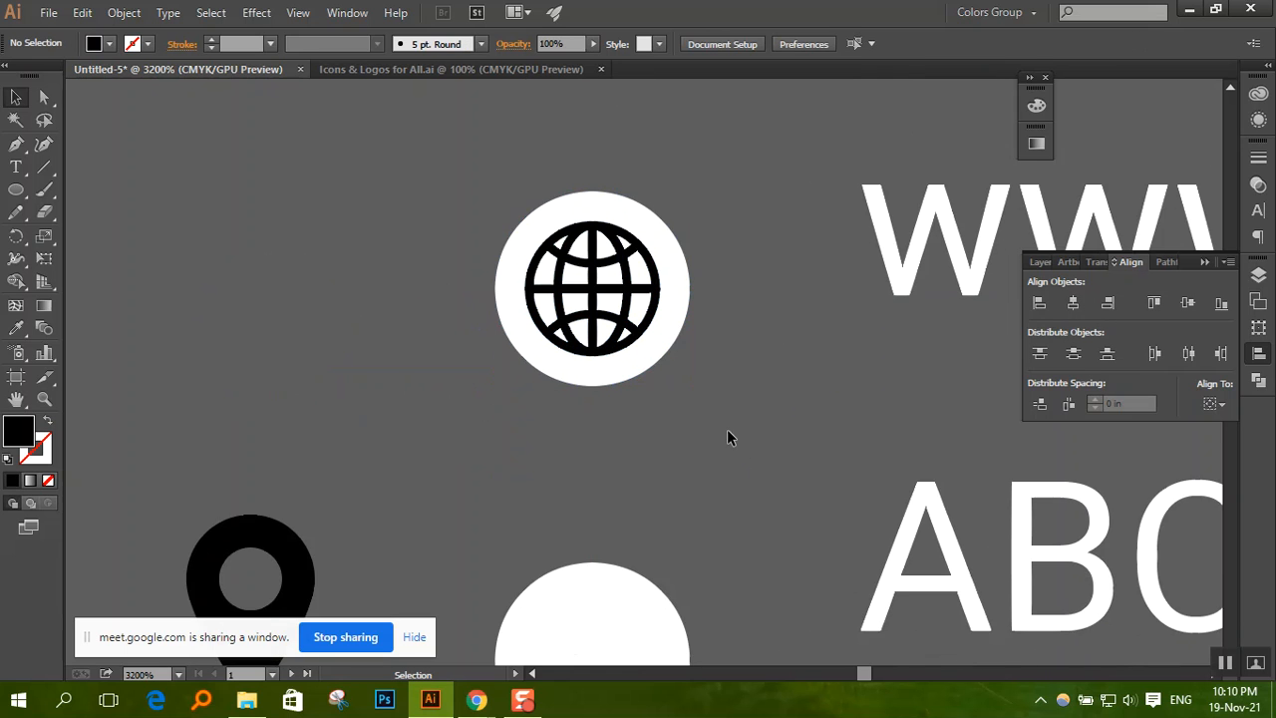
pyautogui.click(643, 309)
pyautogui.moveTo(660, 221); pyautogui.dragTo(655, 229)
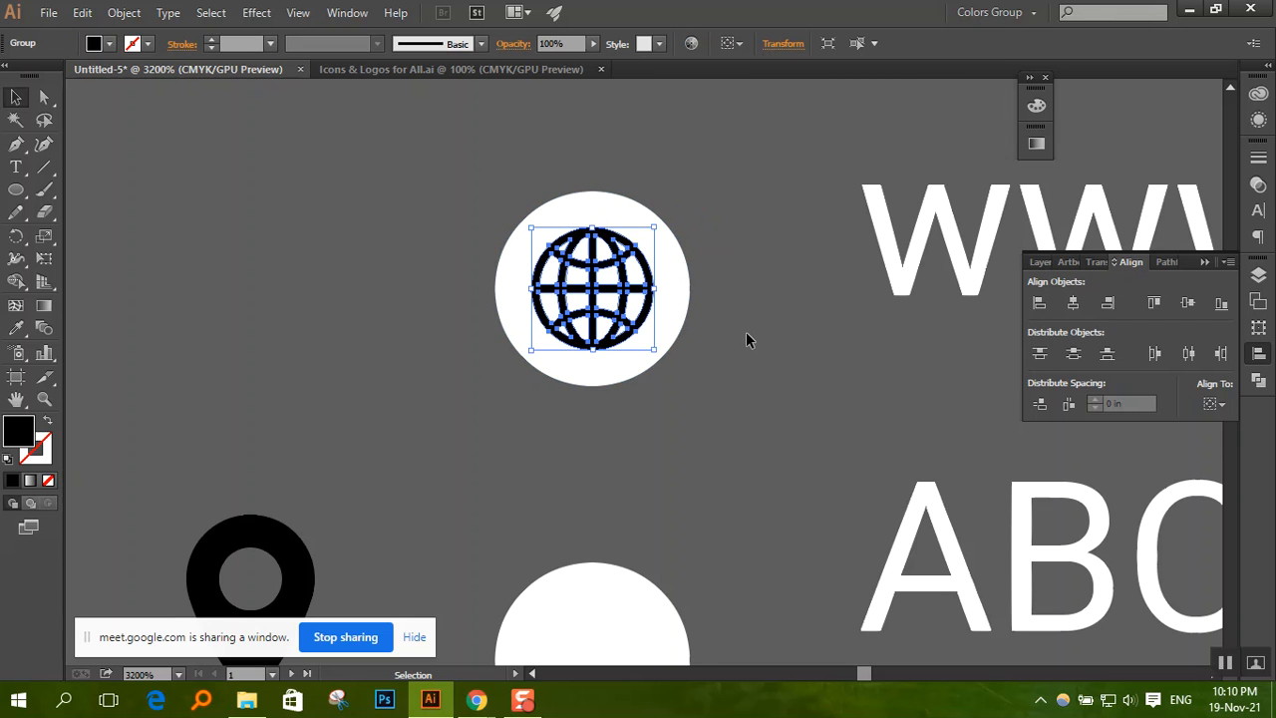
pyautogui.click(746, 336)
# - Move the location pin onto the address circle, scale it down, and select it with the circle as key object
pyautogui.scroll(-4, 738, 348)
pyautogui.moveTo(200, 465); pyautogui.dragTo(598, 475)
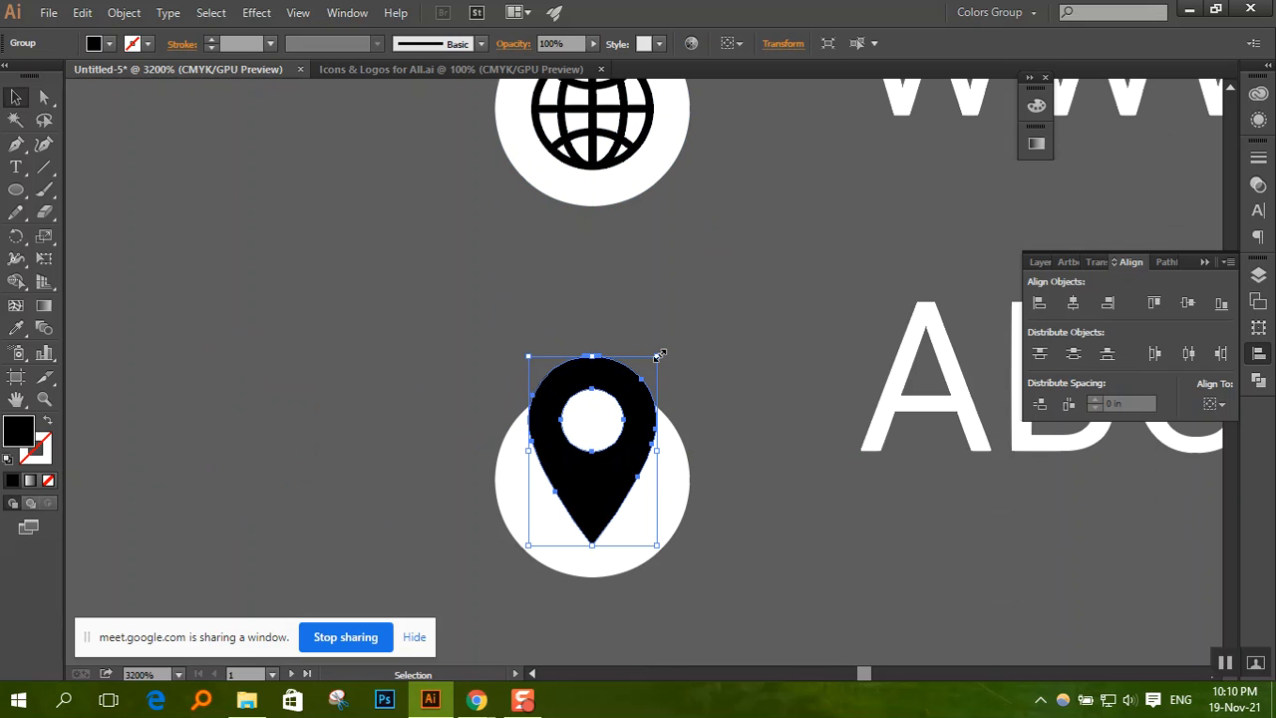
pyautogui.moveTo(658, 356); pyautogui.dragTo(512, 528)
pyautogui.click(695, 375)
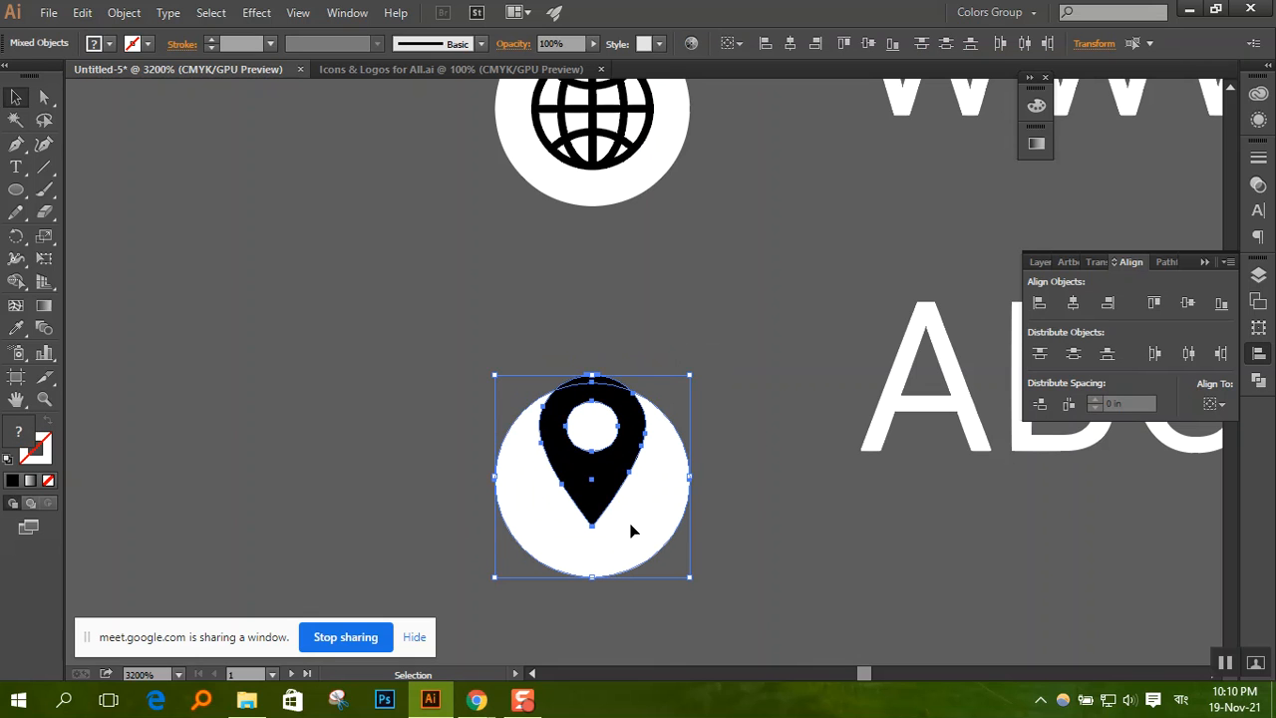
pyautogui.moveTo(652, 509); pyautogui.dragTo(655, 509)
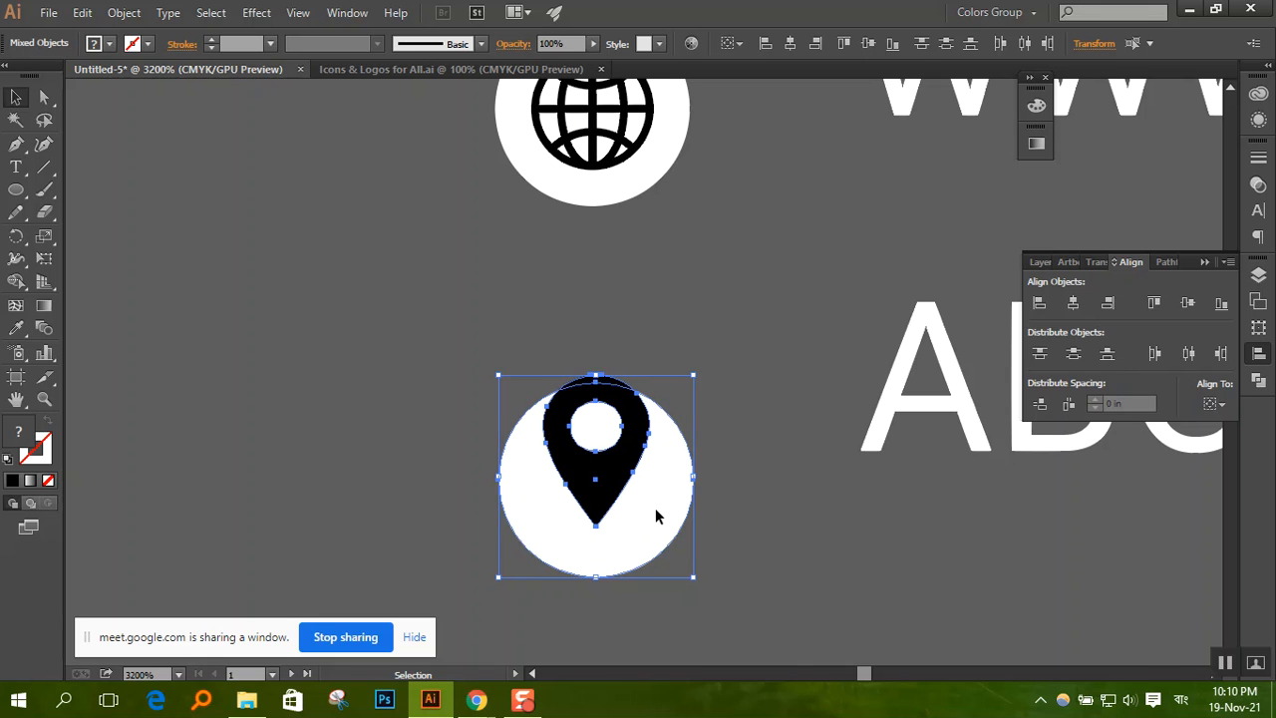
pyautogui.click(656, 509)
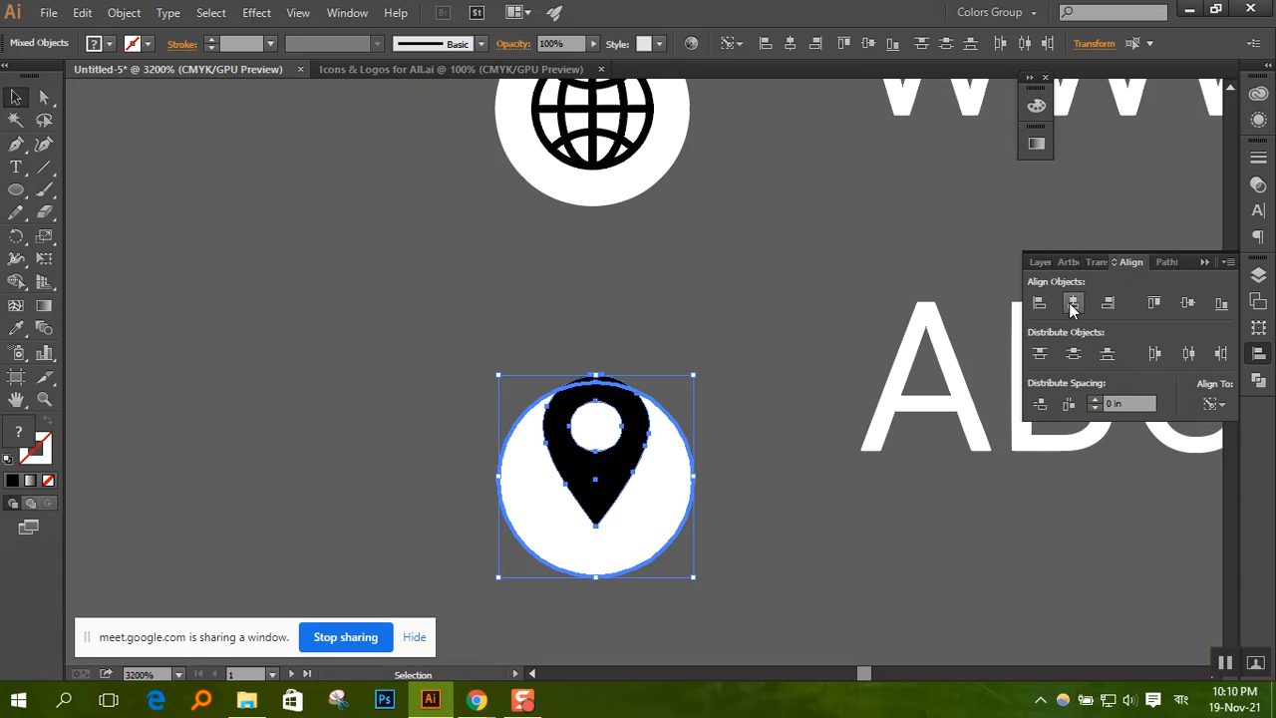
# - Center the location pin vertically on its circle and shrink it slightly
pyautogui.click(1187, 303)
pyautogui.click(722, 382)
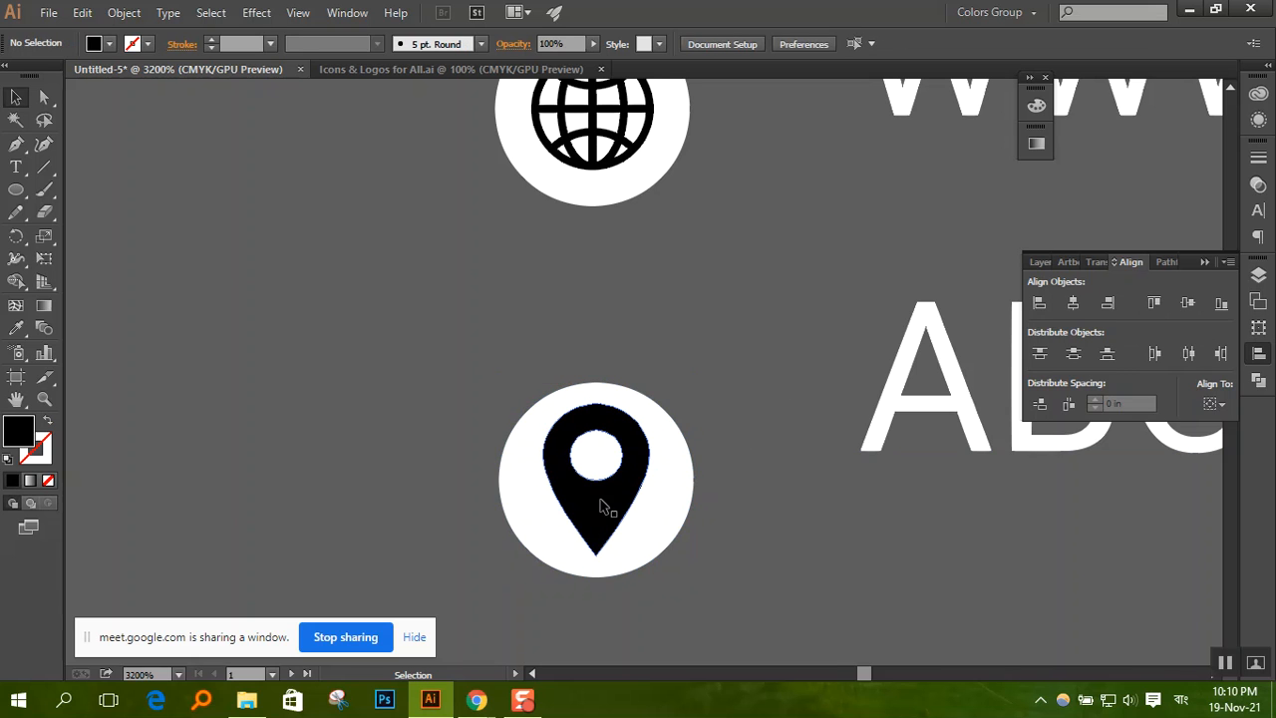
pyautogui.click(613, 514)
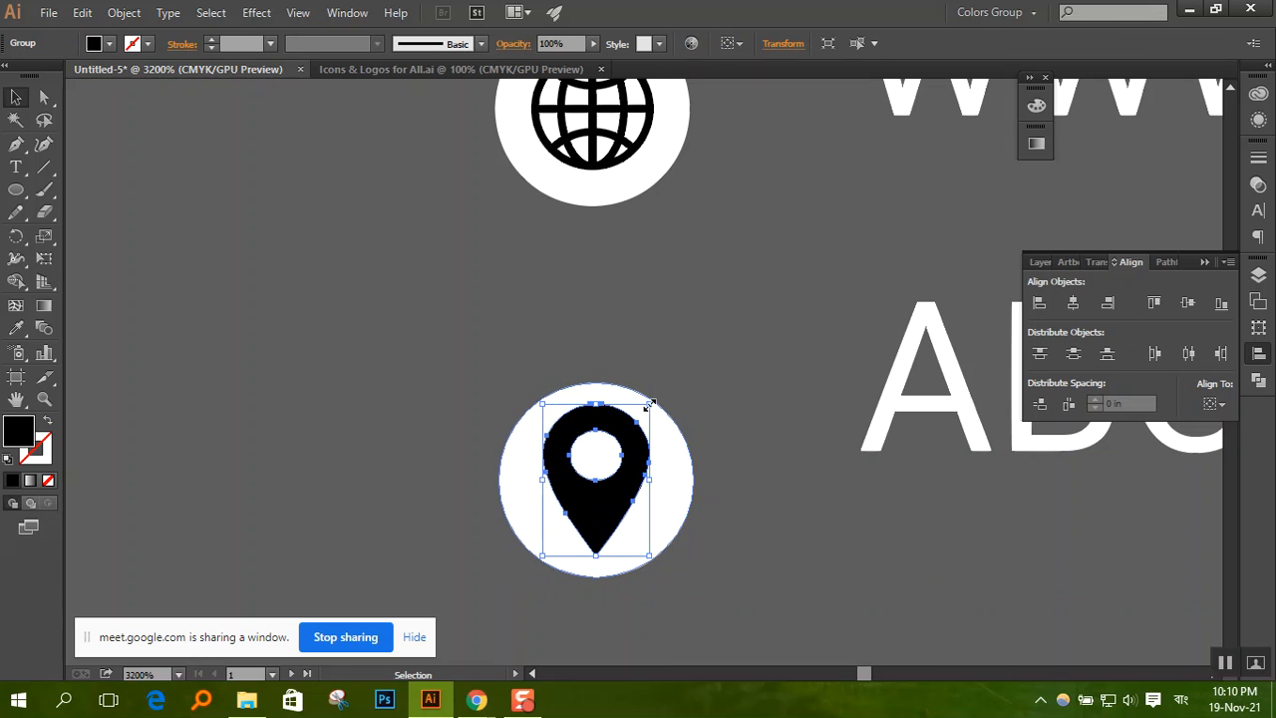
pyautogui.moveTo(650, 401); pyautogui.dragTo(646, 411)
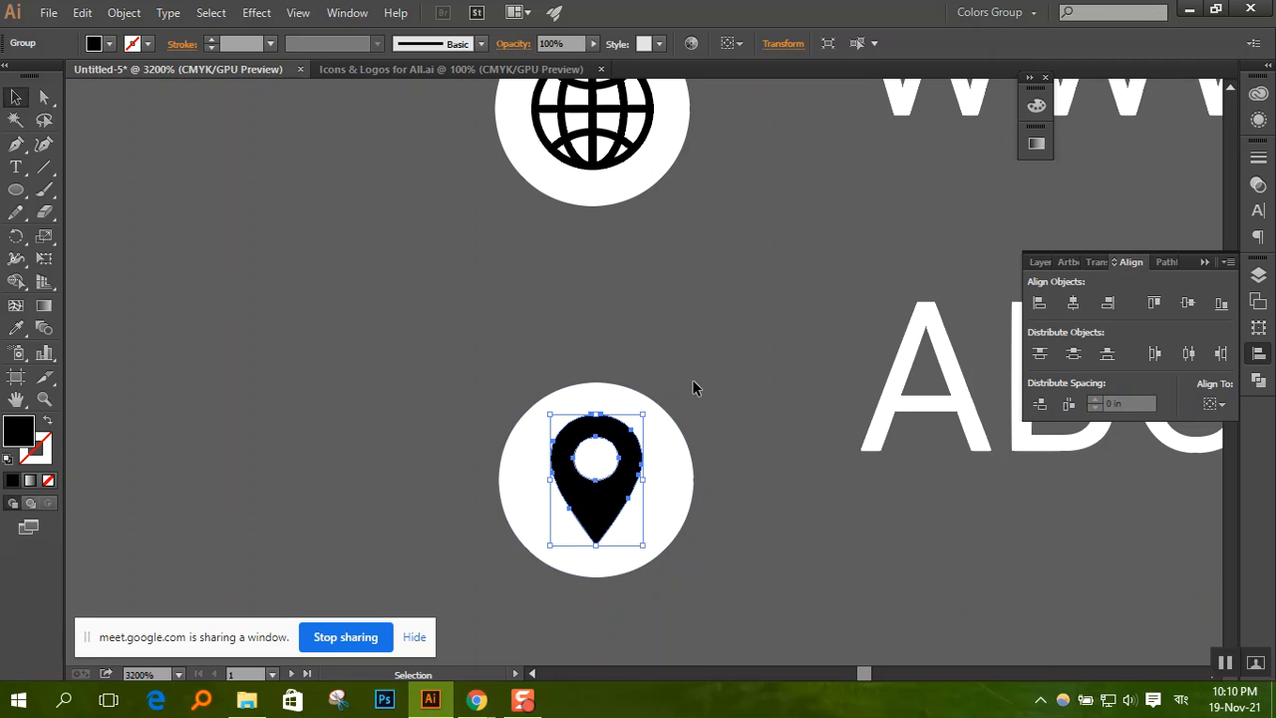
pyautogui.click(693, 376)
# - Move the four circled icons off the contact text onto the dark sample card area
pyautogui.scroll(-3, 693, 384)
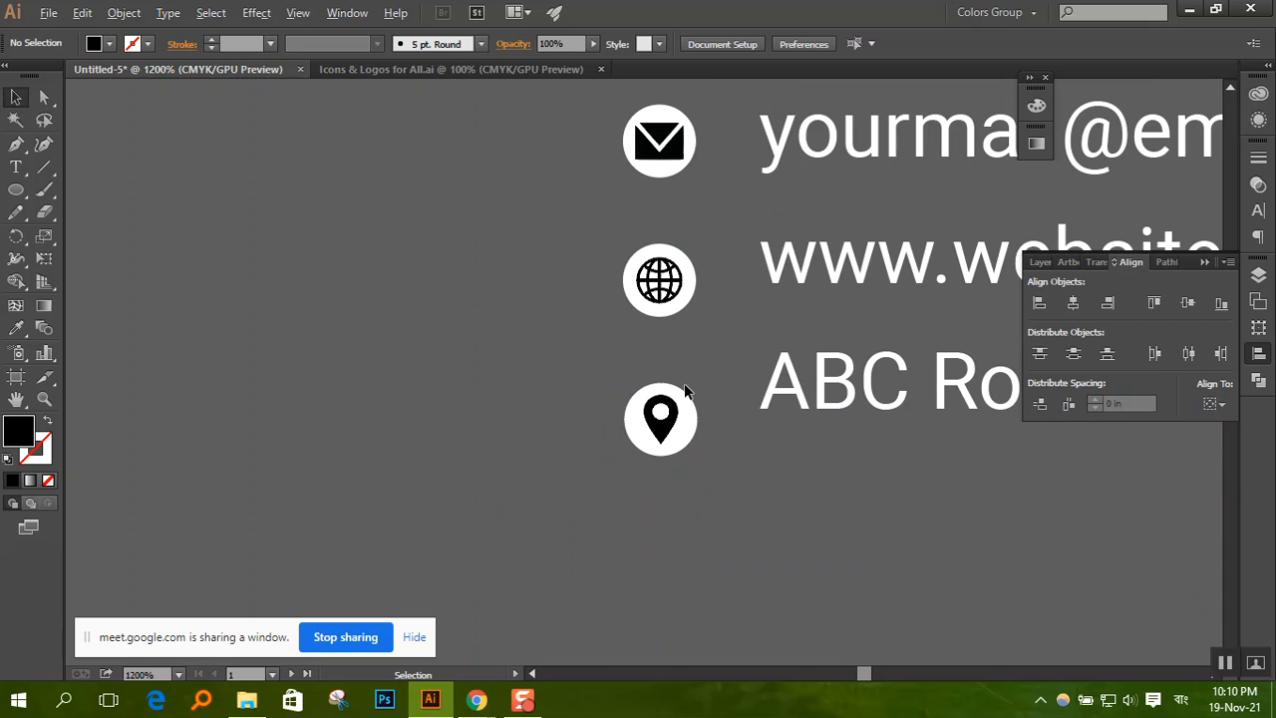
pyautogui.moveTo(717, 213); pyautogui.dragTo(696, 375)
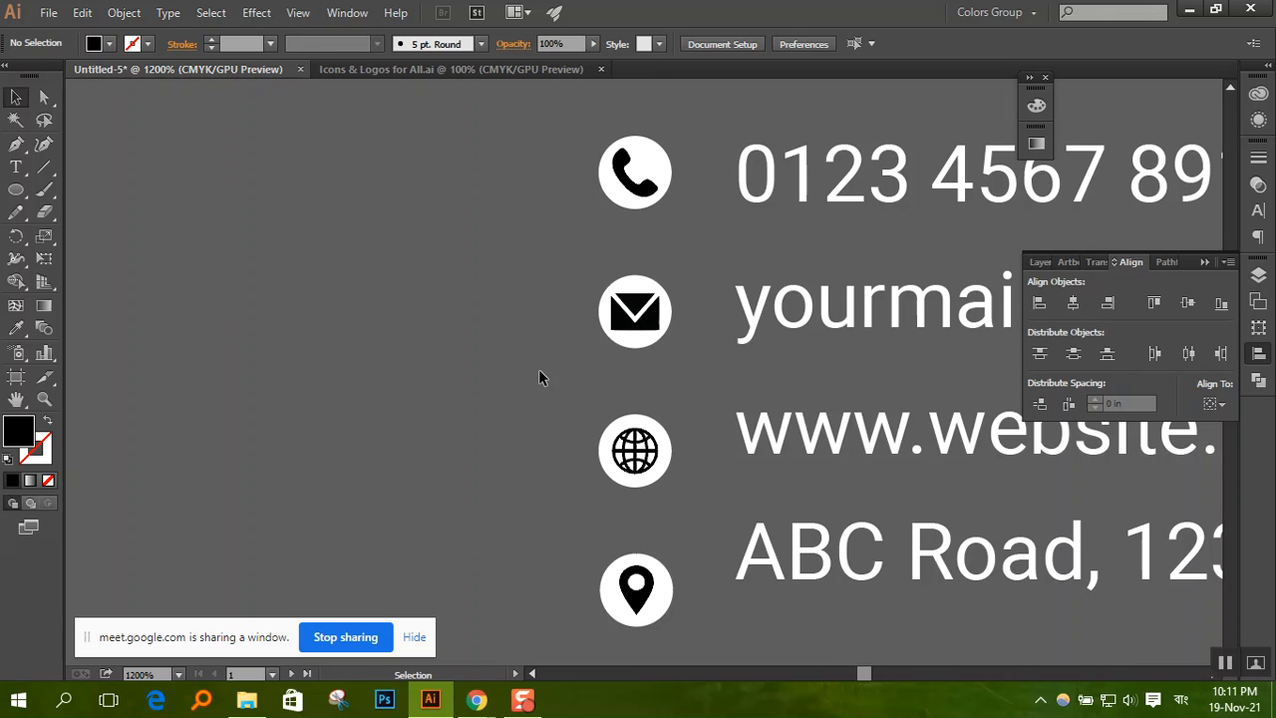
pyautogui.scroll(-2, 465, 355)
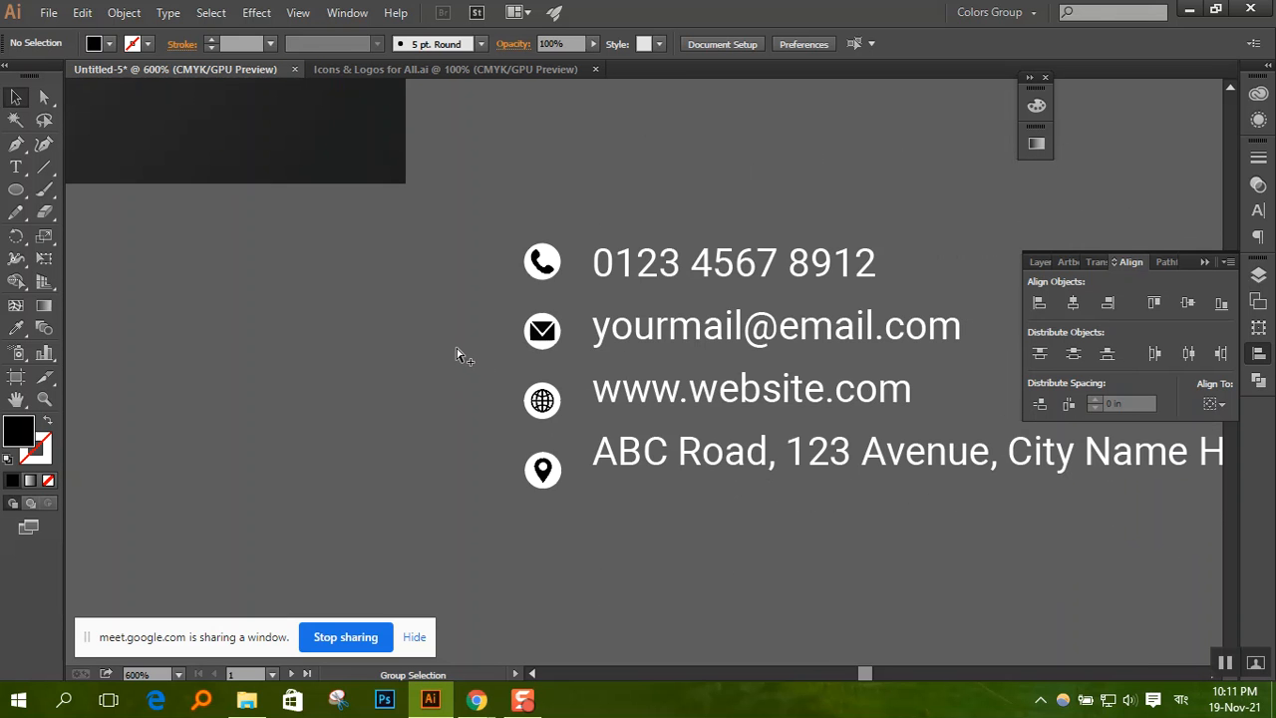
pyautogui.moveTo(379, 333); pyautogui.dragTo(730, 383)
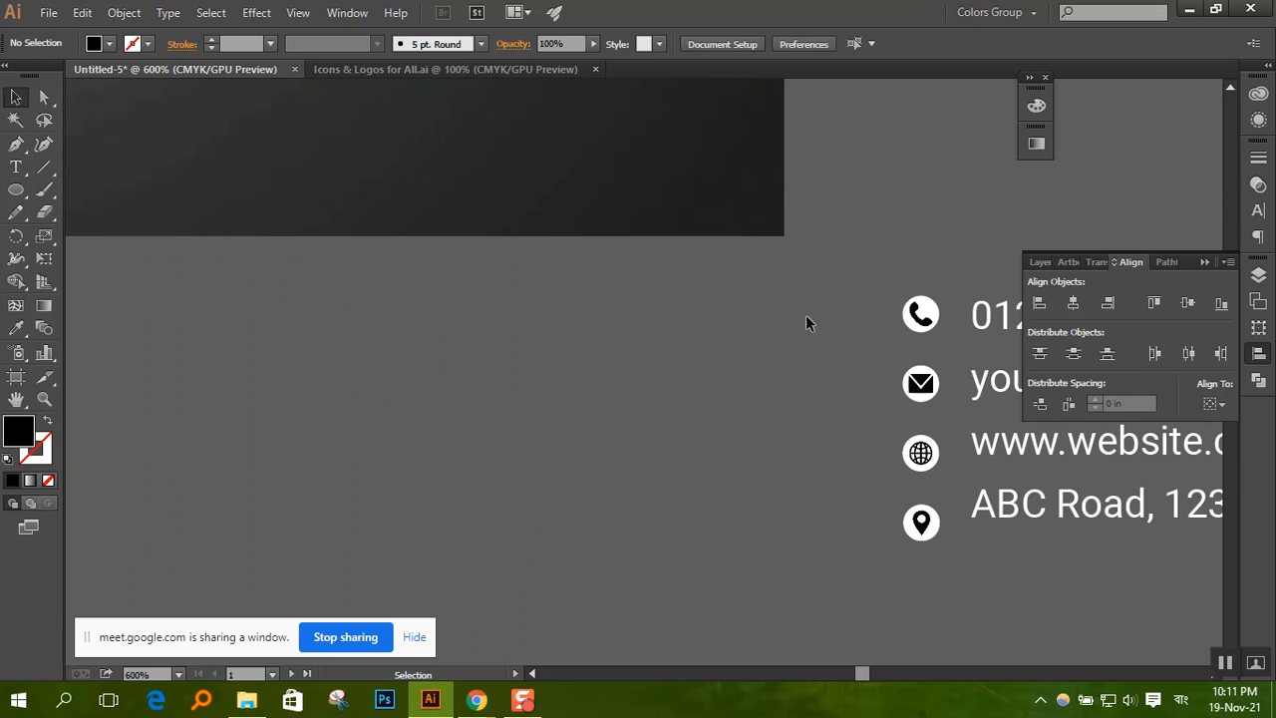
pyautogui.moveTo(855, 265); pyautogui.dragTo(943, 546)
pyautogui.moveTo(917, 375); pyautogui.dragTo(273, 218)
# - Select the four white circles behind the icons and fill them with the sample card's red using the Eyedropper
pyautogui.moveTo(253, 262); pyautogui.dragTo(663, 505)
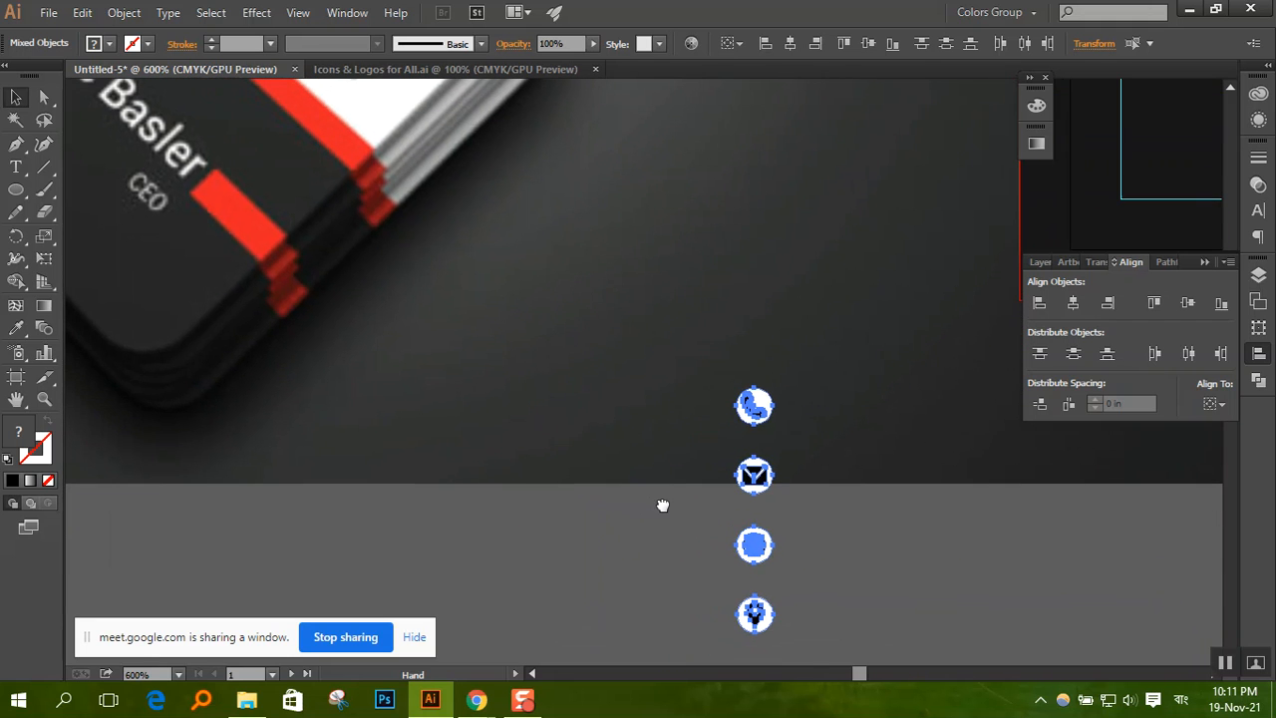
pyautogui.scroll(-2, 493, 467)
pyautogui.moveTo(484, 455); pyautogui.dragTo(371, 345)
pyautogui.scroll(3, 473, 409)
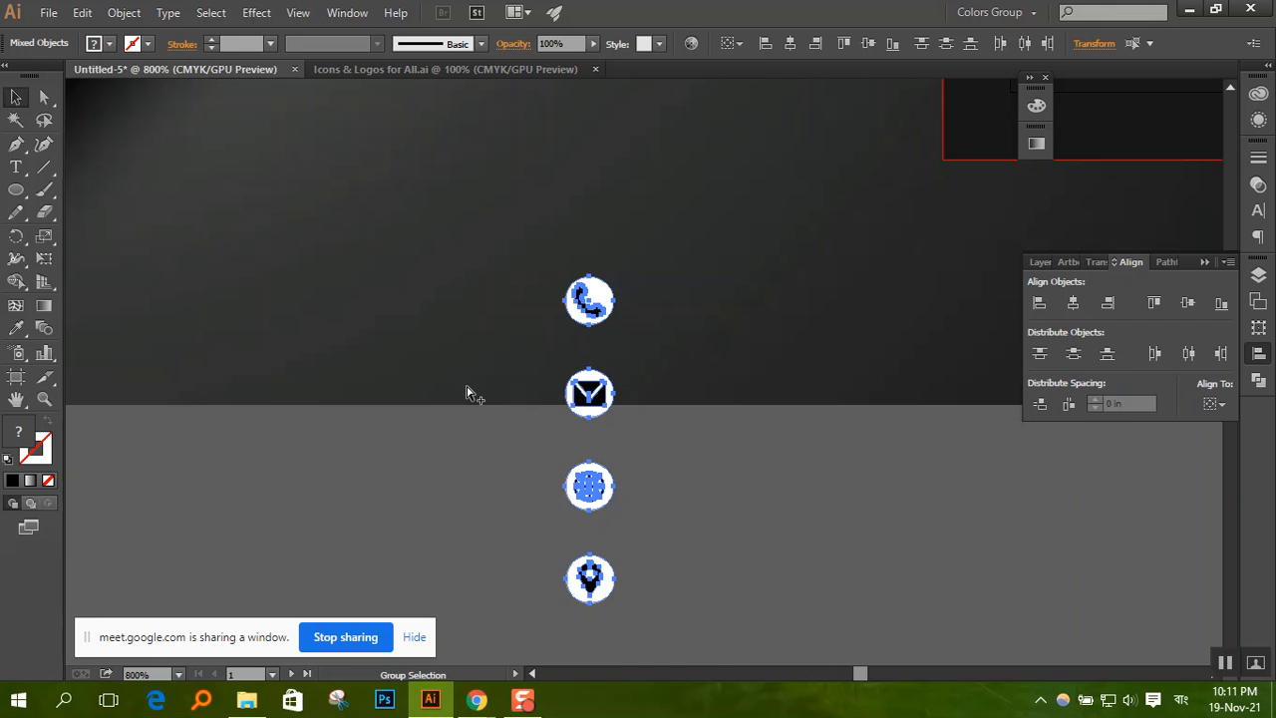
pyautogui.moveTo(475, 359); pyautogui.dragTo(671, 375)
pyautogui.moveTo(865, 287); pyautogui.dragTo(767, 339)
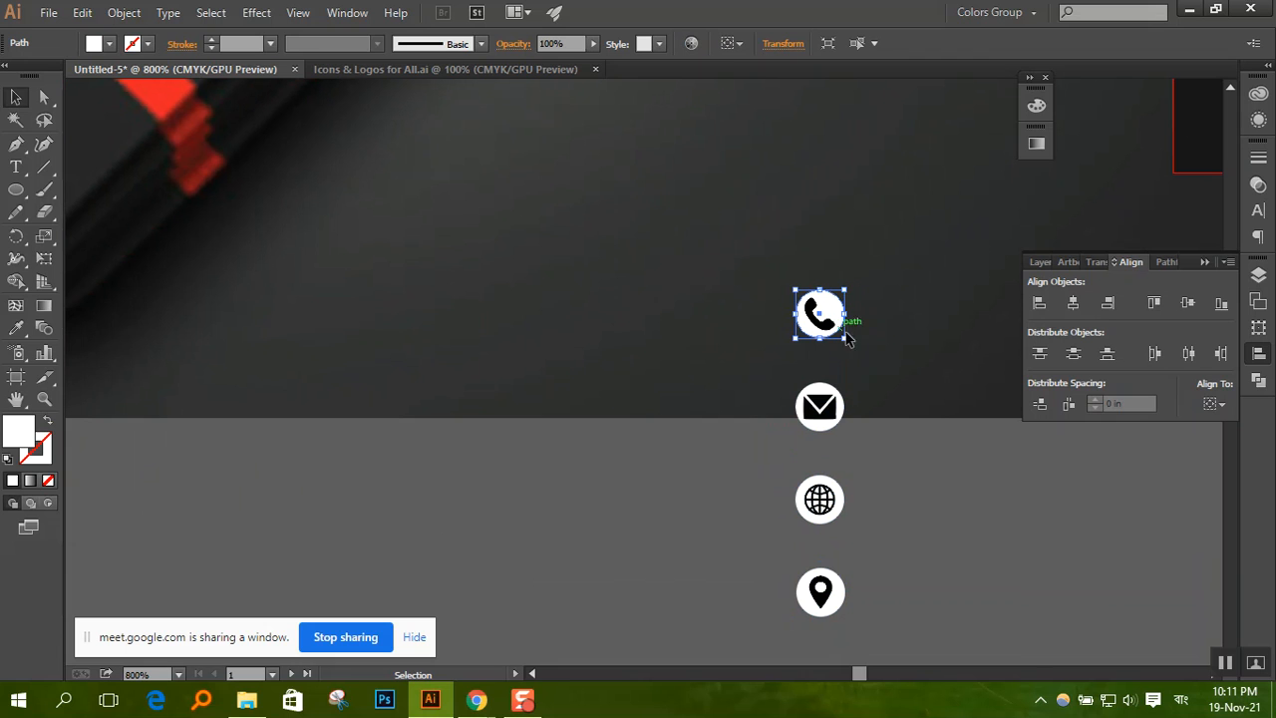
pyautogui.keyDown('shift'); pyautogui.click(827, 391); pyautogui.keyUp('shift')
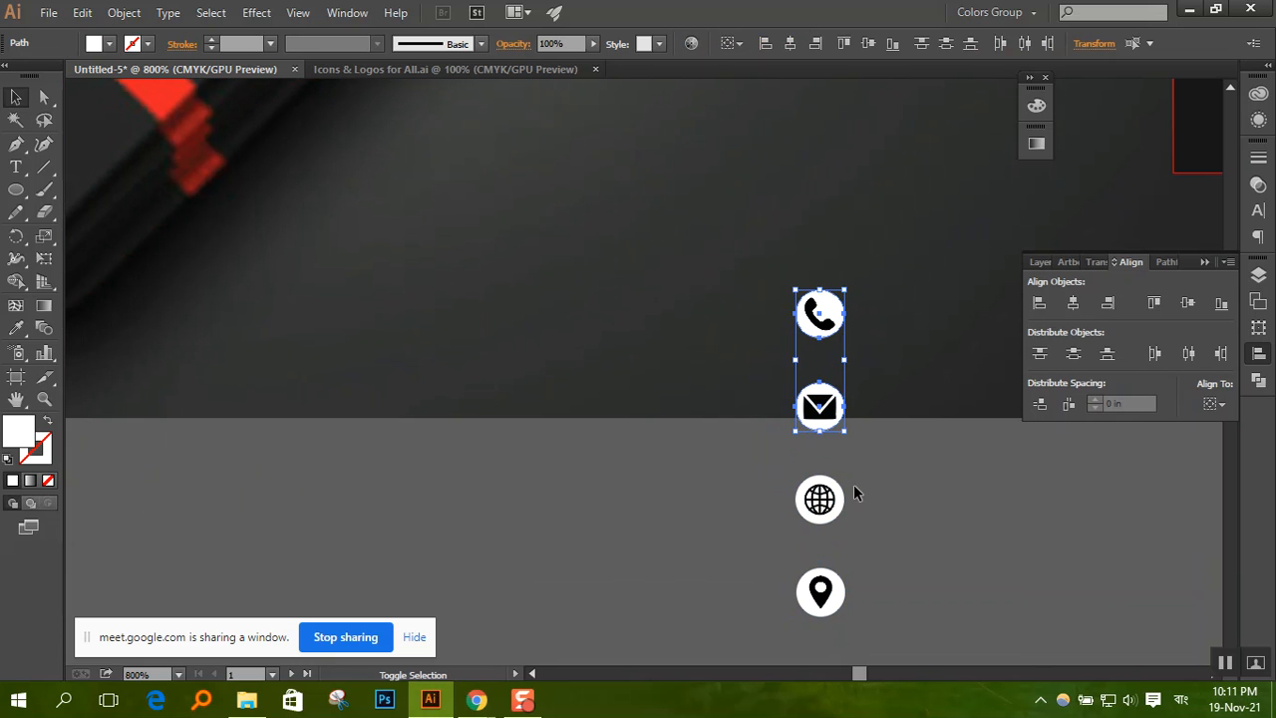
pyautogui.keyDown('shift'); pyautogui.click(837, 503); pyautogui.keyUp('shift')
pyautogui.keyDown('shift'); pyautogui.click(840, 583); pyautogui.keyUp('shift')
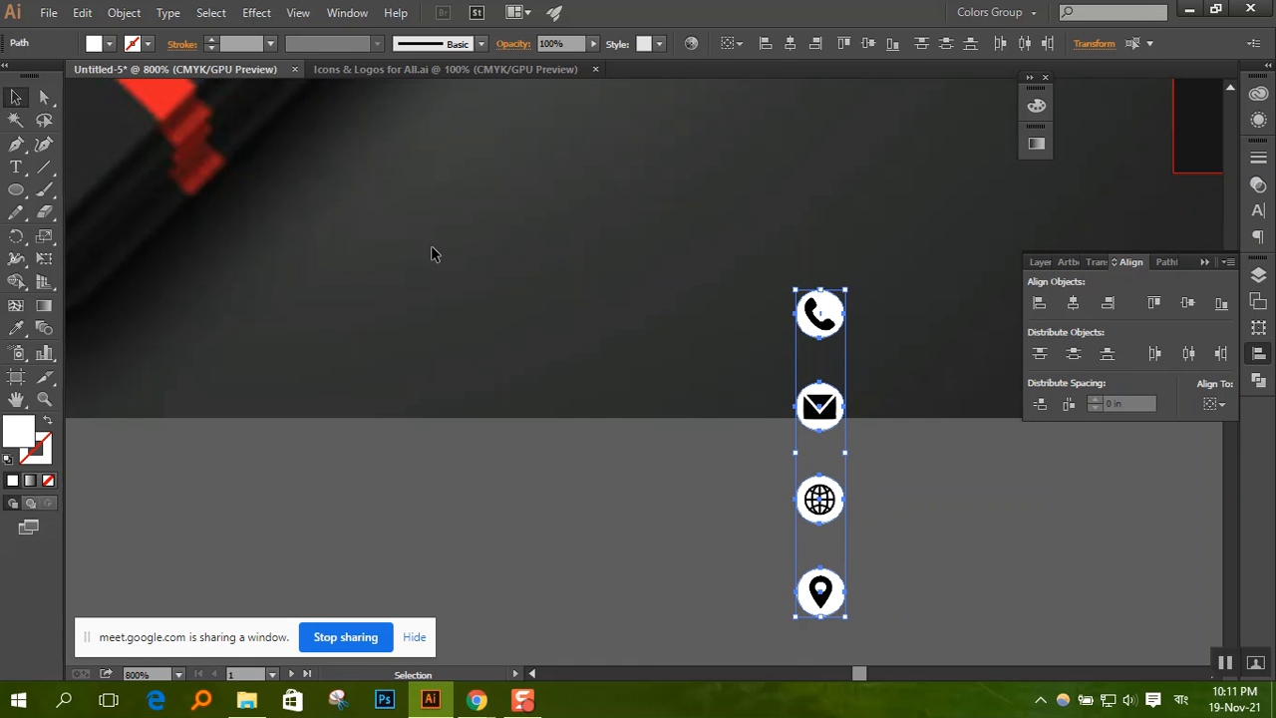
pyautogui.press('i')
pyautogui.click(161, 93)
pyautogui.click(17, 97)
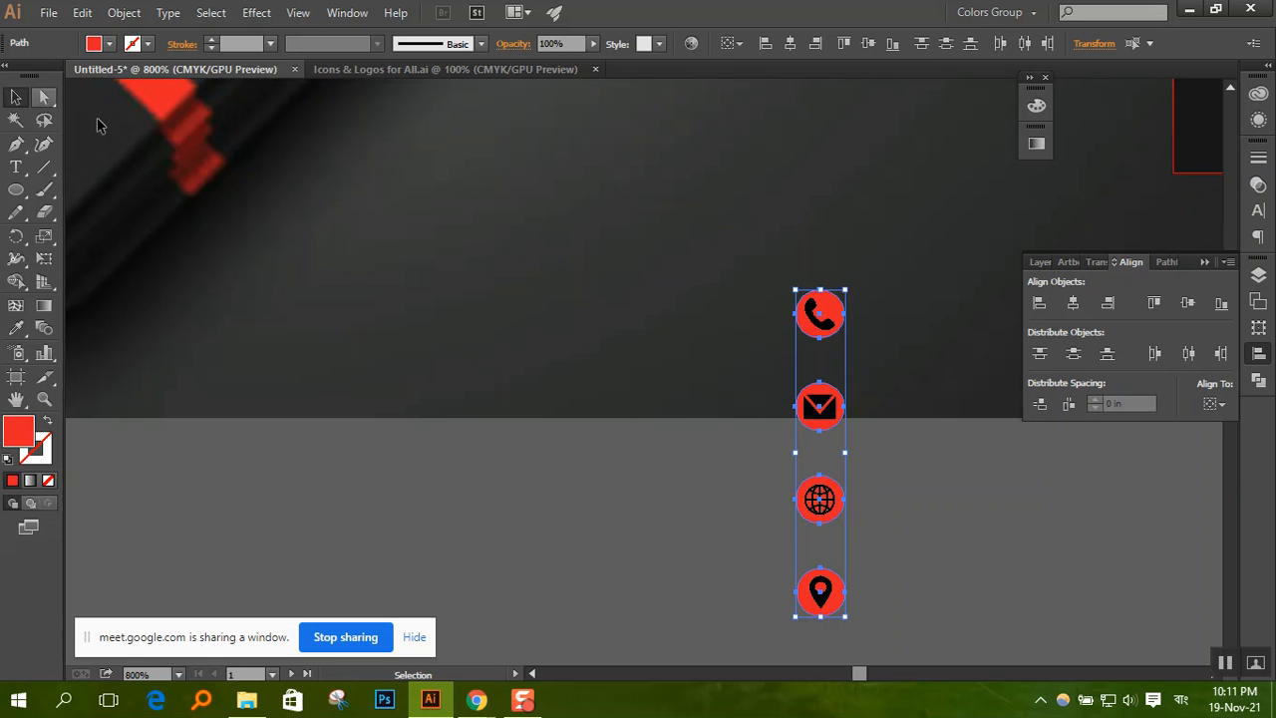
# - Select the phone, envelope, globe and pin glyphs and fill them white
pyautogui.click(419, 275)
pyautogui.click(826, 319)
pyautogui.press('i')
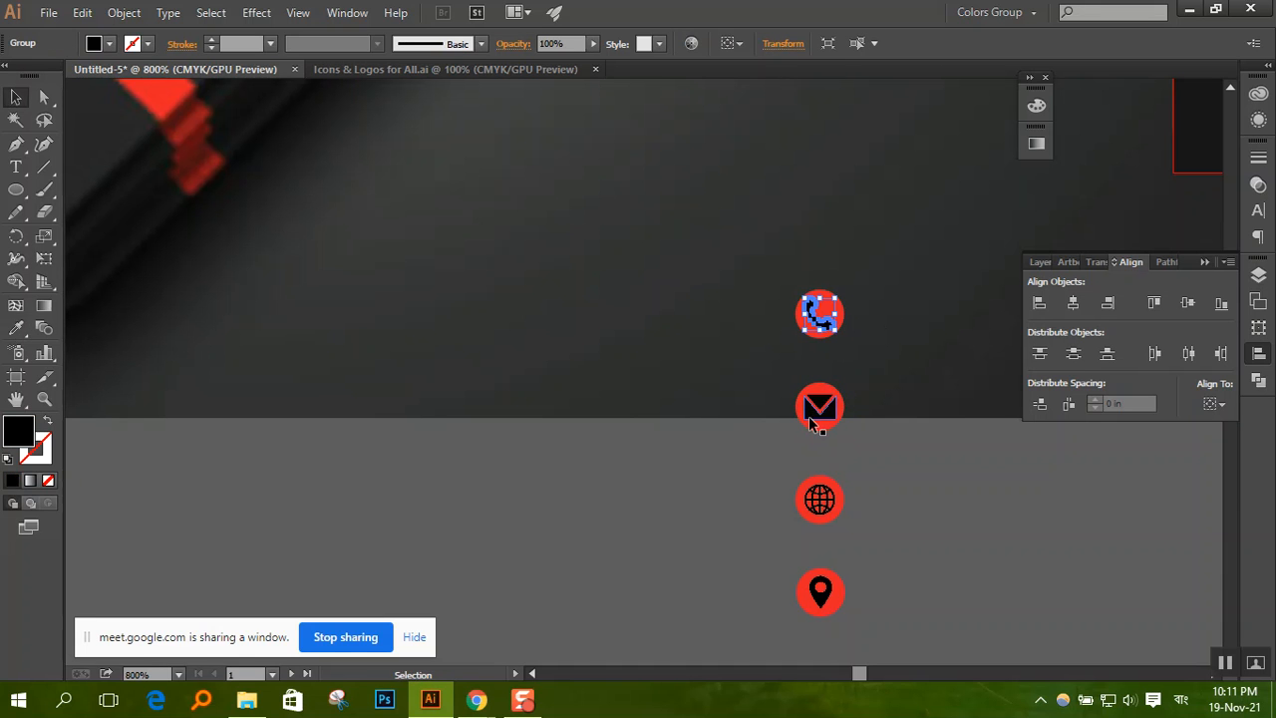
pyautogui.press('v')
pyautogui.keyDown('shift'); pyautogui.click(826, 419); pyautogui.keyUp('shift')
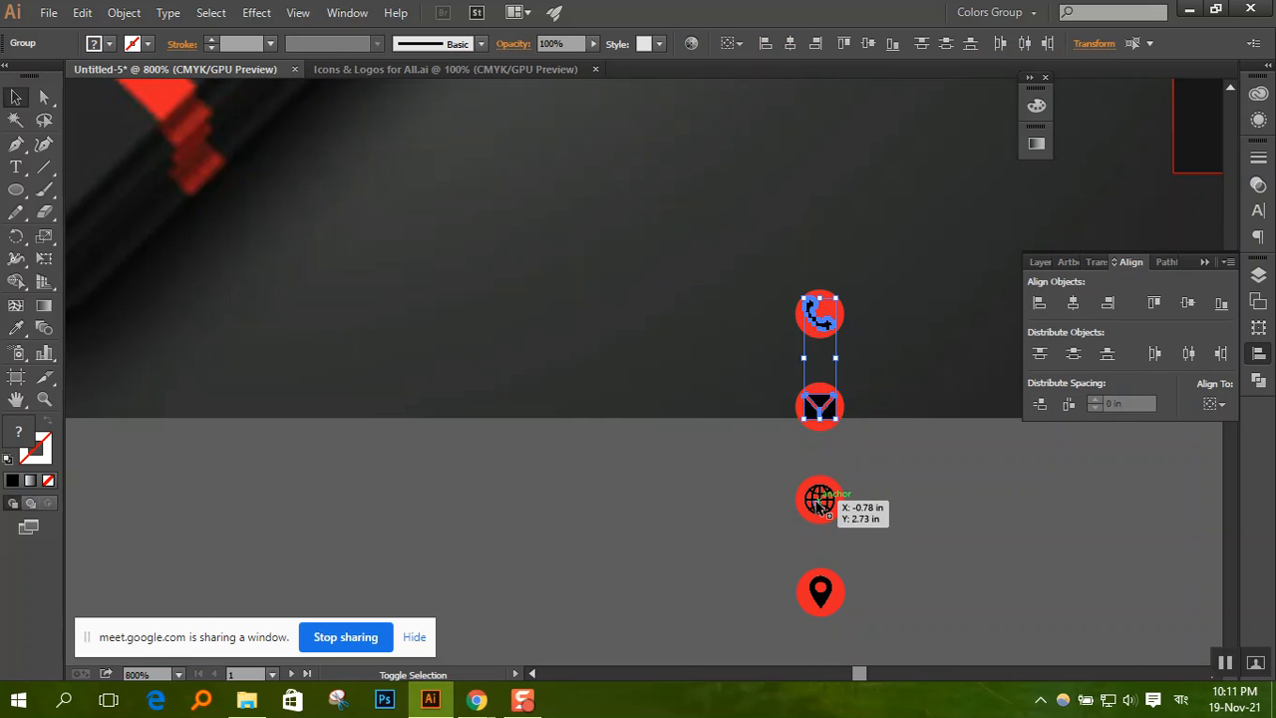
pyautogui.keyDown('shift'); pyautogui.click(818, 501); pyautogui.keyUp('shift')
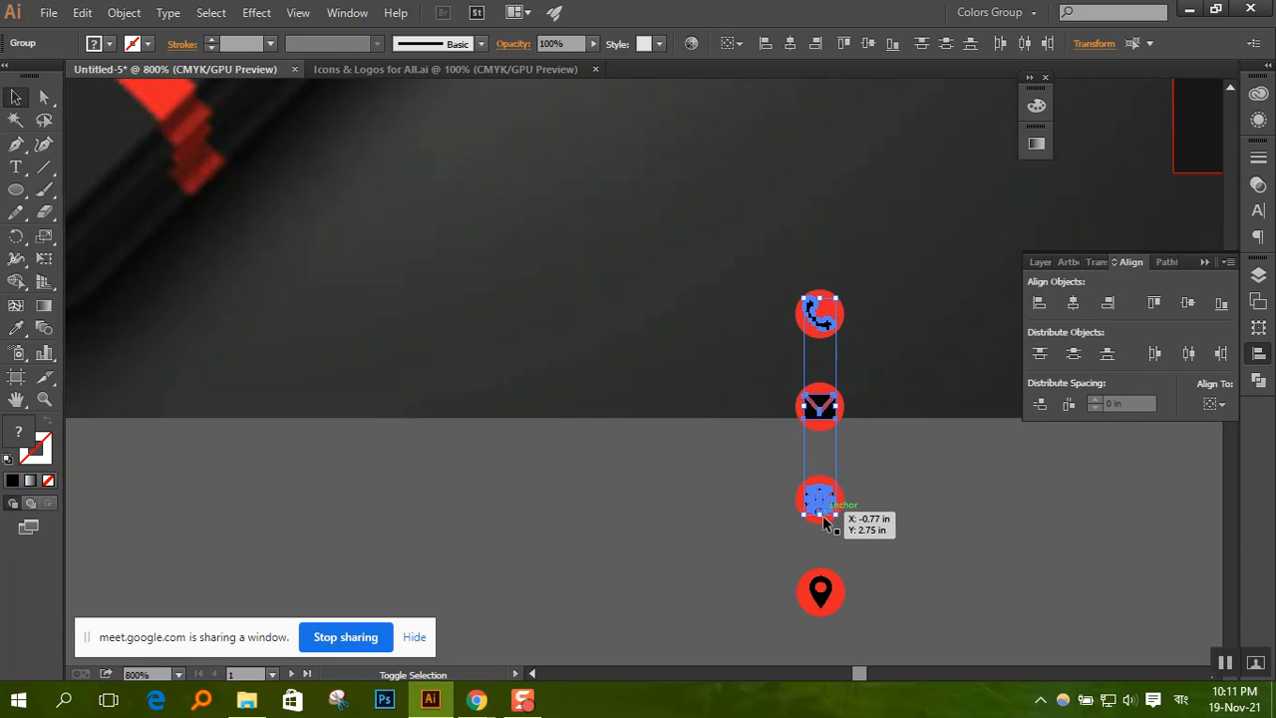
pyautogui.keyDown('shift'); pyautogui.click(822, 596); pyautogui.keyUp('shift')
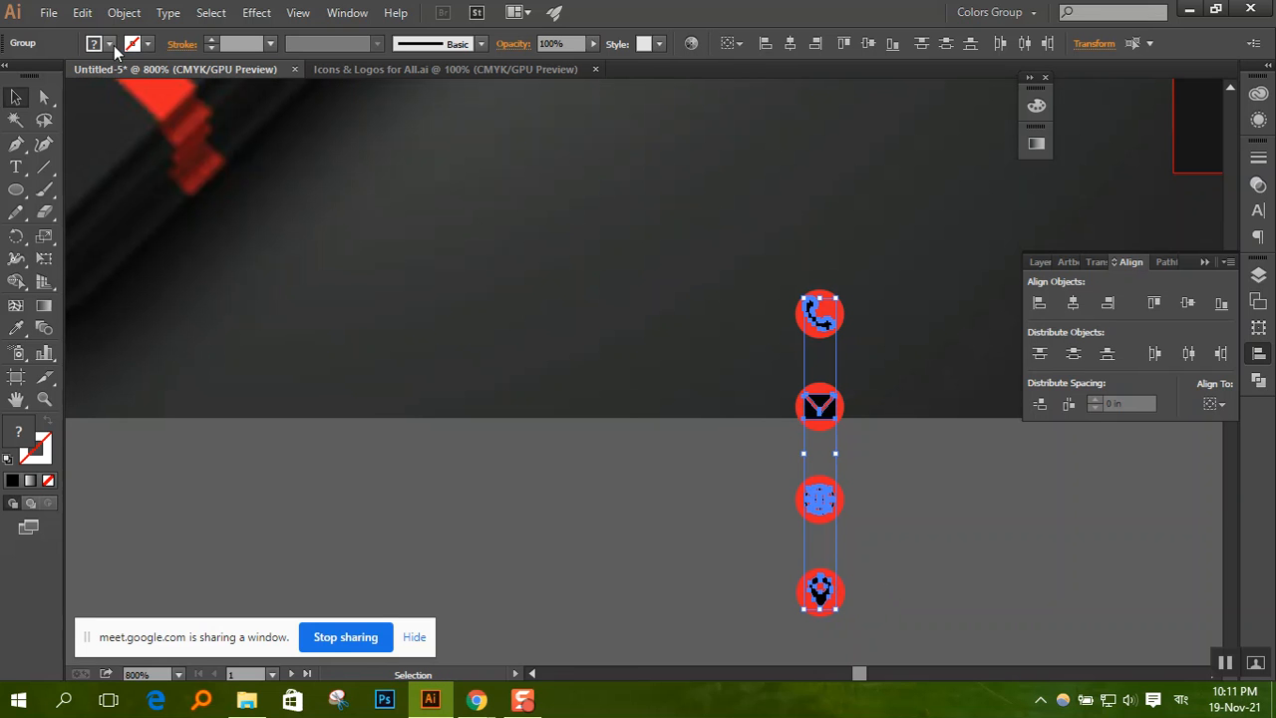
pyautogui.click(110, 43)
pyautogui.click(37, 78)
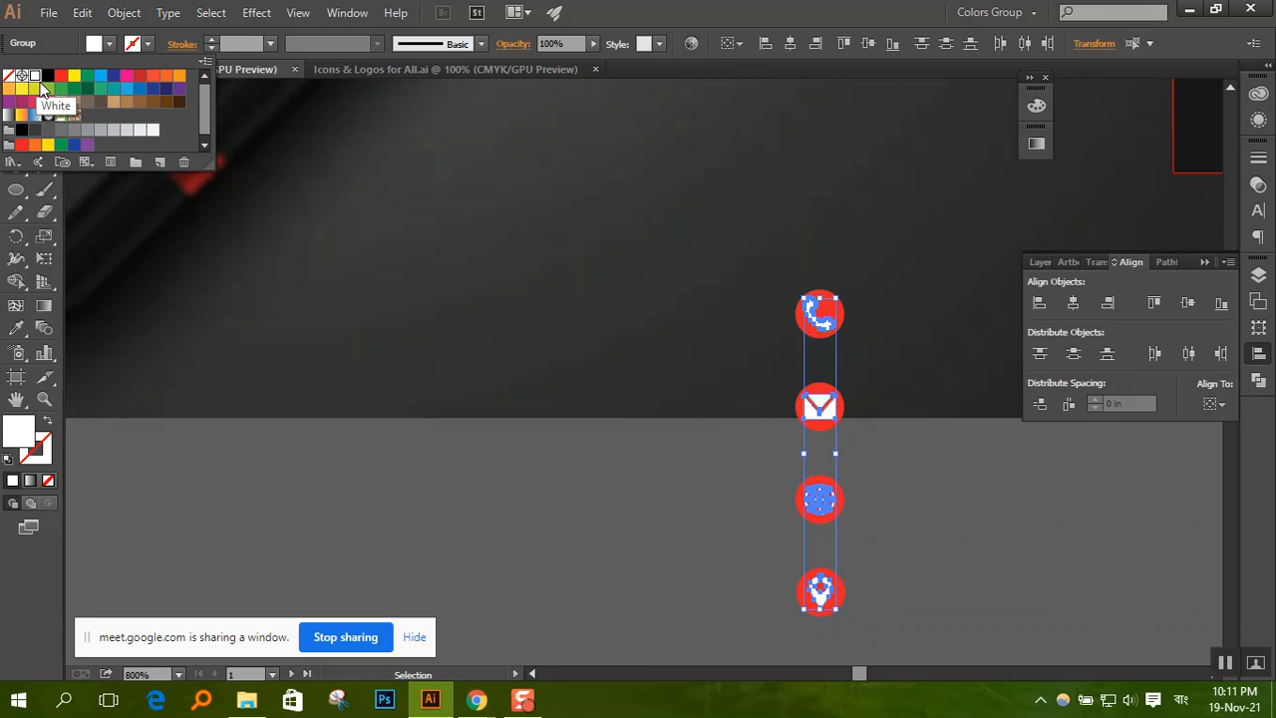
pyautogui.click(628, 503)
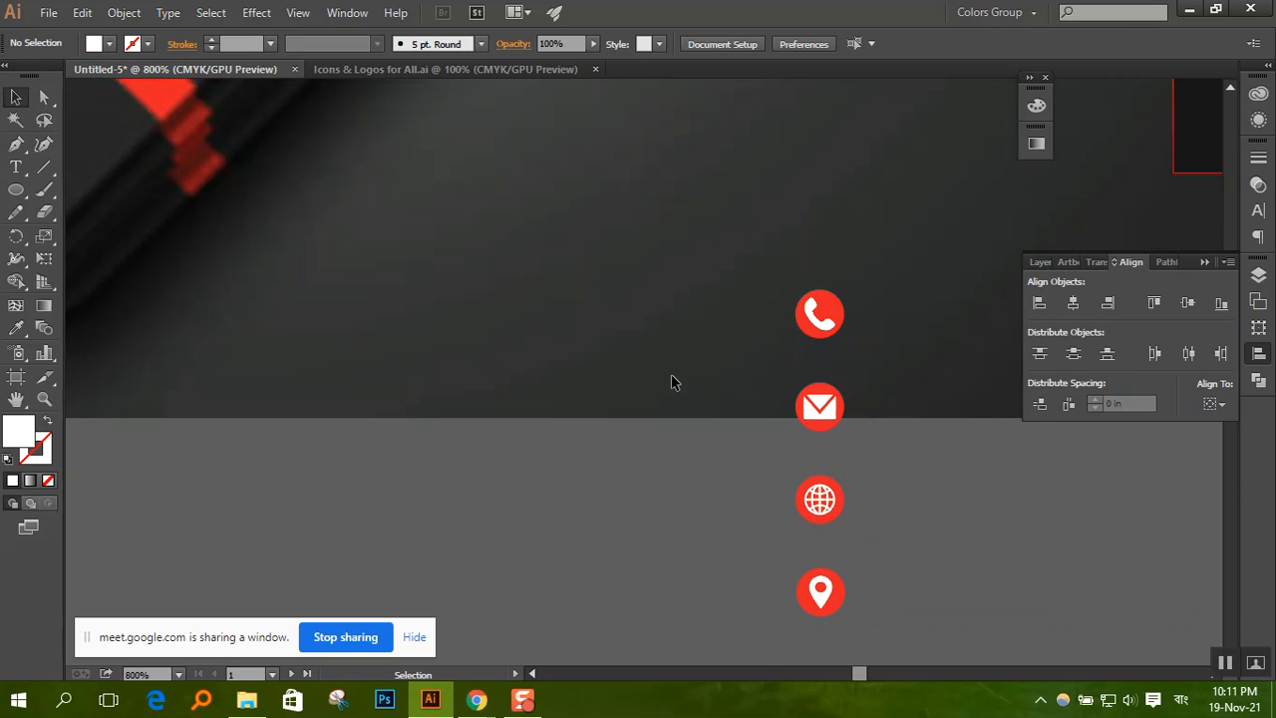
# - Move the red circled icons back beside the contact text lines
pyautogui.scroll(-3, 677, 392)
pyautogui.moveTo(673, 430); pyautogui.dragTo(503, 334)
pyautogui.moveTo(547, 245); pyautogui.dragTo(602, 410)
pyautogui.moveTo(570, 310); pyautogui.dragTo(865, 381)
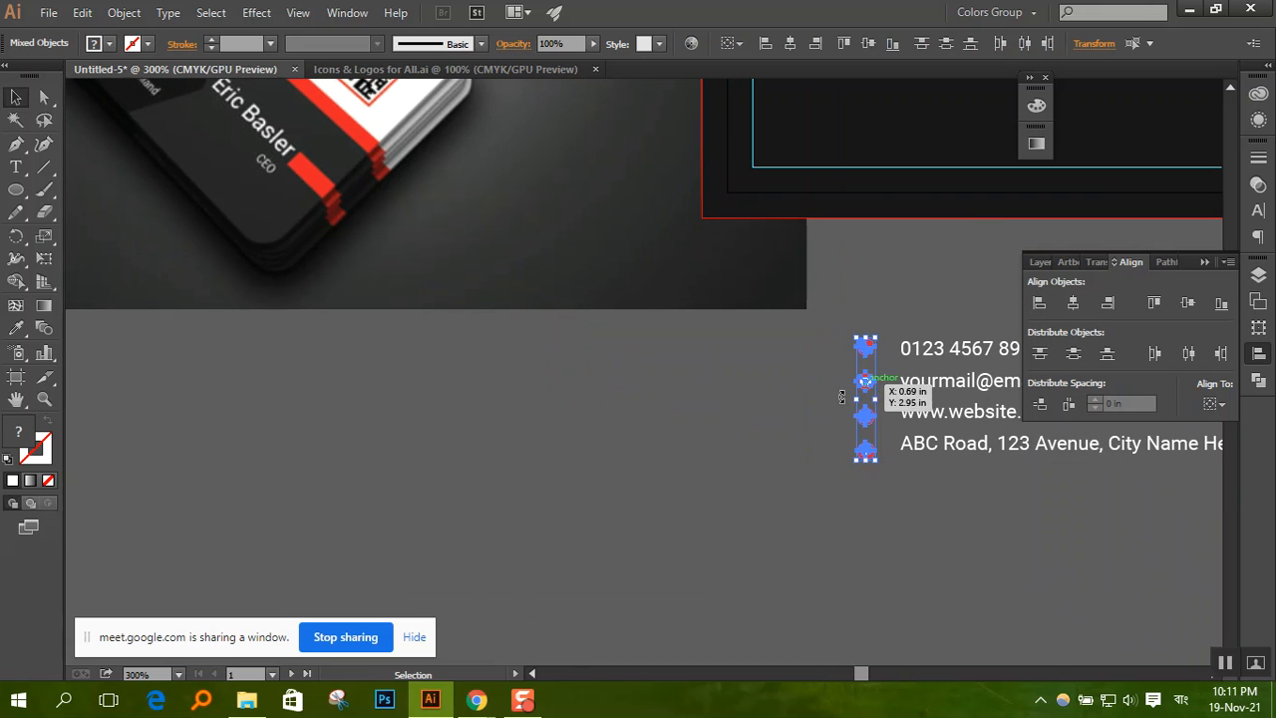
pyautogui.click(765, 413)
# - Group the envelope icon with its red circle
pyautogui.moveTo(765, 412); pyautogui.dragTo(428, 418)
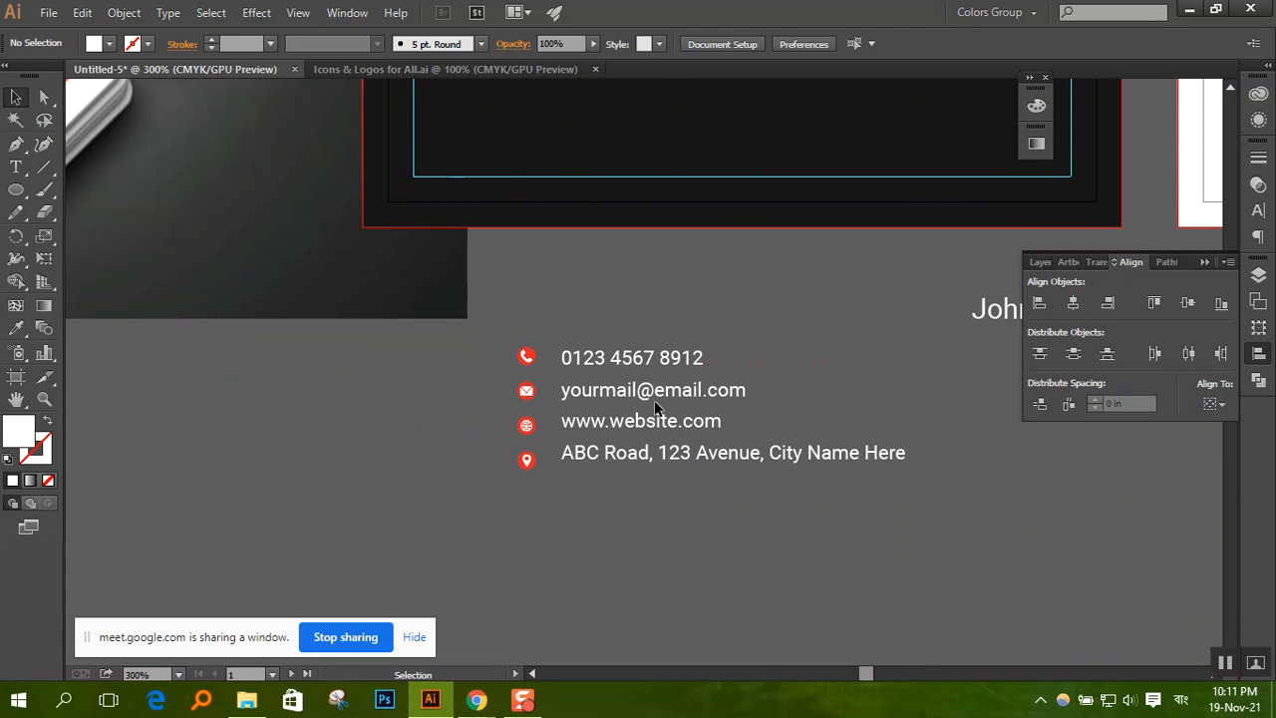
pyautogui.scroll(4, 621, 346)
pyautogui.moveTo(445, 293); pyautogui.dragTo(618, 229)
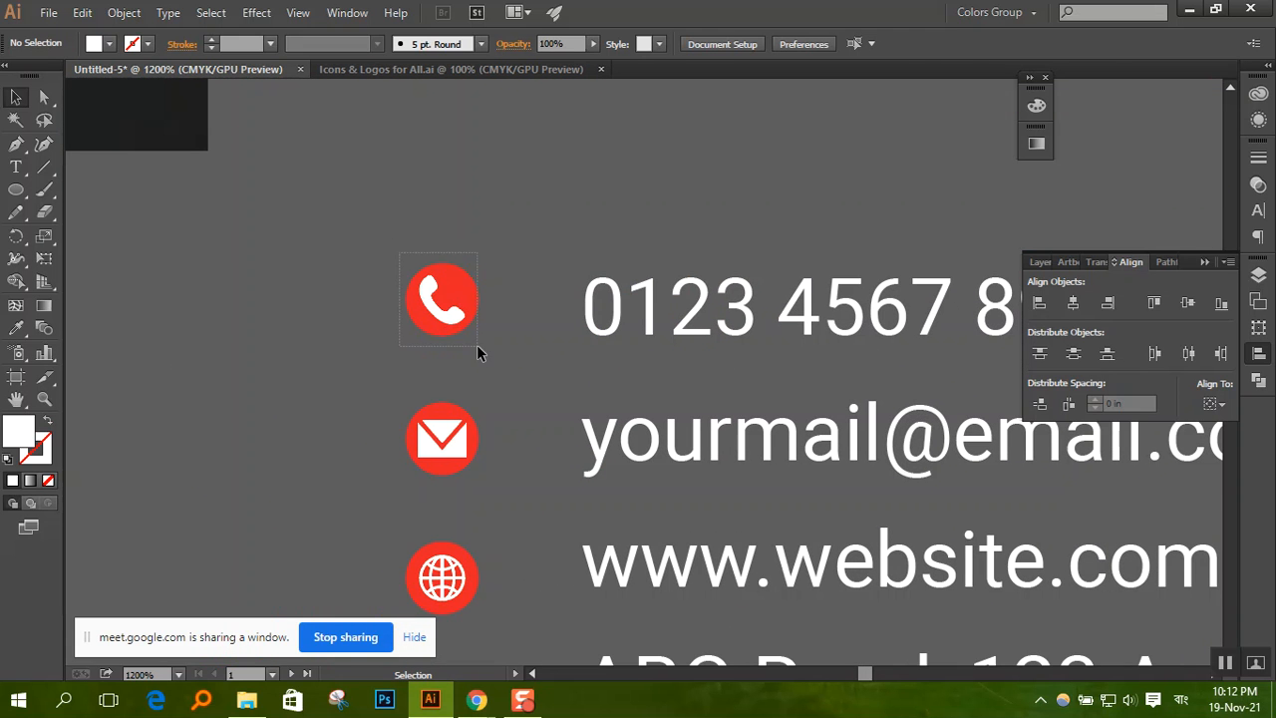
pyautogui.click(477, 344)
pyautogui.press('a')
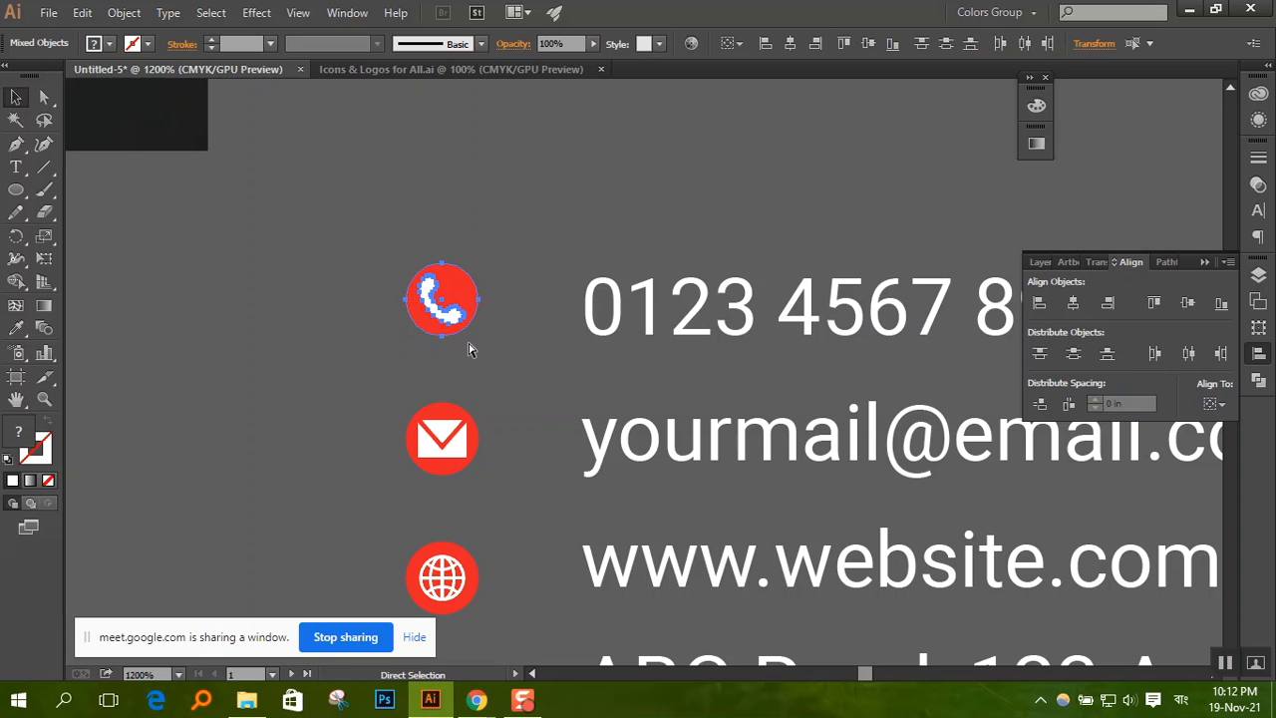
pyautogui.press('v')
pyautogui.click(450, 478)
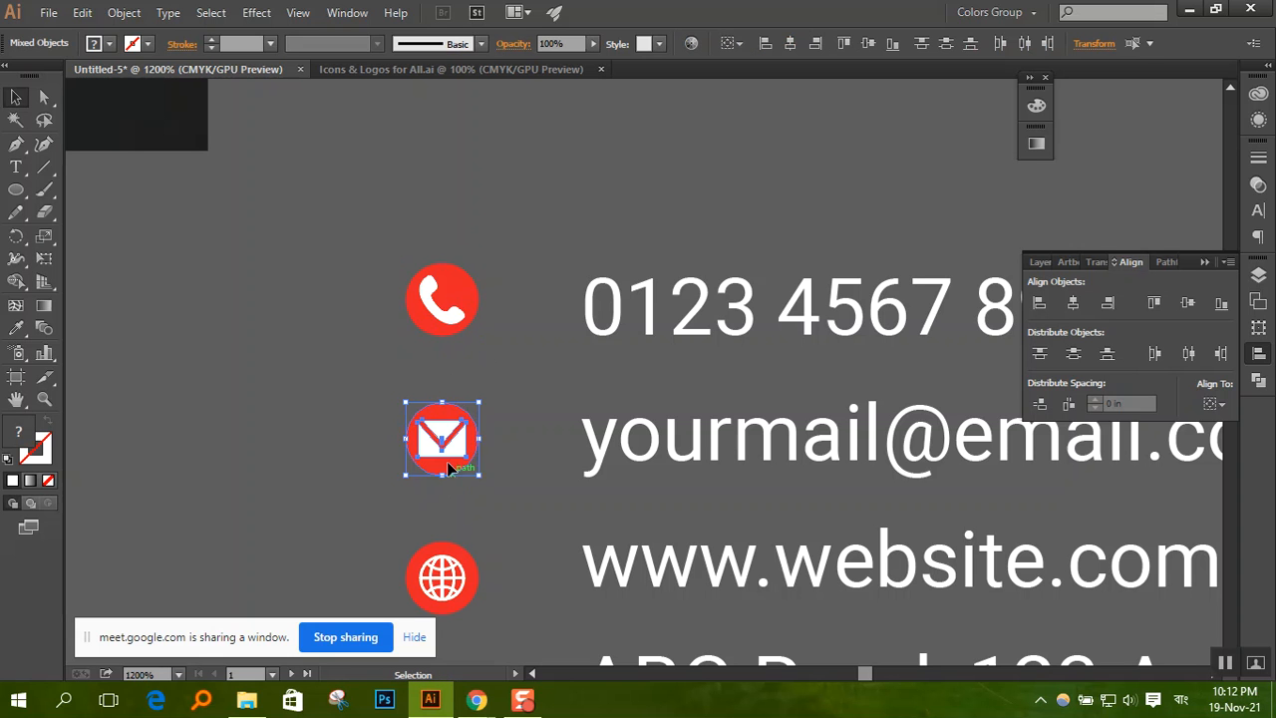
pyautogui.rightClick(431, 439)
pyautogui.click(506, 524)
pyautogui.moveTo(524, 524); pyautogui.dragTo(532, 410)
pyautogui.click(387, 410)
pyautogui.click(464, 320)
pyautogui.click(388, 414)
pyautogui.moveTo(444, 322); pyautogui.dragTo(403, 315)
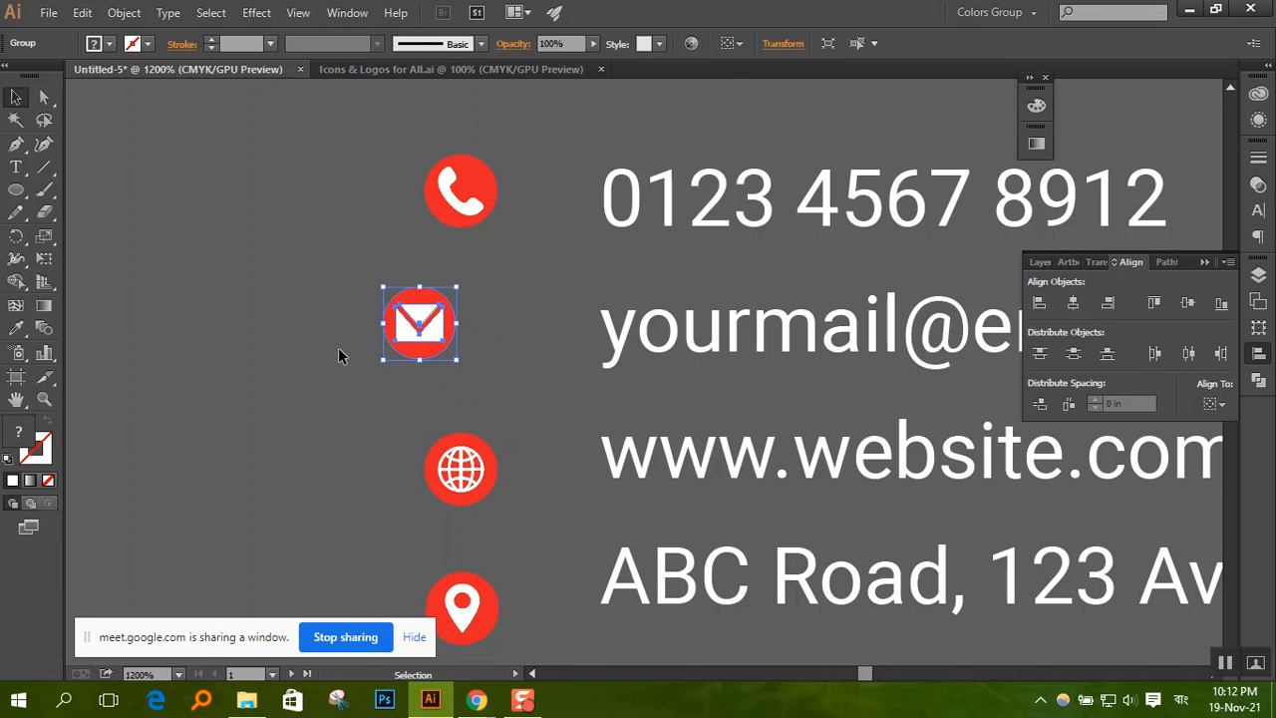
pyautogui.hotkey('ctrl', 'z')
pyautogui.click(367, 393)
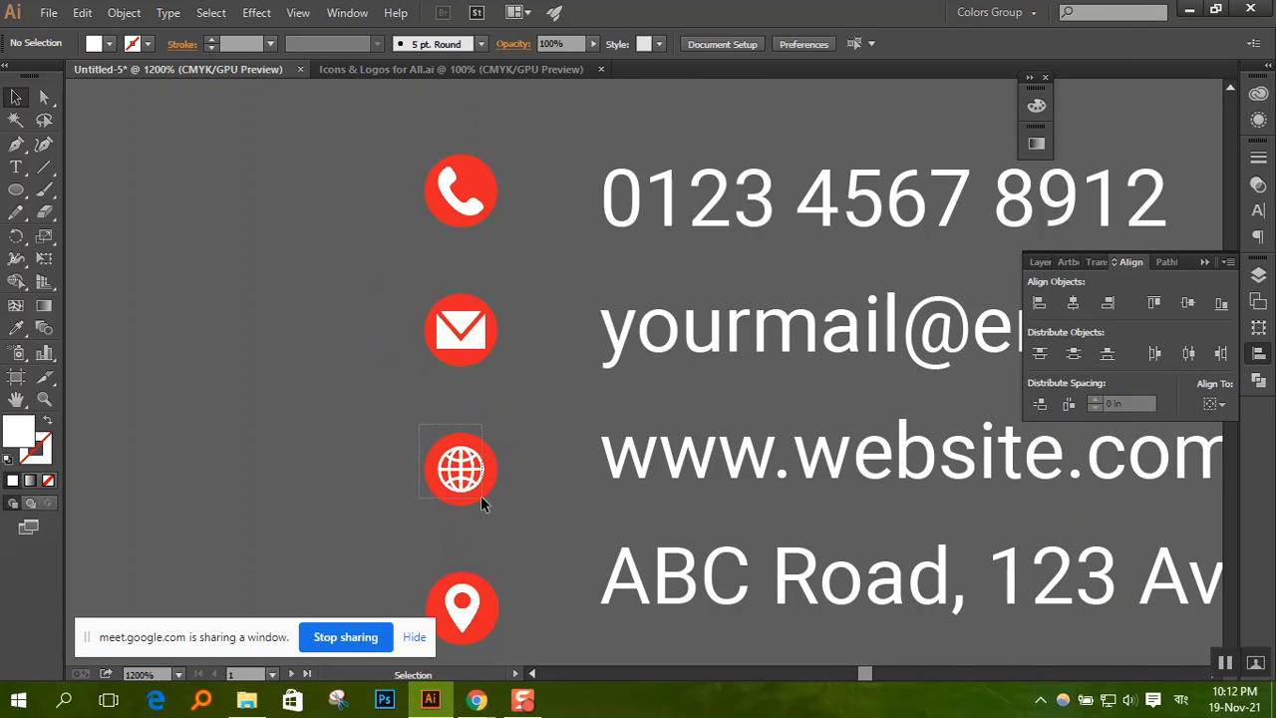
# - Group the globe icon and the location pin each with their red circles
pyautogui.click(461, 466)
pyautogui.rightClick(461, 466)
pyautogui.click(541, 552)
pyautogui.moveTo(434, 553); pyautogui.dragTo(468, 614)
pyautogui.rightClick(464, 612)
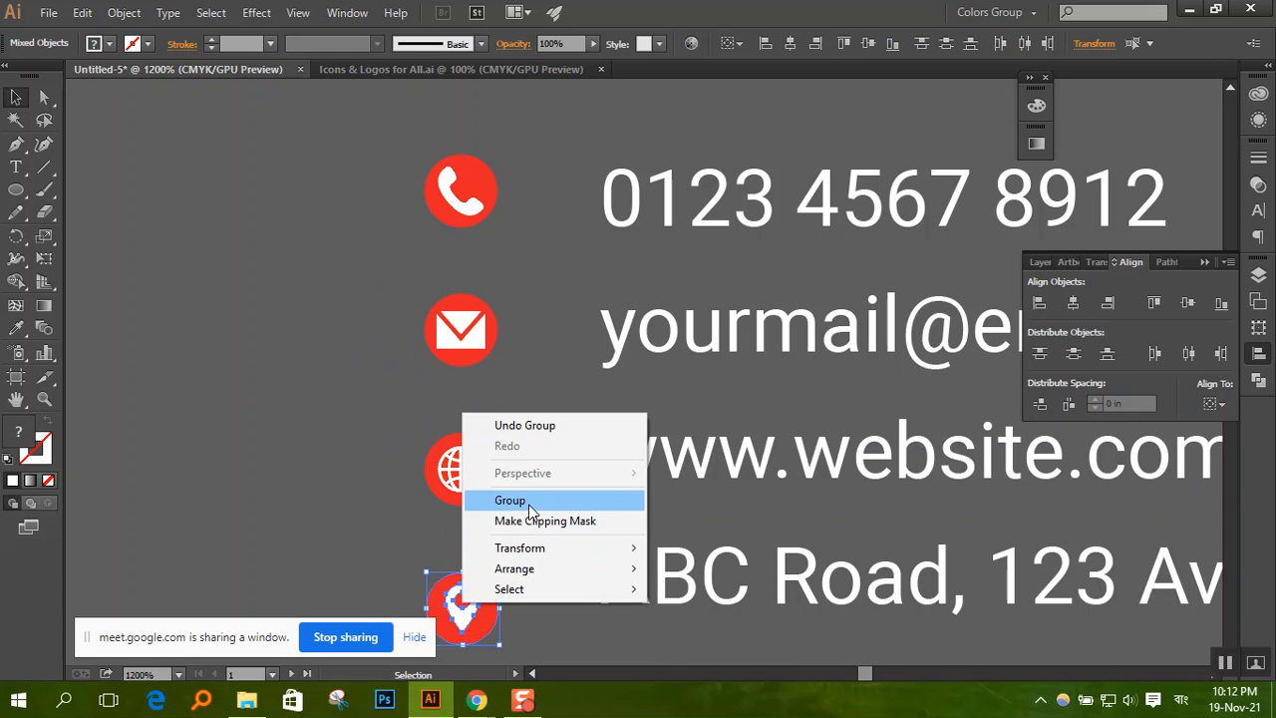
pyautogui.click(498, 499)
# - Select all four circled icons and nudge them slightly to the right
pyautogui.click(350, 303)
pyautogui.moveTo(376, 236)
pyautogui.mouseDown()
pyautogui.moveTo(285, 342)
pyautogui.moveTo(276, 265)
pyautogui.moveTo(368, 214)
pyautogui.mouseUp()
pyautogui.moveTo(409, 168); pyautogui.dragTo(466, 361)
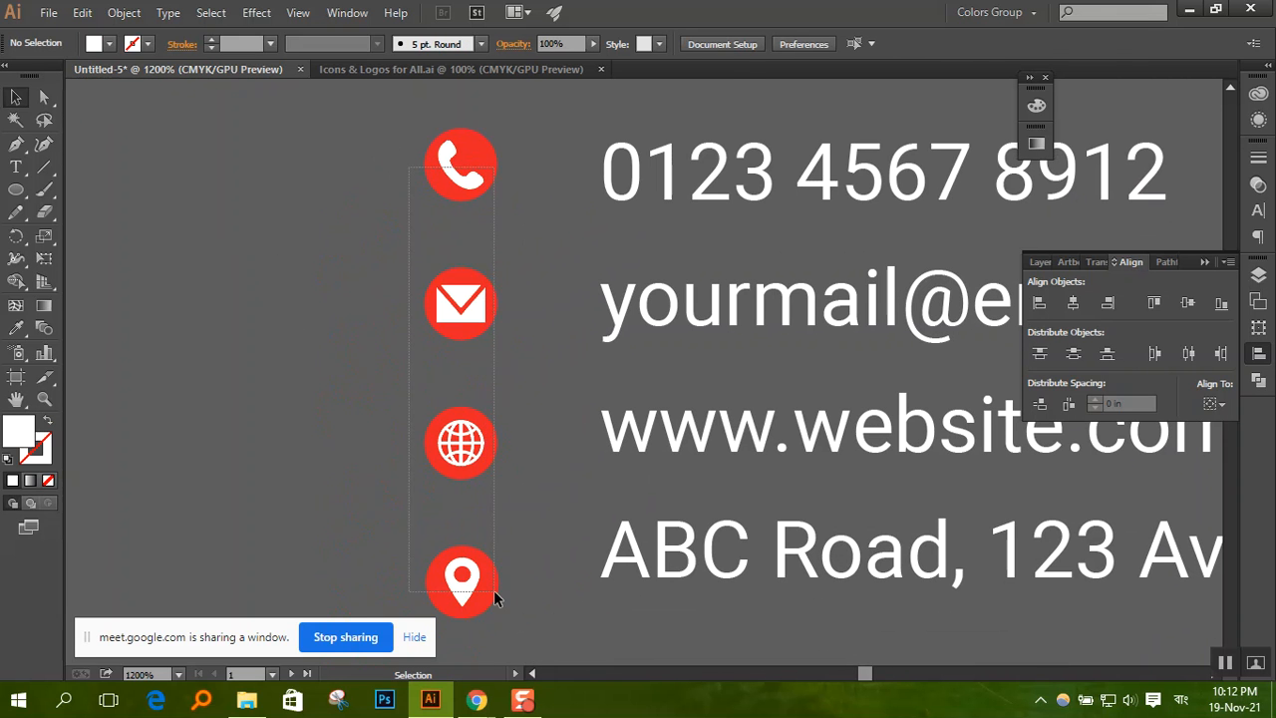
pyautogui.moveTo(493, 590); pyautogui.dragTo(496, 596)
pyautogui.scroll(-1, 490, 584)
pyautogui.moveTo(430, 436); pyautogui.dragTo(352, 337)
pyautogui.press('Right')
pyautogui.press('Right')
pyautogui.press('Right')
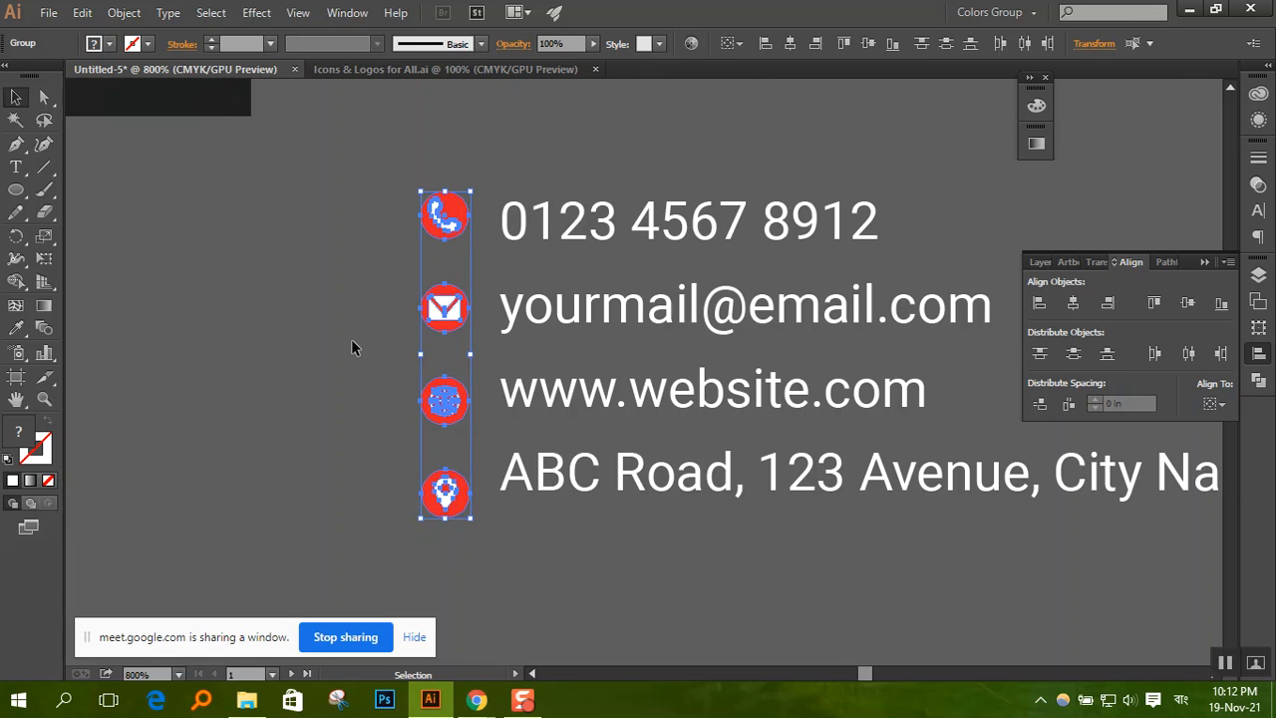
# - Vertically center the phone icon and the pin icon on their phone number and address lines
pyautogui.click(347, 220)
pyautogui.moveTo(442, 177); pyautogui.dragTo(592, 240)
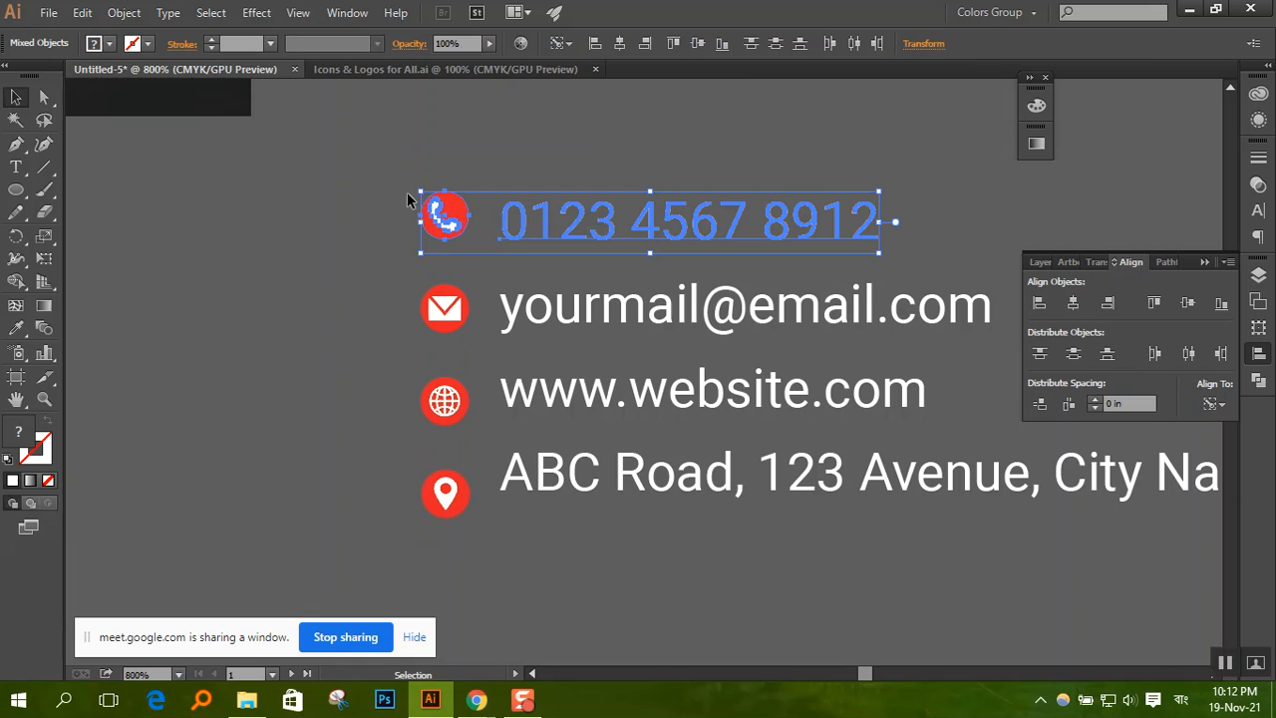
pyautogui.click(1186, 304)
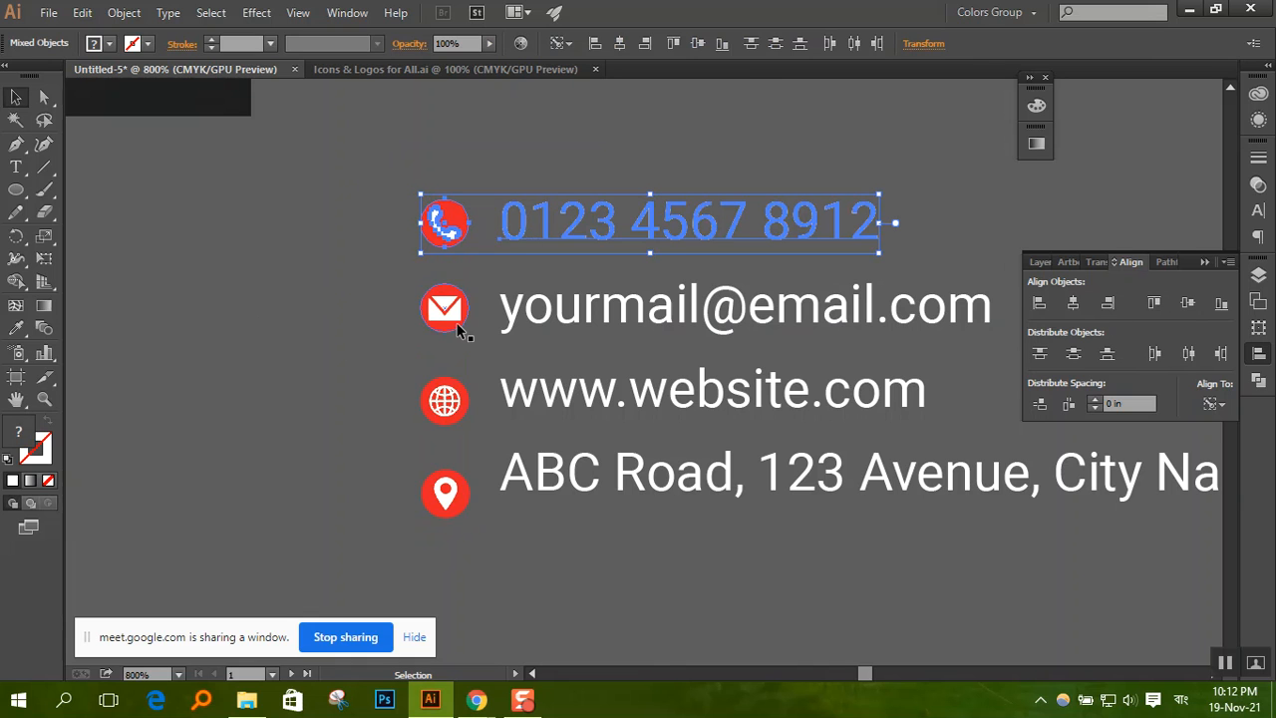
pyautogui.click(376, 266)
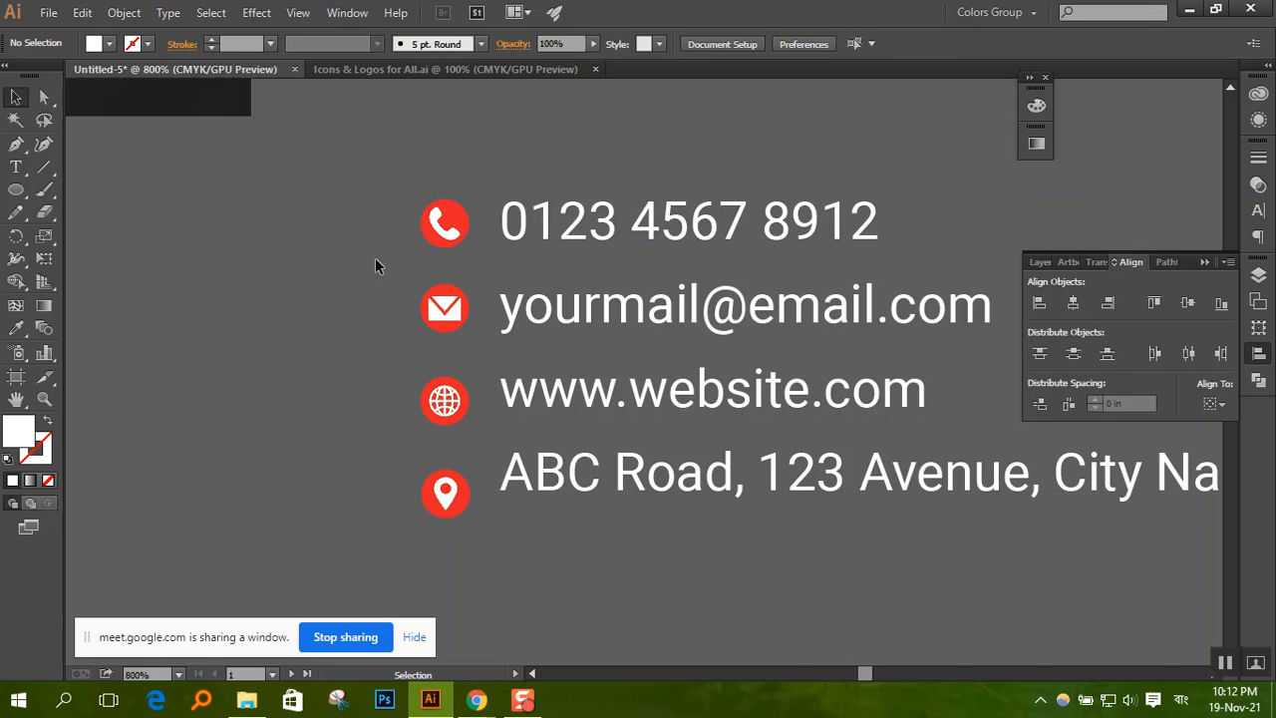
pyautogui.moveTo(437, 457); pyautogui.dragTo(438, 459)
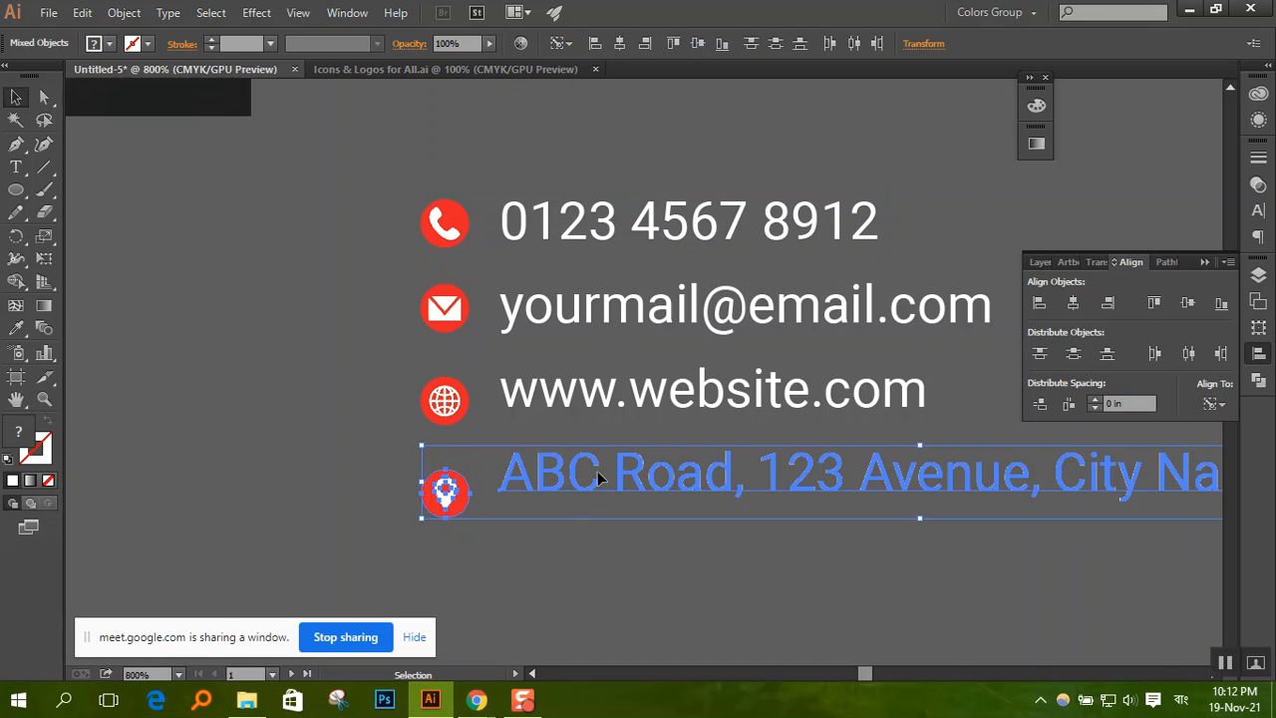
pyautogui.click(1187, 302)
pyautogui.click(681, 534)
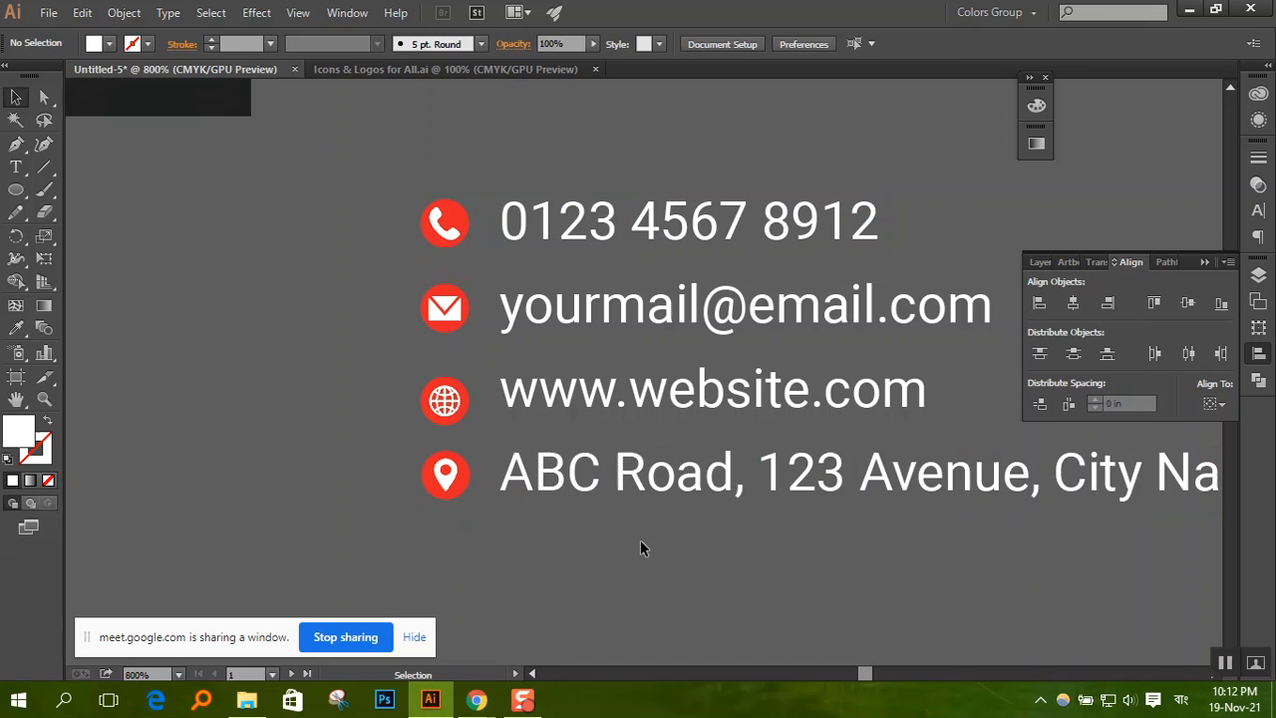
# - Distribute the four circled icons with even vertical spacing
pyautogui.moveTo(446, 422); pyautogui.dragTo(460, 503)
pyautogui.click(1039, 405)
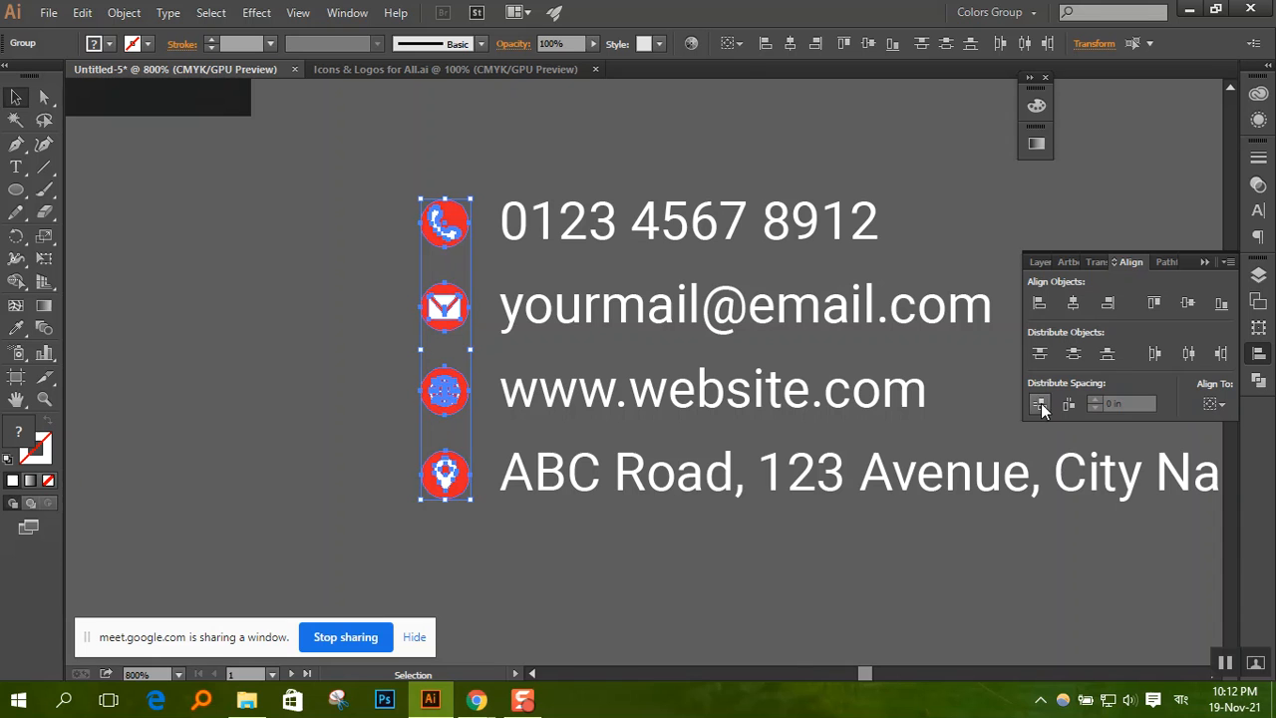
# - Group the four circled icons together with their contact text lines
pyautogui.click(339, 263)
pyautogui.moveTo(607, 174); pyautogui.dragTo(718, 558)
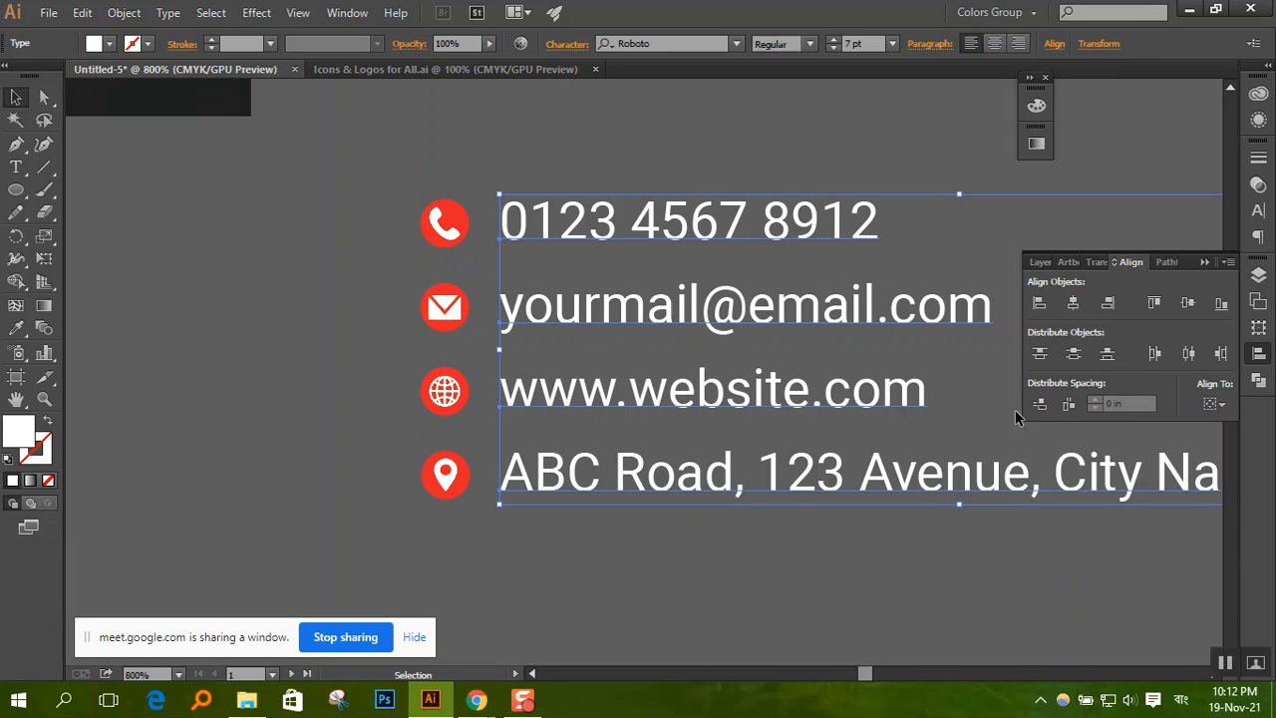
pyautogui.click(835, 579)
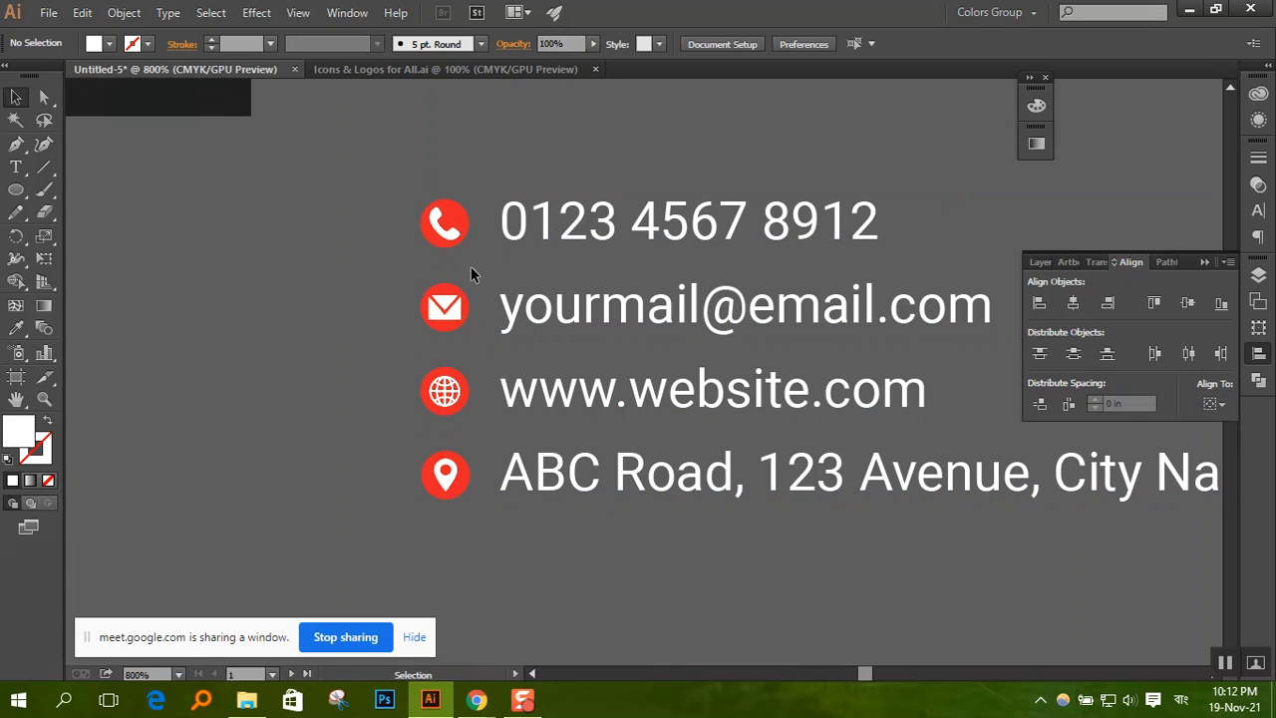
pyautogui.moveTo(381, 200); pyautogui.dragTo(676, 520)
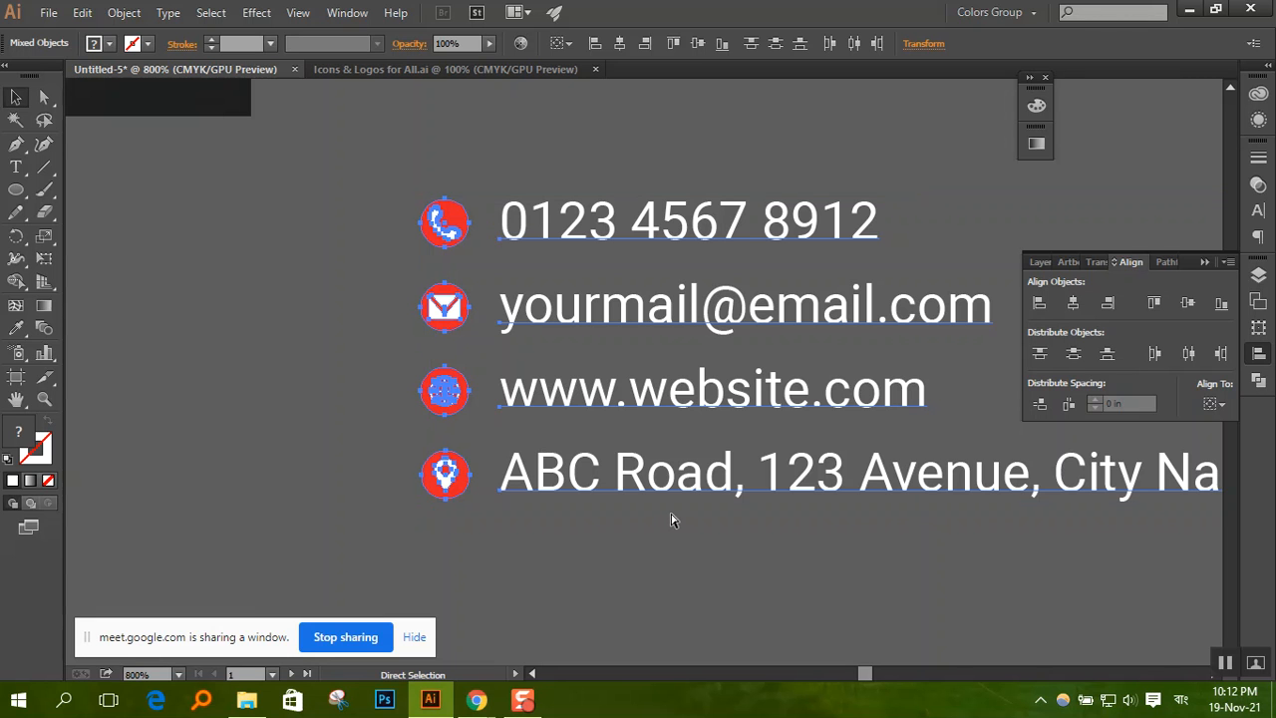
pyautogui.hotkey('ctrl', 'g')
pyautogui.scroll(-2, 554, 404)
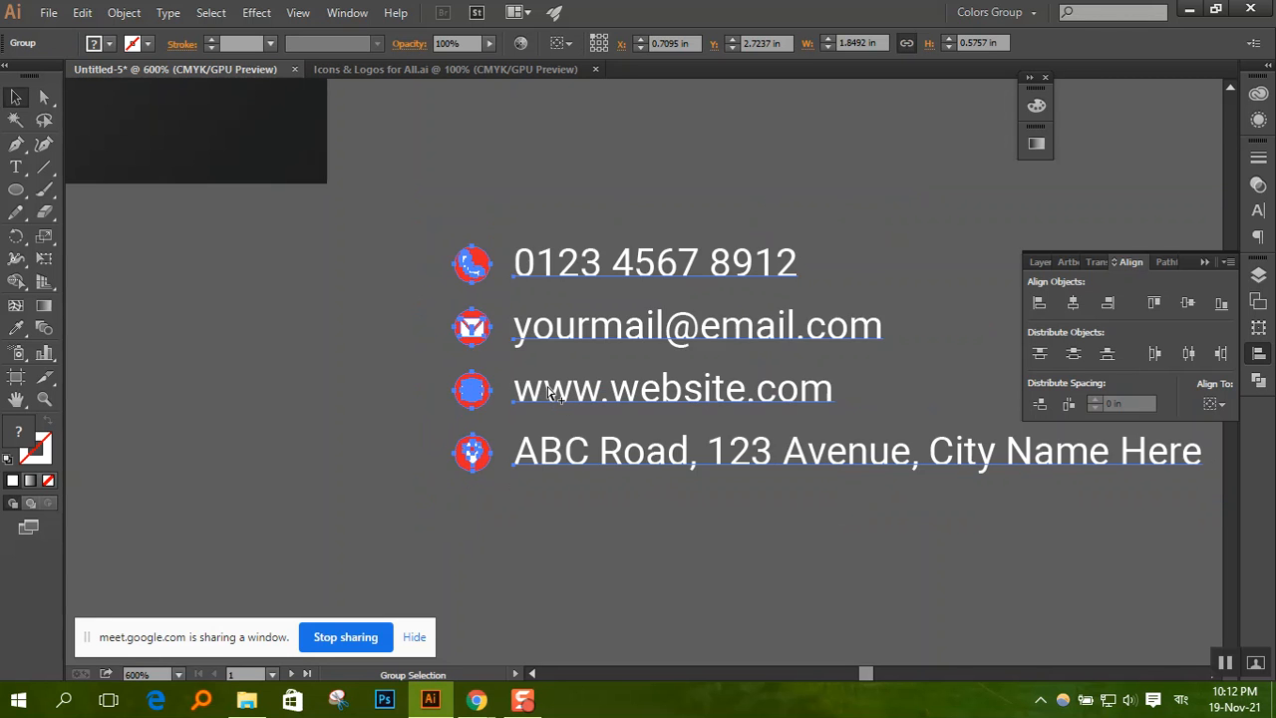
# - Move the grouped contact block into the dark lower section of the card, inside the margin guide
pyautogui.moveTo(587, 225); pyautogui.dragTo(687, 538)
pyautogui.moveTo(636, 571); pyautogui.dragTo(636, 251)
pyautogui.moveTo(506, 267); pyautogui.dragTo(478, 529)
pyautogui.moveTo(632, 517); pyautogui.dragTo(479, 396)
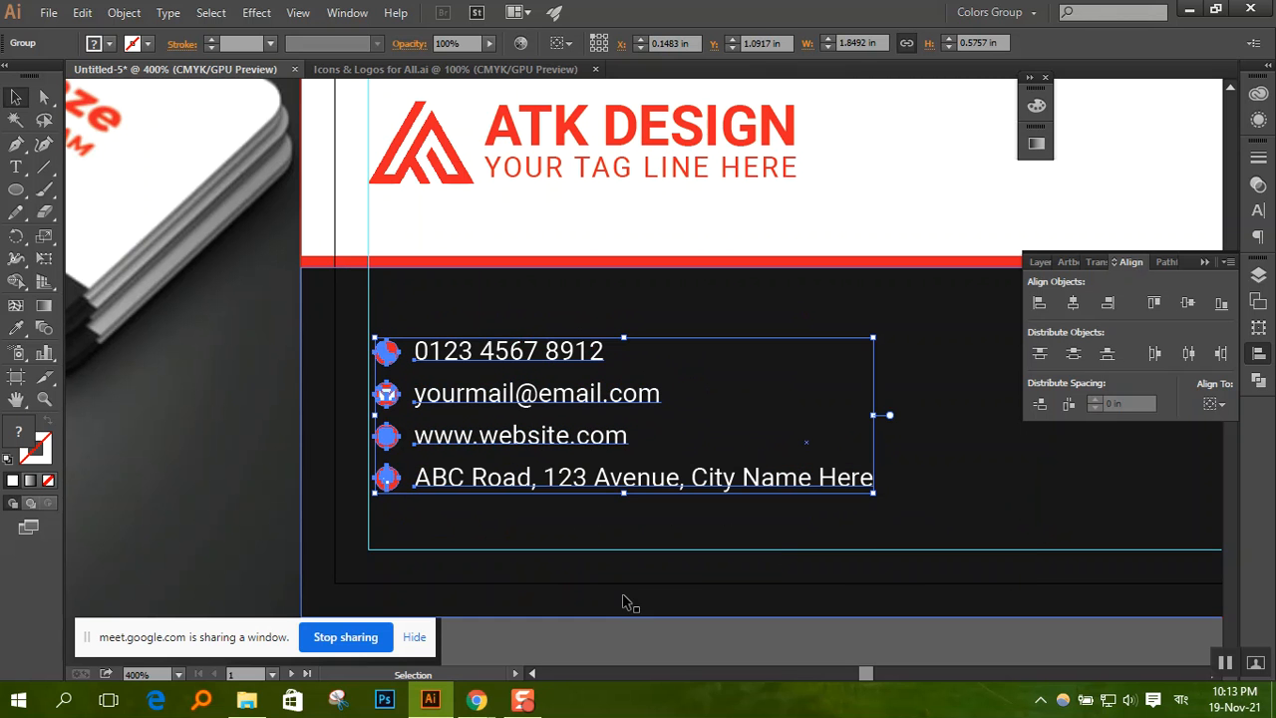
pyautogui.click(640, 627)
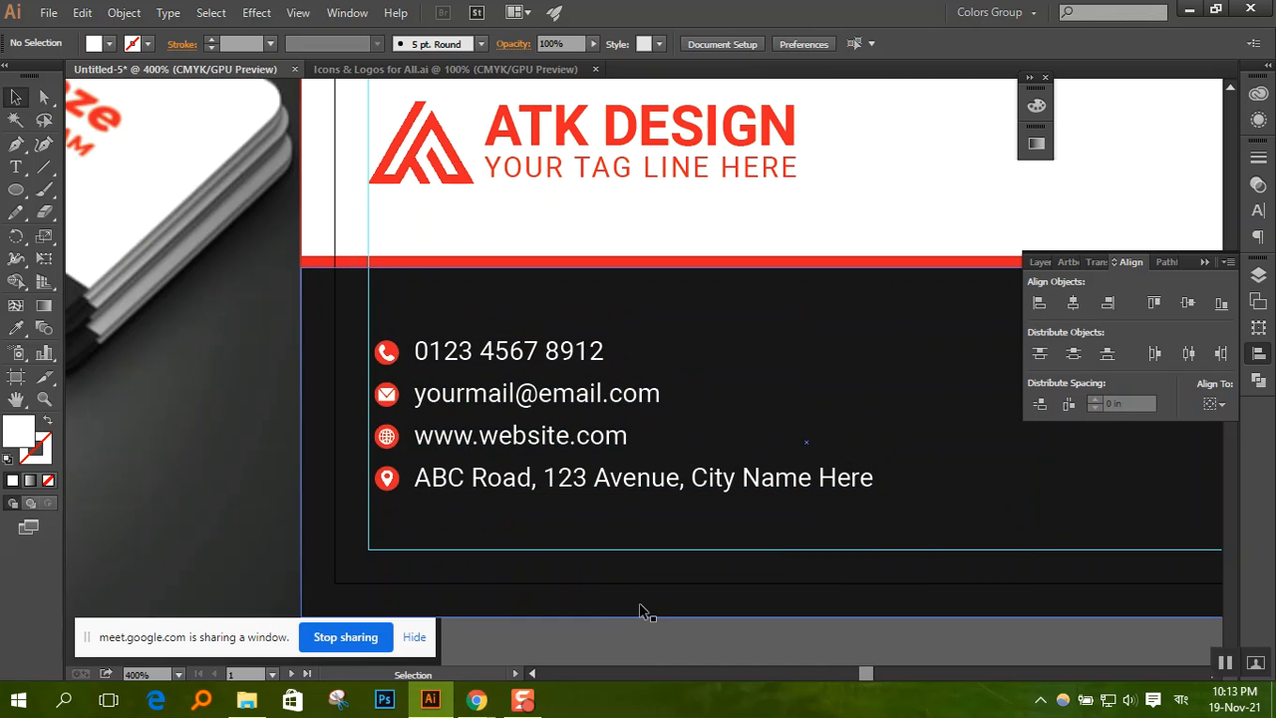
# - Examine the VidMaze sample card's angled dark and white shapes for reference
pyautogui.scroll(-1, 641, 584)
pyautogui.moveTo(705, 408); pyautogui.dragTo(515, 372)
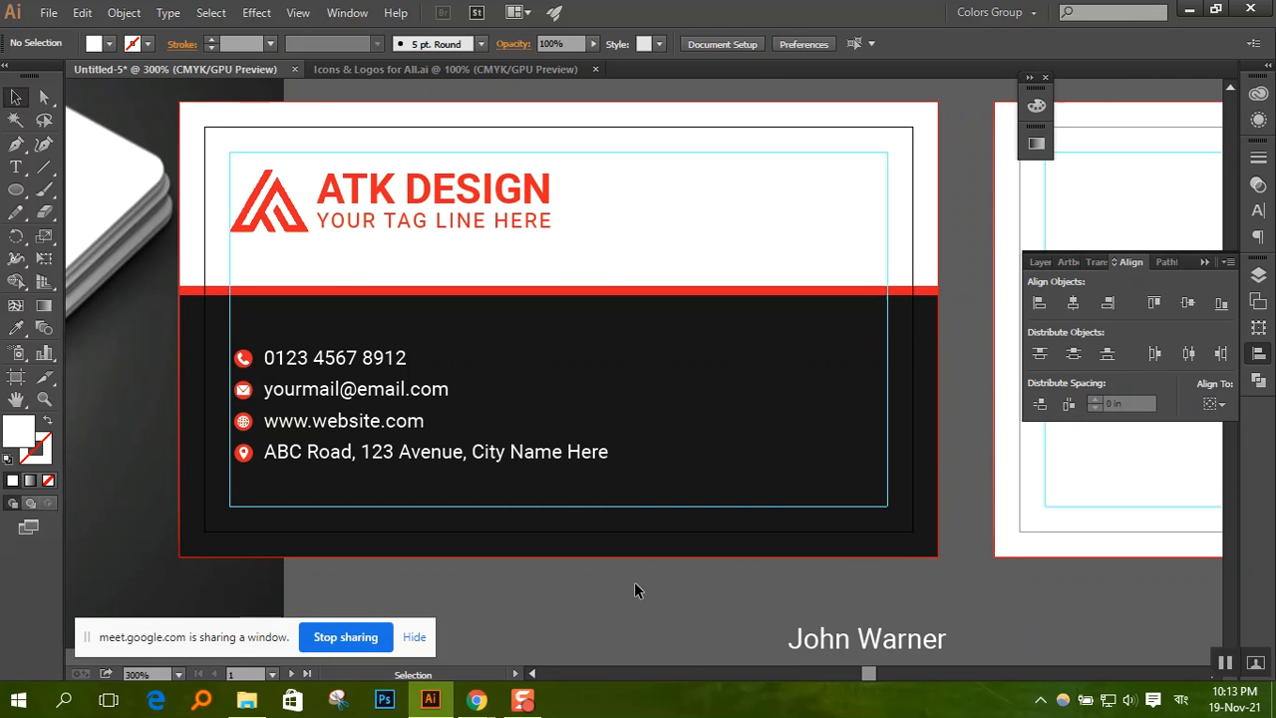
pyautogui.moveTo(538, 454); pyautogui.dragTo(1077, 364)
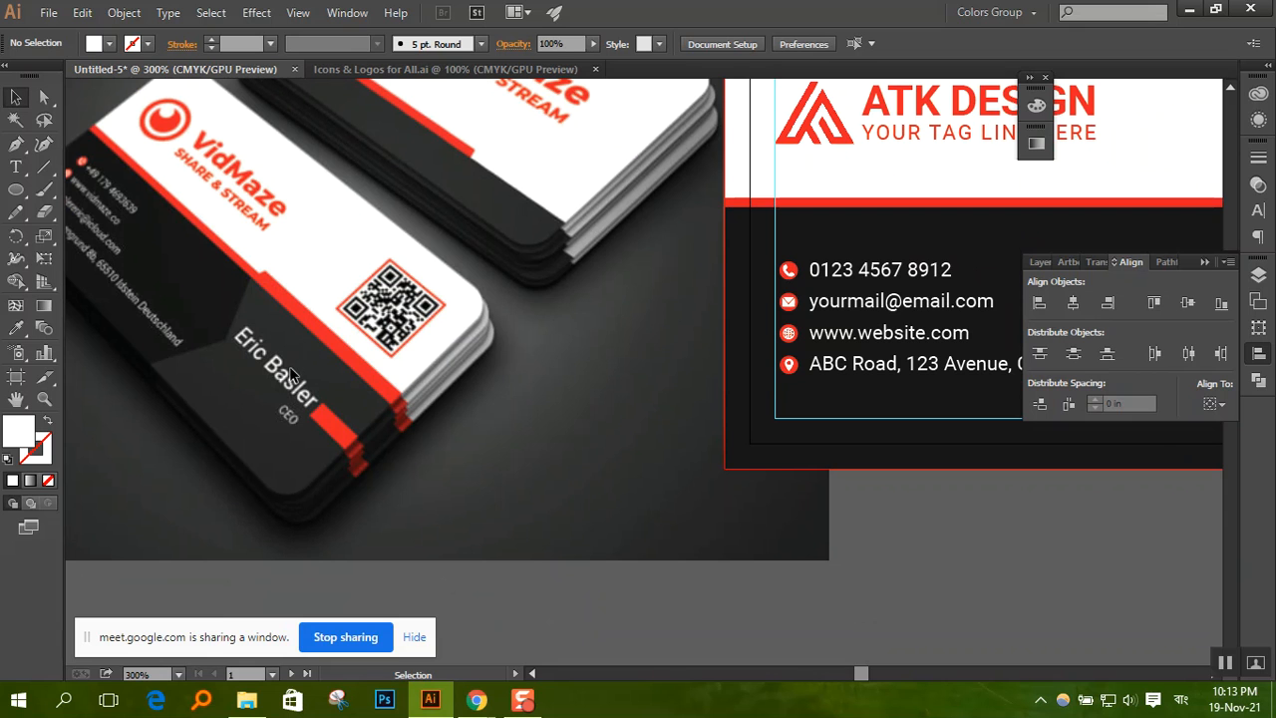
pyautogui.press('space')
pyautogui.moveTo(881, 367); pyautogui.dragTo(835, 379)
pyautogui.press('space')
pyautogui.moveTo(626, 341); pyautogui.dragTo(40, 354)
pyautogui.moveTo(392, 342); pyautogui.dragTo(269, 362)
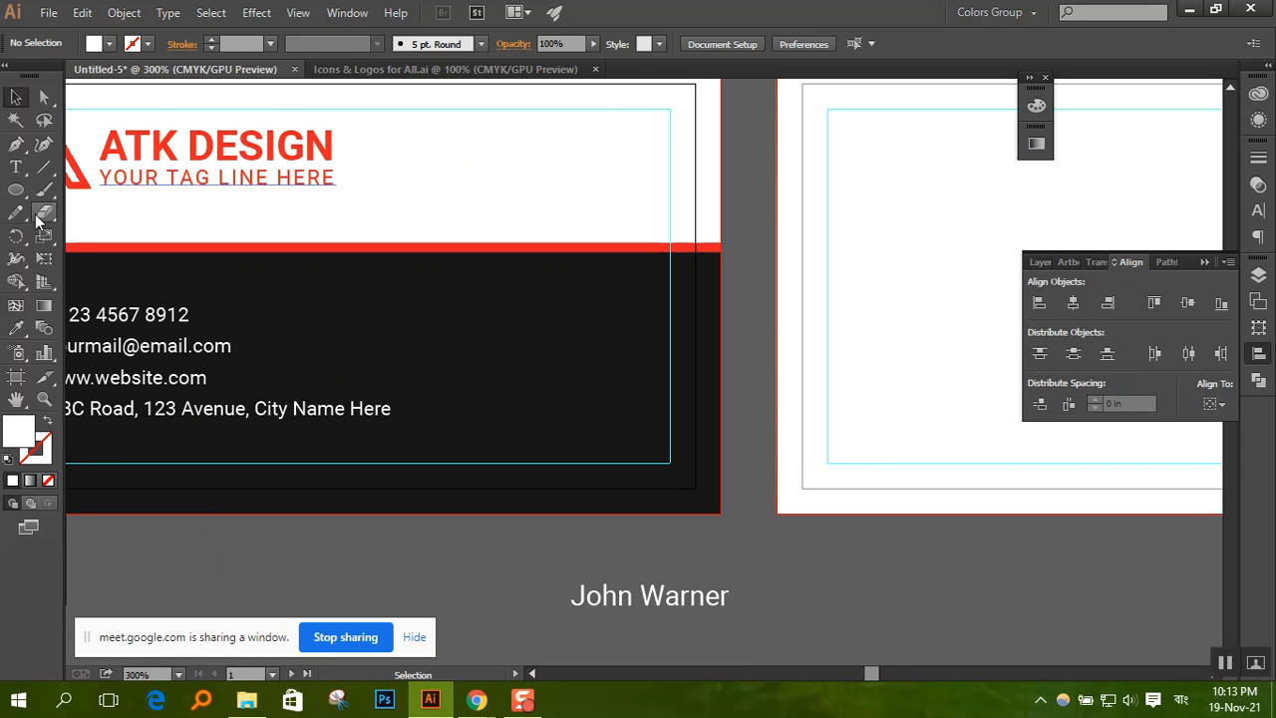
# - Draw a white rectangle covering the right half of the dark section down to the card's bottom edge
pyautogui.click(16, 189)
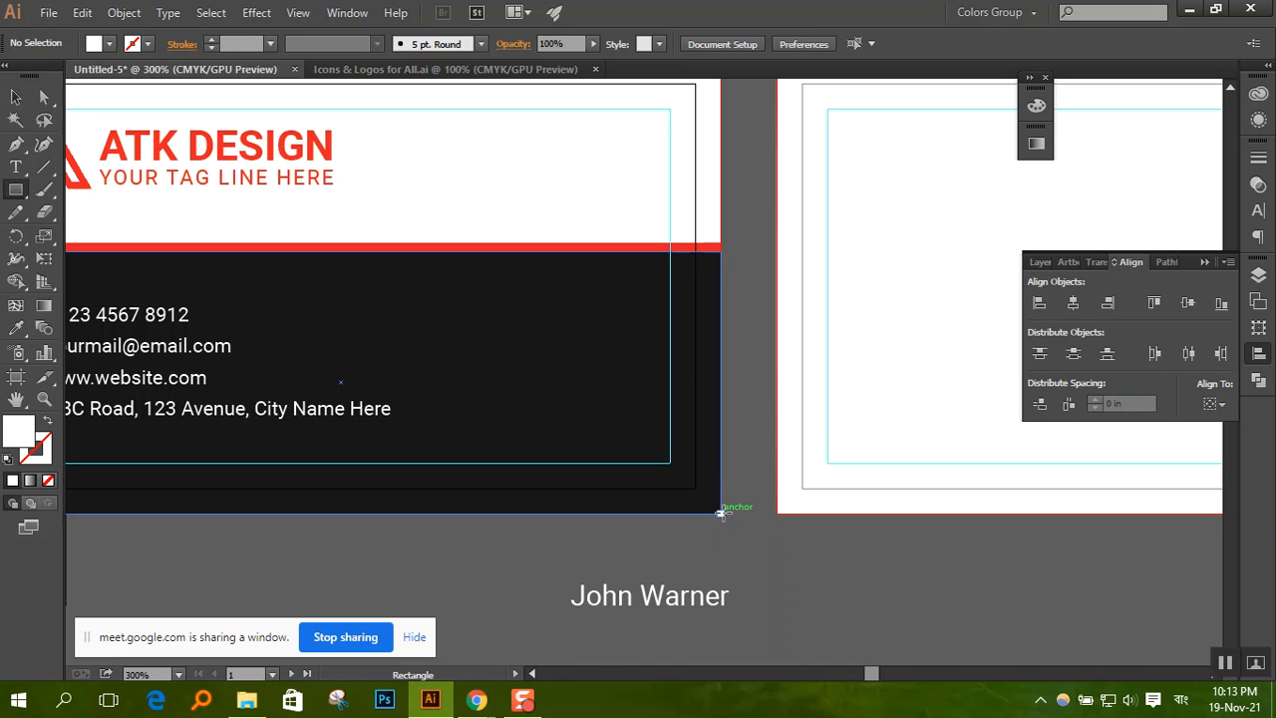
pyautogui.moveTo(720, 513); pyautogui.dragTo(371, 251)
pyautogui.rightClick(371, 255)
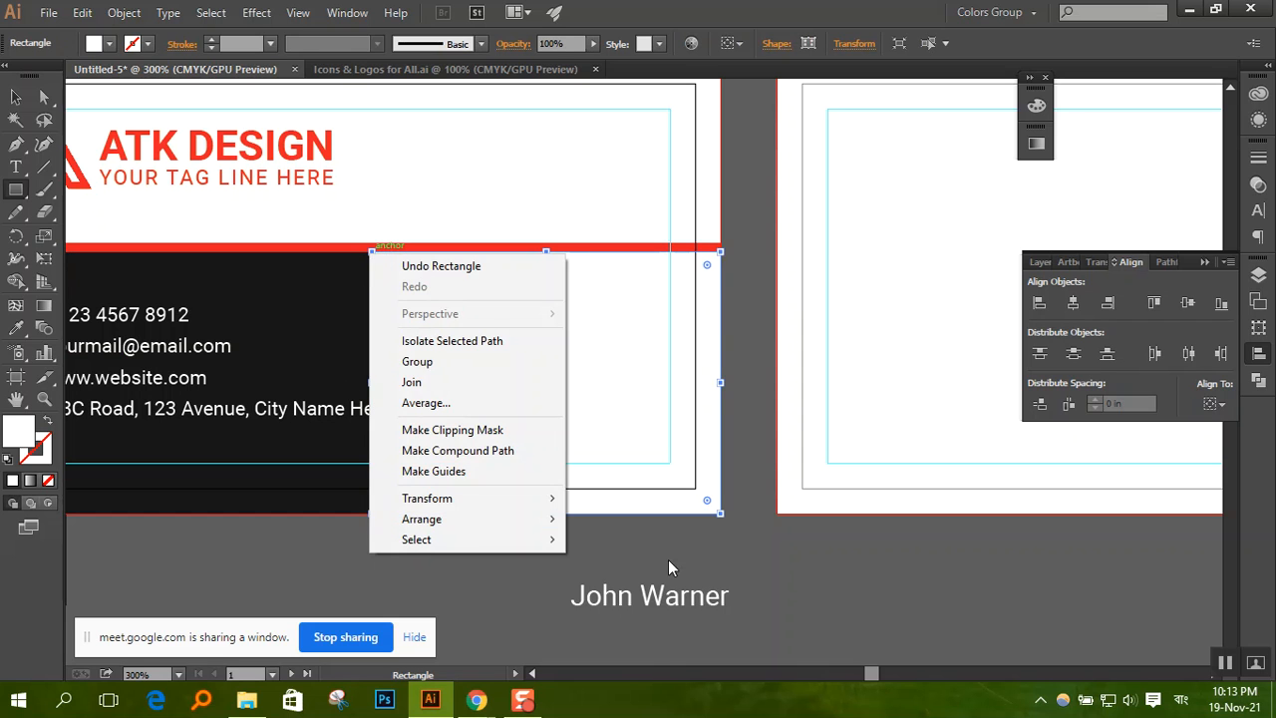
pyautogui.click(668, 559)
pyautogui.click(676, 382)
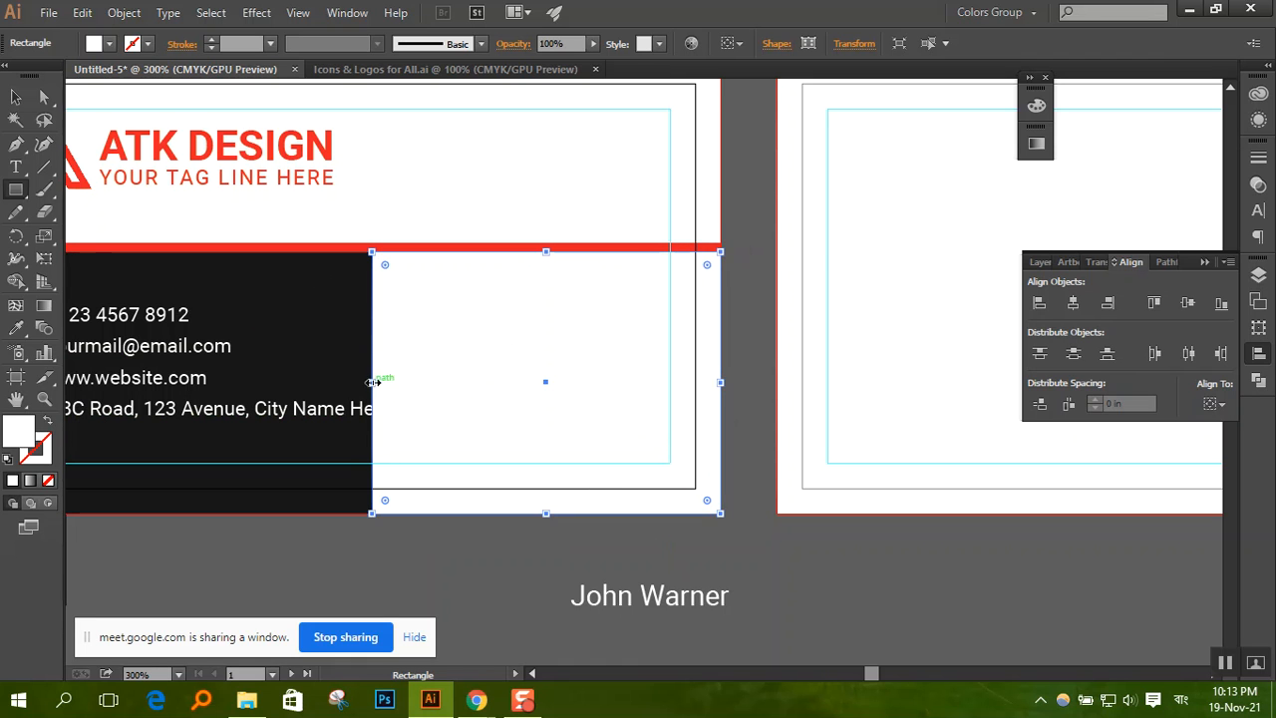
pyautogui.moveTo(299, 354); pyautogui.dragTo(990, 345)
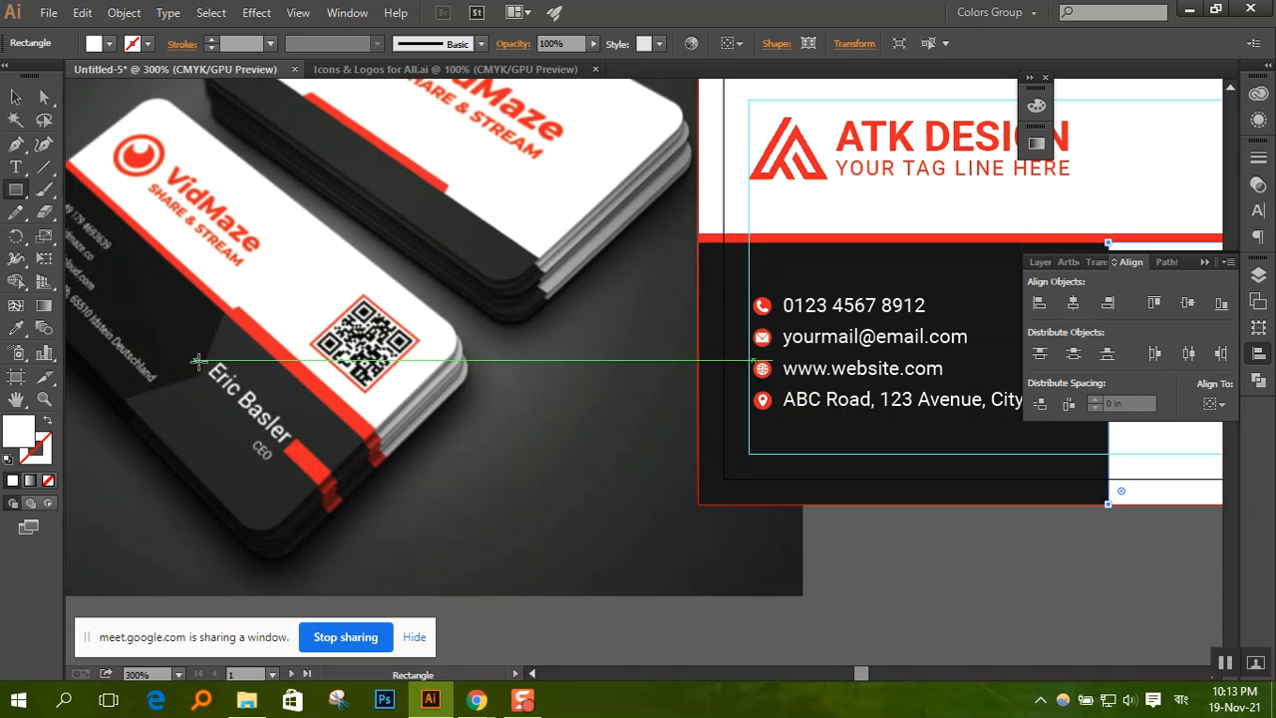
pyautogui.moveTo(598, 332); pyautogui.dragTo(18, 281)
pyautogui.moveTo(487, 264); pyautogui.dragTo(353, 301)
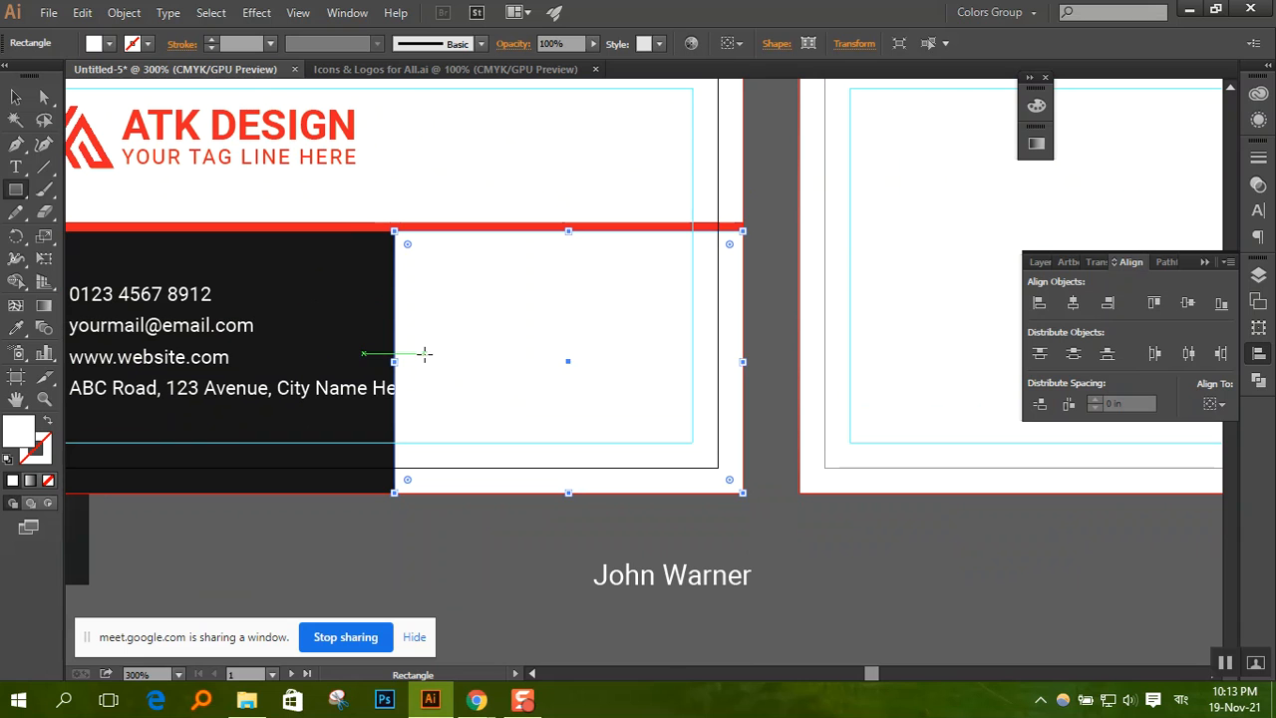
# - Add an anchor point midway on the rectangle's left edge and select it
pyautogui.moveTo(17, 145); pyautogui.dragTo(100, 167)
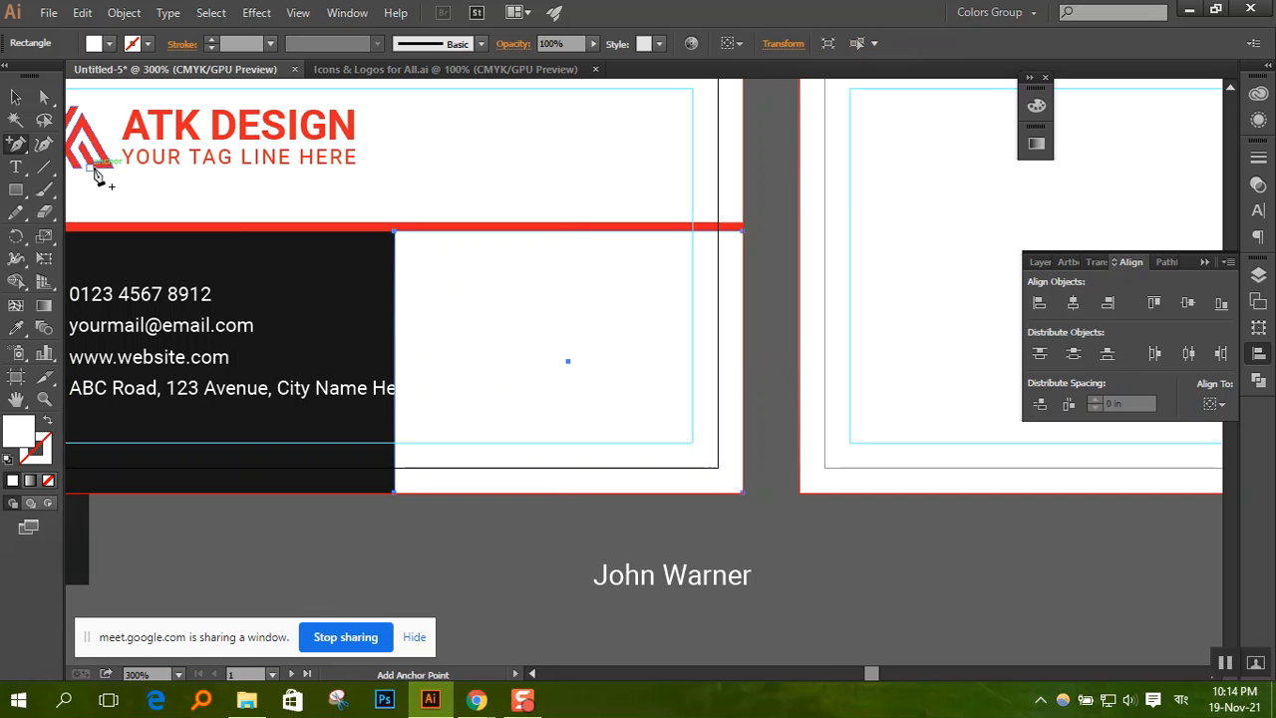
pyautogui.click(394, 369)
pyautogui.click(774, 373)
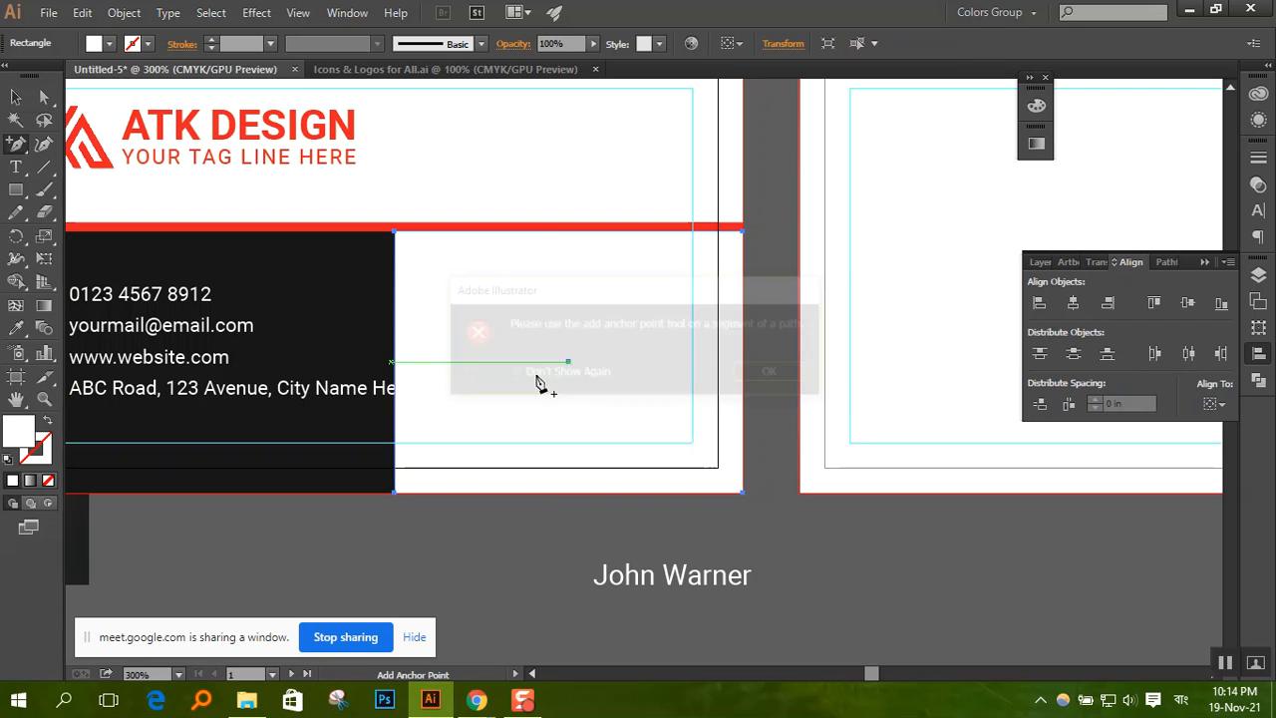
pyautogui.click(394, 365)
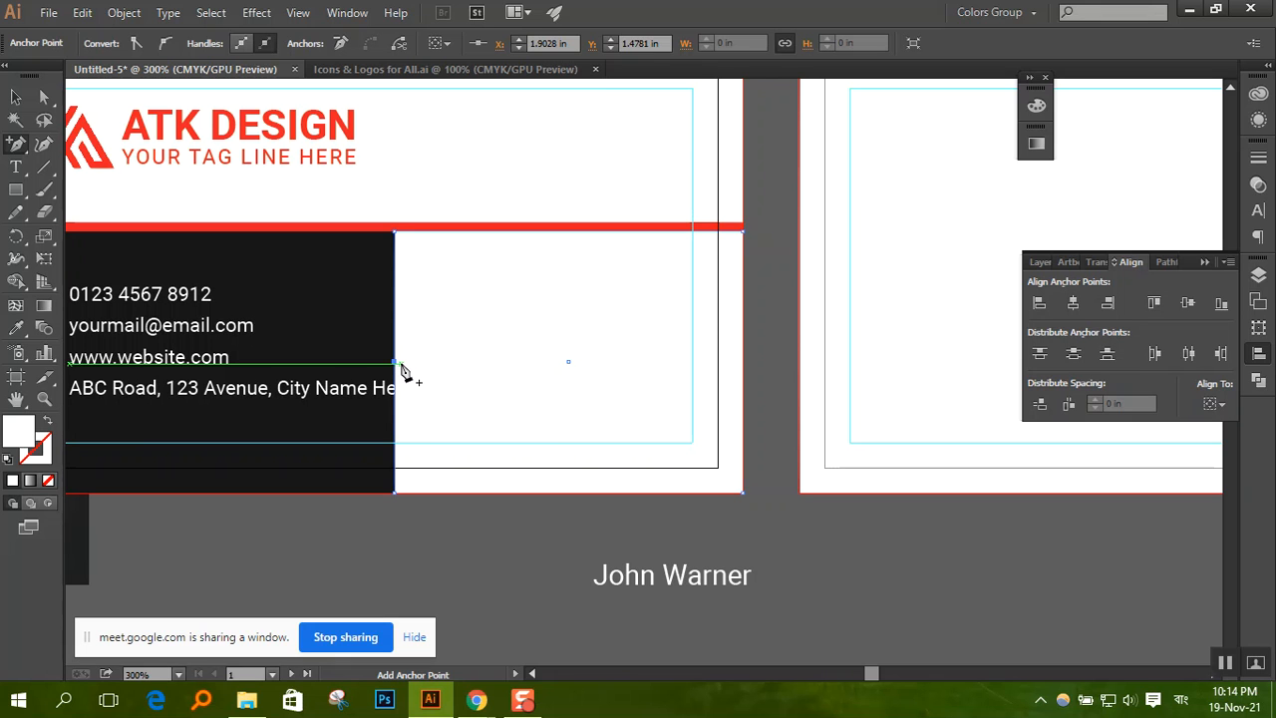
pyautogui.press('a')
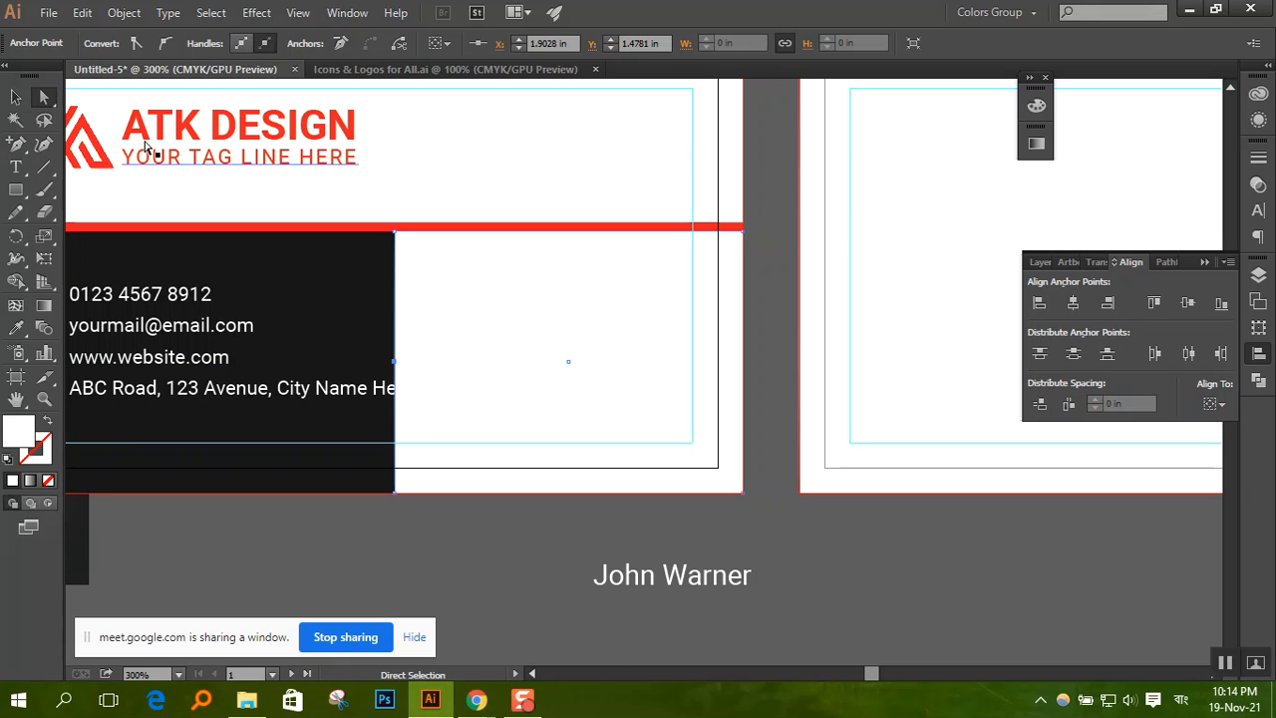
pyautogui.click(396, 363)
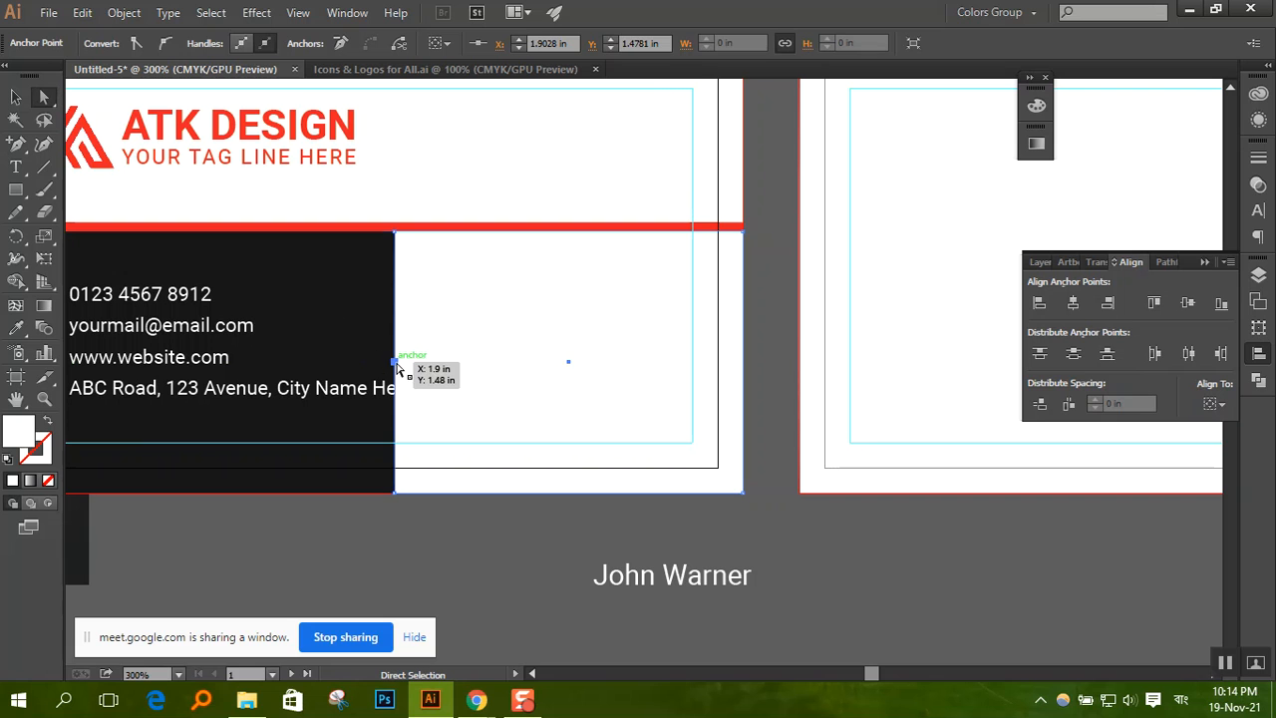
pyautogui.moveTo(396, 363); pyautogui.dragTo(396, 363)
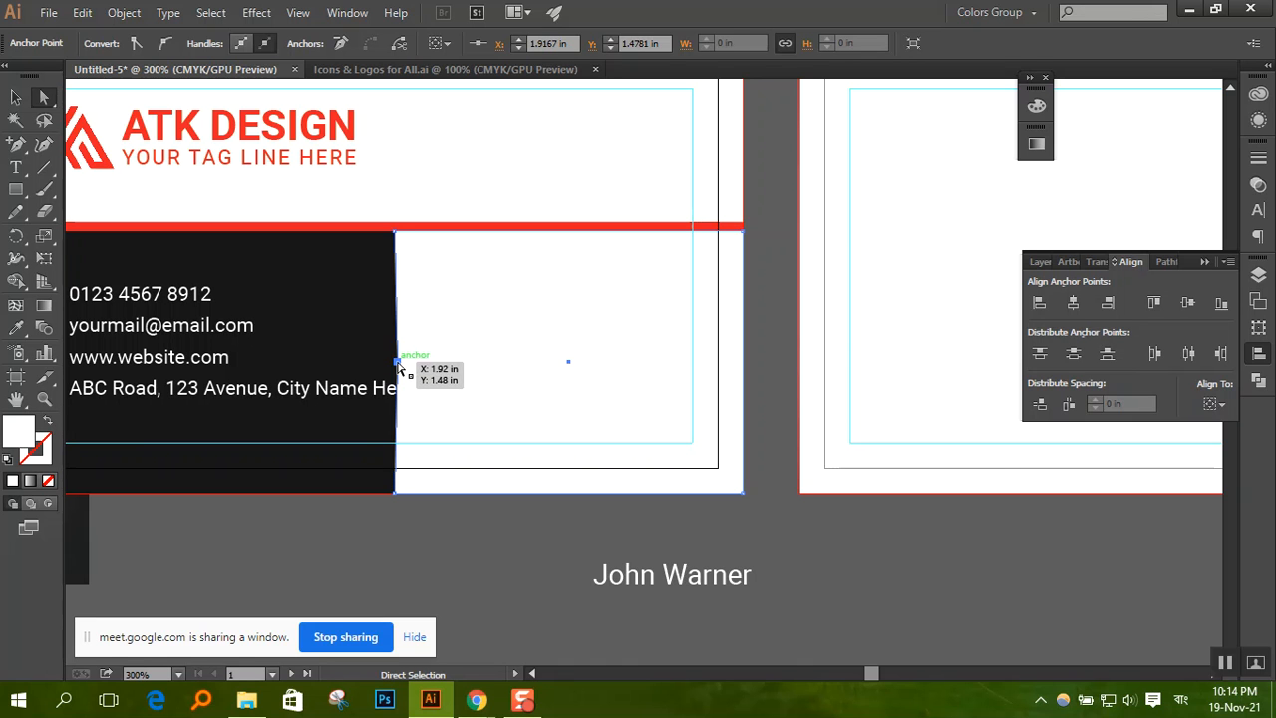
# - Nudge the new anchor point to the right to form a pointed arrow notch
pyautogui.press('Right')
pyautogui.press('Right')
pyautogui.press('Right')
pyautogui.press('Right')
pyautogui.press('Right')
pyautogui.press('Right')
pyautogui.press('Right')
pyautogui.press('Right')
pyautogui.press('Right')
pyautogui.press('Right')
pyautogui.press('Right')
pyautogui.press('Right')
pyautogui.press('Right')
pyautogui.press('Right')
pyautogui.press('Right')
pyautogui.press('Right')
pyautogui.press('Right')
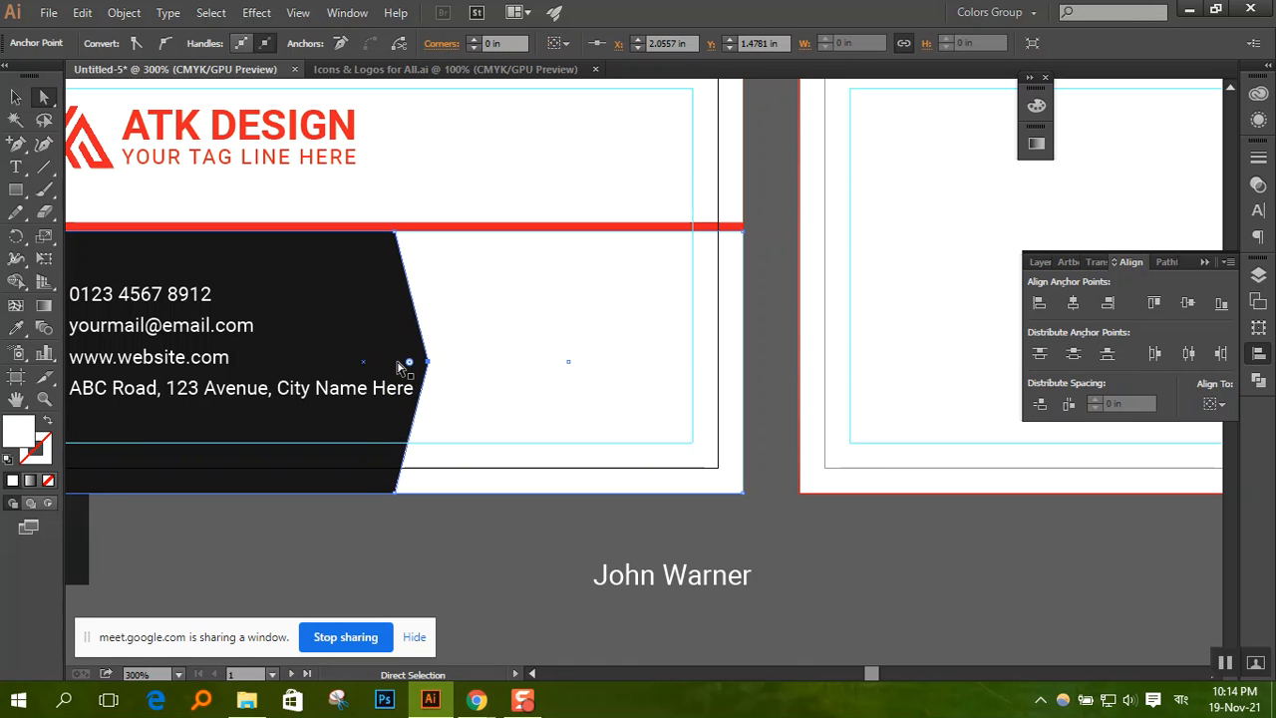
pyautogui.press('Right')
pyautogui.press('Right')
pyautogui.press('Right')
pyautogui.press('Right')
pyautogui.press('Right')
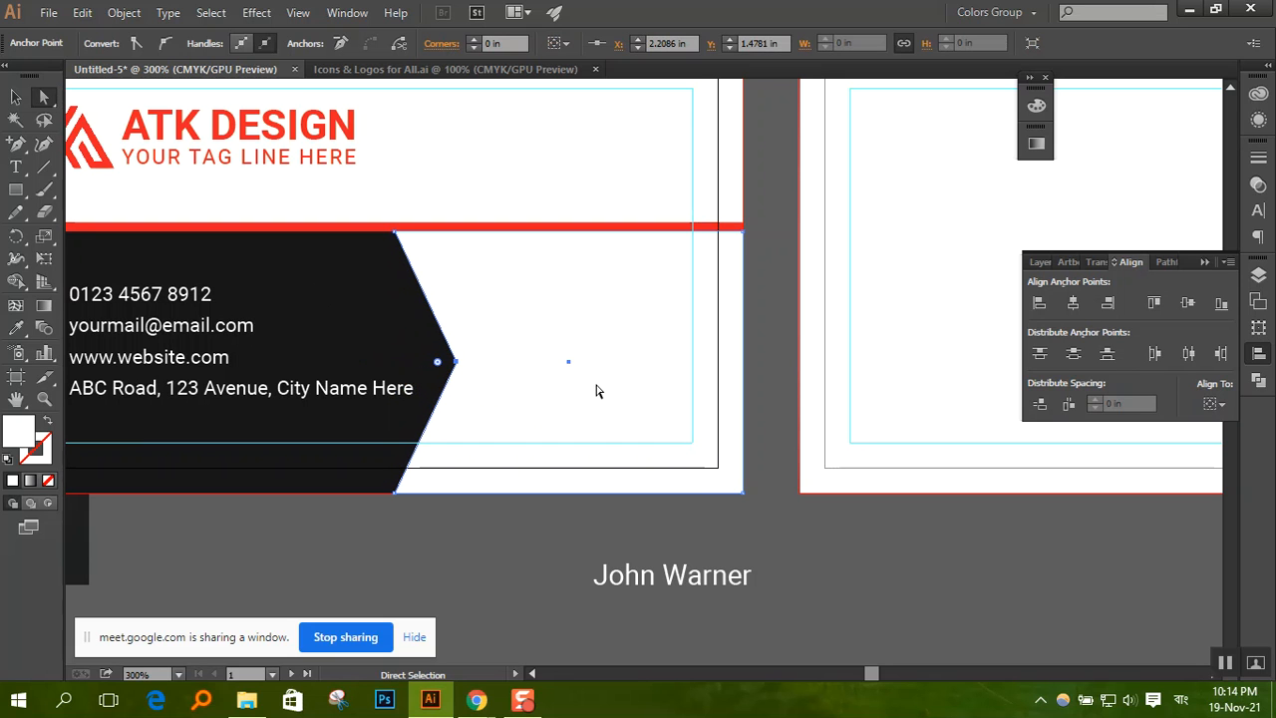
pyautogui.press('Left')
pyautogui.press('Left')
pyautogui.press('Left')
pyautogui.press('Left')
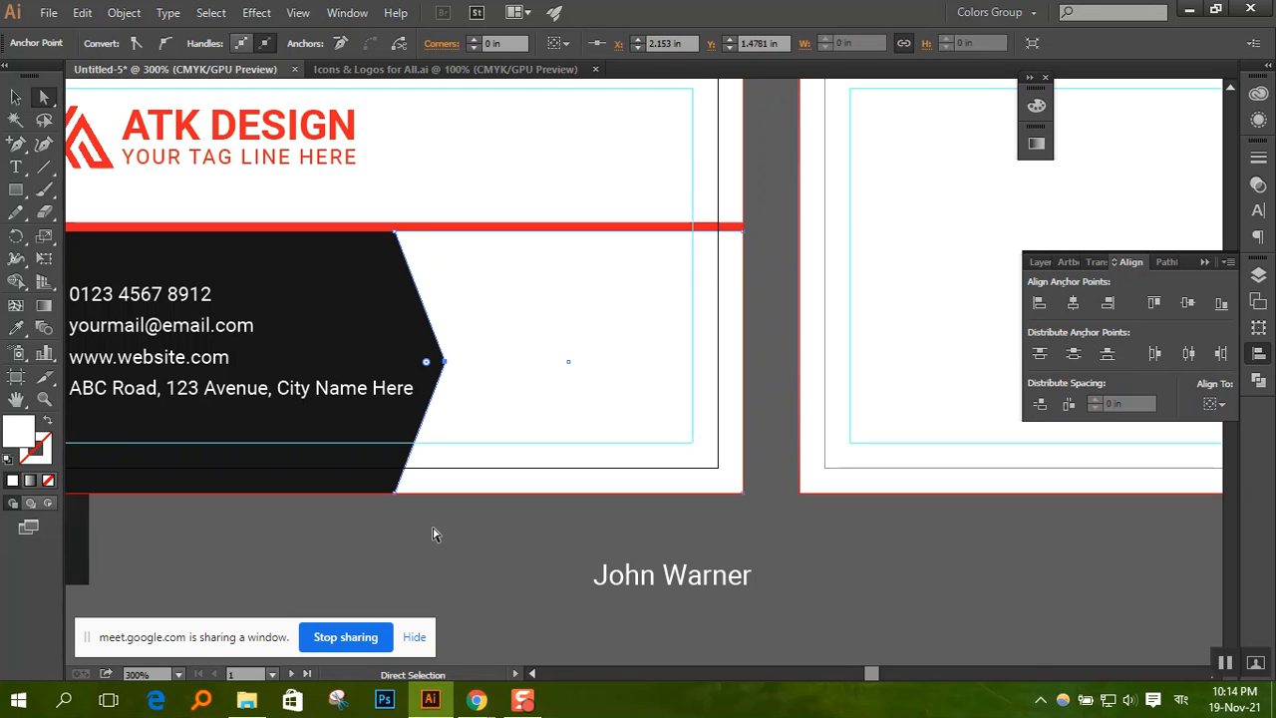
# - Select the rectangle's top-left and bottom-left corner points and nudge them slightly left
pyautogui.click(395, 233)
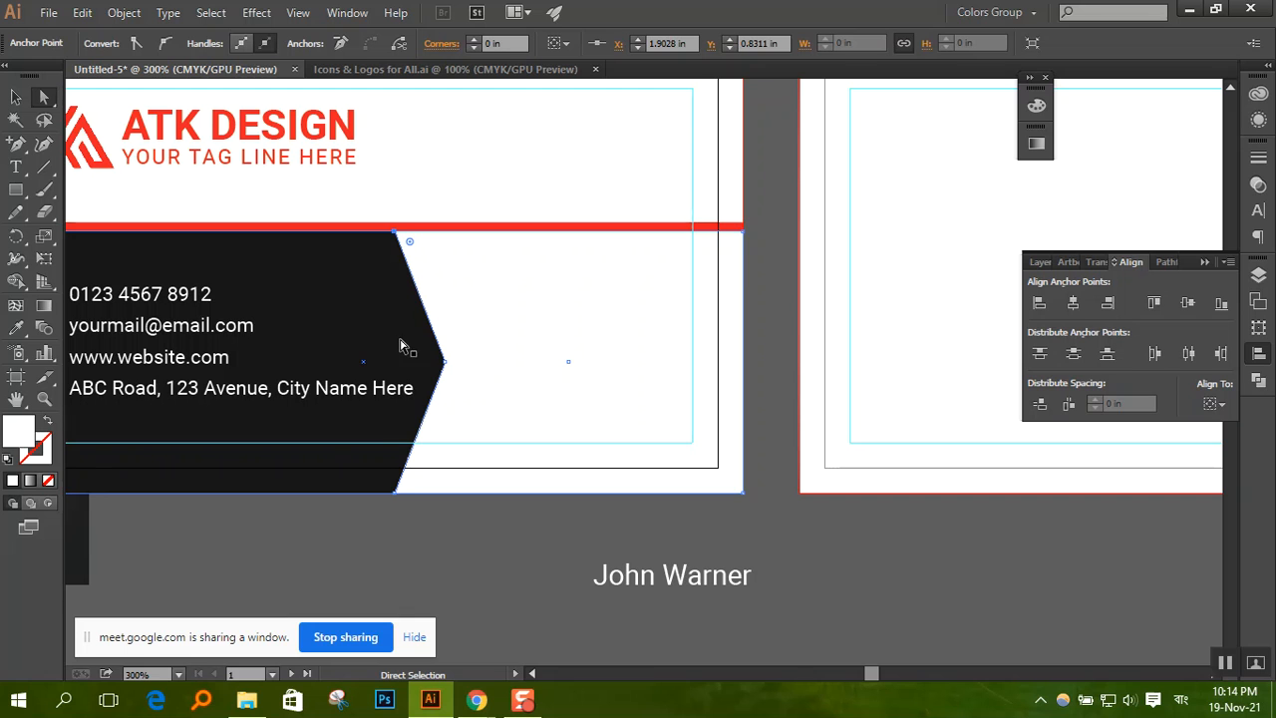
pyautogui.keyDown('shift'); pyautogui.click(396, 492); pyautogui.keyUp('shift')
pyautogui.press('Left')
pyautogui.press('Left')
pyautogui.press('Left')
pyautogui.press('Left')
pyautogui.press('Left')
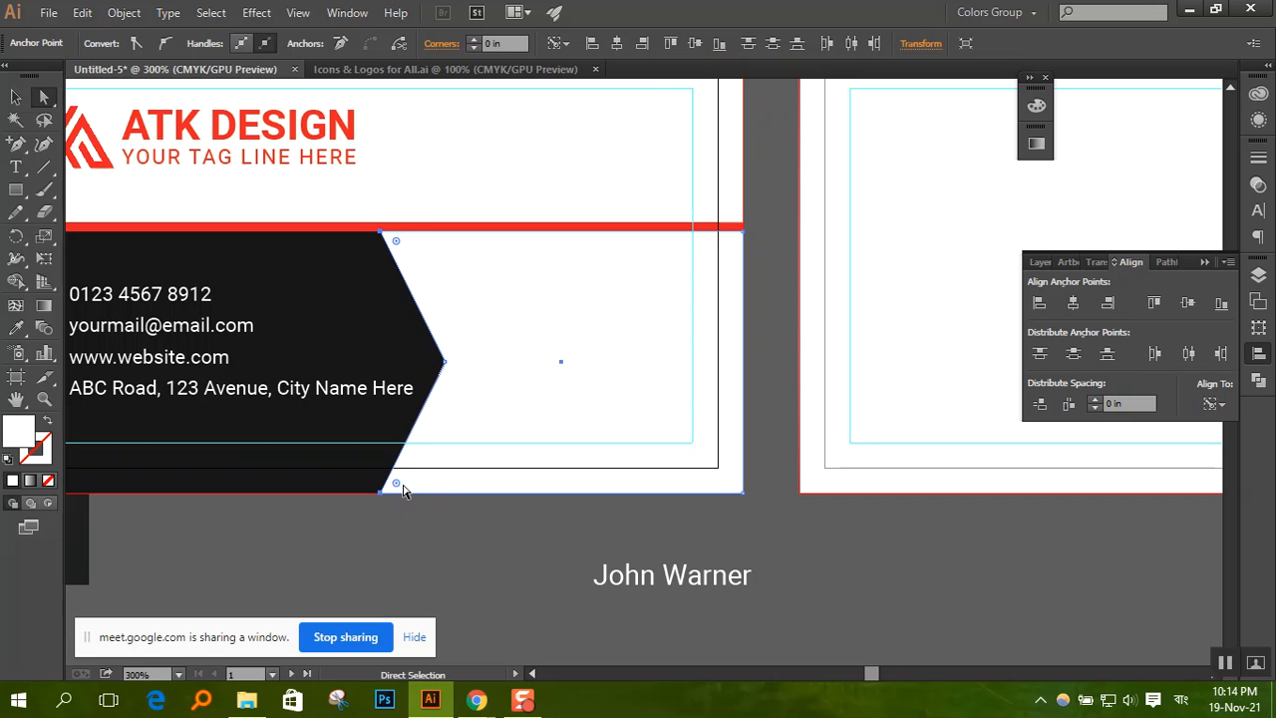
pyautogui.press('Right')
pyautogui.press('Right')
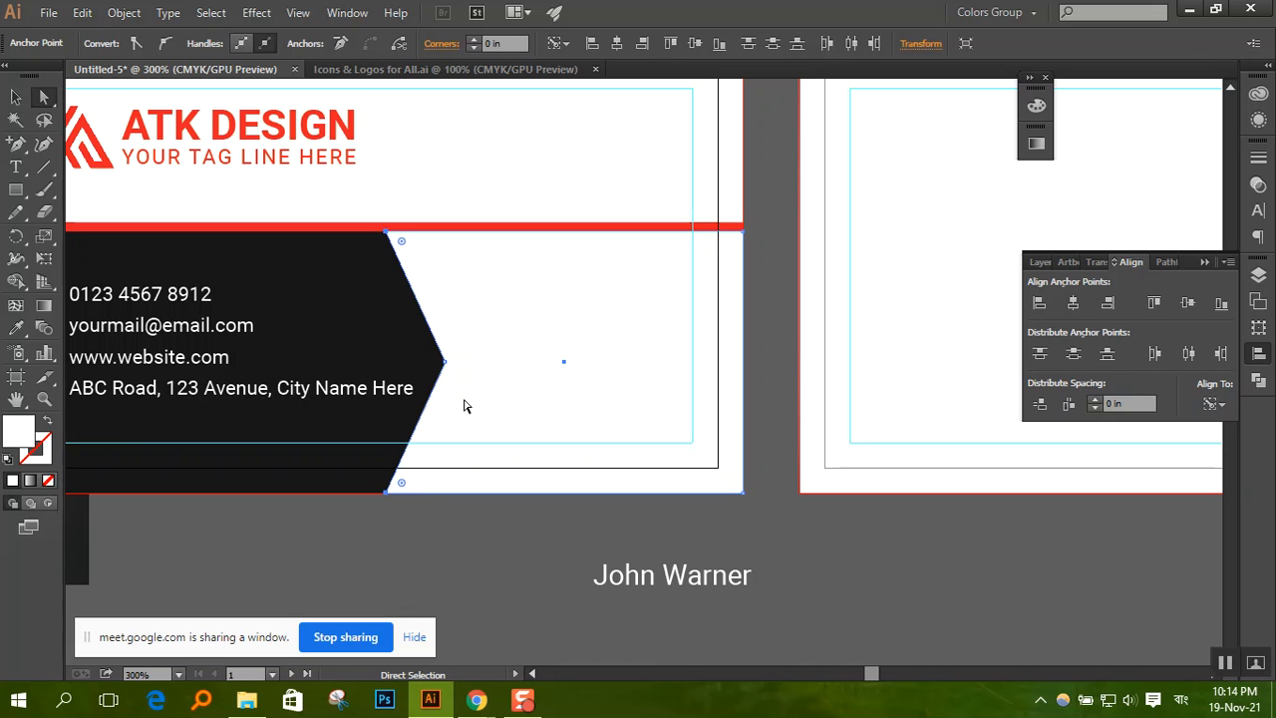
# - Try moving the notched shape downward, then undo the move
pyautogui.click(16, 99)
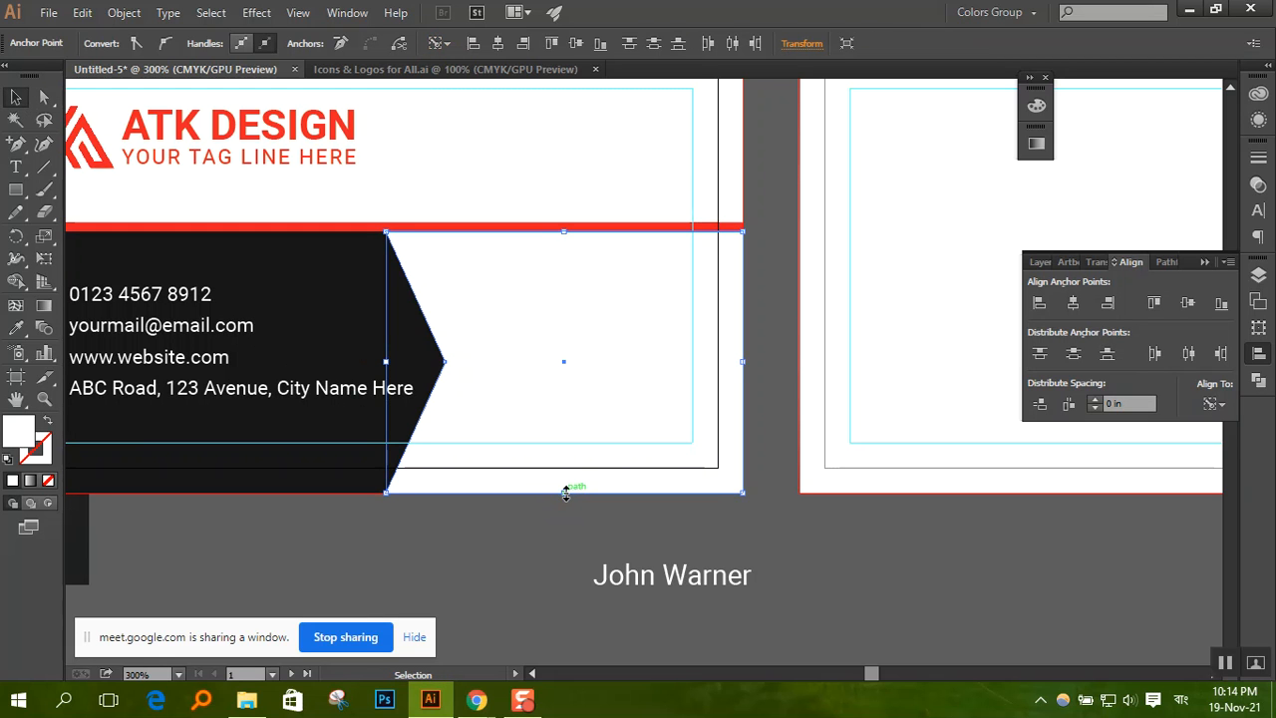
pyautogui.moveTo(409, 454); pyautogui.dragTo(404, 490)
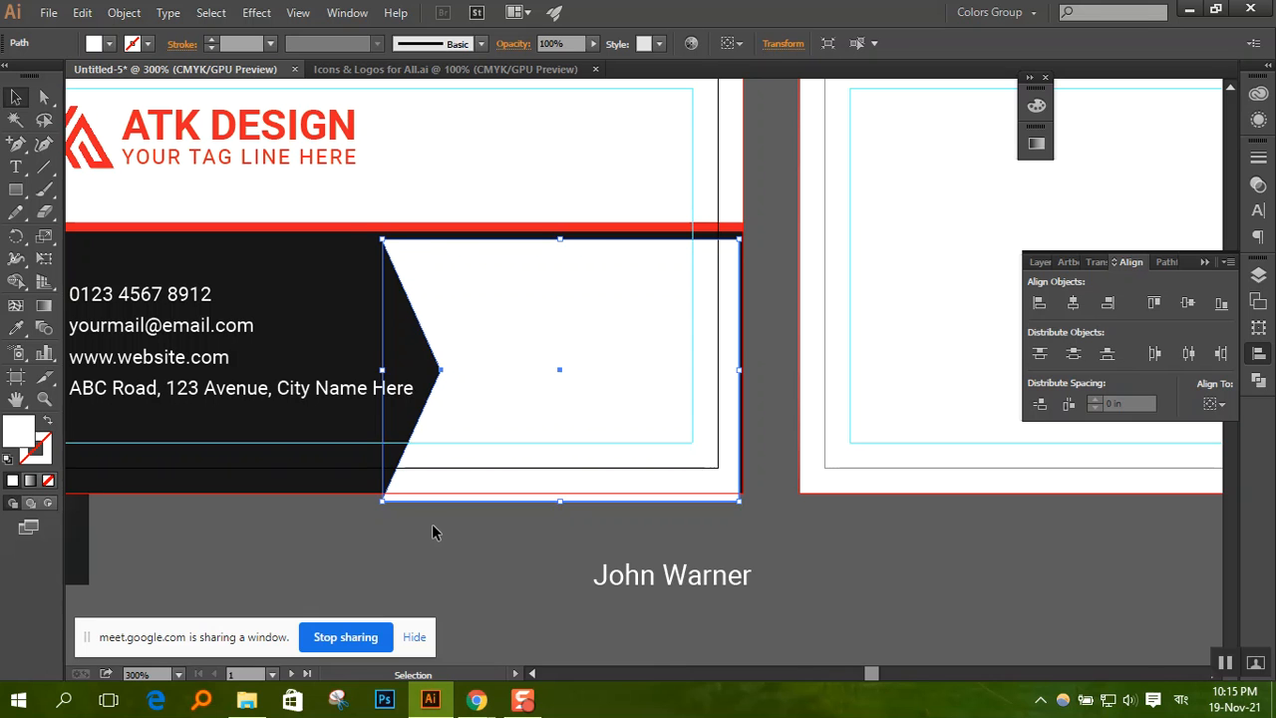
pyautogui.hotkey('ctrl', 'z')
pyautogui.moveTo(433, 540); pyautogui.dragTo(364, 472)
pyautogui.click(386, 545)
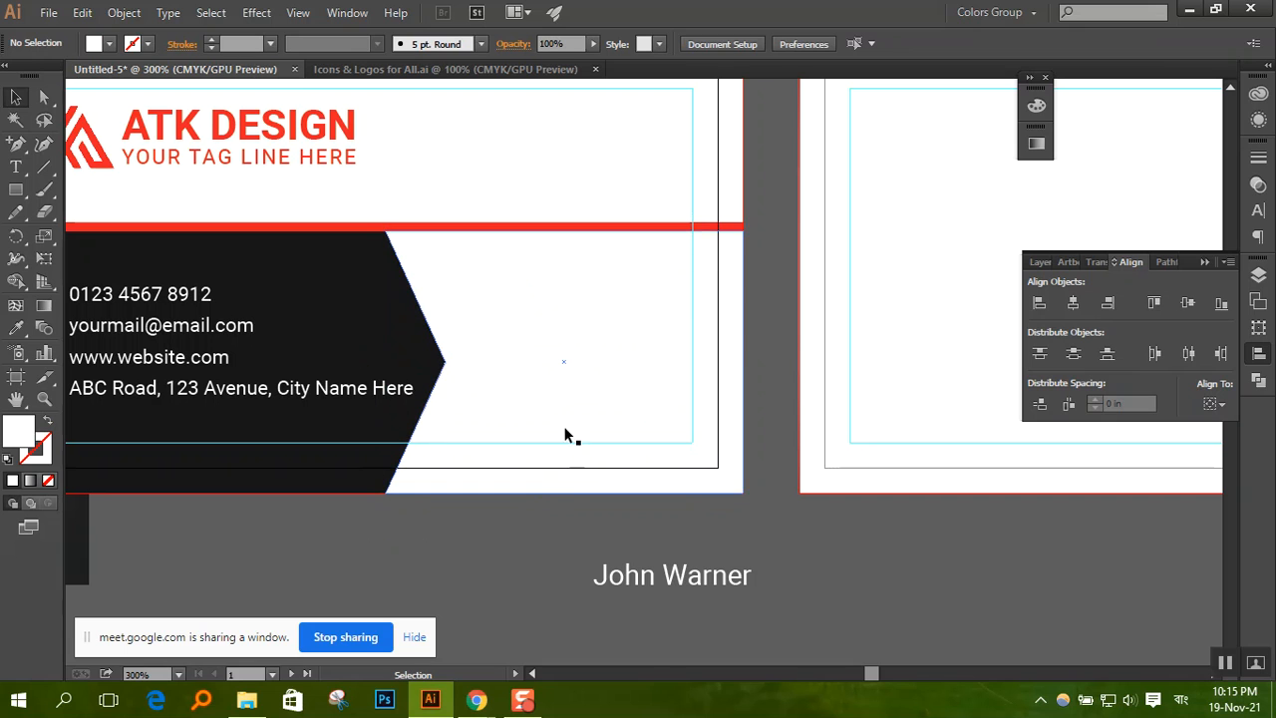
# - Delete the notched white shape and deselect everything
pyautogui.click(567, 484)
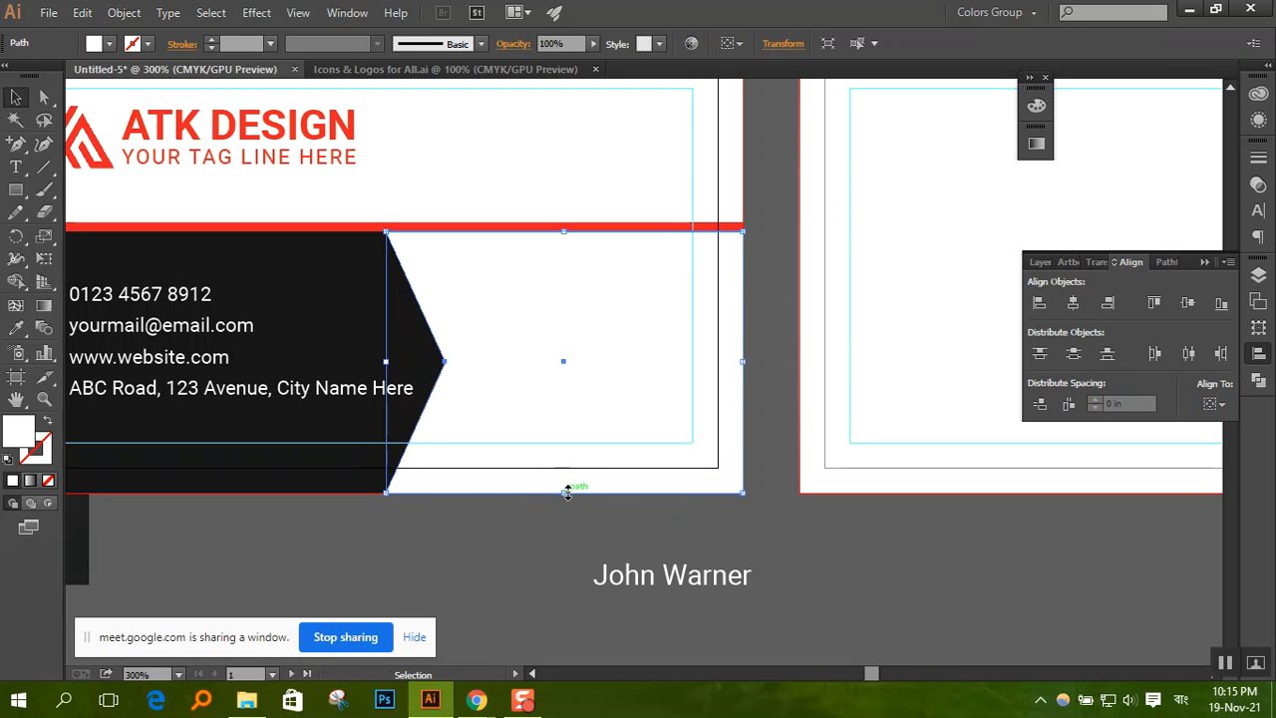
pyautogui.moveTo(565, 491)
pyautogui.mouseDown()
pyautogui.moveTo(567, 470)
pyautogui.moveTo(564, 491)
pyautogui.mouseUp()
pyautogui.press('Delete')
pyautogui.hotkey('ctrl', 'shift', 'a')
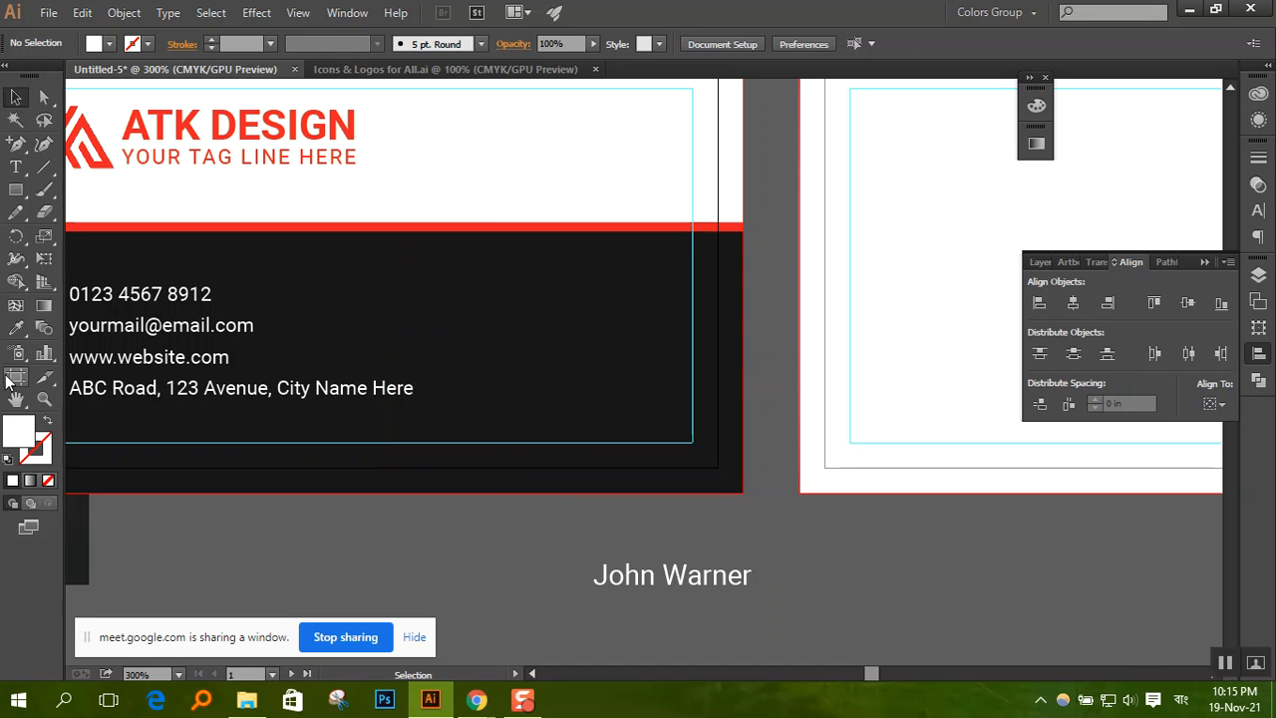
# - Draw a white rectangle covering the right part of the dark band
pyautogui.click(16, 190)
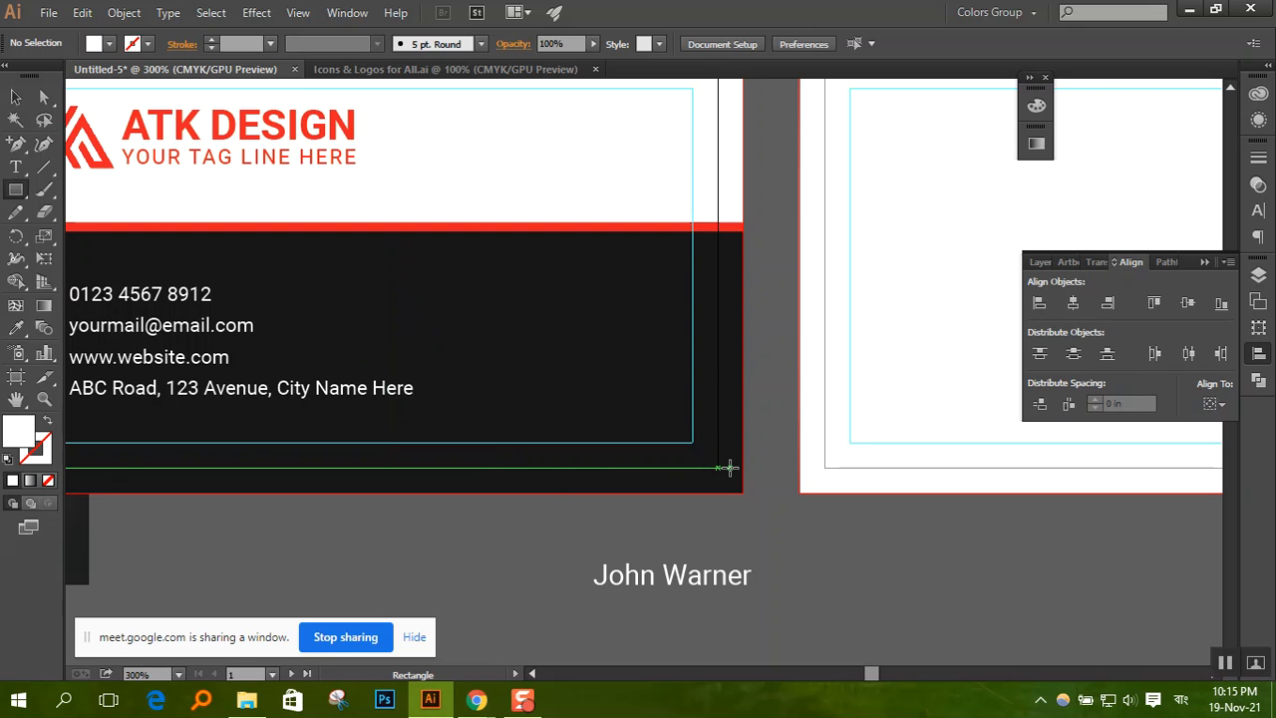
pyautogui.moveTo(734, 466); pyautogui.dragTo(371, 233)
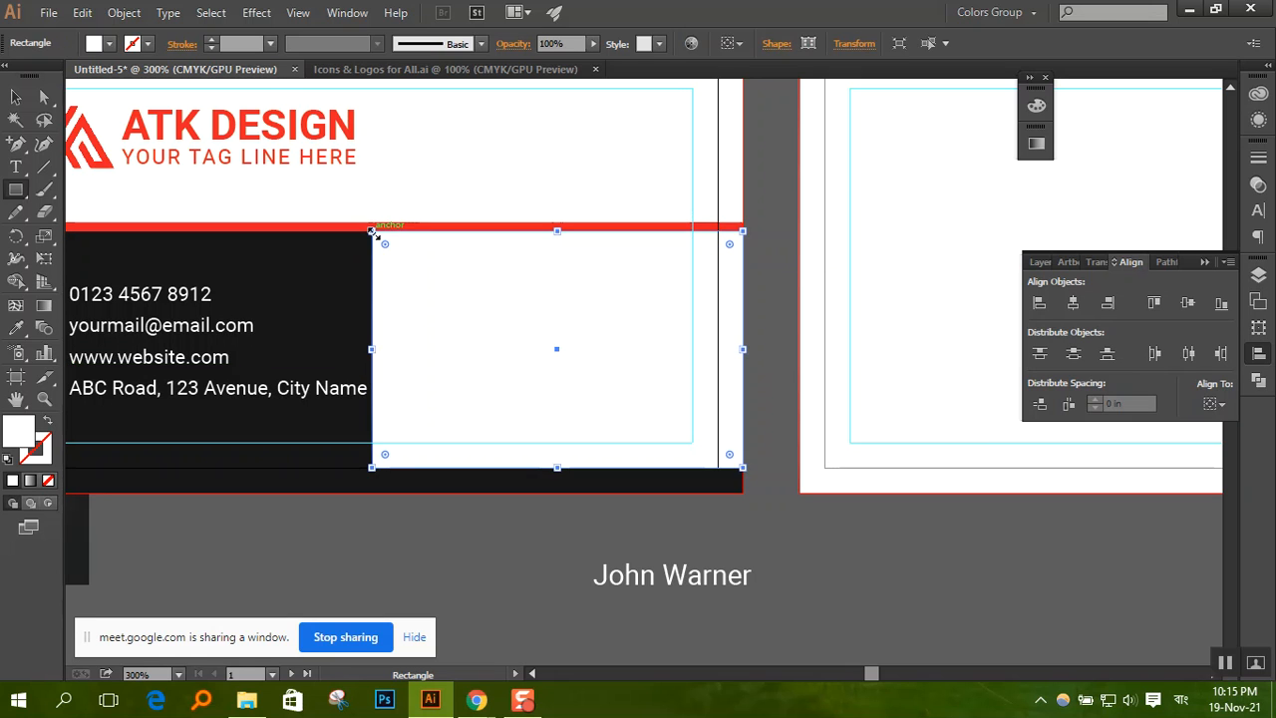
# - Add an anchor point at the middle of the rectangle's left edge and nudge it right to form a point
pyautogui.click(18, 148)
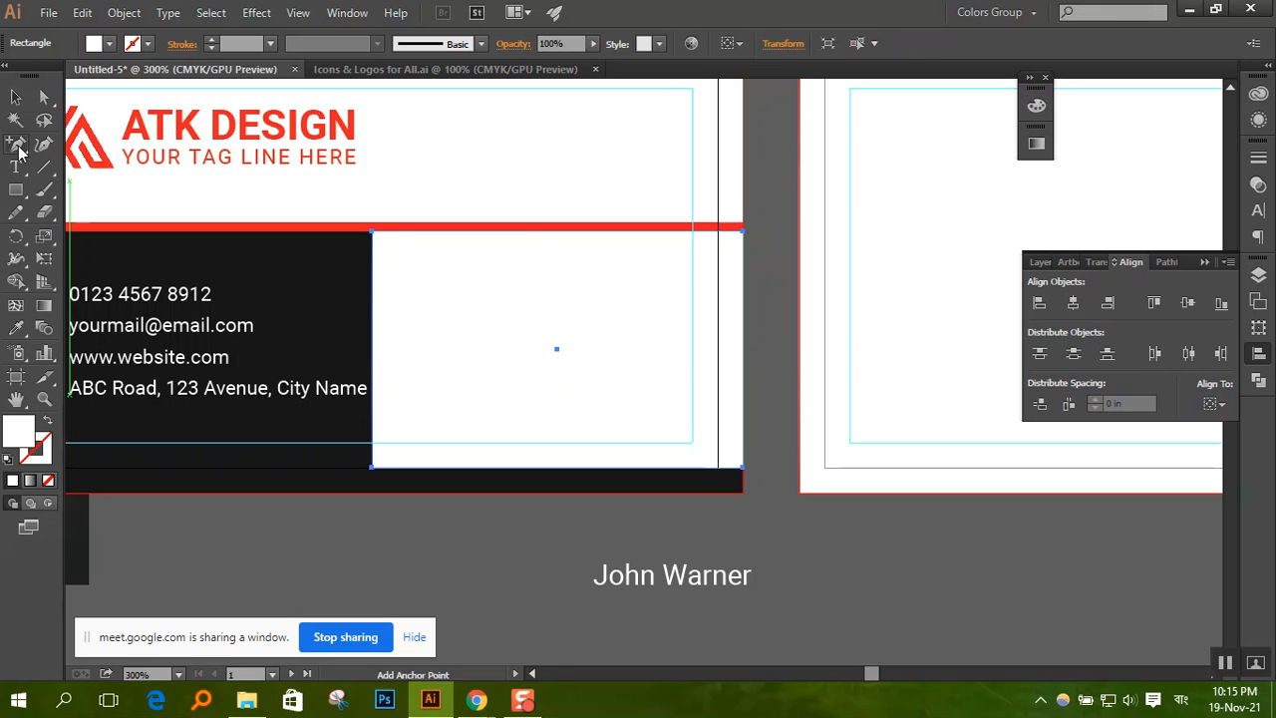
pyautogui.click(372, 349)
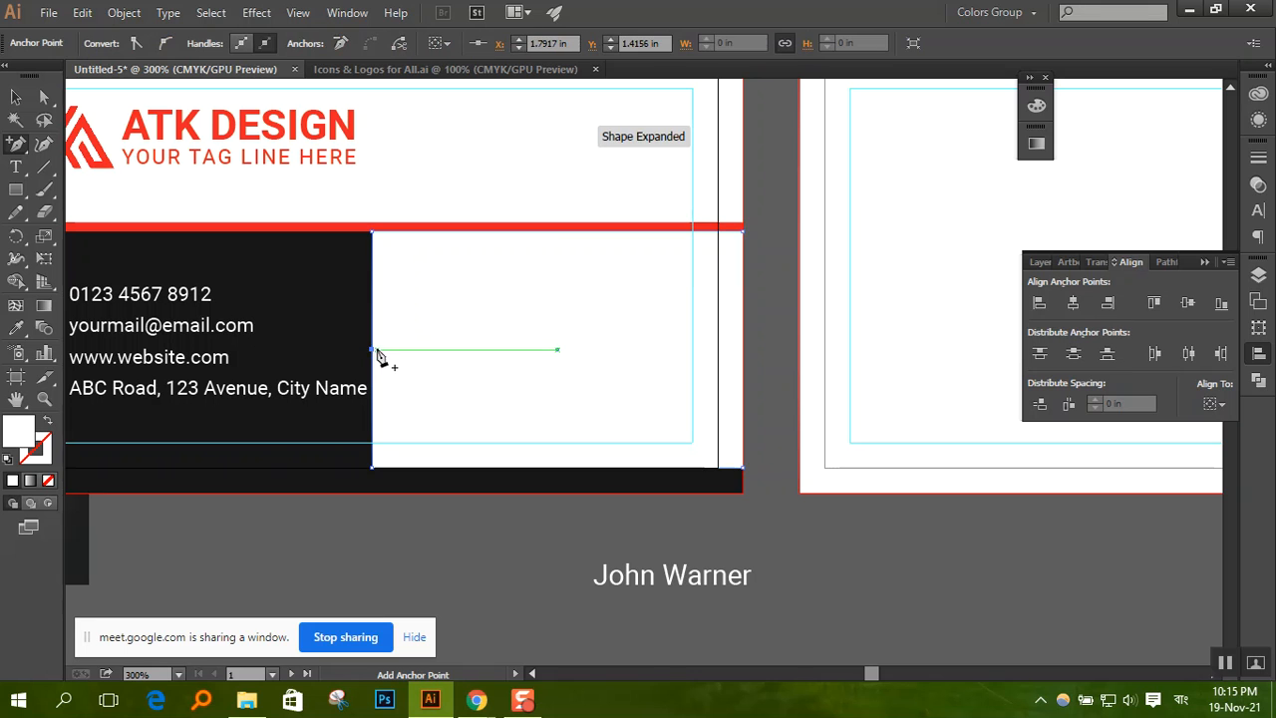
pyautogui.press('a')
pyautogui.click(372, 348)
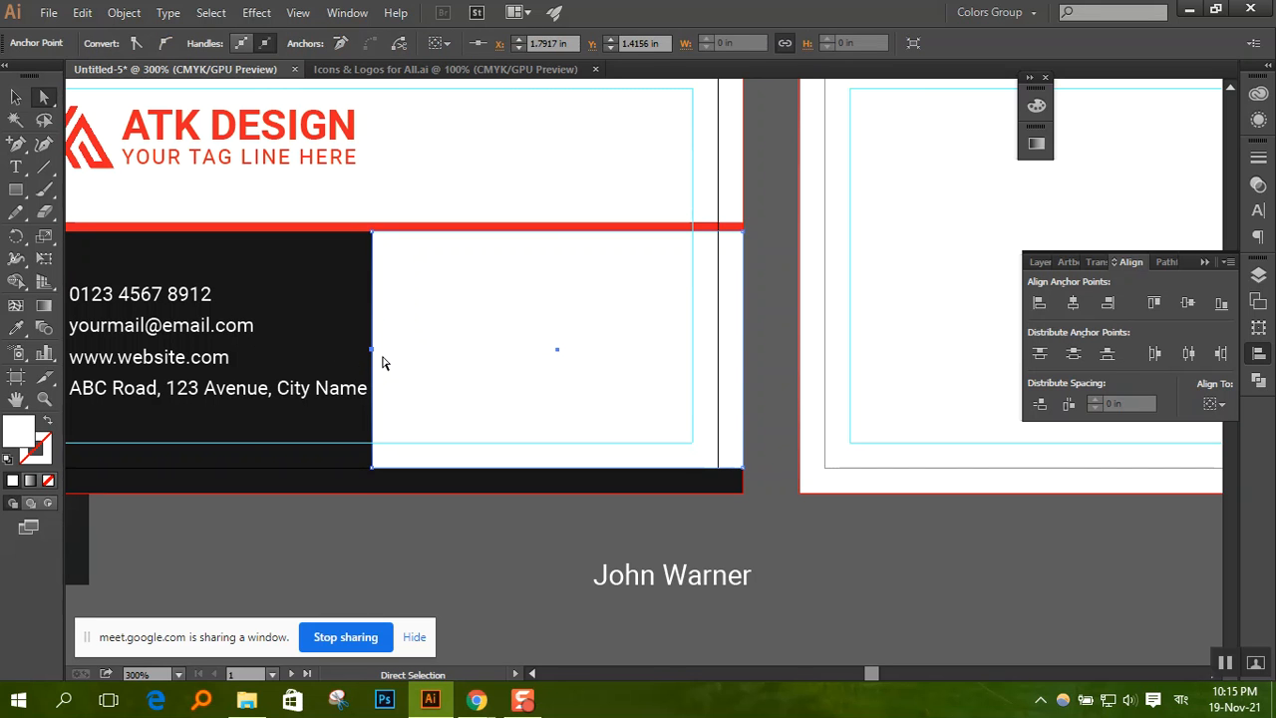
pyautogui.hotkey('shift', 'Right')
pyautogui.hotkey('shift', 'Right')
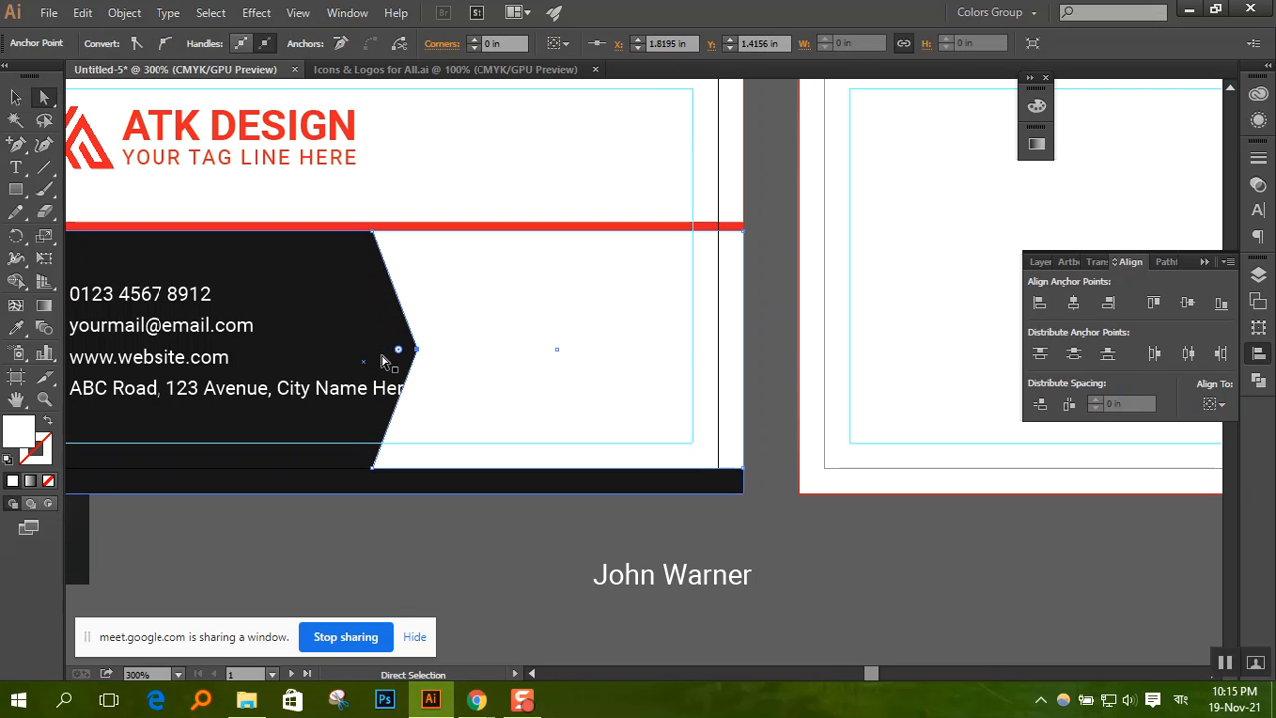
pyautogui.press('Right')
pyautogui.press('Right')
pyautogui.press('Right')
pyautogui.press('Right')
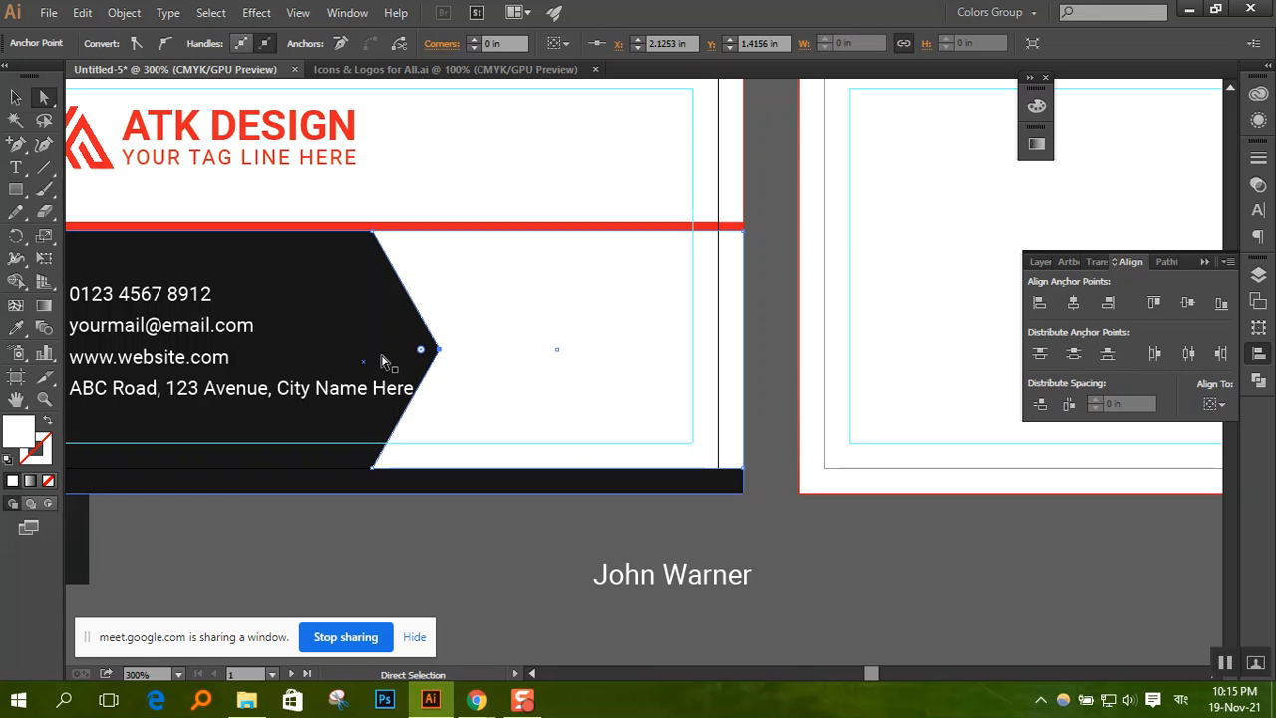
# - Select the rectangle's top-left and bottom-left corner points and nudge them to the right
pyautogui.click(372, 234)
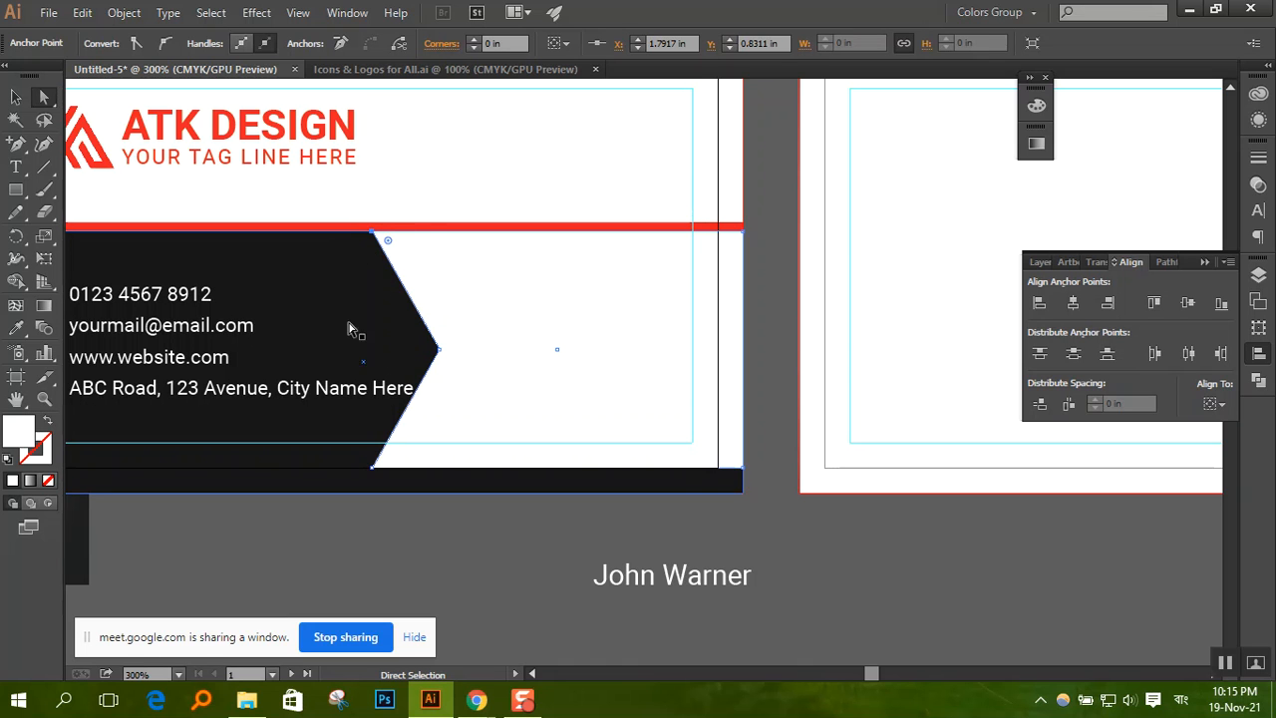
pyautogui.keyDown('shift'); pyautogui.click(372, 466); pyautogui.keyUp('shift')
pyautogui.press('Right')
pyautogui.press('Right')
pyautogui.press('Right')
pyautogui.press('Right')
pyautogui.press('Right')
pyautogui.press('Right')
pyautogui.press('Right')
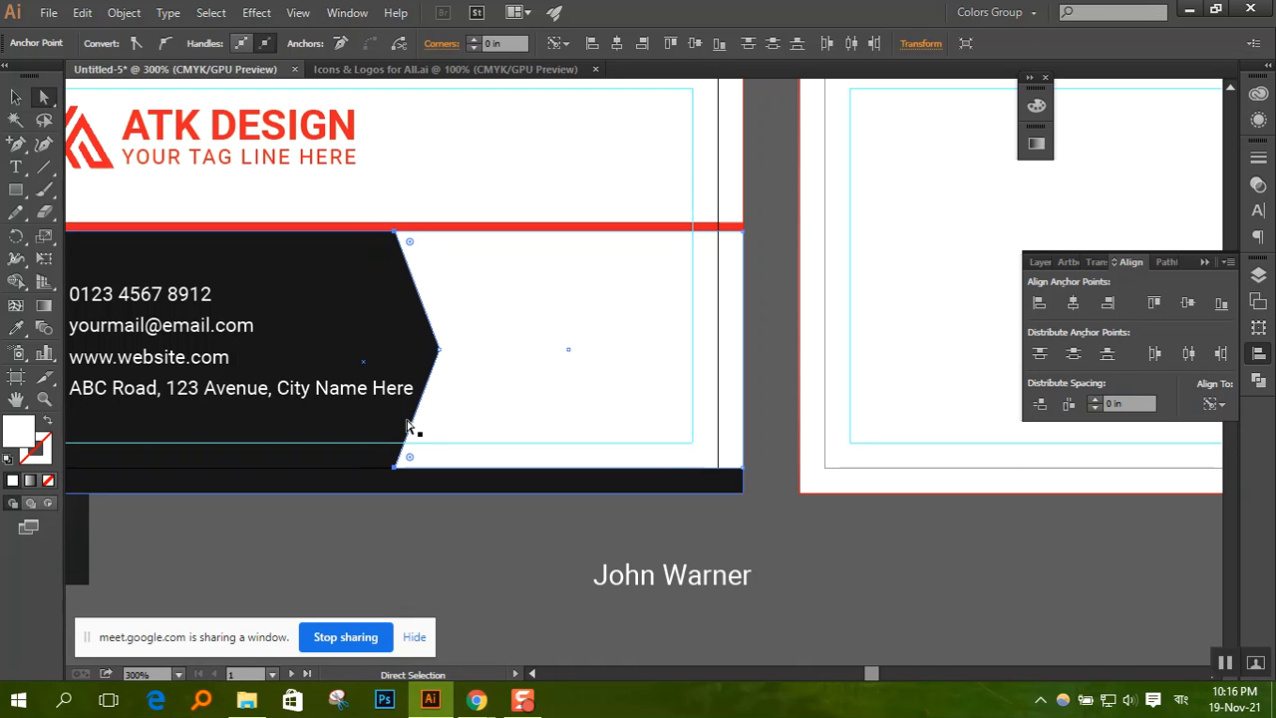
# - Nudge the middle pointed anchor further right to sharpen the arrow, then deselect
pyautogui.click(439, 349)
pyautogui.press('Right')
pyautogui.press('Right')
pyautogui.press('Right')
pyautogui.press('Right')
pyautogui.press('Right')
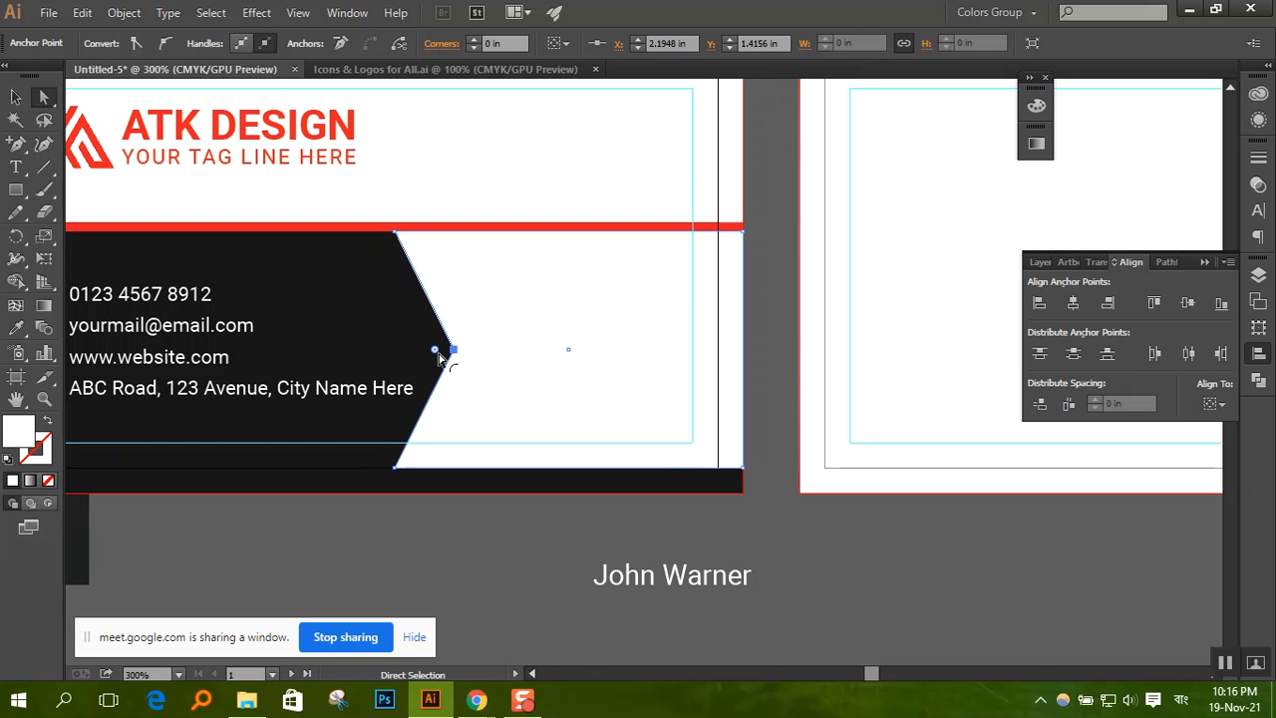
pyautogui.click(455, 521)
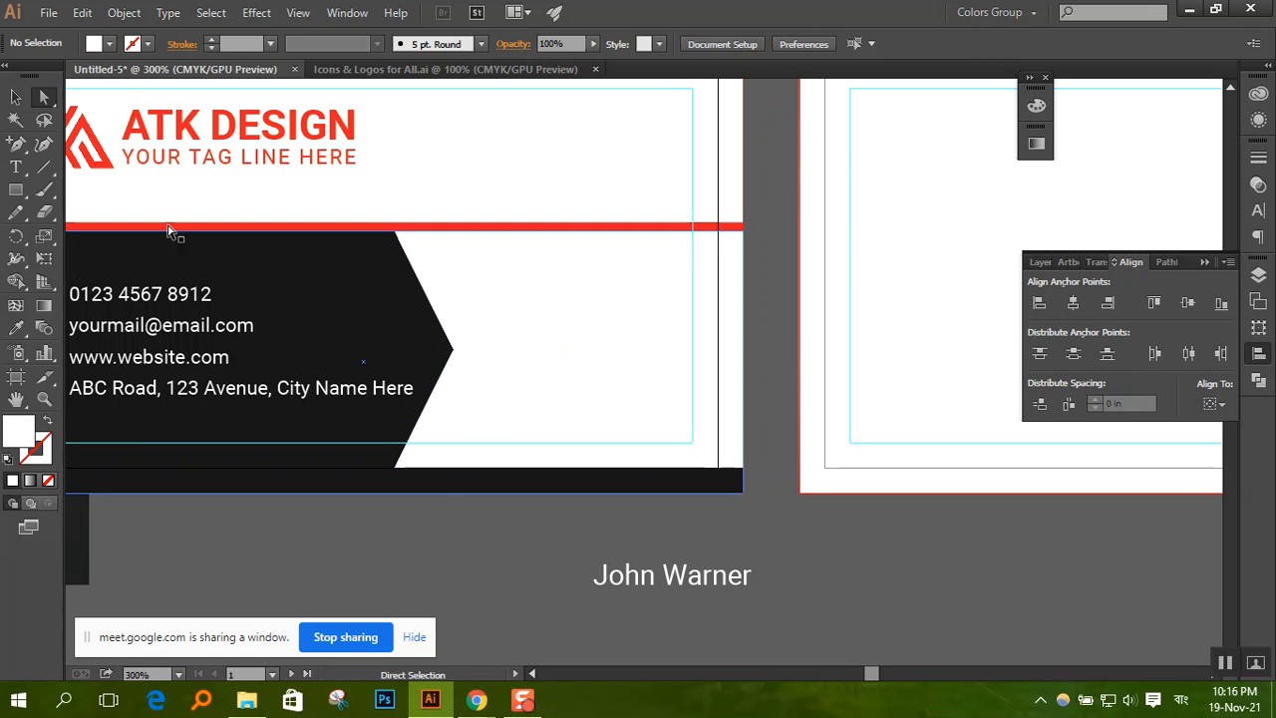
pyautogui.click(16, 95)
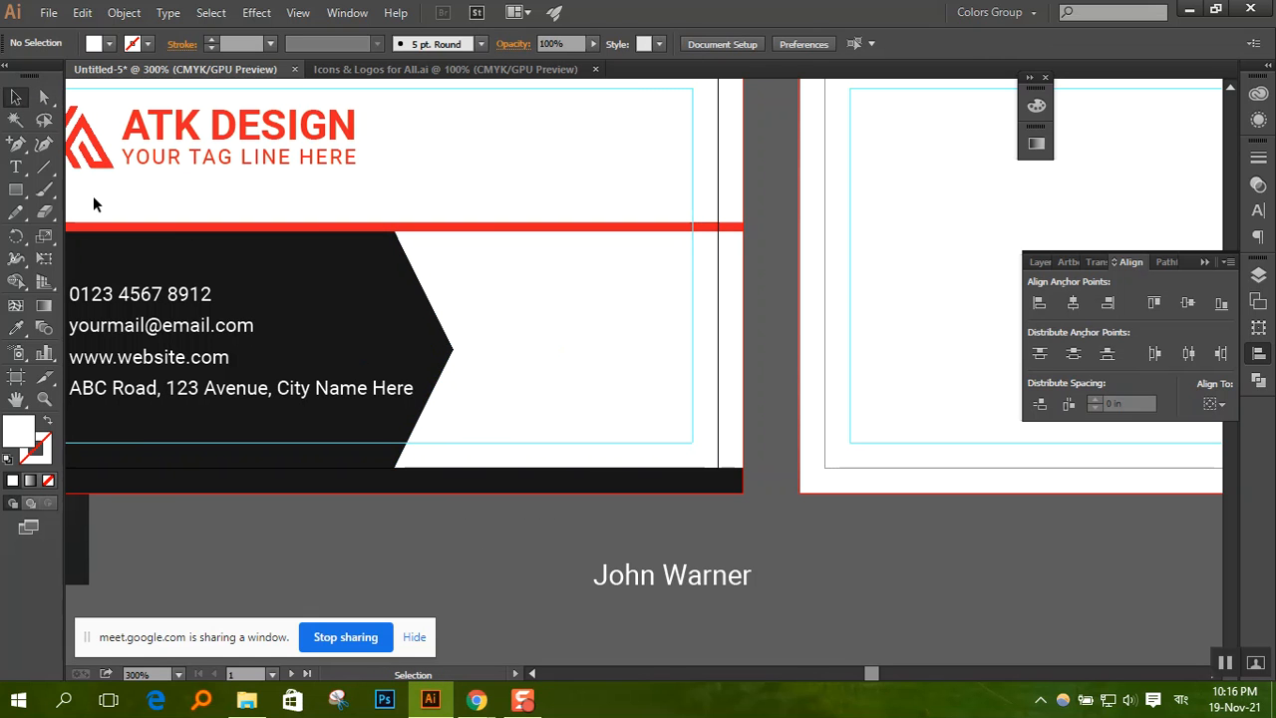
pyautogui.click(520, 420)
pyautogui.moveTo(377, 288); pyautogui.dragTo(736, 301)
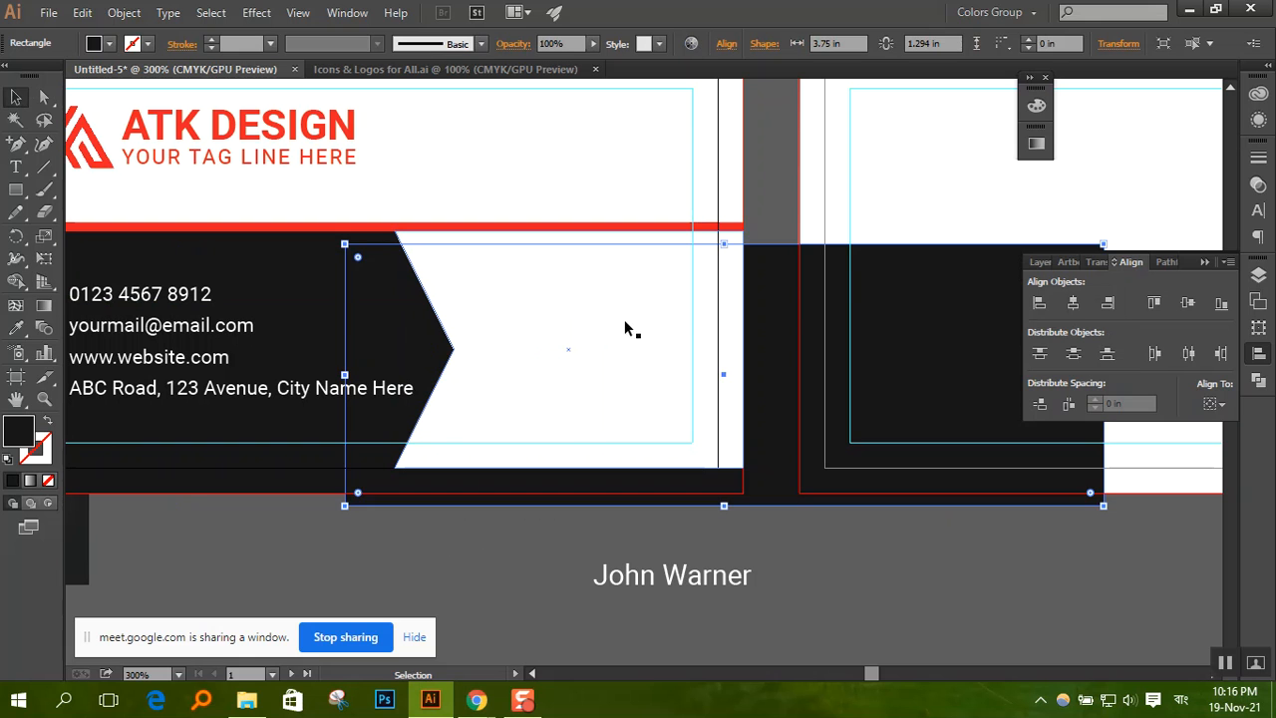
pyautogui.hotkey('ctrl', 'z')
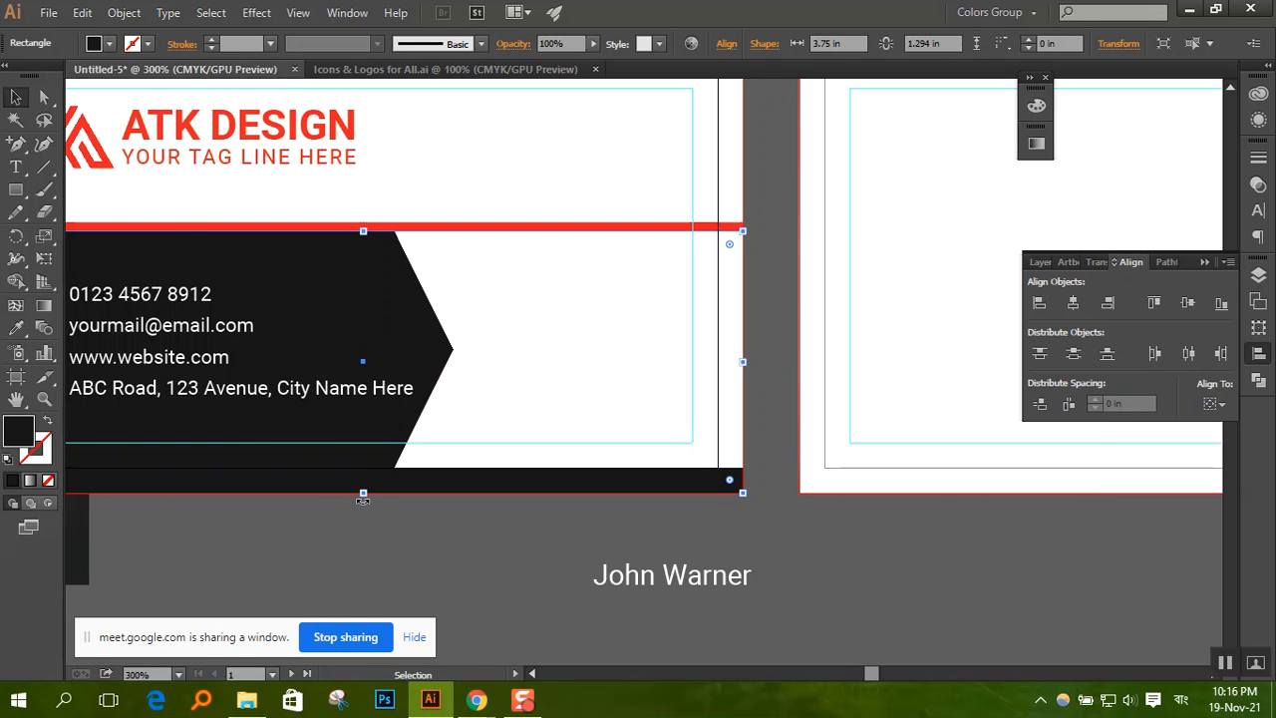
# - Fill the arrow-shaped panel with the dark colour sampled from the VidMaze sample image
pyautogui.hotkey('ctrl', '-')
pyautogui.hotkey('ctrl', '-')
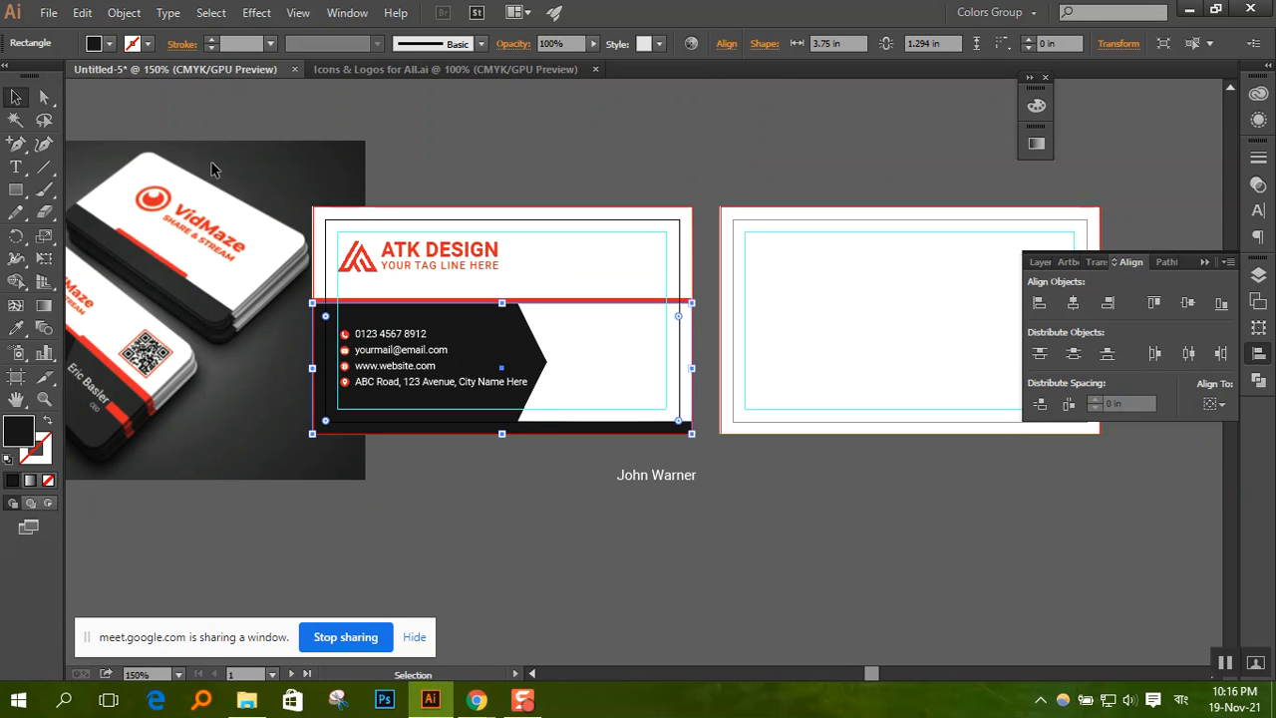
pyautogui.click(595, 347)
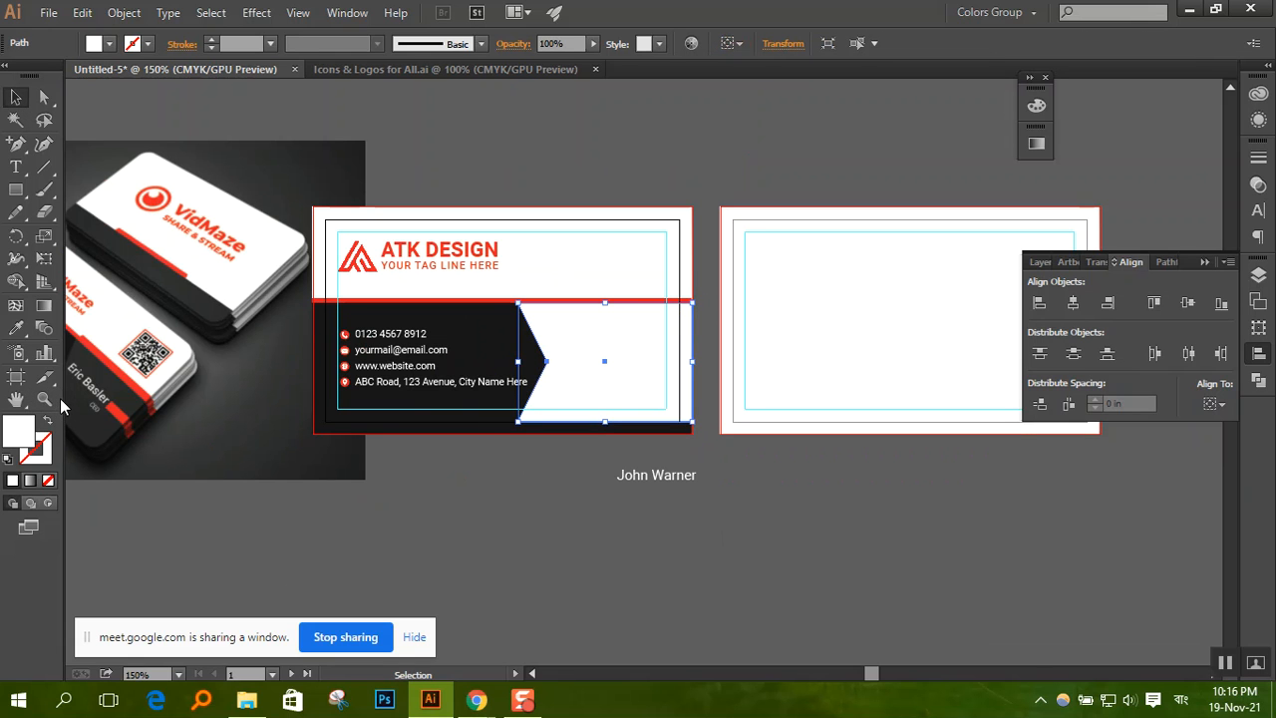
pyautogui.press('i')
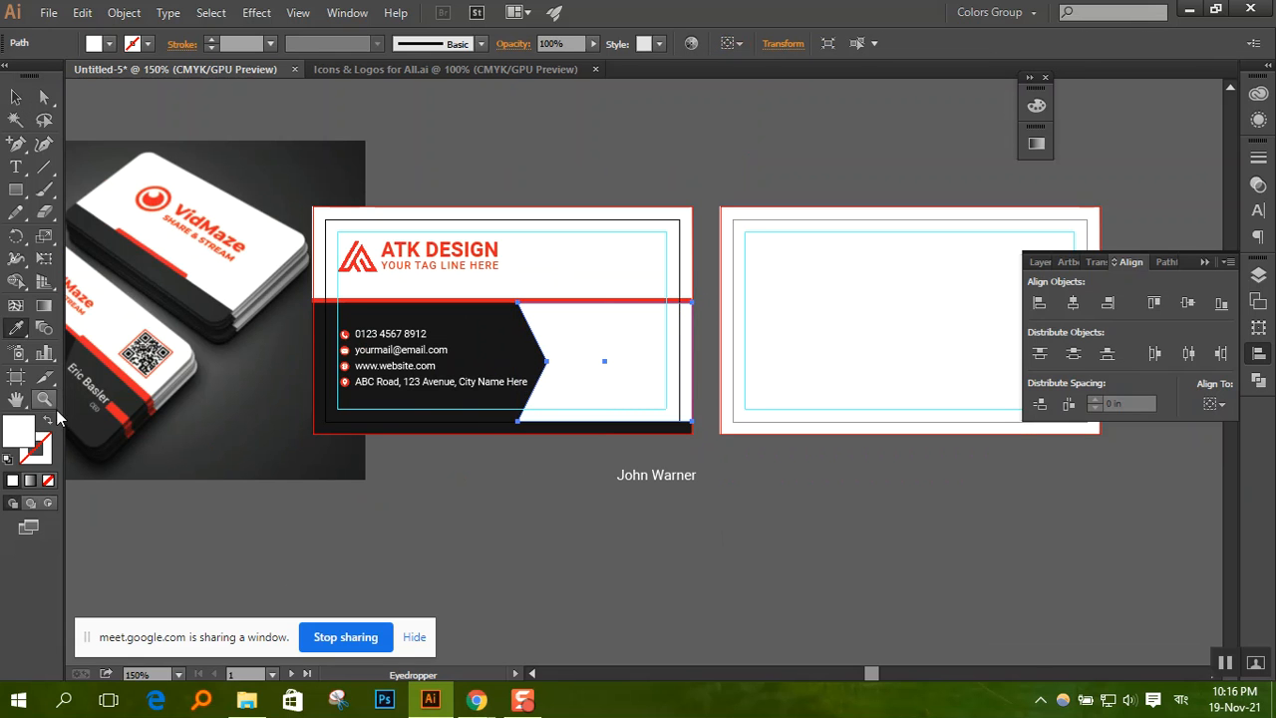
pyautogui.click(85, 403)
pyautogui.press('v')
pyautogui.scroll(2, 587, 355)
pyautogui.press('space')
pyautogui.moveTo(549, 313); pyautogui.dragTo(512, 298)
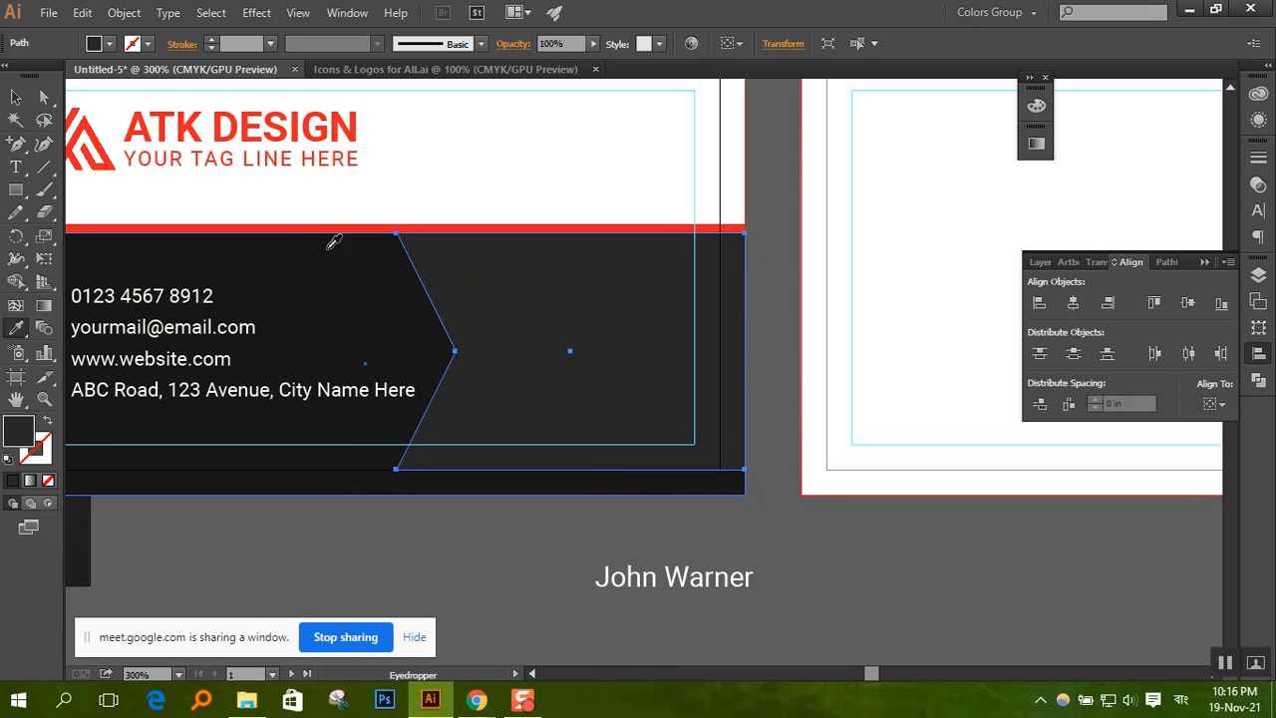
pyautogui.click(16, 97)
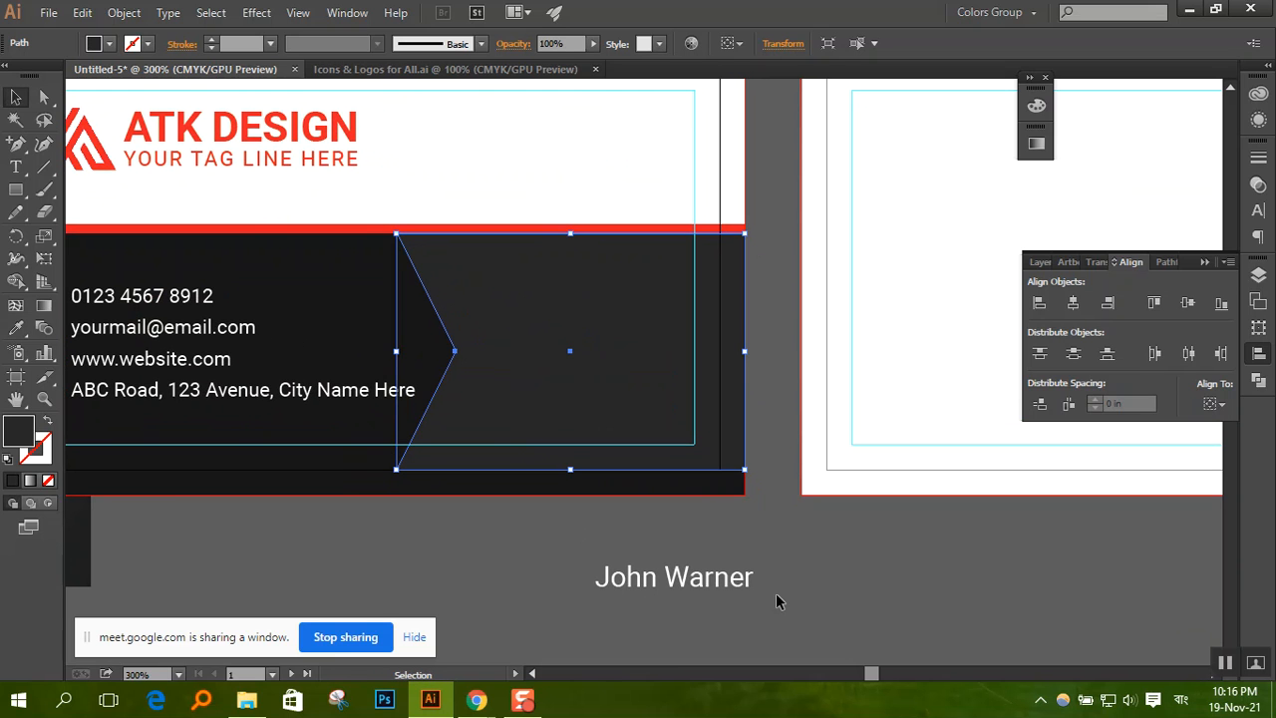
# - Duplicate the name text below itself and replace the copy's text with CEO
pyautogui.click(810, 571)
pyautogui.click(698, 580)
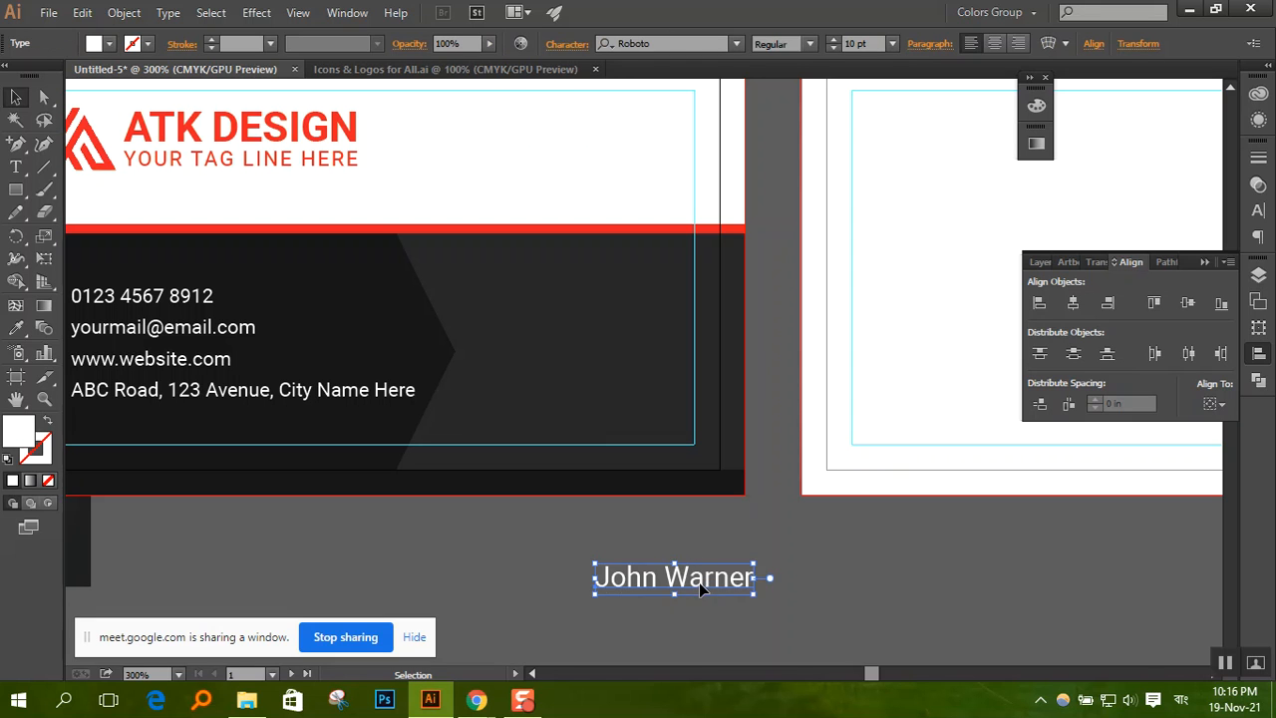
pyautogui.moveTo(698, 579); pyautogui.dragTo(566, 560)
pyautogui.press('t')
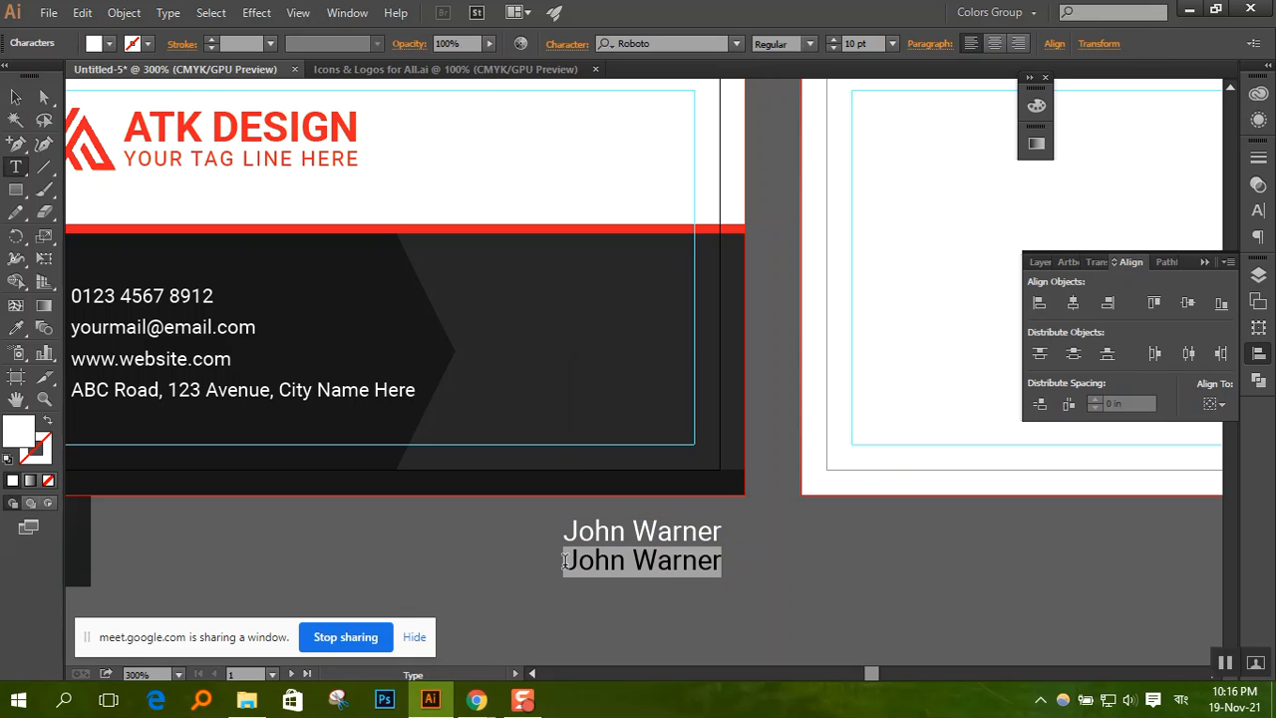
pyautogui.write('ণআ')
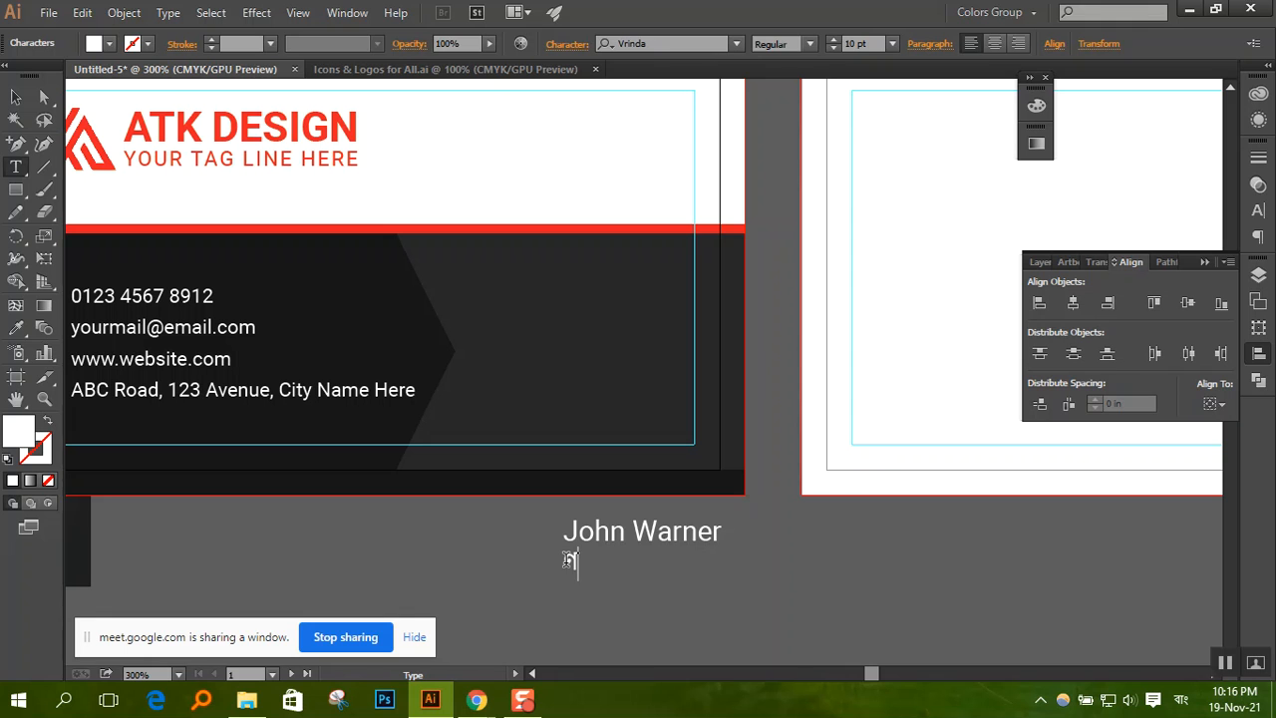
pyautogui.press('BackSpace')
pyautogui.click(1180, 698)
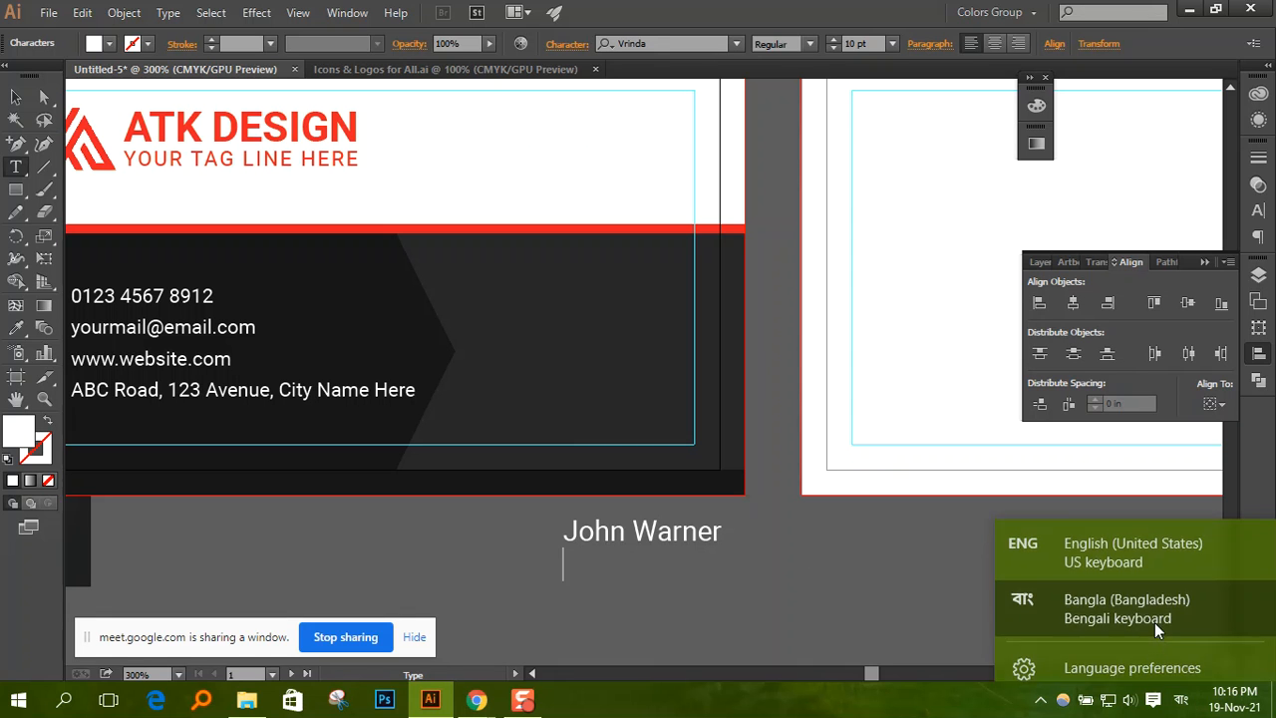
pyautogui.click(1122, 562)
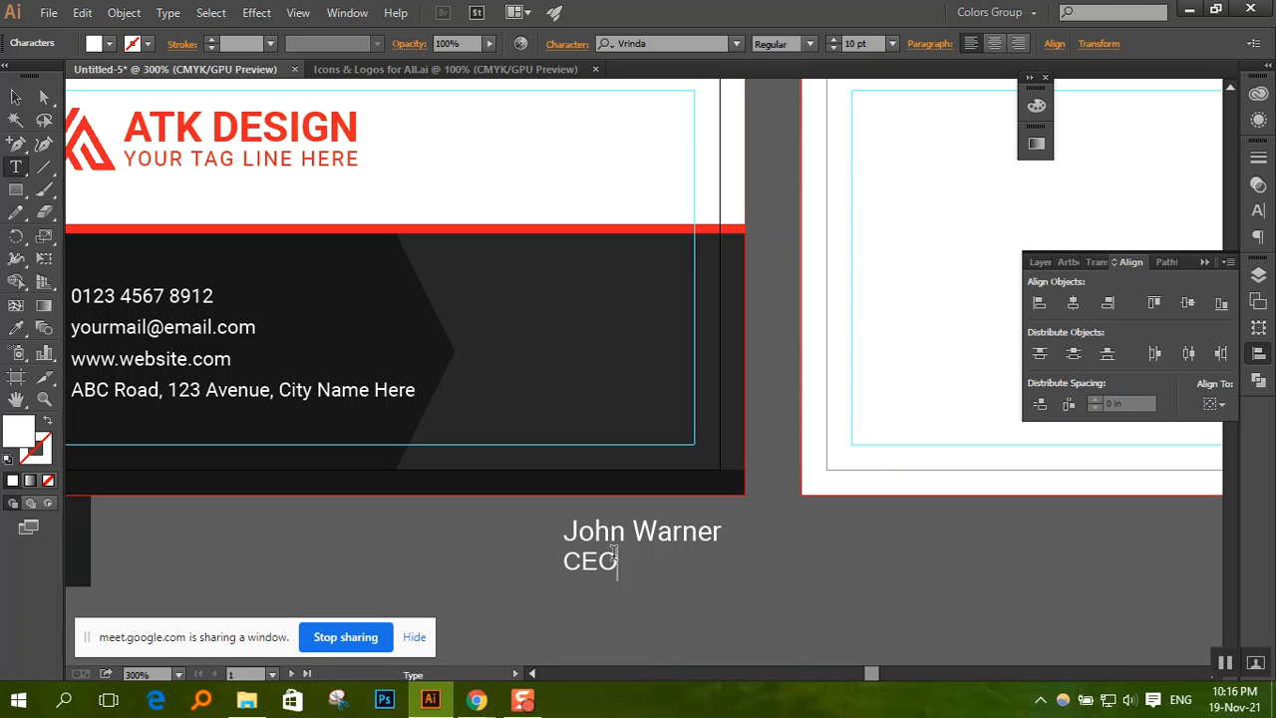
pyautogui.press('Escape')
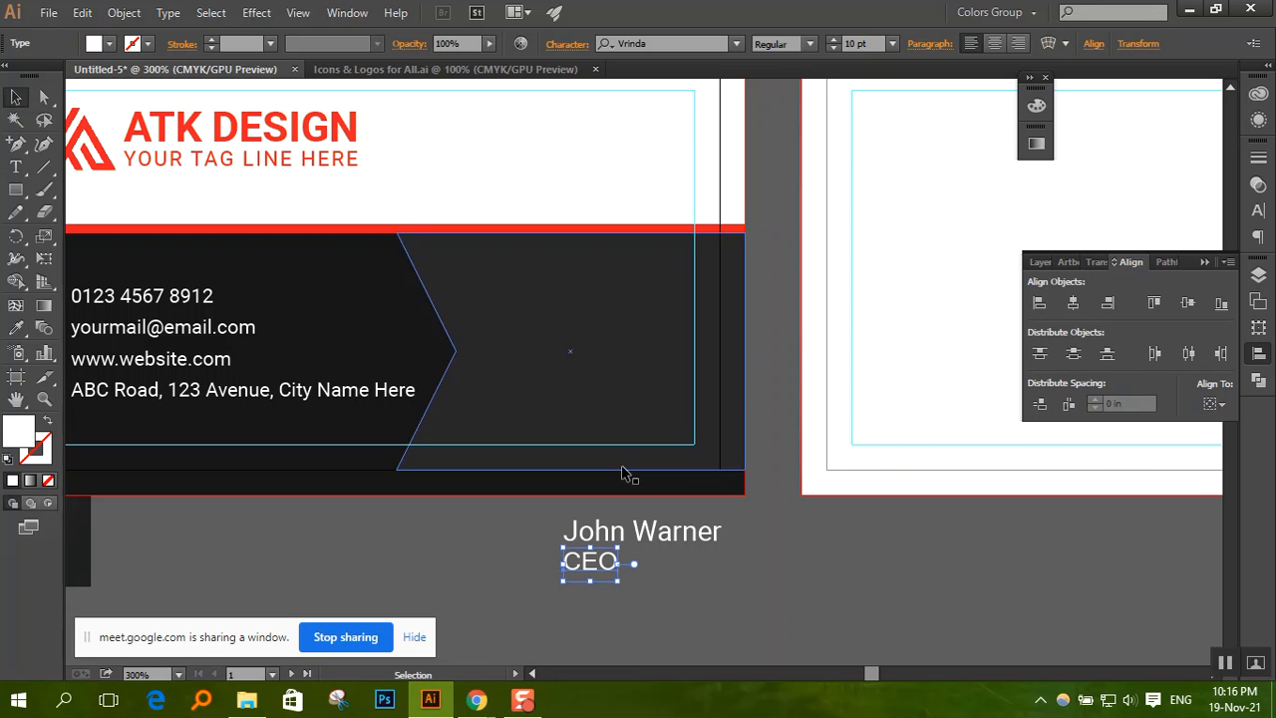
# - Right-align the CEO line with the name text
pyautogui.click(706, 570)
pyautogui.click(568, 530)
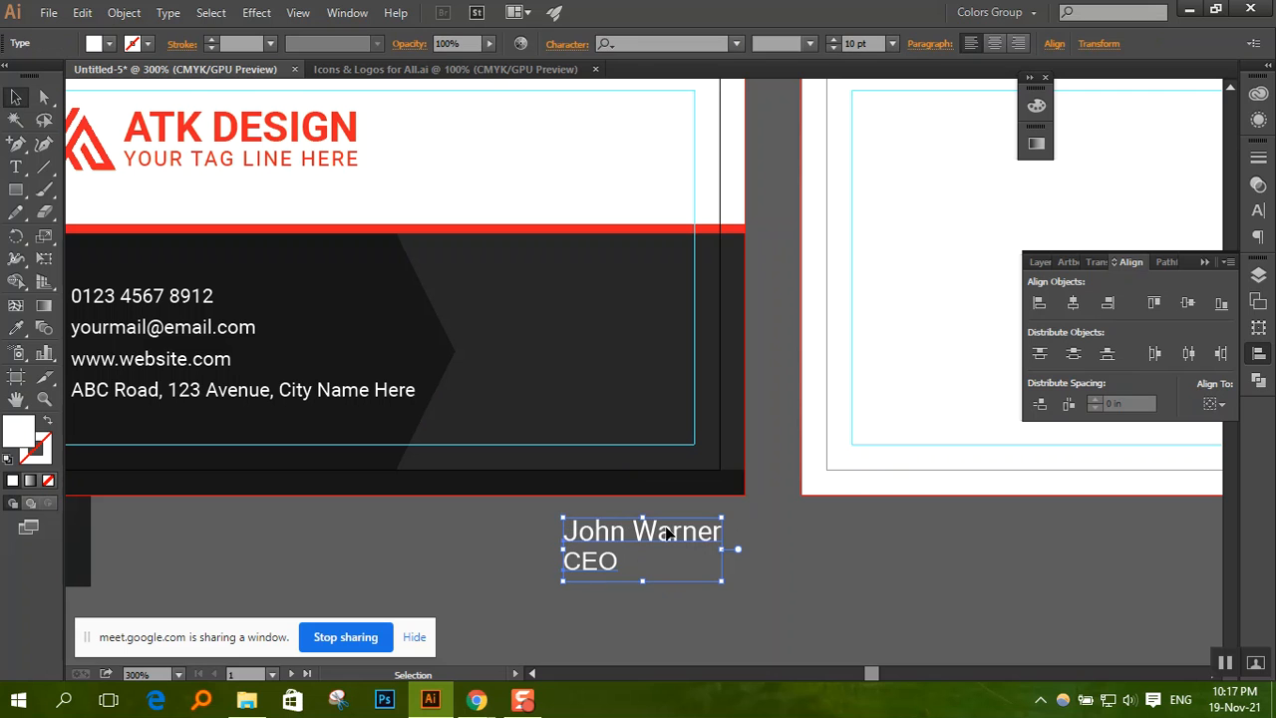
pyautogui.click(1107, 303)
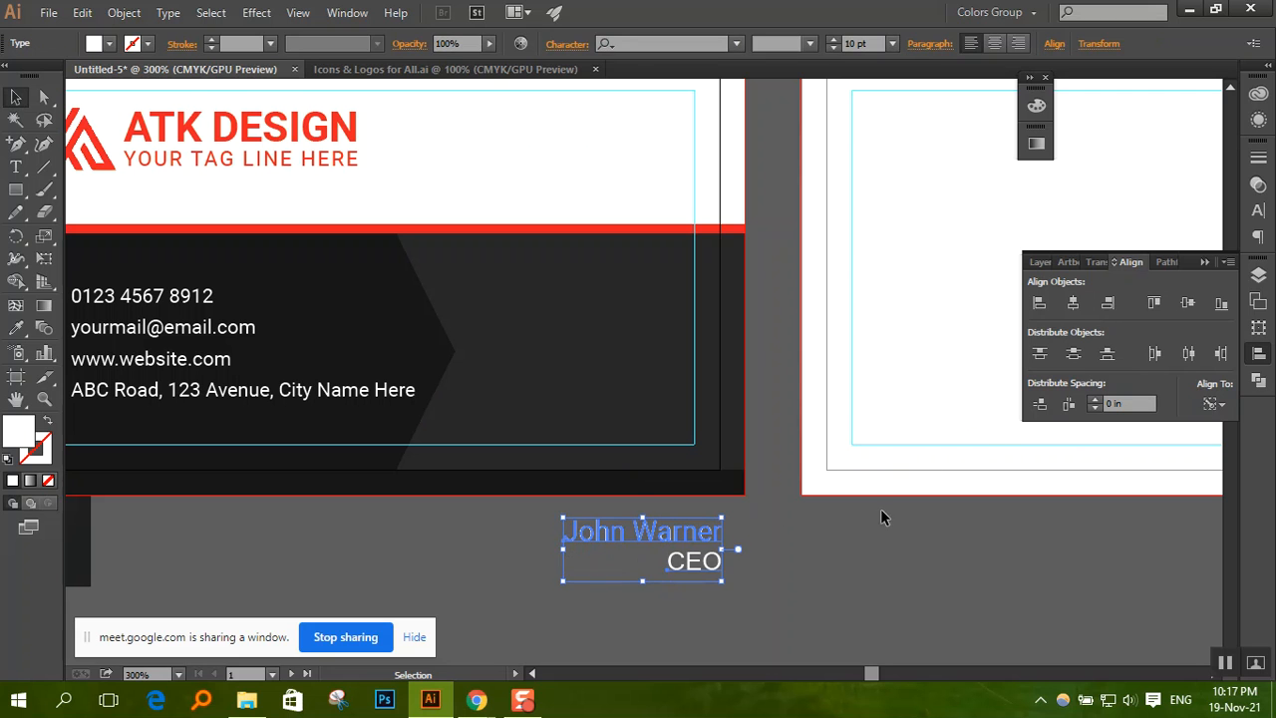
pyautogui.click(752, 587)
# - Reduce the CEO text to 7 pt and right-align it with the name again
pyautogui.click(697, 572)
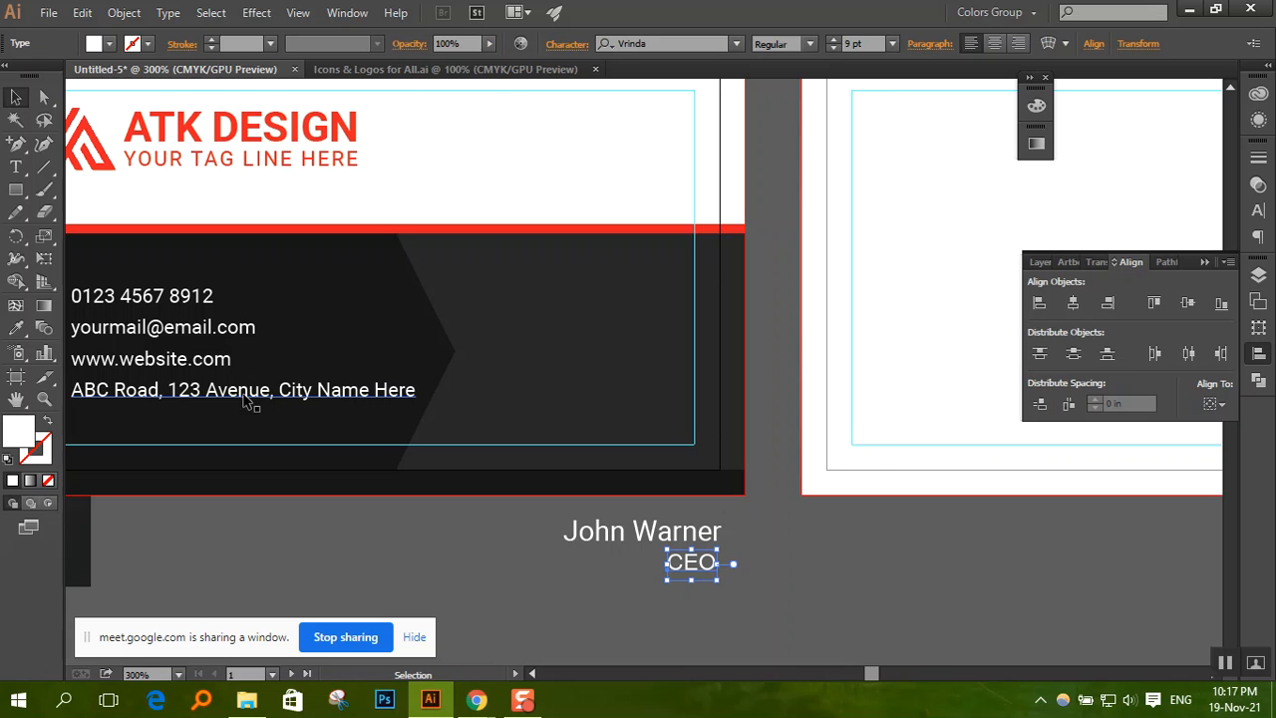
pyautogui.click(836, 45)
pyautogui.click(836, 45)
pyautogui.click(740, 585)
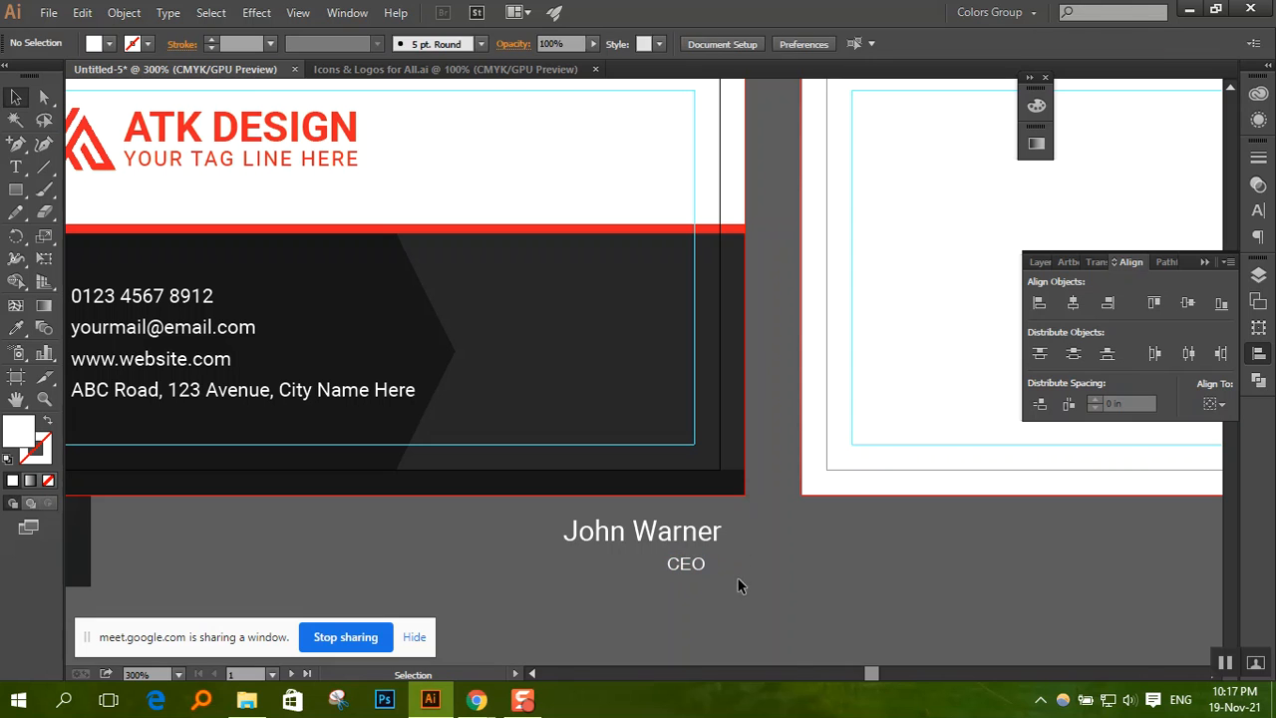
pyautogui.click(648, 534)
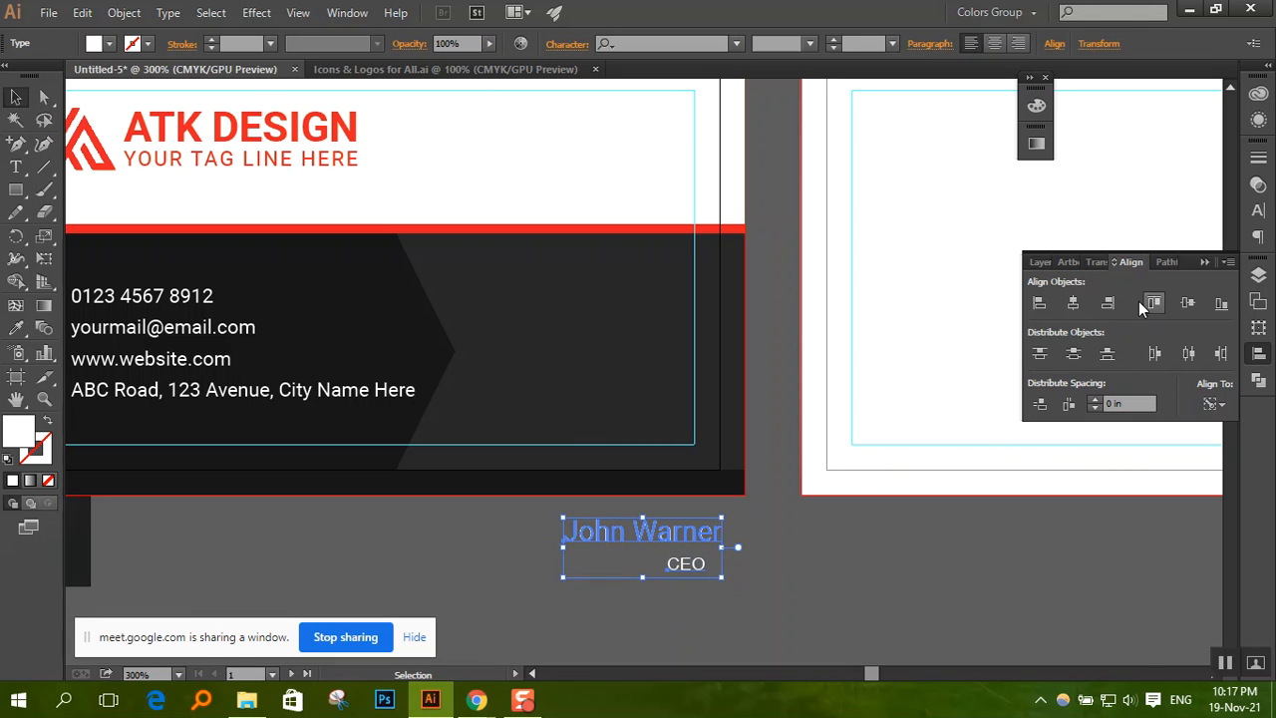
pyautogui.click(1109, 302)
pyautogui.click(783, 574)
# - Nudge the CEO line up closer to the name text
pyautogui.click(702, 564)
pyautogui.press('Up')
pyautogui.press('Up')
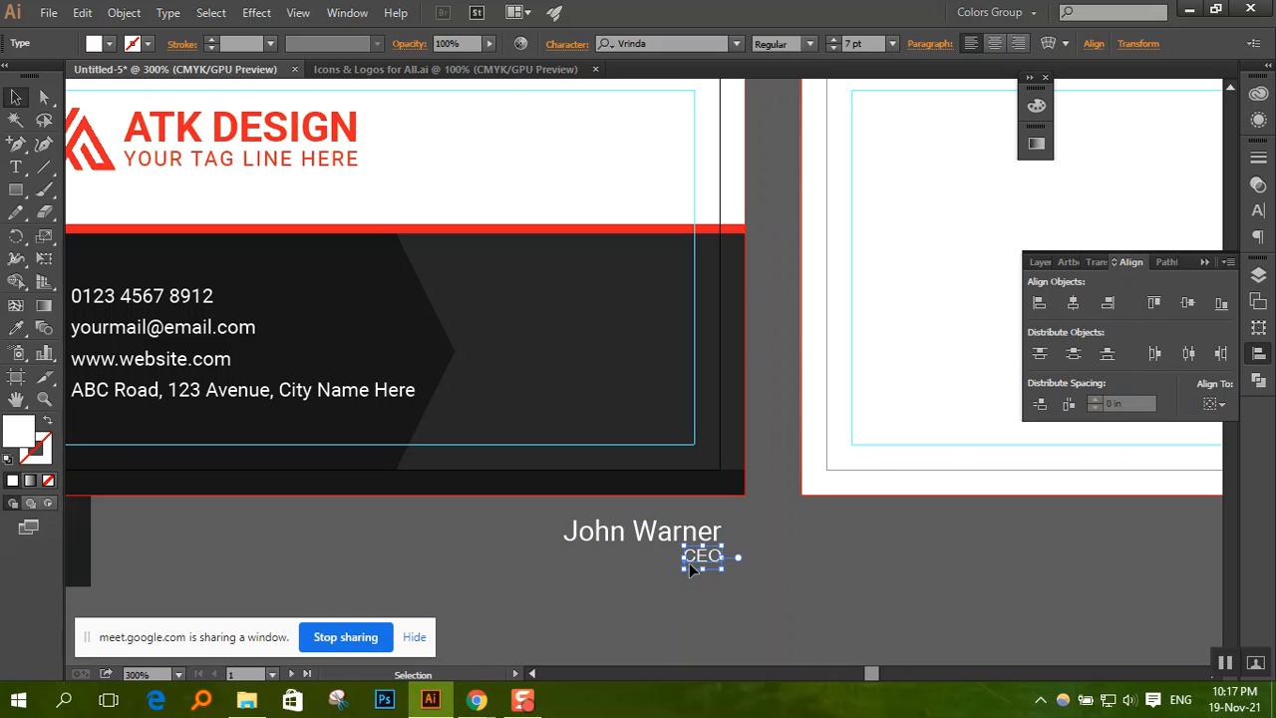
pyautogui.click(774, 585)
pyautogui.moveTo(736, 588); pyautogui.dragTo(654, 518)
pyautogui.click(657, 589)
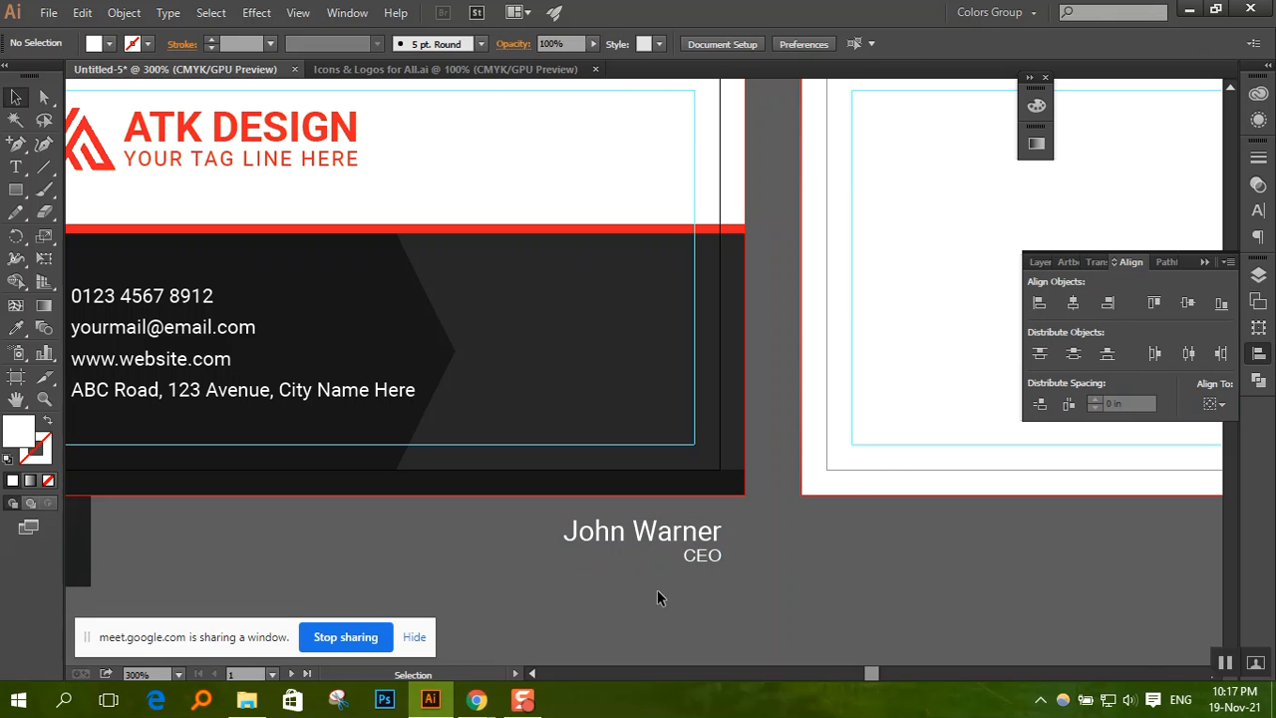
# - Set the name text's font style to Roboto Medium
pyautogui.press('space')
pyautogui.moveTo(347, 440); pyautogui.dragTo(539, 368)
pyautogui.click(822, 463)
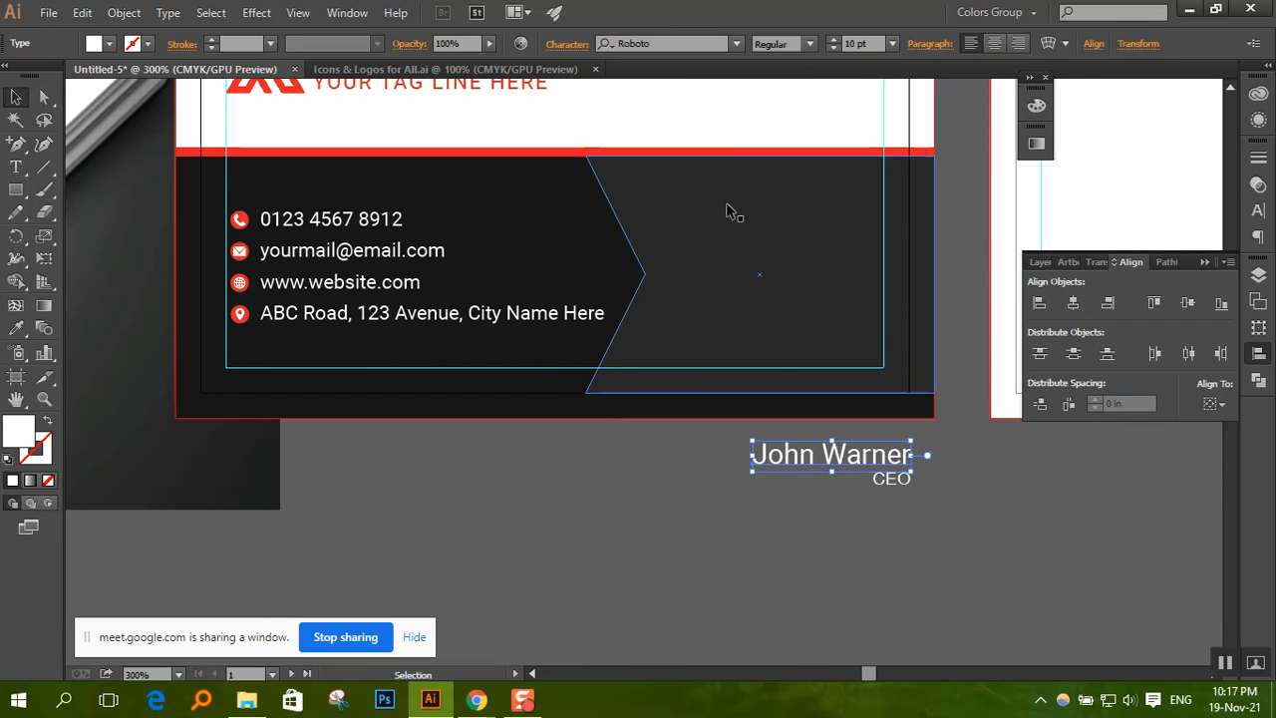
pyautogui.click(803, 43)
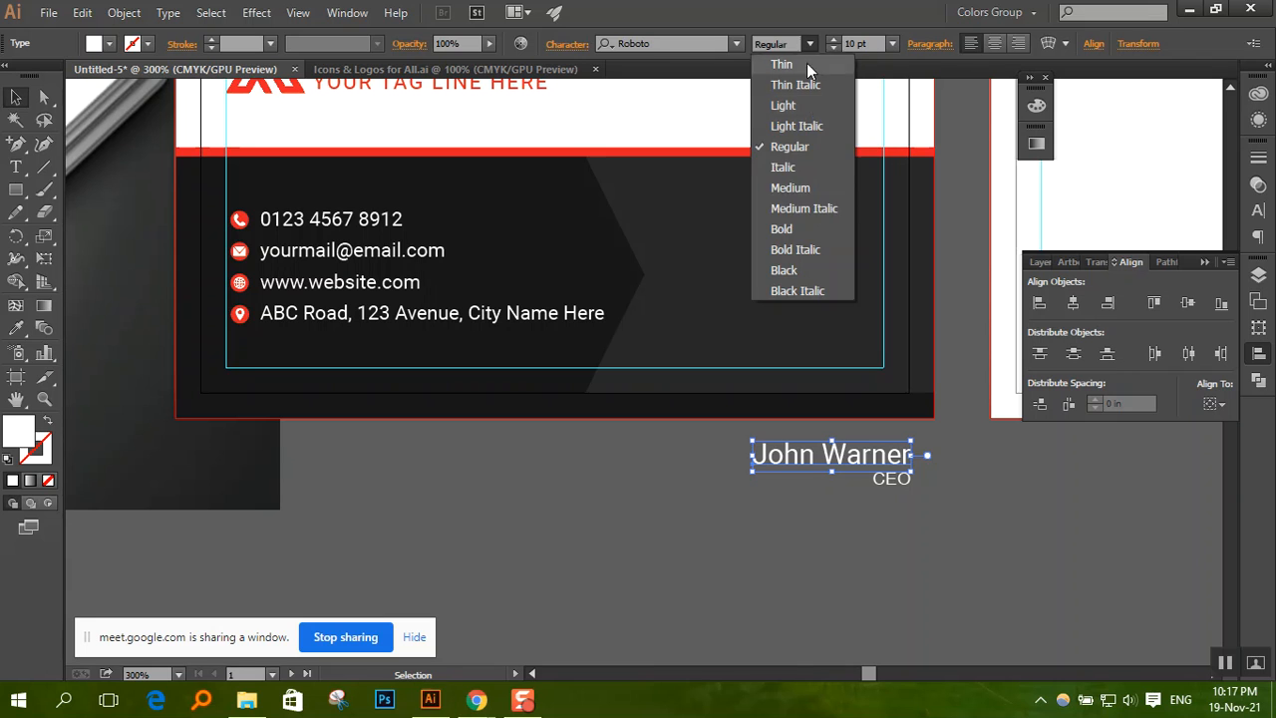
pyautogui.click(783, 188)
pyautogui.click(916, 539)
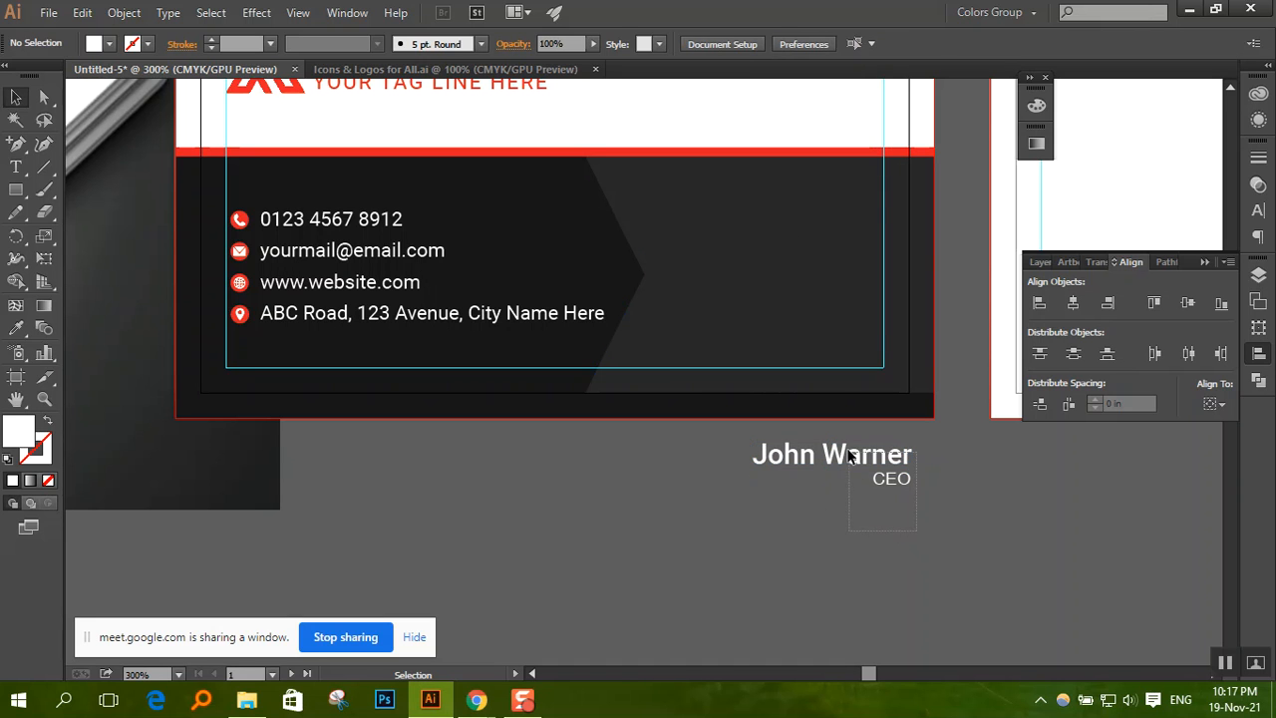
# - Right-align the CEO line to the name and move both onto the dark area beside the arrow panel
pyautogui.click(852, 456)
pyautogui.click(865, 455)
pyautogui.click(1108, 302)
pyautogui.click(925, 522)
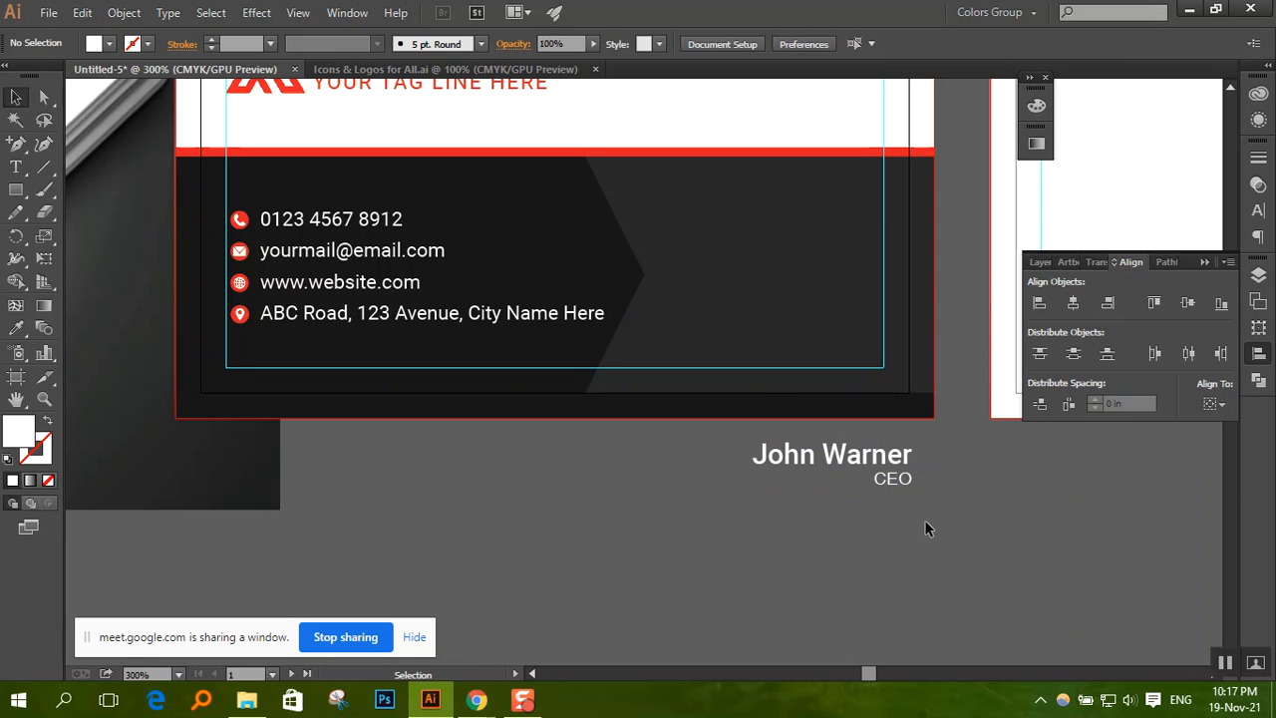
pyautogui.click(842, 454)
pyautogui.press('a')
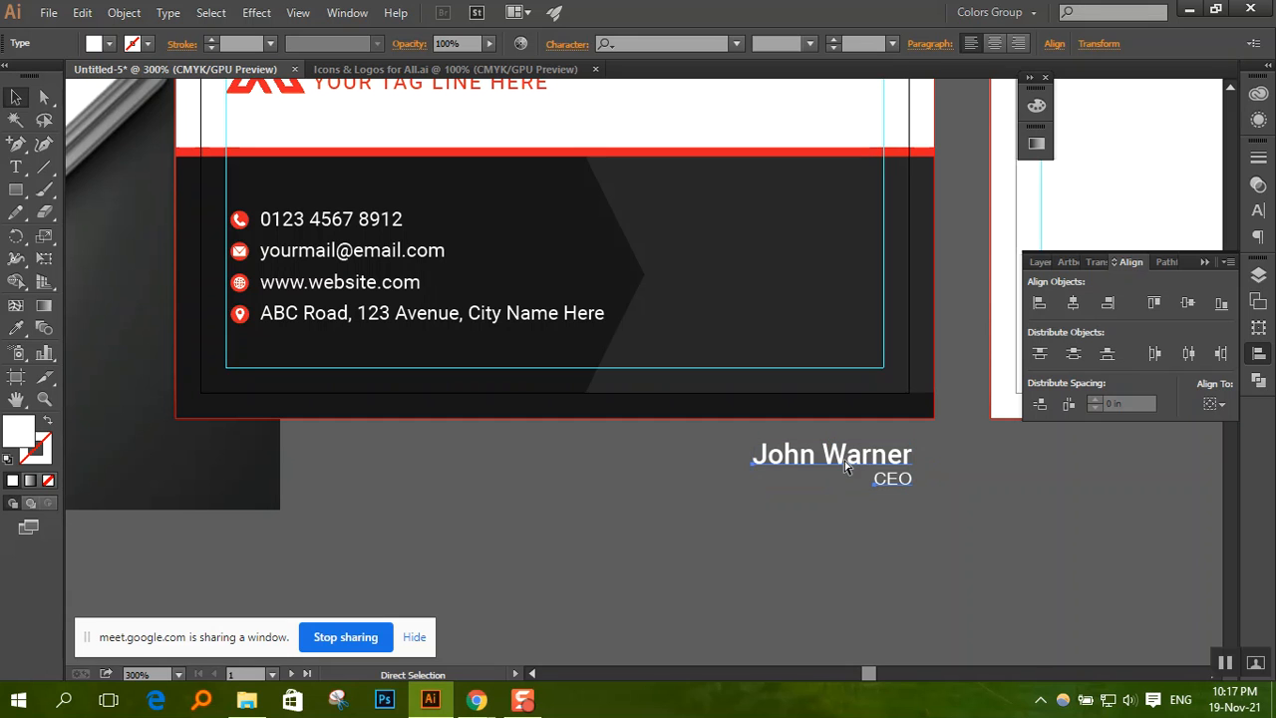
pyautogui.press('v')
pyautogui.moveTo(865, 460); pyautogui.dragTo(785, 269)
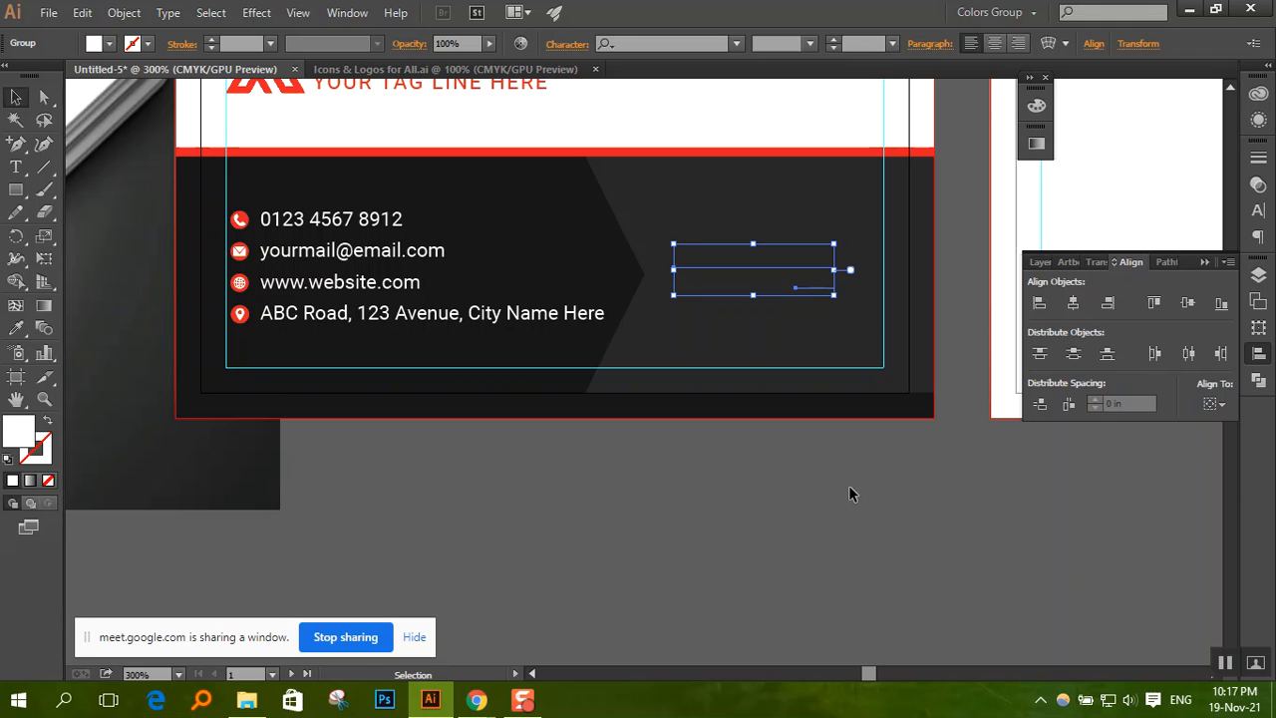
# - Bring the name and title group to the front
pyautogui.rightClick(755, 264)
pyautogui.moveTo(848, 413)
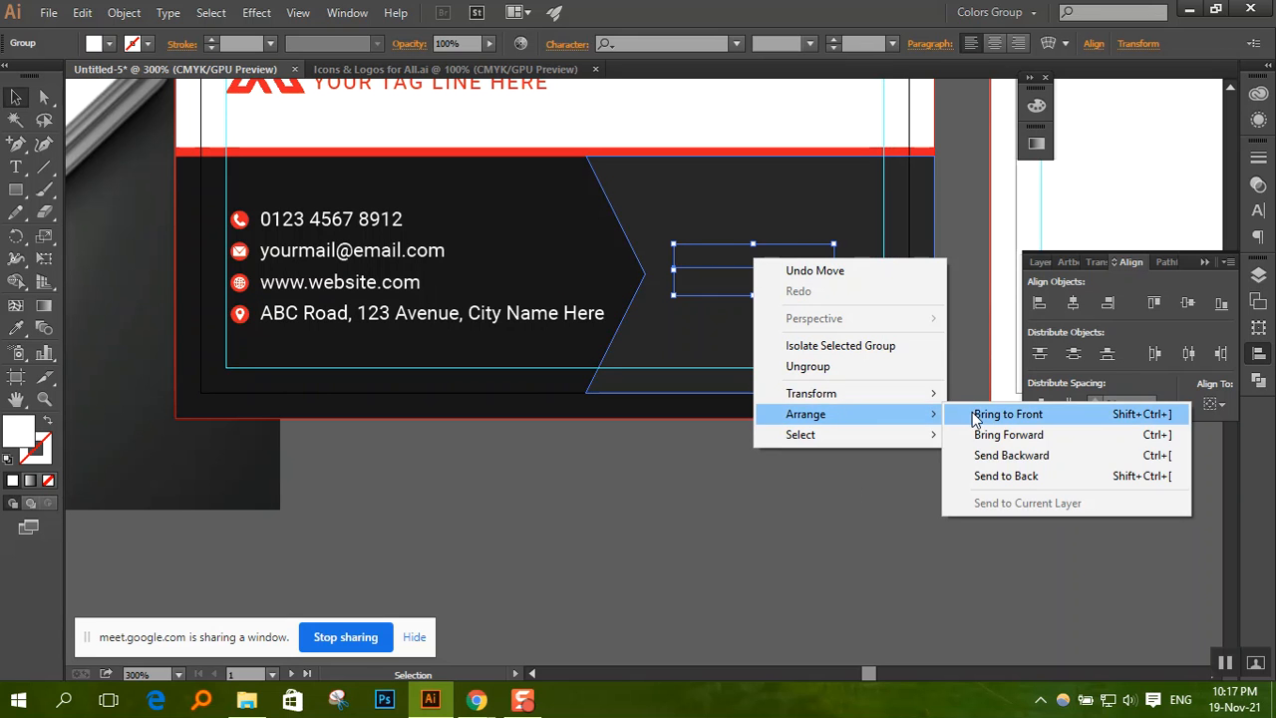
pyautogui.click(962, 417)
pyautogui.click(842, 530)
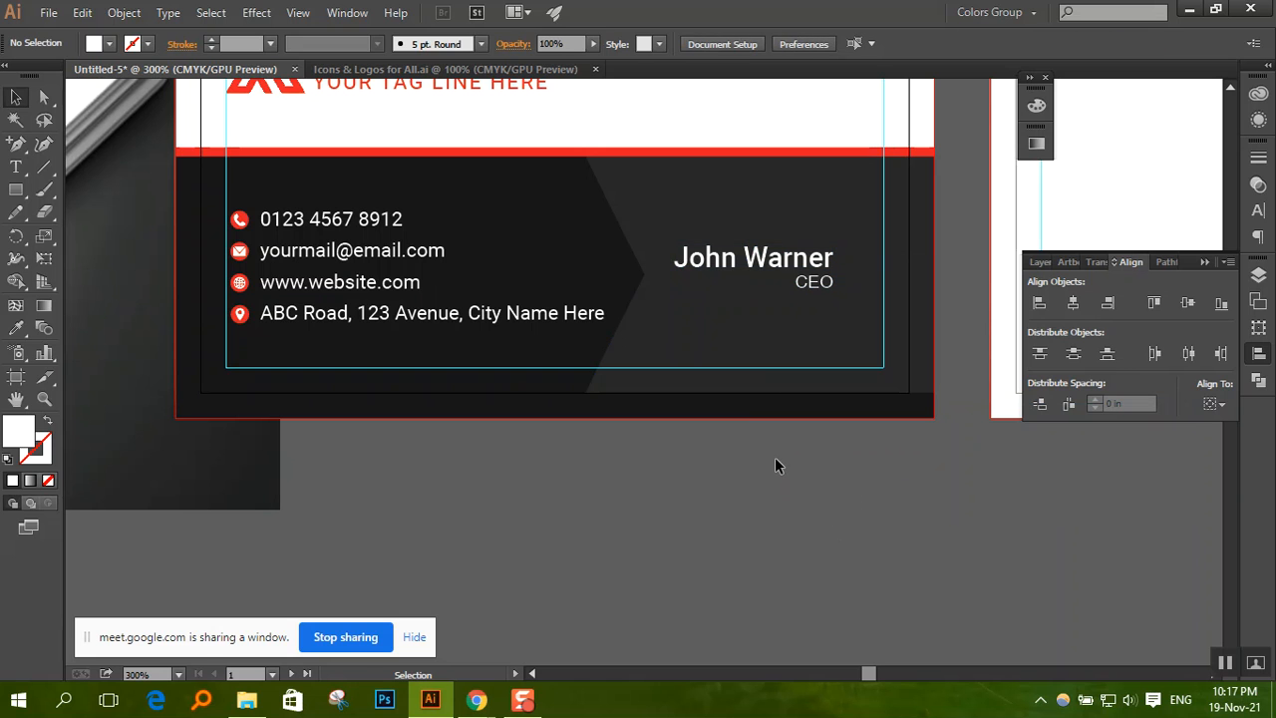
# - Draw a thin bar from the name's right edge to the card's right edge and fill it with the stripe red
pyautogui.moveTo(648, 269); pyautogui.dragTo(504, 293)
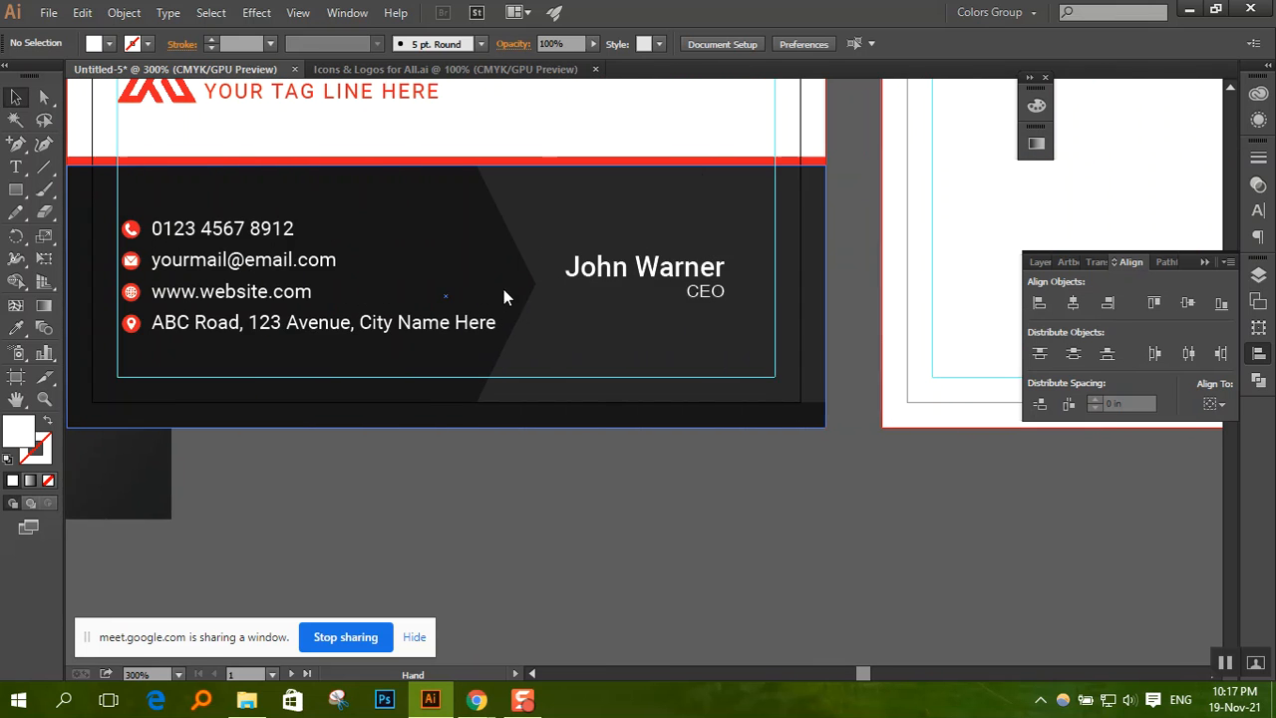
pyautogui.scroll(2, 774, 237)
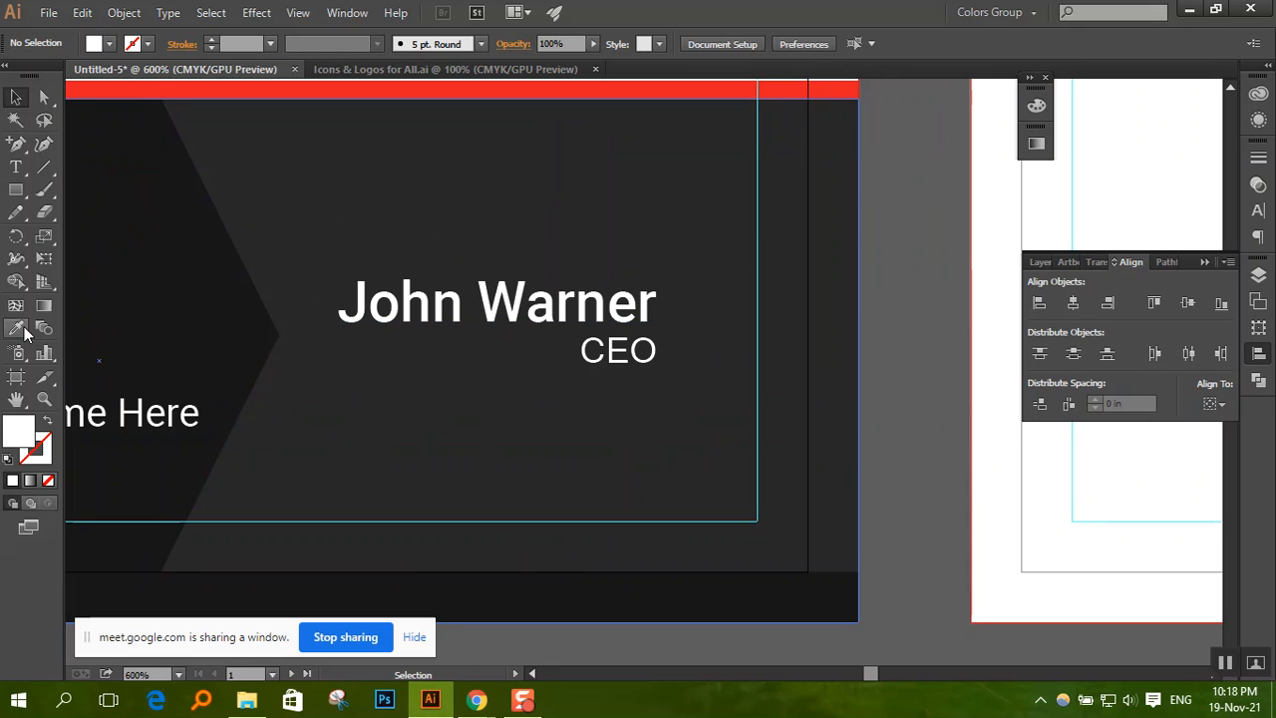
pyautogui.press('m')
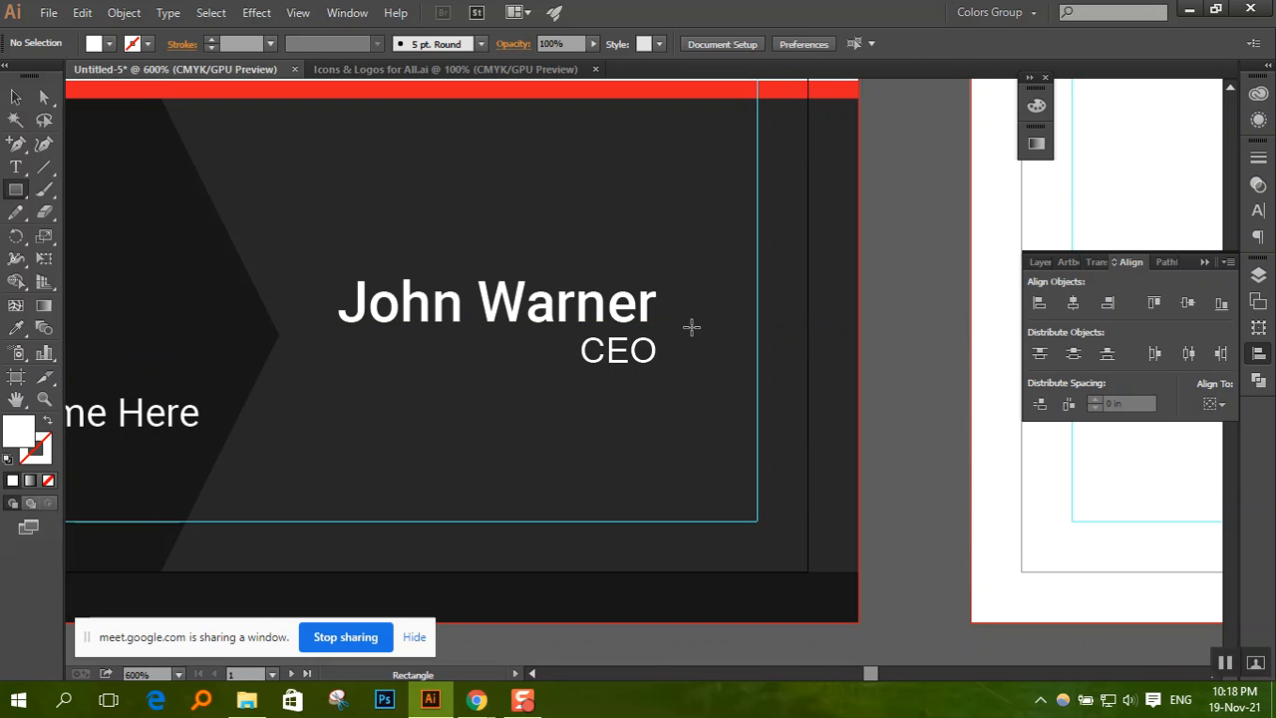
pyautogui.moveTo(665, 319); pyautogui.dragTo(857, 292)
pyautogui.moveTo(665, 305); pyautogui.dragTo(675, 305)
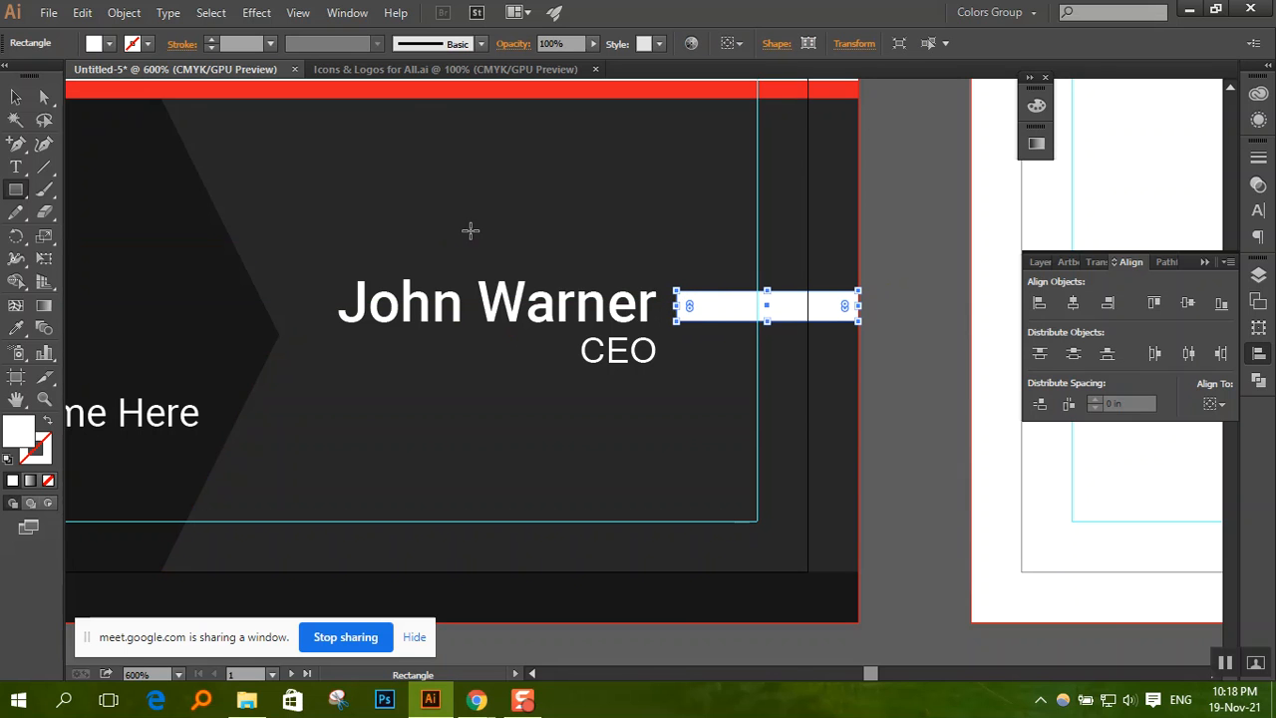
pyautogui.press('i')
pyautogui.click(575, 91)
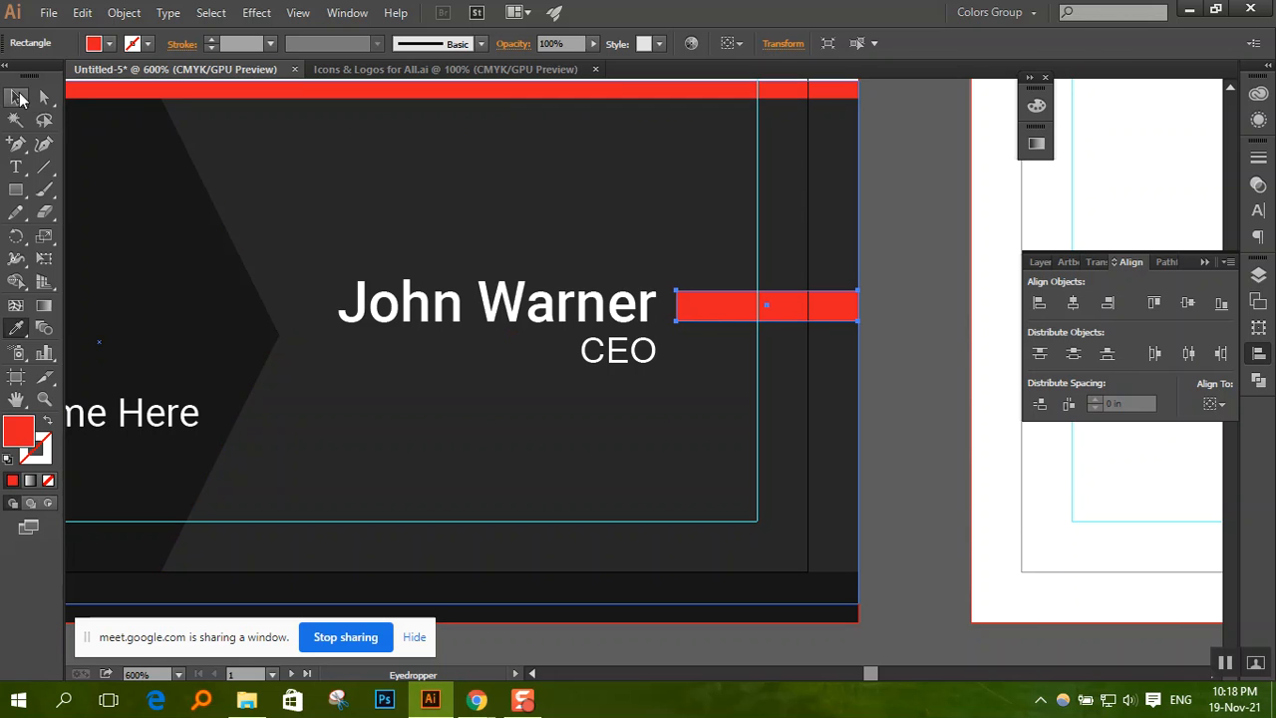
pyautogui.press('v')
pyautogui.click(870, 413)
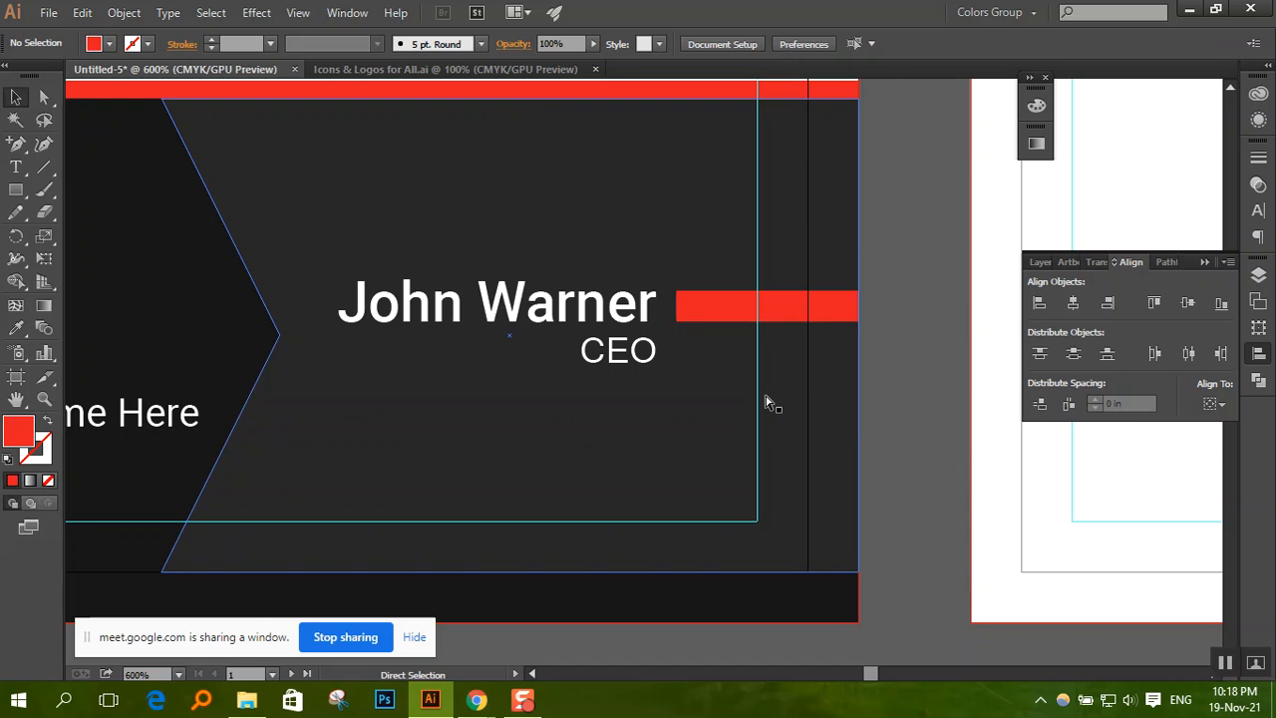
# - Nudge the name and title group slightly against the red bar
pyautogui.hotkey('ctrl', '-')
pyautogui.hotkey('ctrl', '-')
pyautogui.moveTo(601, 320); pyautogui.dragTo(422, 274)
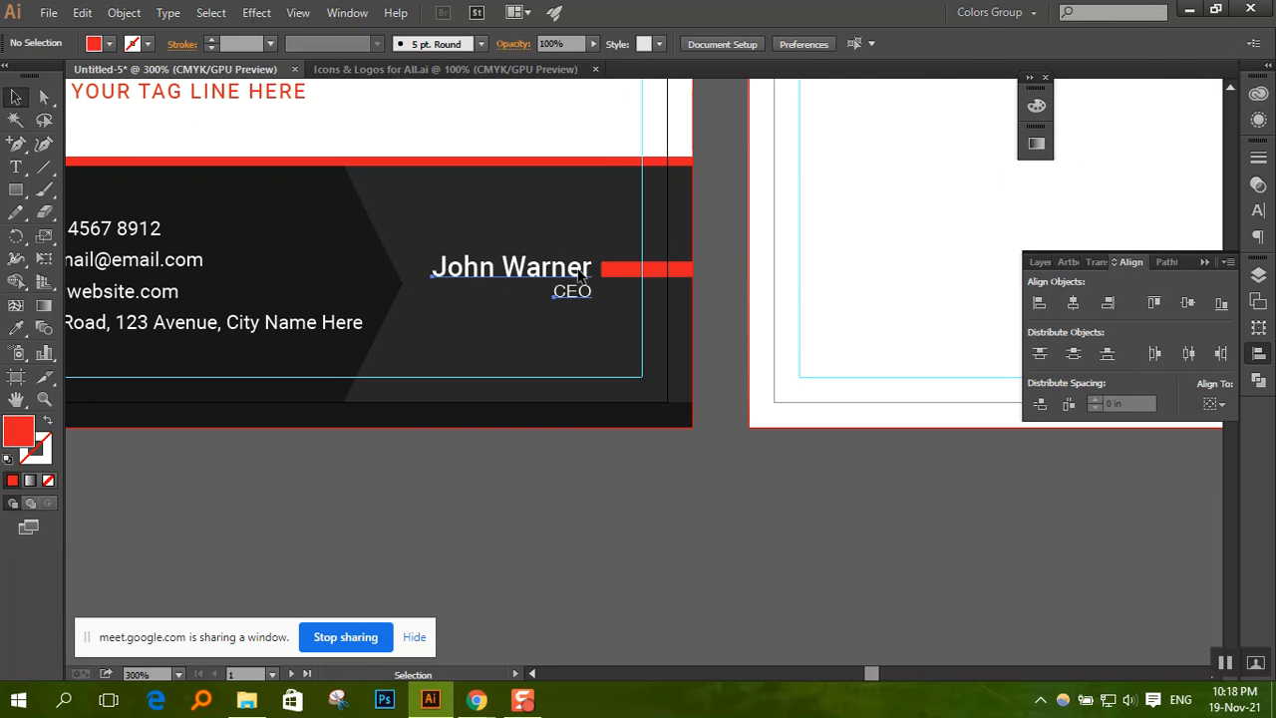
pyautogui.click(583, 276)
pyautogui.moveTo(580, 272); pyautogui.dragTo(582, 272)
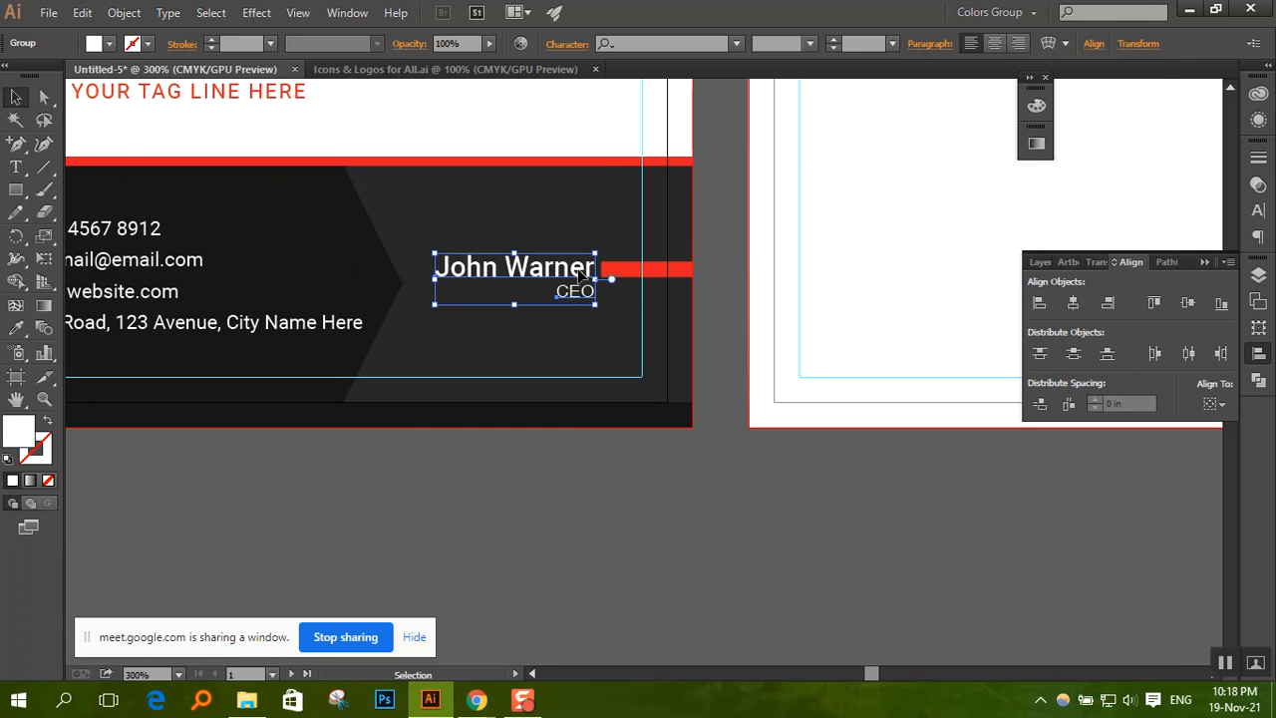
pyautogui.click(721, 338)
# - Draw a raised strip on the red stripe from the arrow panel to the card's right edge and fill it red
pyautogui.moveTo(713, 215); pyautogui.dragTo(700, 307)
pyautogui.scroll(1, 641, 259)
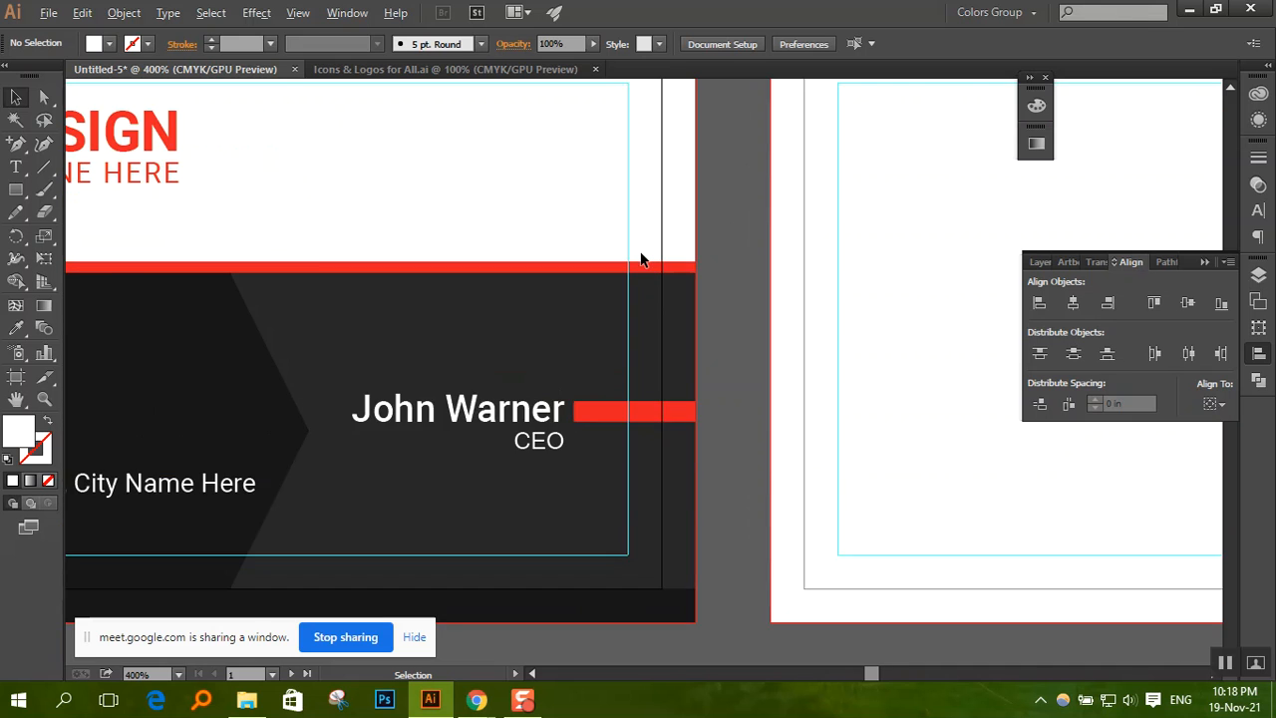
pyautogui.scroll(1, 640, 259)
pyautogui.scroll(-1, 652, 263)
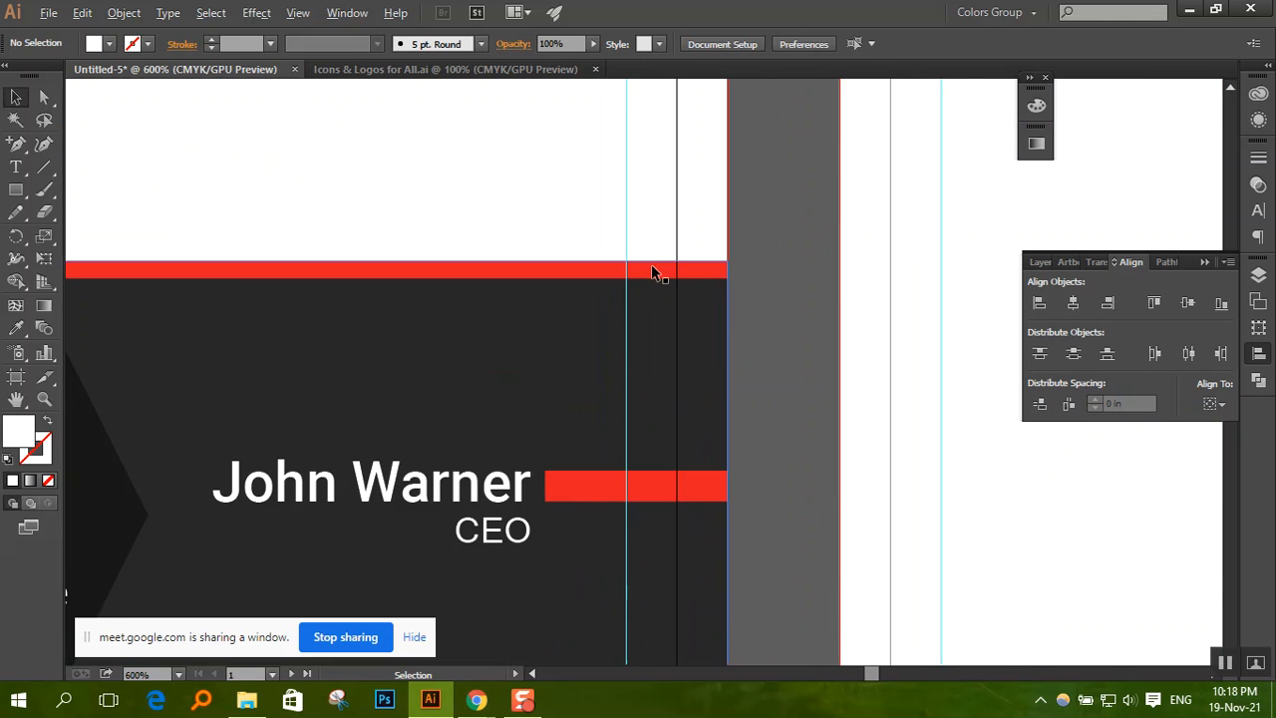
pyautogui.hscroll(-1, 692, 295)
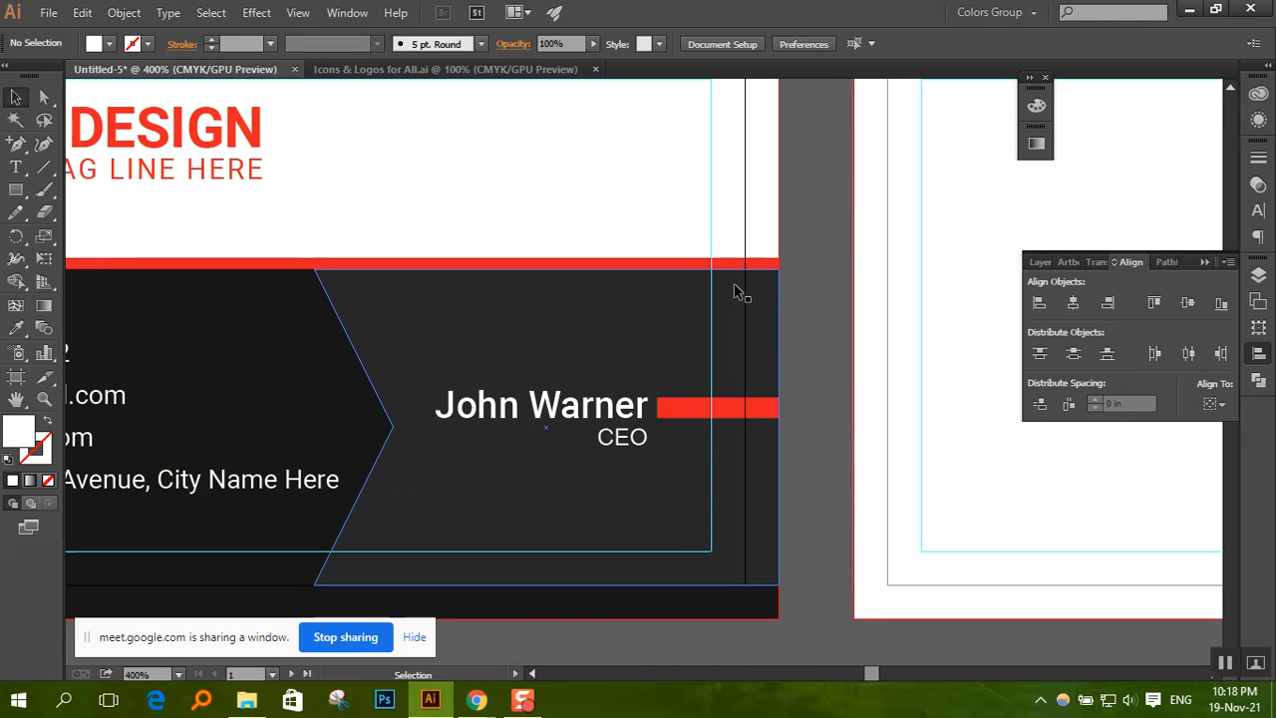
pyautogui.press('m')
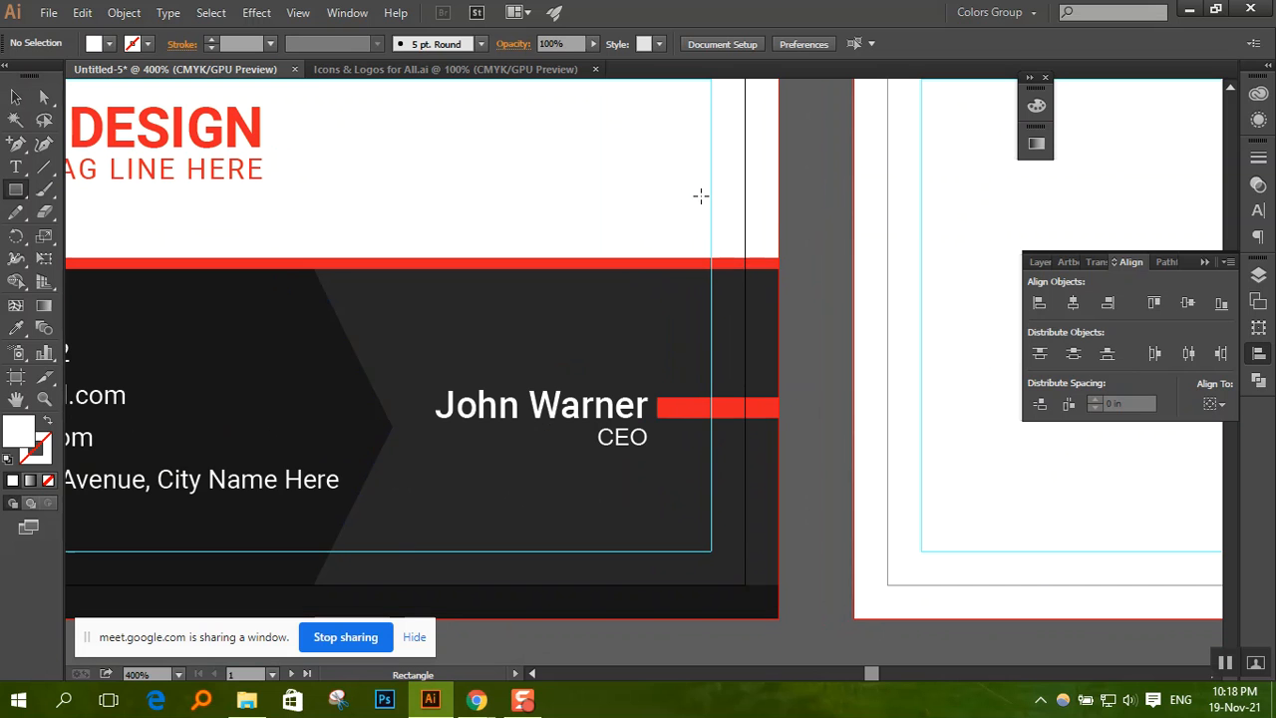
pyautogui.moveTo(780, 267); pyautogui.dragTo(313, 248)
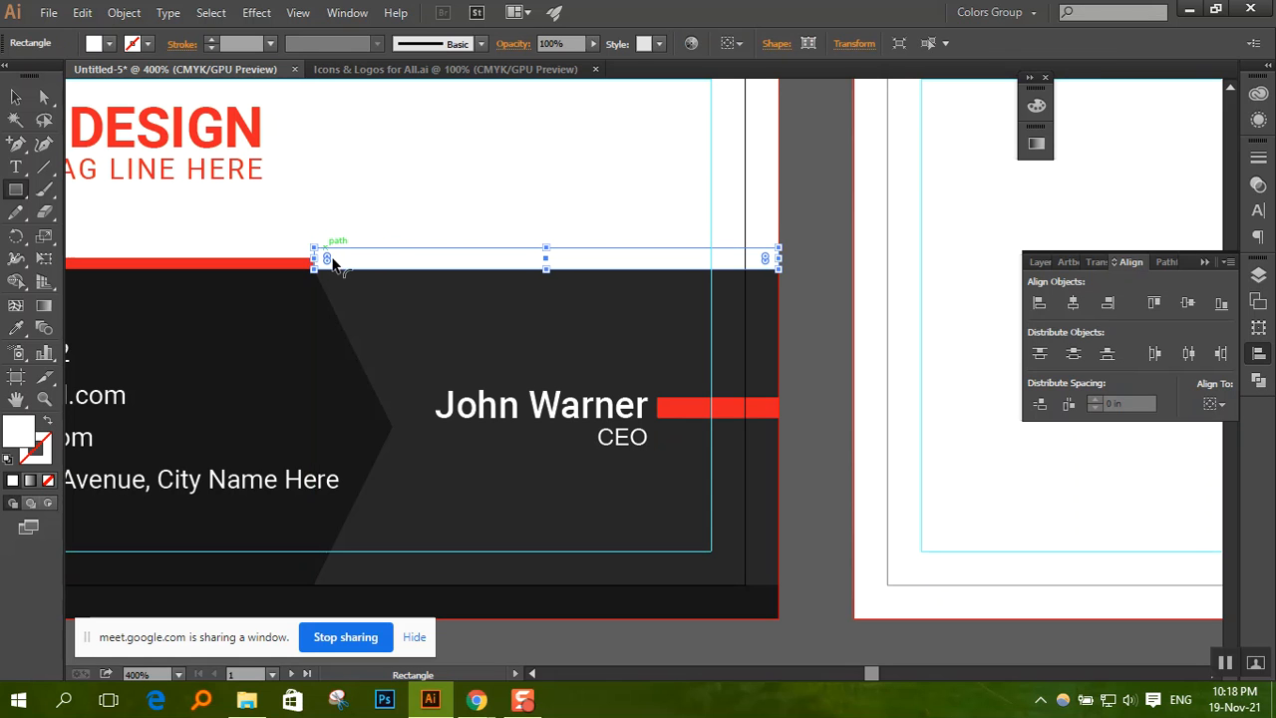
pyautogui.press('i')
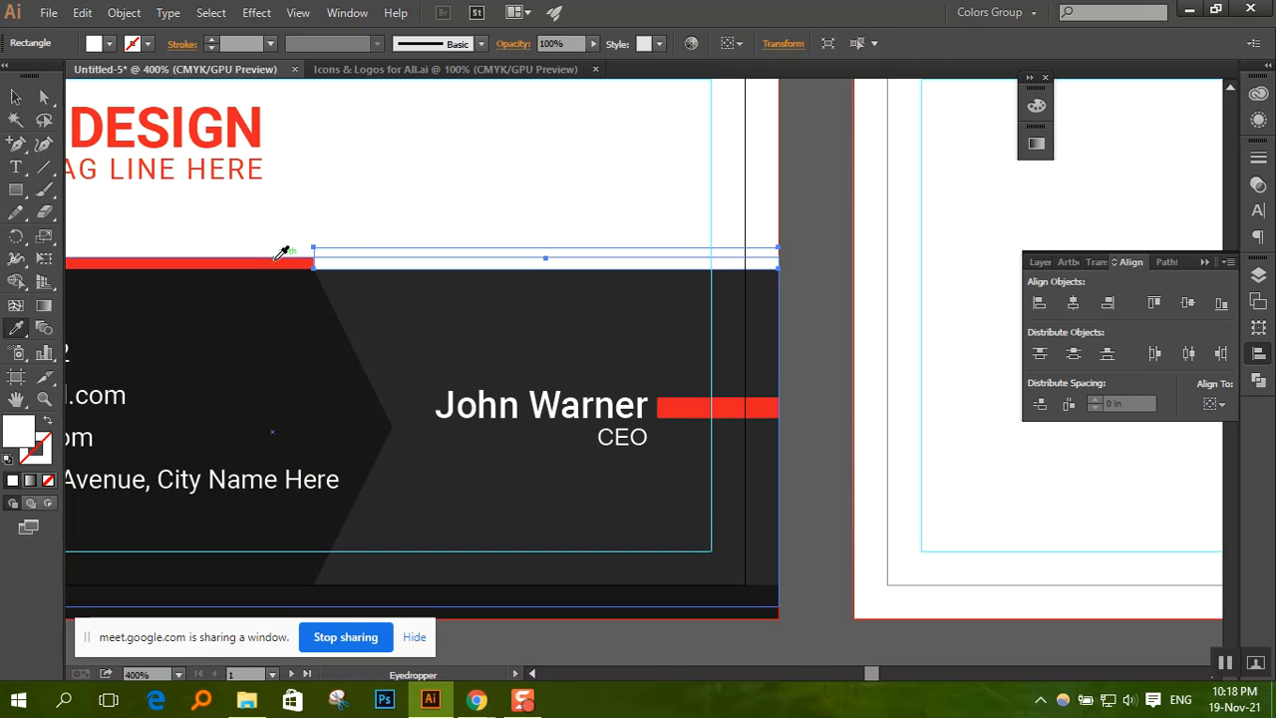
pyautogui.click(271, 261)
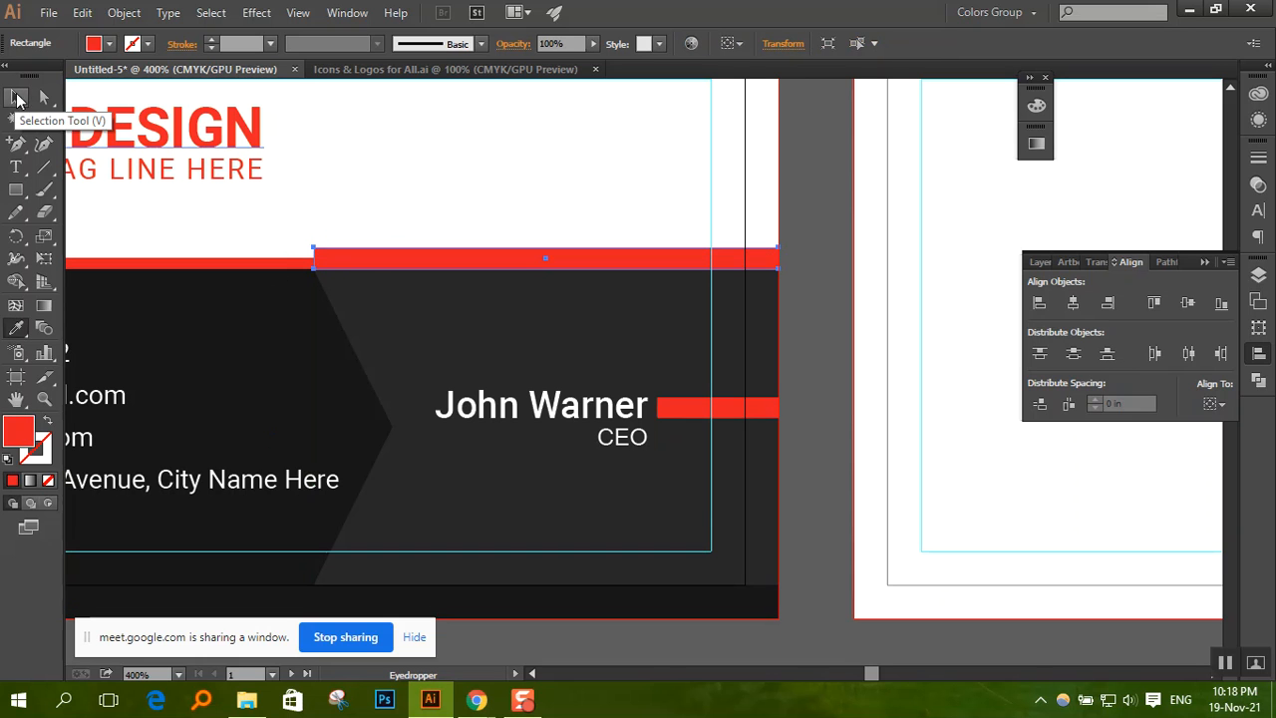
pyautogui.click(16, 97)
pyautogui.click(478, 232)
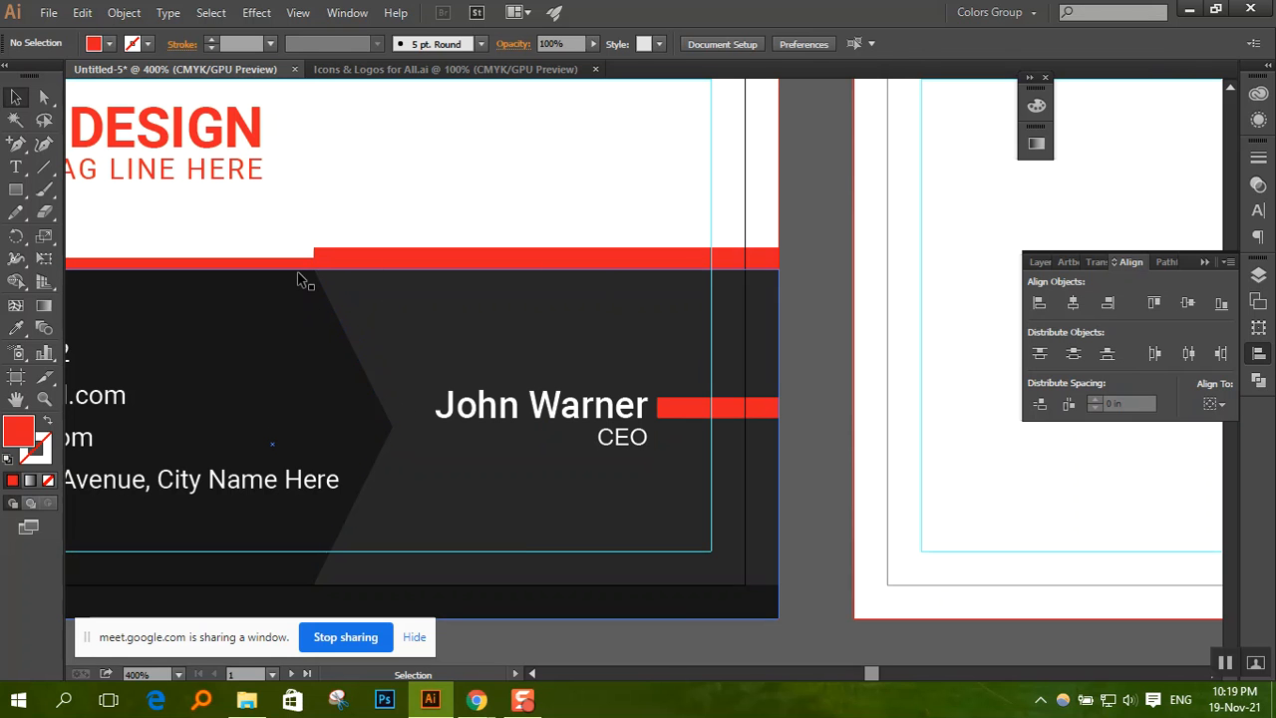
# - Slant the raised strip's left end by nudging its top-left anchor three steps right
pyautogui.scroll(2, 296, 258)
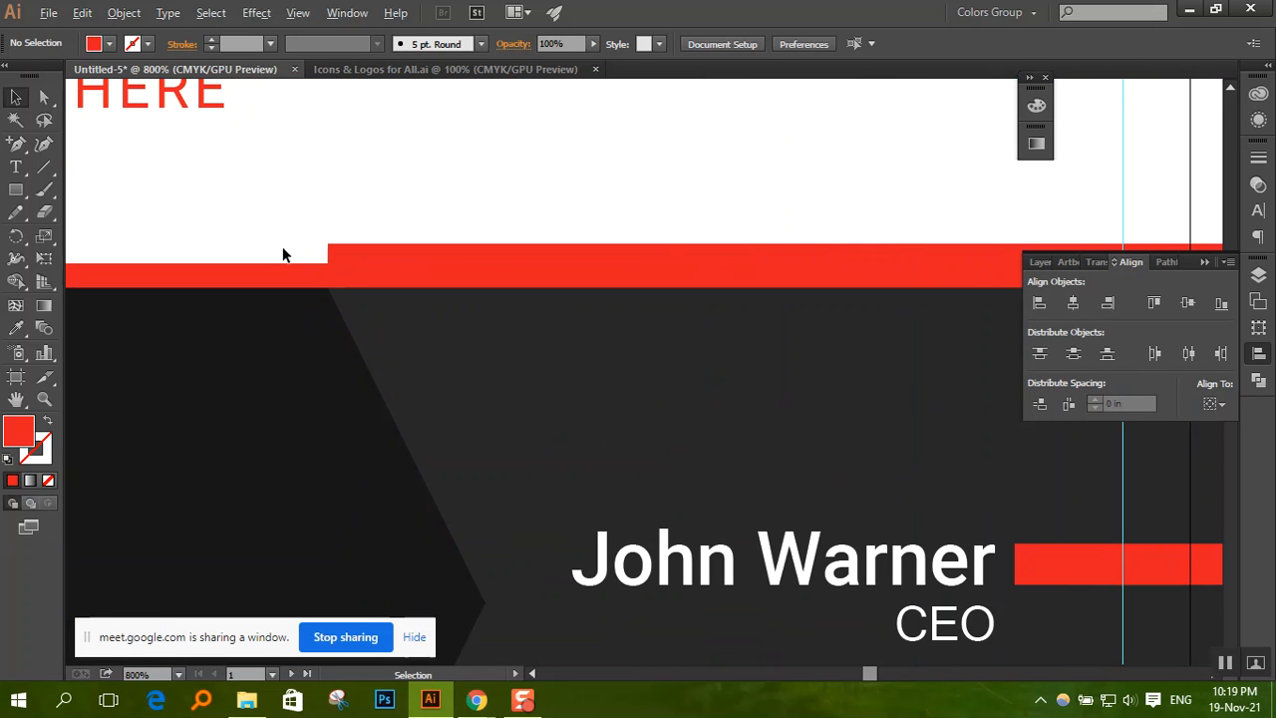
pyautogui.click(44, 97)
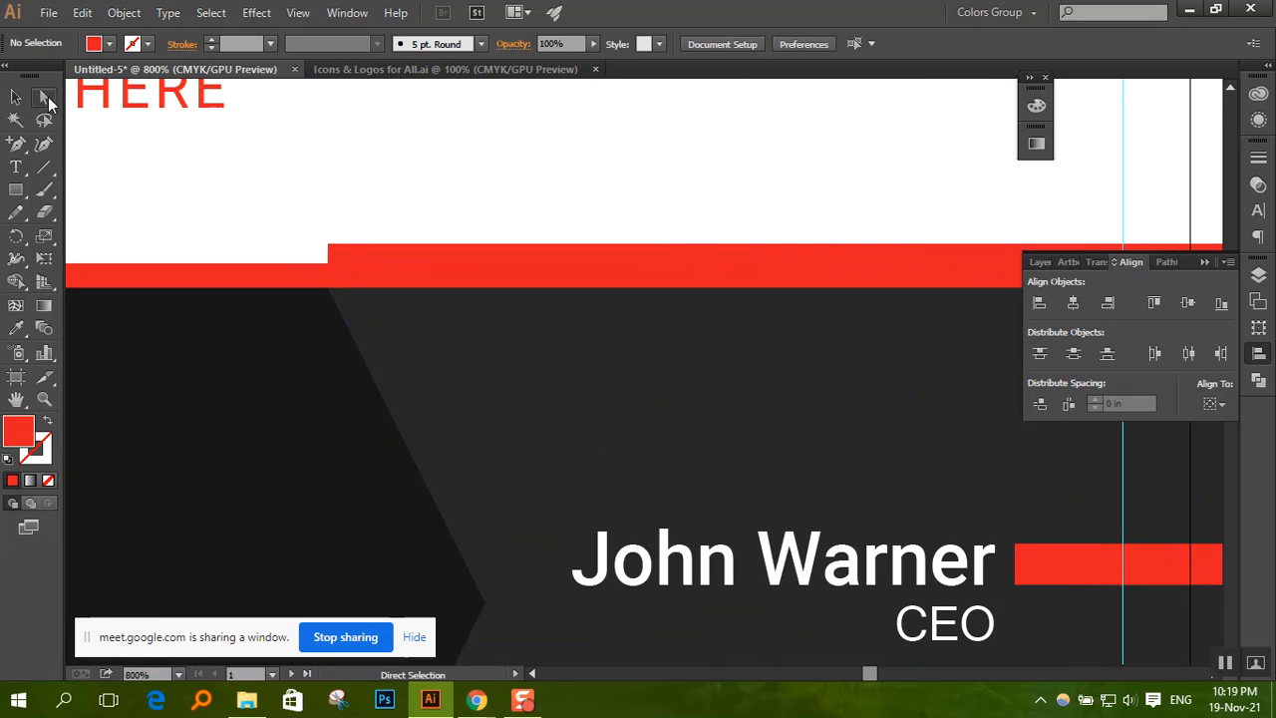
pyautogui.click(329, 244)
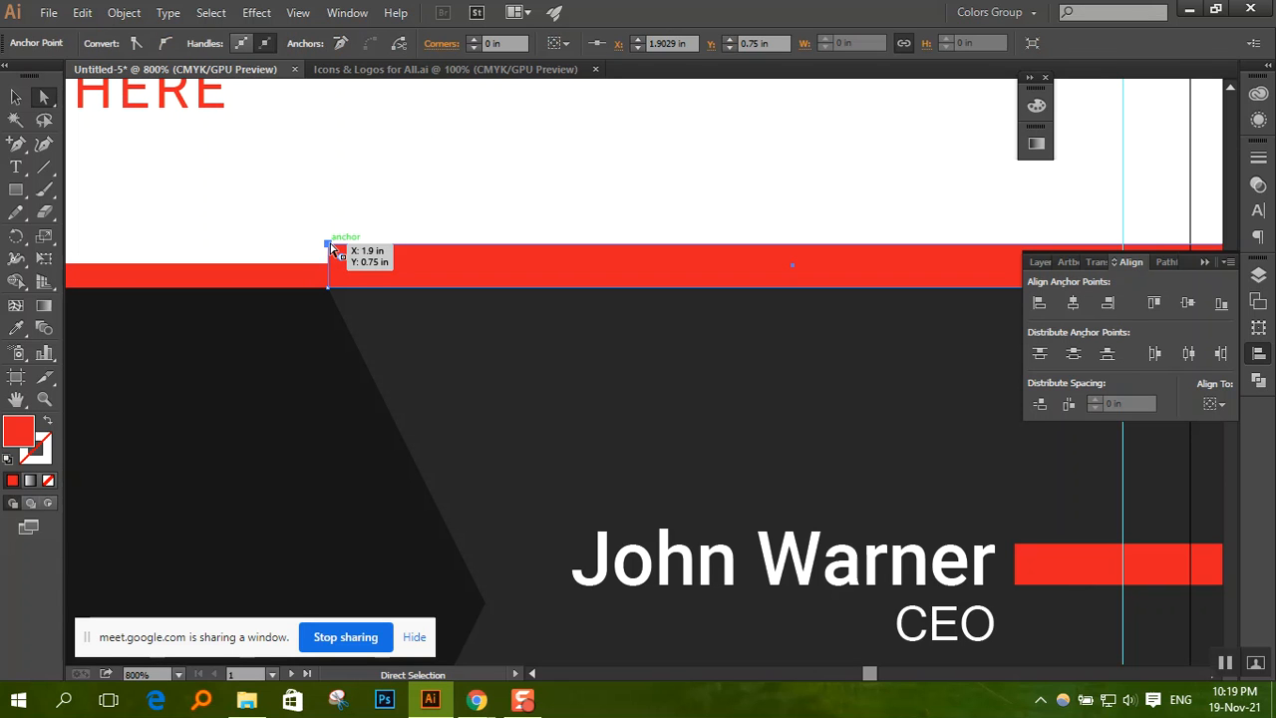
pyautogui.press('Right')
pyautogui.press('Right')
pyautogui.press('Right')
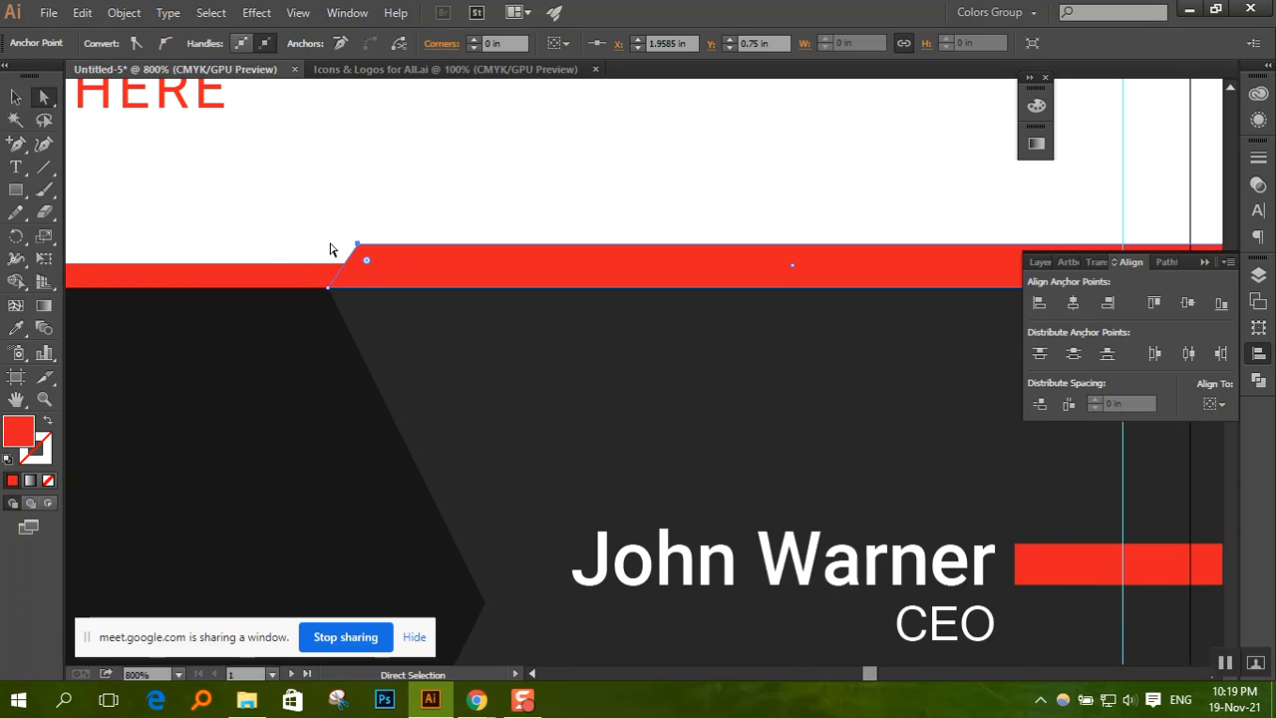
pyautogui.click(16, 95)
pyautogui.click(415, 199)
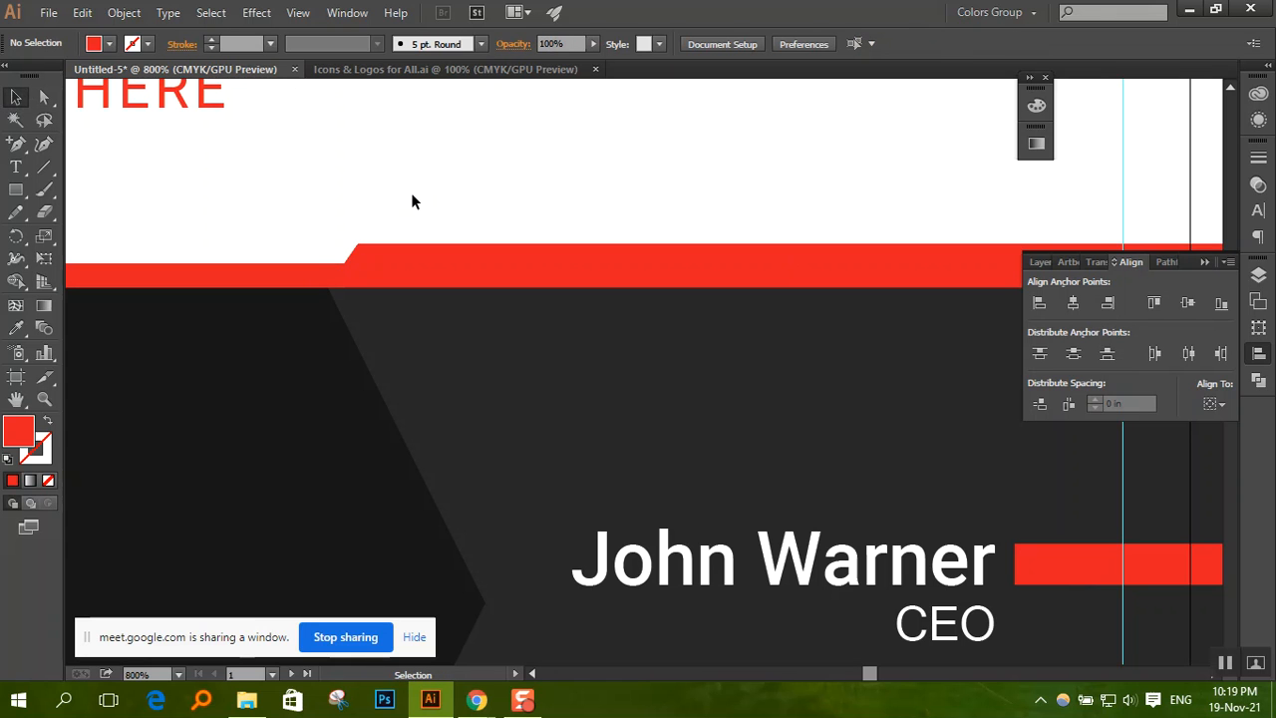
# - Review the completed front side of the card
pyautogui.hotkey('ctrl', '-')
pyautogui.hotkey('ctrl', '-')
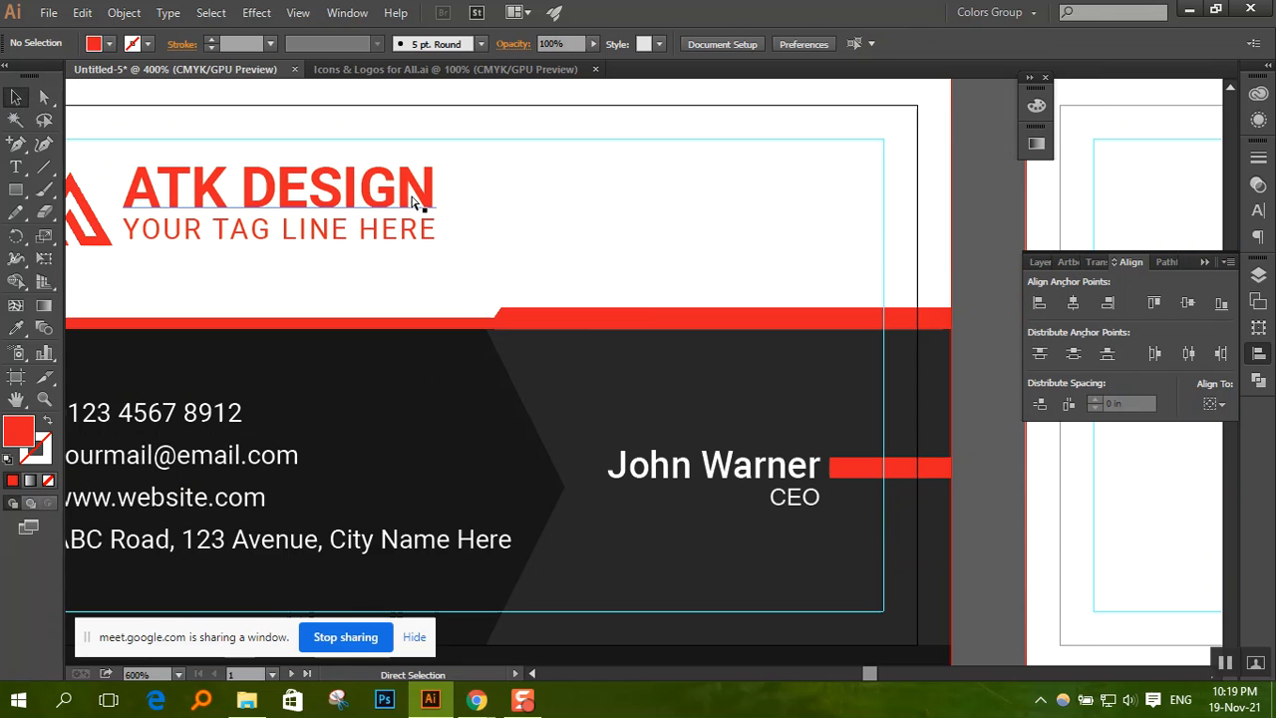
pyautogui.moveTo(510, 288); pyautogui.dragTo(562, 220)
pyautogui.hotkey('ctrl', '-')
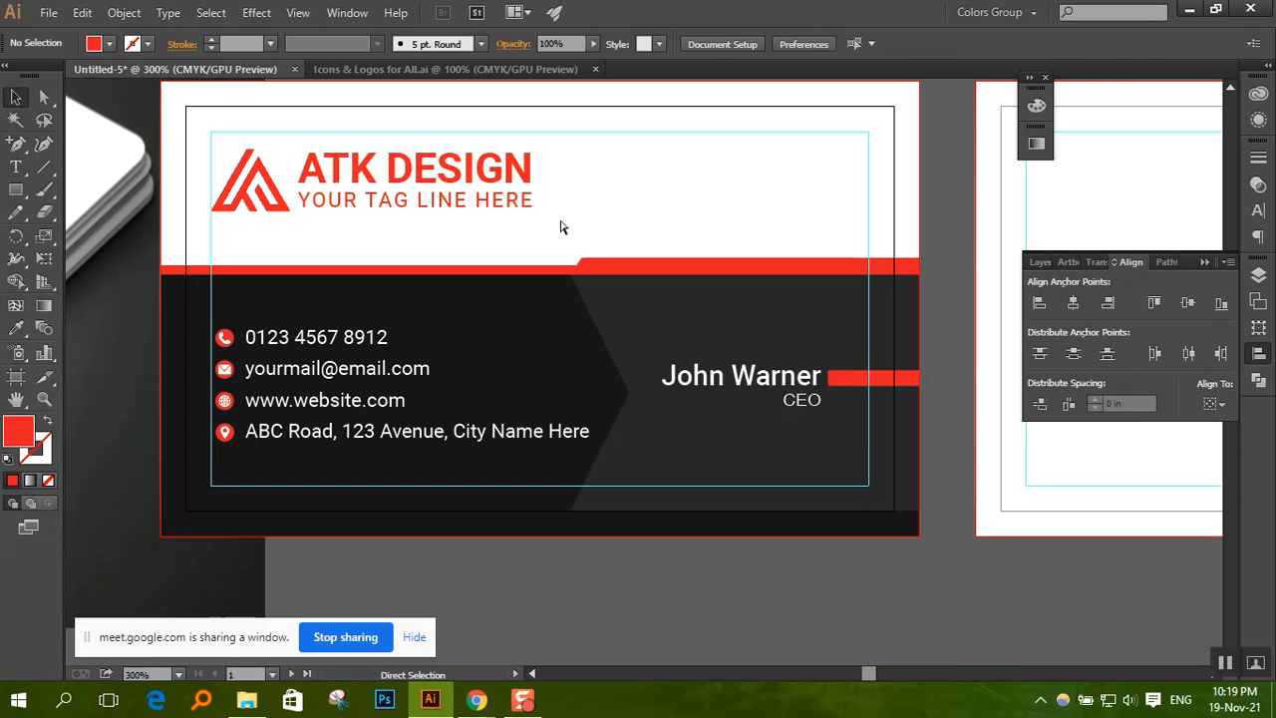
pyautogui.moveTo(567, 217); pyautogui.dragTo(612, 250)
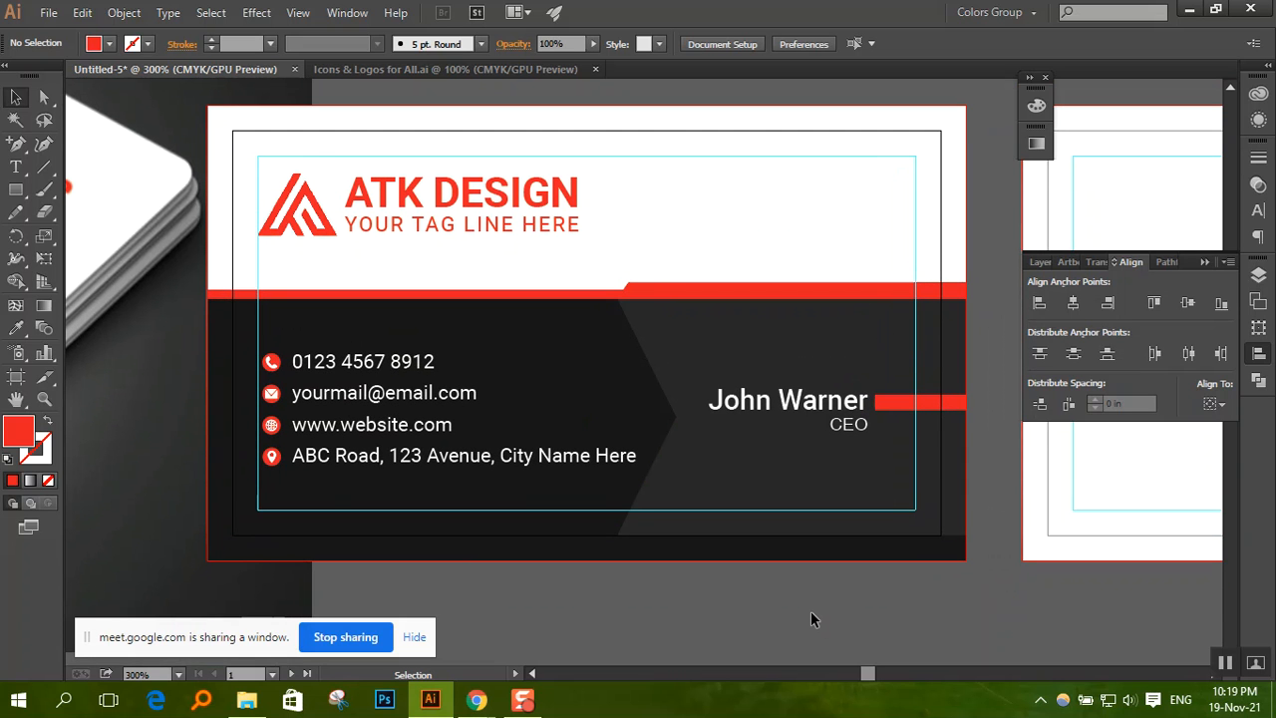
pyautogui.moveTo(698, 600)
pyautogui.mouseDown()
pyautogui.moveTo(687, 568)
pyautogui.moveTo(686, 586)
pyautogui.mouseUp()
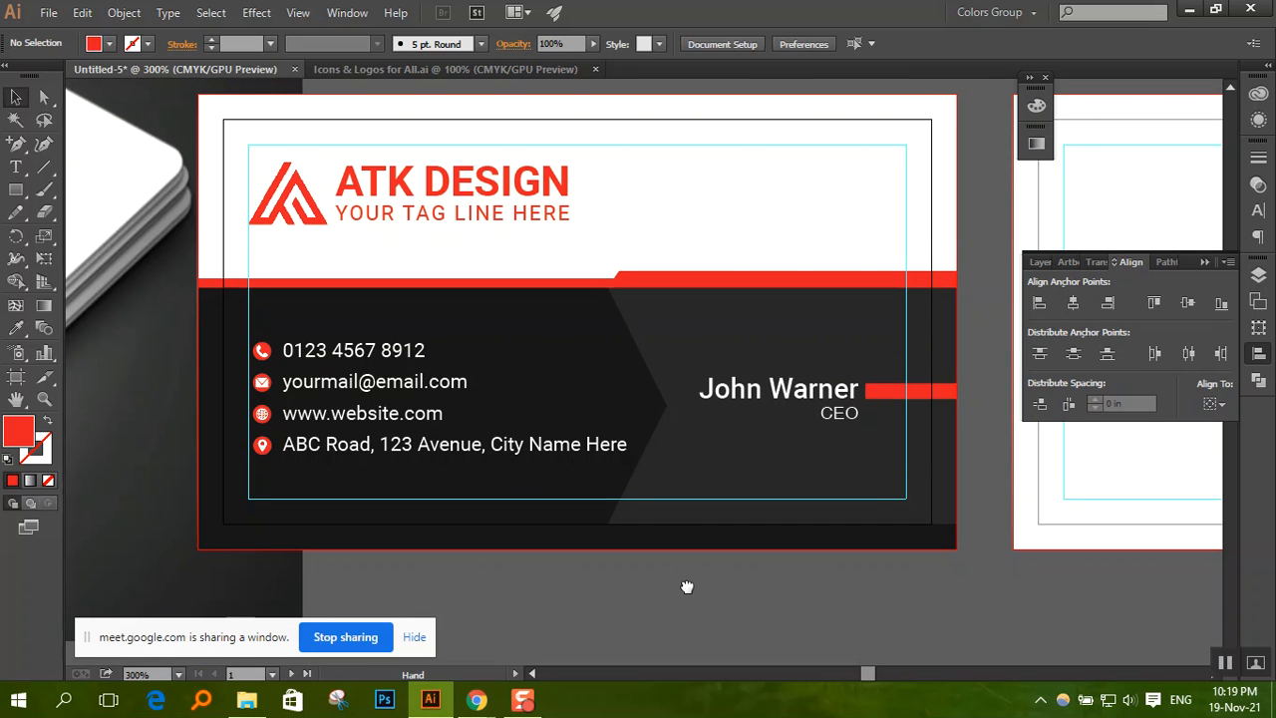
pyautogui.press('space')
pyautogui.moveTo(674, 287); pyautogui.dragTo(706, 304)
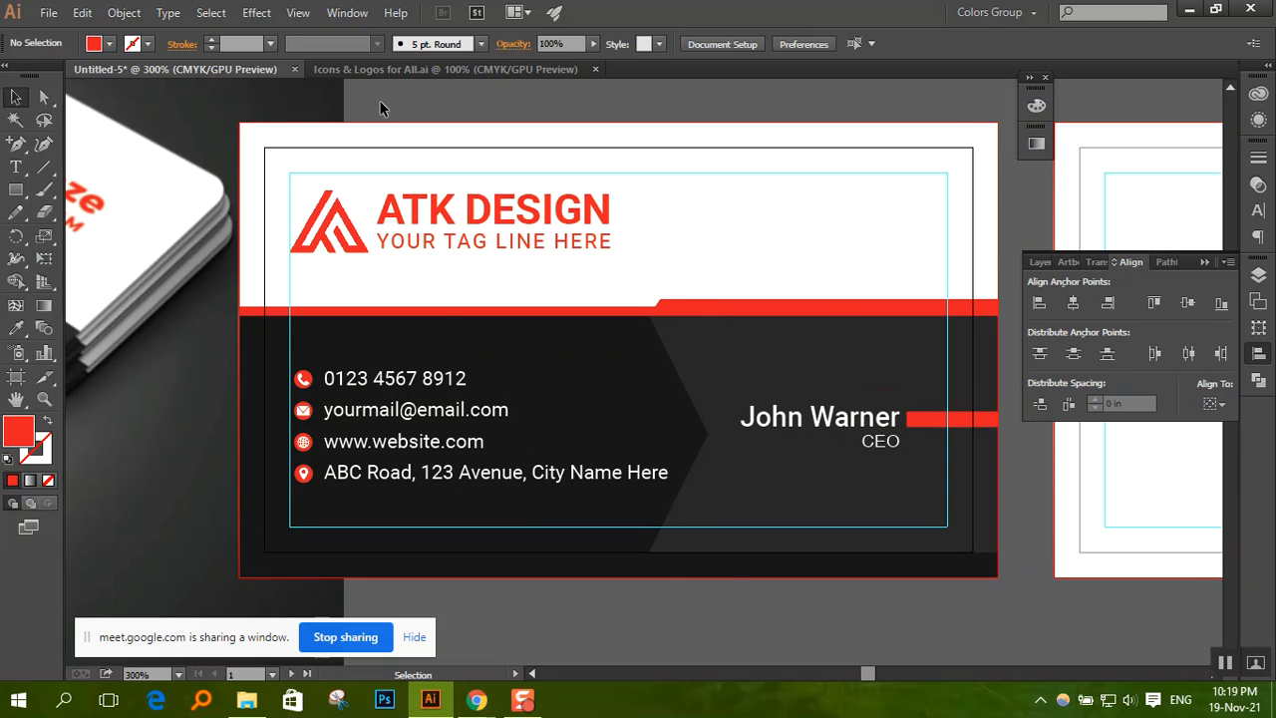
pyautogui.press('space')
pyautogui.moveTo(211, 199); pyautogui.dragTo(164, 208)
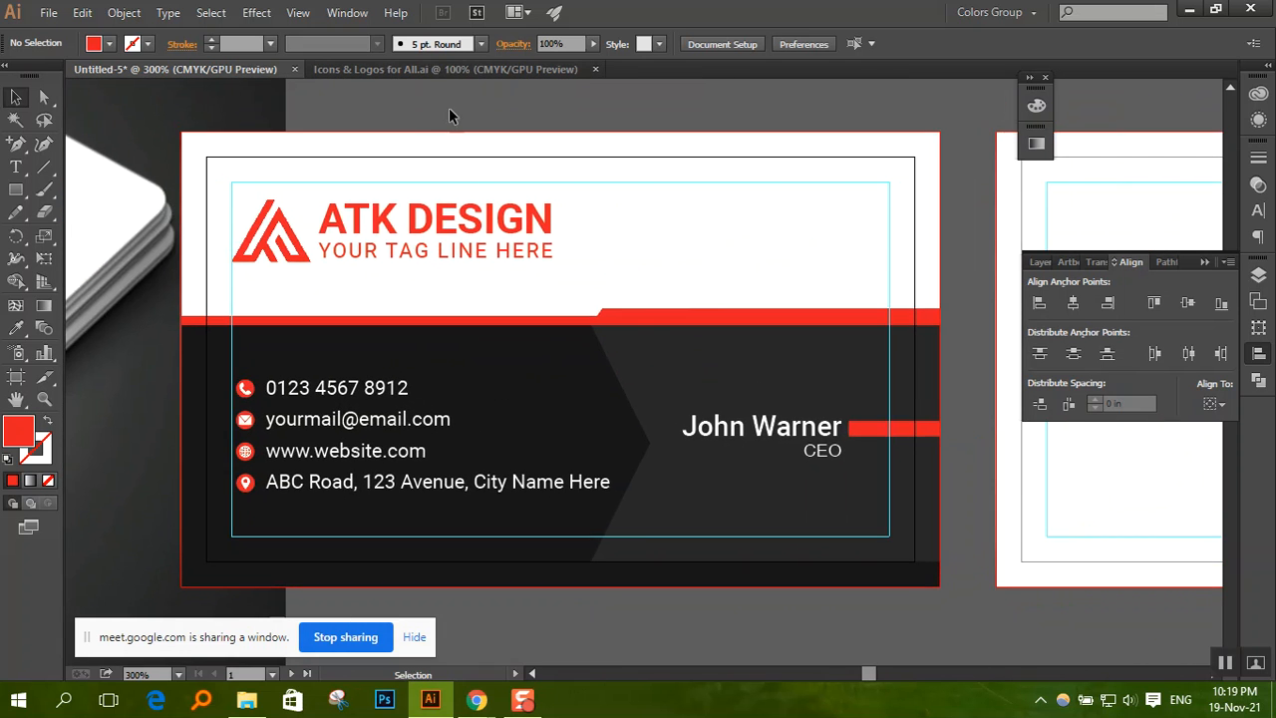
# - Bring the QR code from the icons and logos file onto the card's top-right corner
pyautogui.click(492, 74)
pyautogui.press('space')
pyautogui.moveTo(698, 580); pyautogui.dragTo(576, 348)
pyautogui.moveTo(602, 548); pyautogui.dragTo(584, 452)
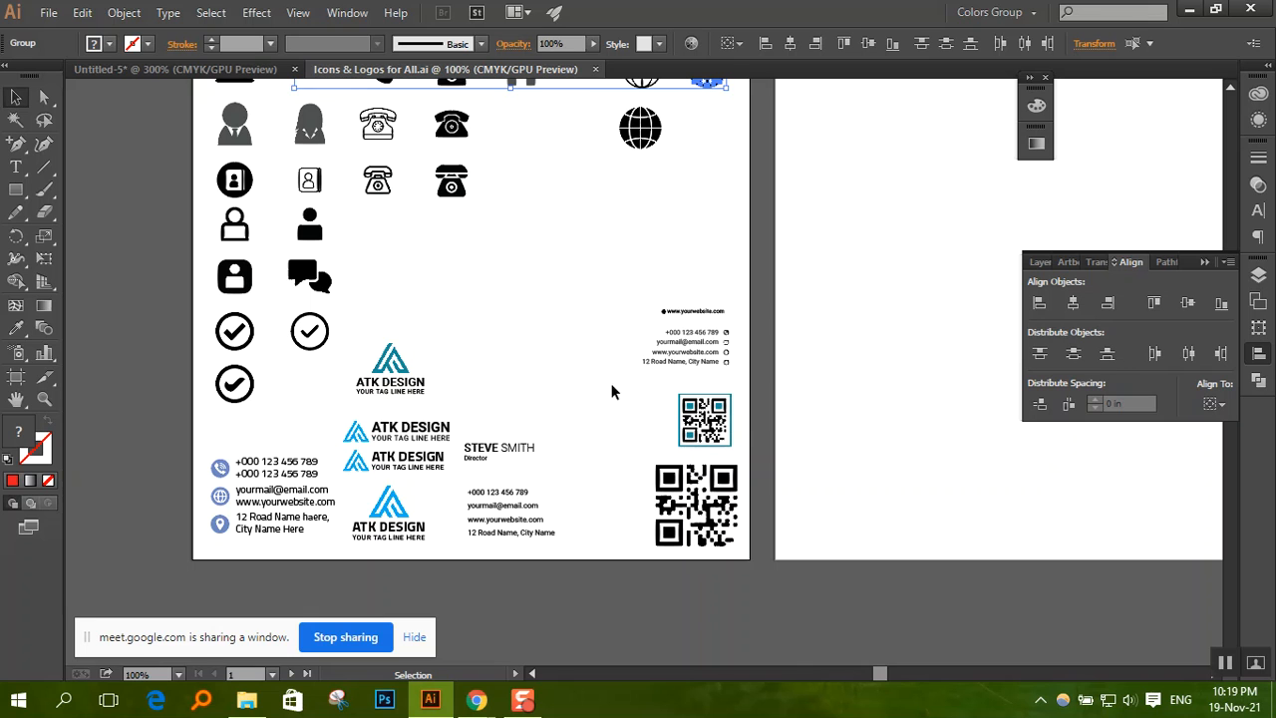
pyautogui.click(652, 433)
pyautogui.moveTo(687, 394); pyautogui.dragTo(855, 264)
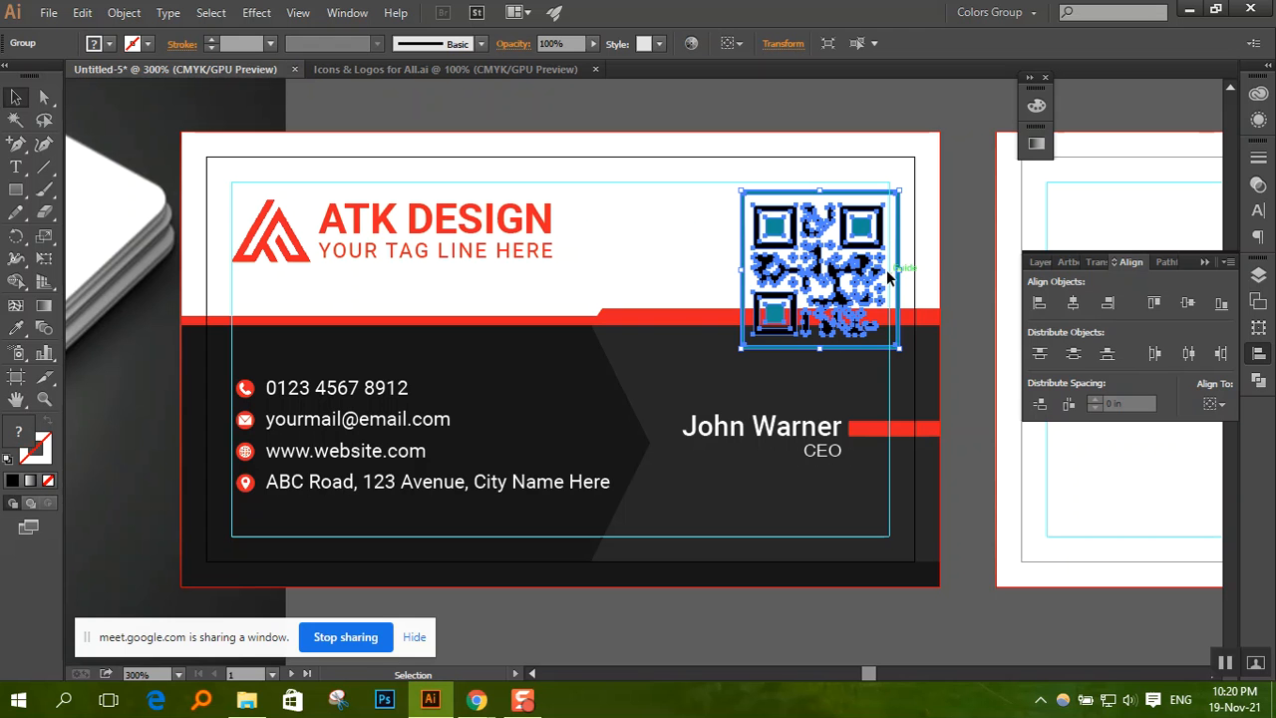
# - Nudge the QR code up so its top meets the safe-area guide
pyautogui.press('space')
pyautogui.moveTo(384, 271); pyautogui.dragTo(159, 339)
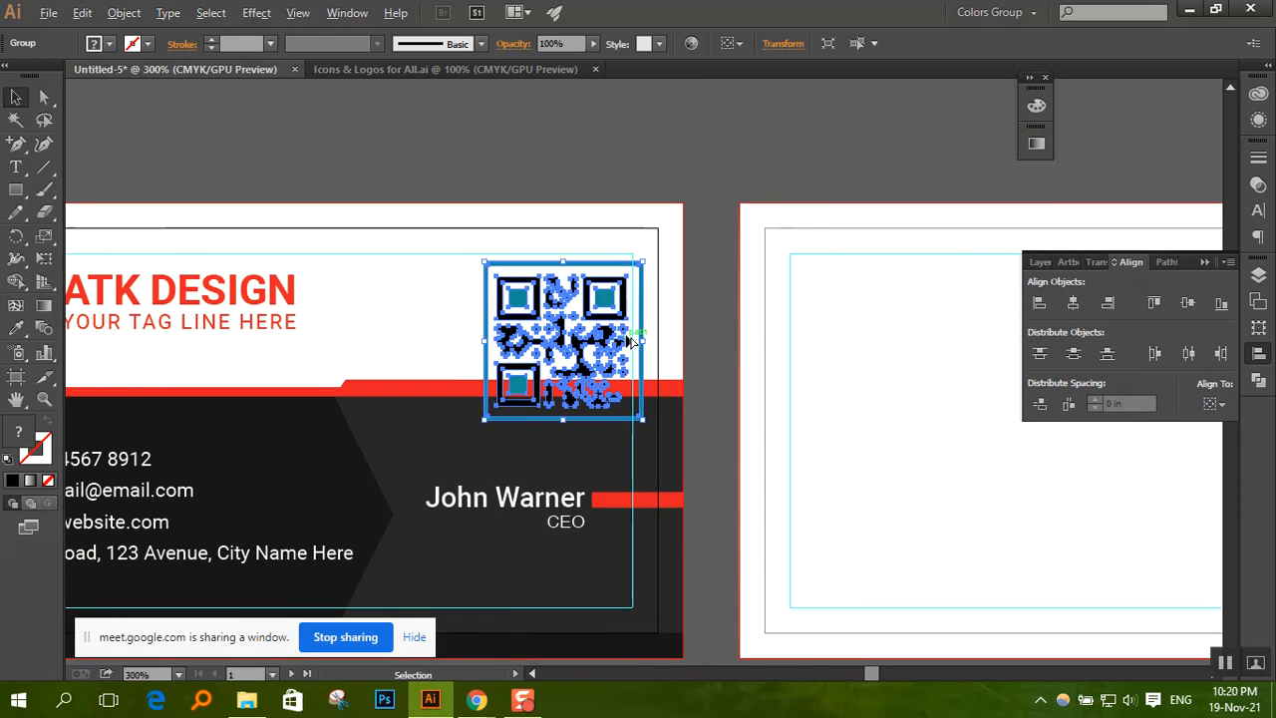
pyautogui.scroll(1, 628, 340)
pyautogui.moveTo(500, 274); pyautogui.dragTo(495, 238)
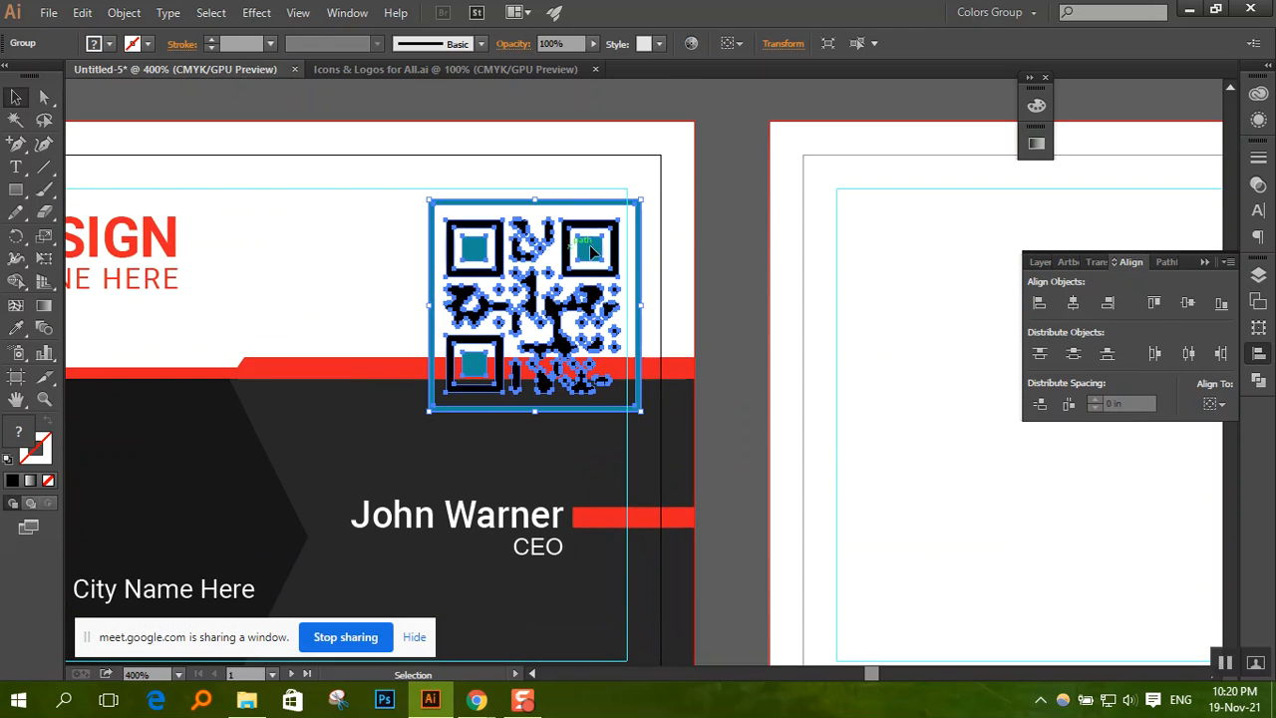
pyautogui.click(686, 211)
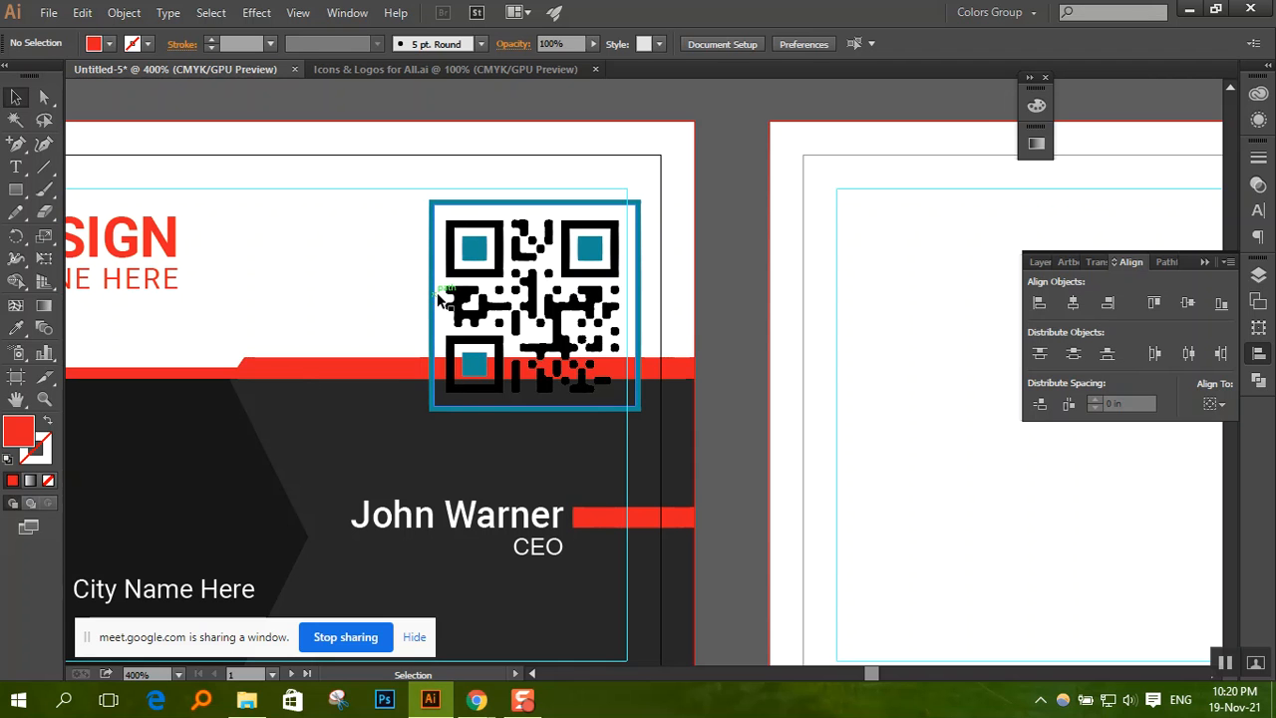
# - Recolor the QR code's square frame red by sampling the red stripe with the Eyedropper
pyautogui.click(14, 121)
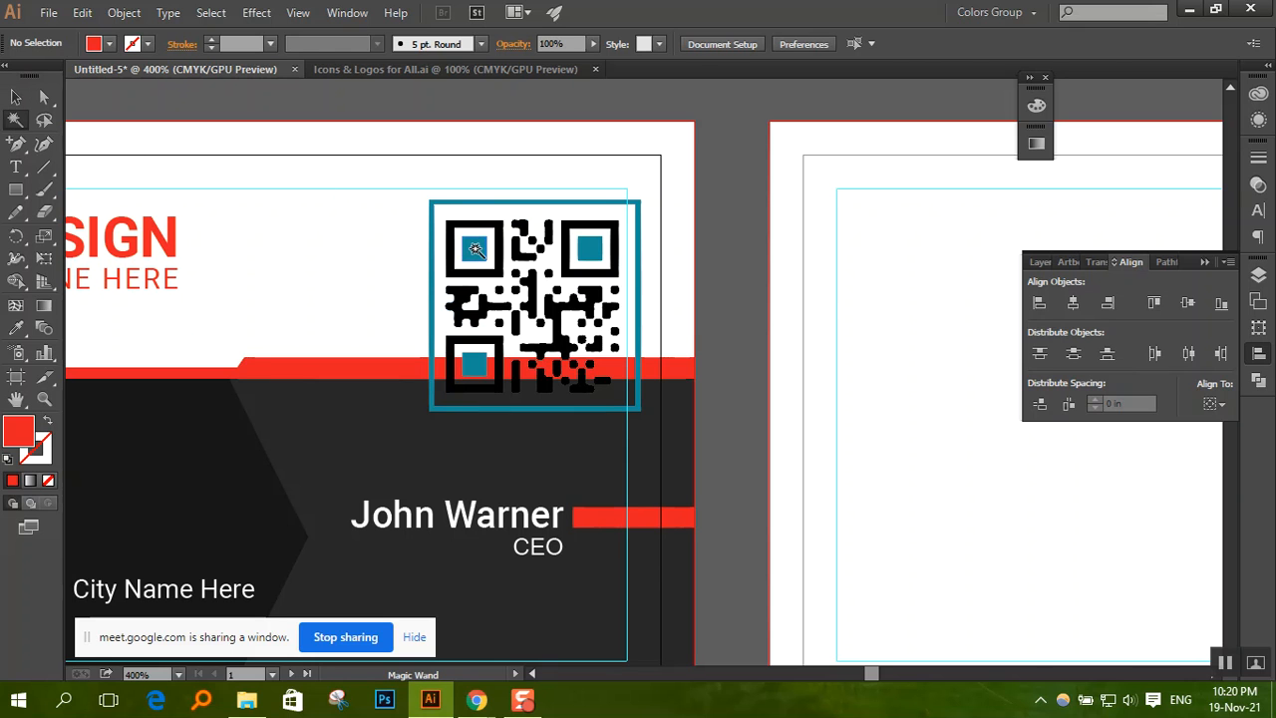
pyautogui.click(476, 248)
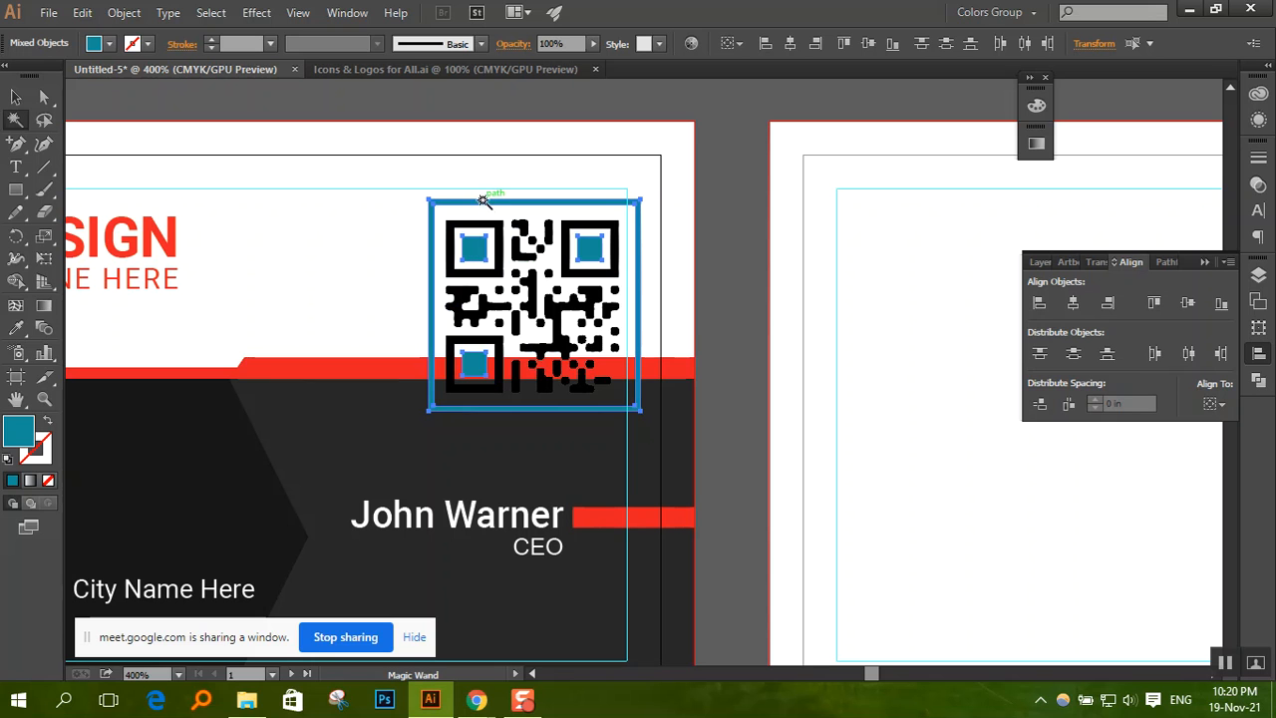
pyautogui.click(16, 96)
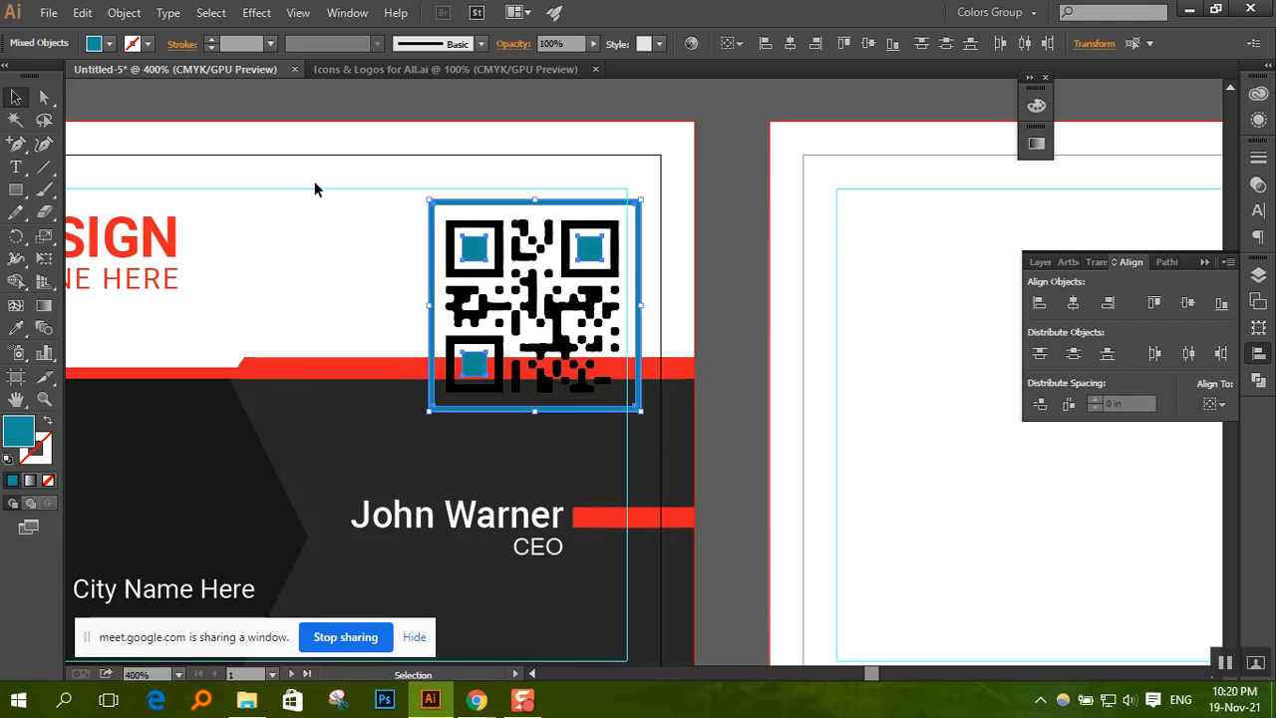
pyautogui.click(361, 199)
pyautogui.click(486, 200)
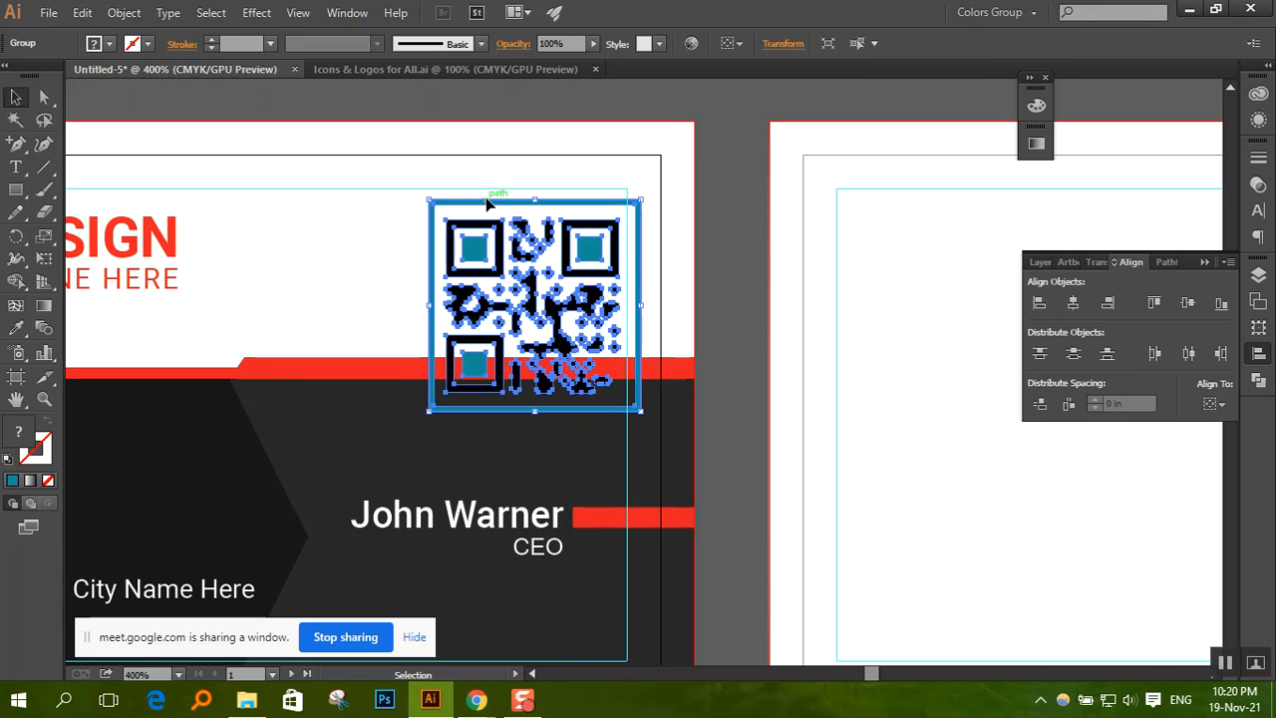
pyautogui.click(490, 181)
pyautogui.click(44, 97)
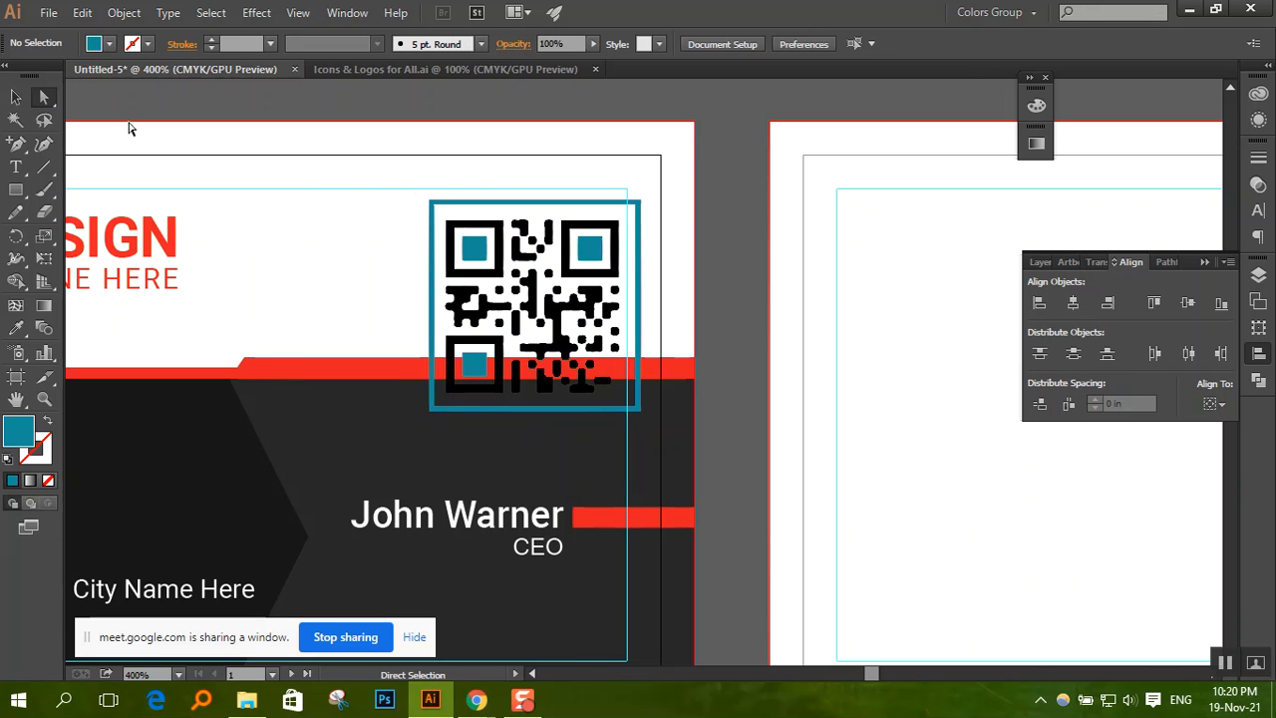
pyautogui.click(453, 207)
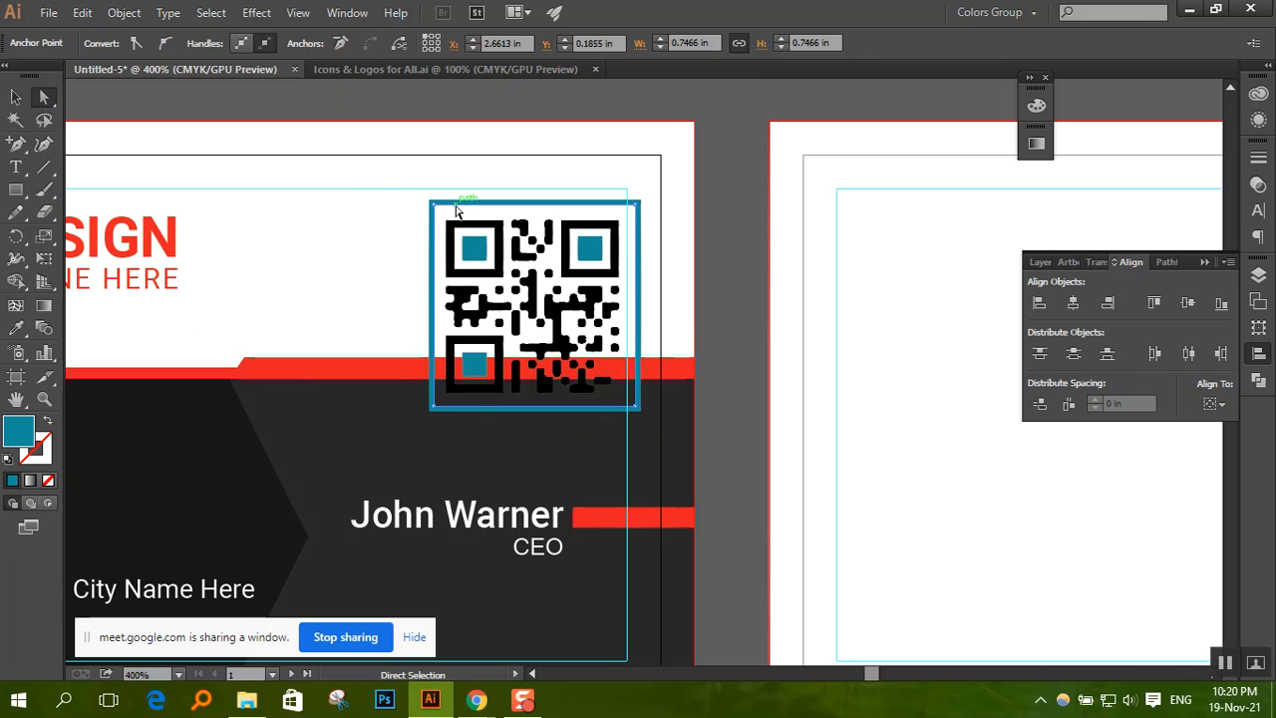
pyautogui.press('i')
pyautogui.click(379, 360)
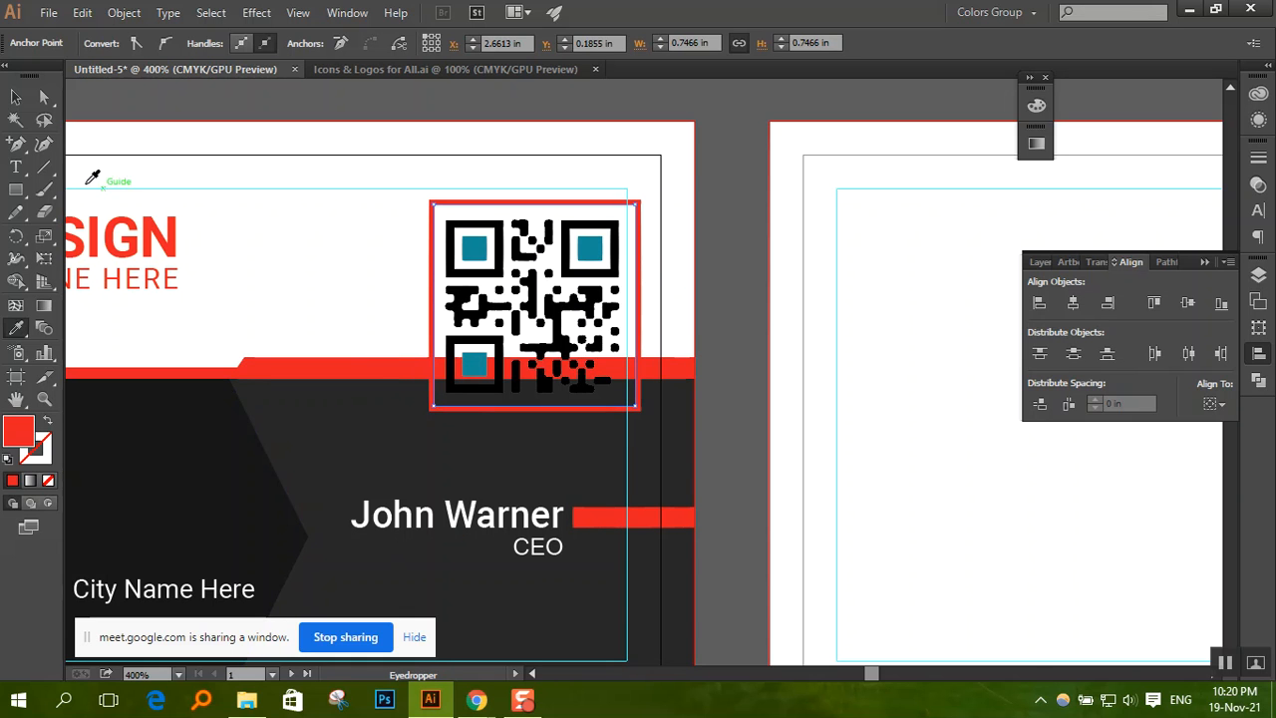
# - Recolor the QR code's teal finder squares black with the Eyedropper
pyautogui.click(16, 119)
pyautogui.click(477, 251)
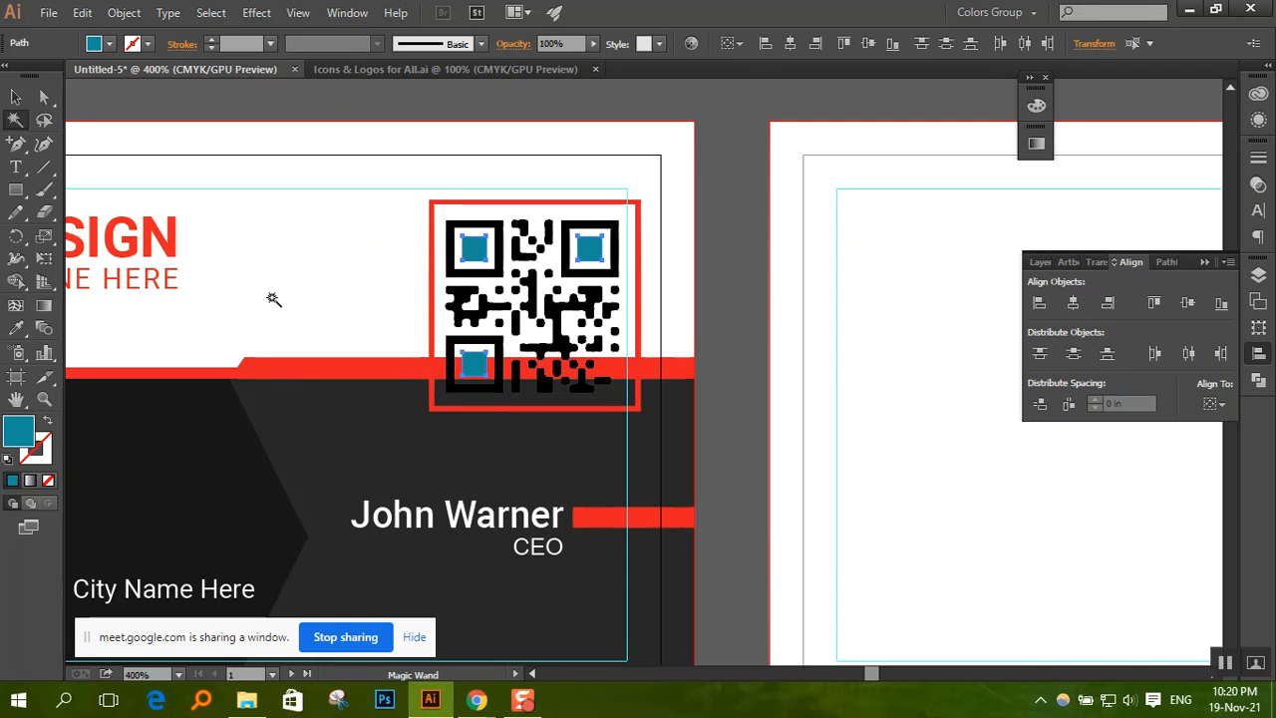
pyautogui.press('i')
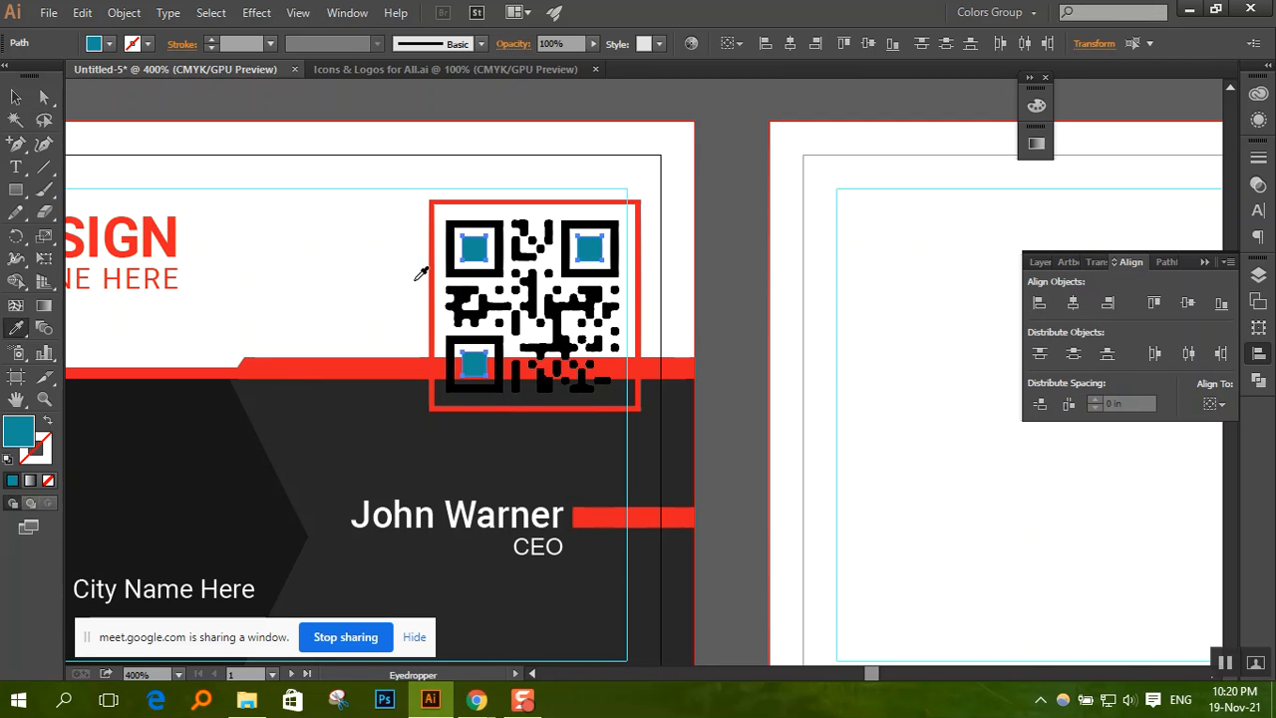
pyautogui.click(470, 295)
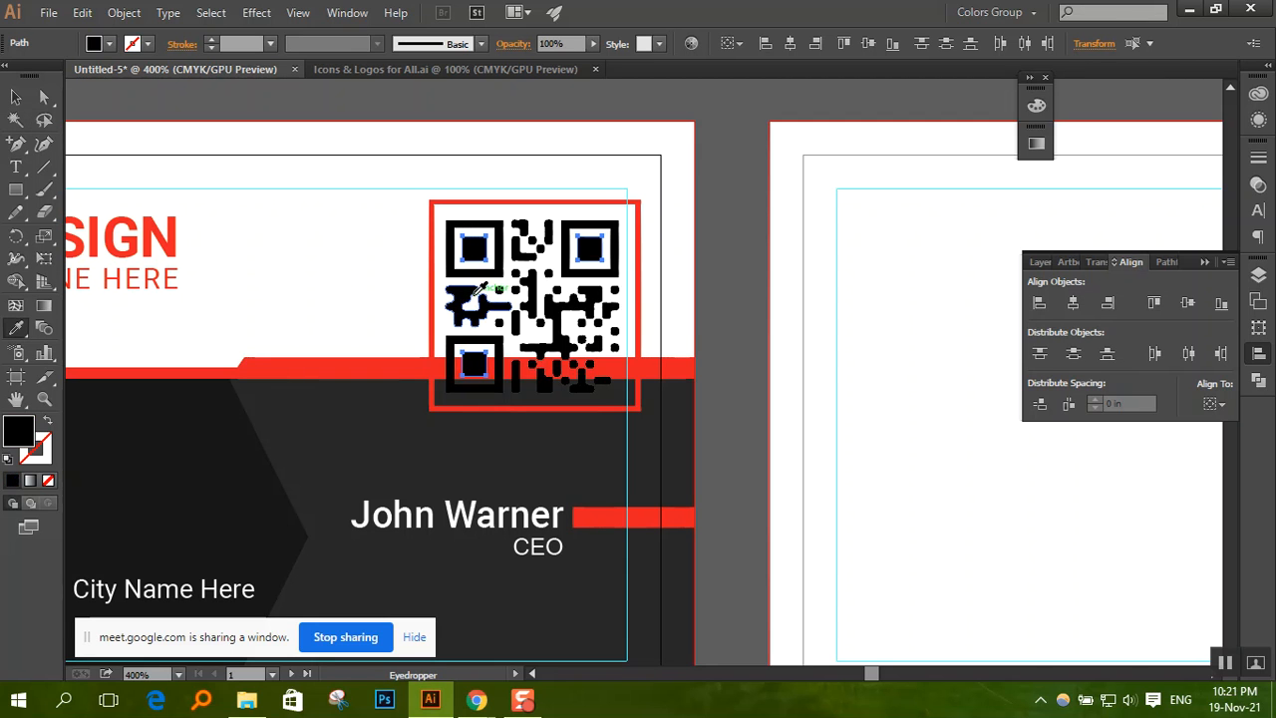
pyautogui.press('v')
pyautogui.click(292, 219)
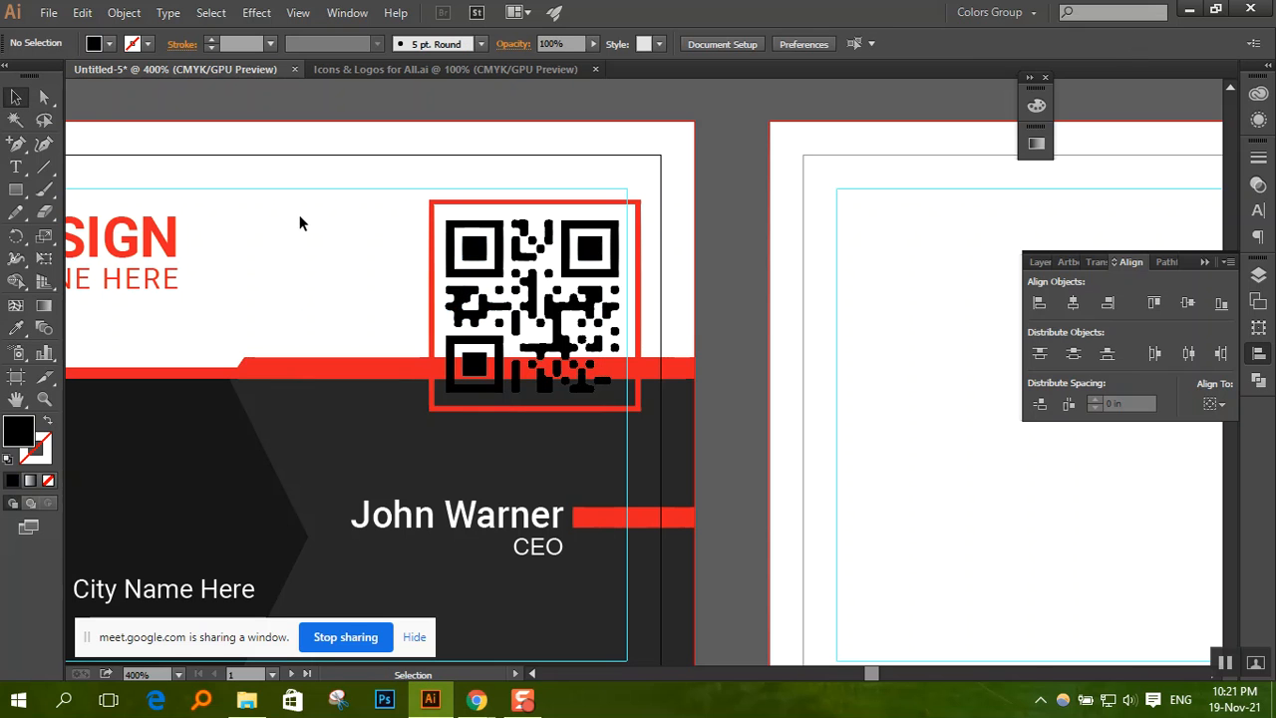
# - Recolor the QR code's black modules by sampling the card's dark background color
pyautogui.click(14, 119)
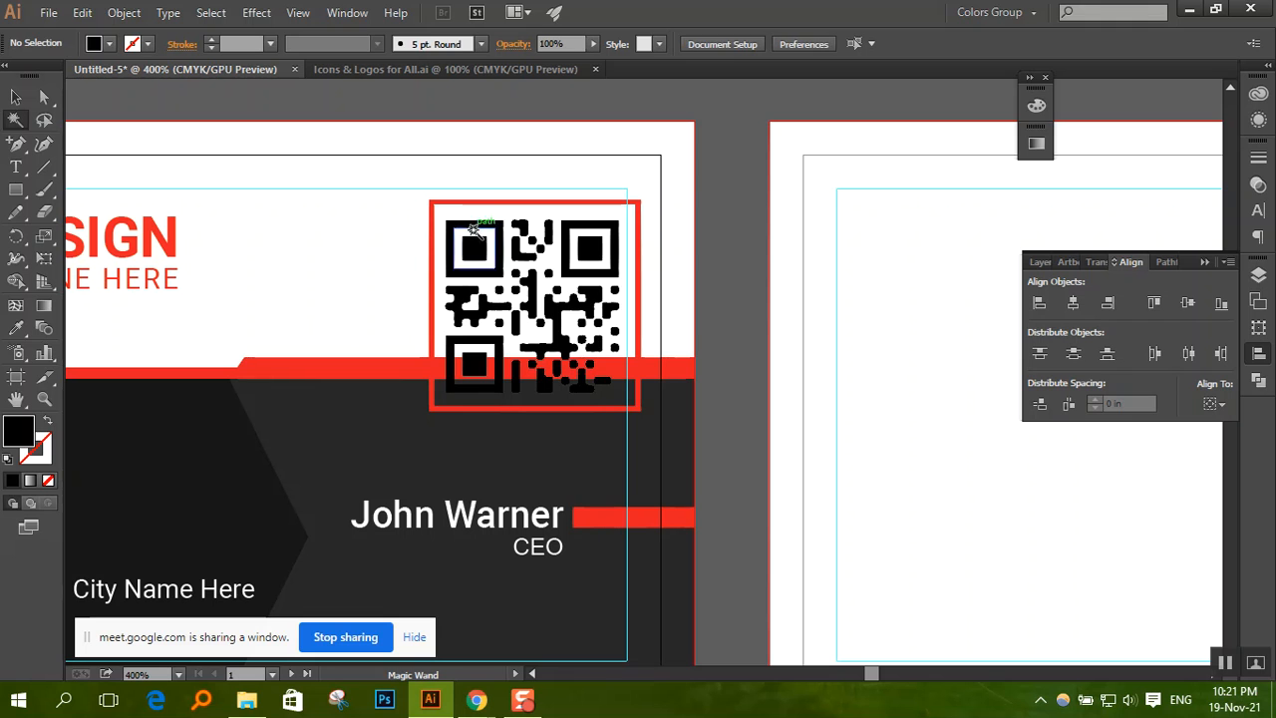
pyautogui.click(473, 255)
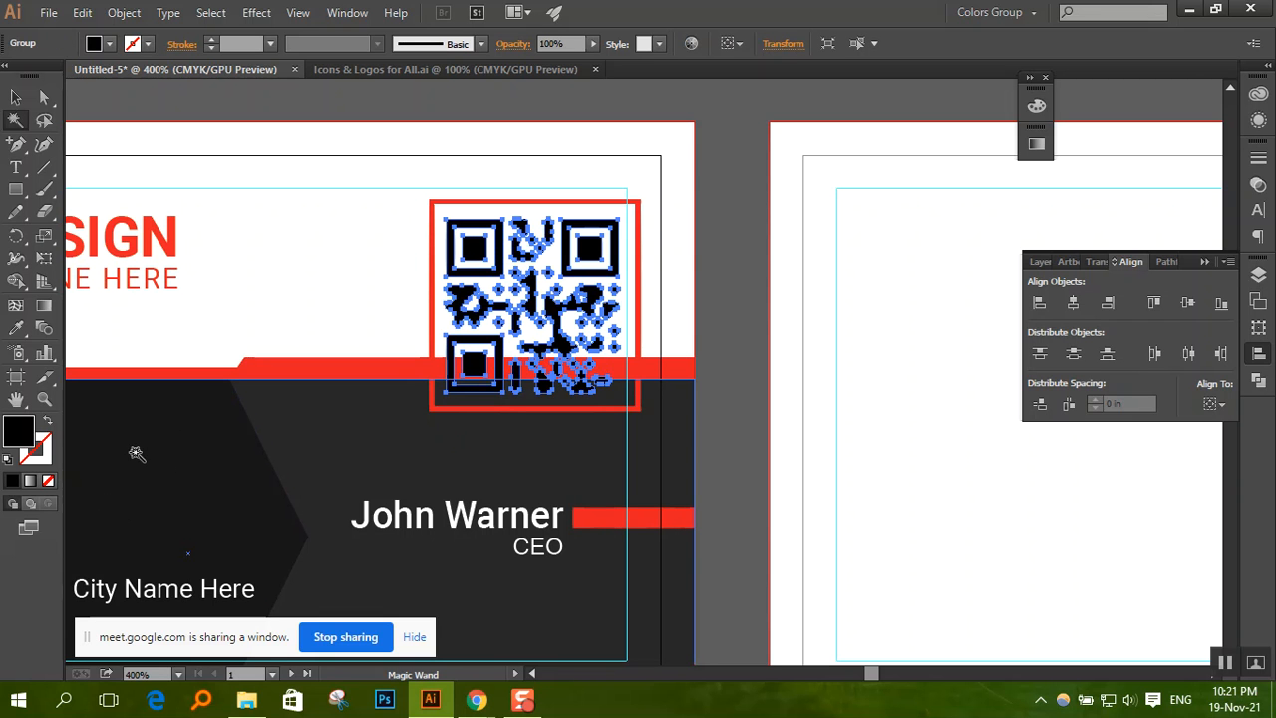
pyautogui.press('i')
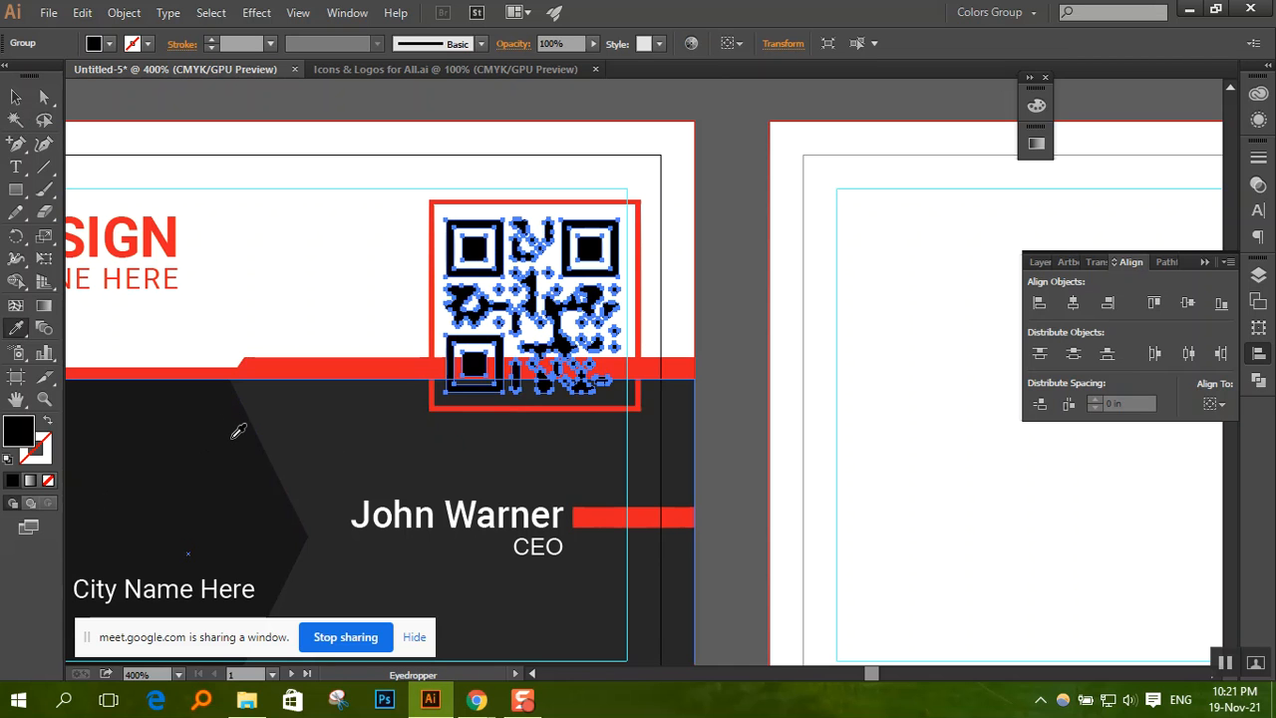
pyautogui.scroll(-1, 224, 430)
pyautogui.moveTo(265, 399); pyautogui.dragTo(510, 374)
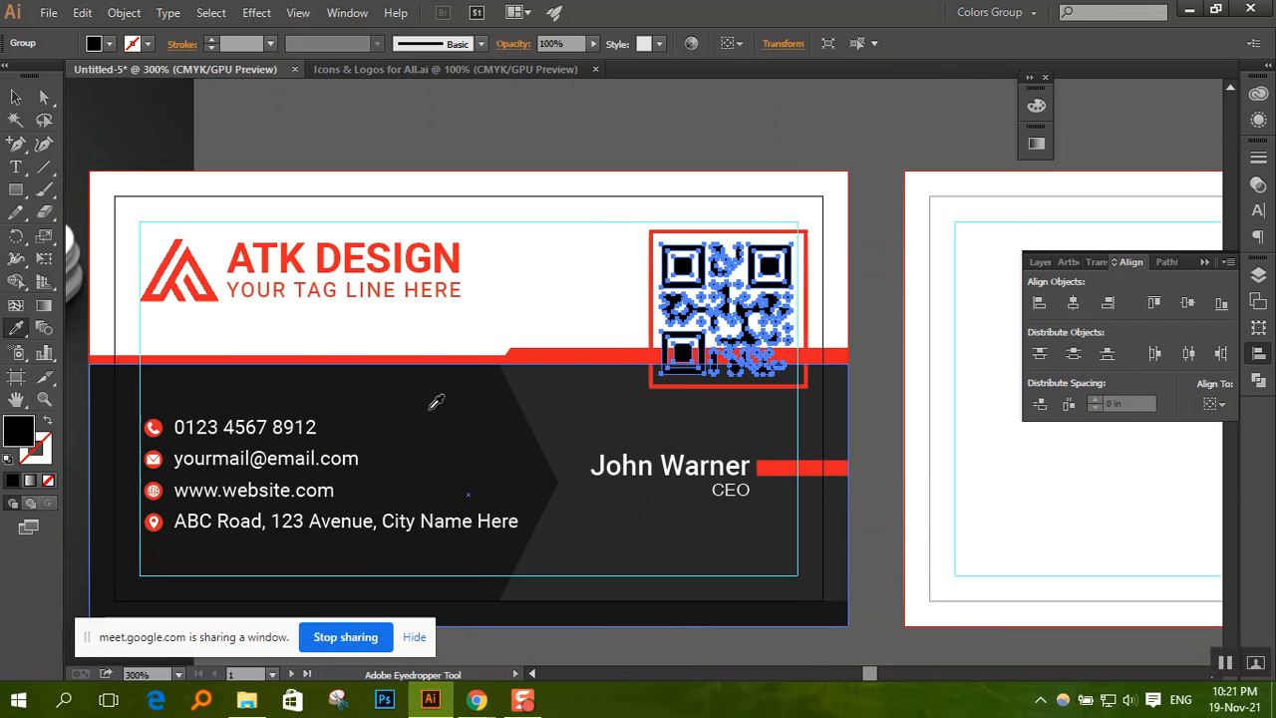
pyautogui.click(453, 379)
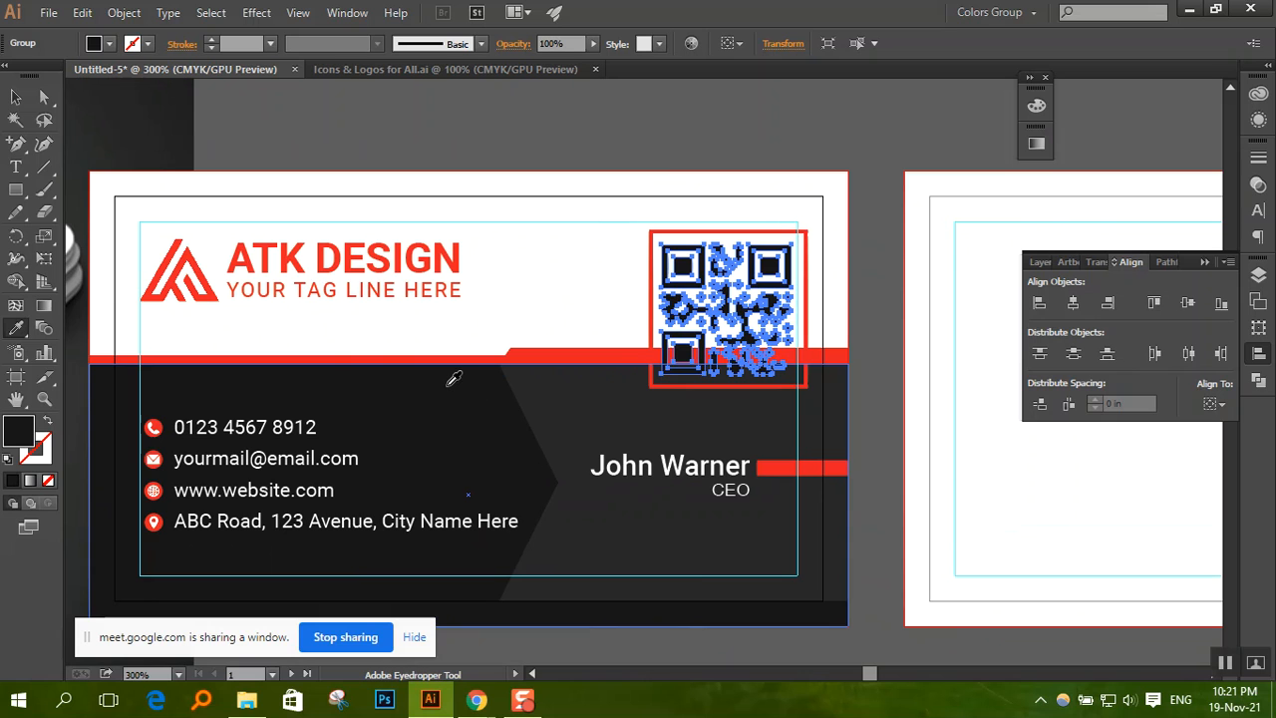
pyautogui.click(14, 96)
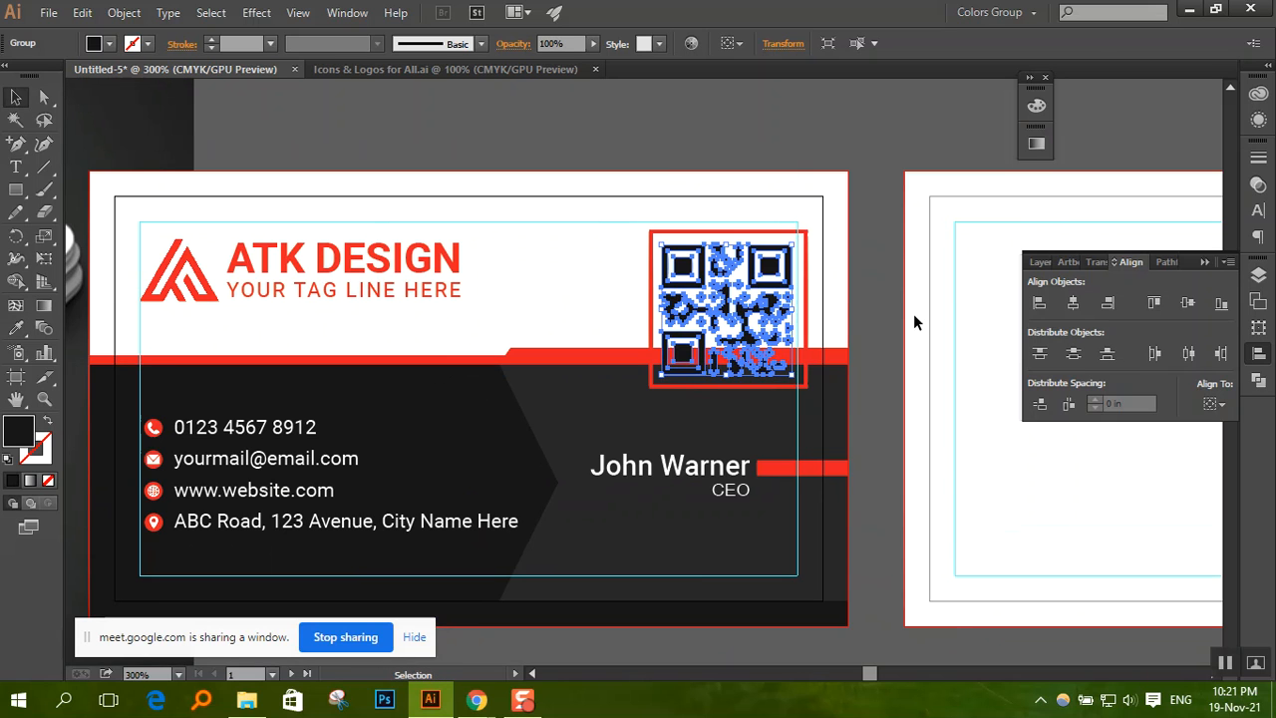
pyautogui.click(584, 222)
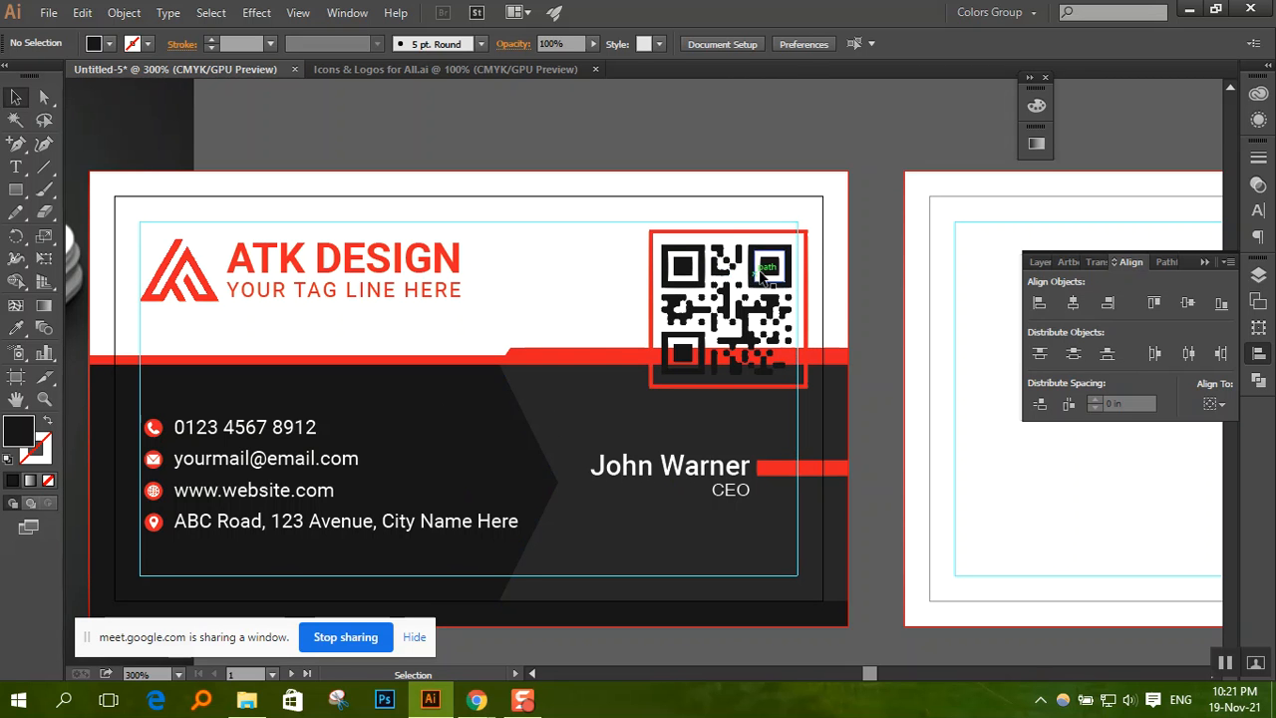
# - Scale the framed QR code down from its bottom-left corner to fit the top-right corner
pyautogui.scroll(2, 725, 264)
pyautogui.moveTo(783, 261); pyautogui.dragTo(759, 249)
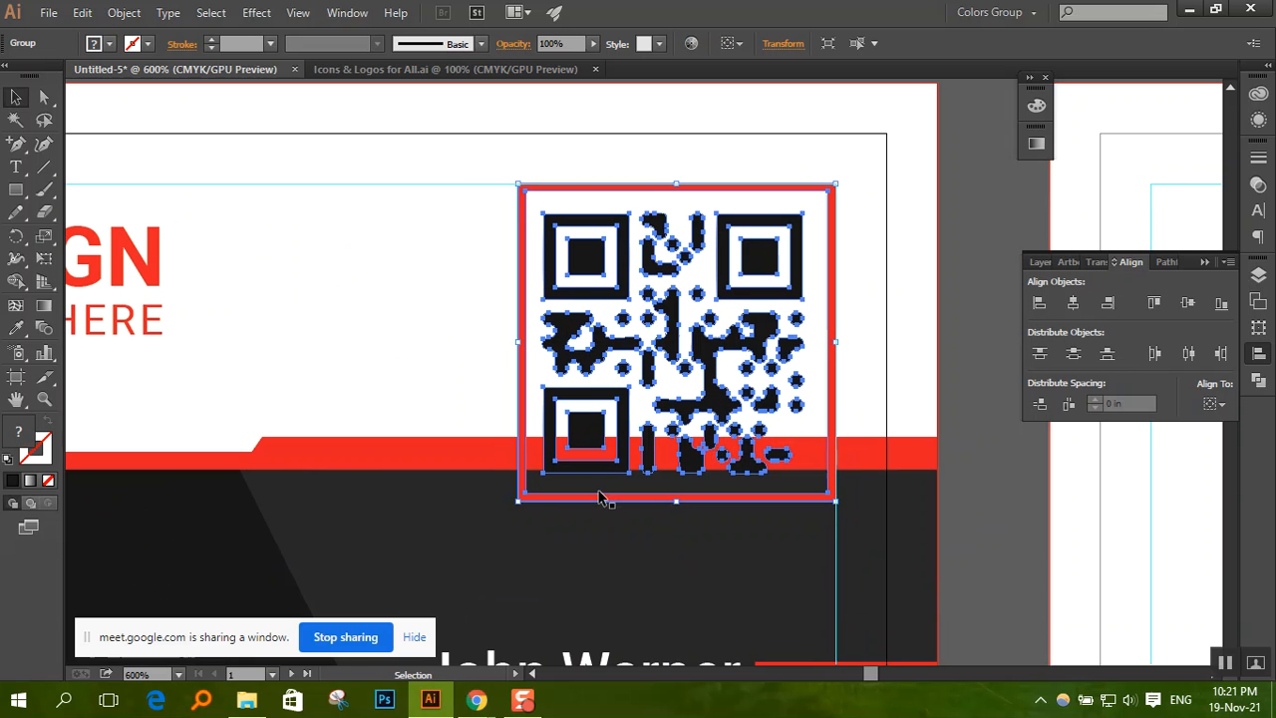
pyautogui.moveTo(517, 501); pyautogui.dragTo(647, 386)
pyautogui.click(552, 313)
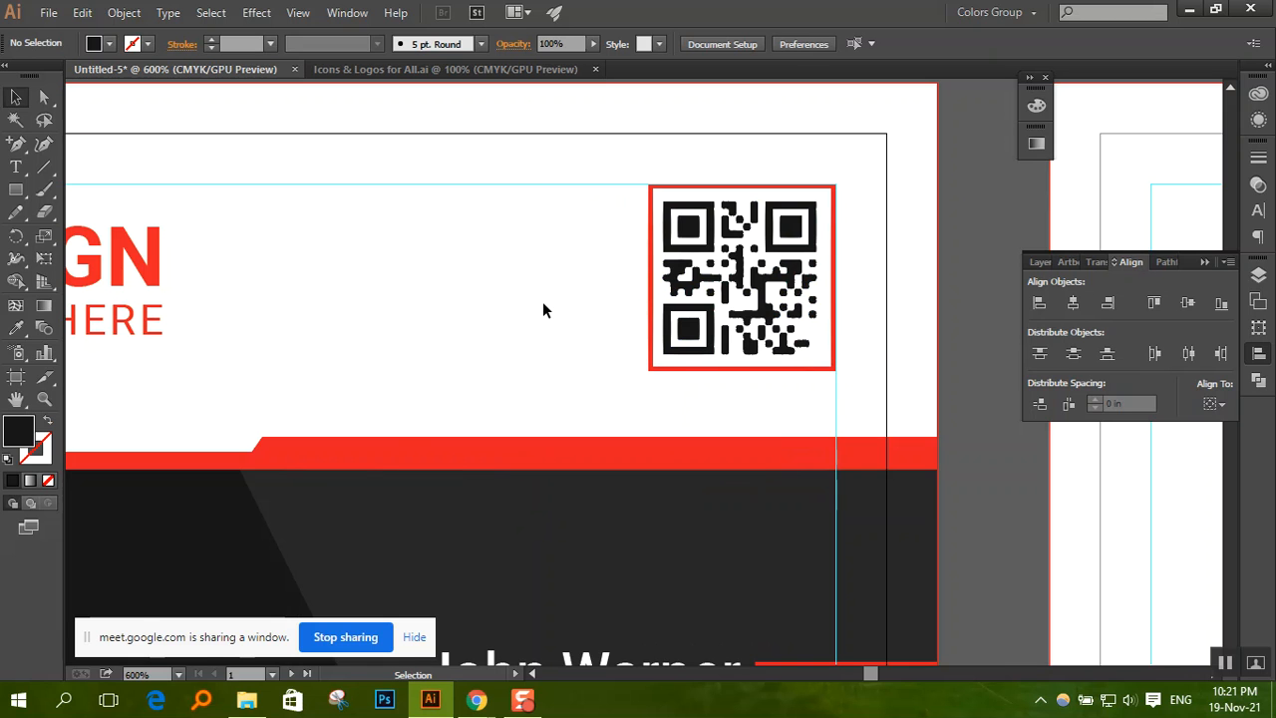
# - Draw a thin black vertical bar along the card's left edge from the top border down to the red stripe
pyautogui.hotkey('ctrl', '-')
pyautogui.hotkey('ctrl', '-')
pyautogui.moveTo(621, 319); pyautogui.dragTo(857, 316)
pyautogui.moveTo(468, 278); pyautogui.dragTo(311, 267)
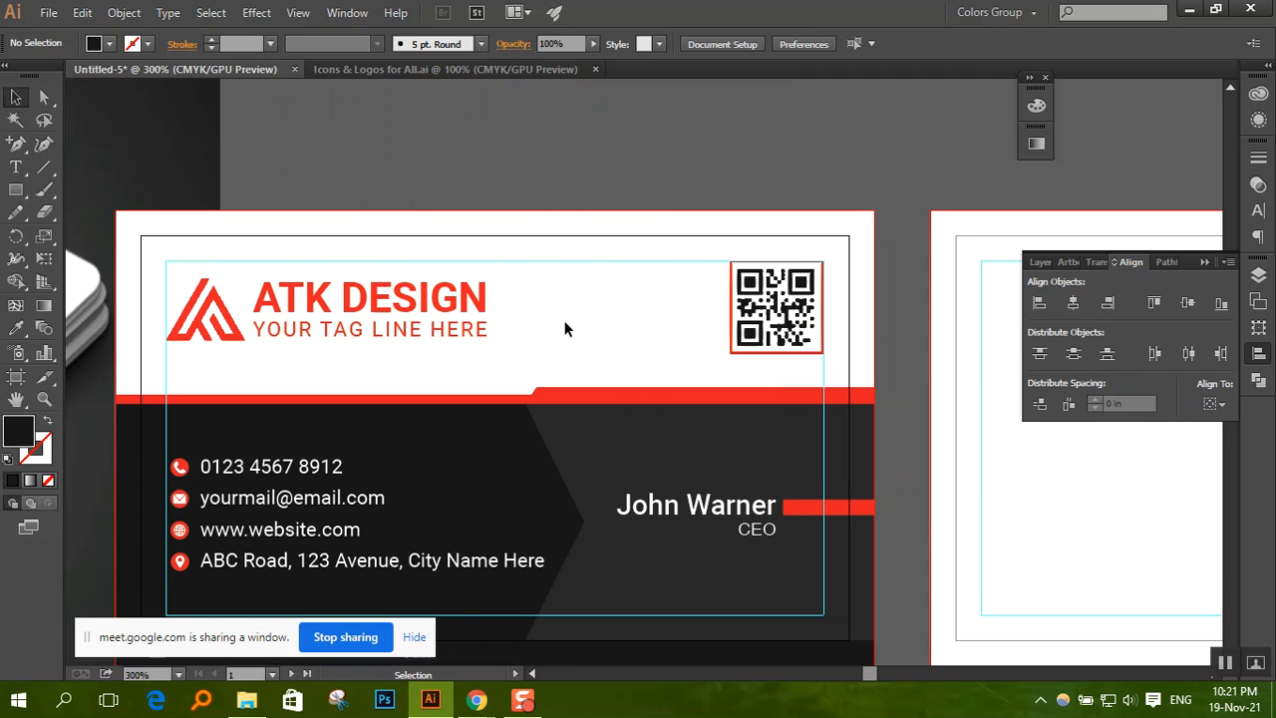
pyautogui.scroll(1, 488, 319)
pyautogui.moveTo(554, 327); pyautogui.dragTo(692, 277)
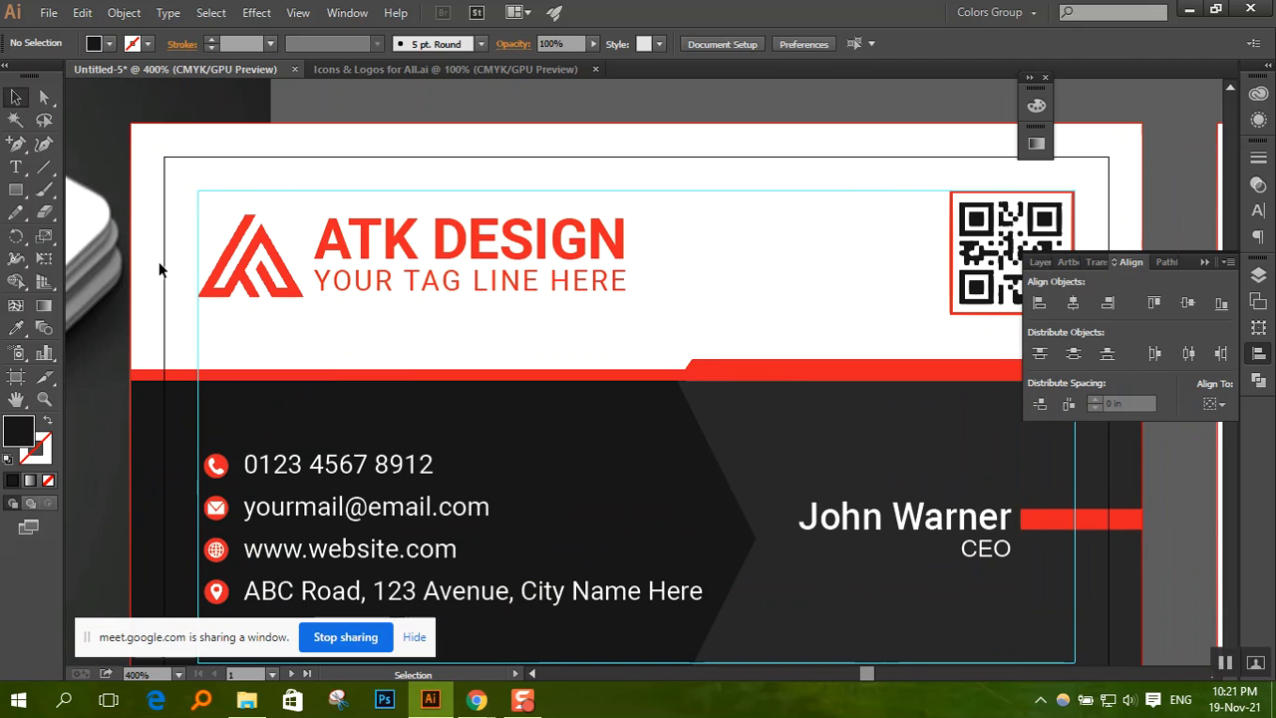
pyautogui.click(16, 189)
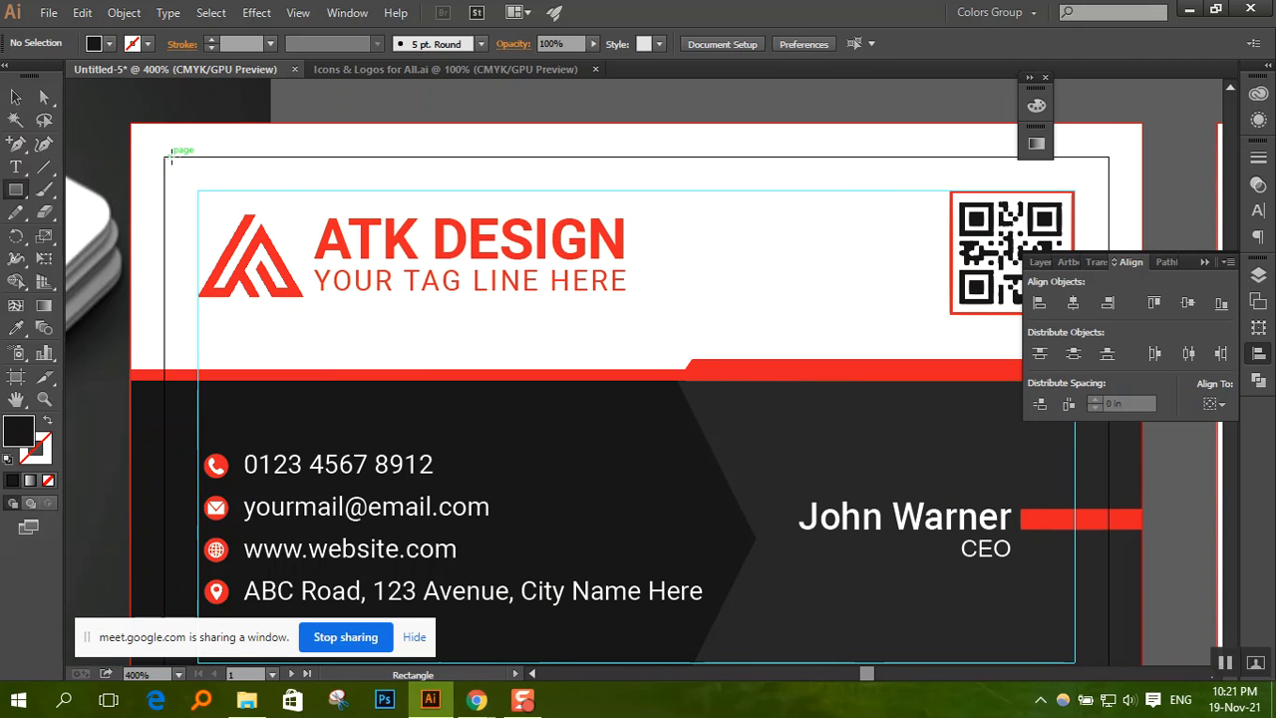
pyautogui.moveTo(183, 156); pyautogui.dragTo(165, 368)
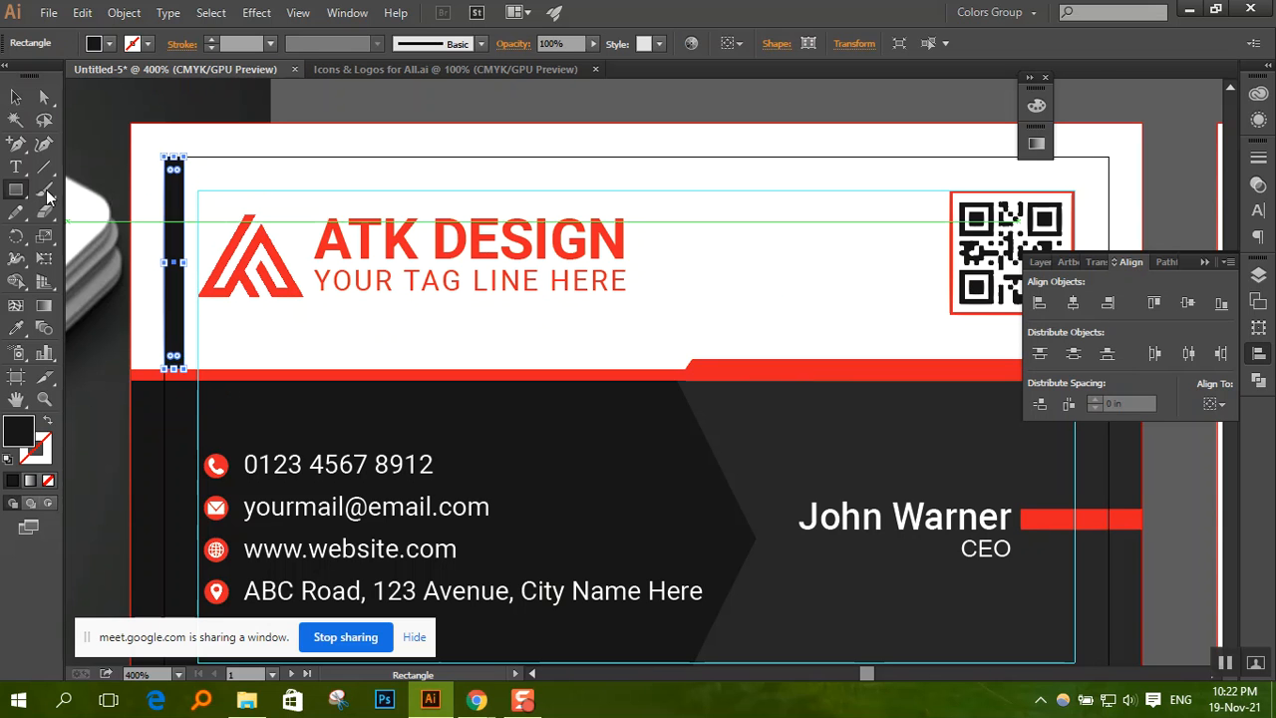
pyautogui.click(15, 97)
pyautogui.click(310, 191)
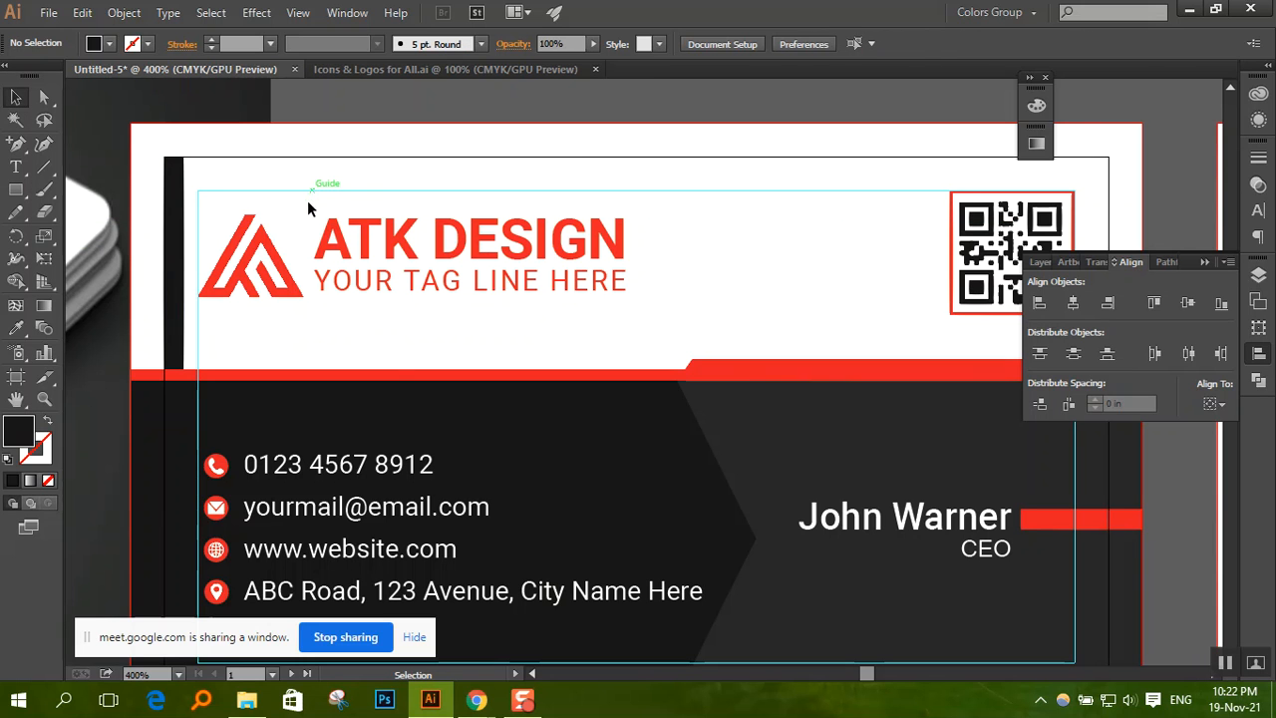
# - Vertically center the logo on the black bar, using the bar as the key object
pyautogui.moveTo(365, 176); pyautogui.dragTo(162, 257)
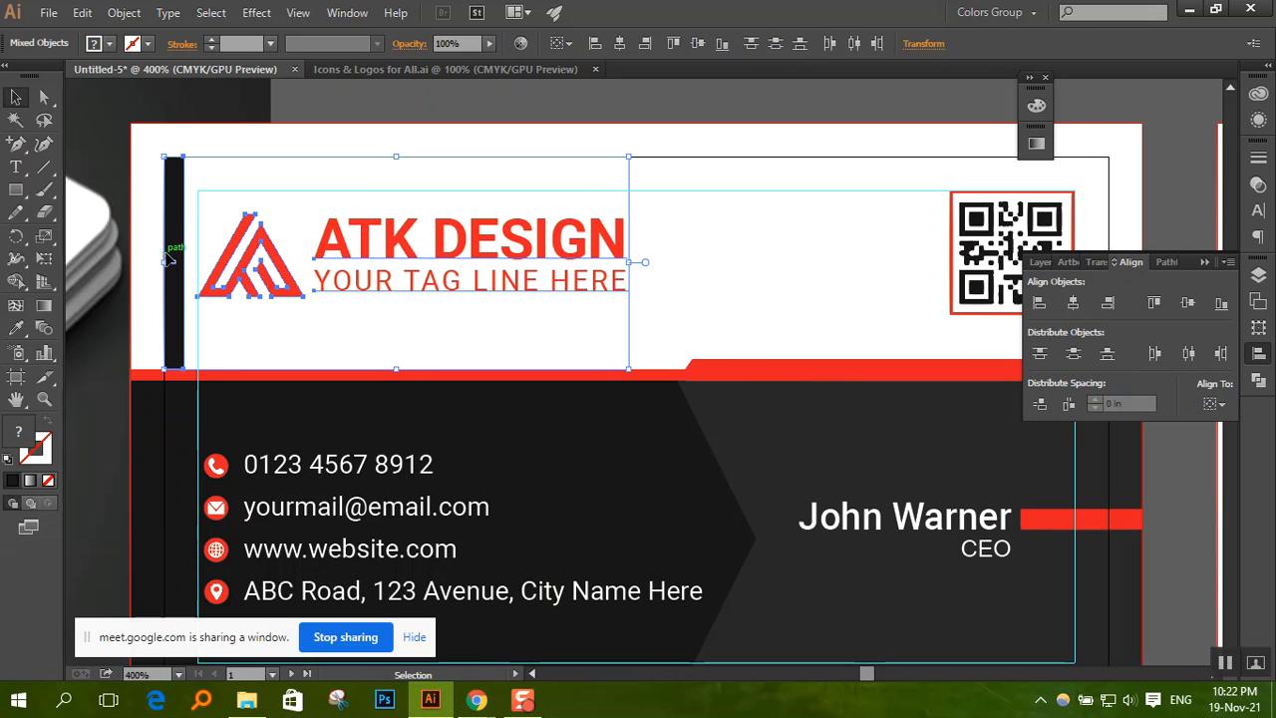
pyautogui.click(174, 219)
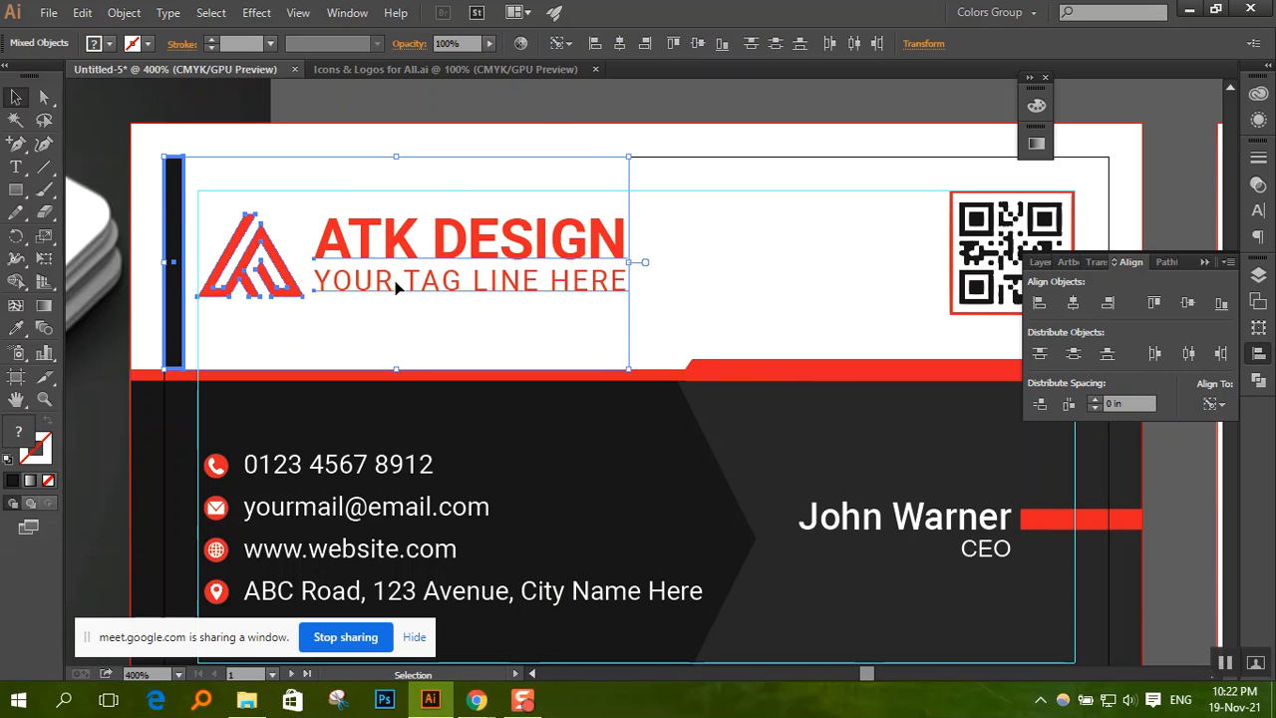
pyautogui.click(1187, 303)
pyautogui.click(748, 265)
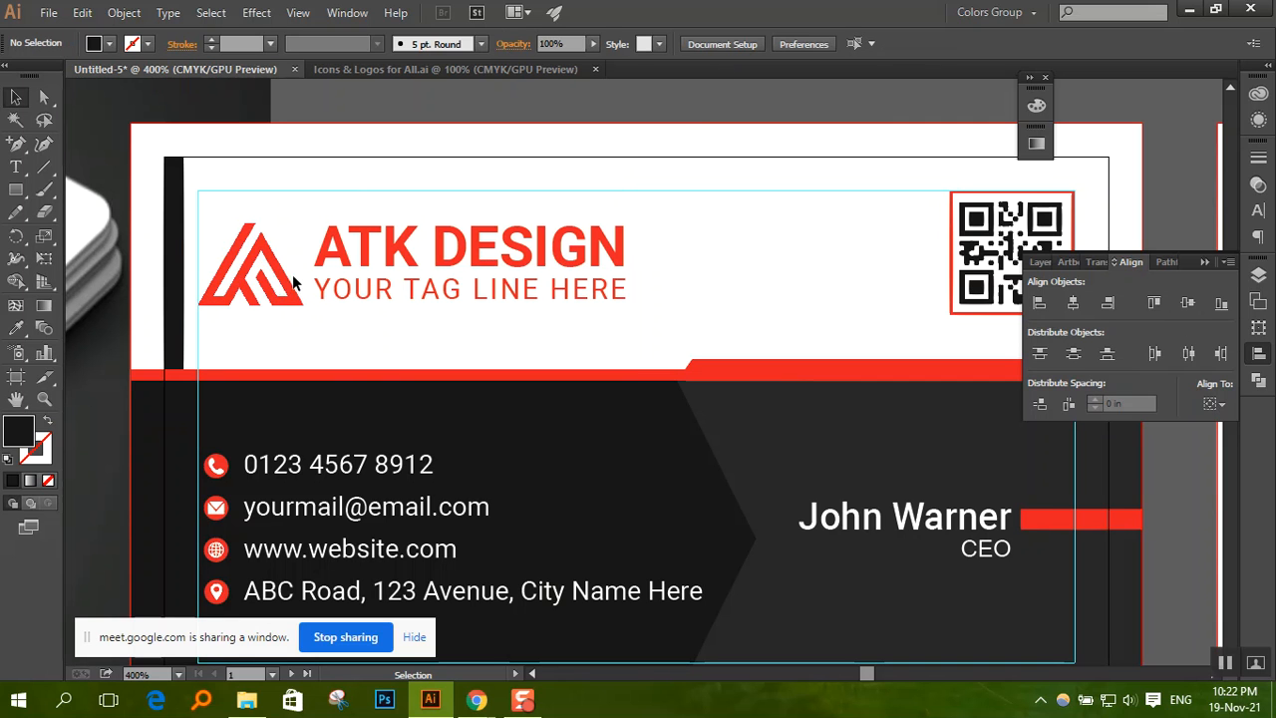
# - Move the black bar to the right, between the logo text and the QR code
pyautogui.click(179, 232)
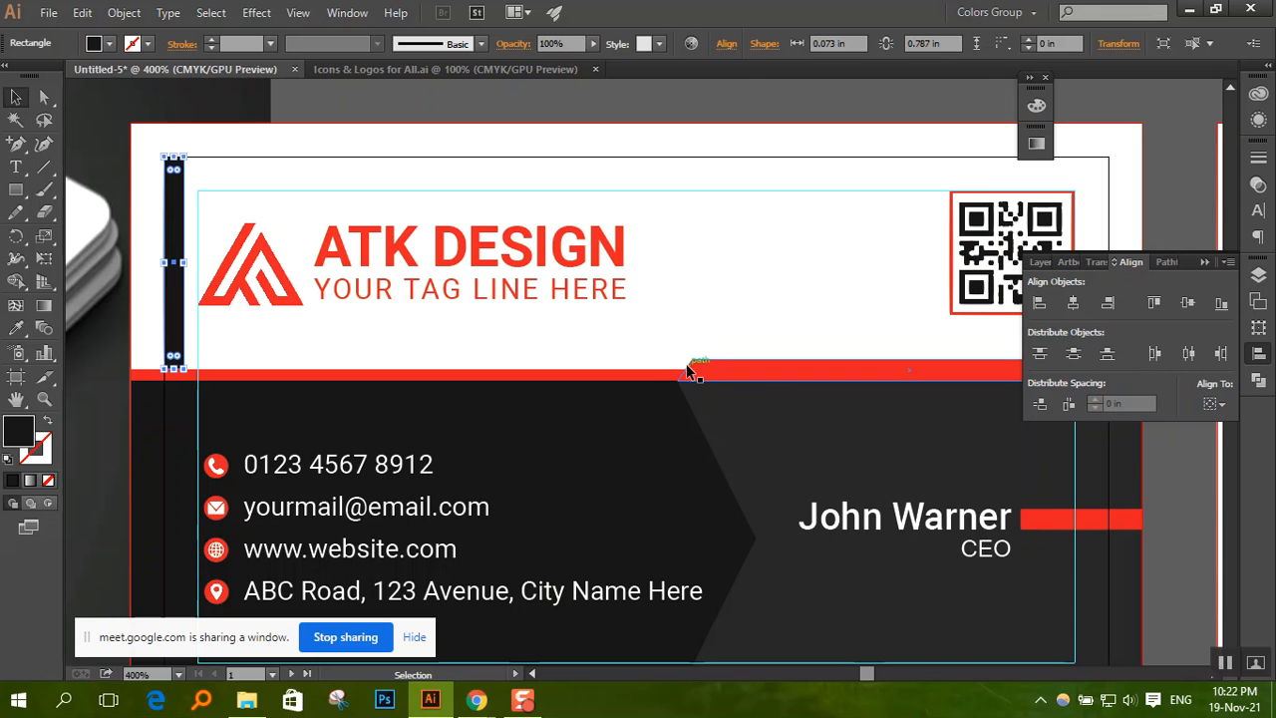
pyautogui.click(638, 303)
pyautogui.moveTo(183, 217); pyautogui.dragTo(897, 218)
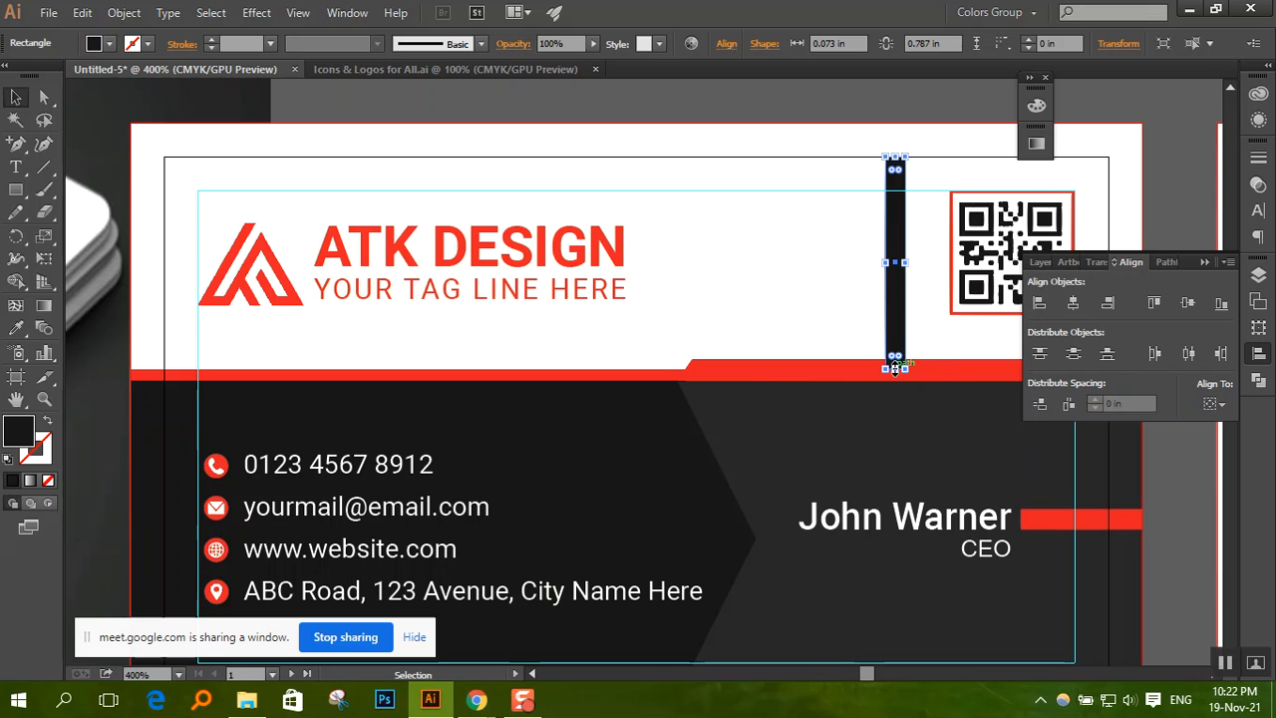
# - Shorten the black vertical bar so its bottom ends at the top of the red stripe
pyautogui.moveTo(894, 367); pyautogui.dragTo(894, 356)
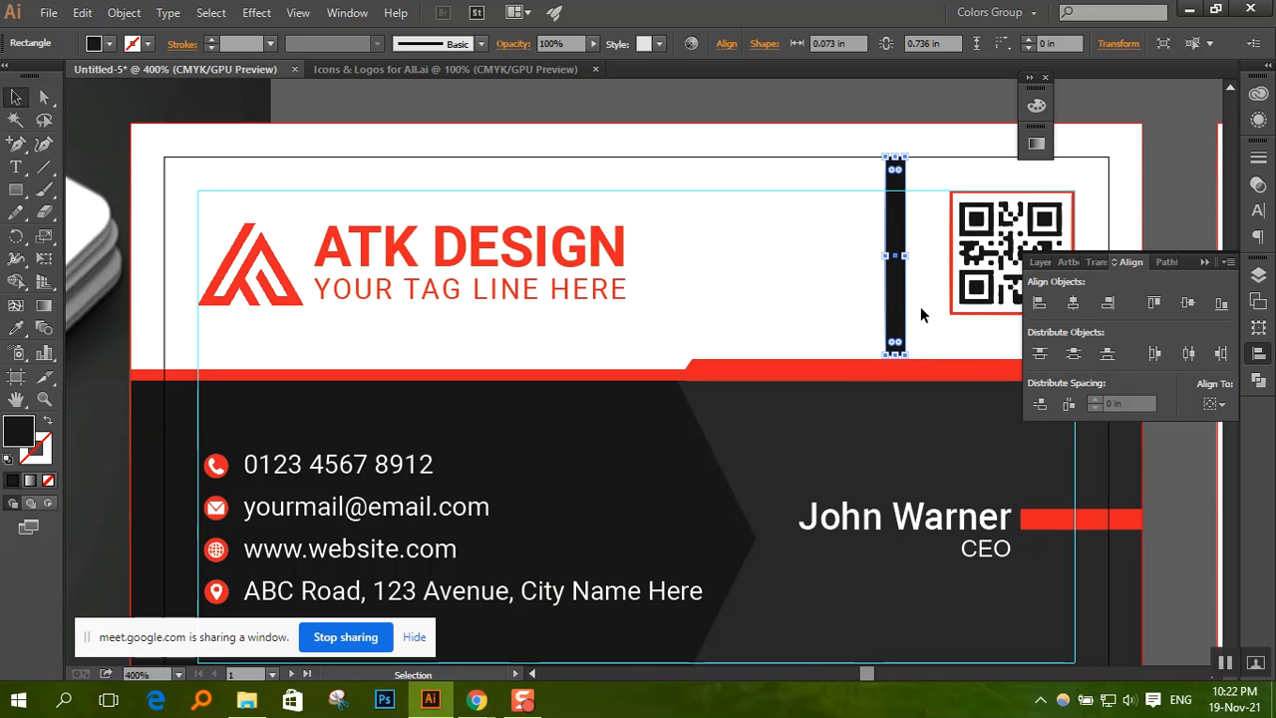
pyautogui.click(925, 320)
pyautogui.scroll(2, 878, 319)
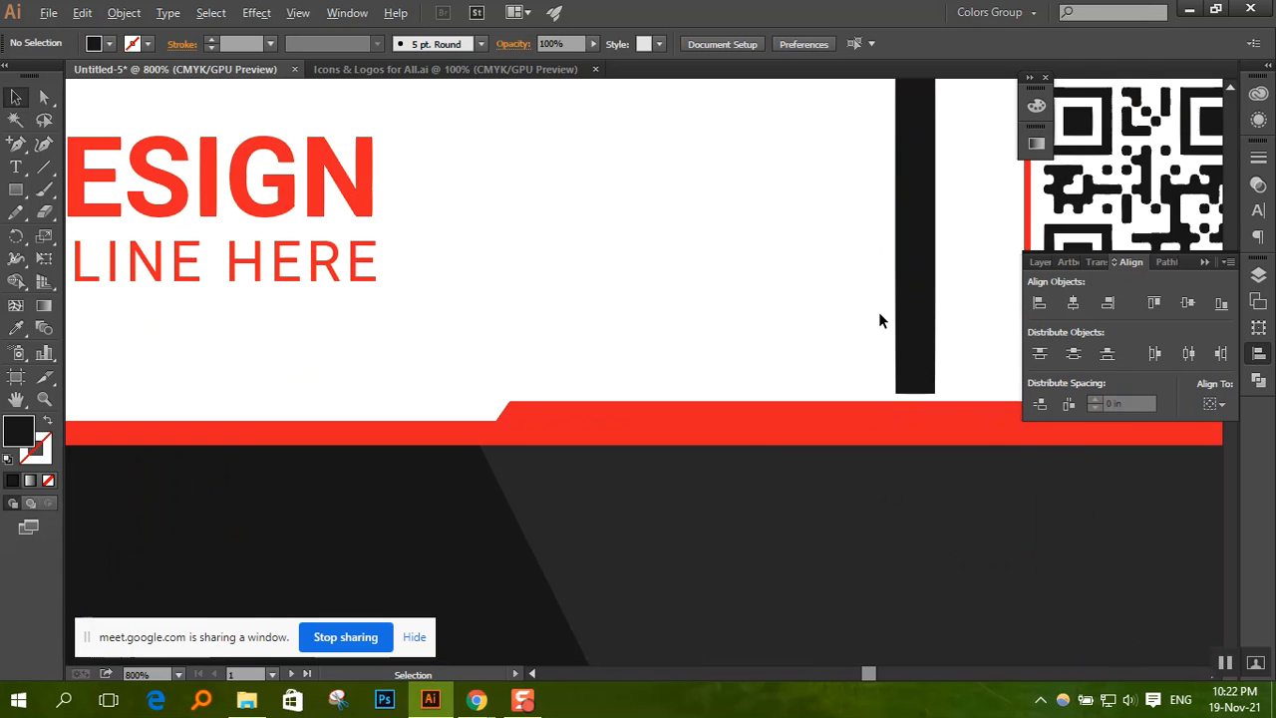
pyautogui.moveTo(808, 310); pyautogui.dragTo(365, 367)
pyautogui.click(464, 470)
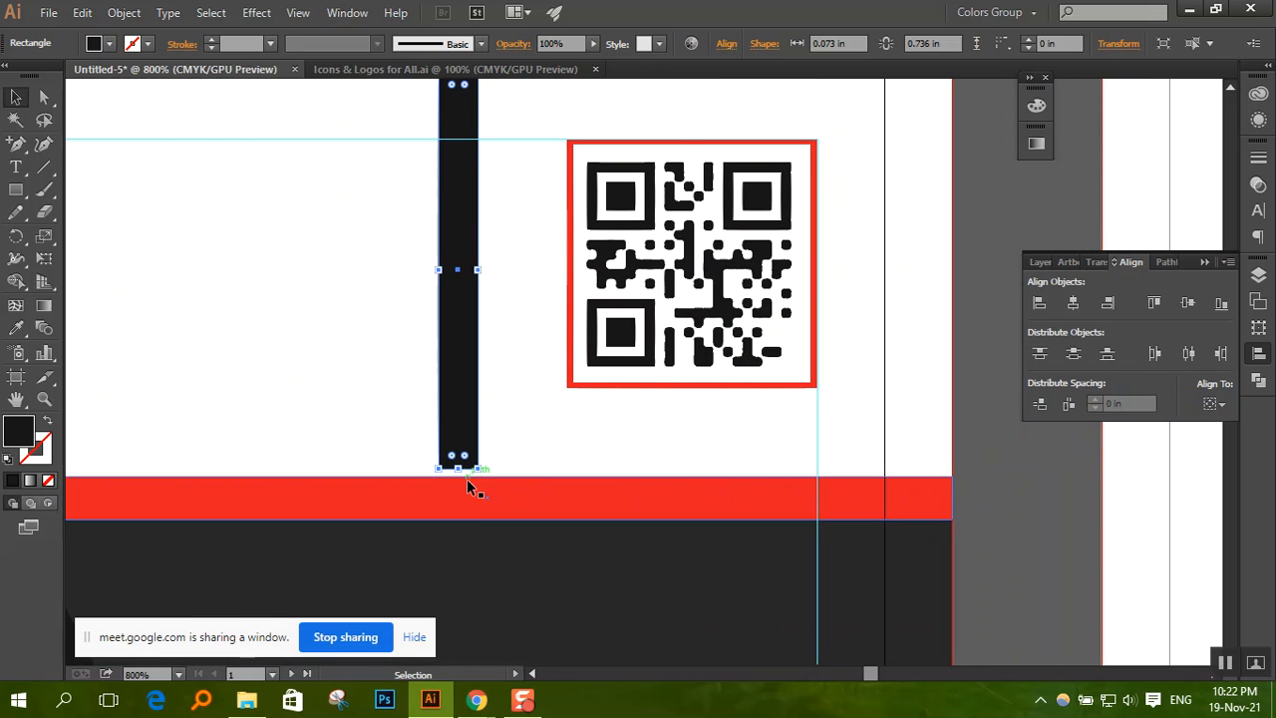
pyautogui.moveTo(461, 478); pyautogui.dragTo(461, 475)
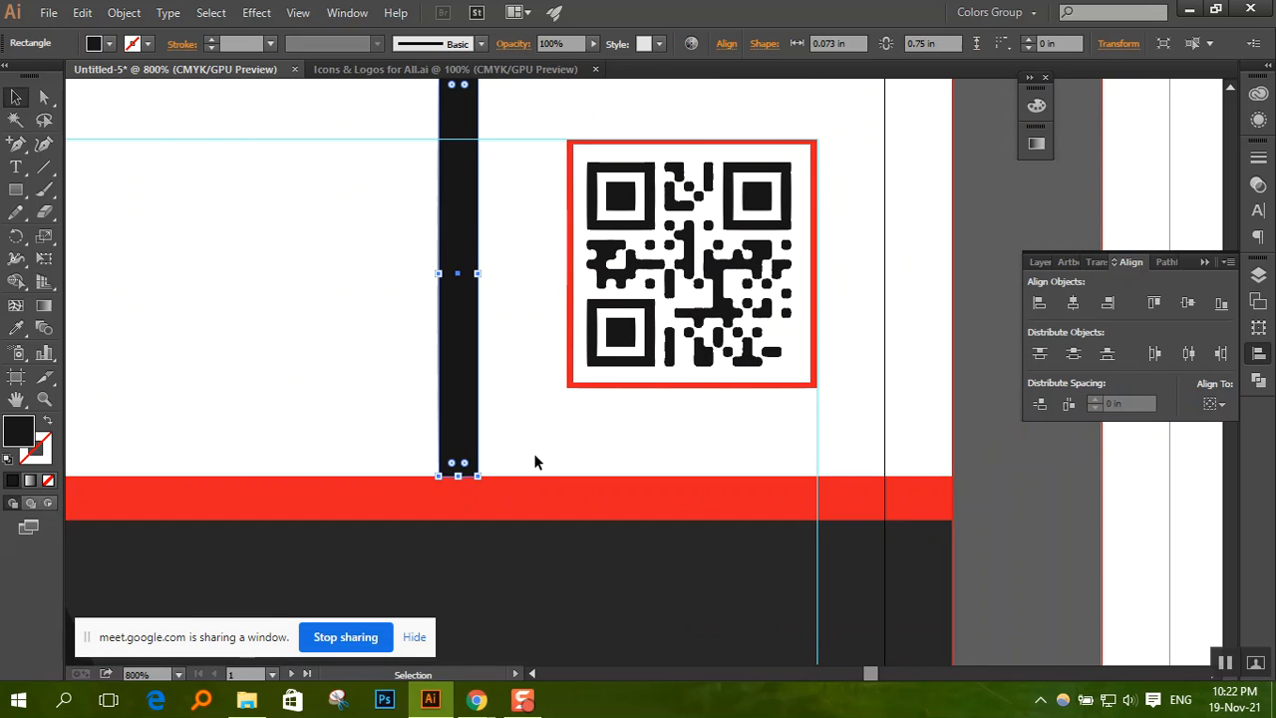
pyautogui.click(516, 469)
# - Vertically center the QR code on the black bar, using the bar as the key object
pyautogui.moveTo(385, 225); pyautogui.dragTo(690, 319)
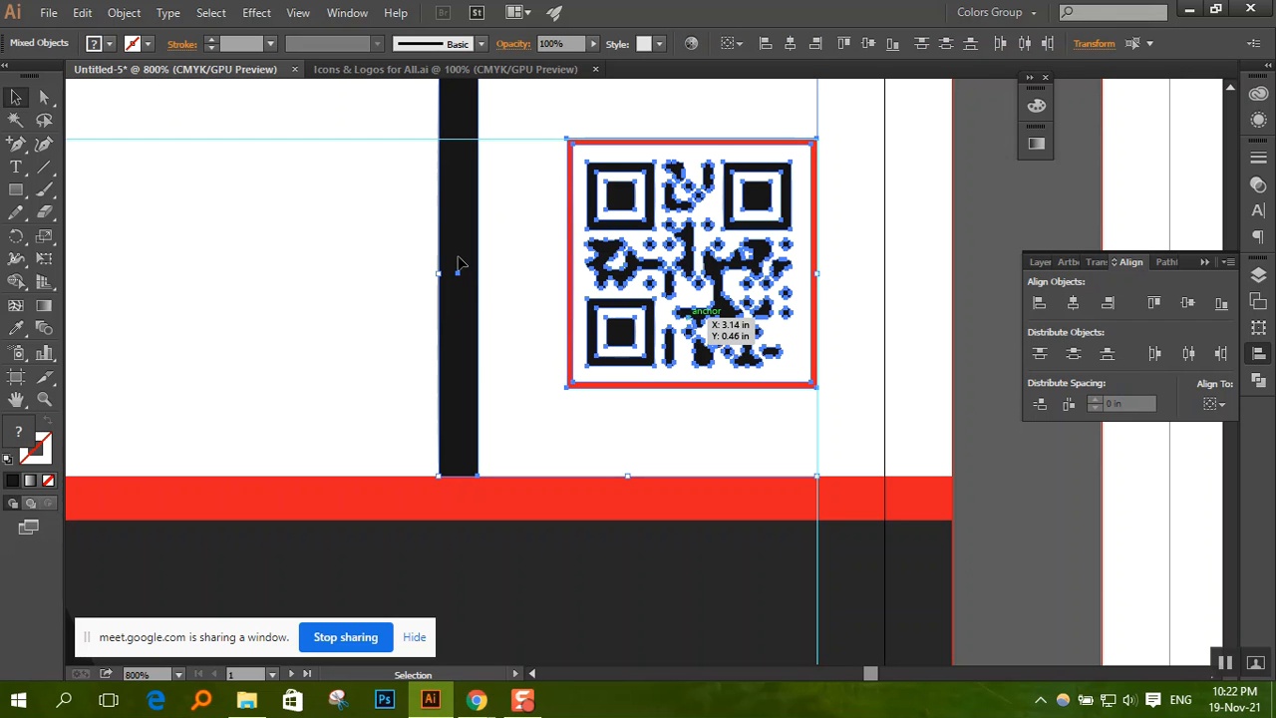
pyautogui.click(457, 299)
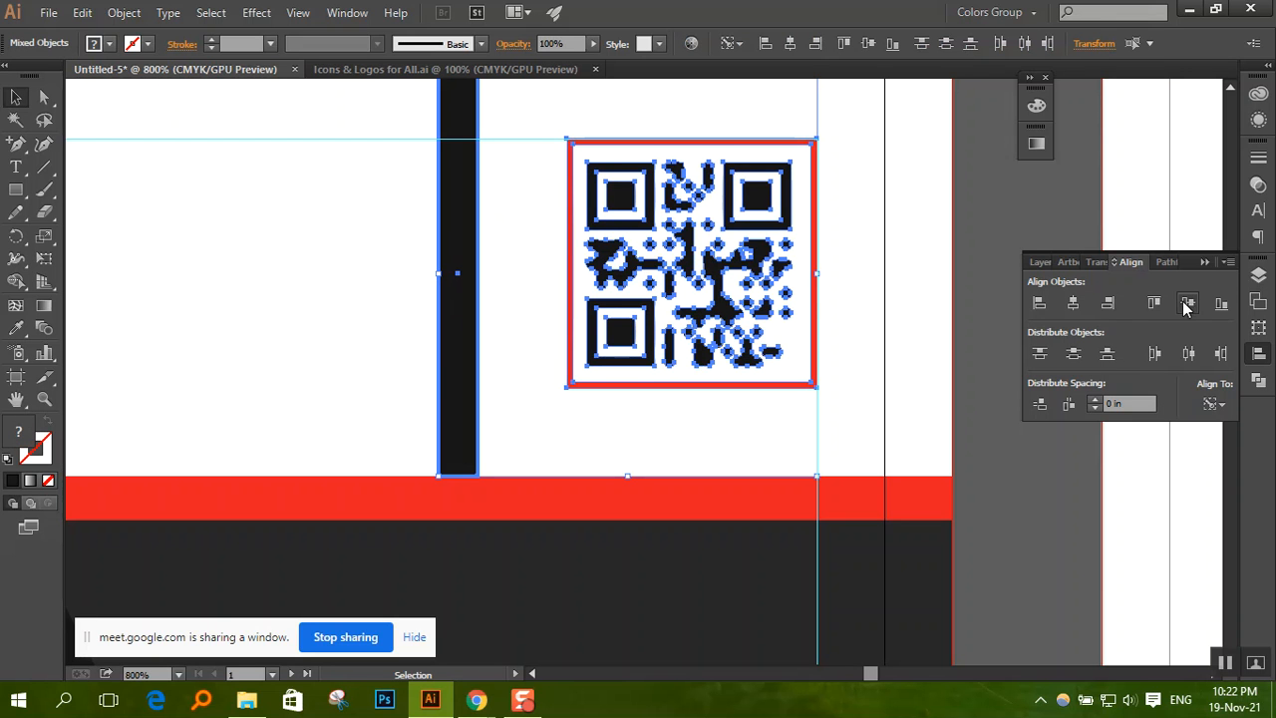
pyautogui.click(1187, 302)
pyautogui.click(888, 311)
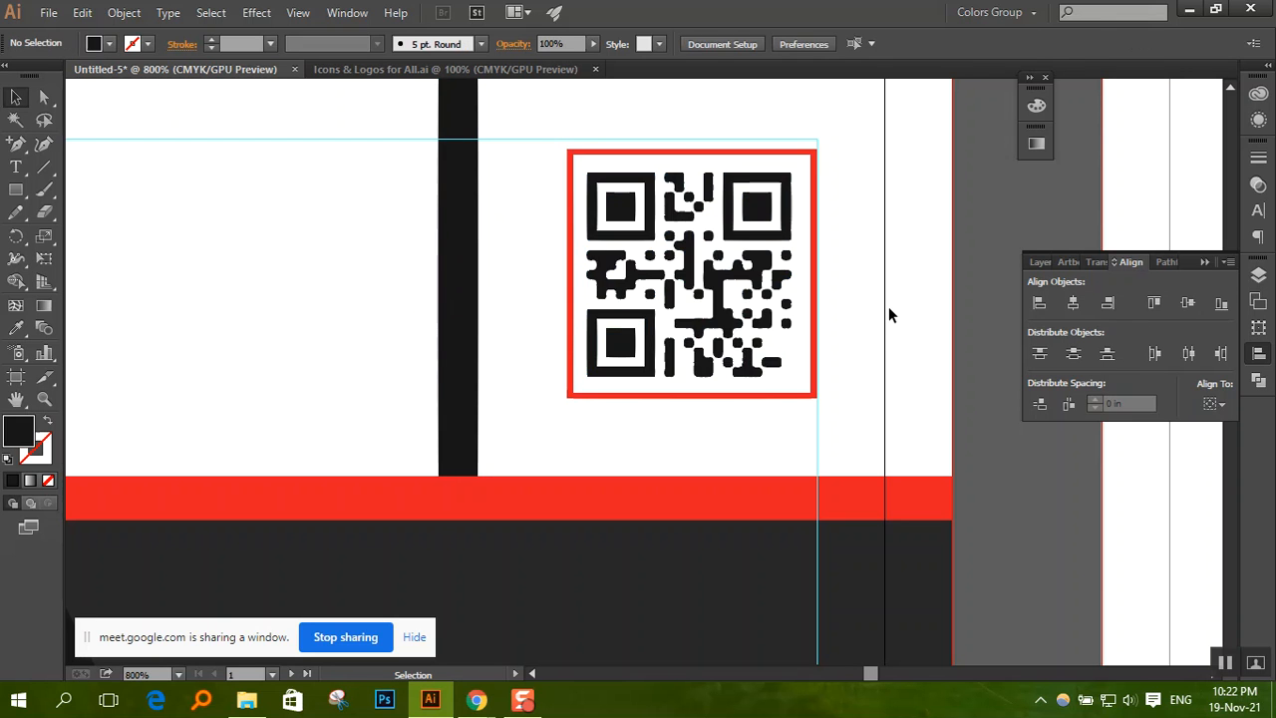
# - Delete the black vertical bar
pyautogui.click(473, 262)
pyautogui.press('Delete')
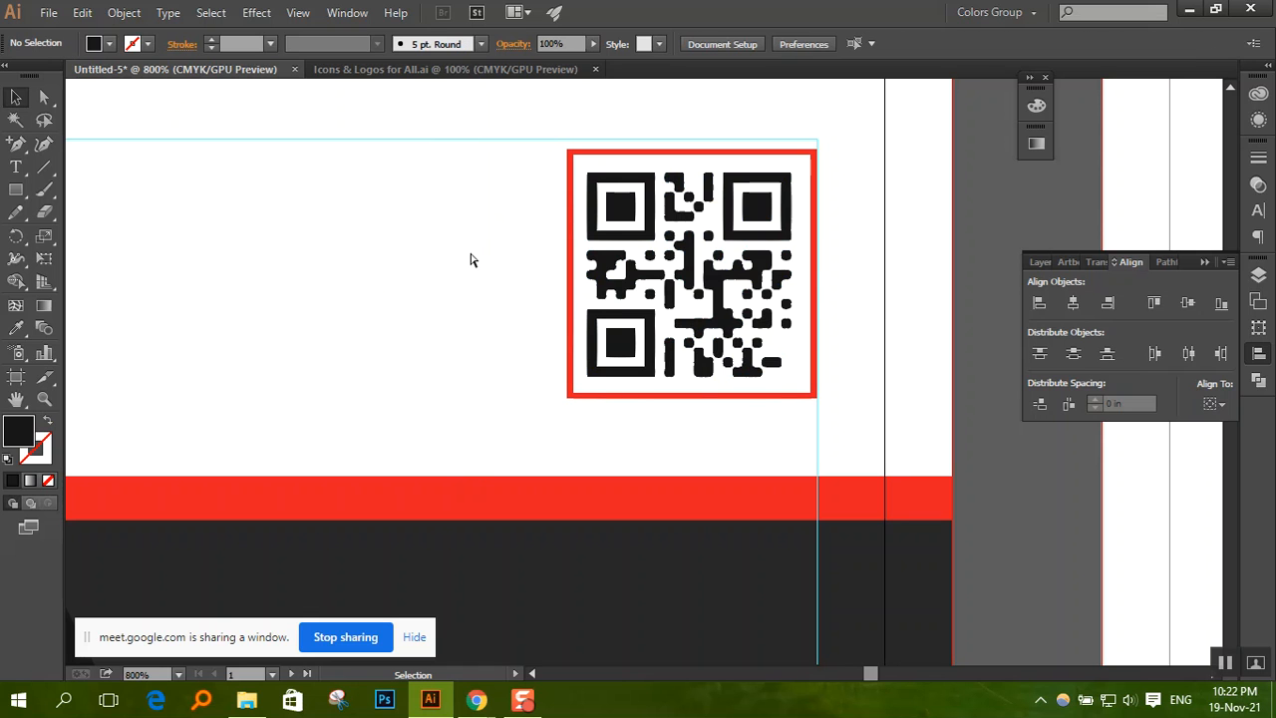
# - Compare the finished front of the card with the VidMaze sample and view the empty back artboard
pyautogui.hotkey('ctrl', '-')
pyautogui.hotkey('ctrl', '-')
pyautogui.hotkey('ctrl', '-')
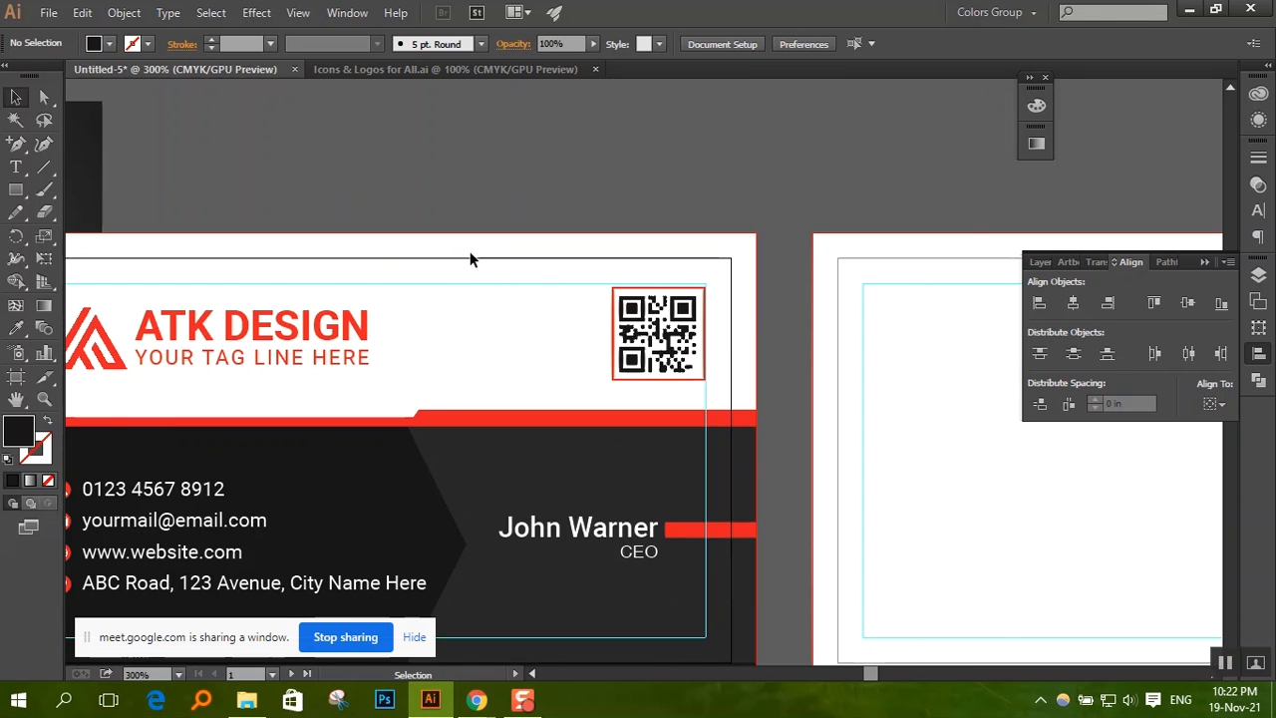
pyautogui.moveTo(541, 270); pyautogui.dragTo(795, 226)
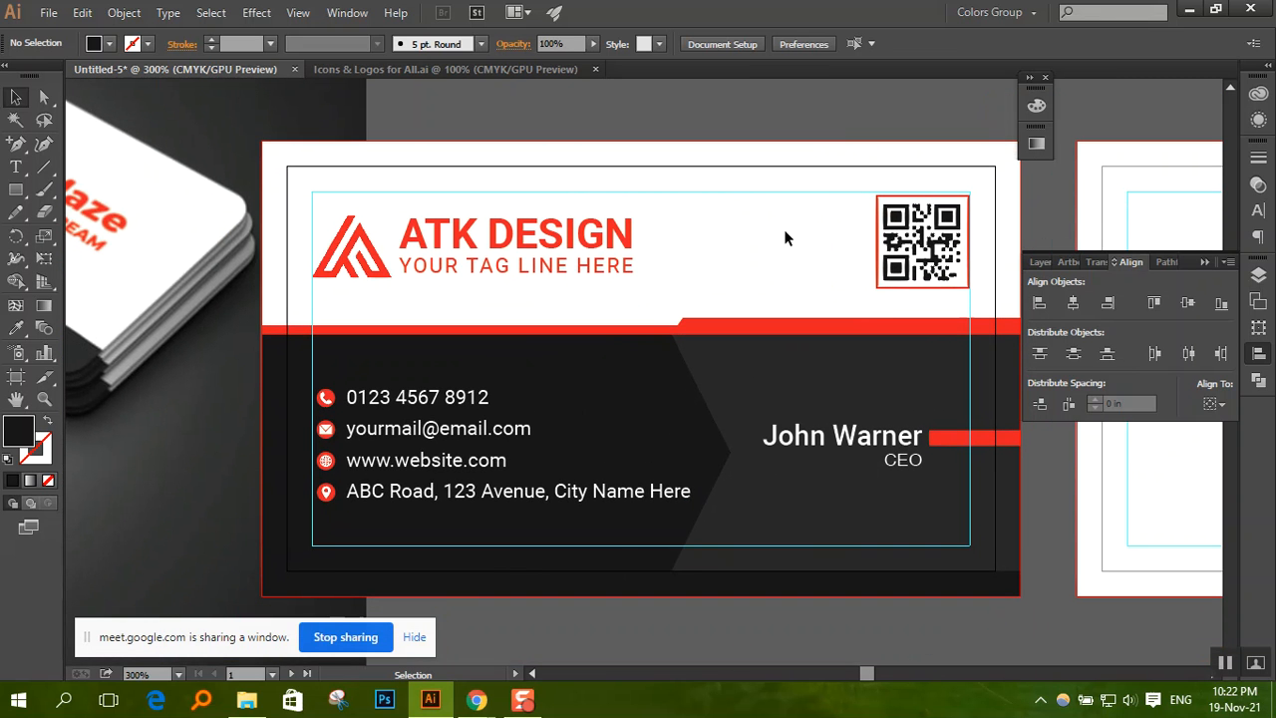
pyautogui.hotkey('ctrl', '-')
pyautogui.moveTo(615, 312); pyautogui.dragTo(767, 266)
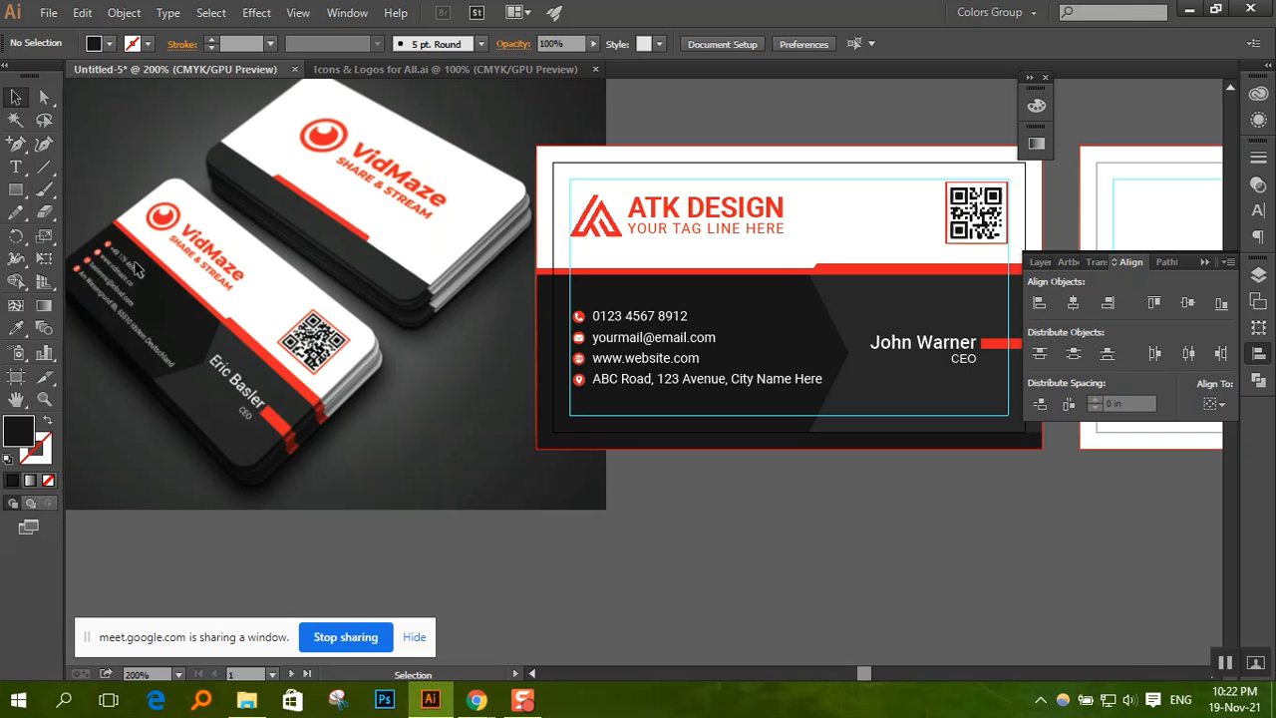
pyautogui.moveTo(434, 364); pyautogui.dragTo(270, 366)
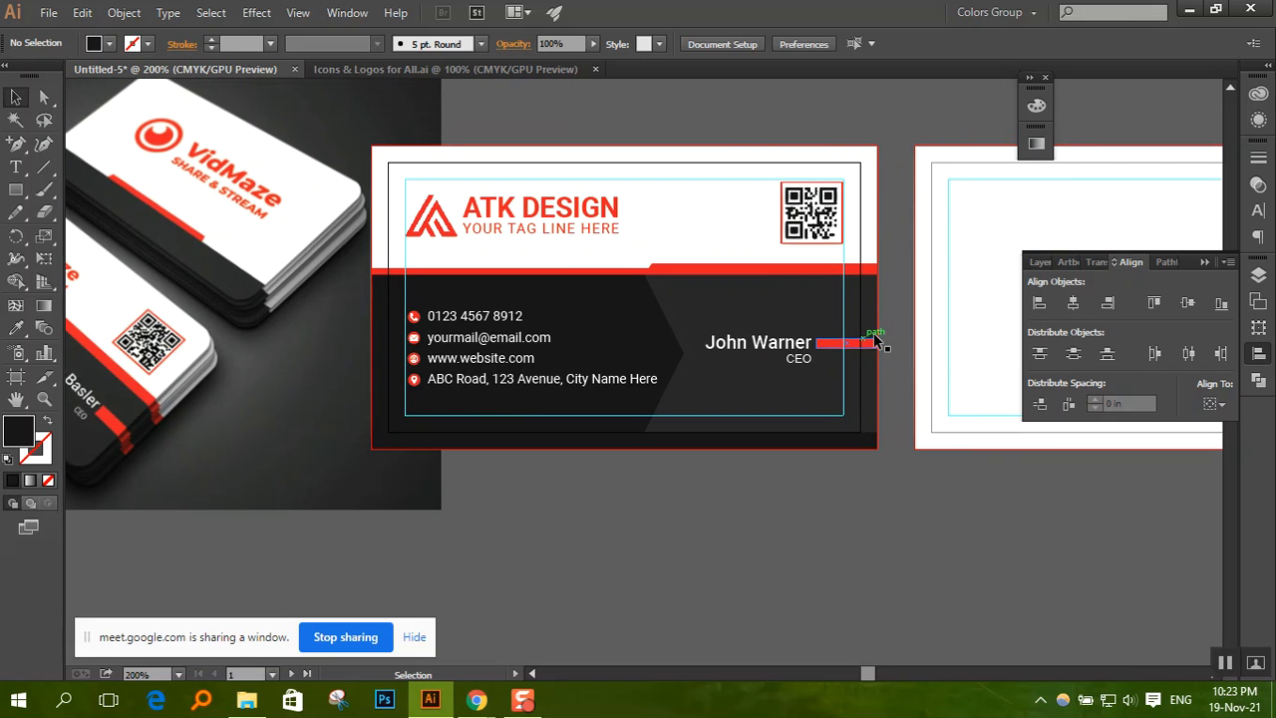
pyautogui.moveTo(713, 115); pyautogui.dragTo(672, 143)
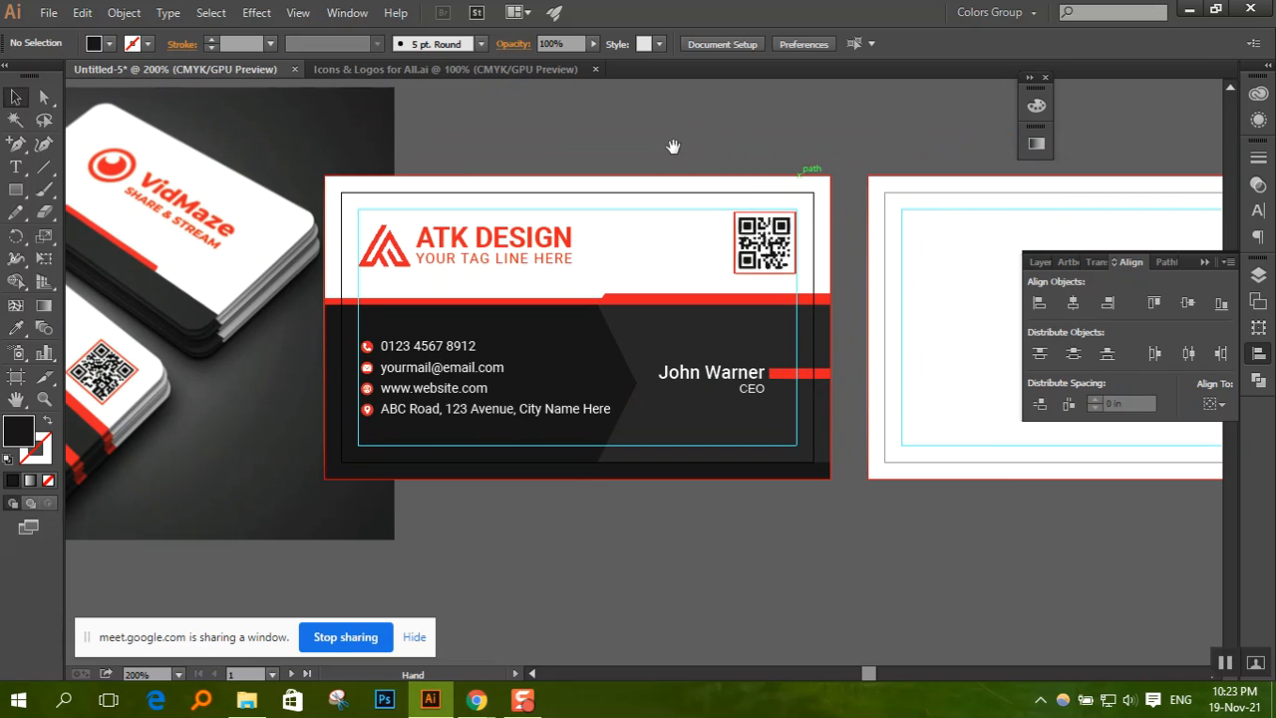
pyautogui.scroll(2, 636, 144)
pyautogui.scroll(-2, 632, 151)
pyautogui.scroll(1, 632, 154)
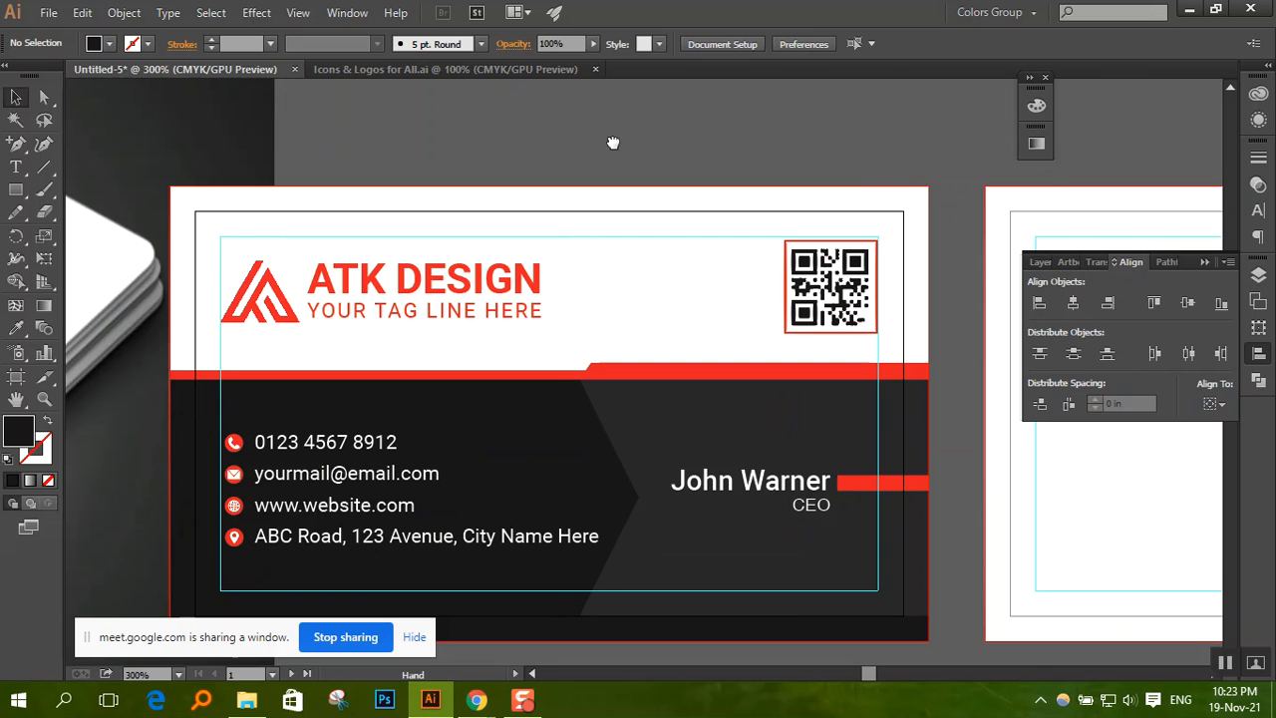
pyautogui.scroll(-1, 612, 140)
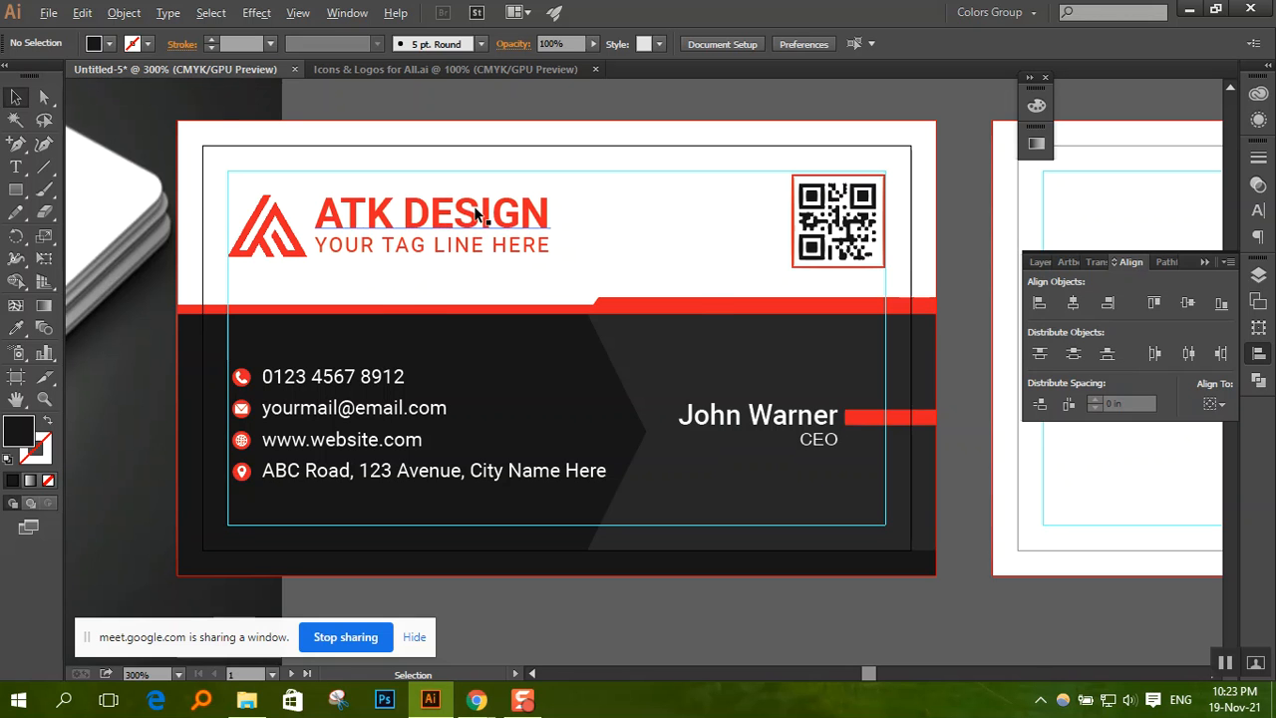
pyautogui.scroll(-2, 477, 213)
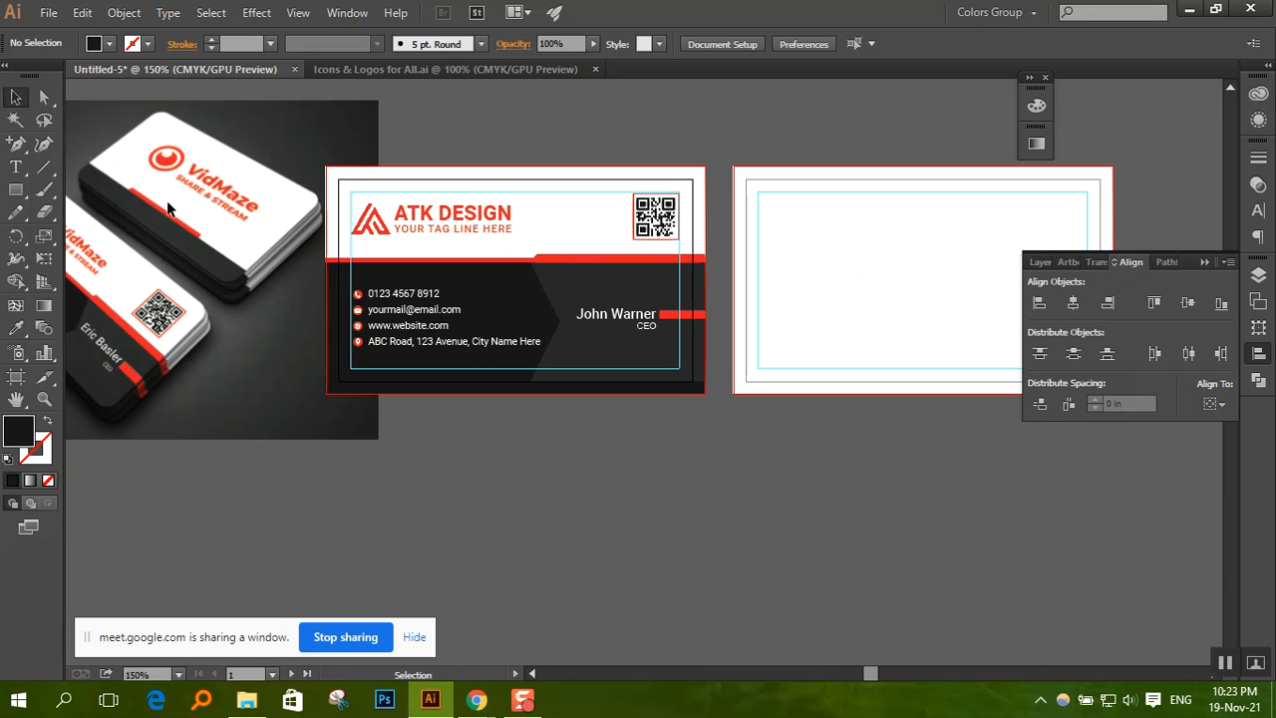
pyautogui.hscroll(5, 544, 176)
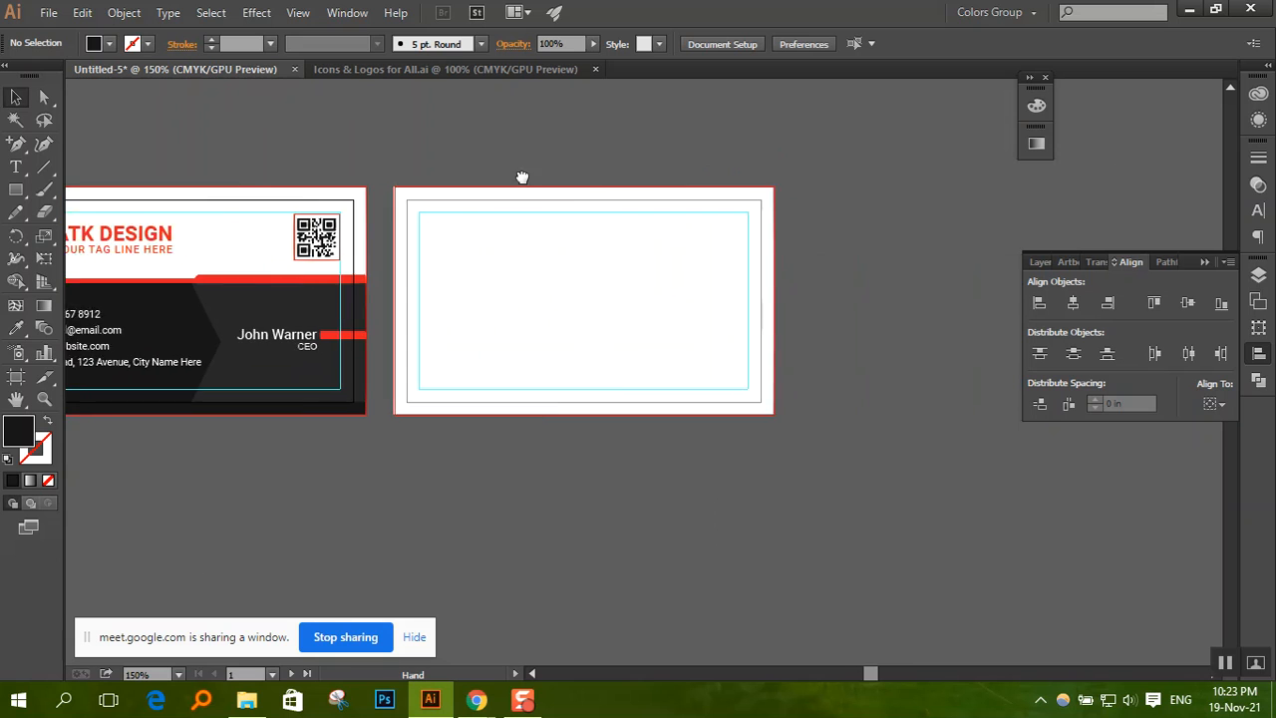
pyautogui.scroll(1, 514, 203)
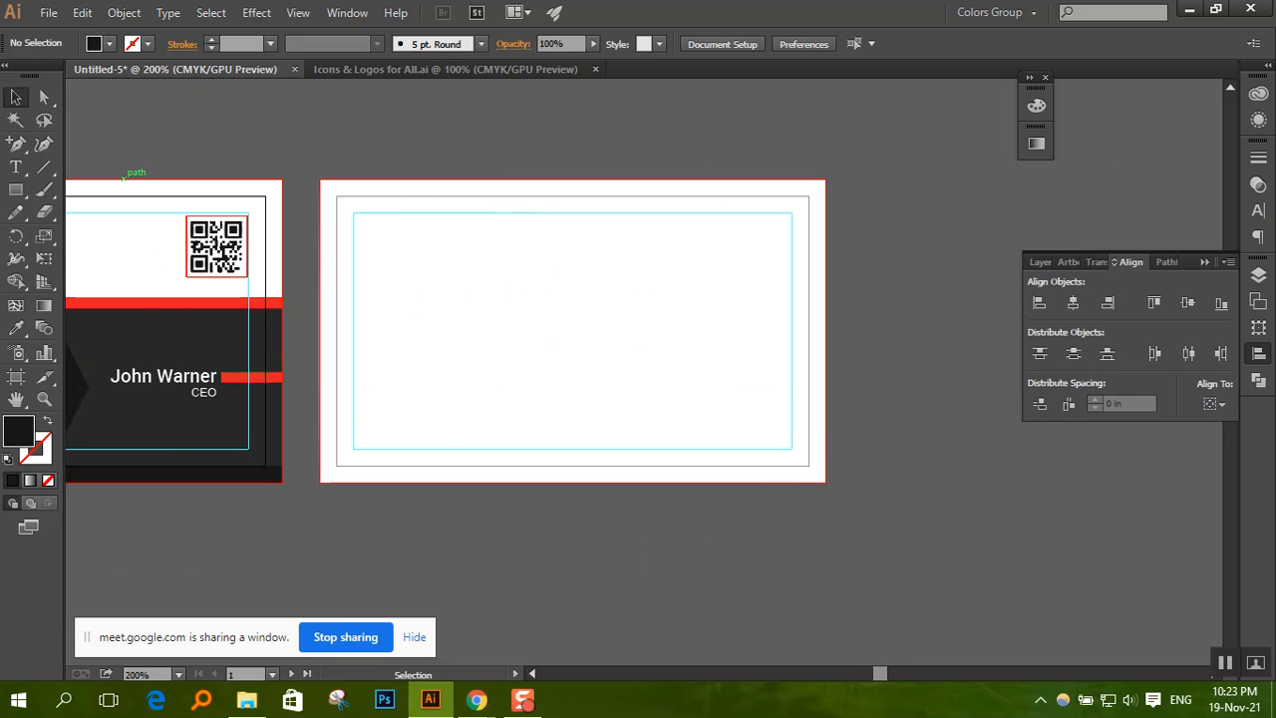
# - Draw a rectangle about 3.75 × 0.4 in across the bottom of the back artboard, sampling the front's dark fill
pyautogui.click(16, 190)
pyautogui.moveTo(319, 482)
pyautogui.mouseDown()
pyautogui.moveTo(714, 388)
pyautogui.moveTo(840, 397)
pyautogui.moveTo(801, 429)
pyautogui.moveTo(827, 428)
pyautogui.mouseUp()
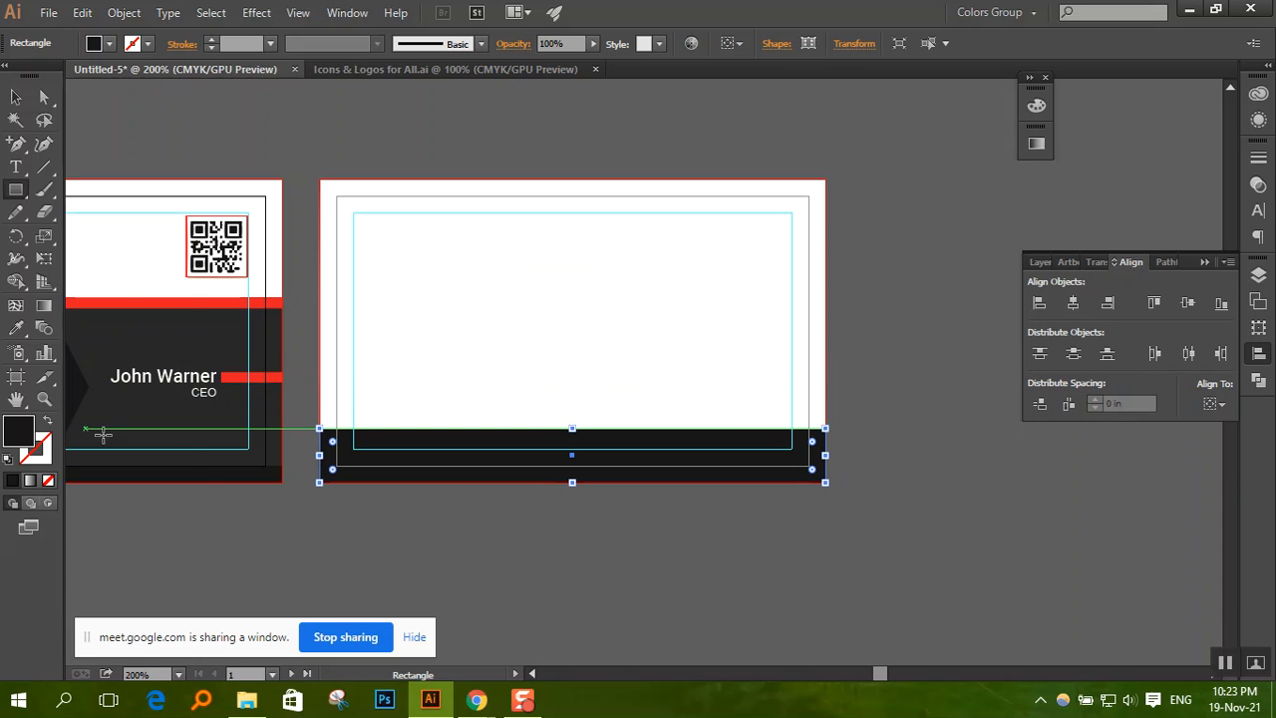
pyautogui.press('i')
pyautogui.click(155, 453)
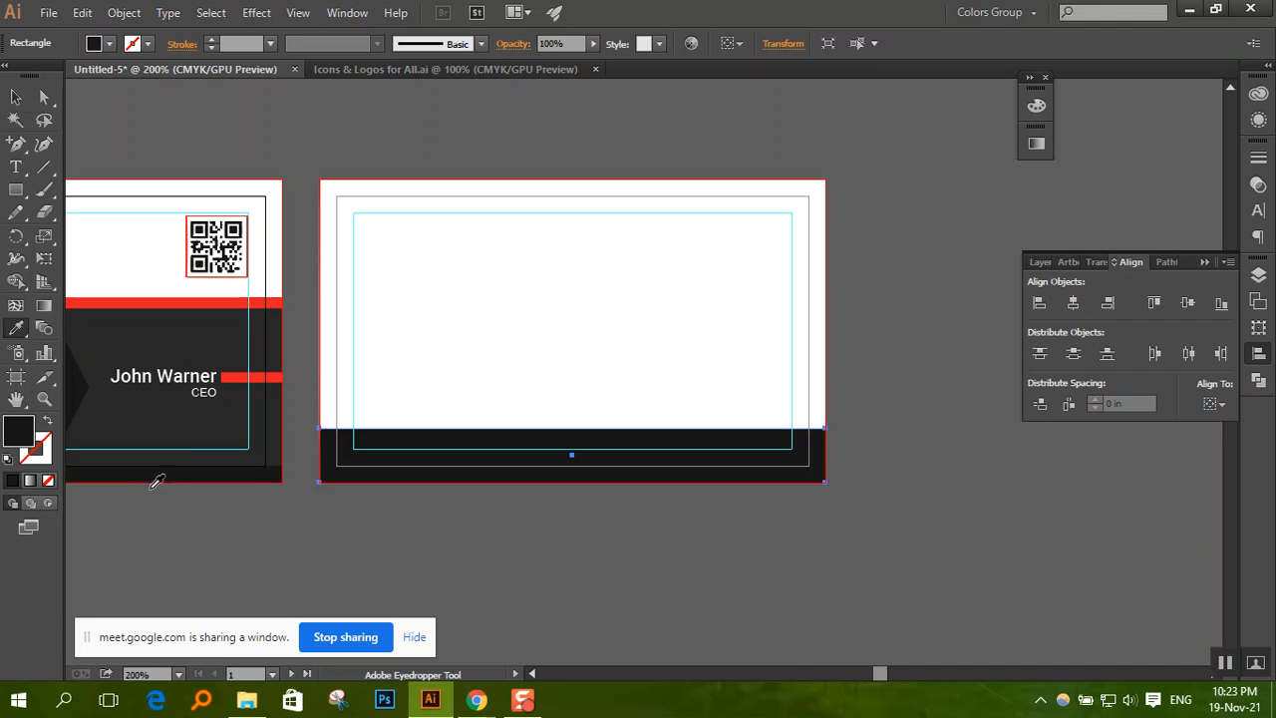
pyautogui.press('v')
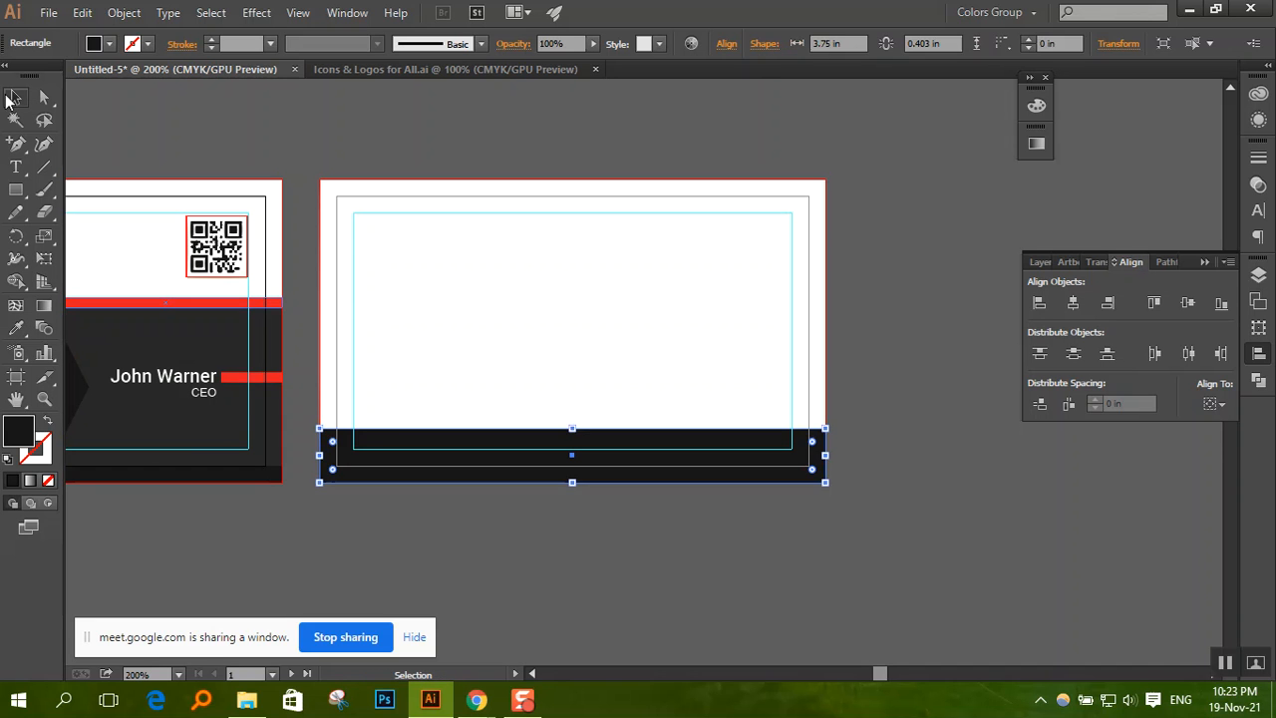
# - Raise the top edge of the dark band slightly to make it taller
pyautogui.click(449, 273)
pyautogui.moveTo(433, 330); pyautogui.dragTo(627, 299)
pyautogui.click(769, 418)
pyautogui.moveTo(760, 398); pyautogui.dragTo(763, 388)
pyautogui.click(752, 353)
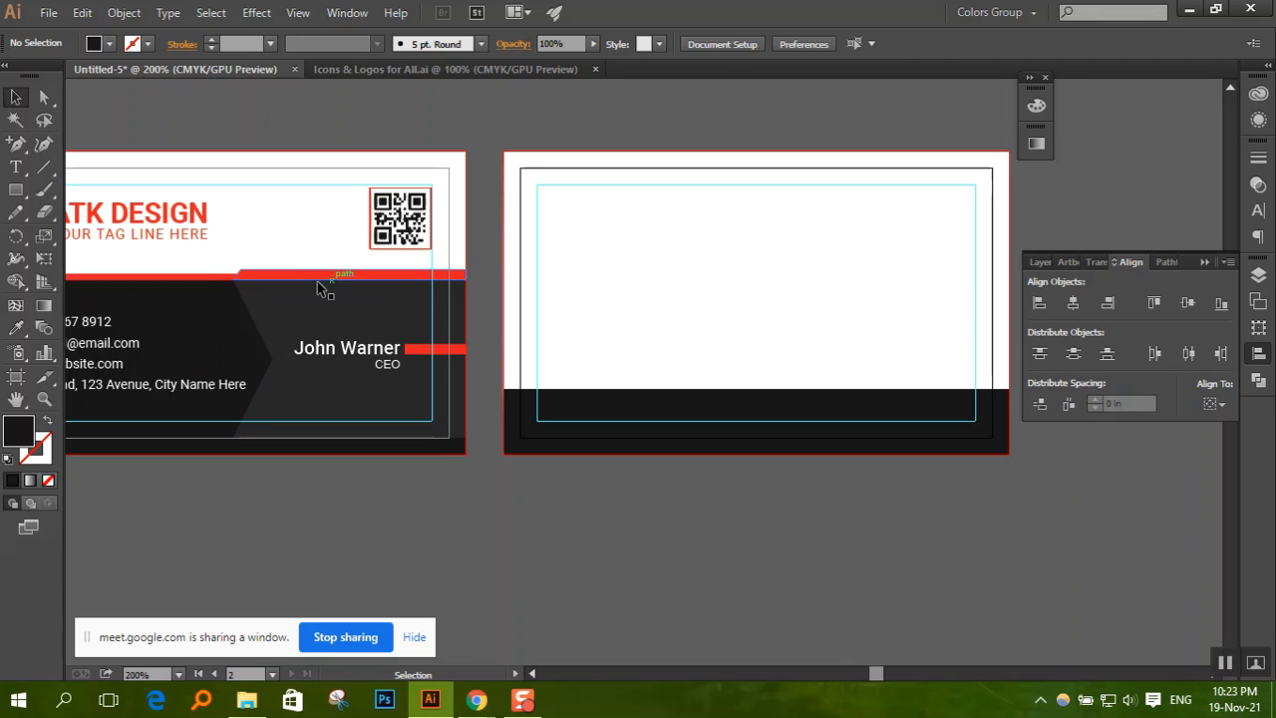
# - Draw a thin rectangle along the top edge of the dark band and give it the red stripe's color
pyautogui.click(15, 191)
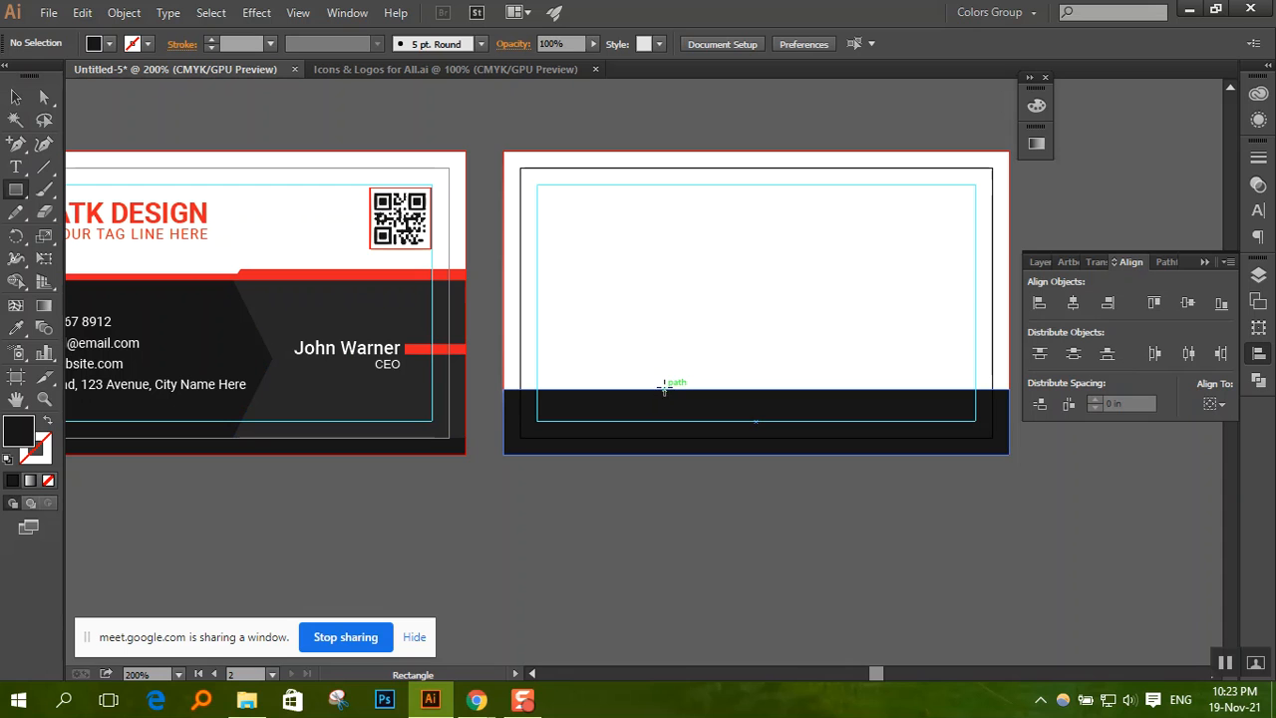
pyautogui.moveTo(661, 387); pyautogui.dragTo(877, 402)
pyautogui.scroll(2, 749, 366)
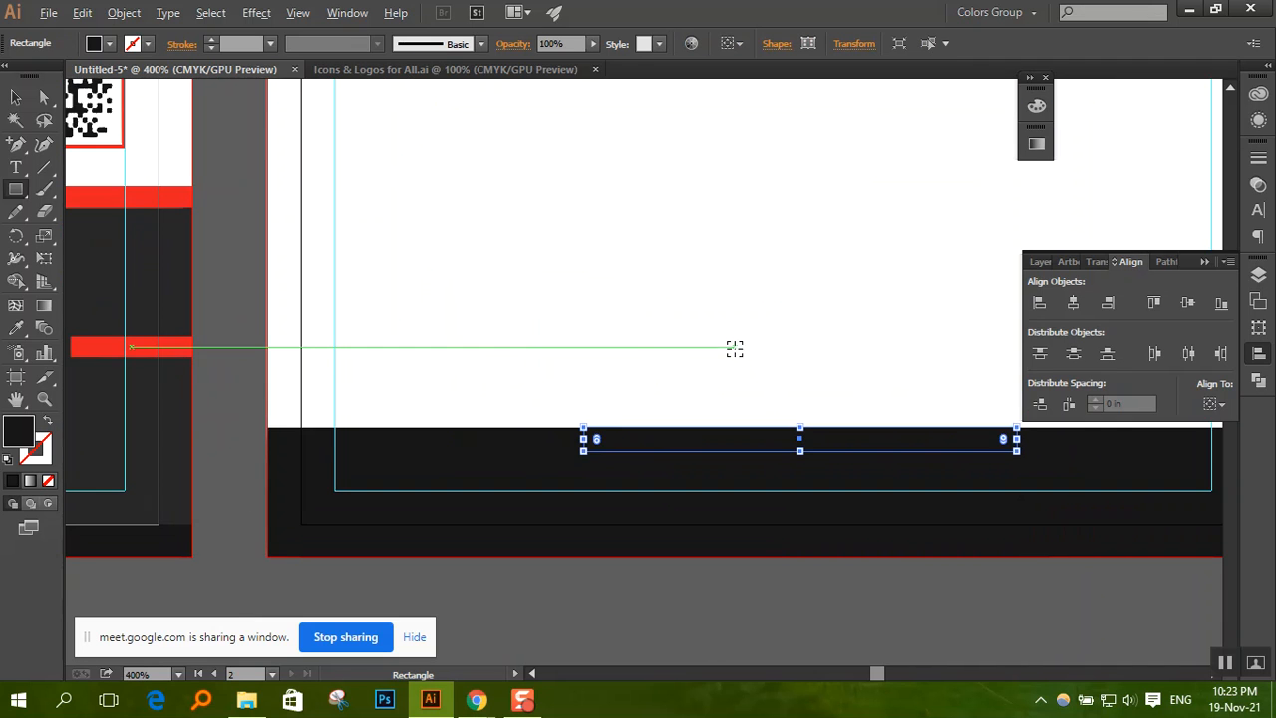
pyautogui.scroll(-1, 743, 349)
pyautogui.moveTo(740, 305); pyautogui.dragTo(472, 285)
pyautogui.moveTo(492, 328); pyautogui.dragTo(659, 304)
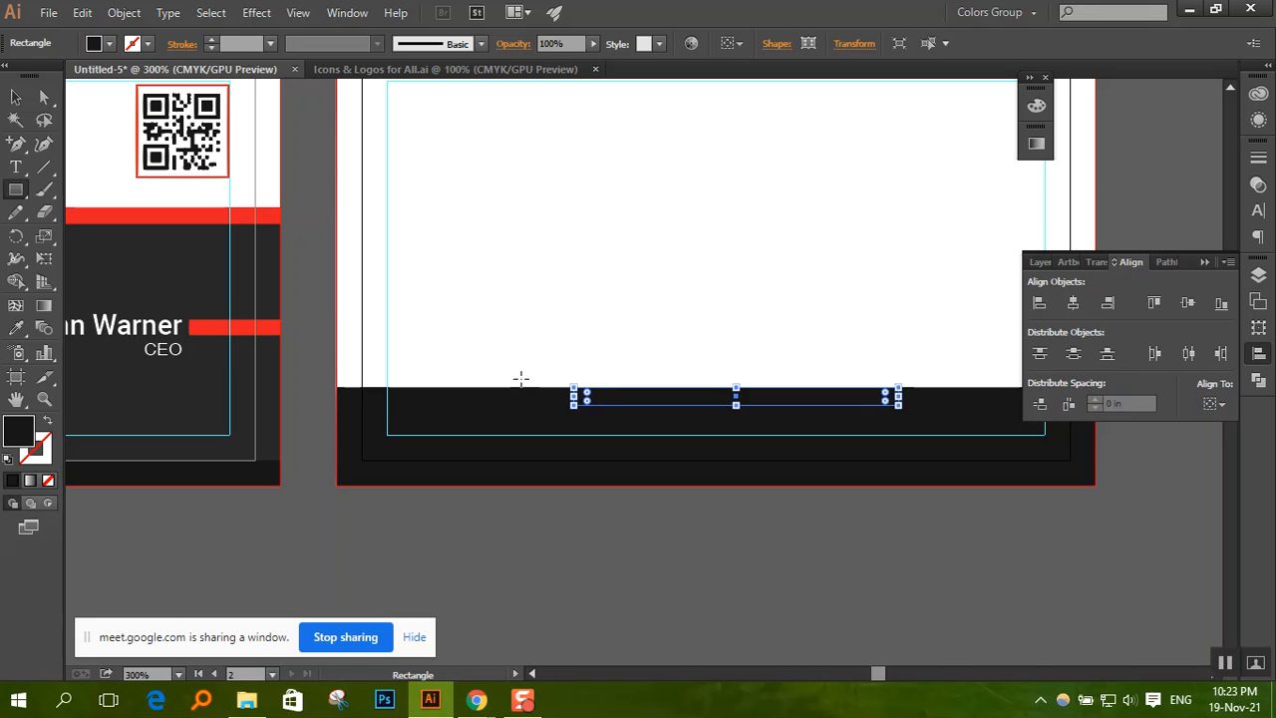
pyautogui.press('i')
pyautogui.click(197, 219)
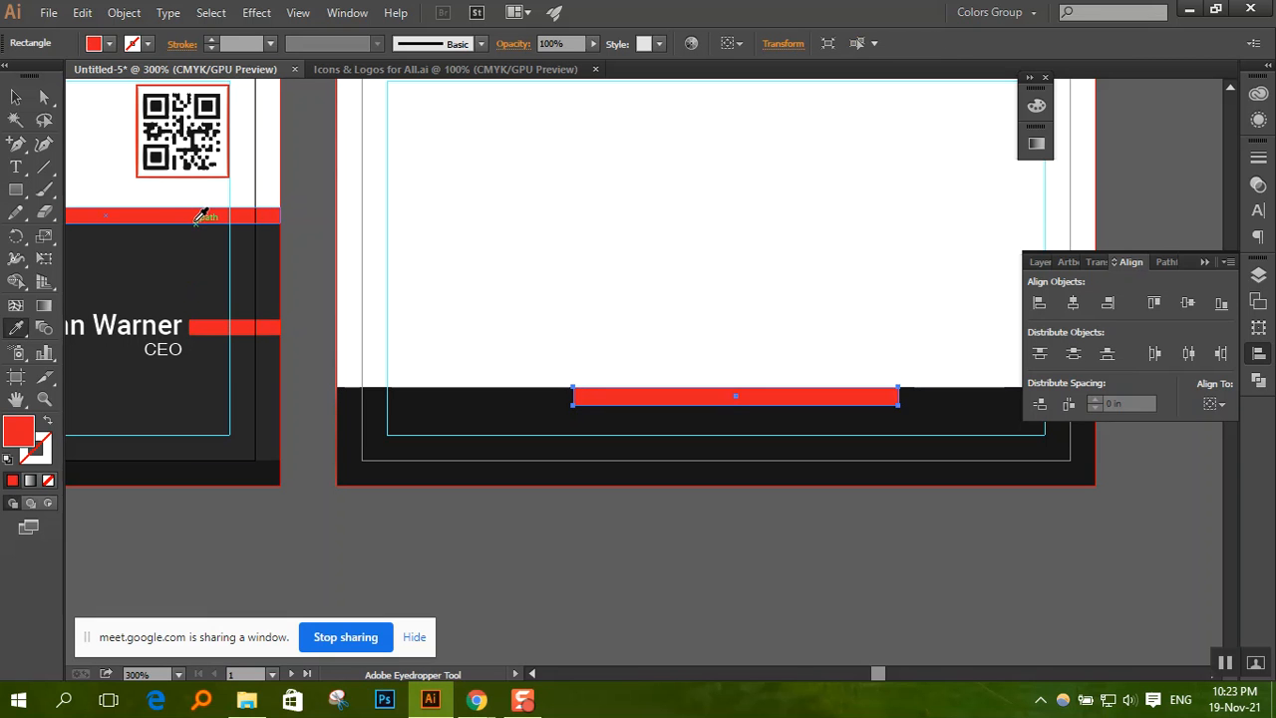
pyautogui.press('v')
# - Move the red bar, about 1.6 × 0.15 in, up so it straddles the dark band's top edge
pyautogui.click(533, 236)
pyautogui.moveTo(633, 301); pyautogui.dragTo(473, 276)
pyautogui.scroll(1, 508, 335)
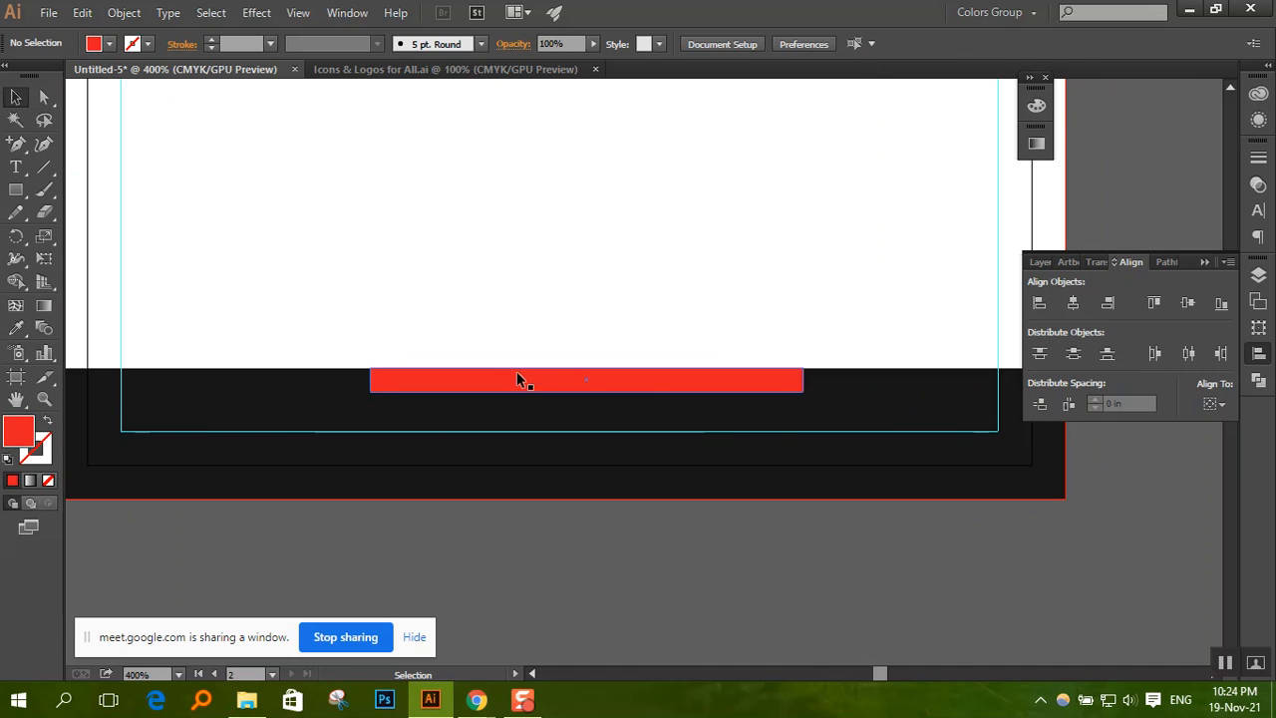
pyautogui.click(517, 378)
pyautogui.moveTo(588, 367); pyautogui.dragTo(588, 353)
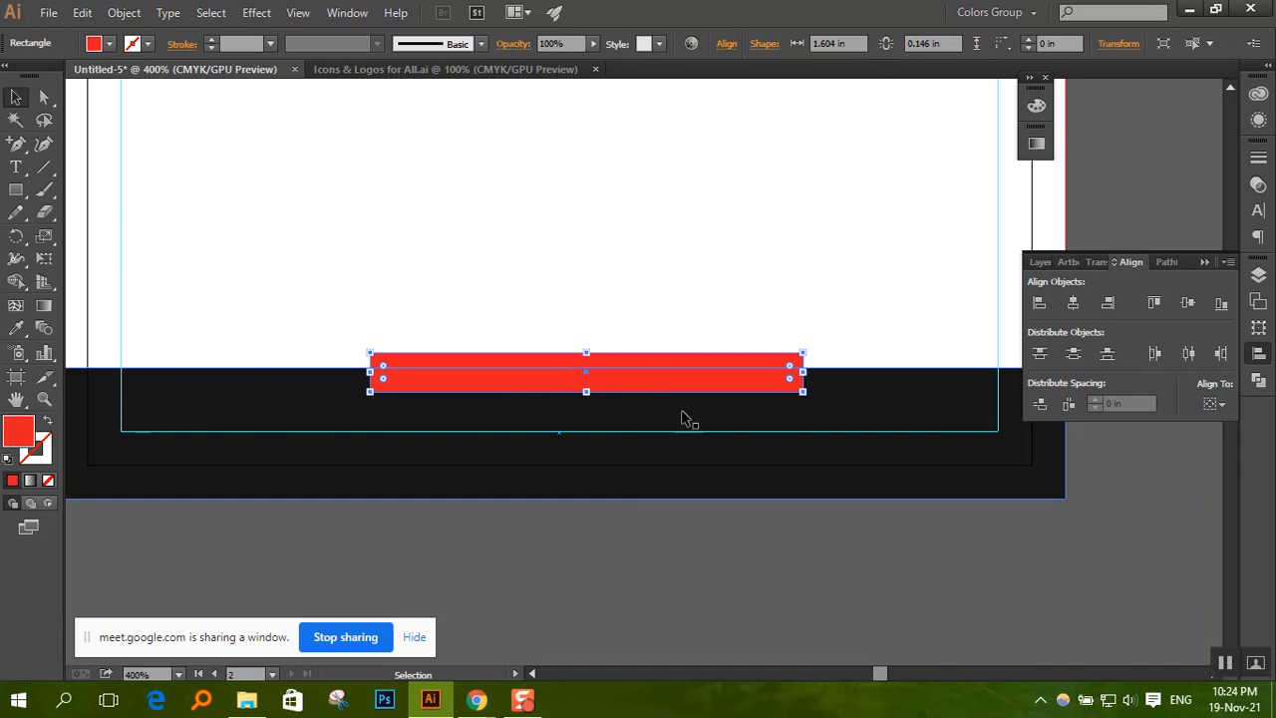
pyautogui.click(657, 280)
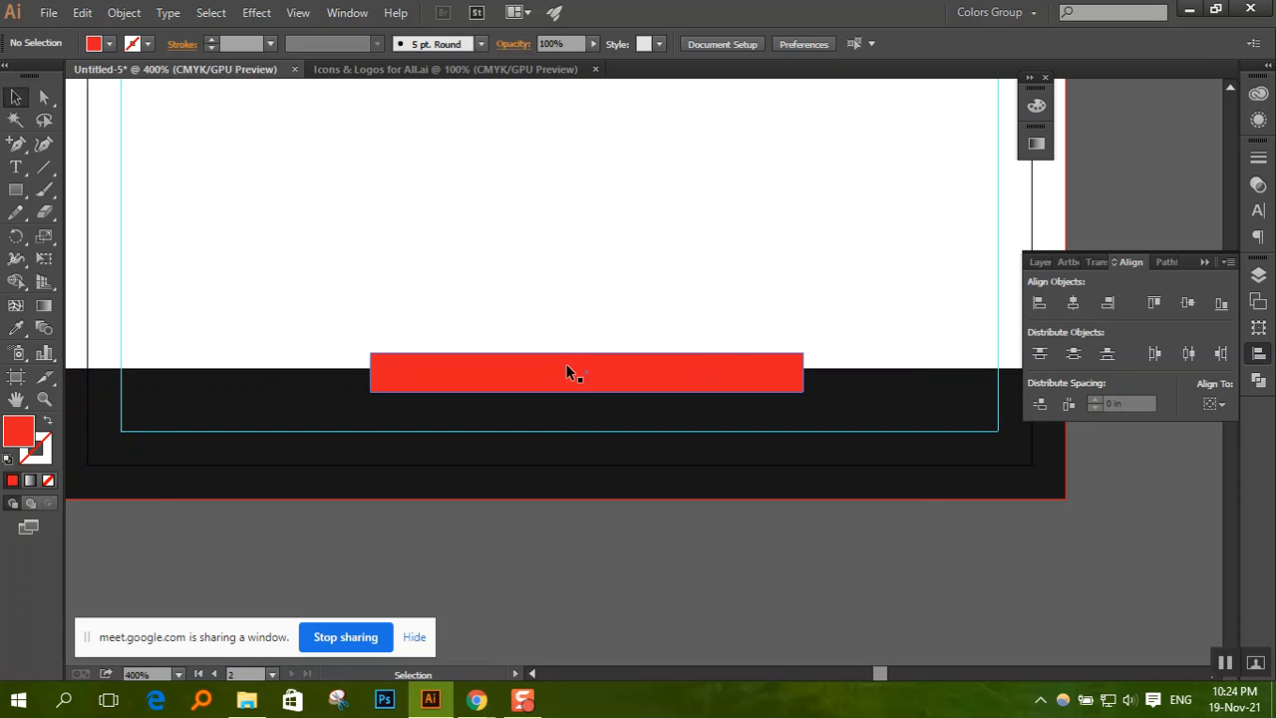
# - Copy the ATK DESIGN logo onto the back artboard, place it near the center and enlarge it
pyautogui.scroll(-1, 507, 327)
pyautogui.moveTo(509, 253); pyautogui.dragTo(899, 321)
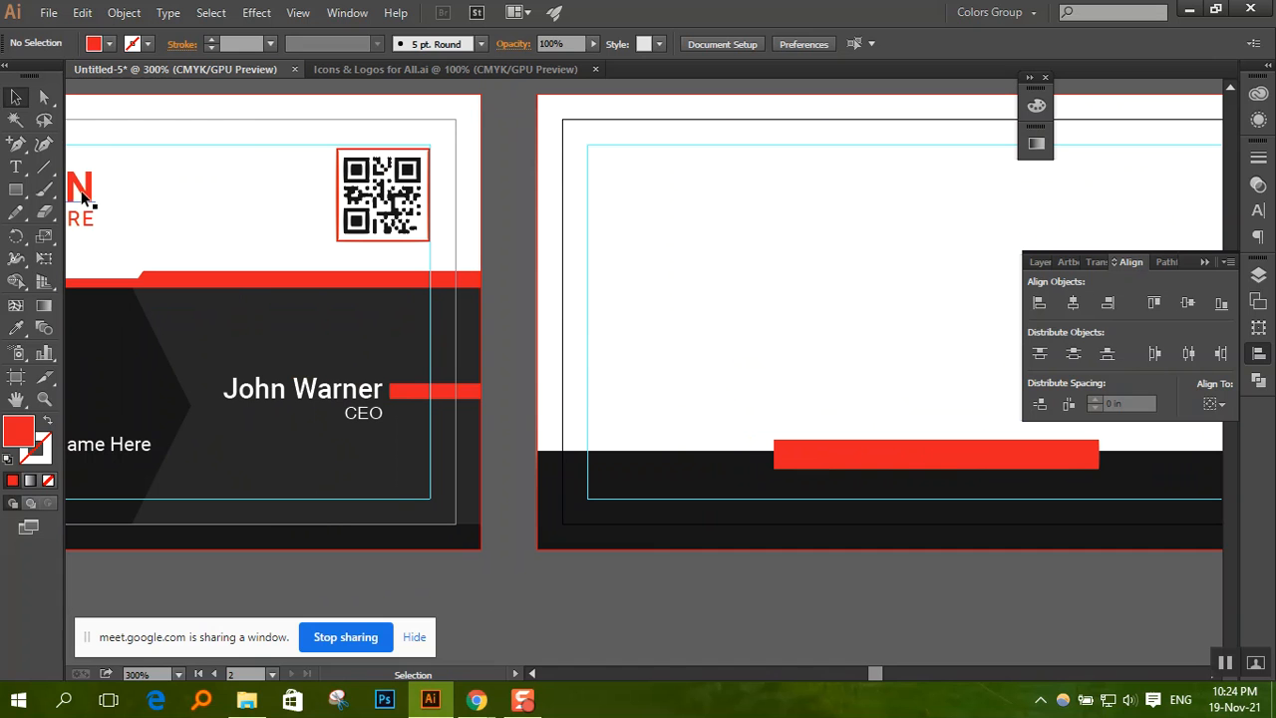
pyautogui.moveTo(82, 197); pyautogui.dragTo(944, 262)
pyautogui.moveTo(777, 342); pyautogui.dragTo(396, 290)
pyautogui.moveTo(422, 233); pyautogui.dragTo(491, 227)
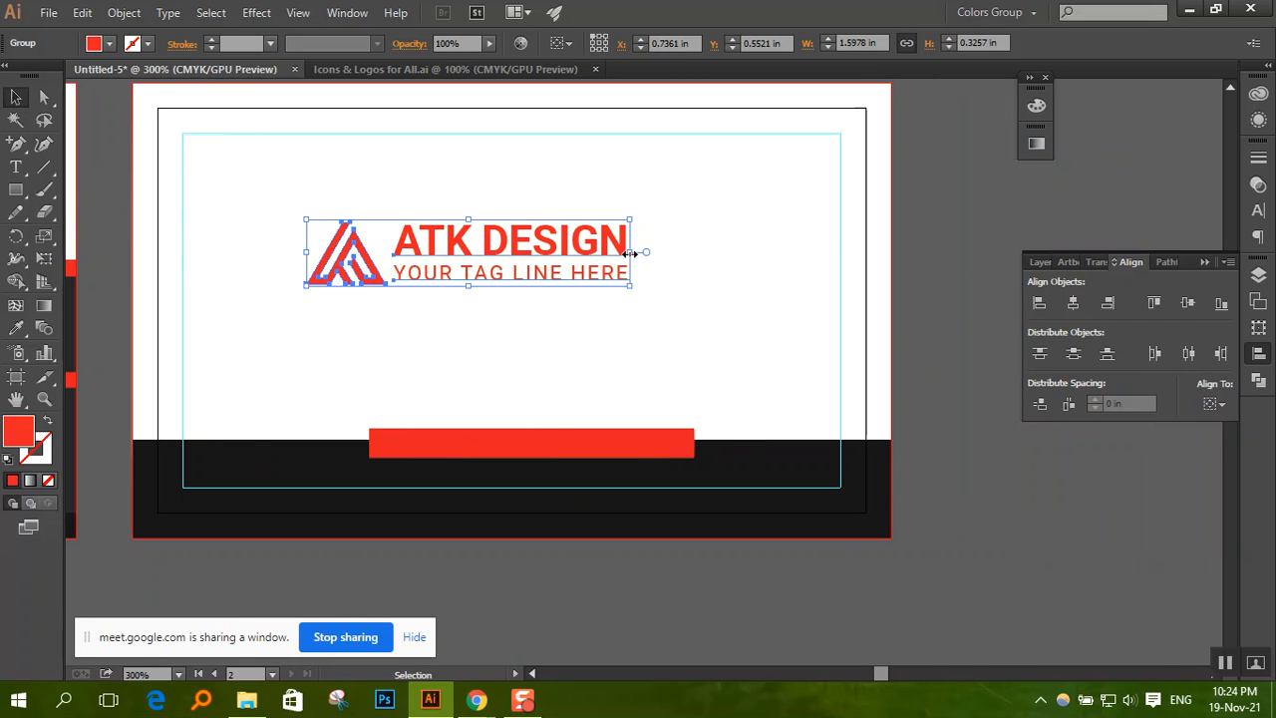
pyautogui.moveTo(628, 254); pyautogui.dragTo(668, 273)
pyautogui.click(736, 291)
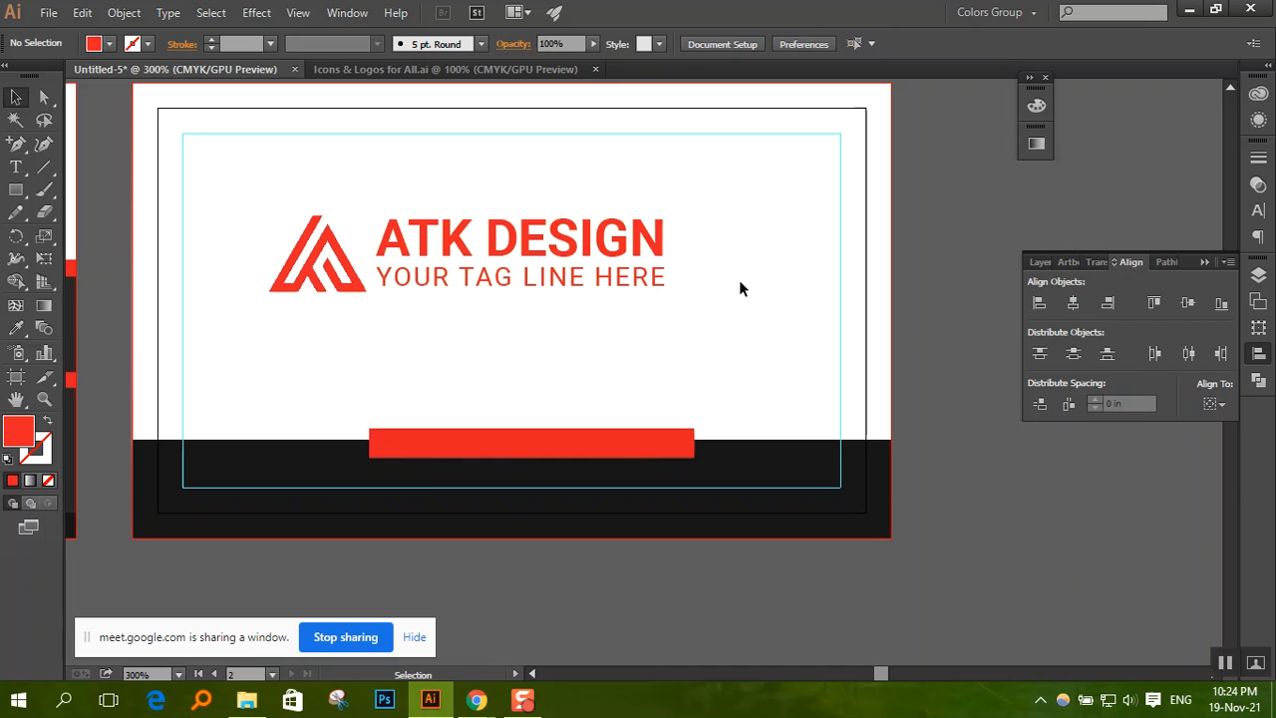
# - Draw a red vertical bar from the back card's top edge down to the dark band, left of the logo
pyautogui.moveTo(420, 196); pyautogui.dragTo(457, 223)
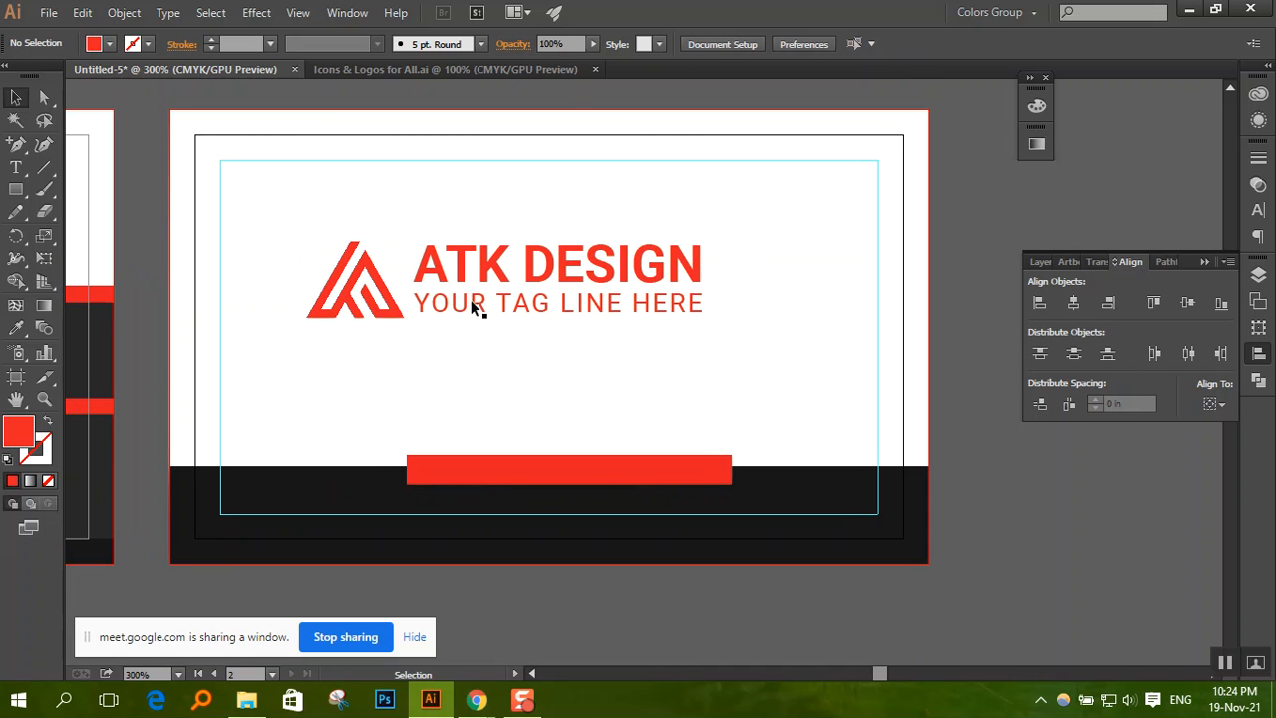
pyautogui.click(16, 190)
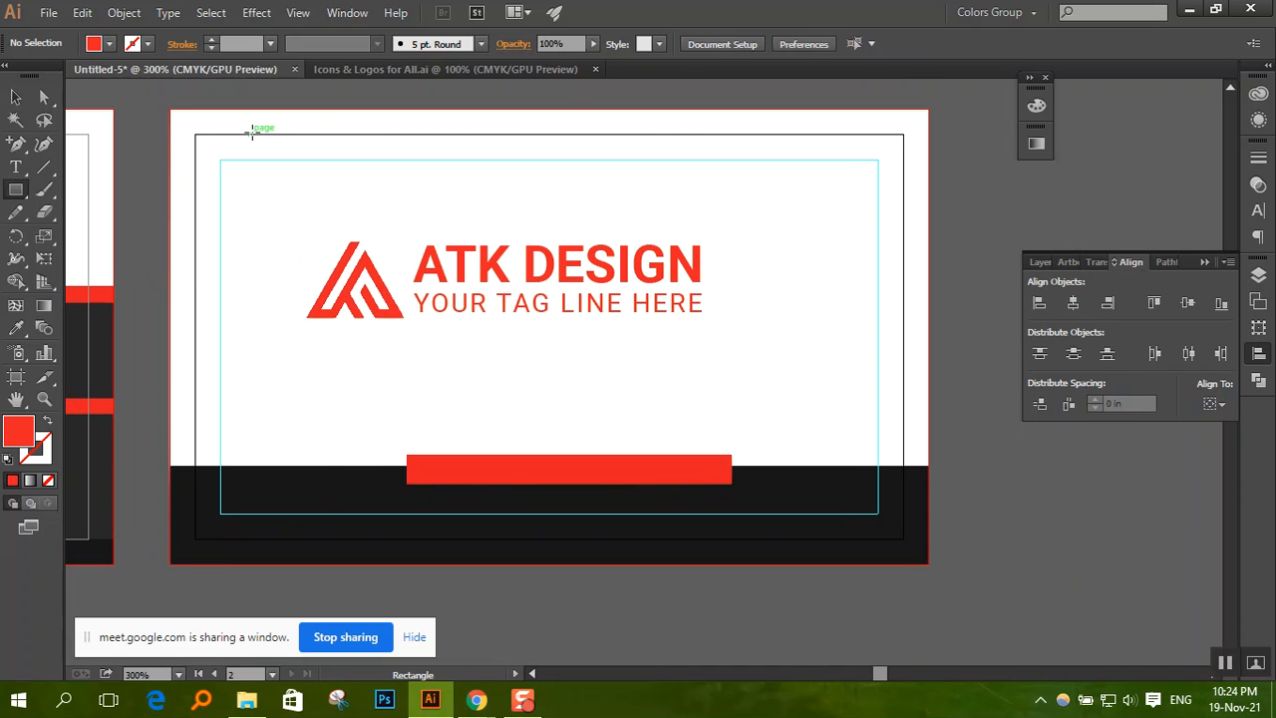
pyautogui.moveTo(246, 134); pyautogui.dragTo(280, 466)
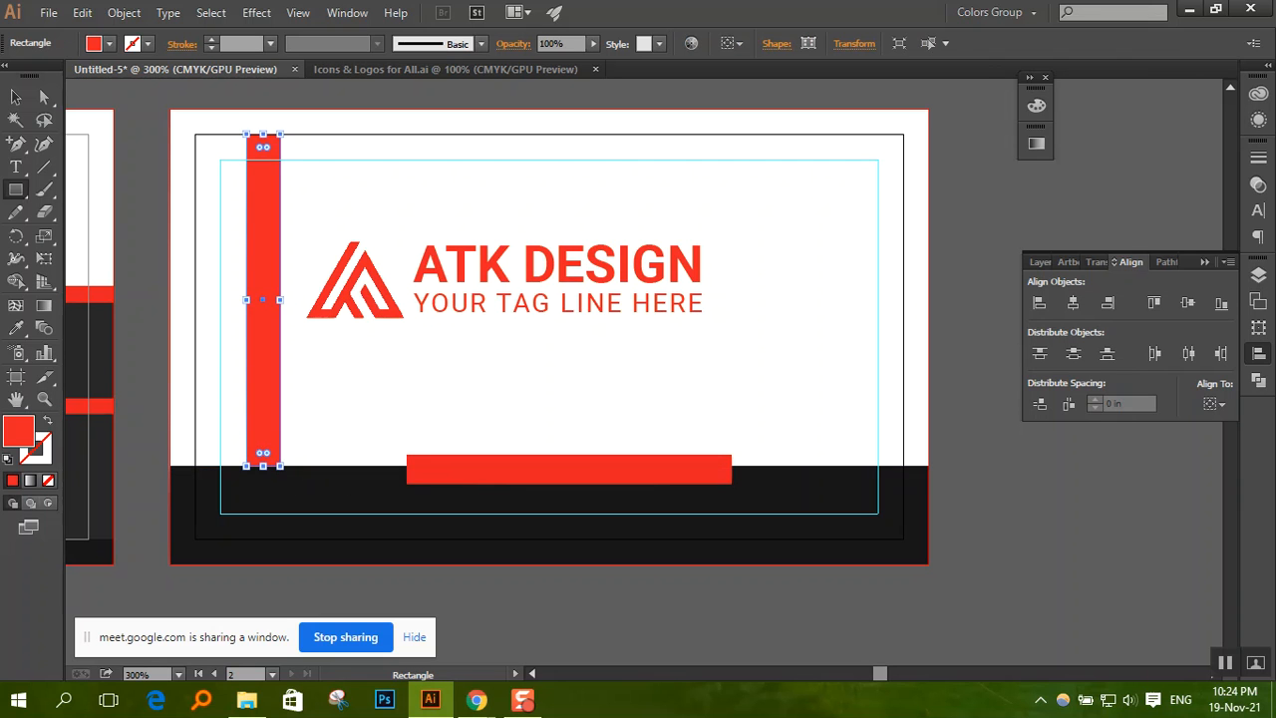
# - Vertically center the ATK DESIGN logo on the red vertical bar of the back card
pyautogui.click(16, 96)
pyautogui.click(424, 189)
pyautogui.moveTo(425, 189); pyautogui.dragTo(261, 289)
pyautogui.click(275, 257)
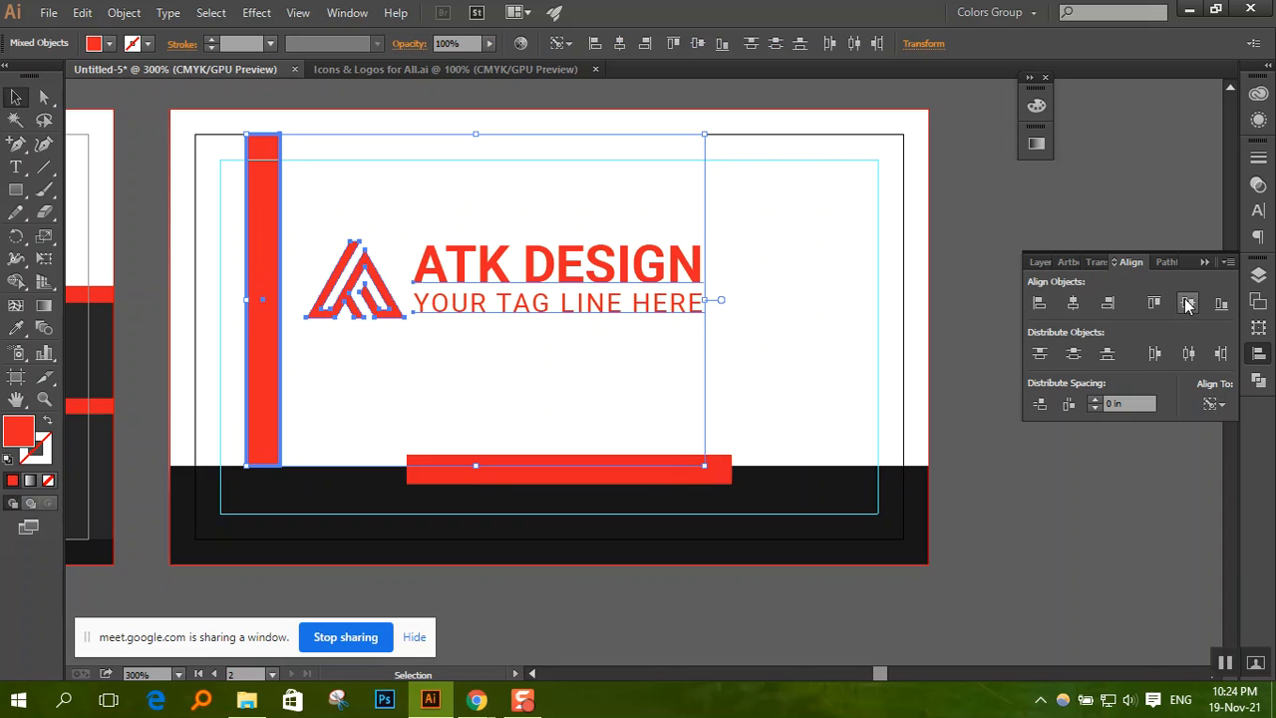
pyautogui.click(1187, 304)
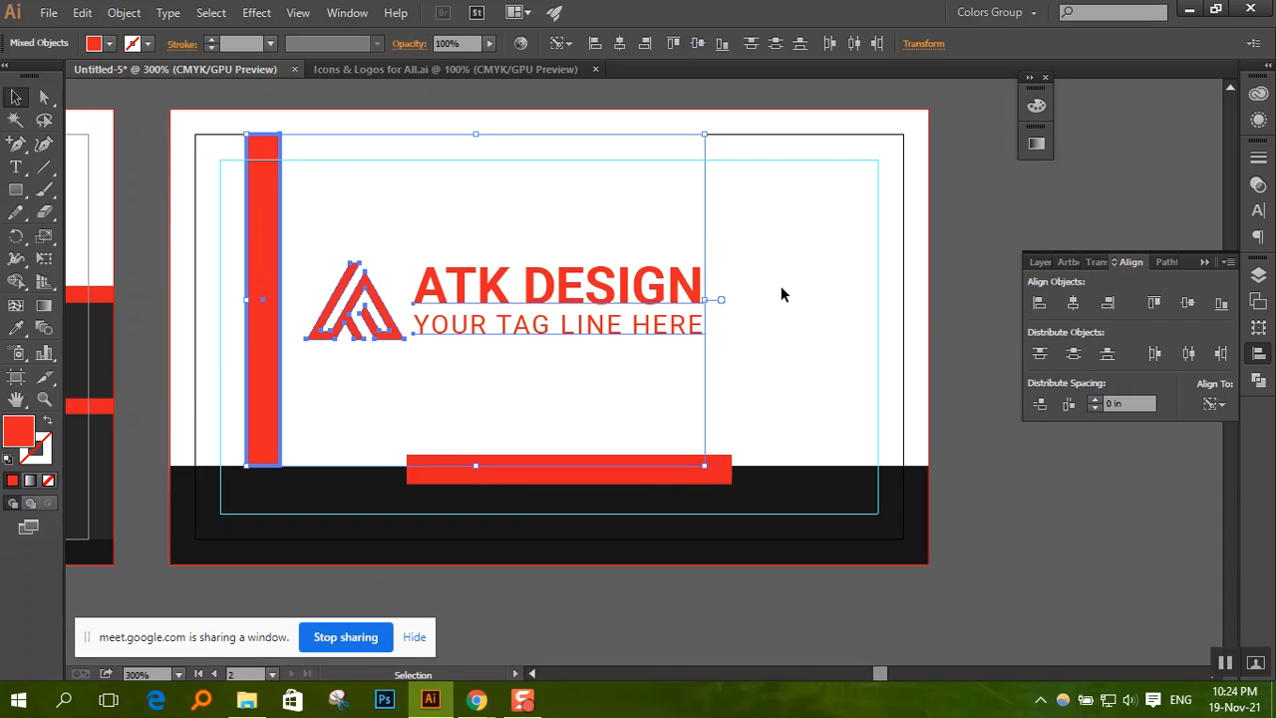
# - Nudge the red bar under the logo slightly upward along the dark band's top edge
pyautogui.click(319, 365)
pyautogui.click(265, 372)
pyautogui.click(537, 468)
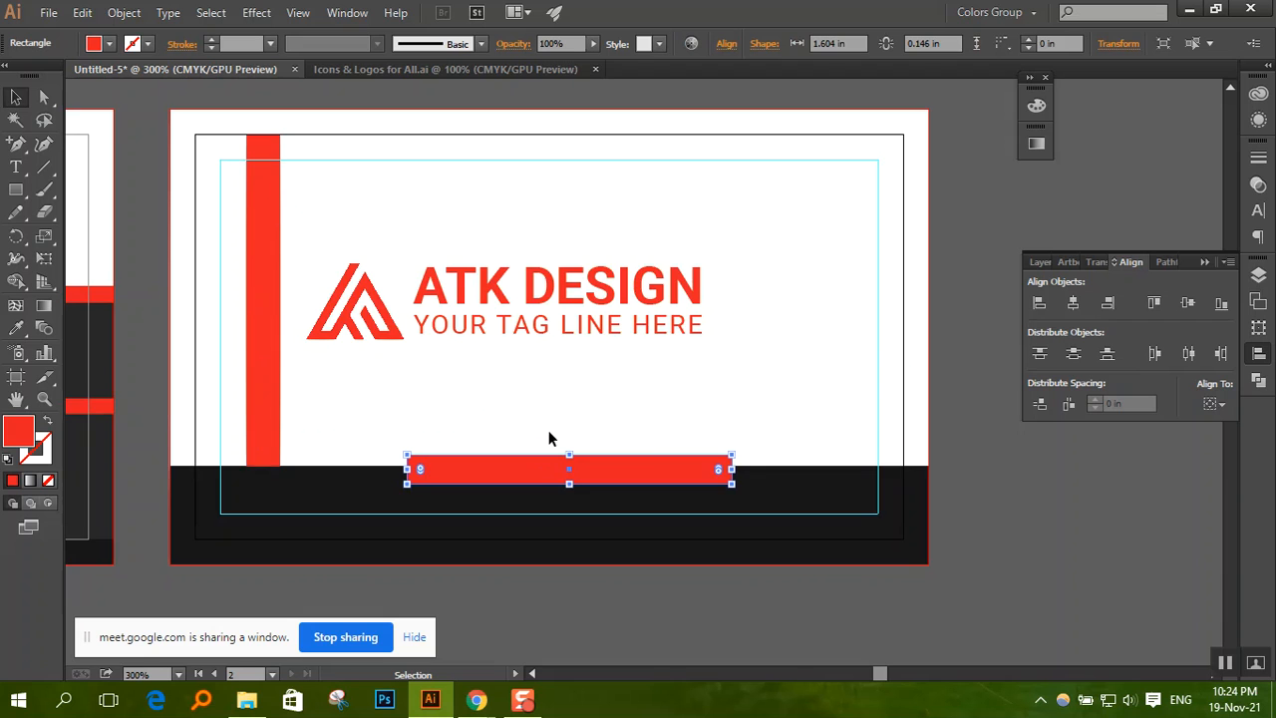
pyautogui.scroll(1, 548, 429)
pyautogui.moveTo(558, 407); pyautogui.dragTo(535, 347)
pyautogui.click(538, 359)
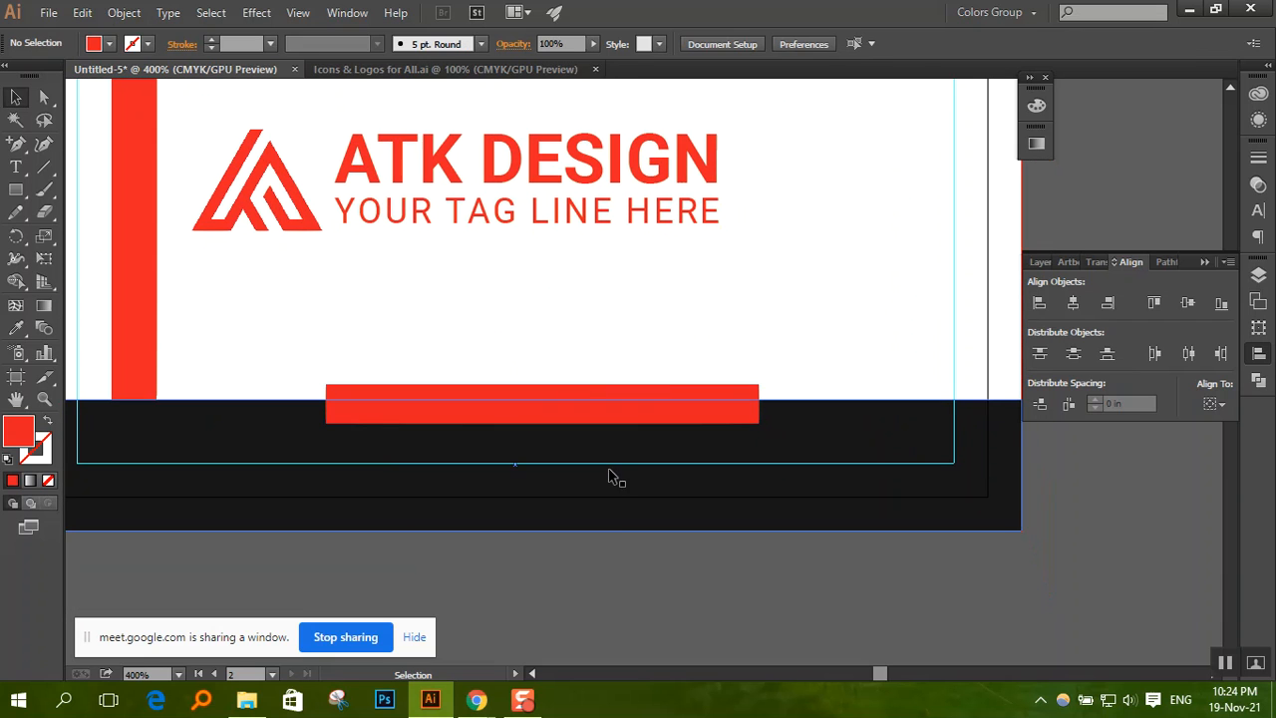
pyautogui.click(574, 409)
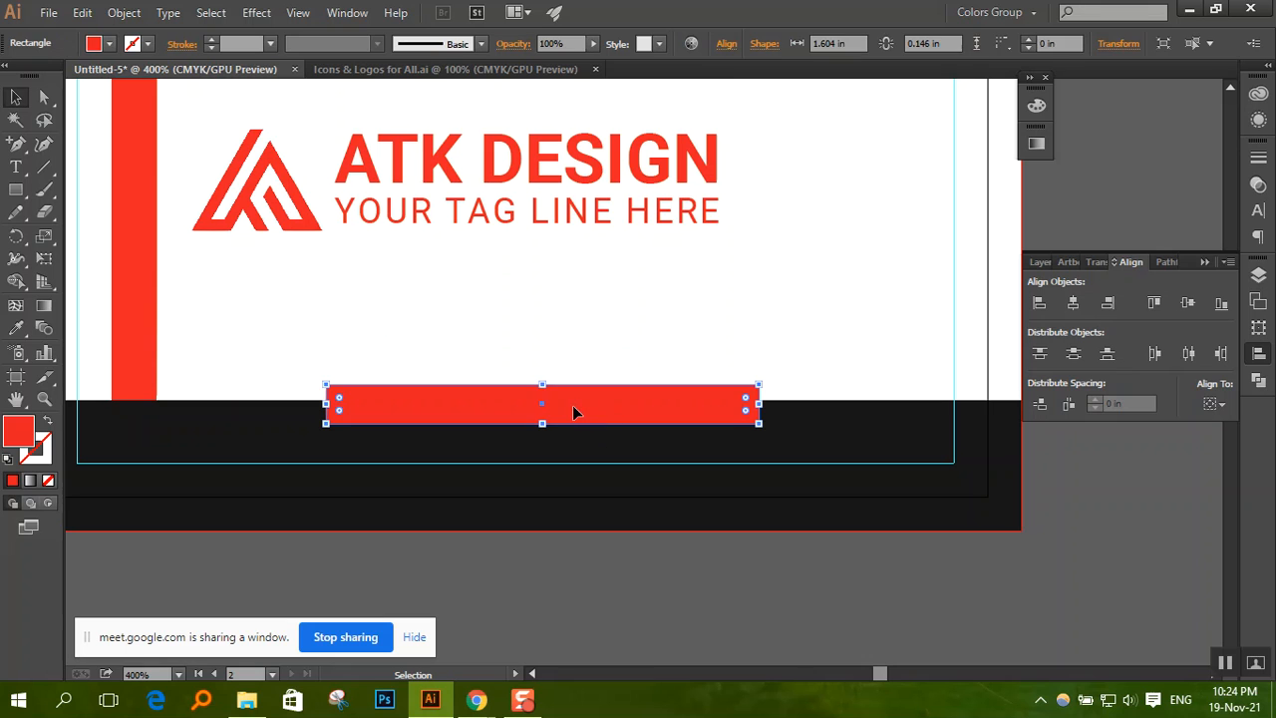
pyautogui.moveTo(572, 405); pyautogui.dragTo(572, 400)
pyautogui.click(598, 576)
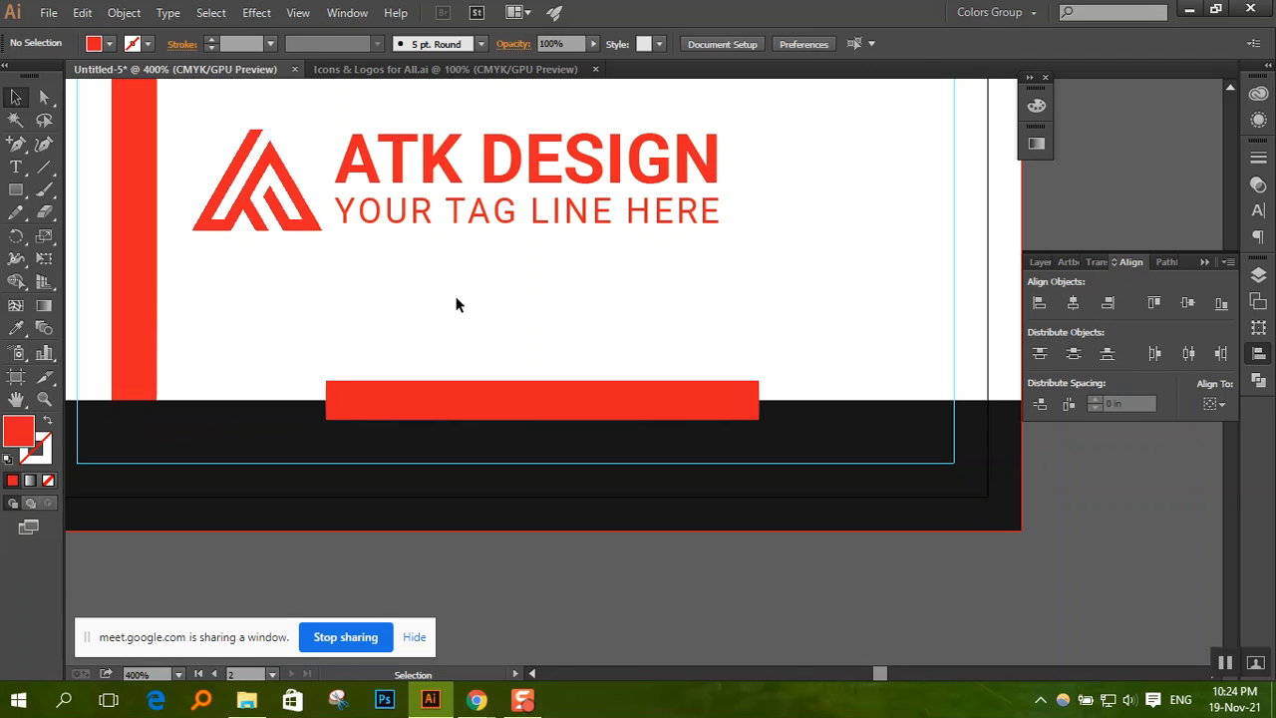
# - Widen the red bar under the logo to about 1.95 in
pyautogui.moveTo(471, 386); pyautogui.dragTo(333, 241)
pyautogui.moveTo(628, 255); pyautogui.dragTo(717, 259)
pyautogui.moveTo(522, 253); pyautogui.dragTo(517, 403)
pyautogui.click(495, 342)
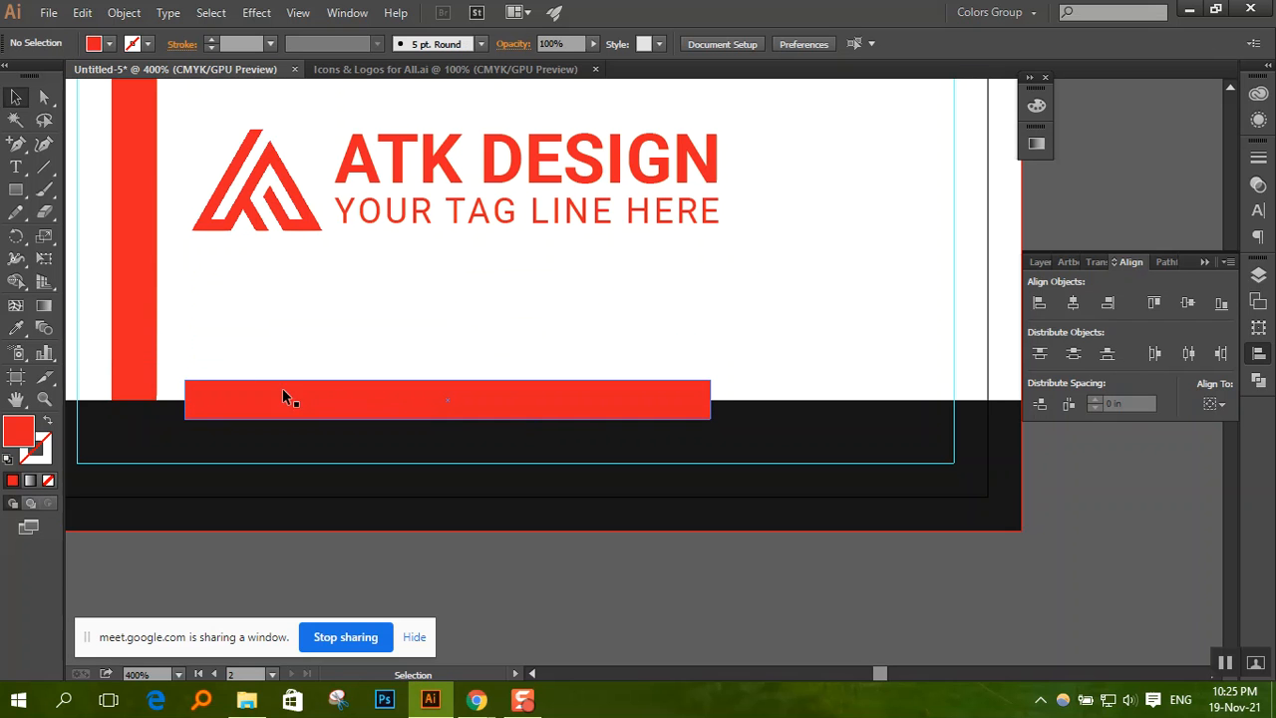
pyautogui.click(287, 394)
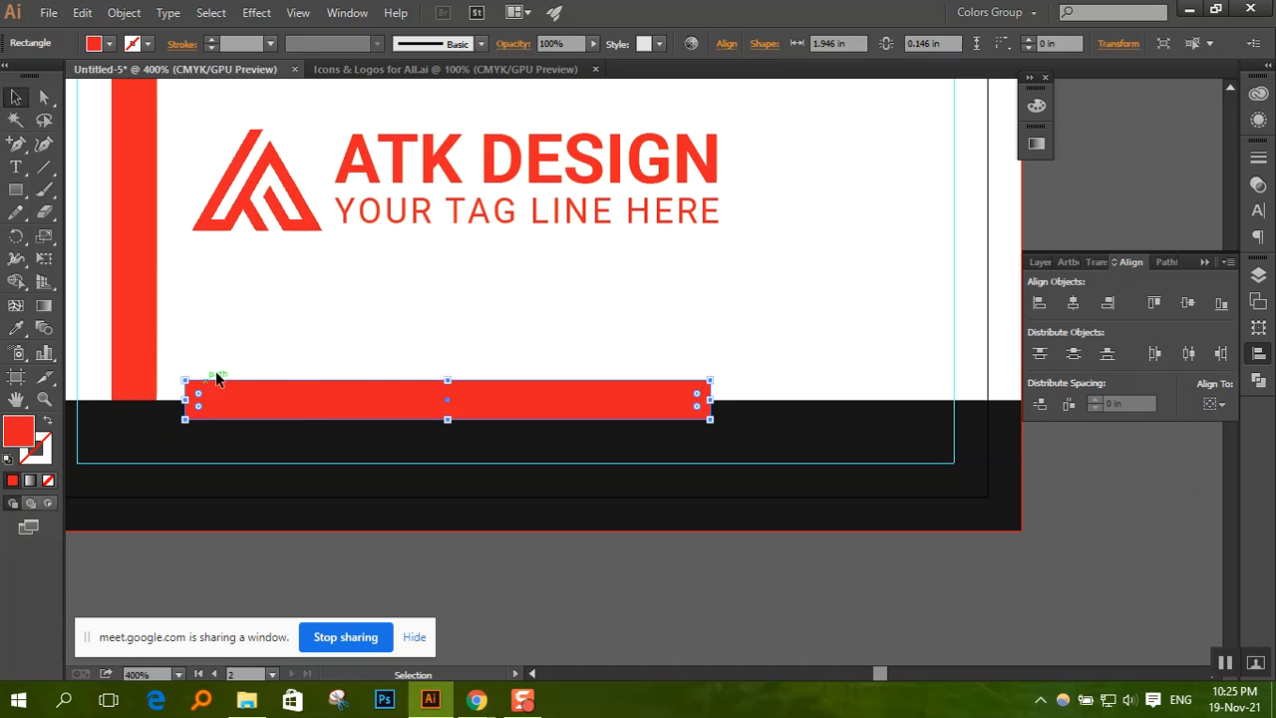
pyautogui.moveTo(373, 330); pyautogui.dragTo(455, 330)
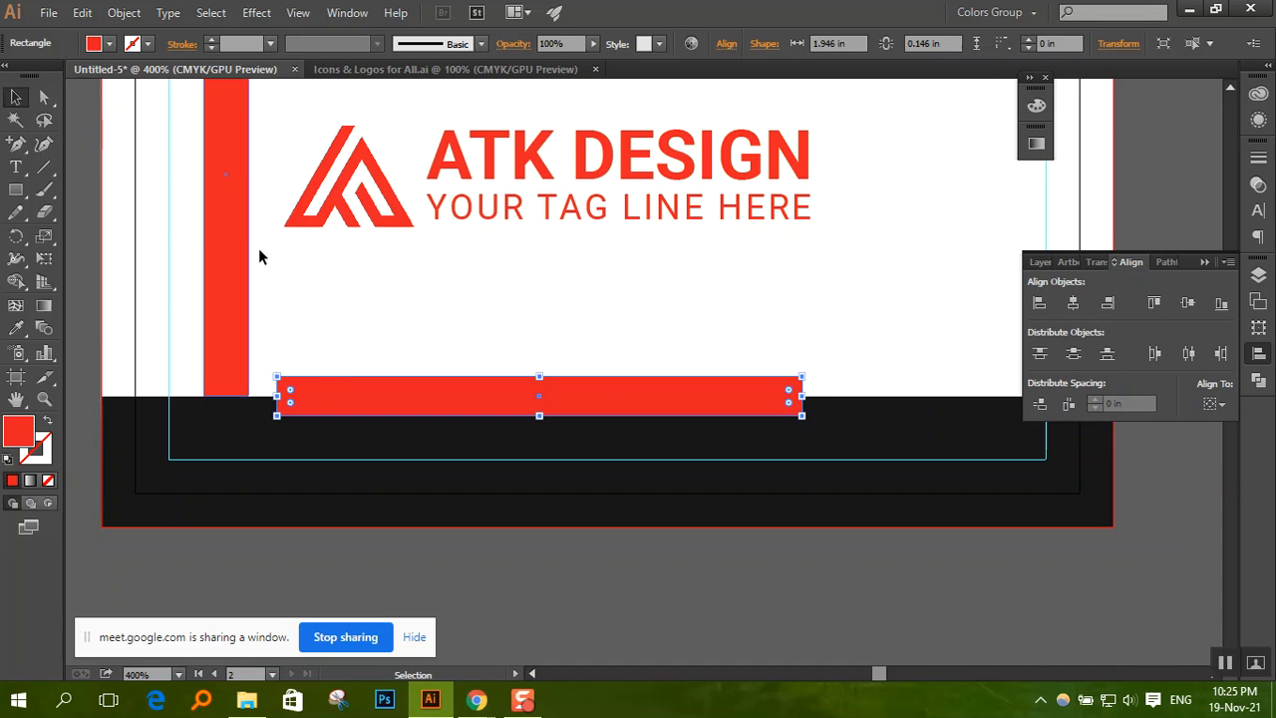
# - Taper the red bar's top corners inward with Free Transform to form a trapezoid
pyautogui.click(47, 257)
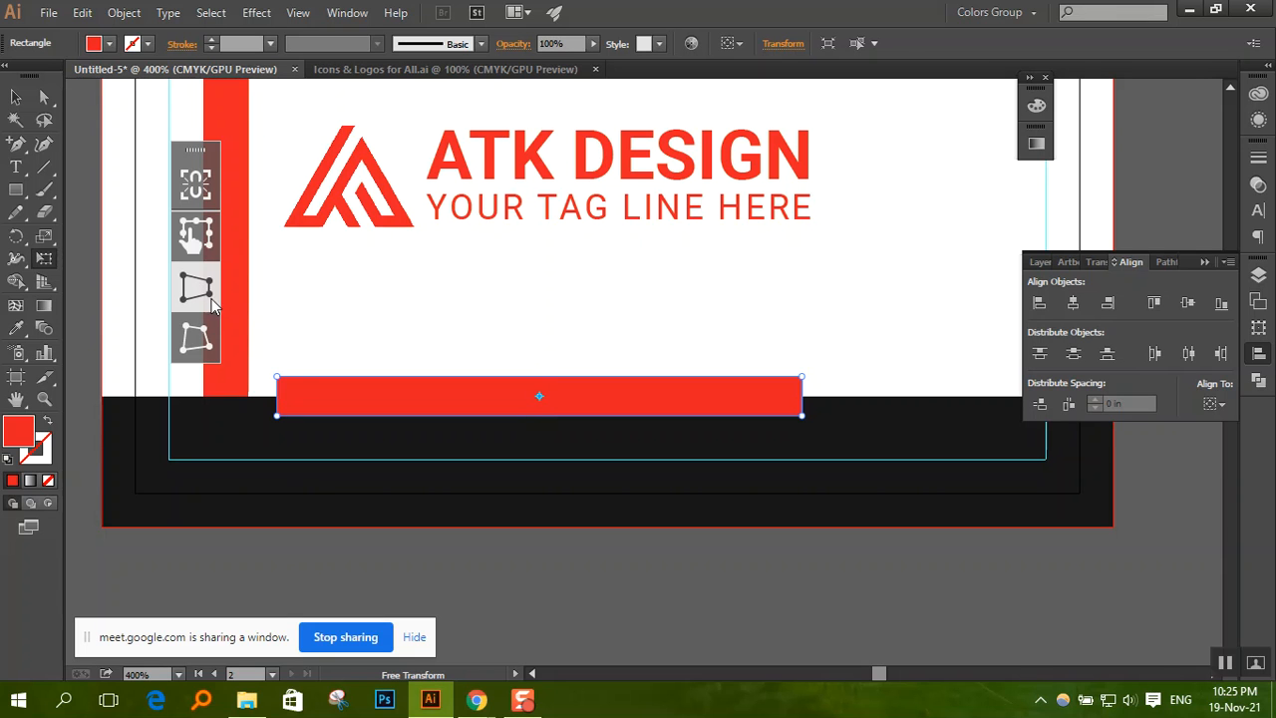
pyautogui.moveTo(279, 380)
pyautogui.mouseDown()
pyautogui.moveTo(349, 379)
pyautogui.moveTo(282, 379)
pyautogui.moveTo(300, 380)
pyautogui.mouseUp()
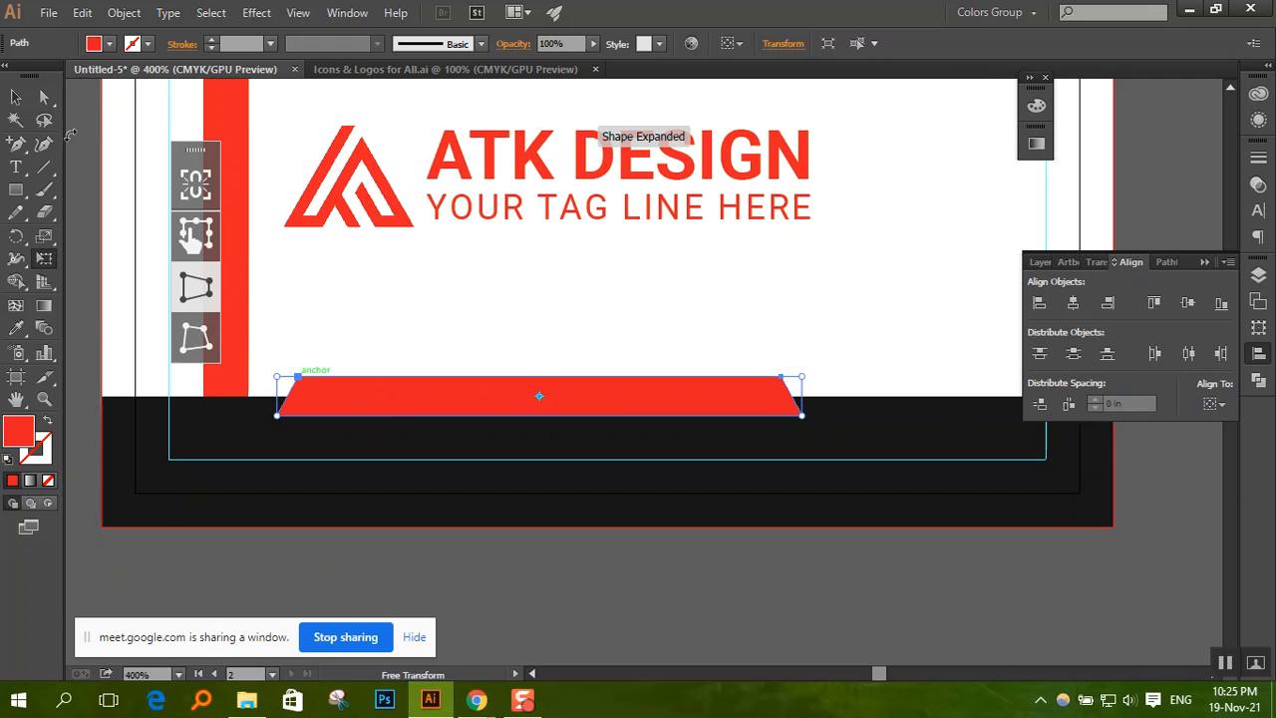
pyautogui.click(16, 97)
# - Center the logo and the trapezoid bar horizontally on the back card's dark band
pyautogui.click(225, 298)
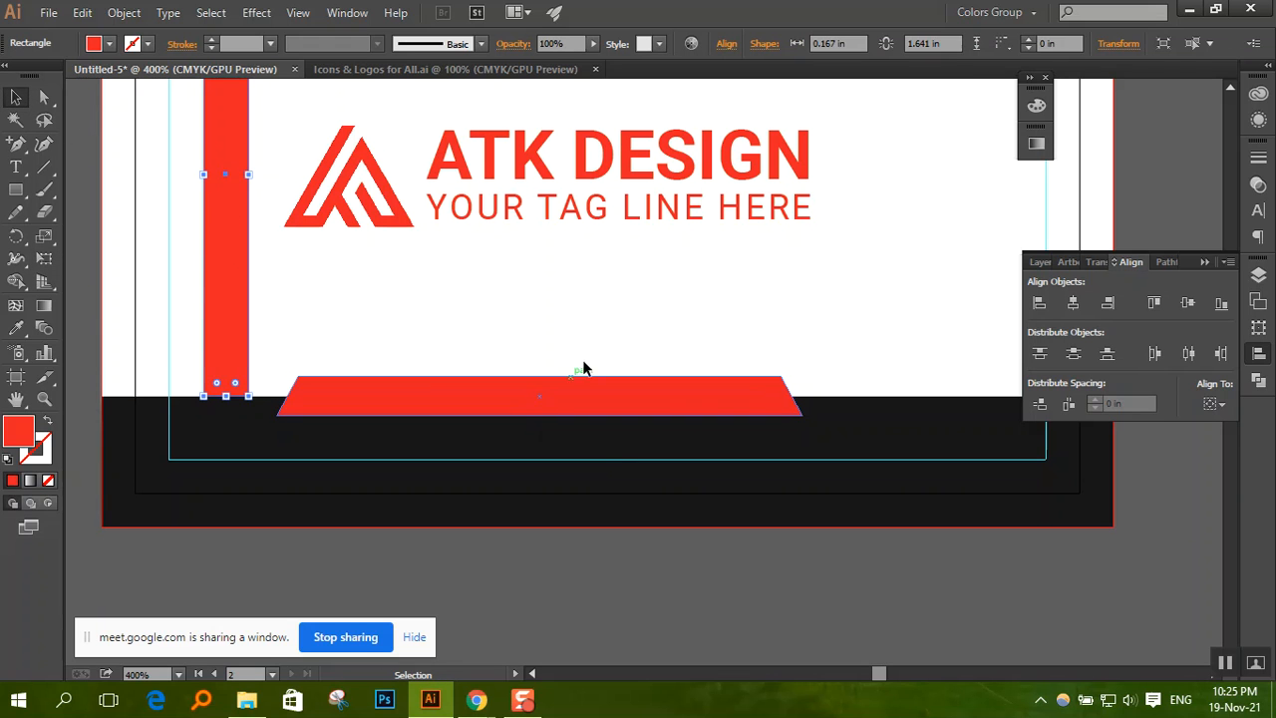
pyautogui.click(667, 287)
pyautogui.moveTo(855, 144); pyautogui.dragTo(572, 385)
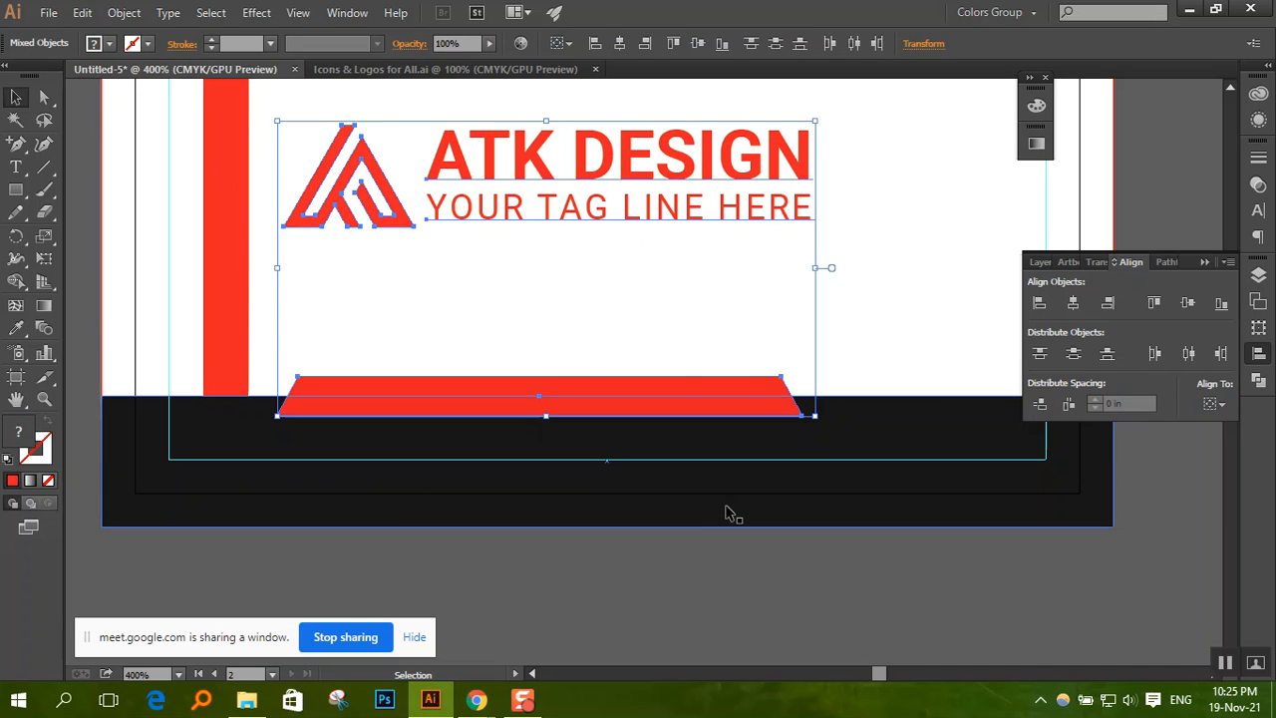
pyautogui.click(725, 498)
pyautogui.moveTo(857, 149); pyautogui.dragTo(612, 383)
pyautogui.click(727, 512)
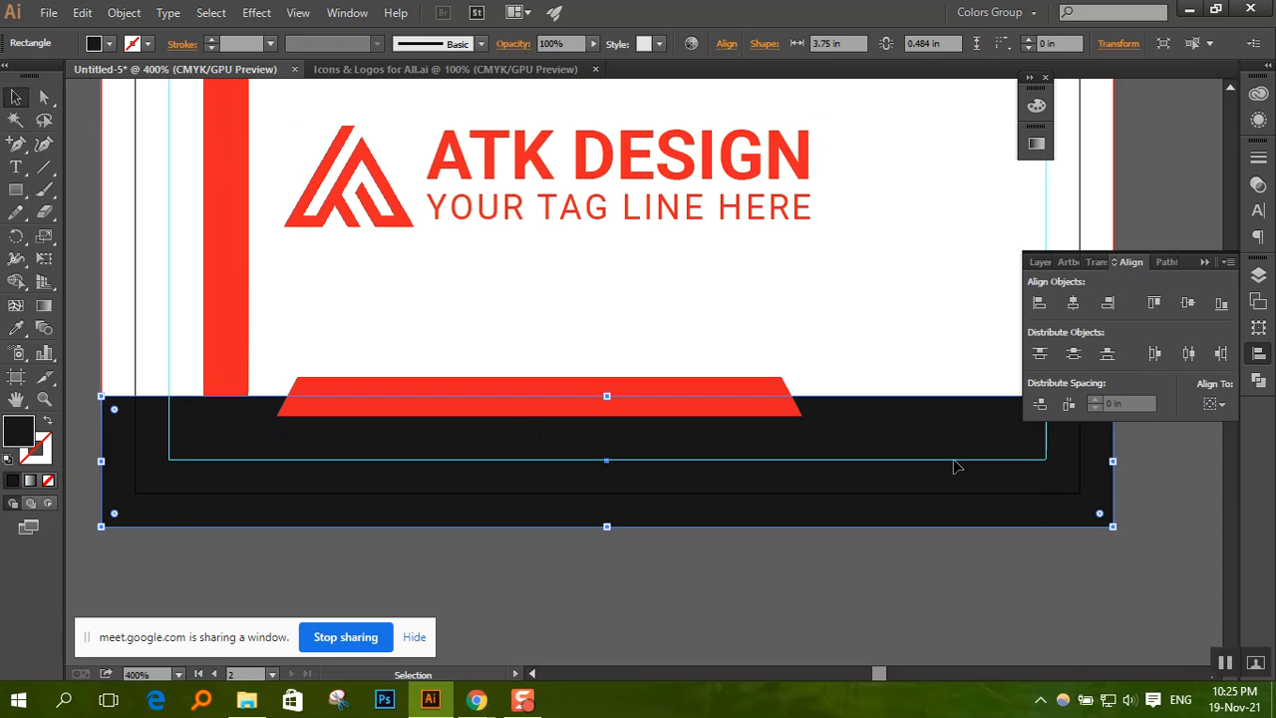
pyautogui.click(857, 150)
pyautogui.moveTo(622, 378); pyautogui.dragTo(598, 390)
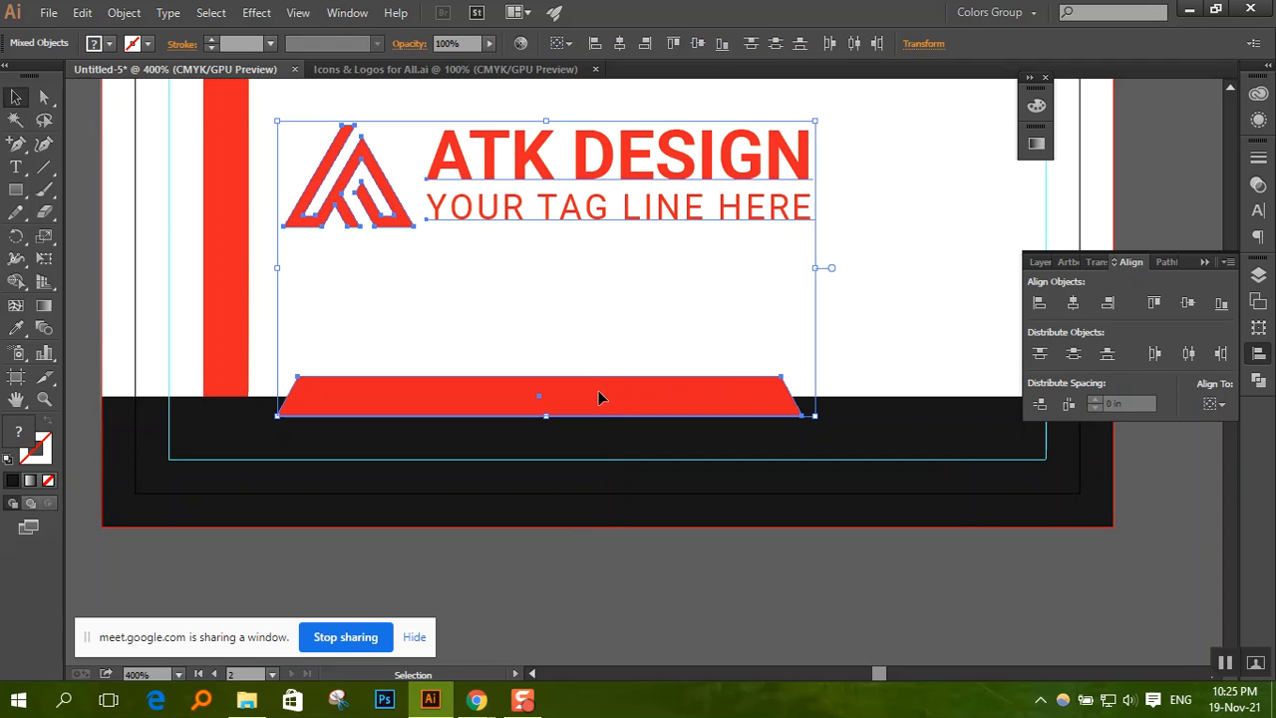
pyautogui.keyDown('shift'); pyautogui.click(748, 480); pyautogui.keyUp('shift')
pyautogui.click(1072, 304)
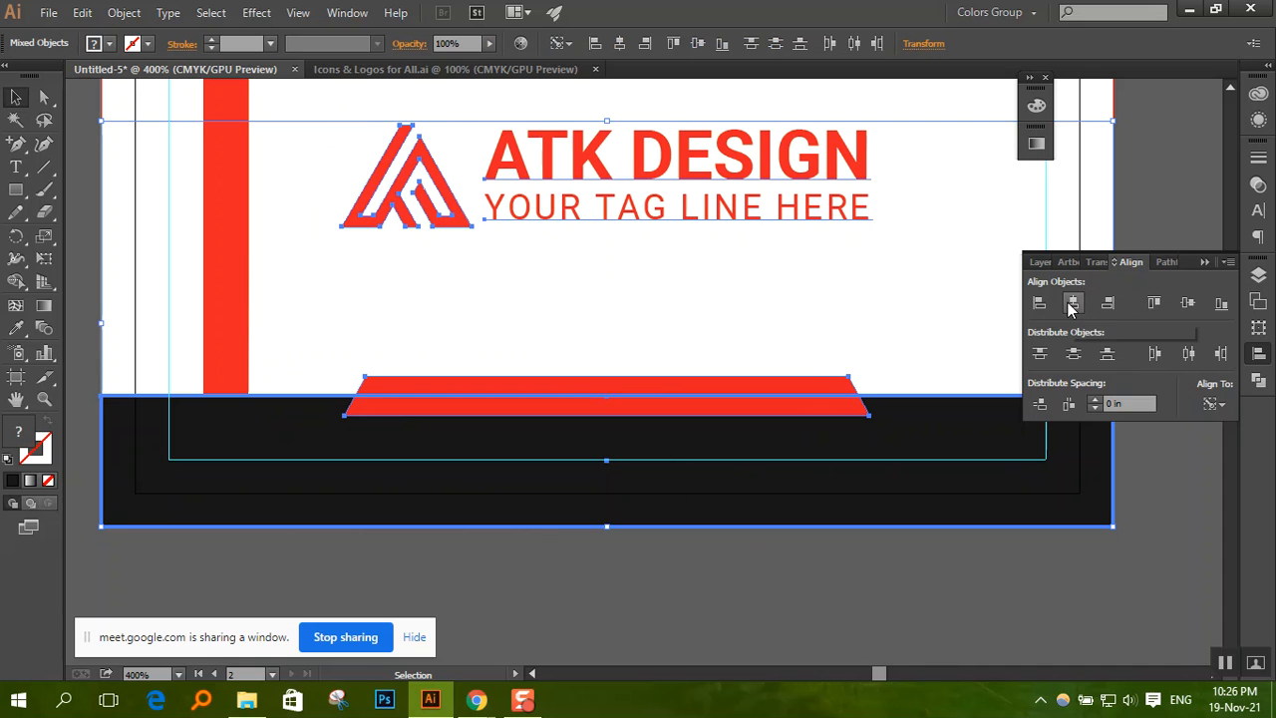
pyautogui.click(1162, 179)
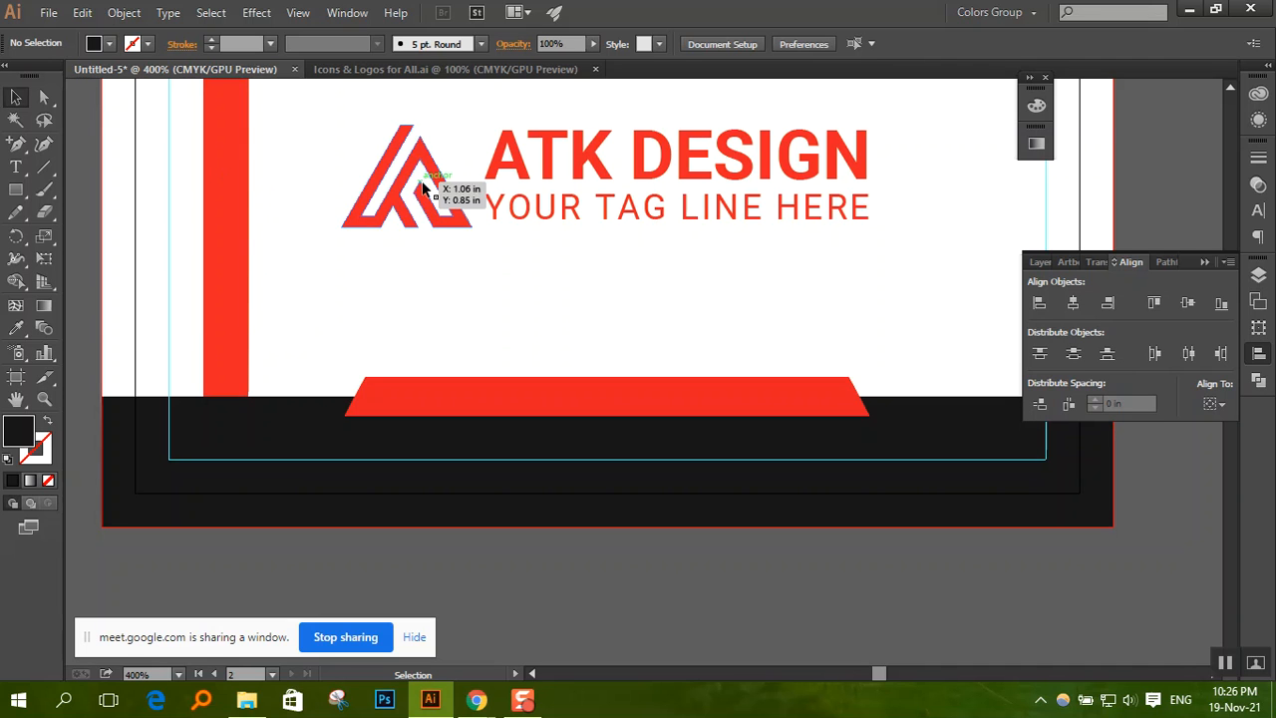
# - Shorten the red vertical bar so it ends just above the trapezoid
pyautogui.click(235, 299)
pyautogui.moveTo(227, 396); pyautogui.dragTo(228, 378)
pyautogui.click(364, 327)
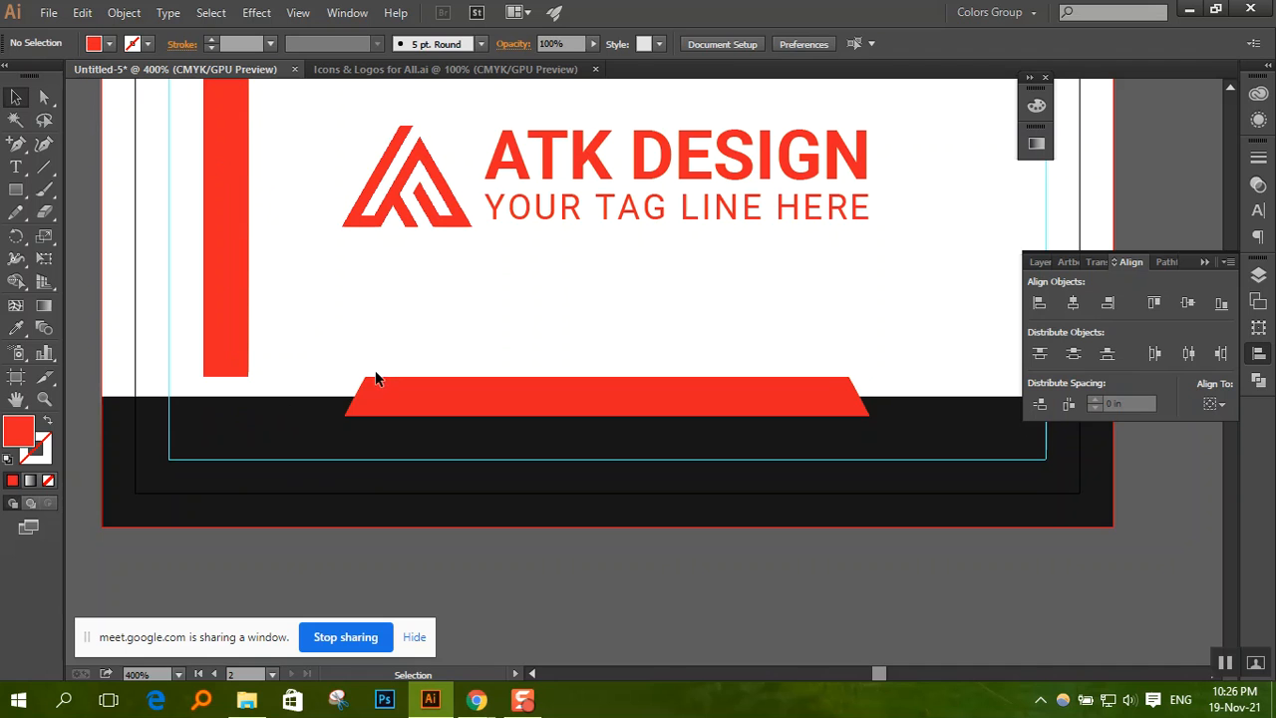
# - Vertically center the logo on the shortened red vertical bar
pyautogui.moveTo(202, 124); pyautogui.dragTo(419, 190)
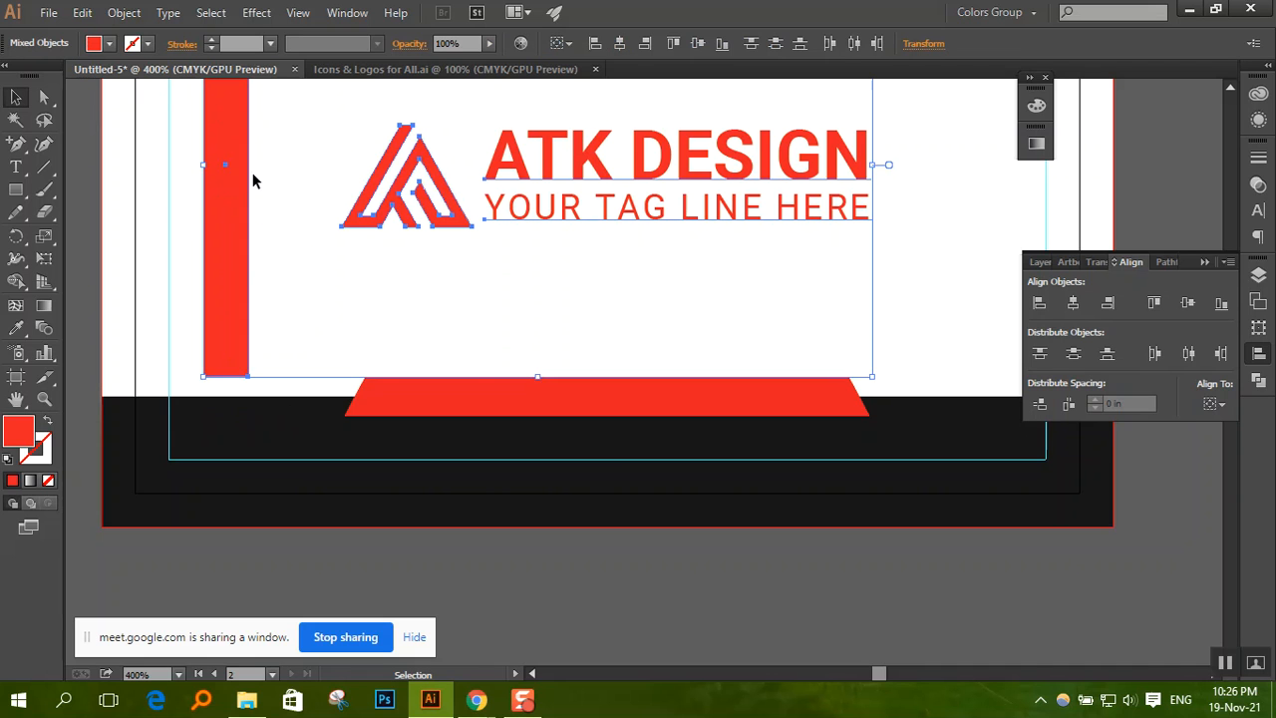
pyautogui.click(242, 171)
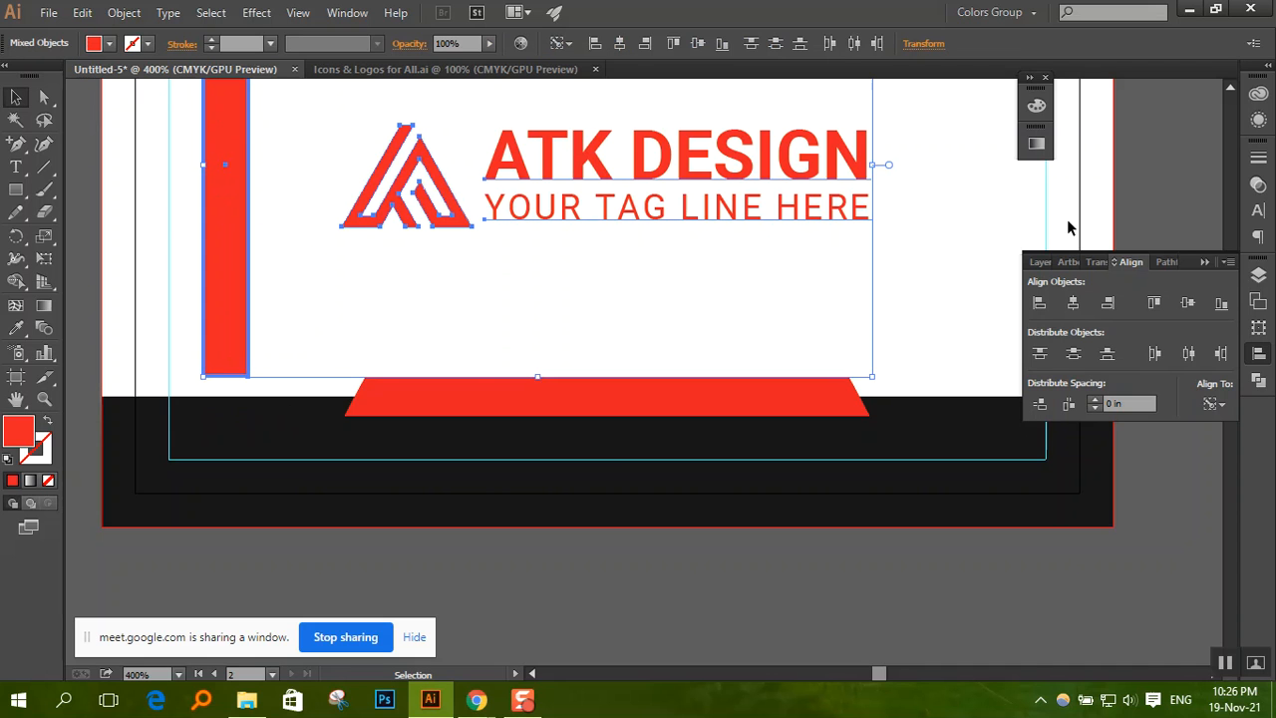
pyautogui.click(1186, 303)
pyautogui.click(909, 237)
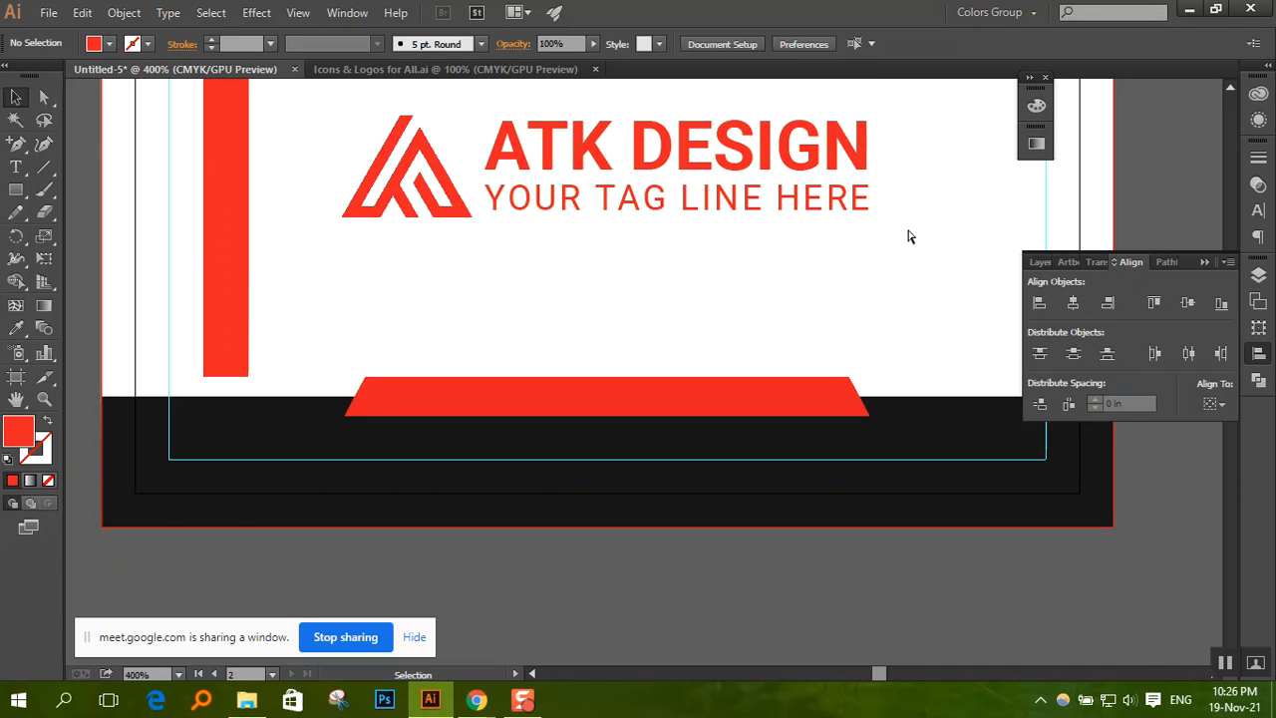
# - Delete the red vertical bar from the back card
pyautogui.hotkey('ctrl', '-')
pyautogui.hotkey('ctrl', '-')
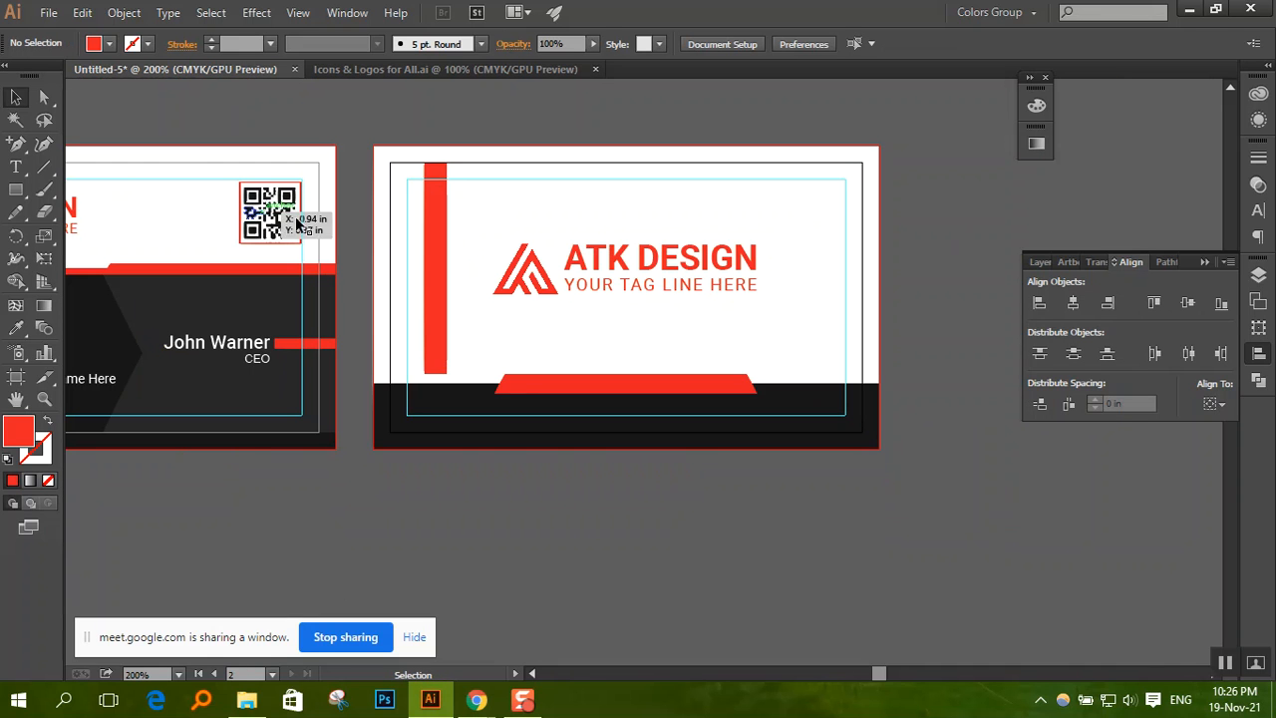
pyautogui.click(432, 266)
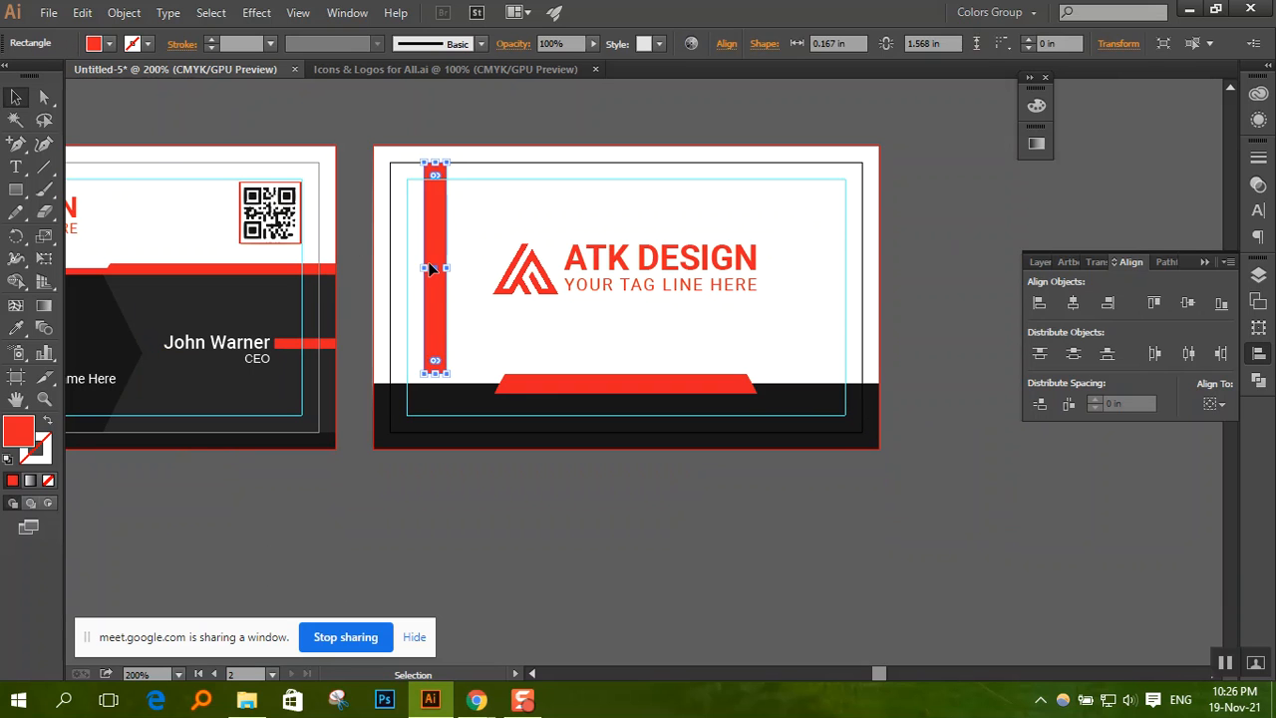
pyautogui.press('Delete')
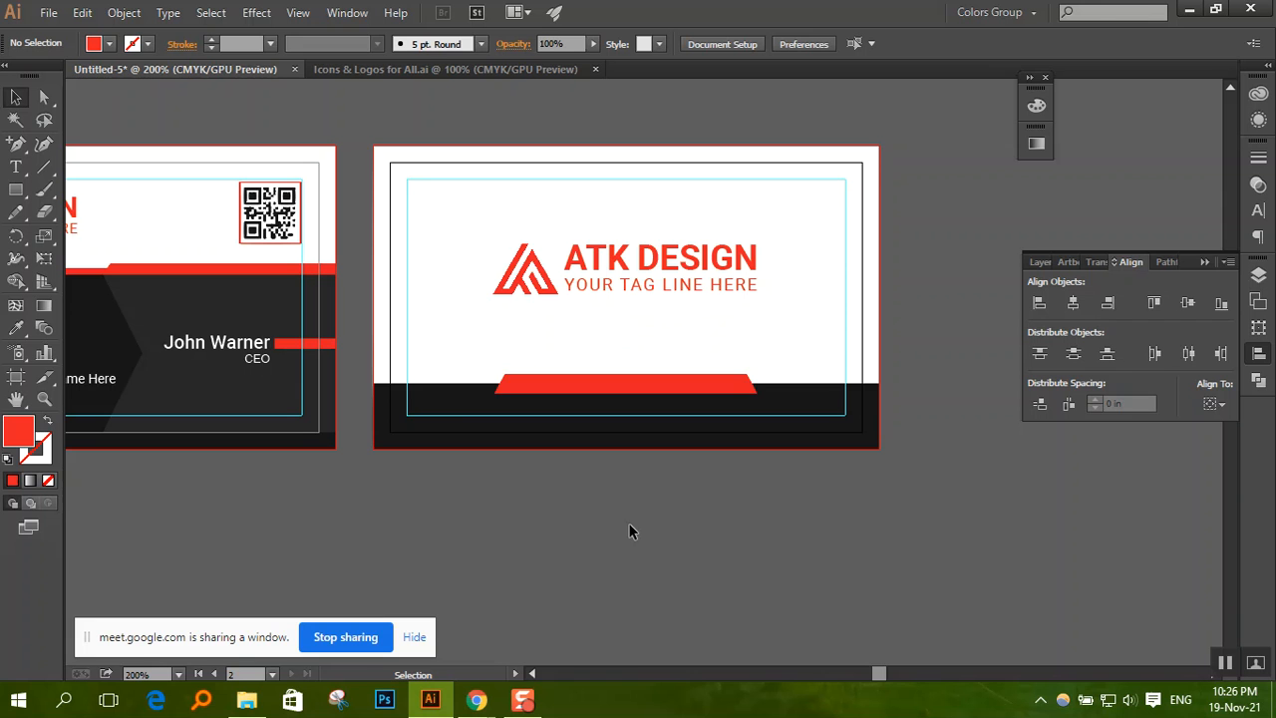
# - Delete the VidMaze reference image beside the cards
pyautogui.hotkey('ctrl', '-')
pyautogui.moveTo(522, 541); pyautogui.dragTo(779, 490)
pyautogui.hotkey('ctrl', 'a')
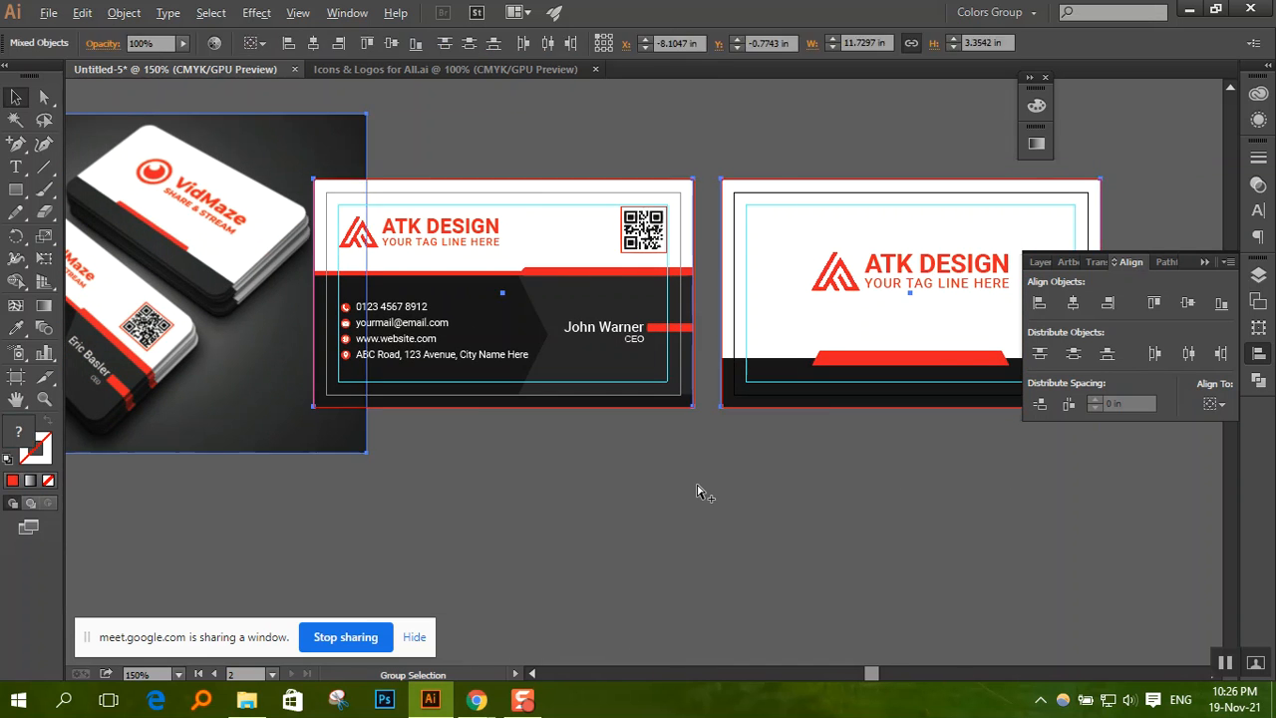
pyautogui.click(595, 553)
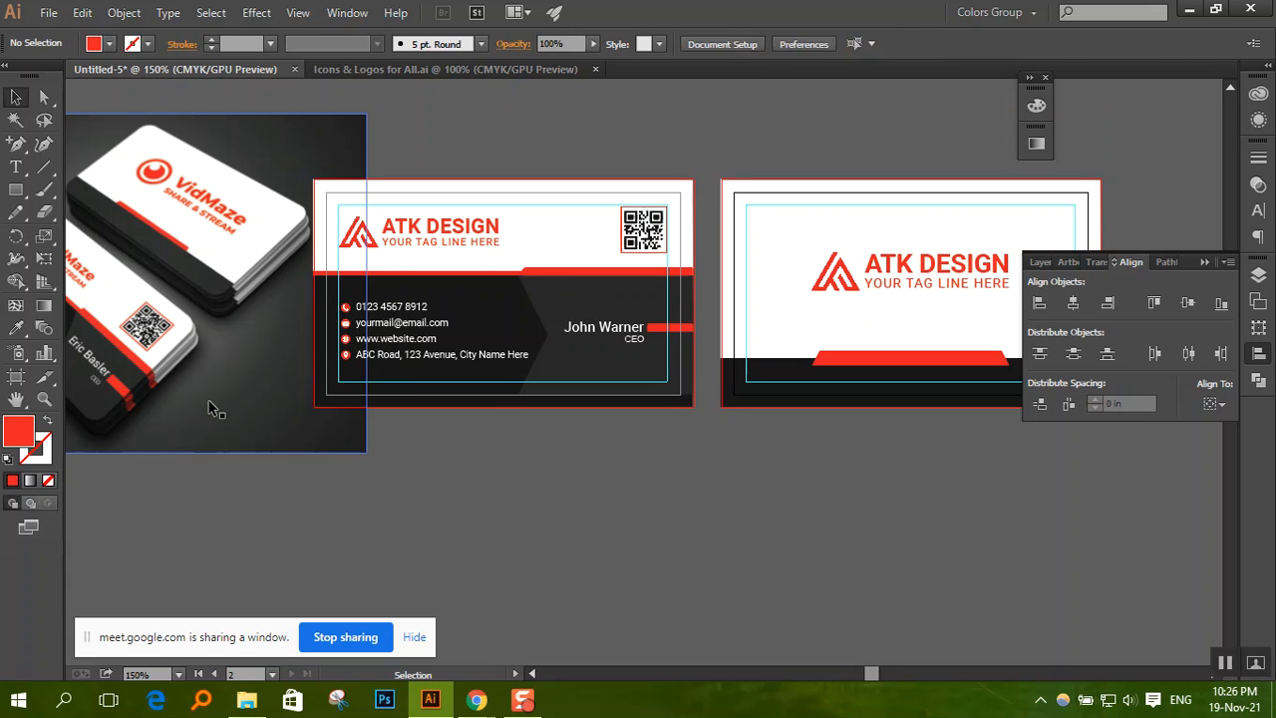
pyautogui.click(223, 406)
pyautogui.press('Delete')
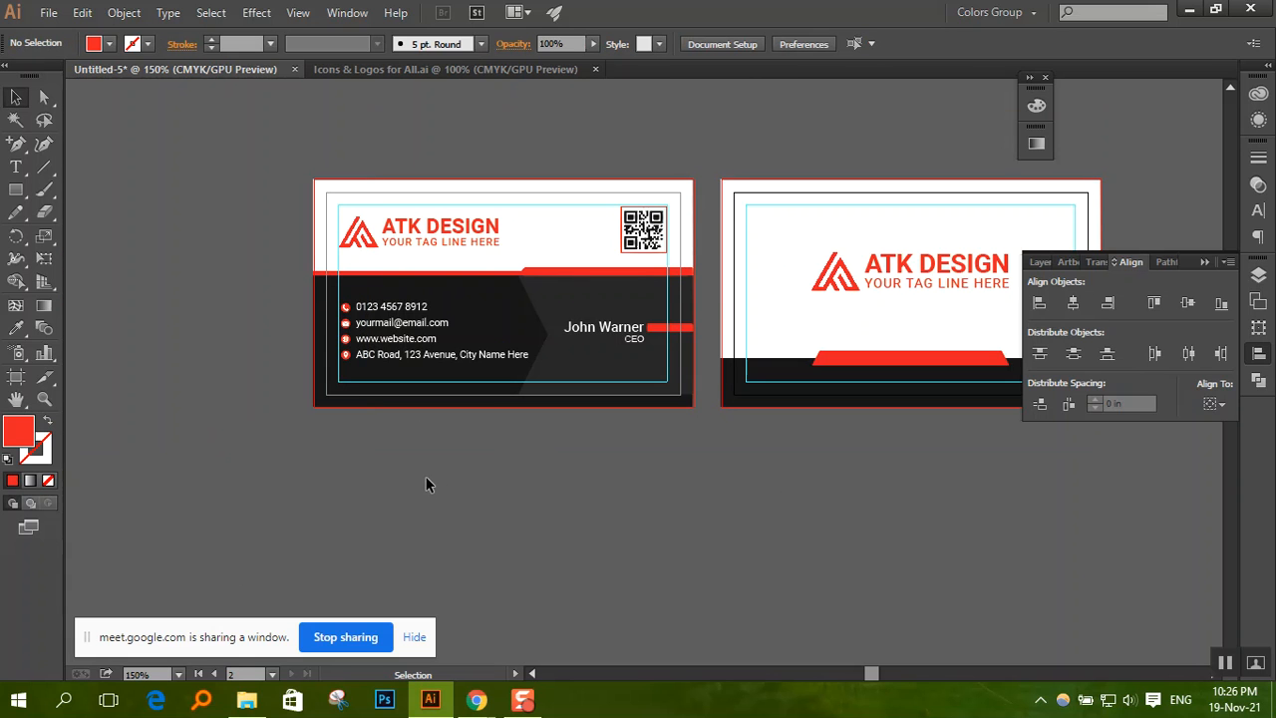
# - Hide the guides to preview both card sides
pyautogui.rightClick(541, 485)
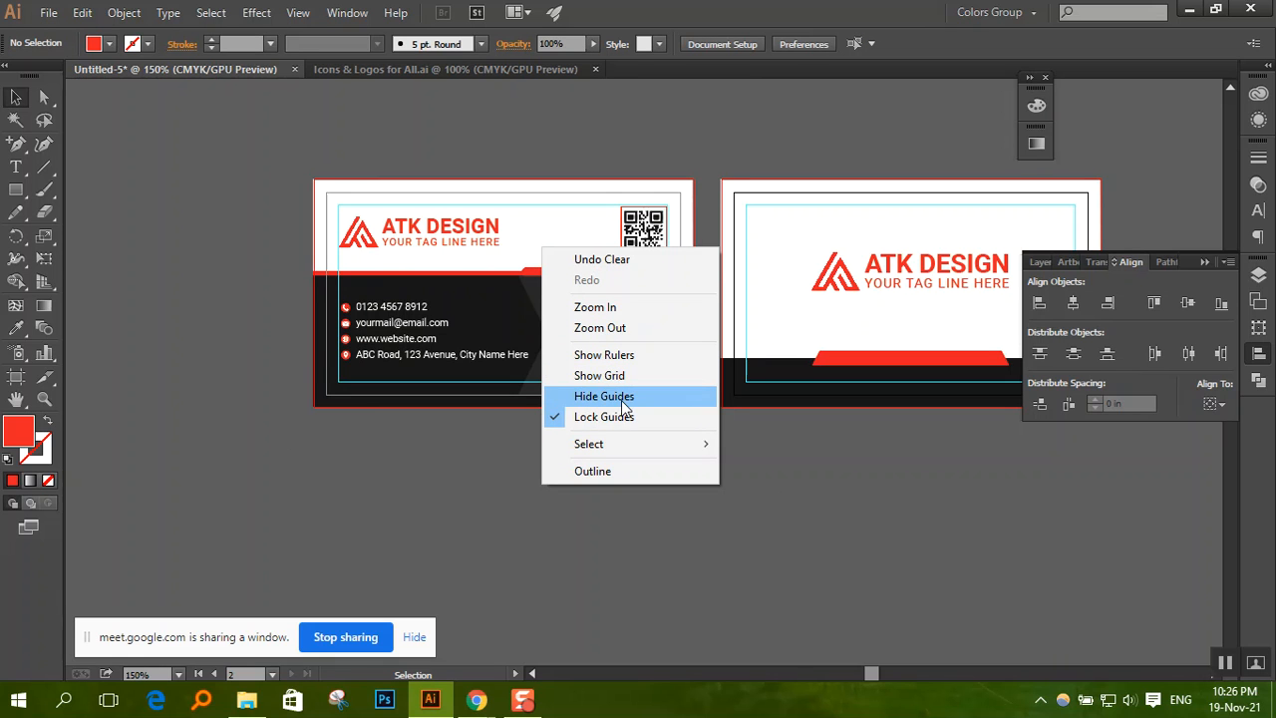
pyautogui.click(618, 396)
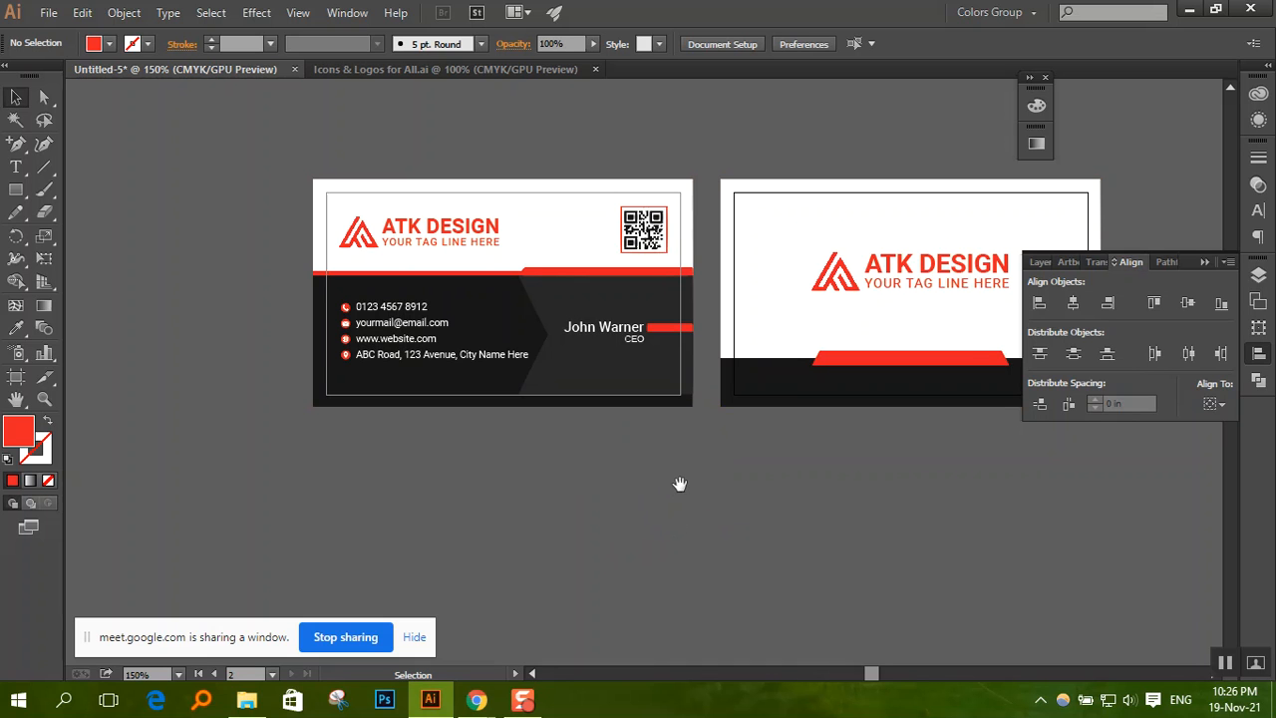
pyautogui.moveTo(674, 484); pyautogui.dragTo(540, 483)
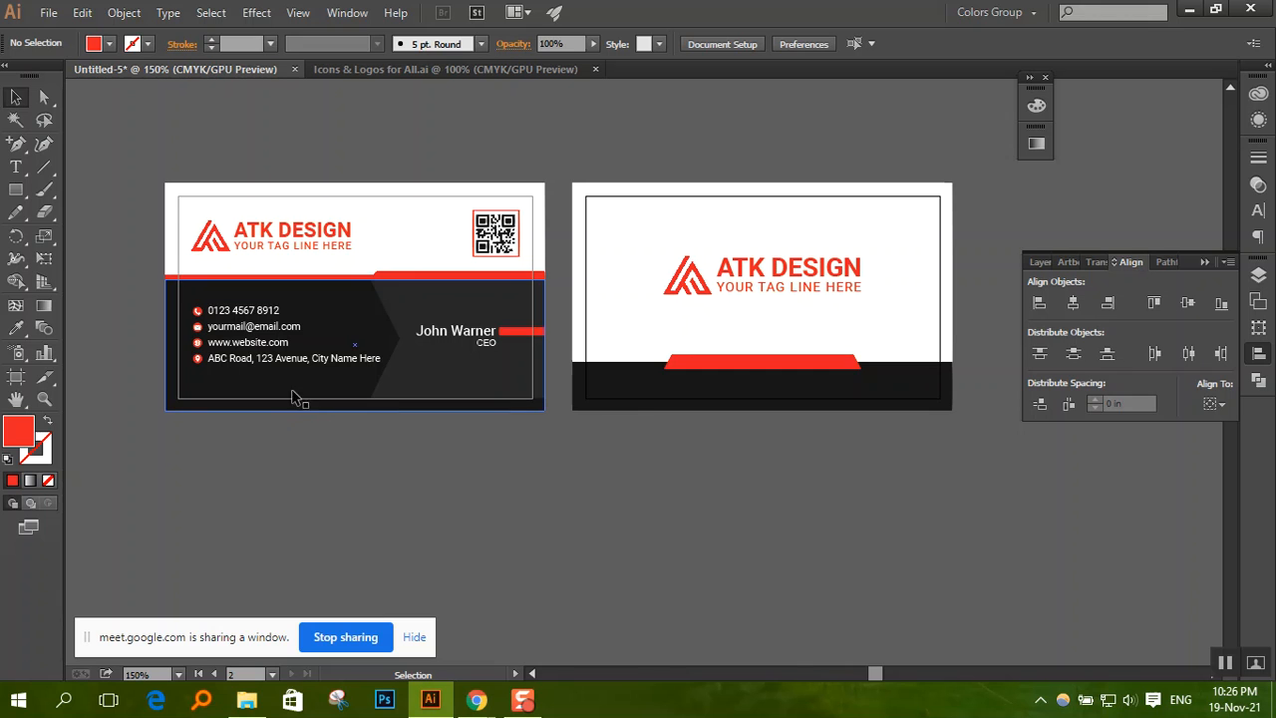
# - Save the document as an Illustrator file named class project, keeping the Illustrator CC version
pyautogui.click(50, 14)
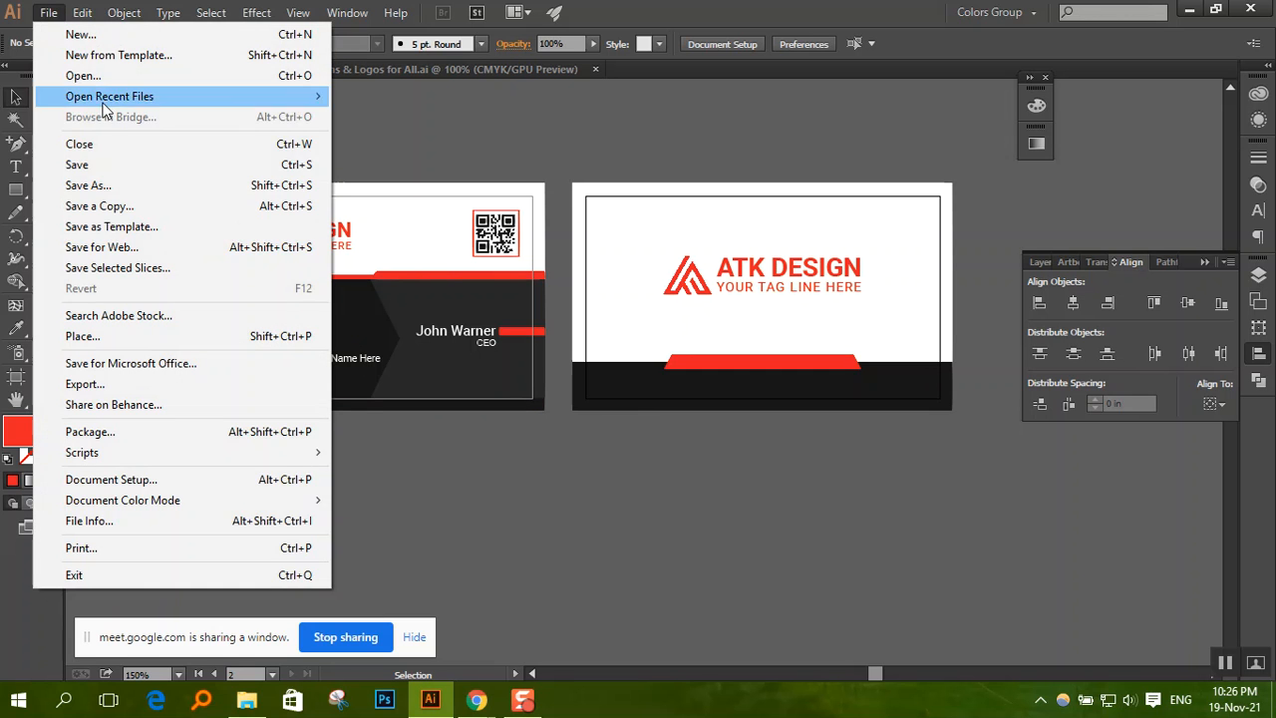
pyautogui.click(96, 183)
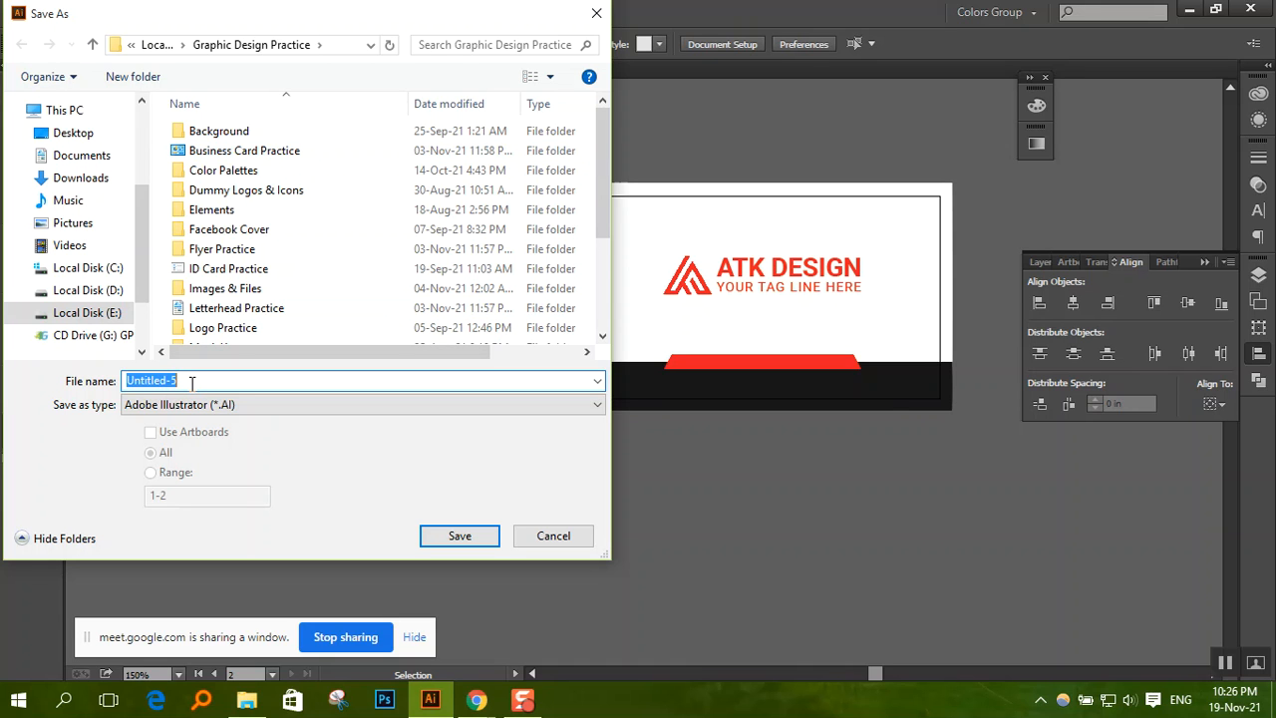
pyautogui.write('class project')
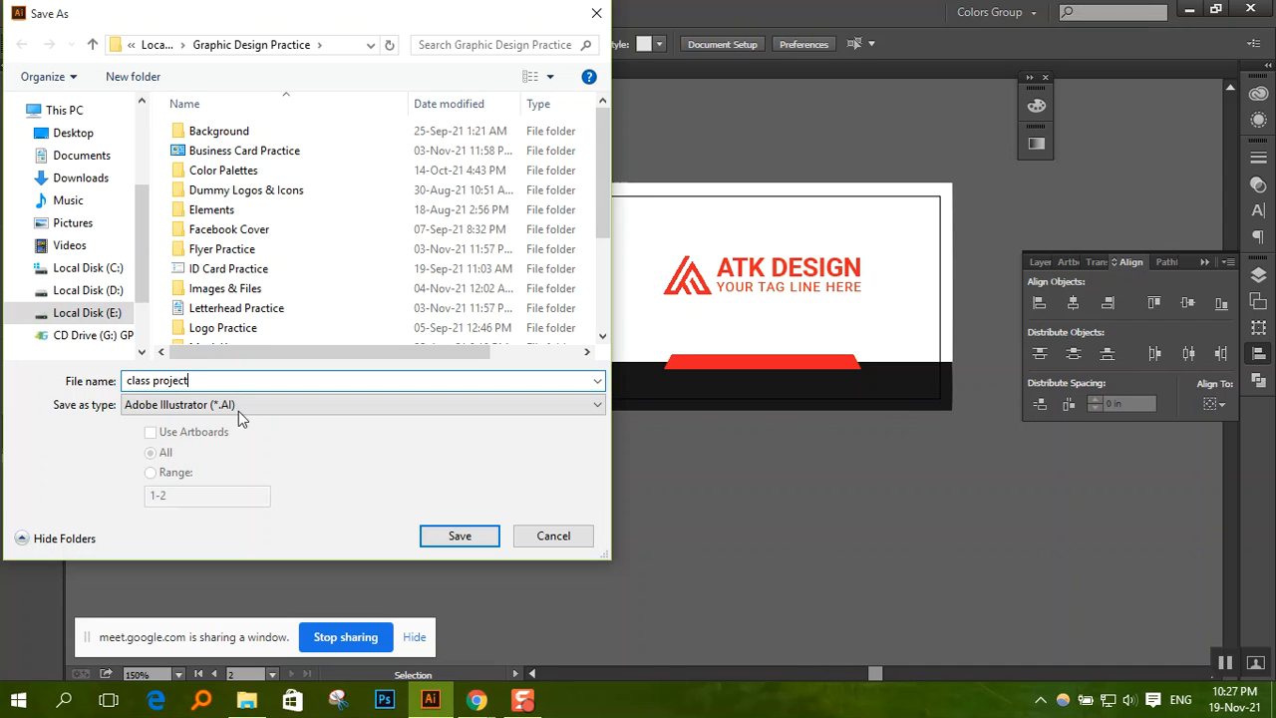
pyautogui.click(477, 534)
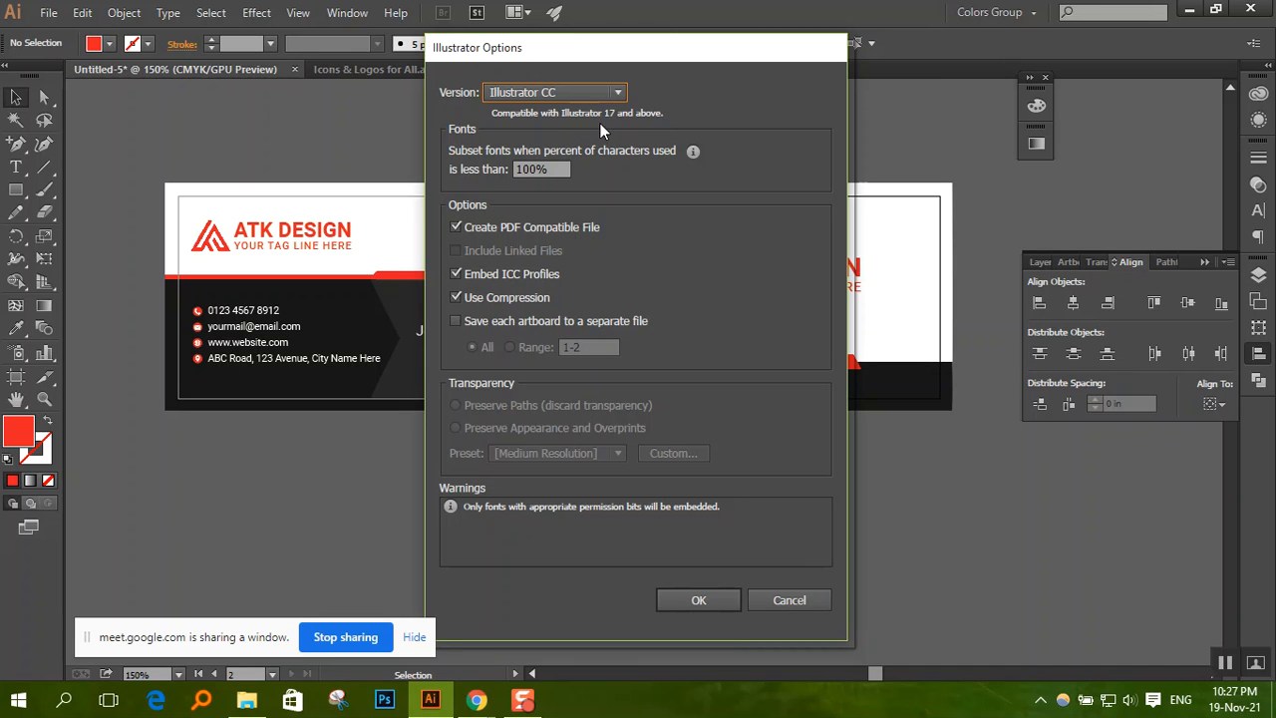
pyautogui.click(583, 95)
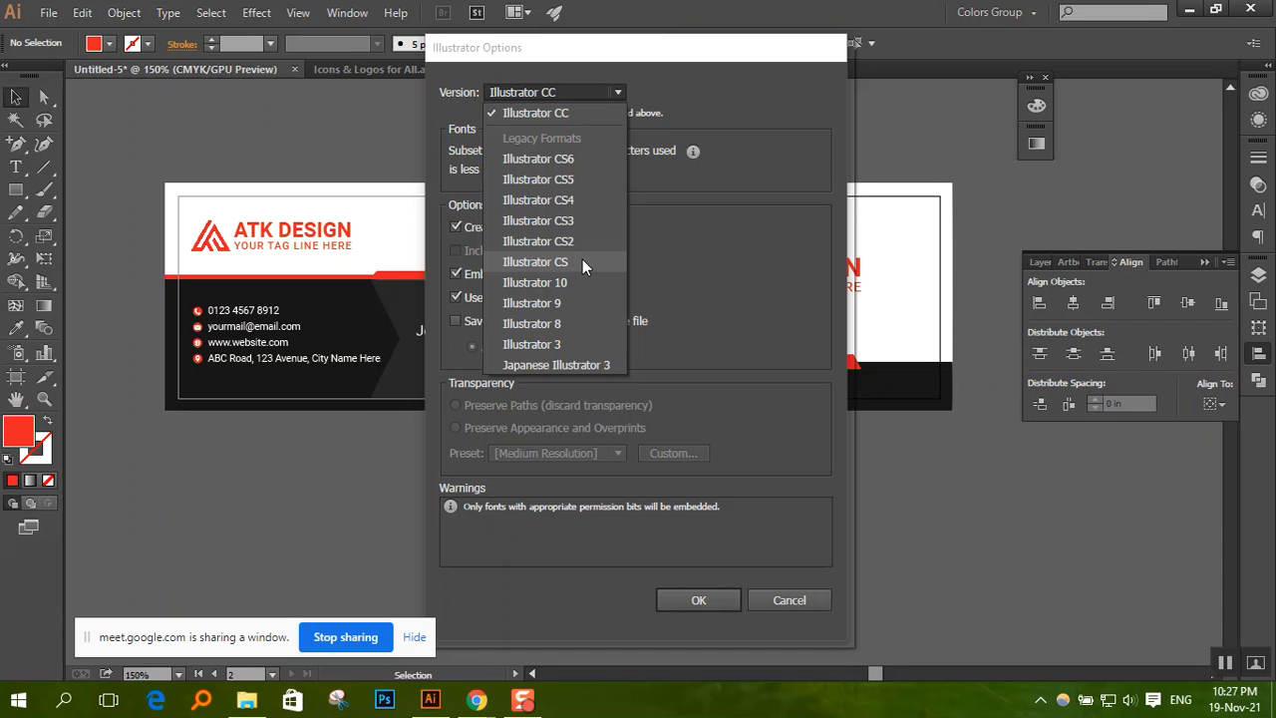
pyautogui.click(748, 208)
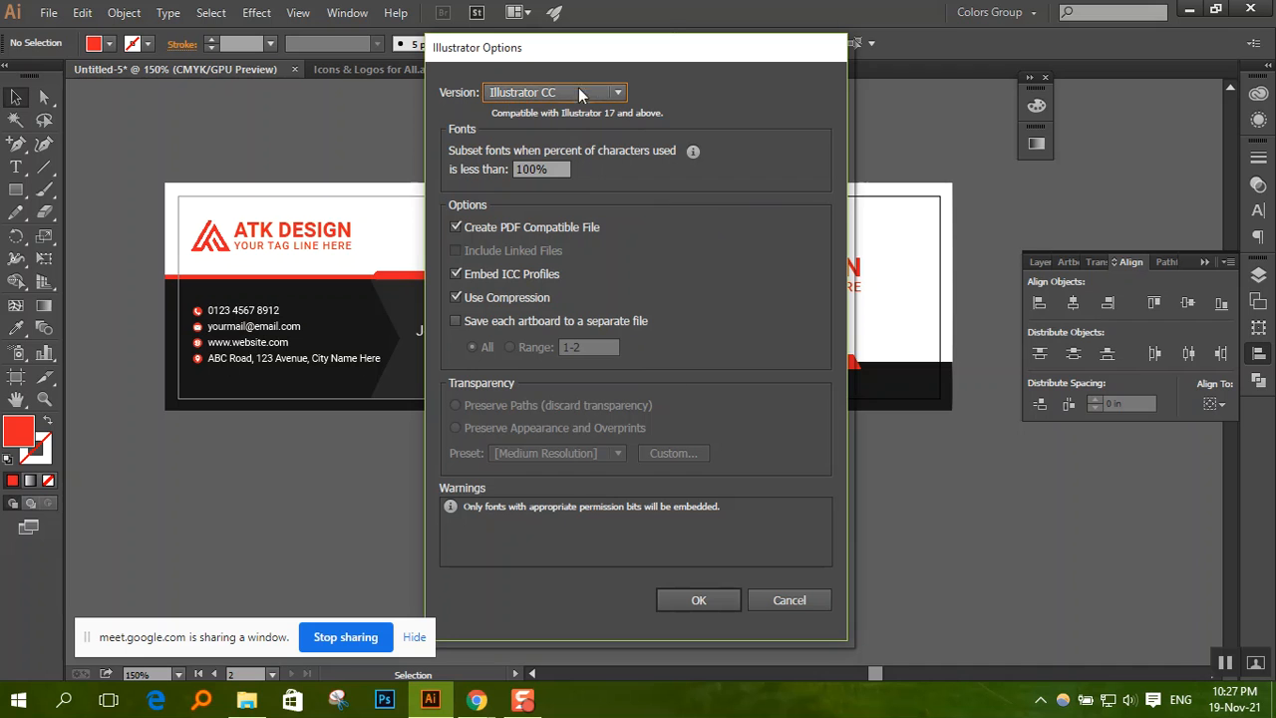
pyautogui.click(695, 601)
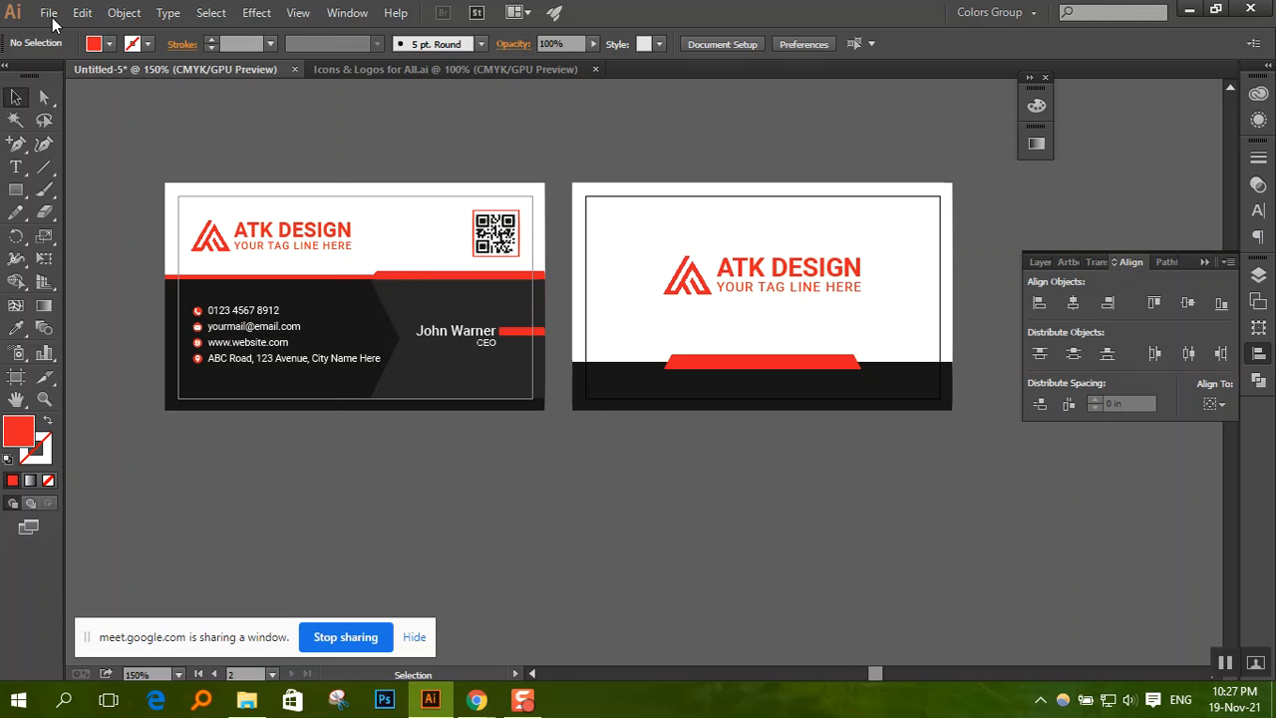
# - Open Save for Web for the back card and set the JPEG image width to 2000 px
pyautogui.click(48, 13)
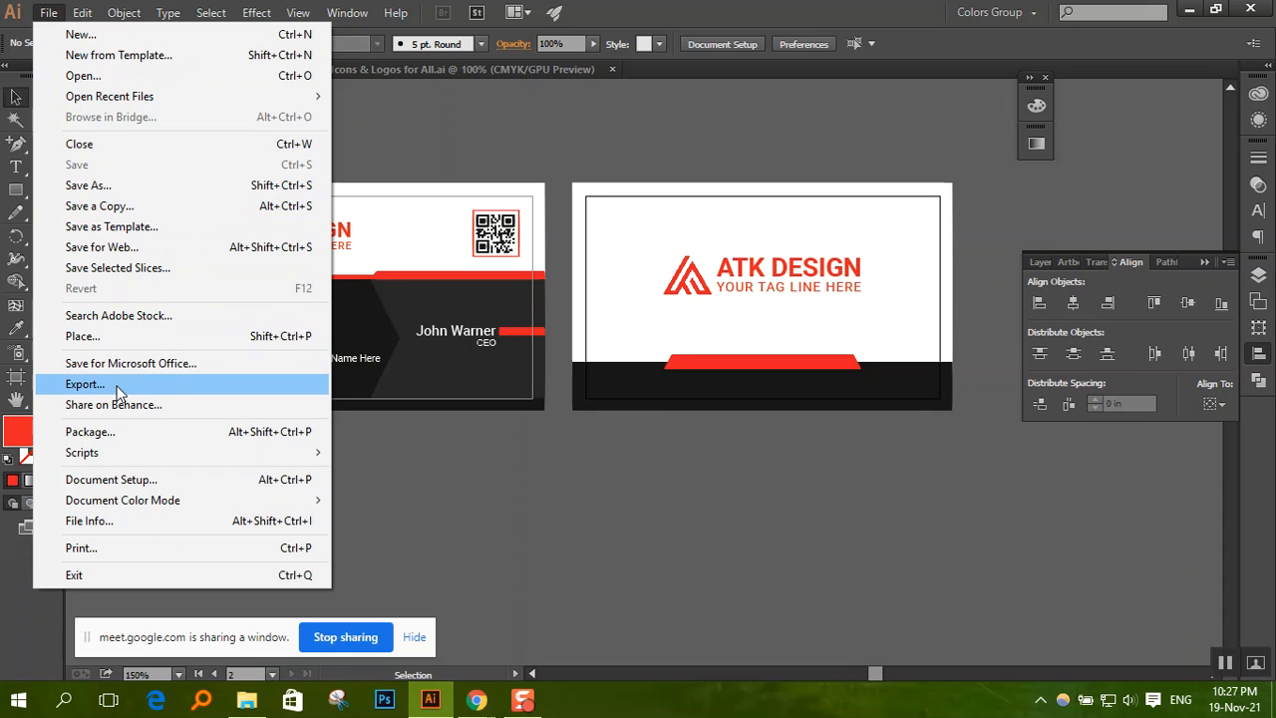
pyautogui.click(122, 254)
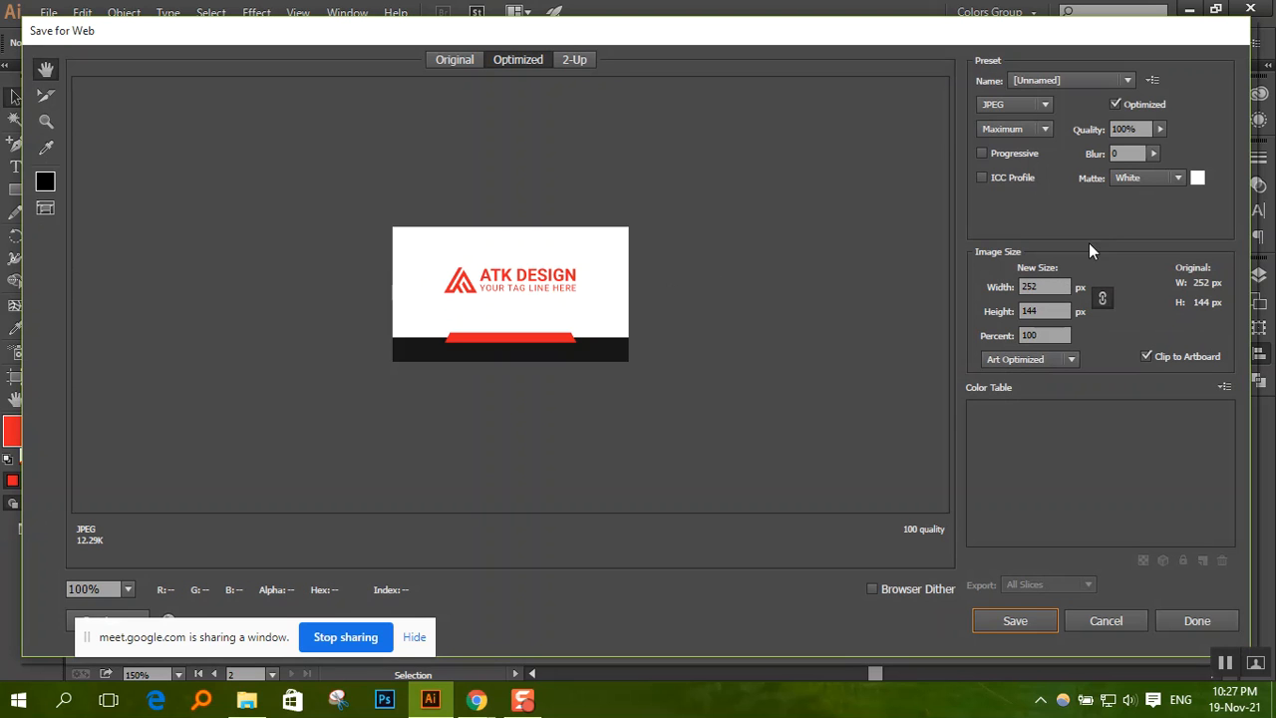
pyautogui.click(1046, 286)
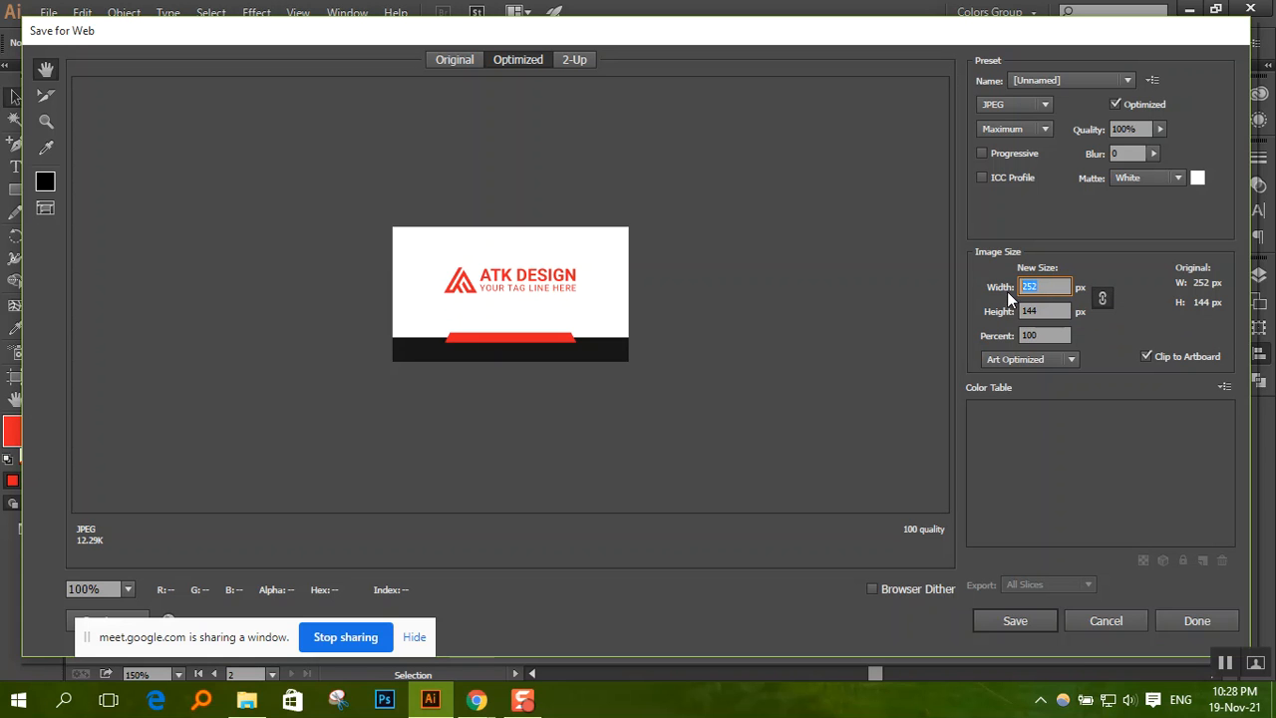
pyautogui.write('2000')
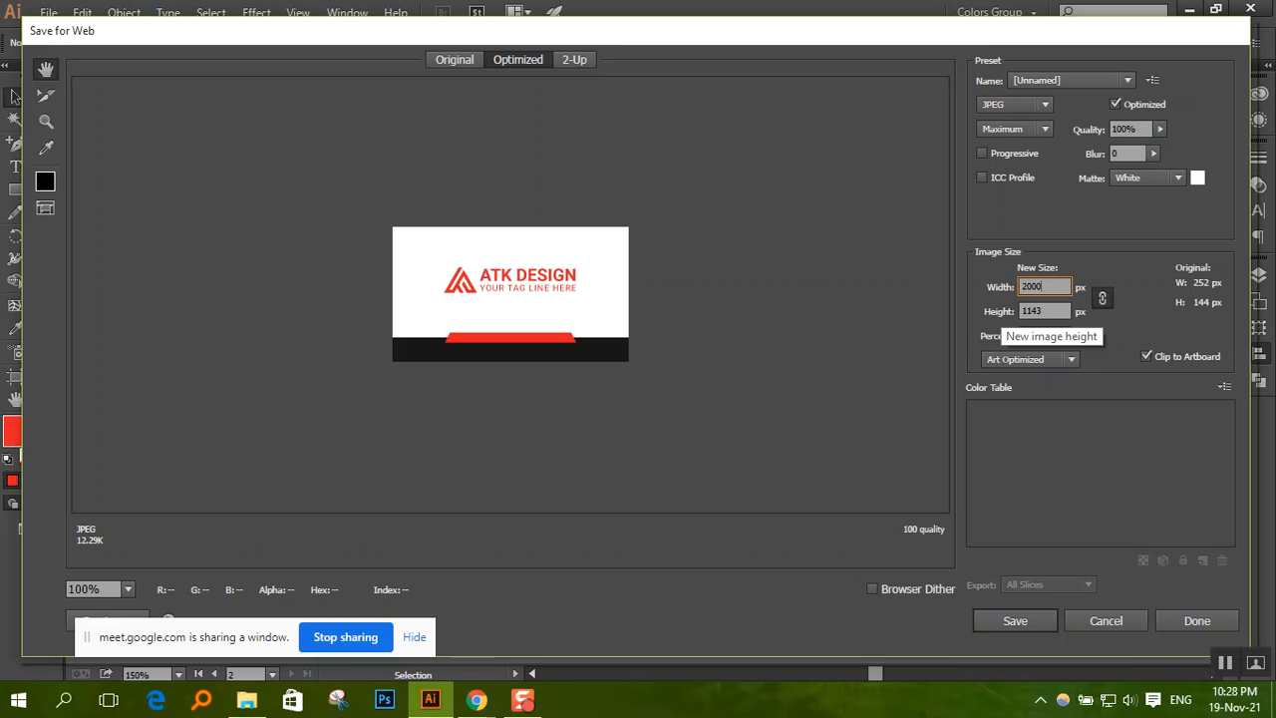
pyautogui.press('Tab')
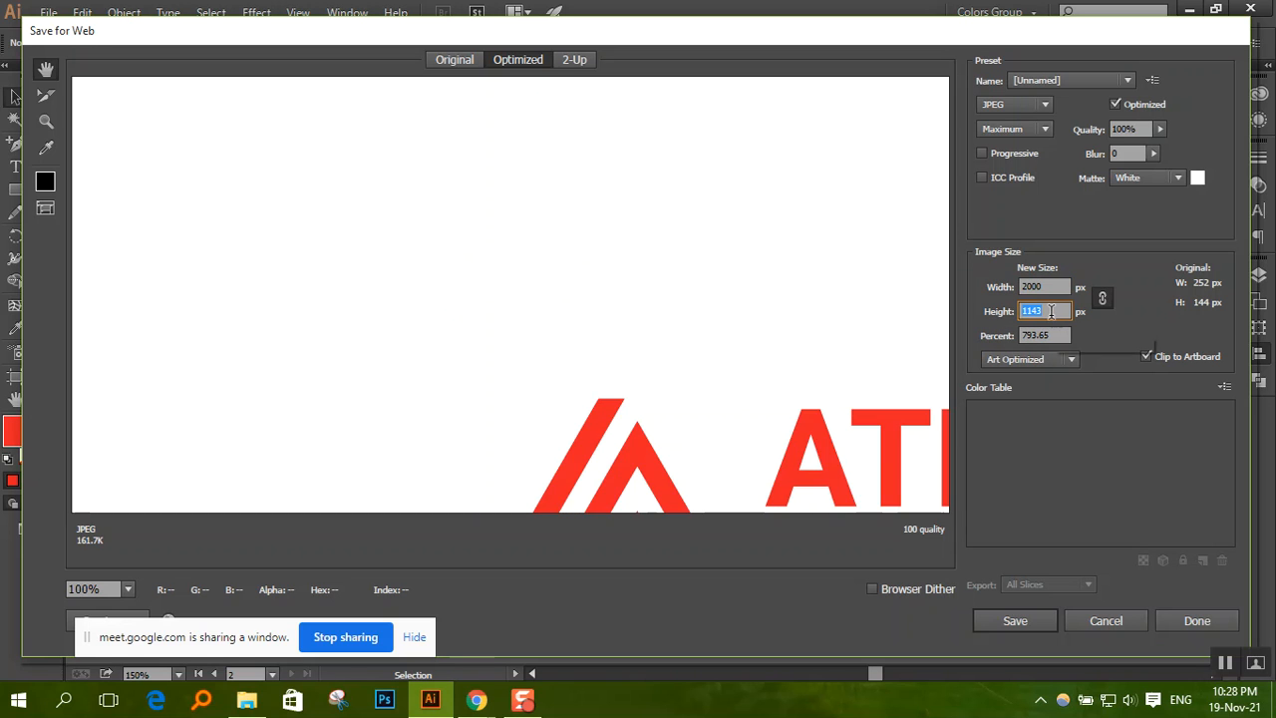
pyautogui.press('alt')
pyautogui.keyDown('alt'); pyautogui.click(143, 331); pyautogui.keyUp('alt')
pyautogui.keyDown('alt'); pyautogui.click(245, 337); pyautogui.keyUp('alt')
pyautogui.keyDown('alt'); pyautogui.click(251, 339); pyautogui.keyUp('alt')
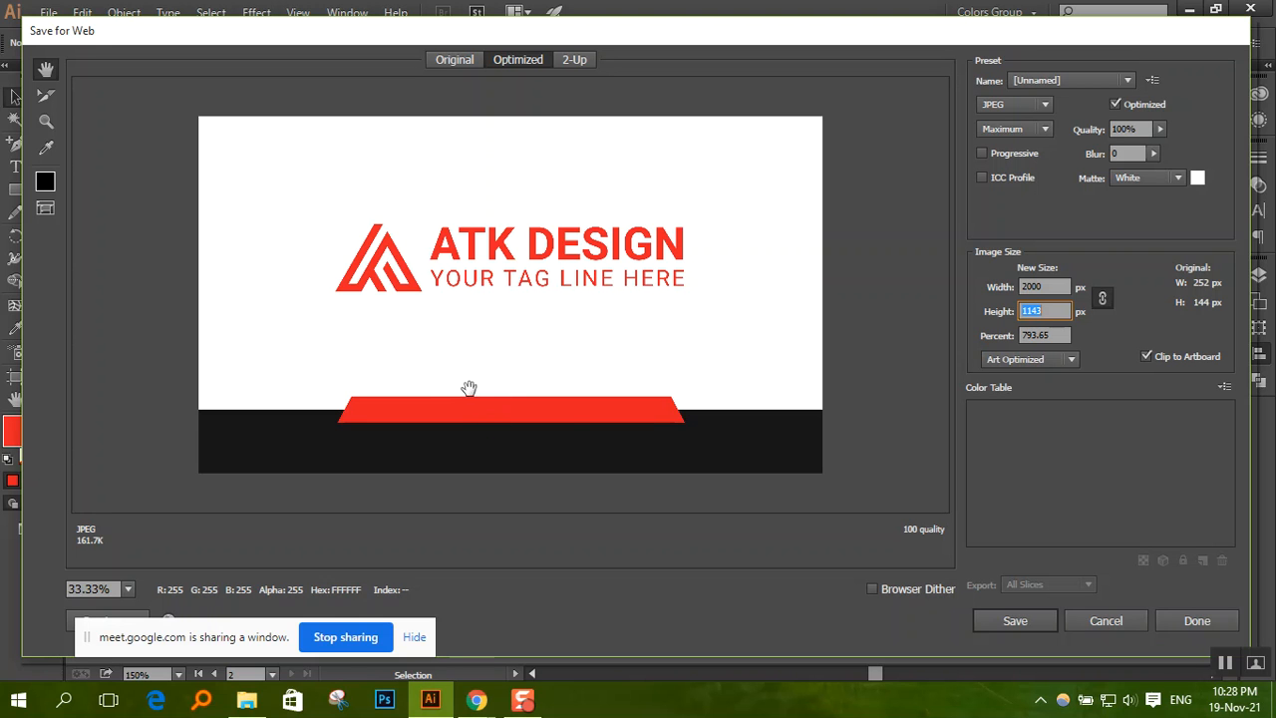
# - Save the optimized back card image as class-project 1
pyautogui.click(1015, 621)
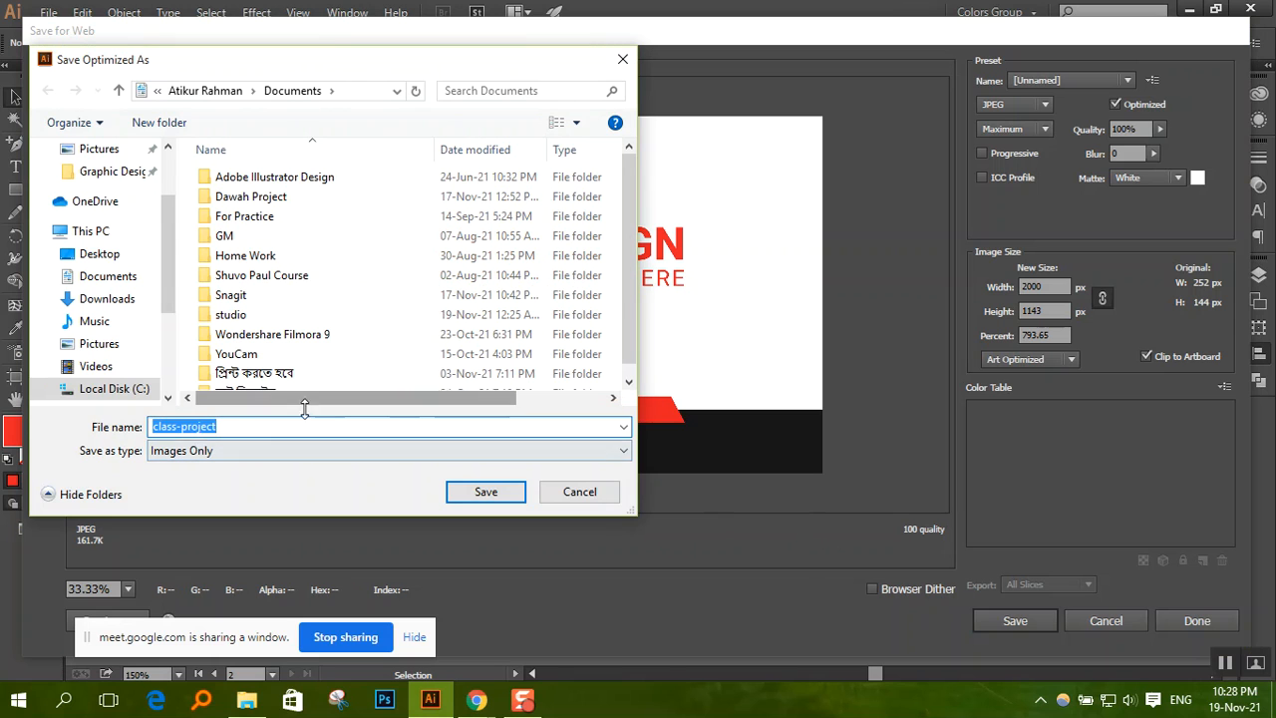
pyautogui.click(255, 427)
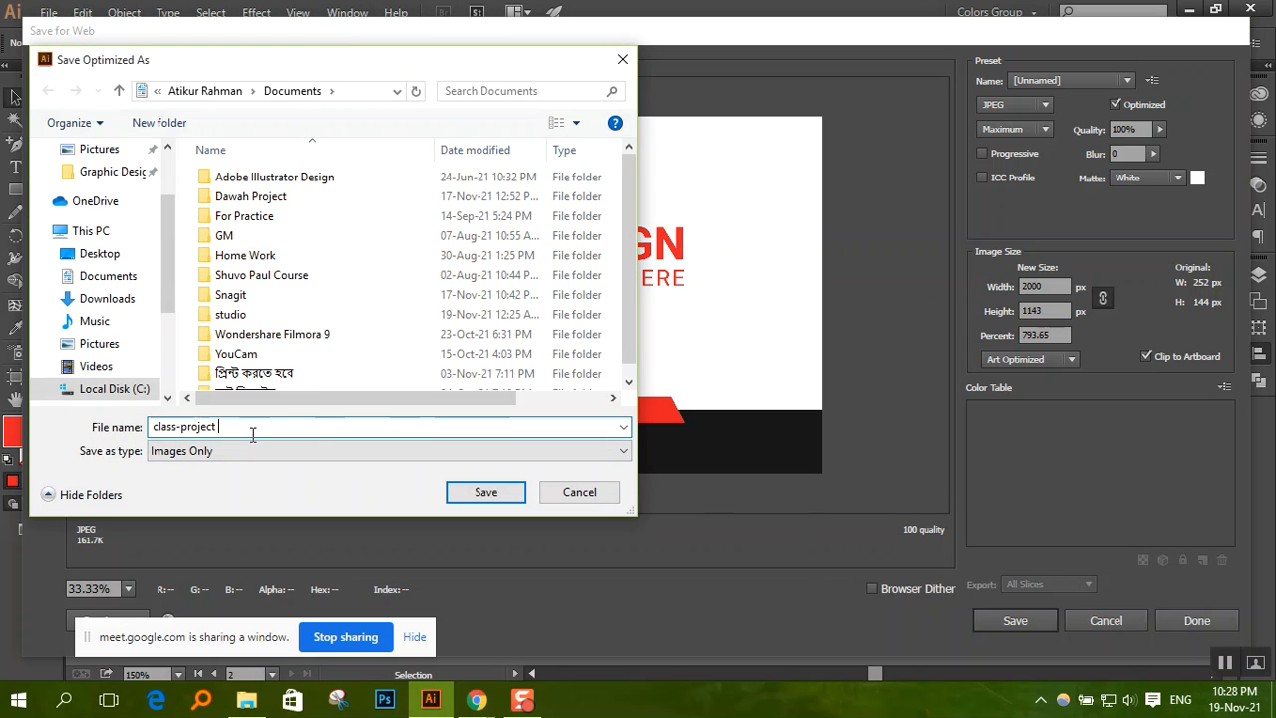
pyautogui.write('1')
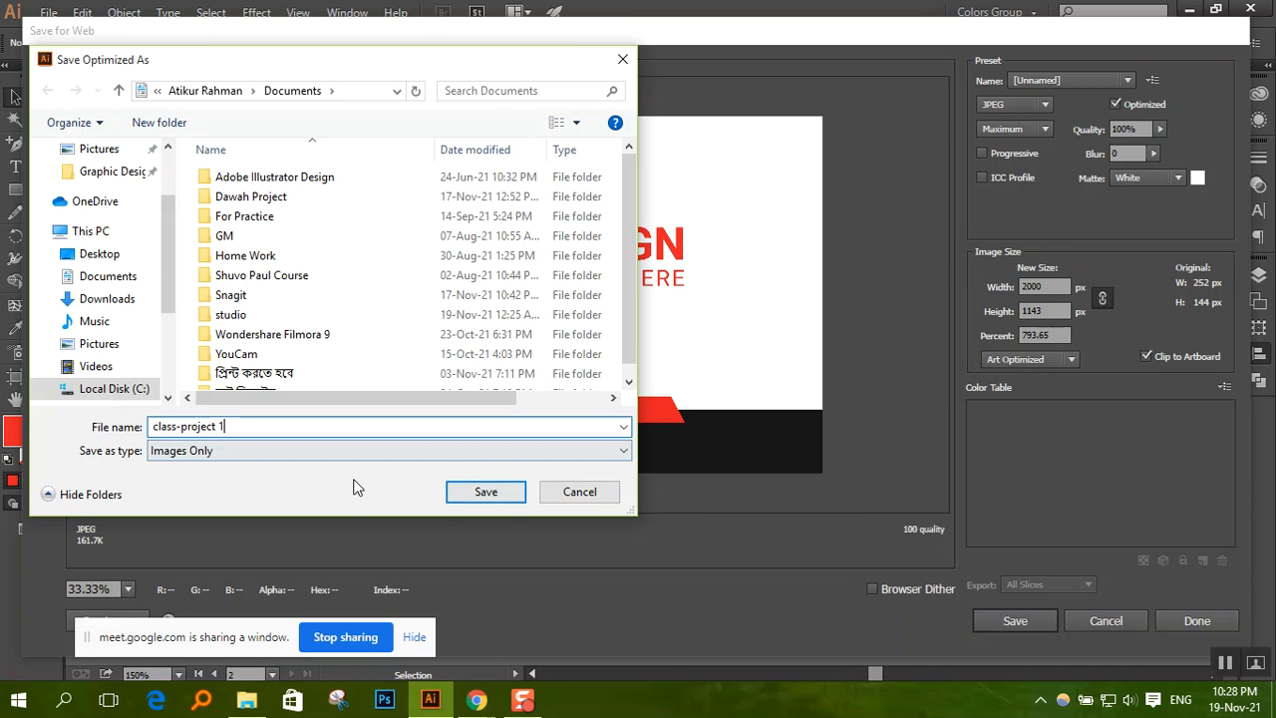
pyautogui.click(500, 492)
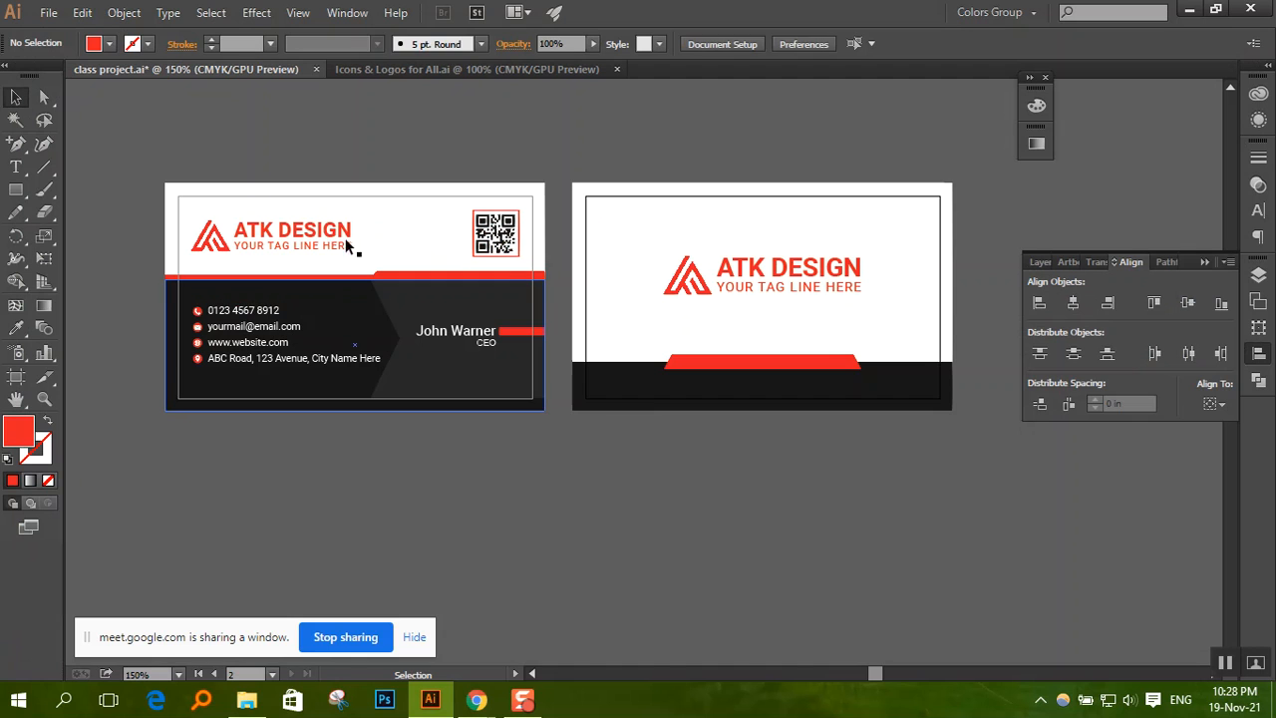
# - Select the front card and open Save for Web with the JPEG image width set to 2000 px
pyautogui.click(417, 218)
pyautogui.click(416, 215)
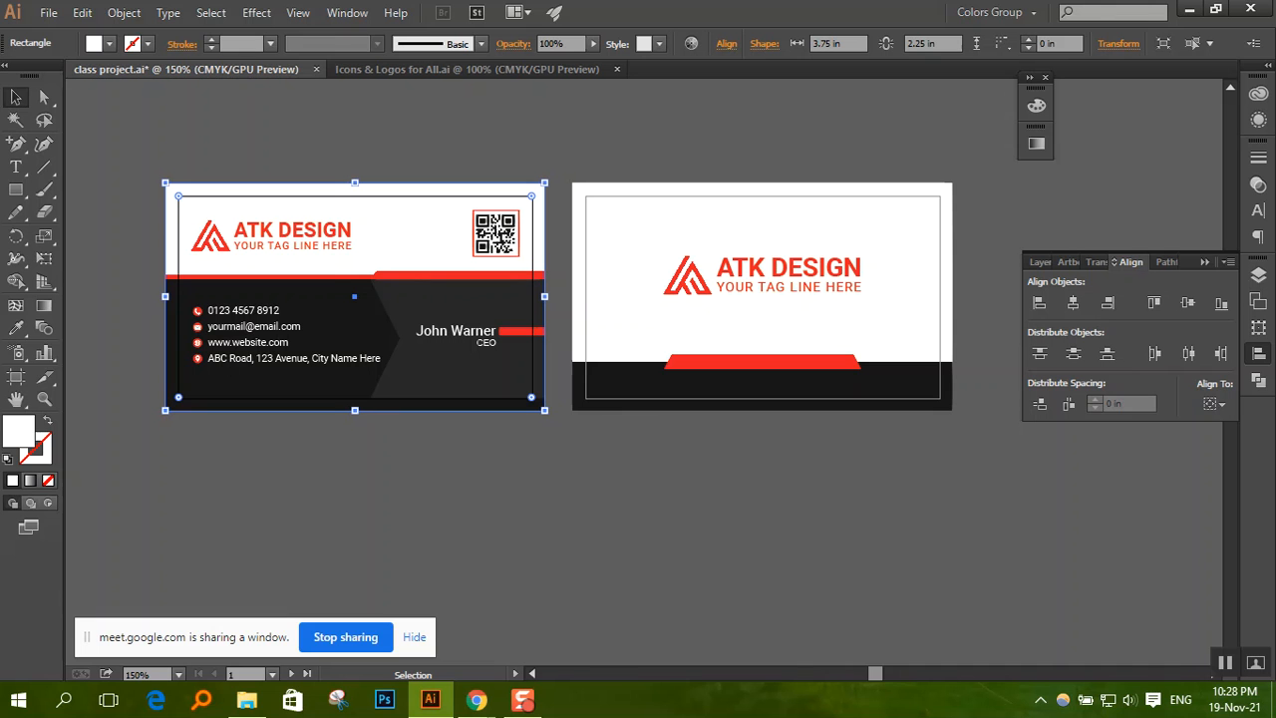
pyautogui.click(48, 13)
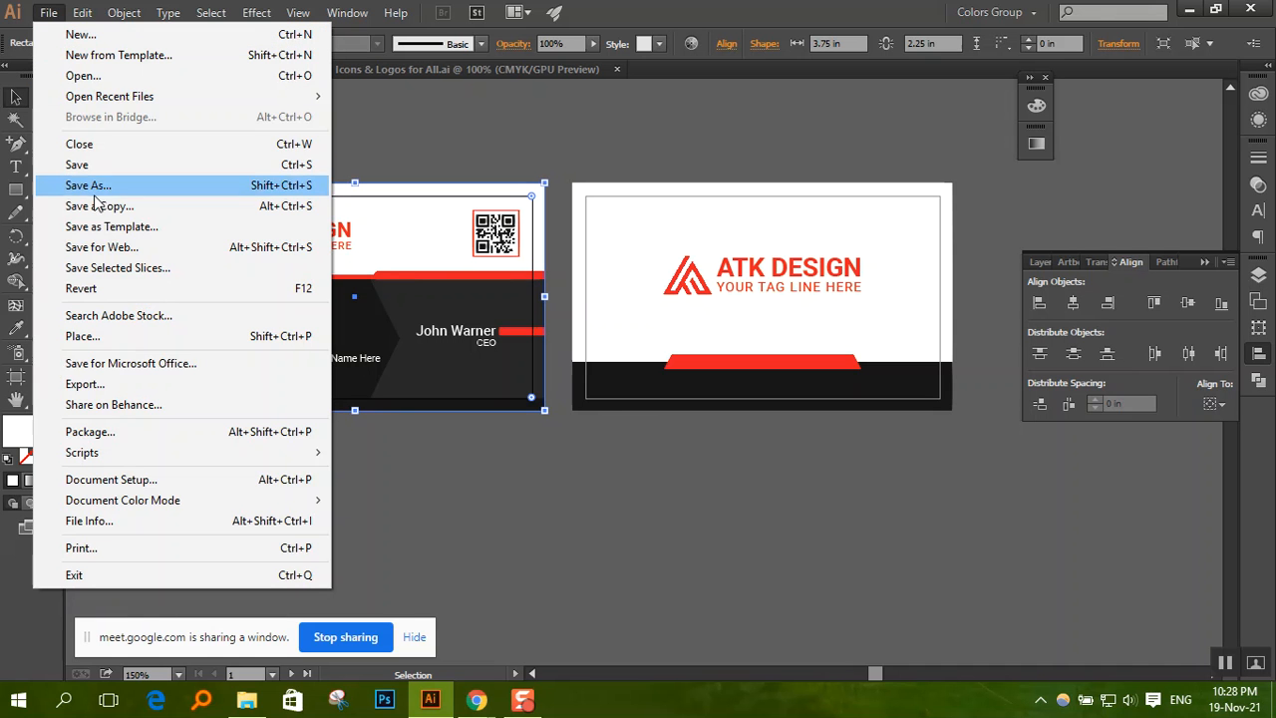
pyautogui.click(105, 246)
pyautogui.doubleClick(1060, 287)
pyautogui.write('2000')
pyautogui.press('Tab')
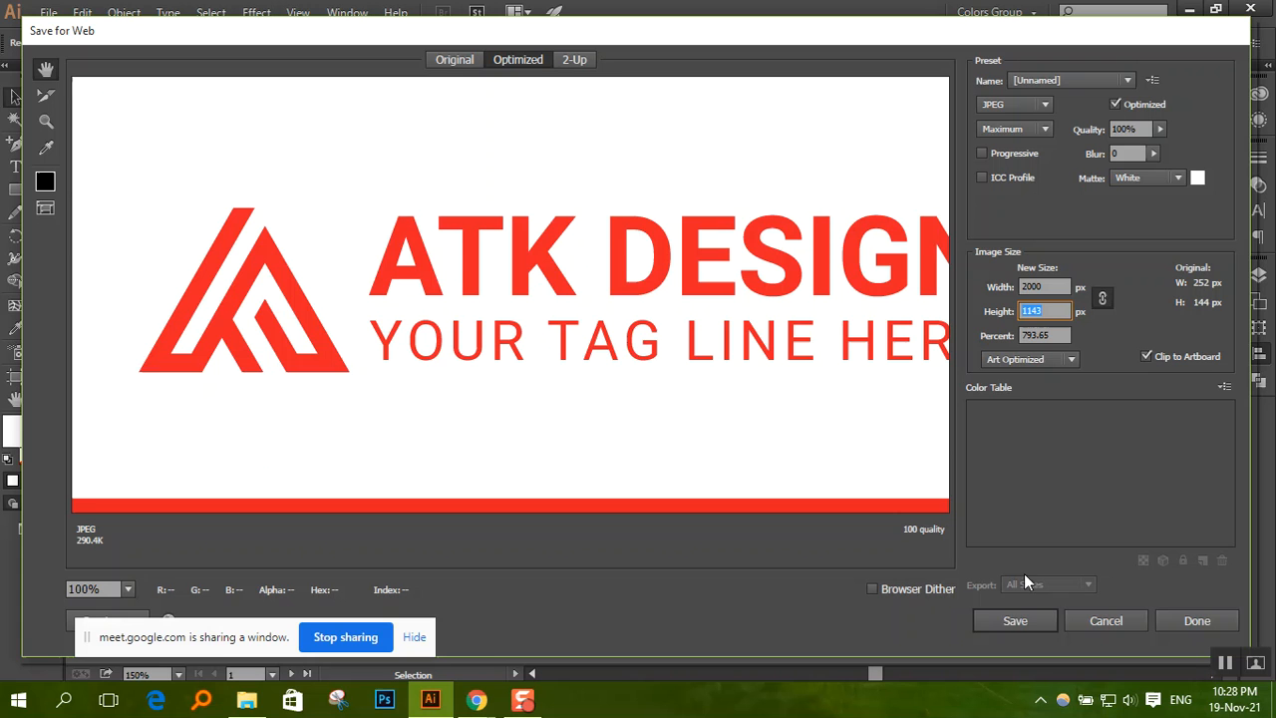
pyautogui.click(1026, 620)
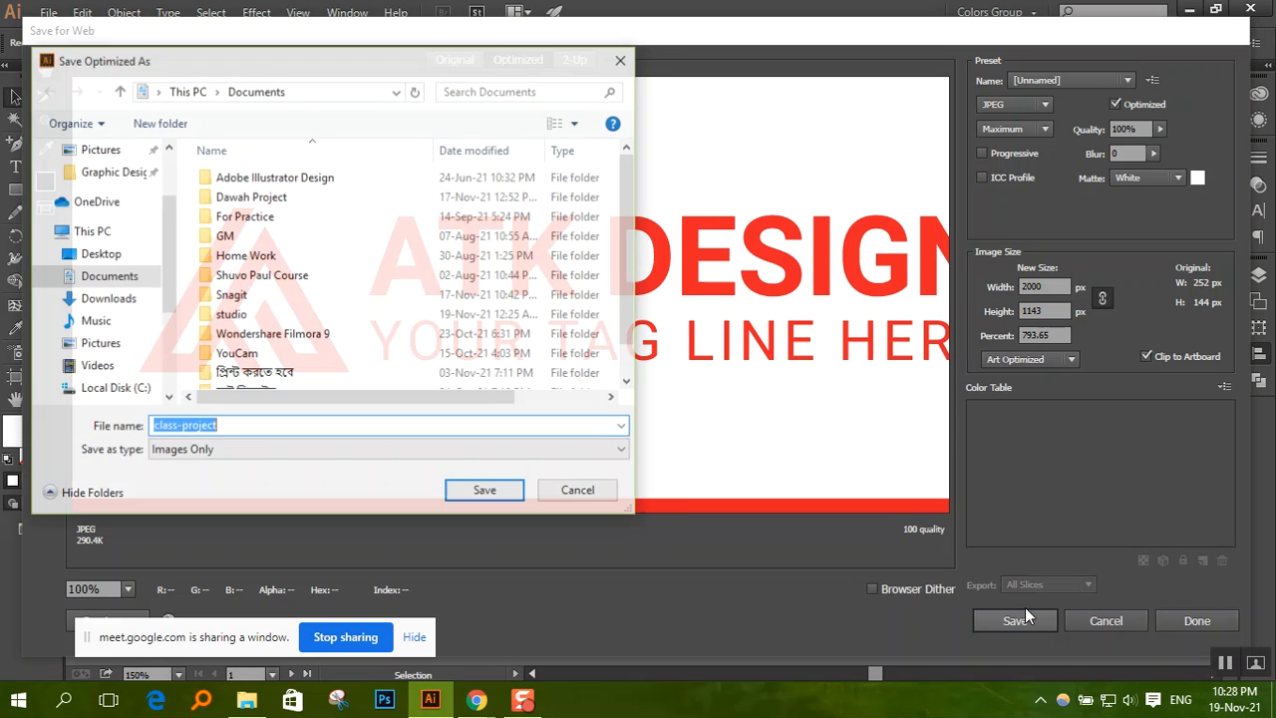
pyautogui.click(284, 425)
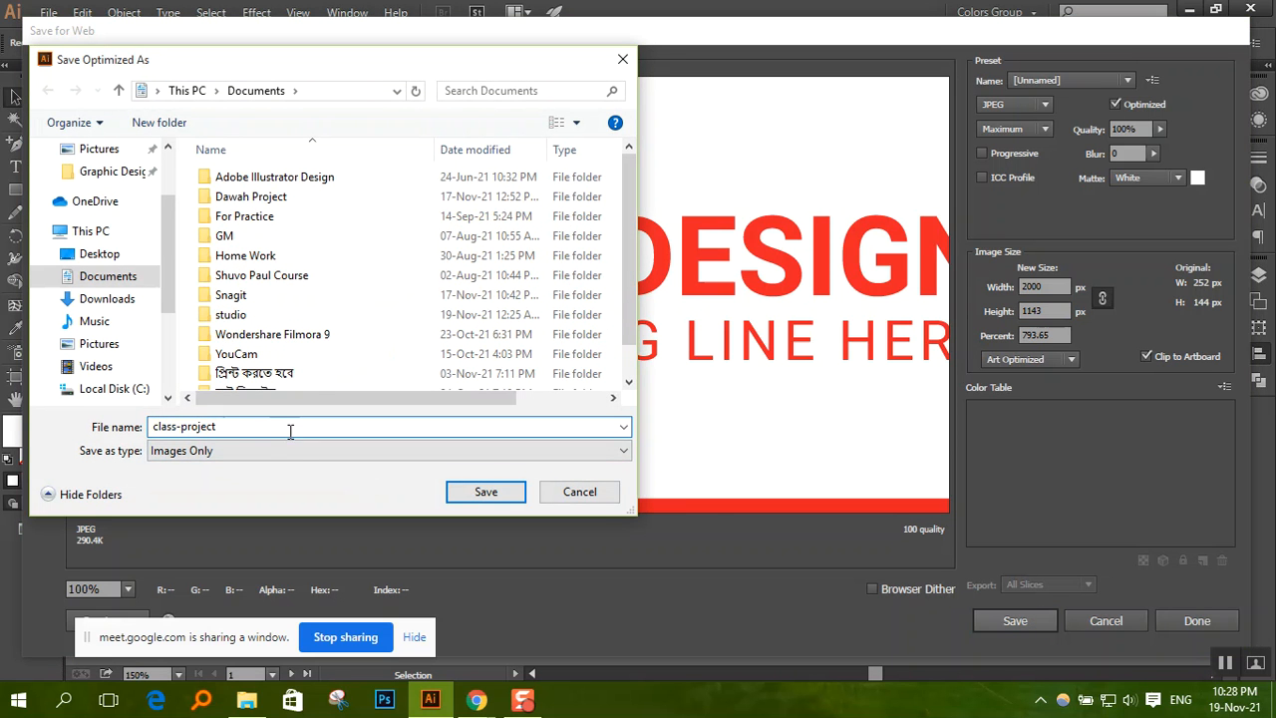
pyautogui.click(586, 491)
# - Save the optimized front card image as class-project 2
pyautogui.keyDown('ctrl'); pyautogui.keyDown('alt'); pyautogui.click(578, 429); pyautogui.keyUp('alt'); pyautogui.keyUp('ctrl')
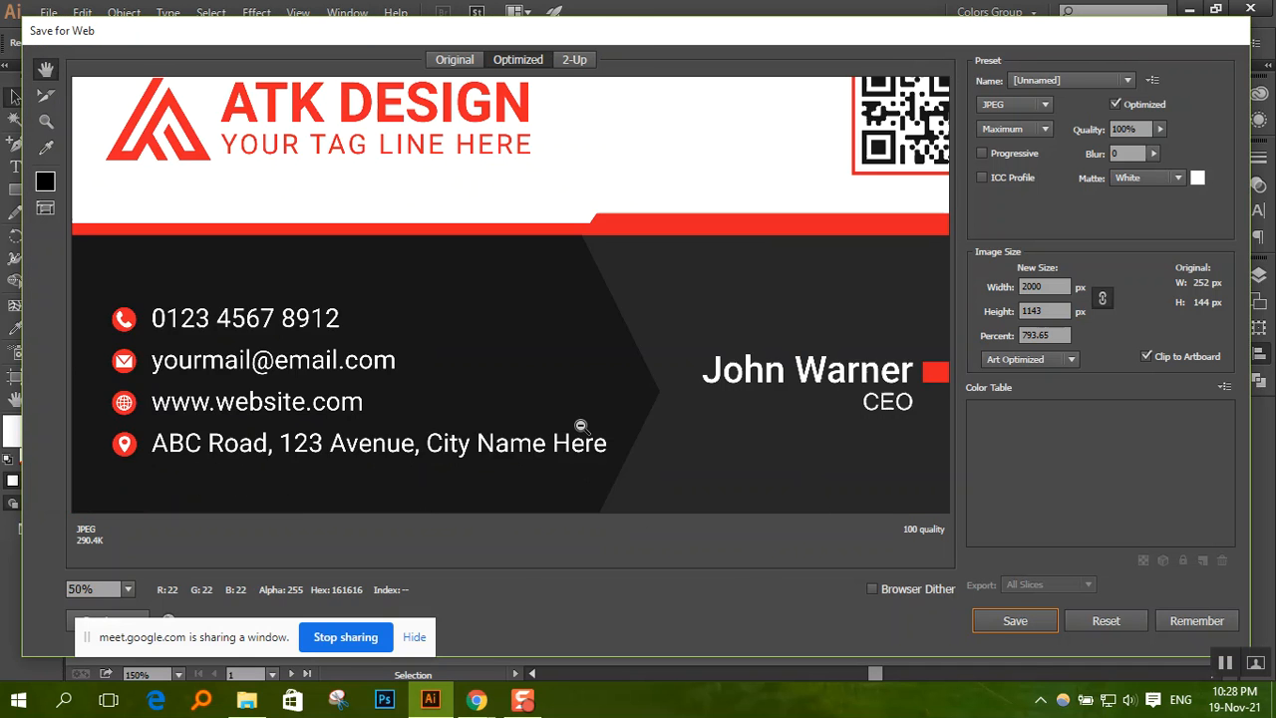
pyautogui.keyDown('ctrl'); pyautogui.keyDown('alt'); pyautogui.click(580, 426); pyautogui.keyUp('alt'); pyautogui.keyUp('ctrl')
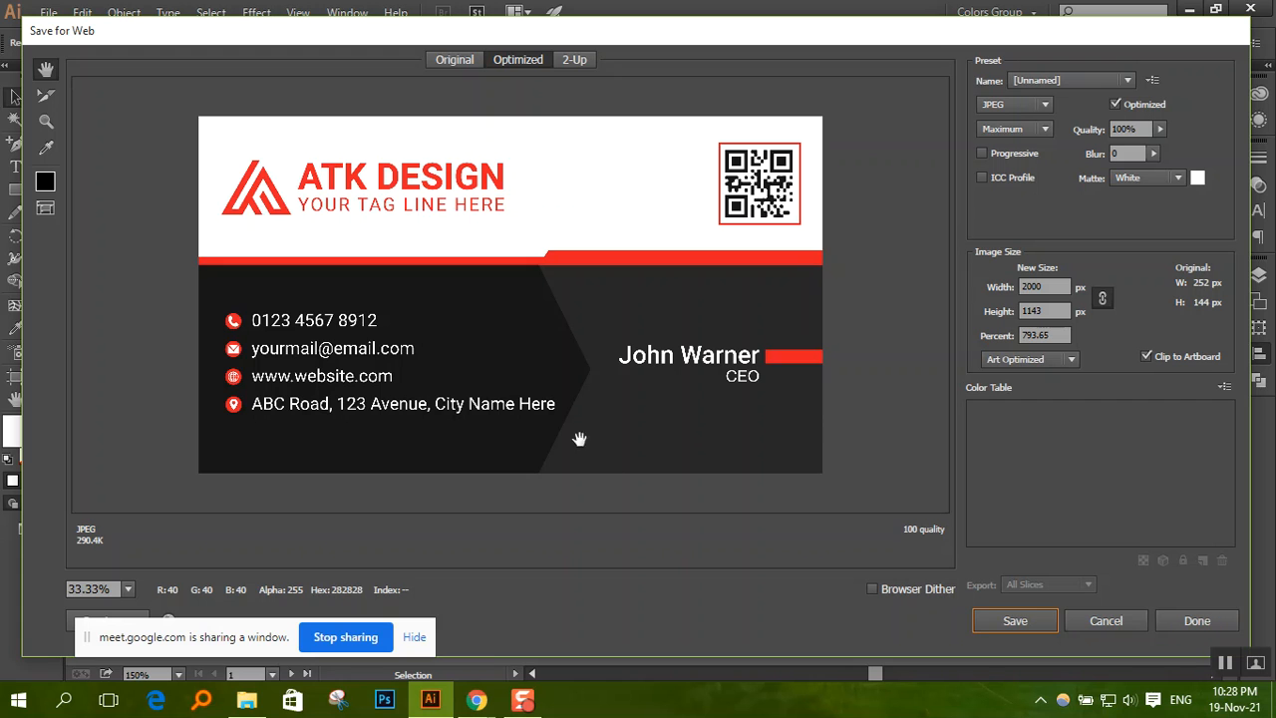
pyautogui.click(1014, 619)
pyautogui.click(254, 427)
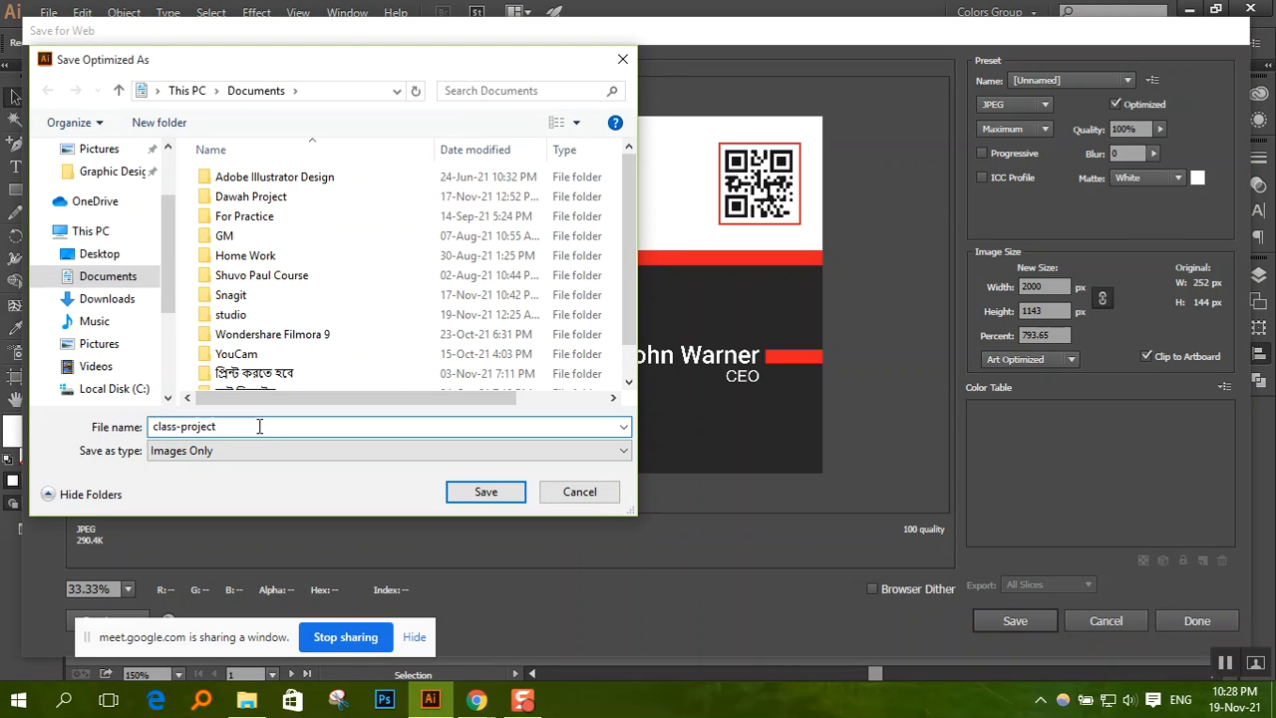
pyautogui.write('2')
pyautogui.click(478, 492)
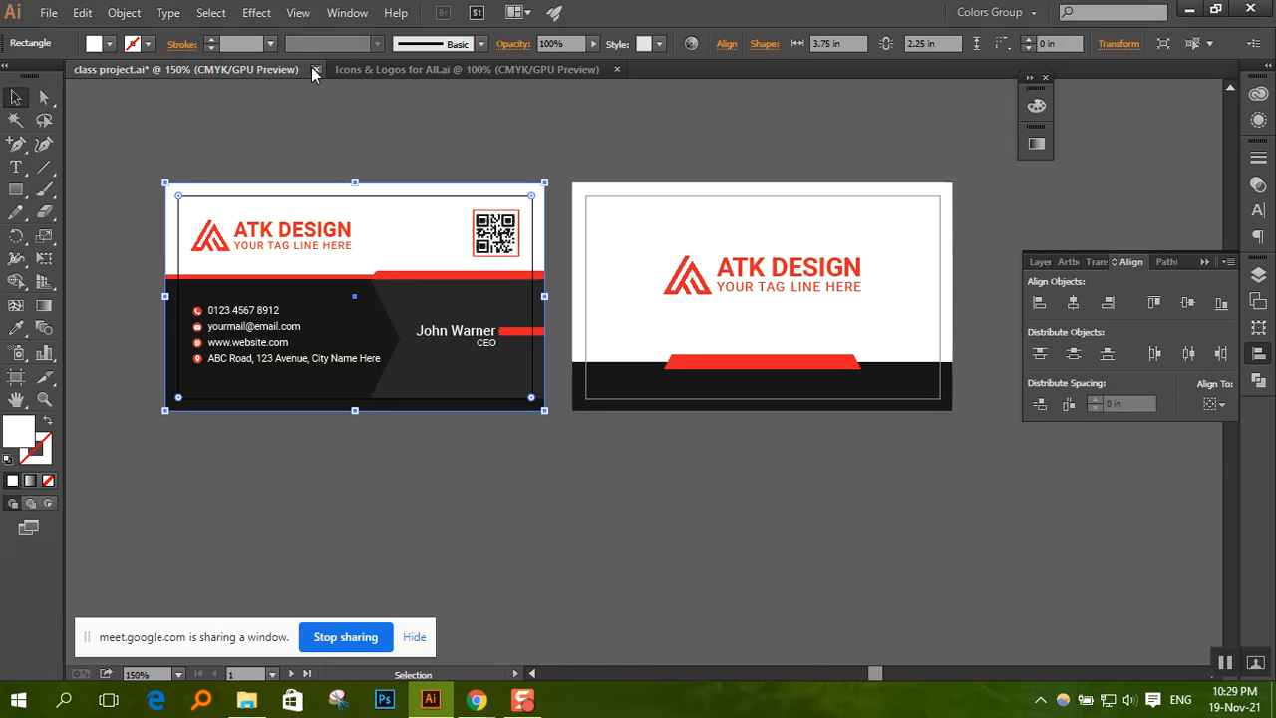
pyautogui.rightClick(335, 124)
pyautogui.click(488, 523)
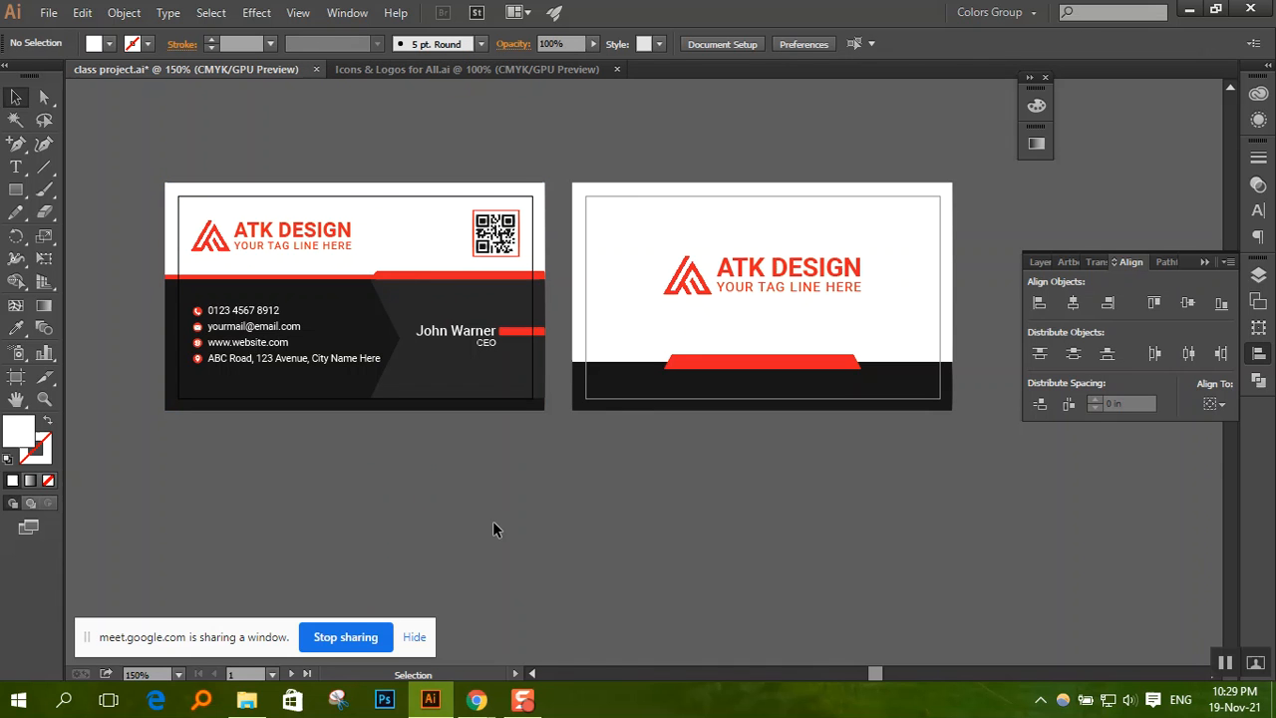